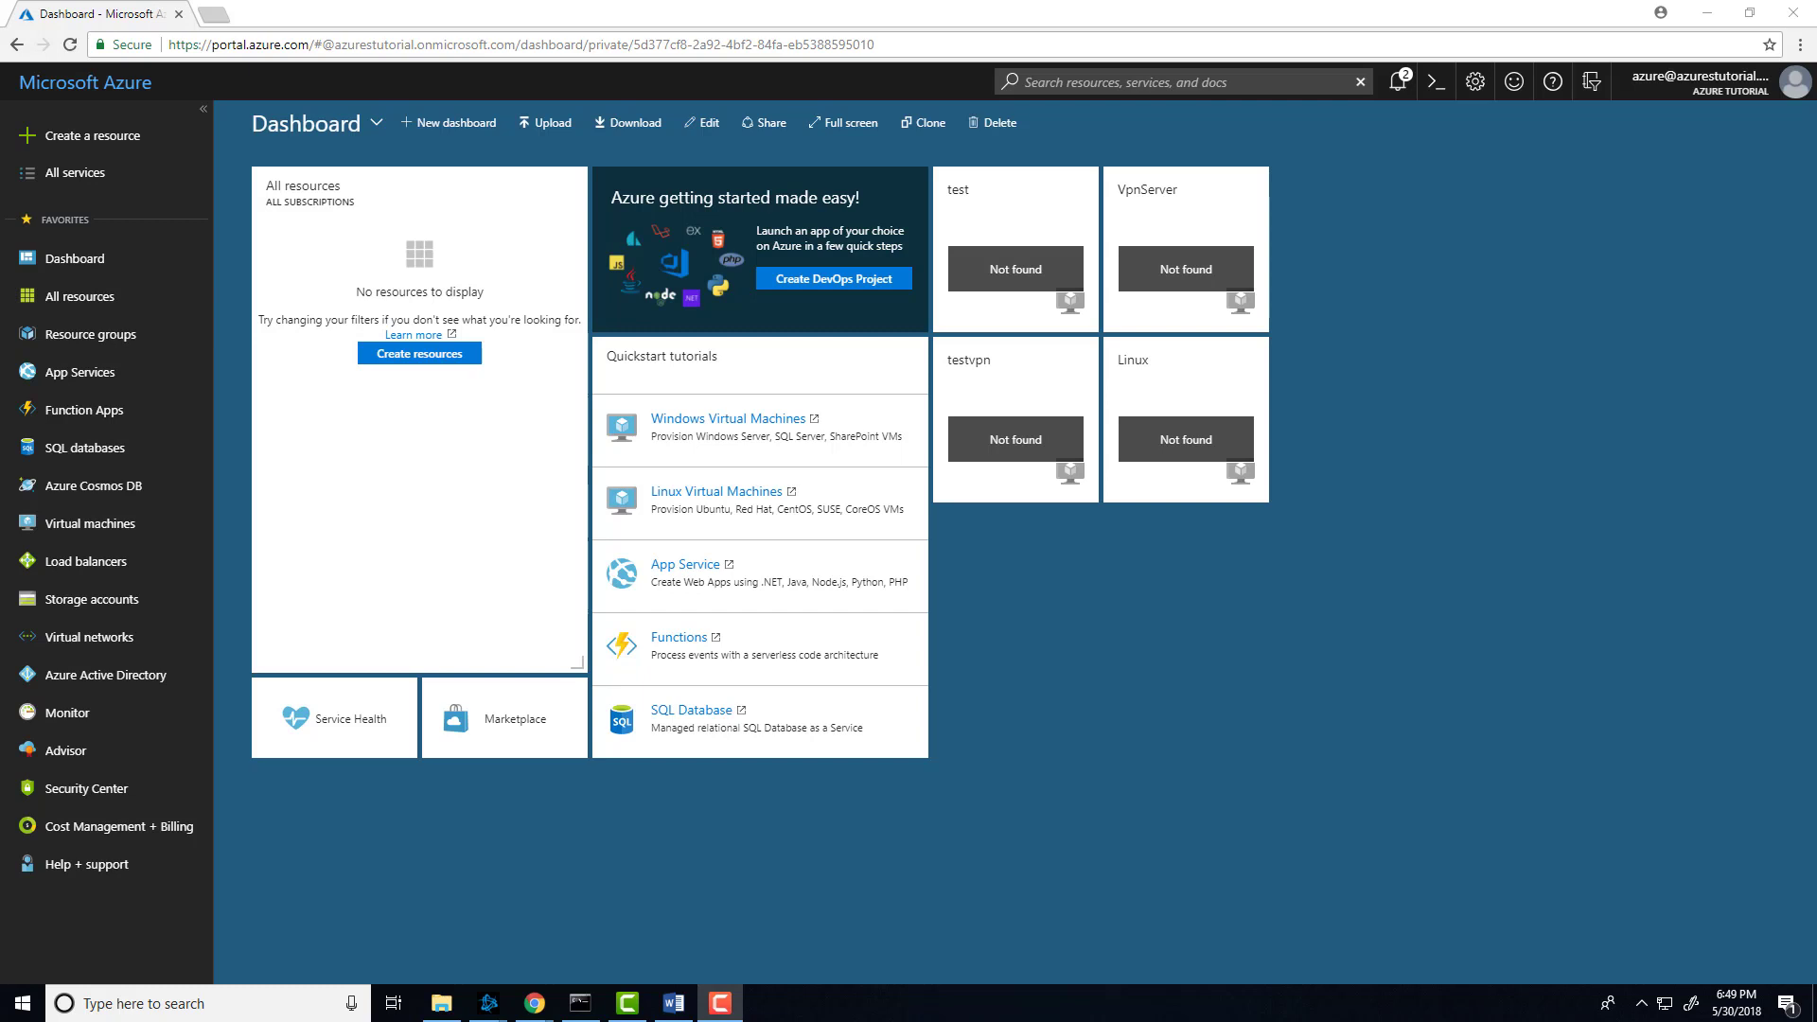
Step: Start creating a new virtual network and name it VpnVnet
left_click(107, 640)
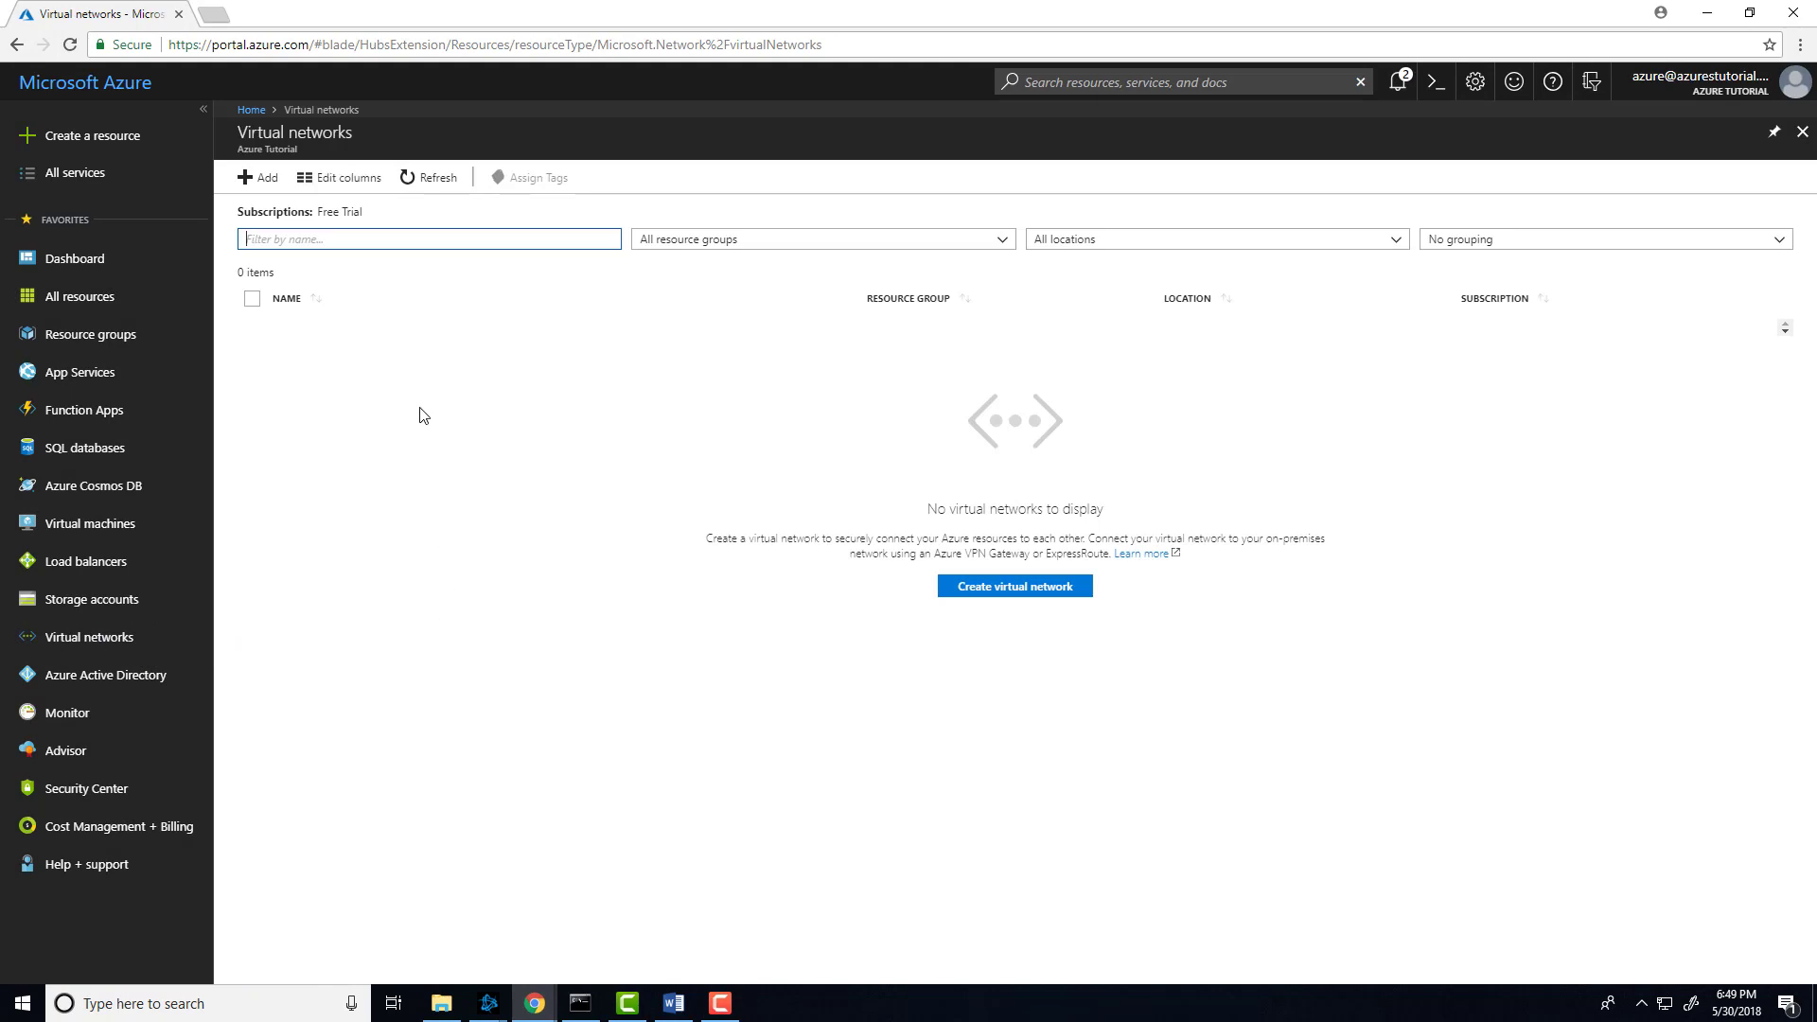
left_click(255, 180)
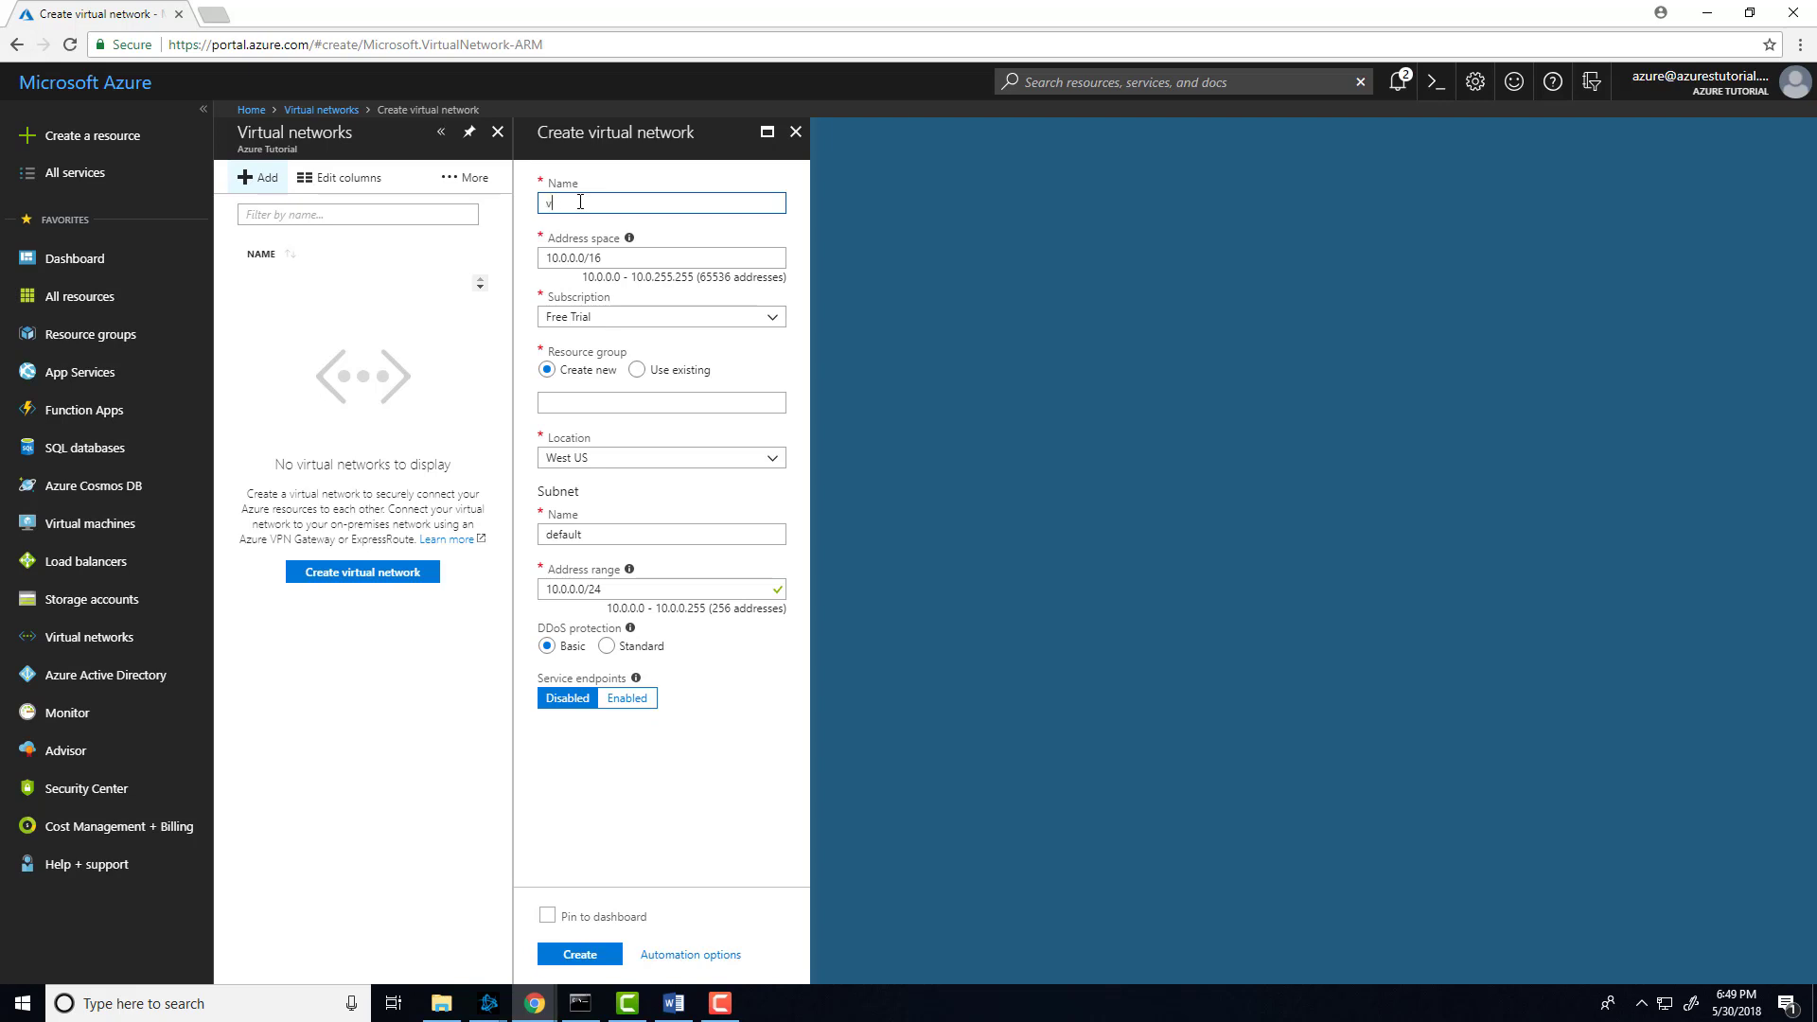
type("Vpn")
type("D")
key("BackSpace")
key("BackSpace")
type("VP")
type("pn")
type("V")
type("net")
Step: Assign the virtual network to a new resource group named VpnResource
left_click(637, 369)
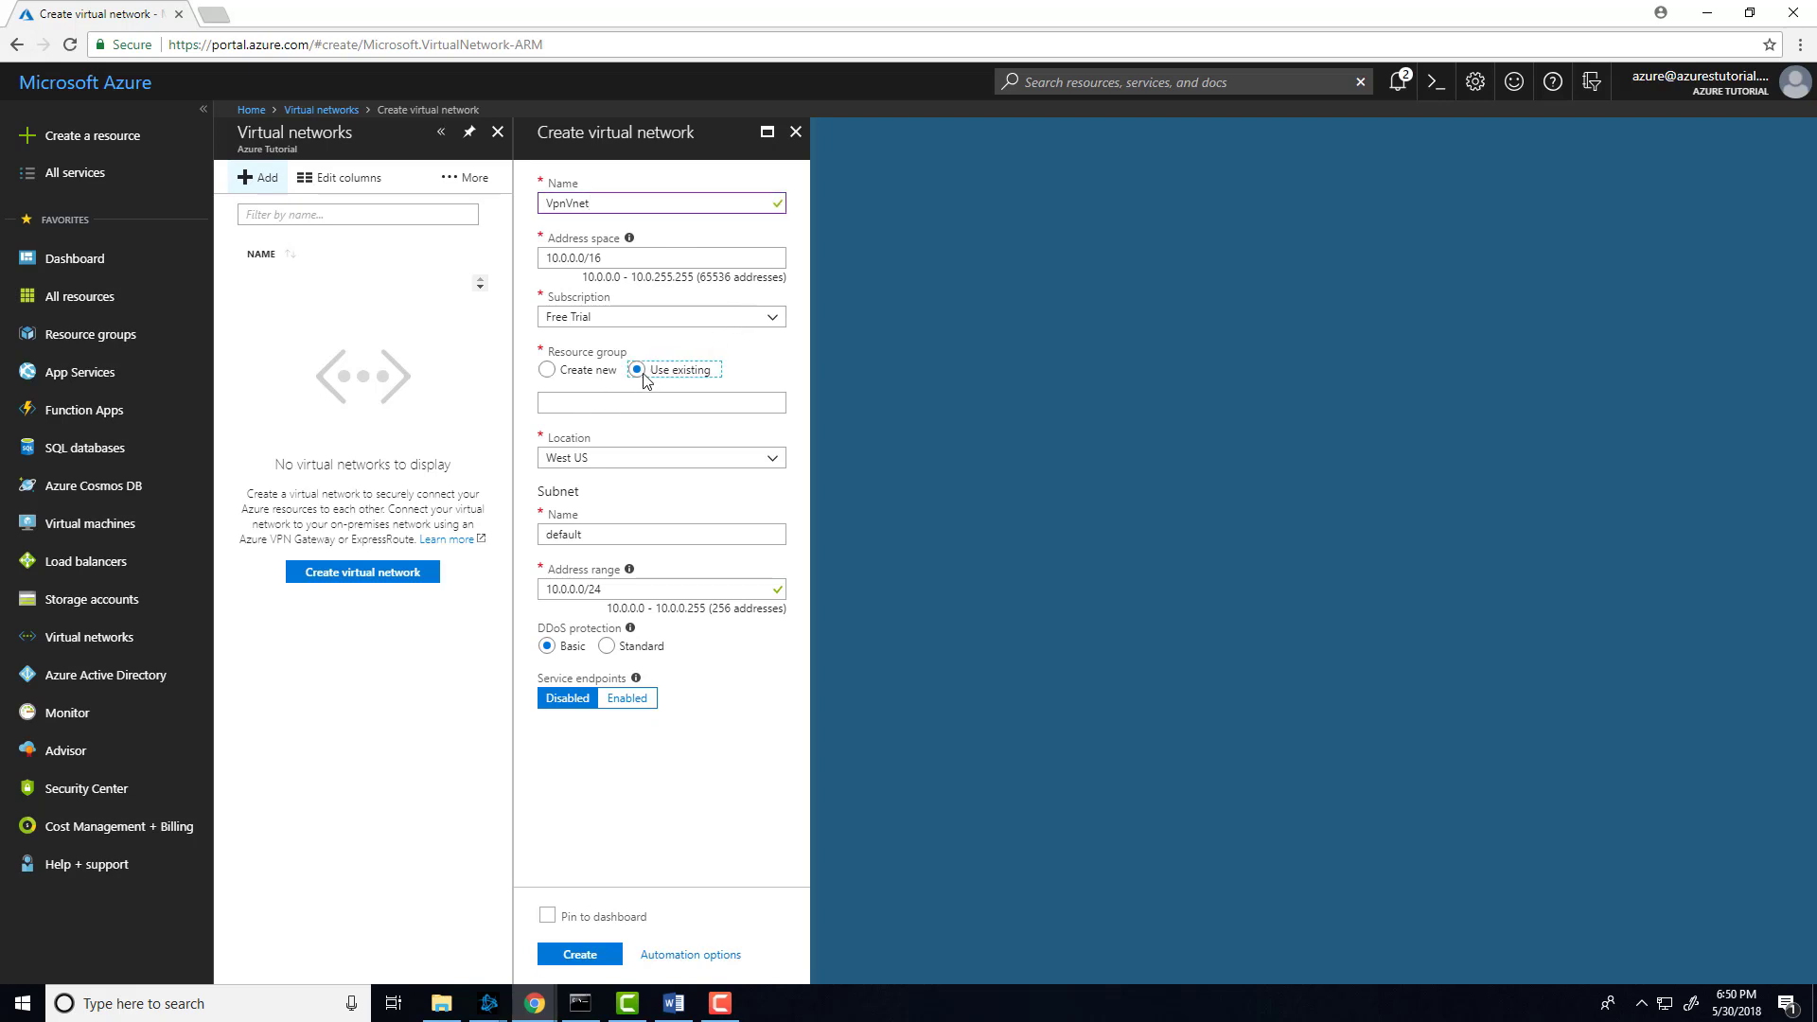
left_click(549, 370)
left_click(590, 405)
type("VpnResource")
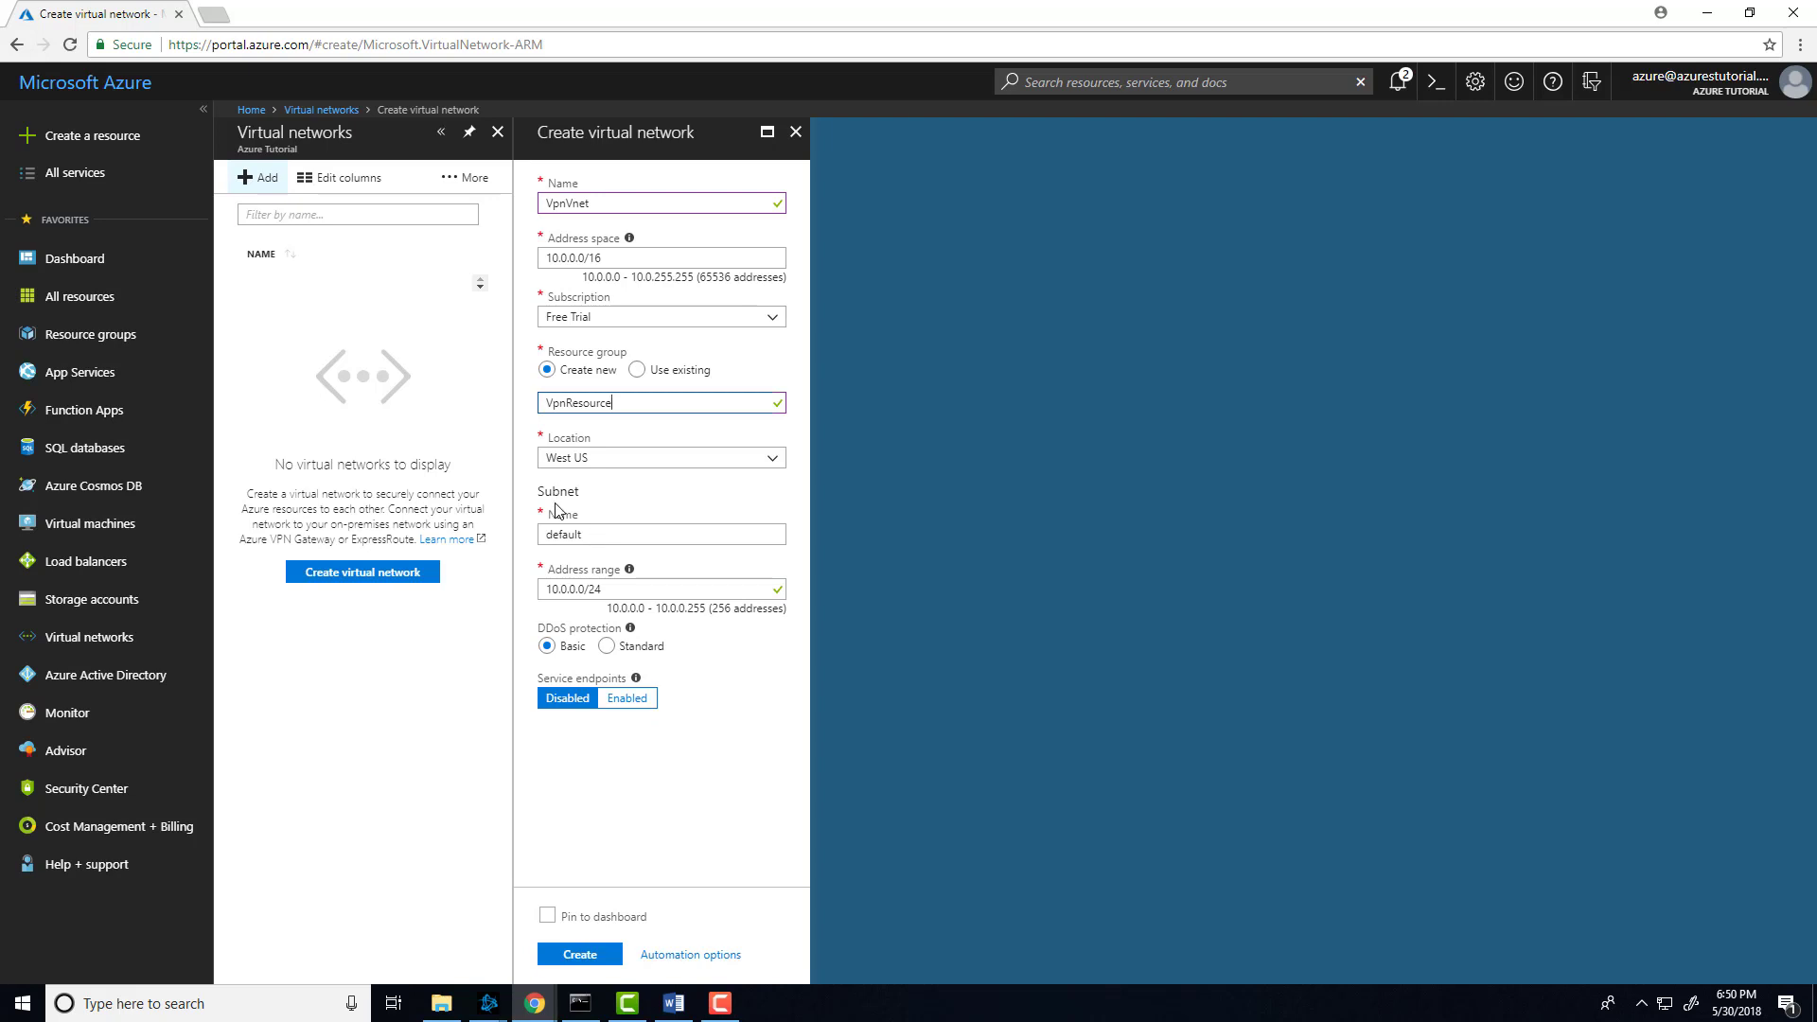
Step: Set the default subnet's address range to 10.0.1.0/24 and create the virtual network
left_click(574, 590)
key("BackSpace")
type("1")
left_click(603, 957)
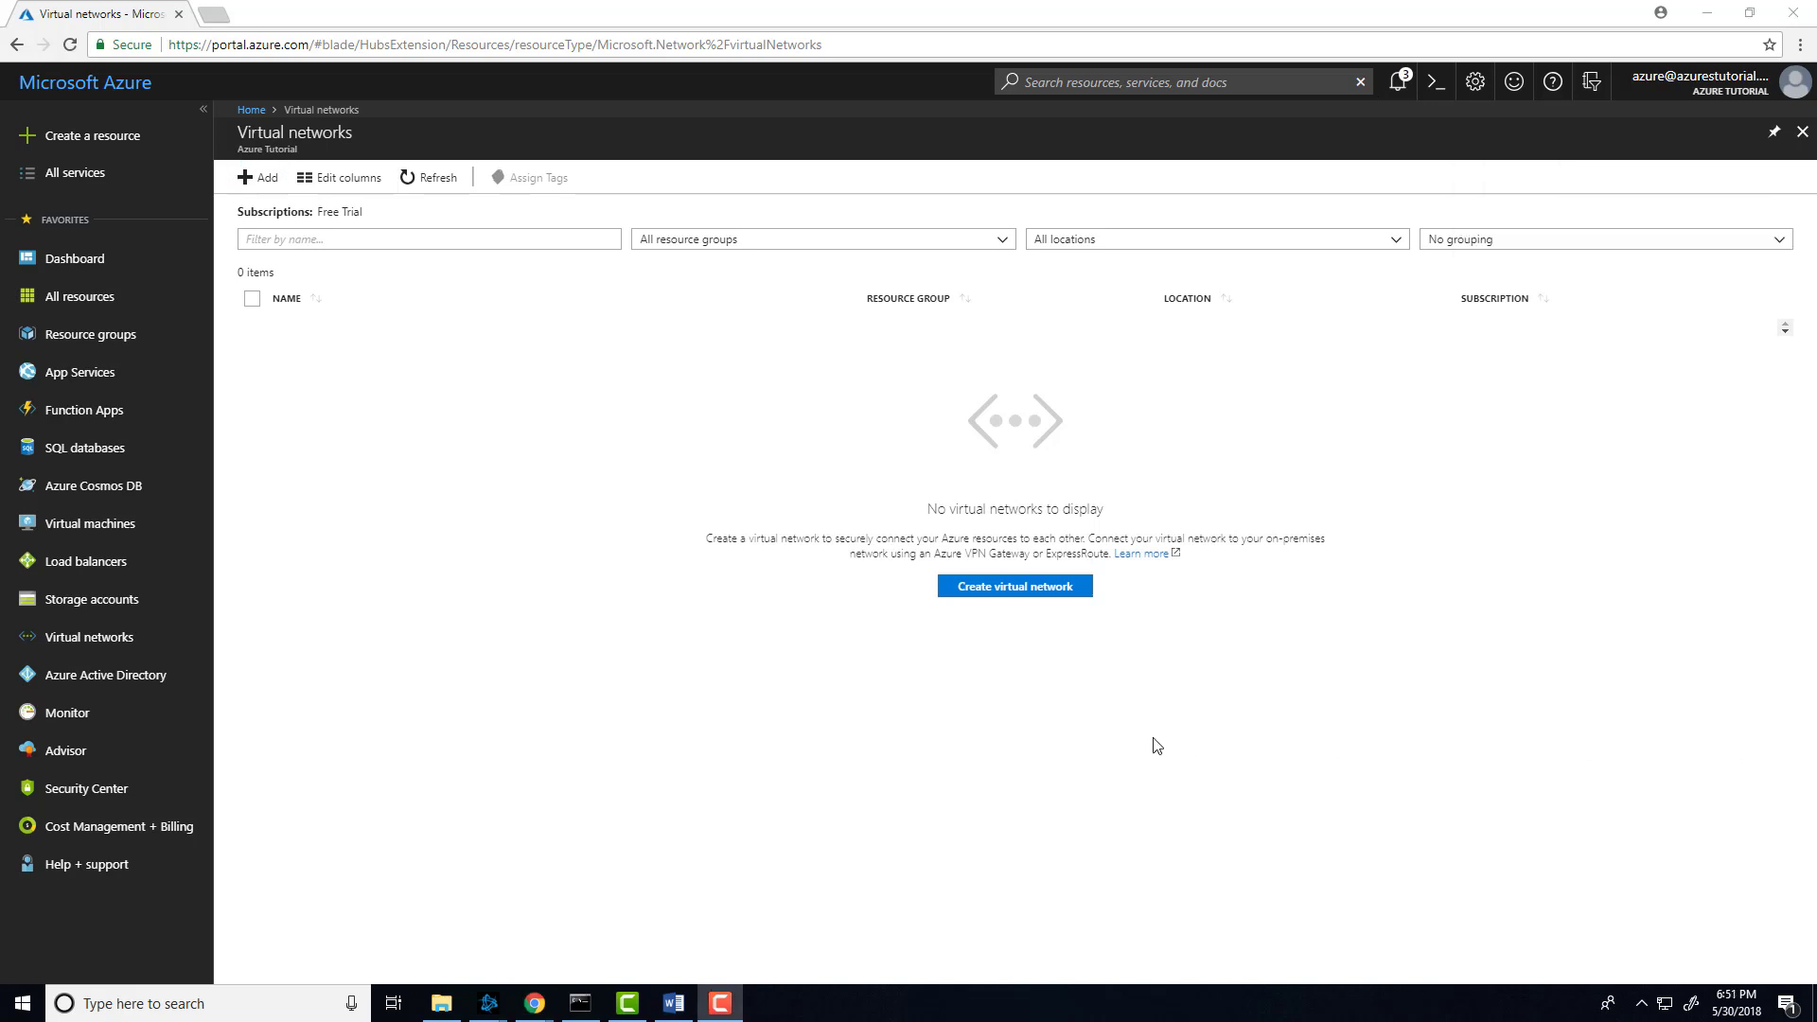
Step: Add a gateway subnet with the address range 10.0.0.0/24 to the VpnVnet virtual network
left_click(106, 636)
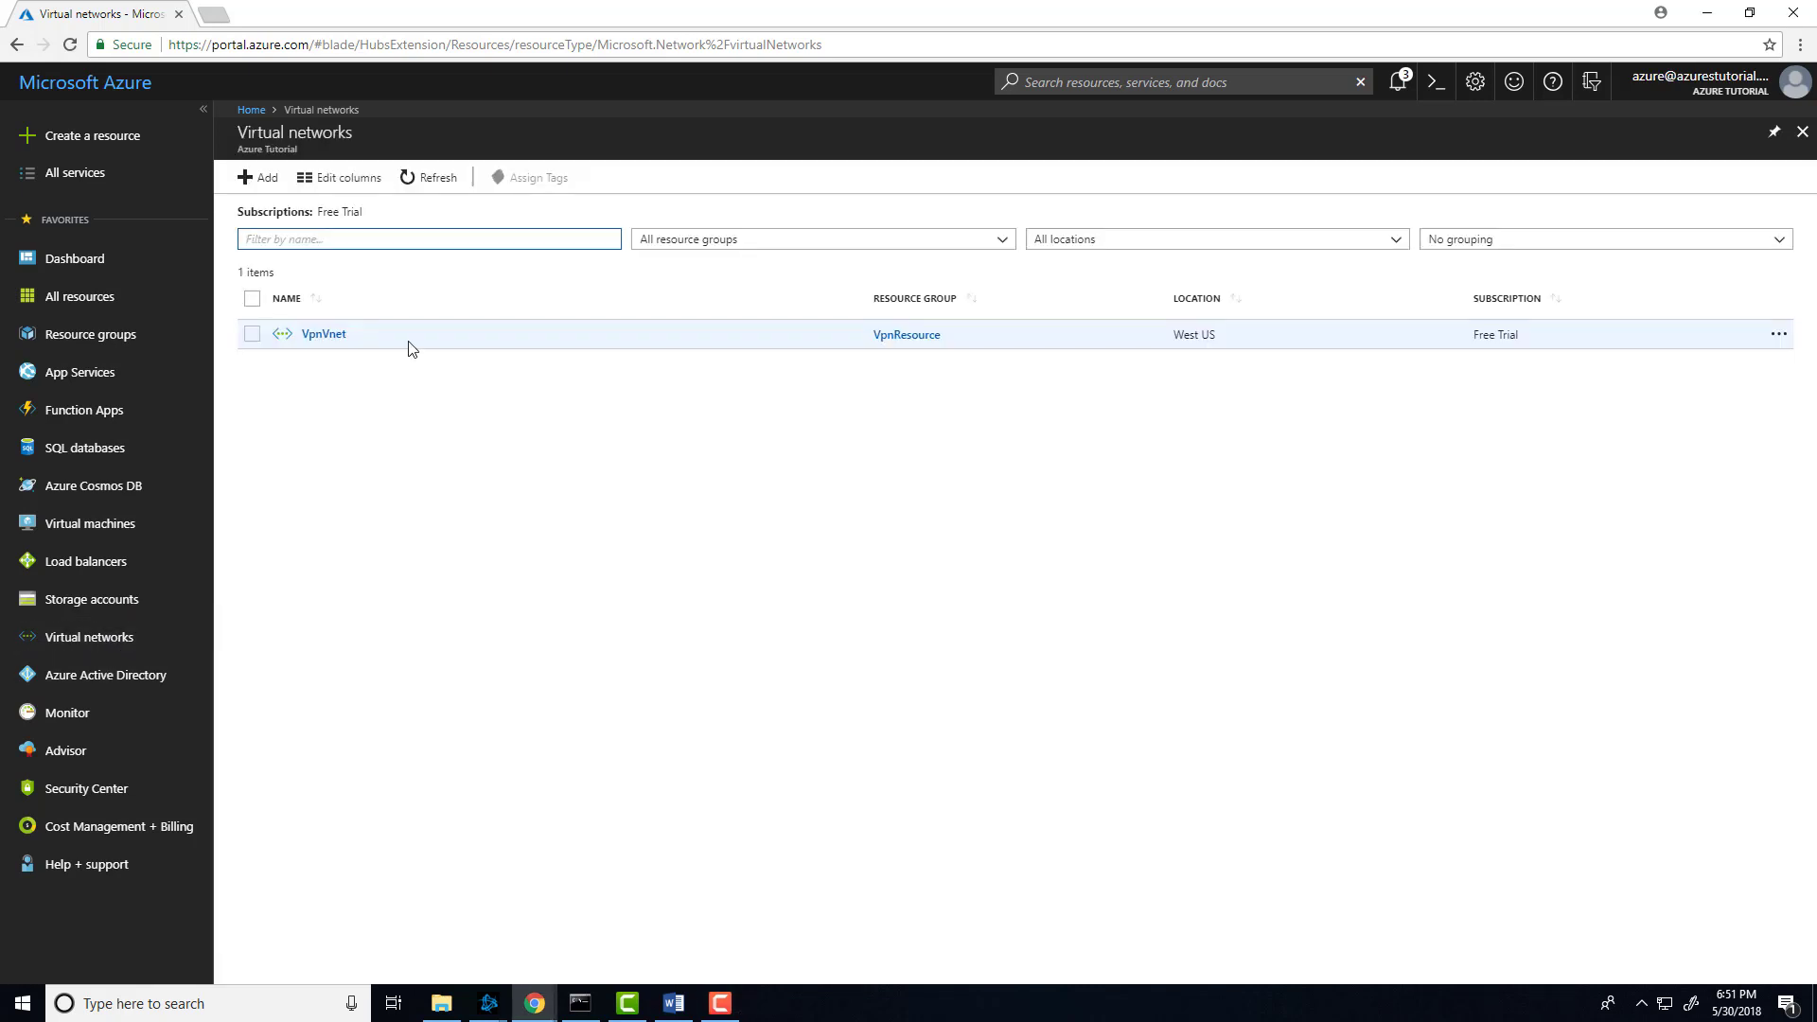
left_click(320, 336)
left_click(600, 512)
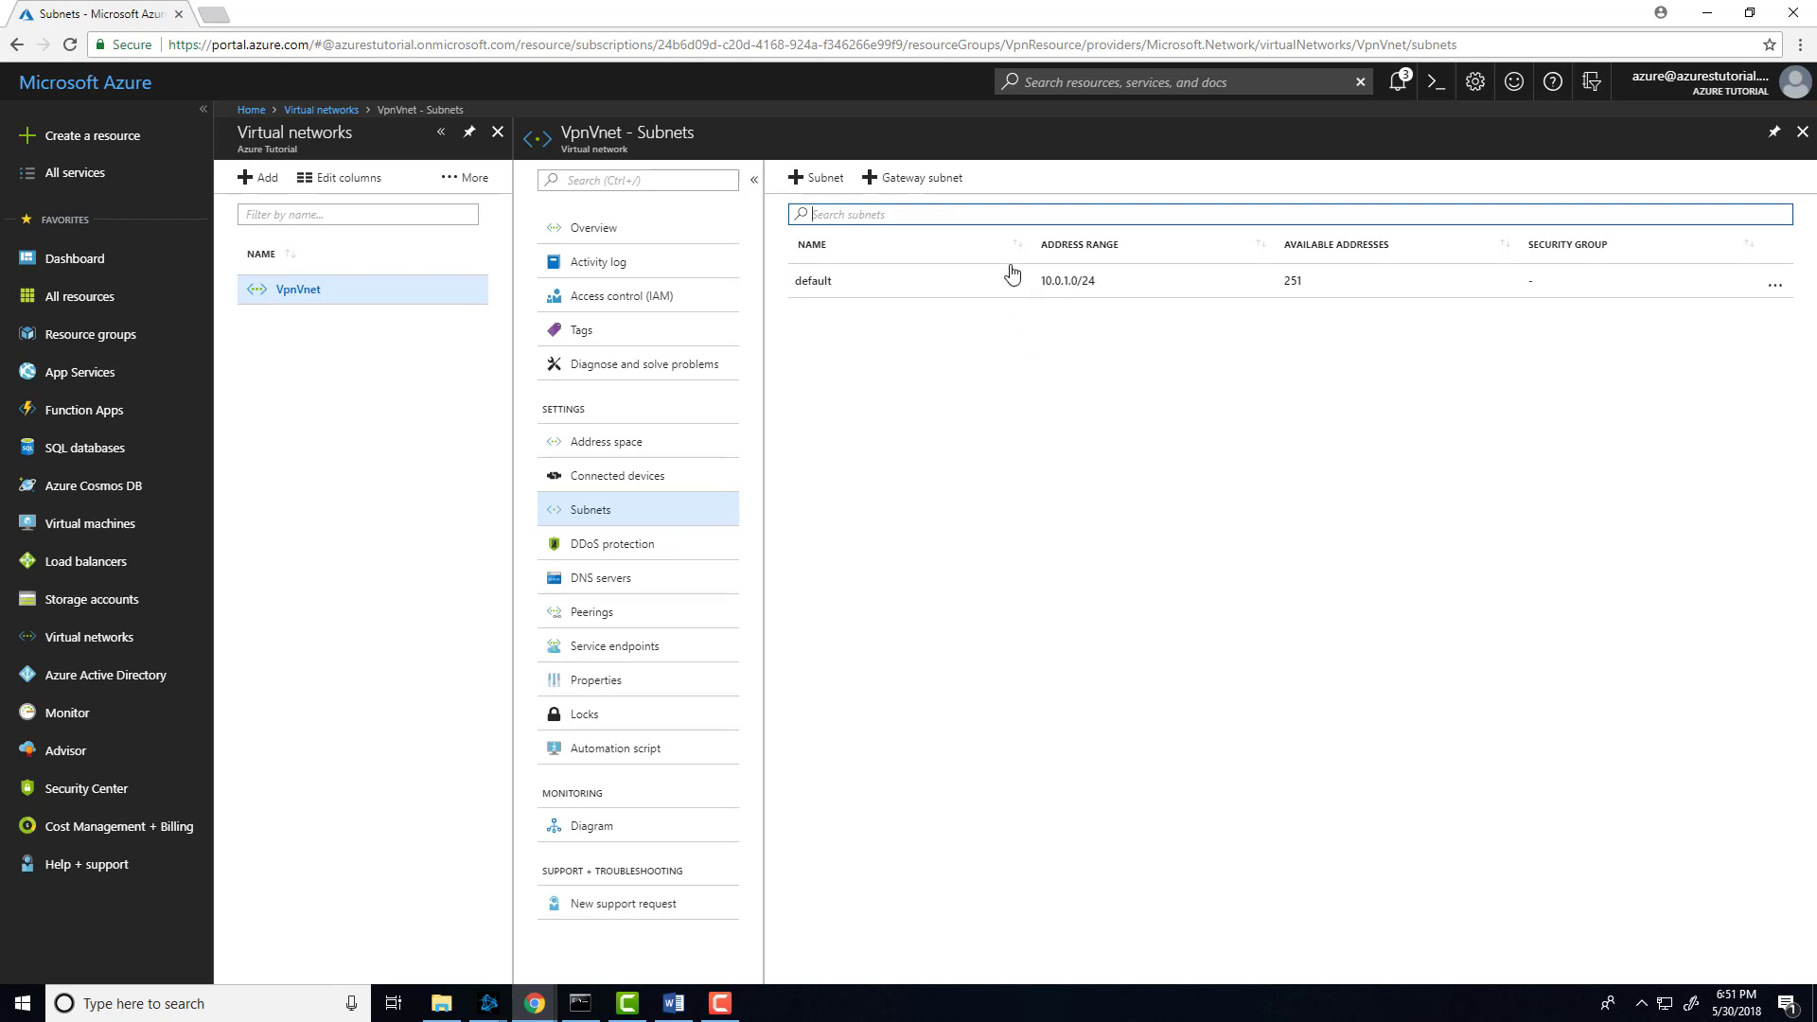
left_click(923, 178)
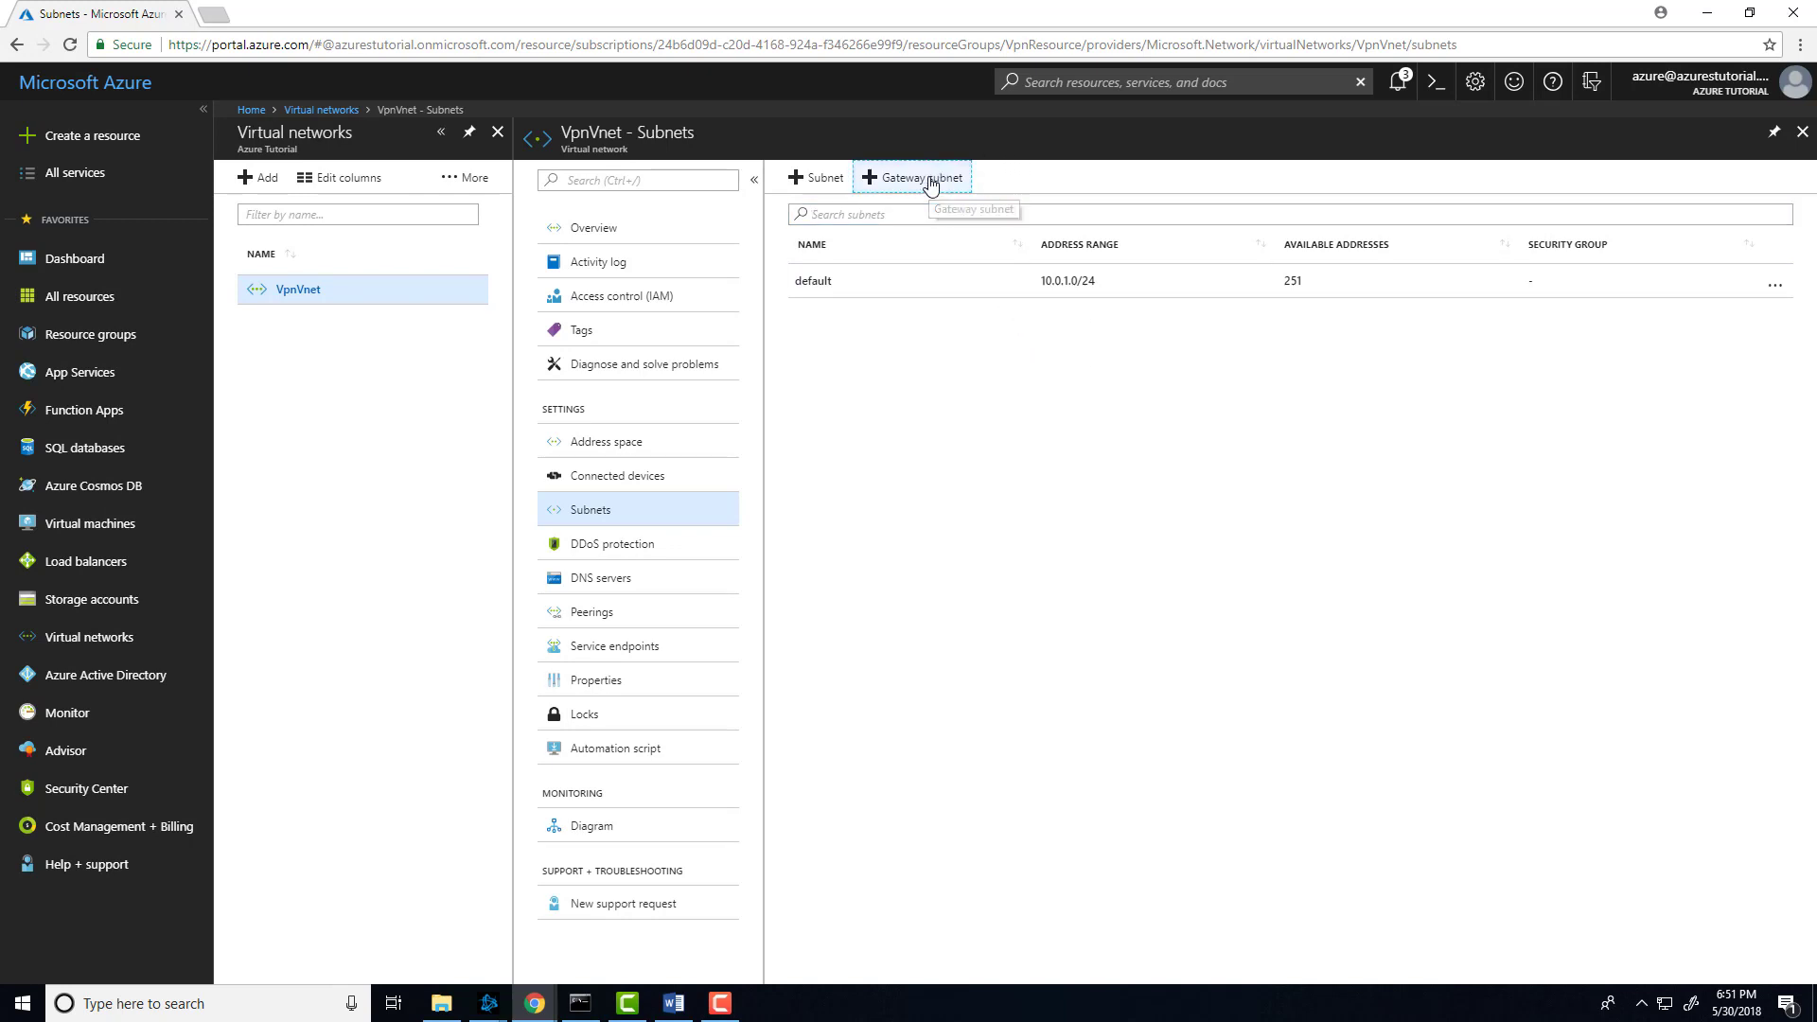
left_click(373, 252)
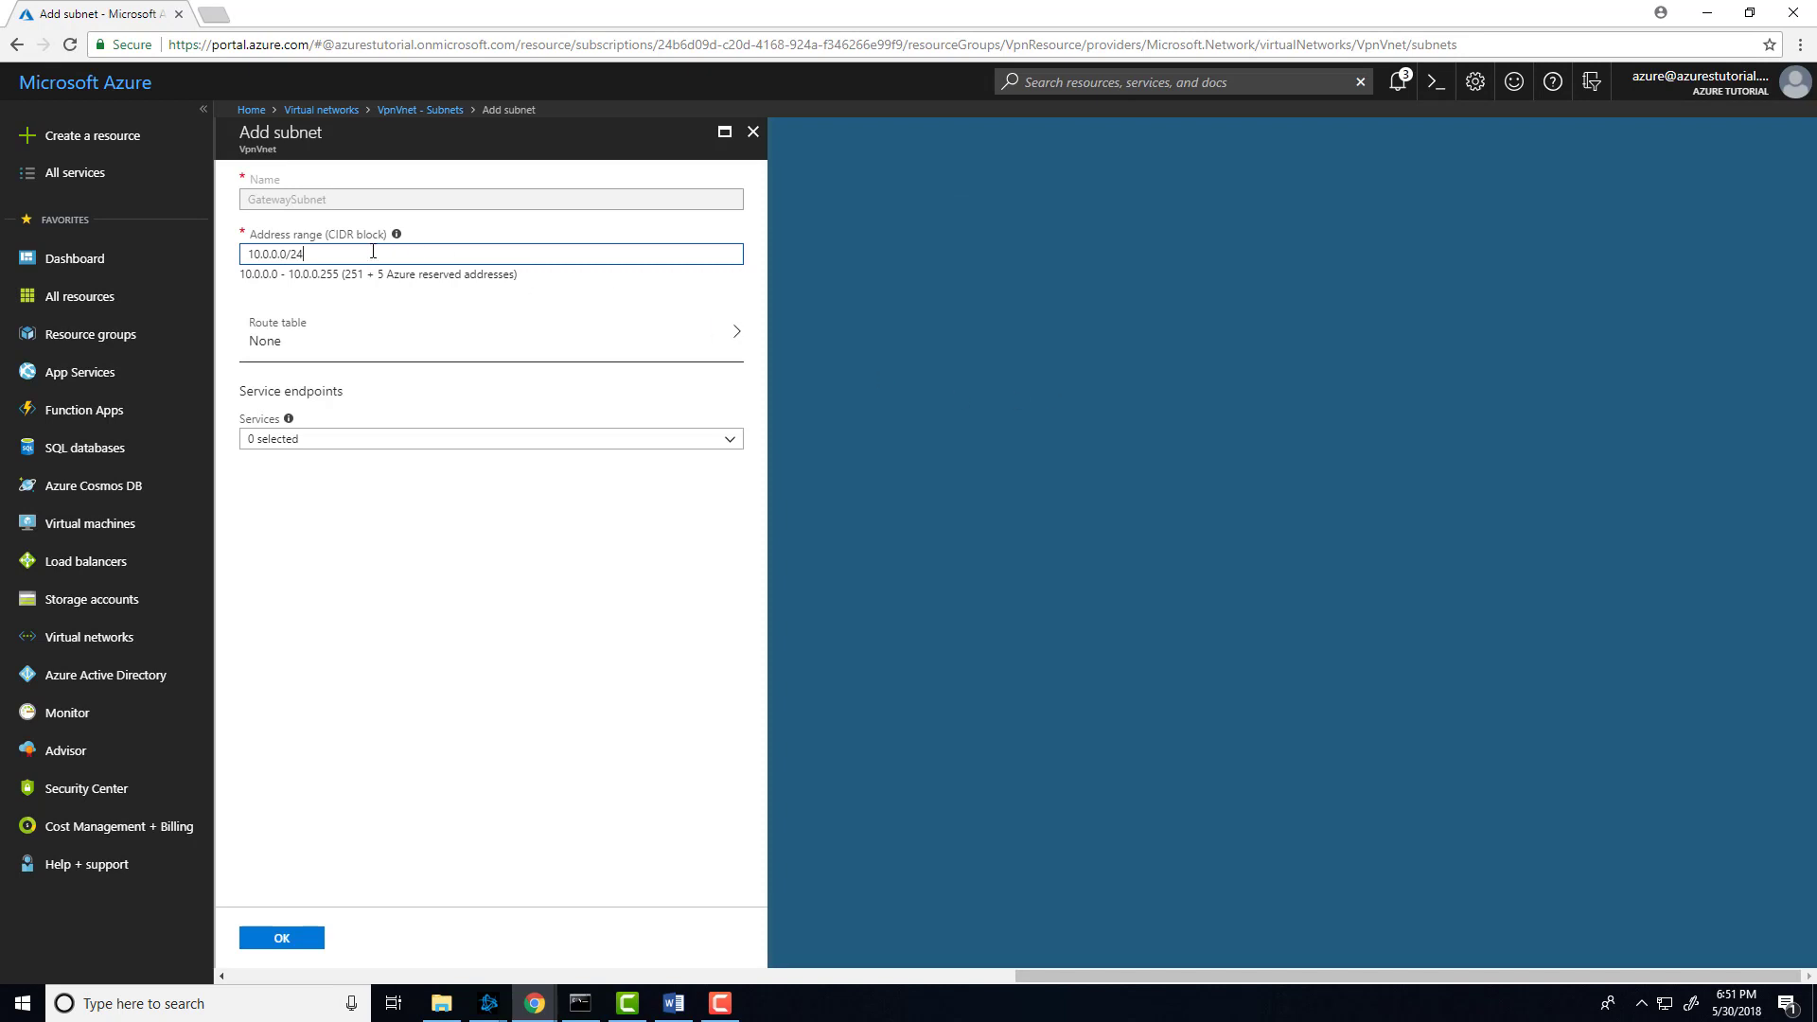
key("alt+Tab")
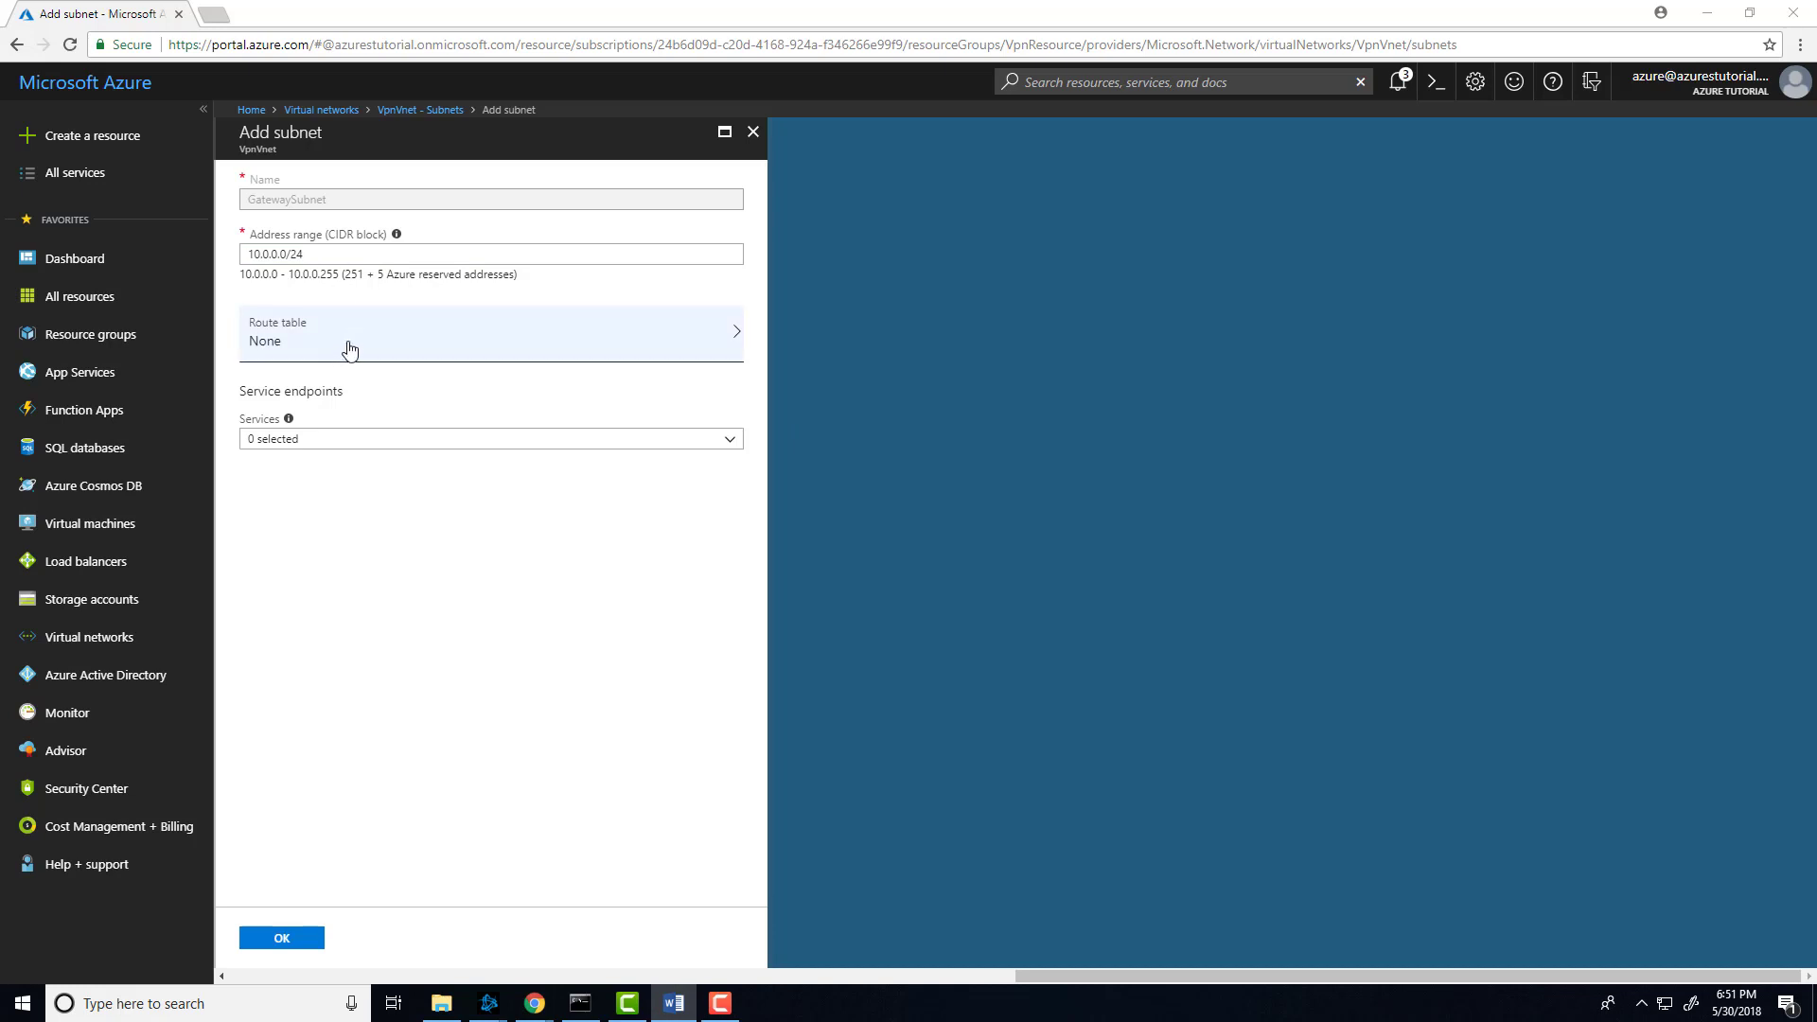
left_click(288, 939)
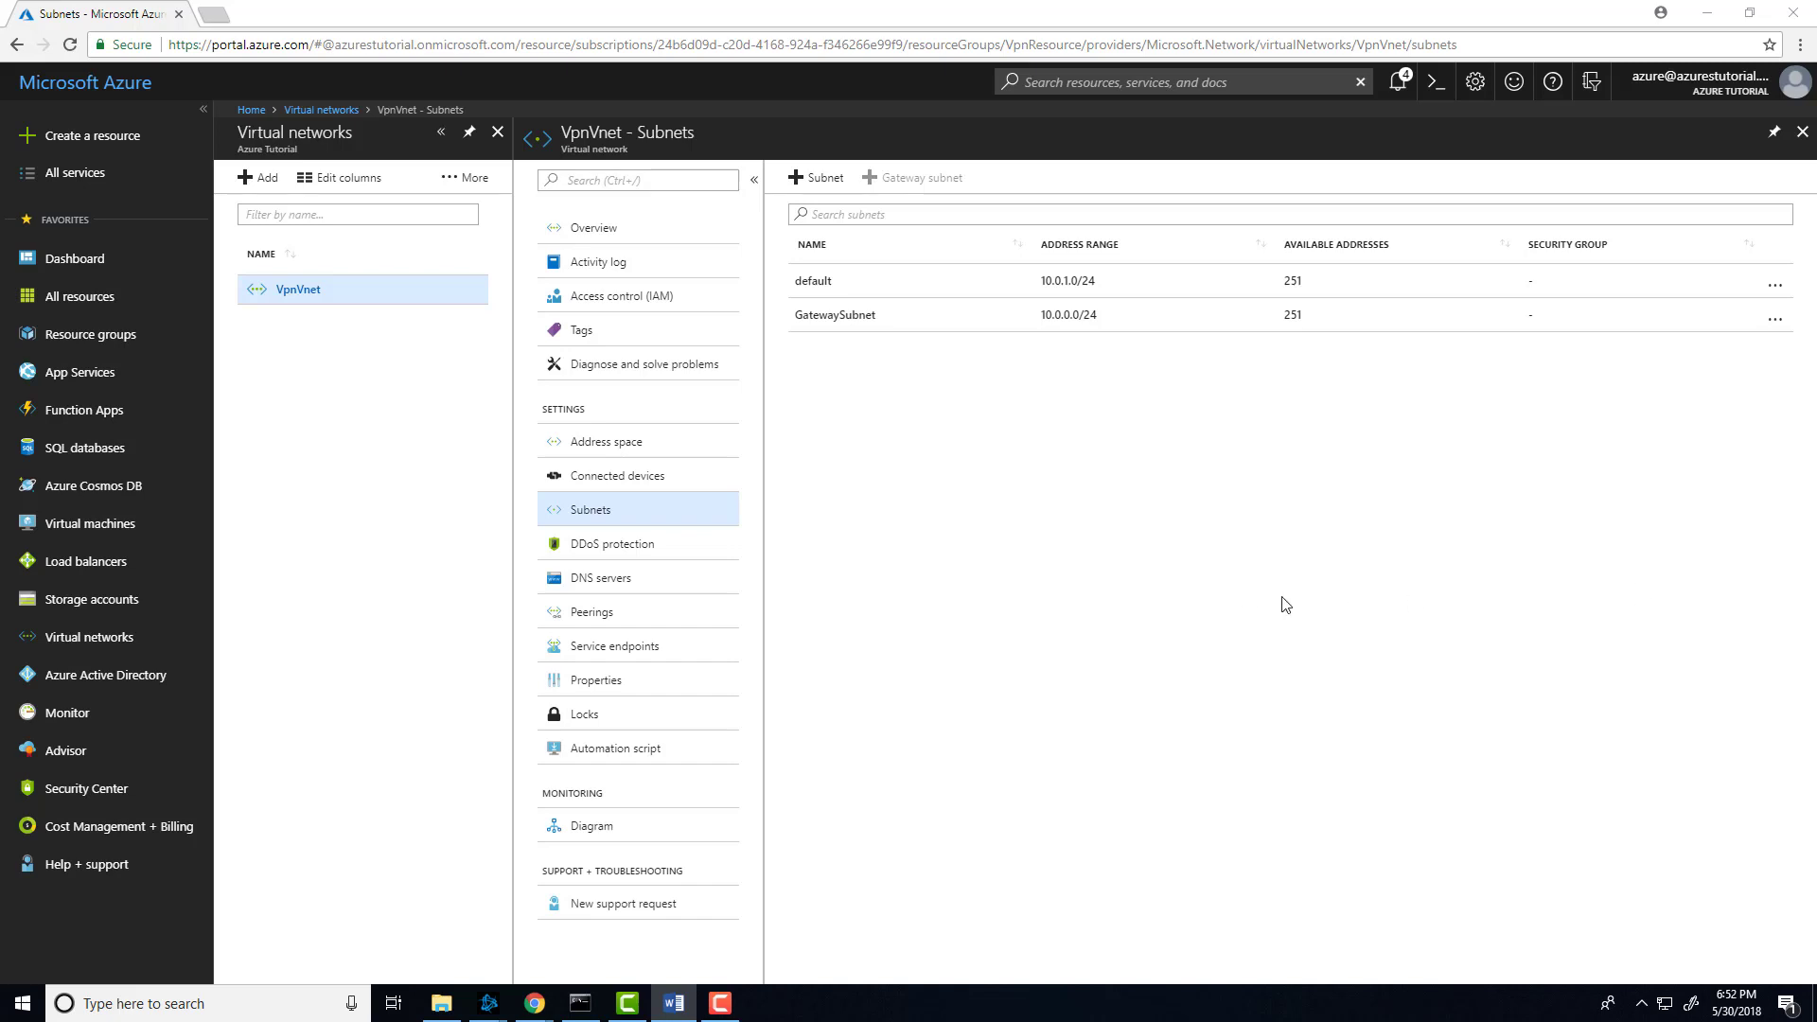
Step: Search the portal for "virtual net" and open the Virtual network gateways service
left_click(1072, 85)
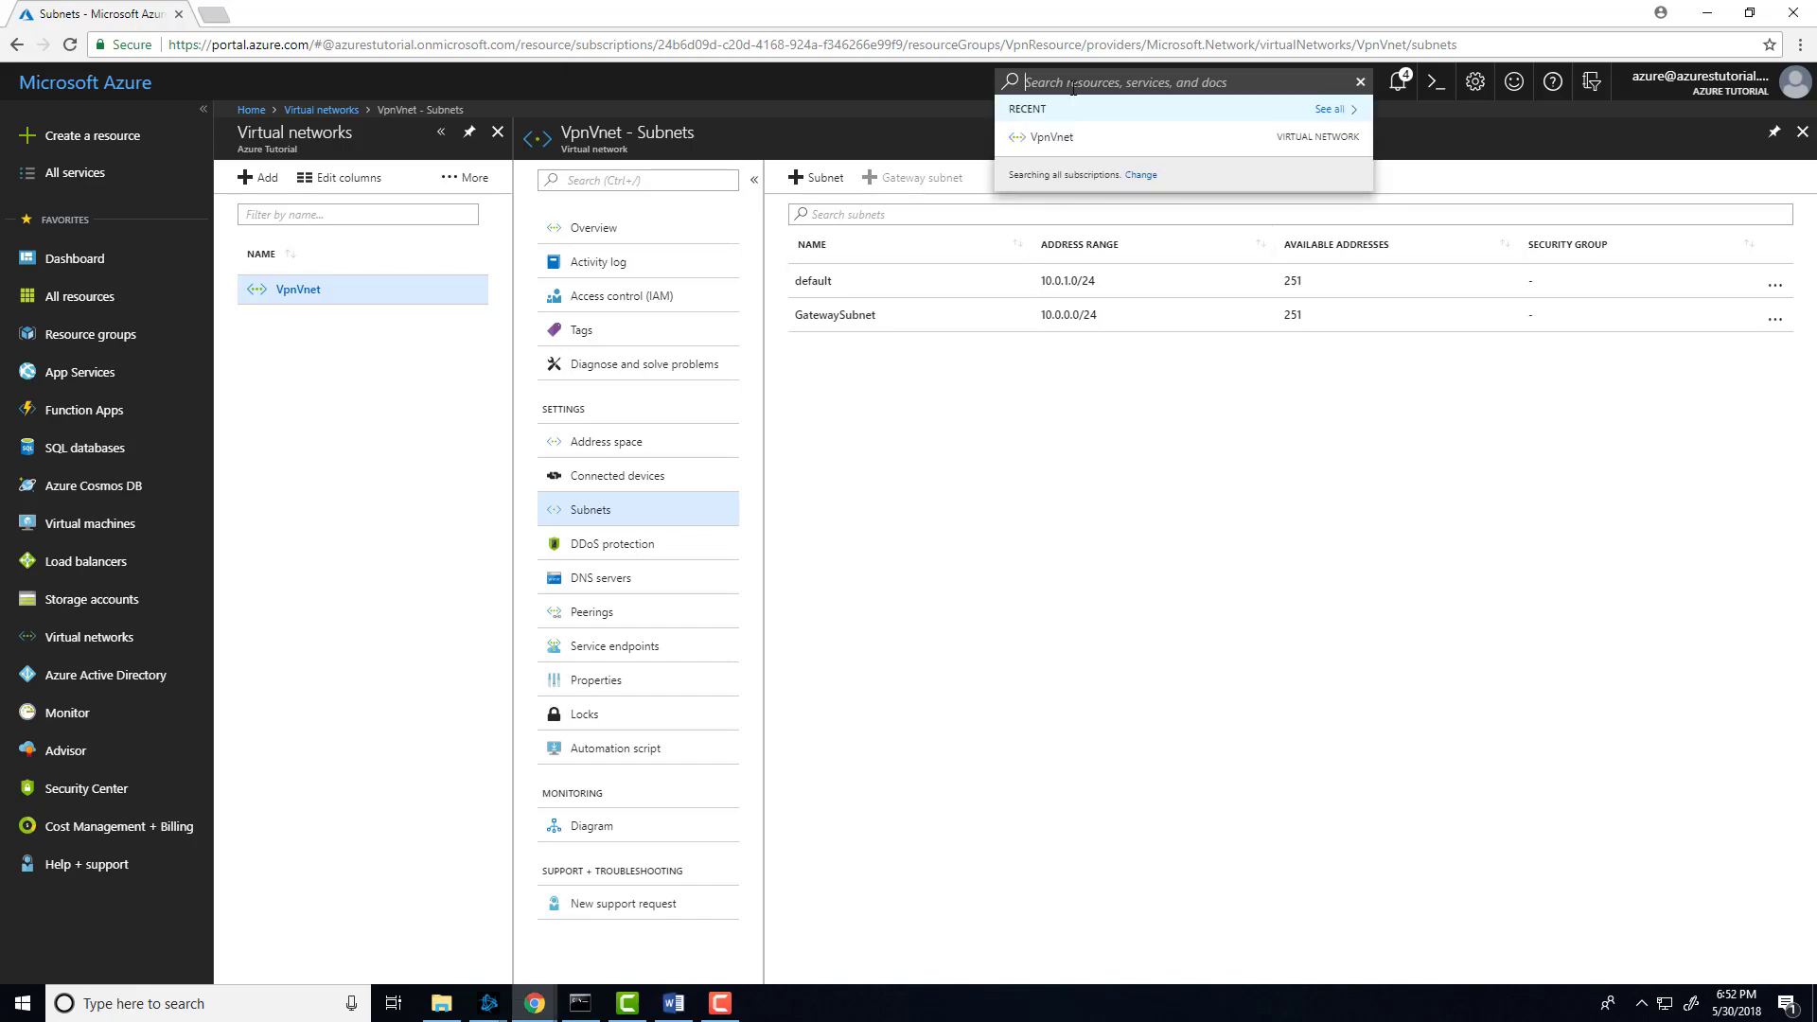
type("virtual")
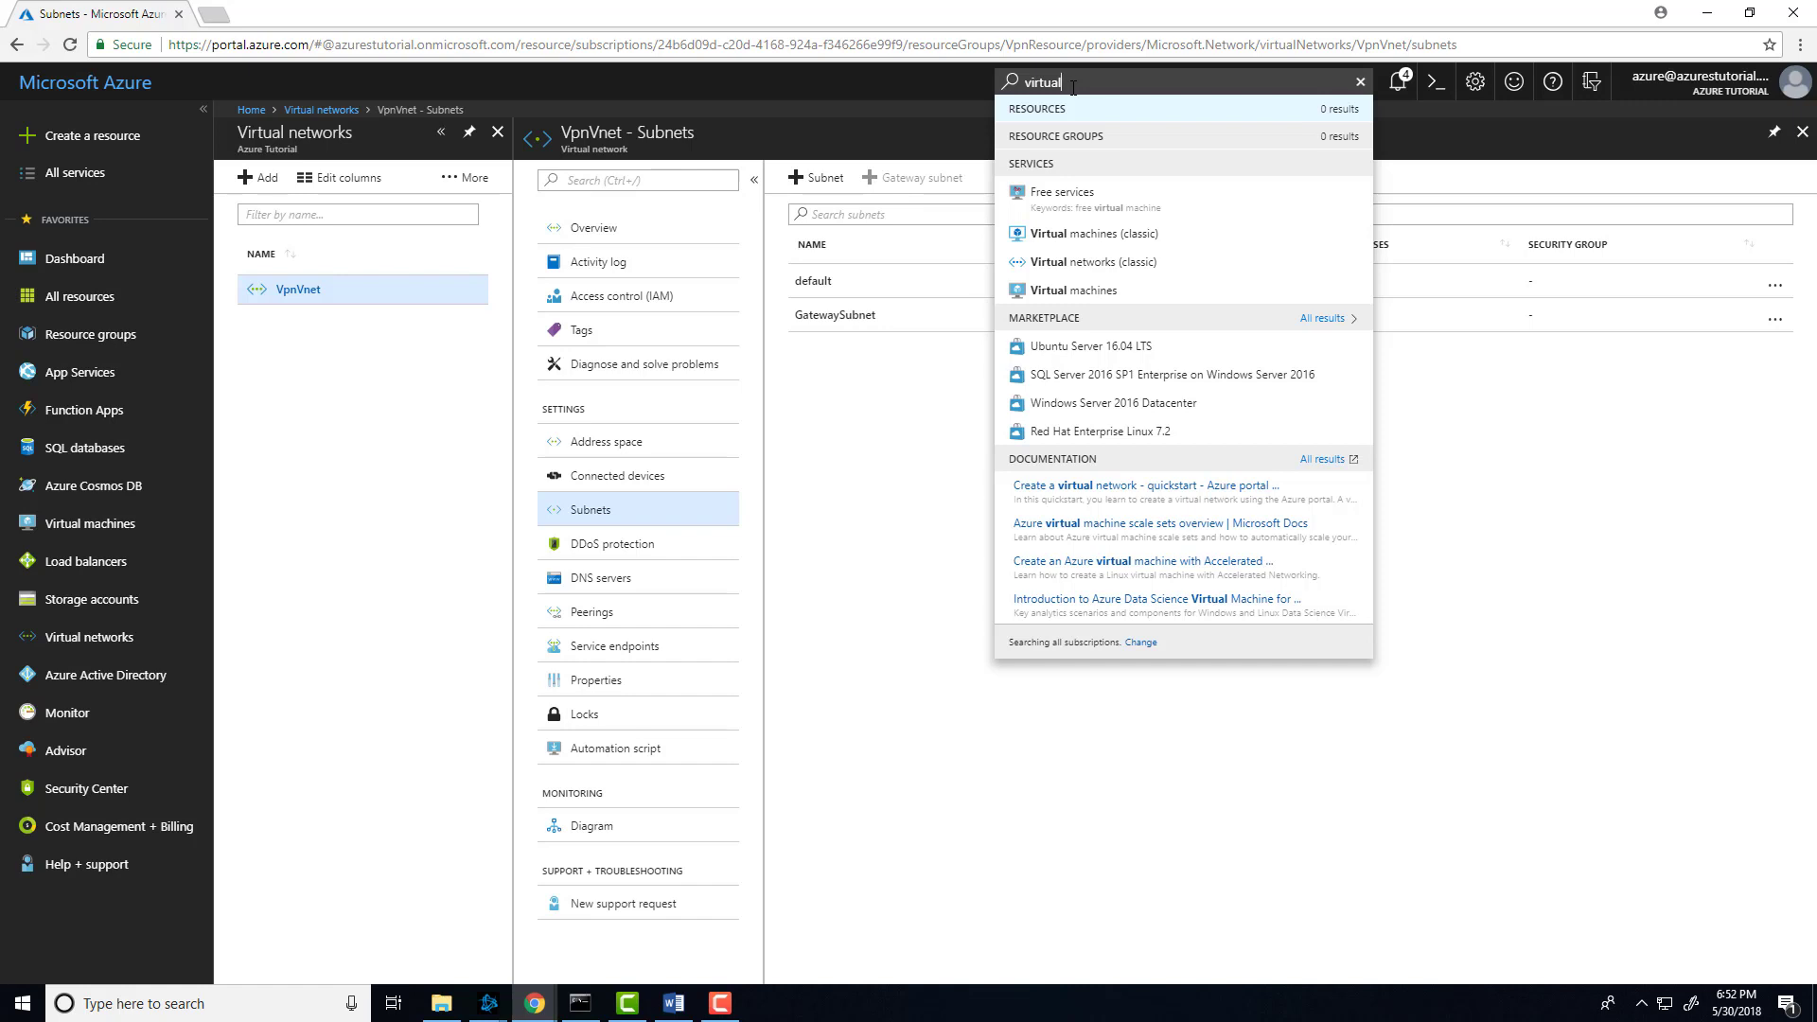
type("net")
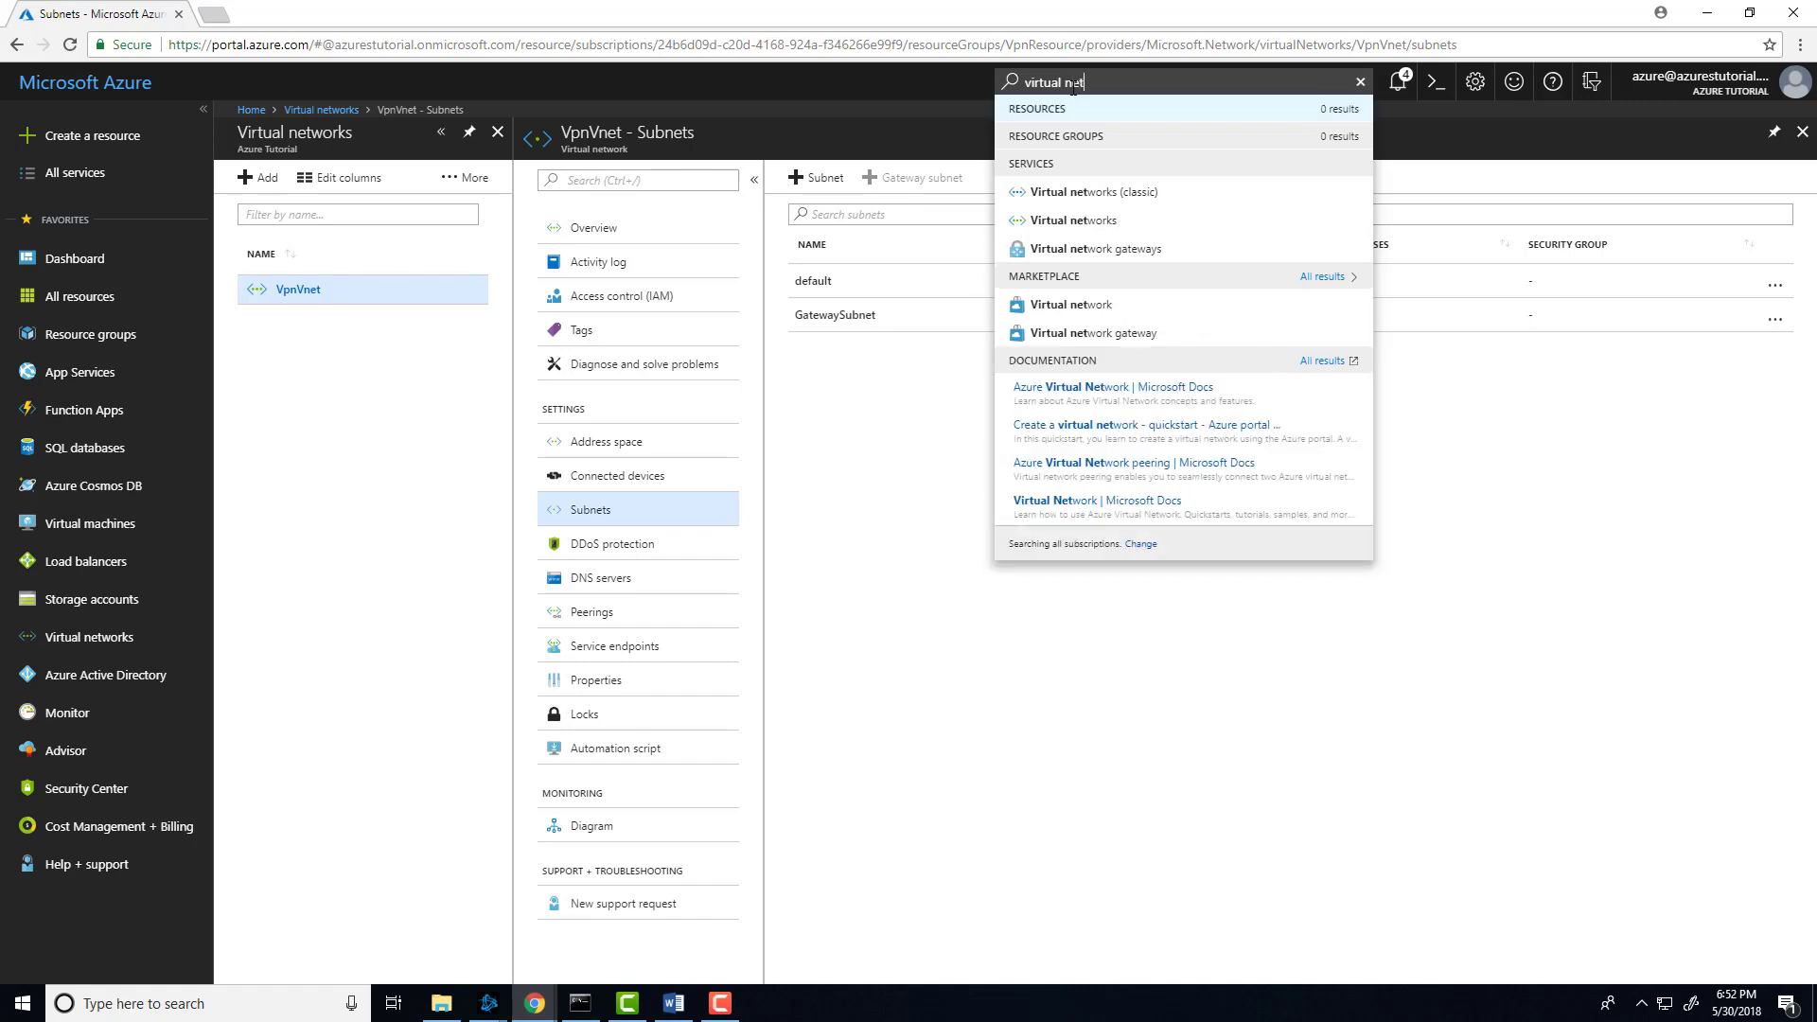
left_click(1074, 249)
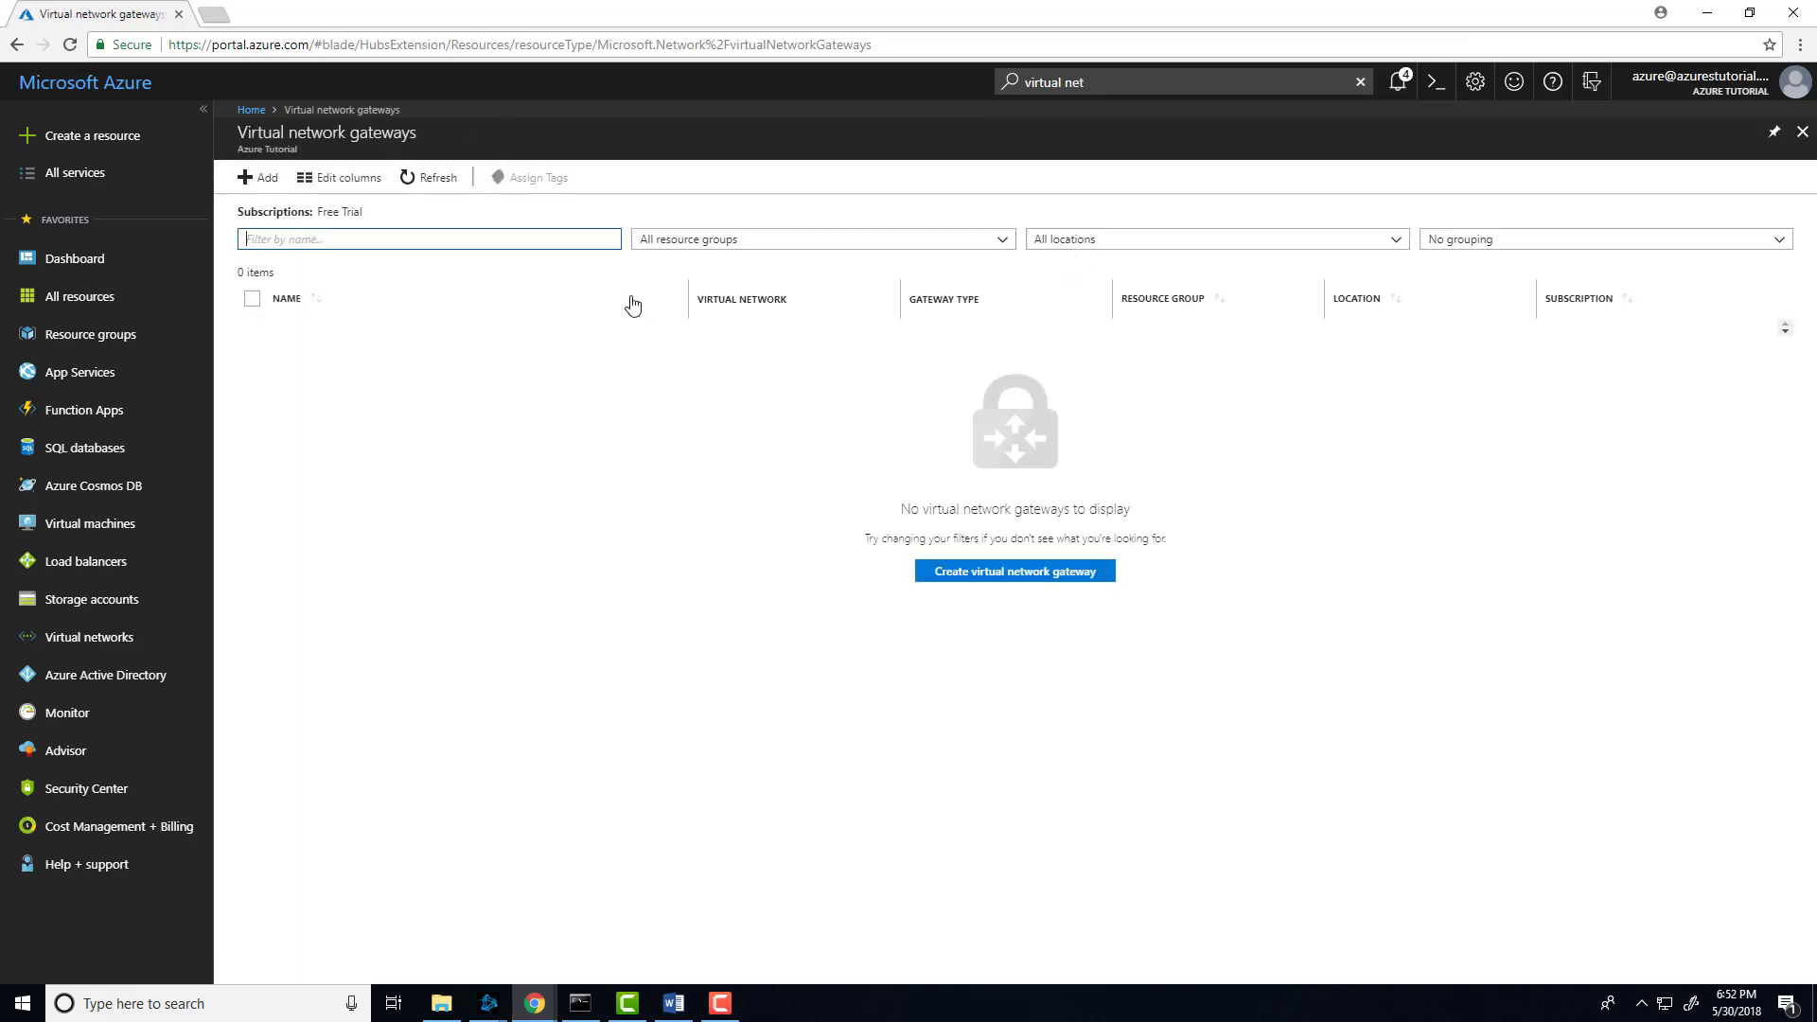
Step: Start a new virtual network gateway named AzureVNGateway and assign VpnVnet as its virtual network
left_click(251, 180)
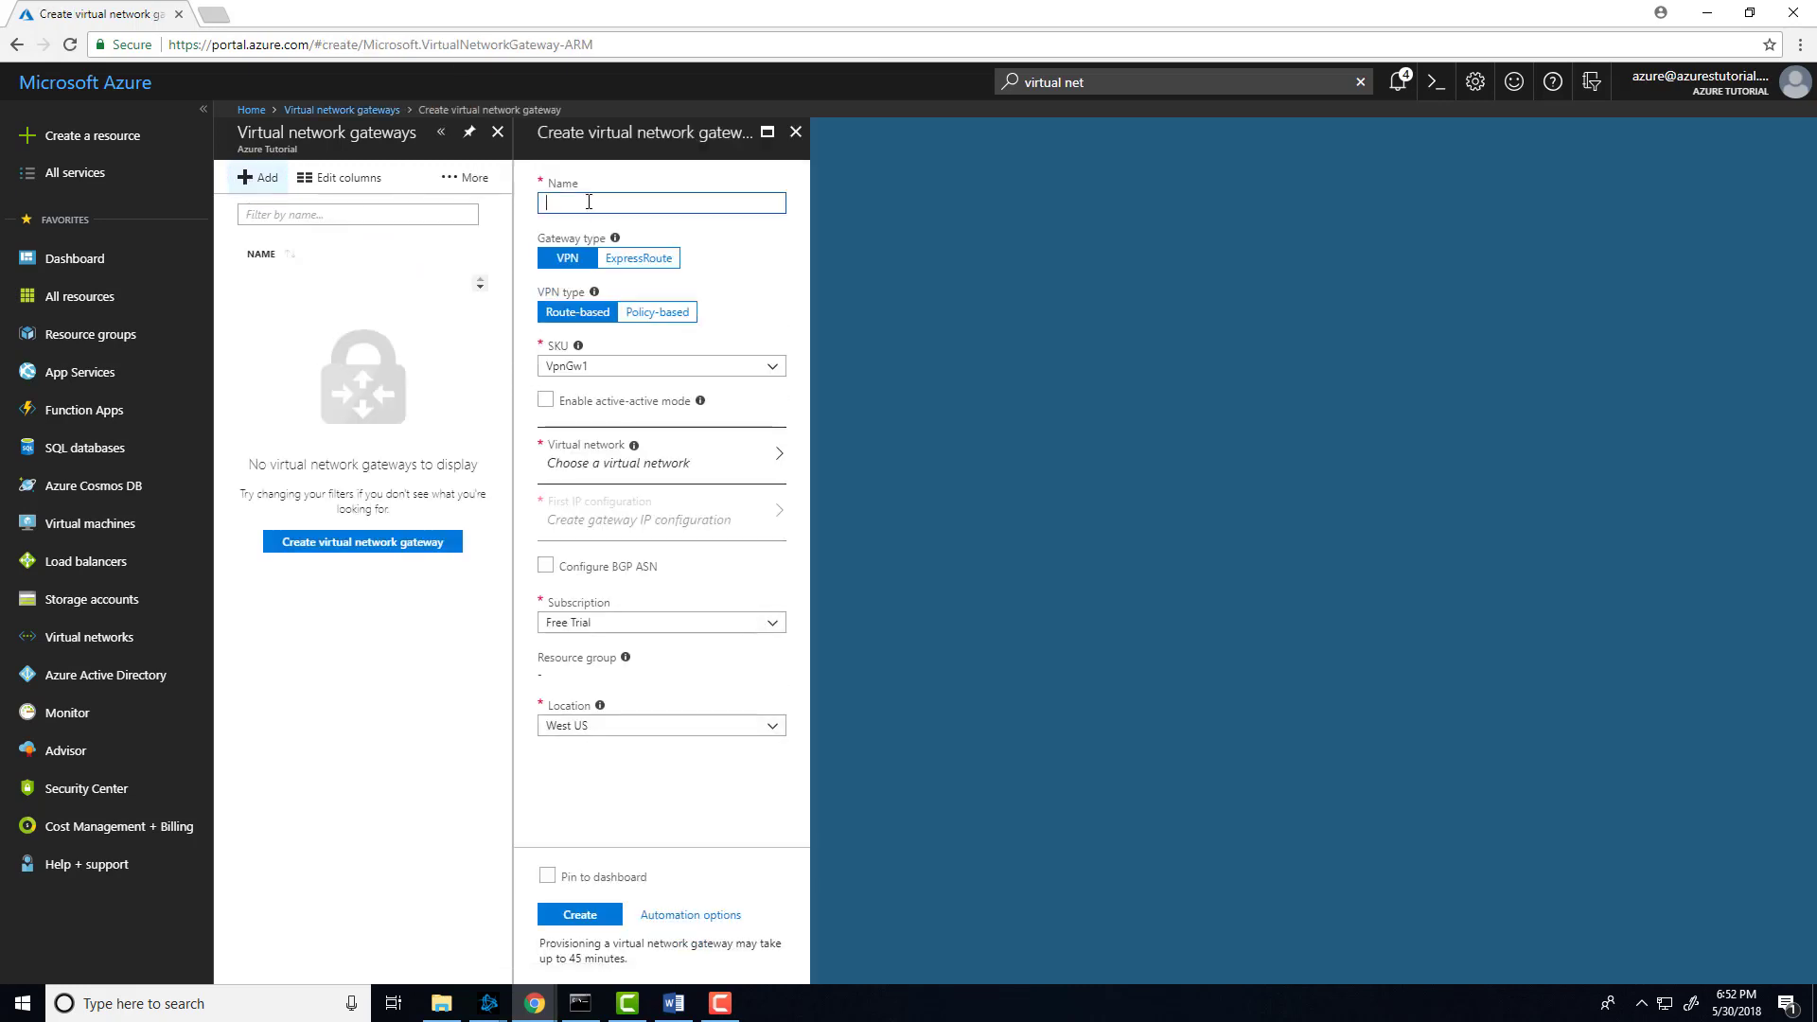
key("alt+Tab")
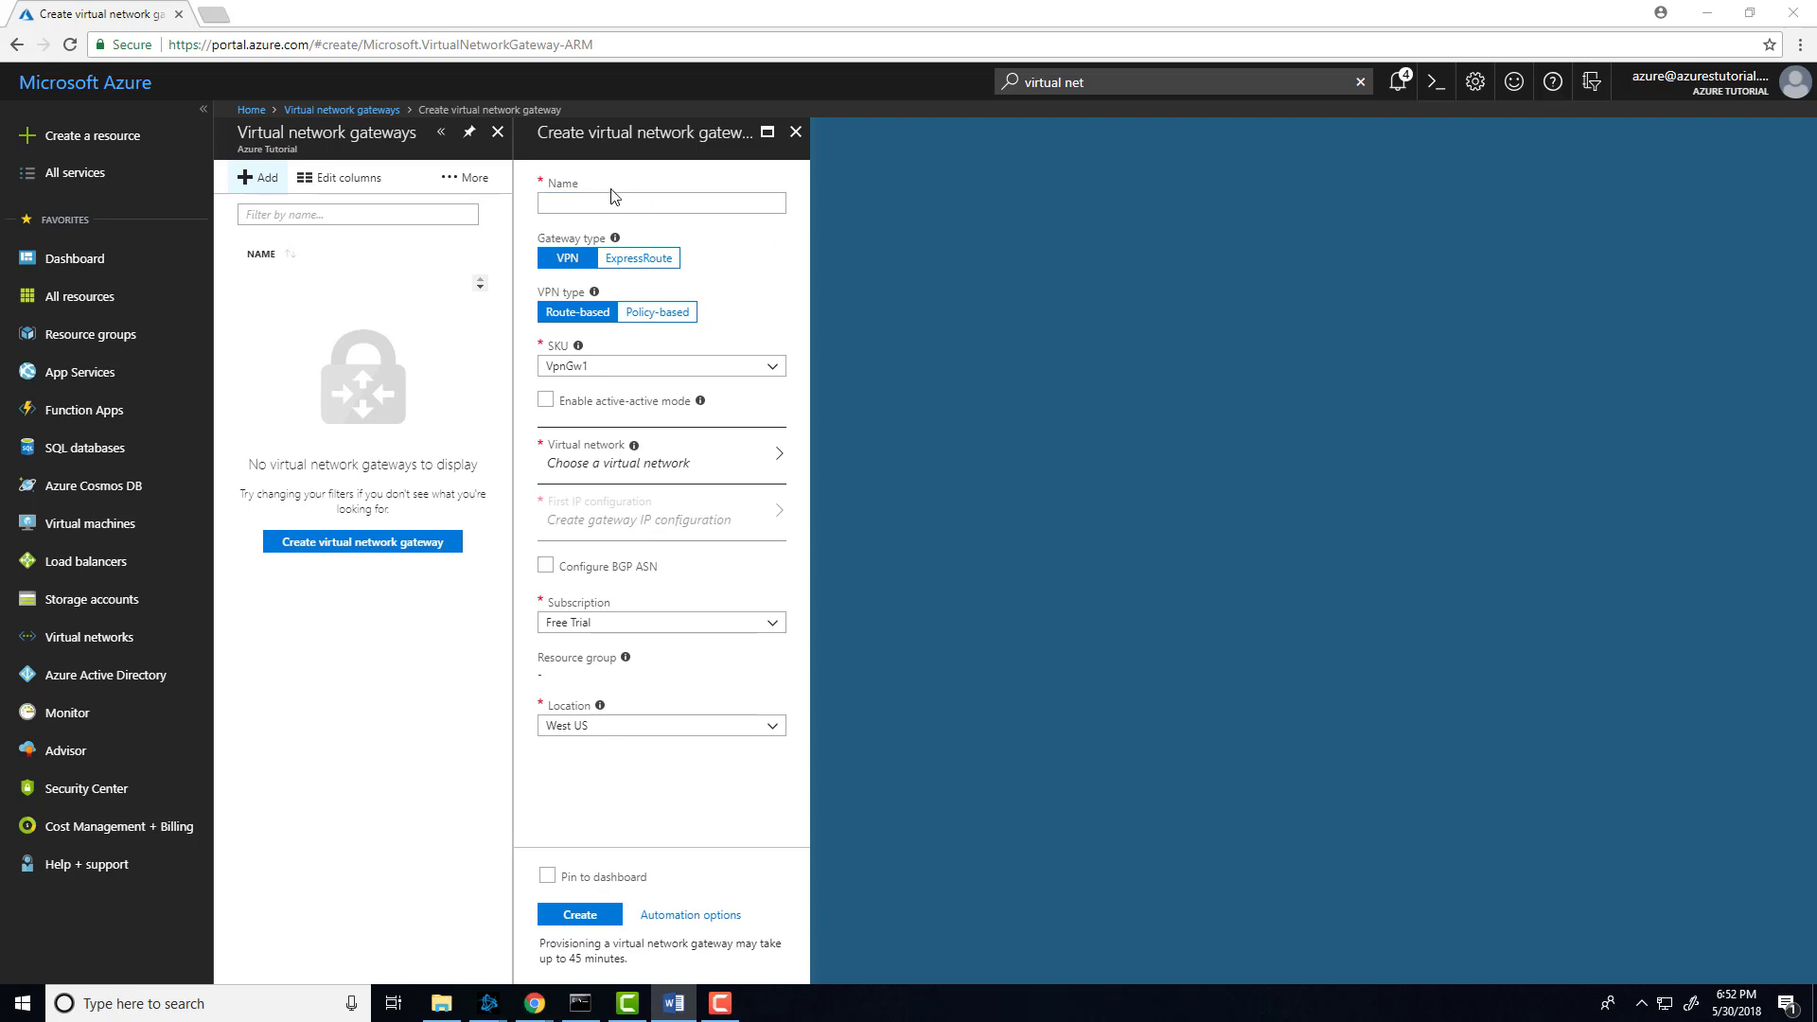
left_click(573, 204)
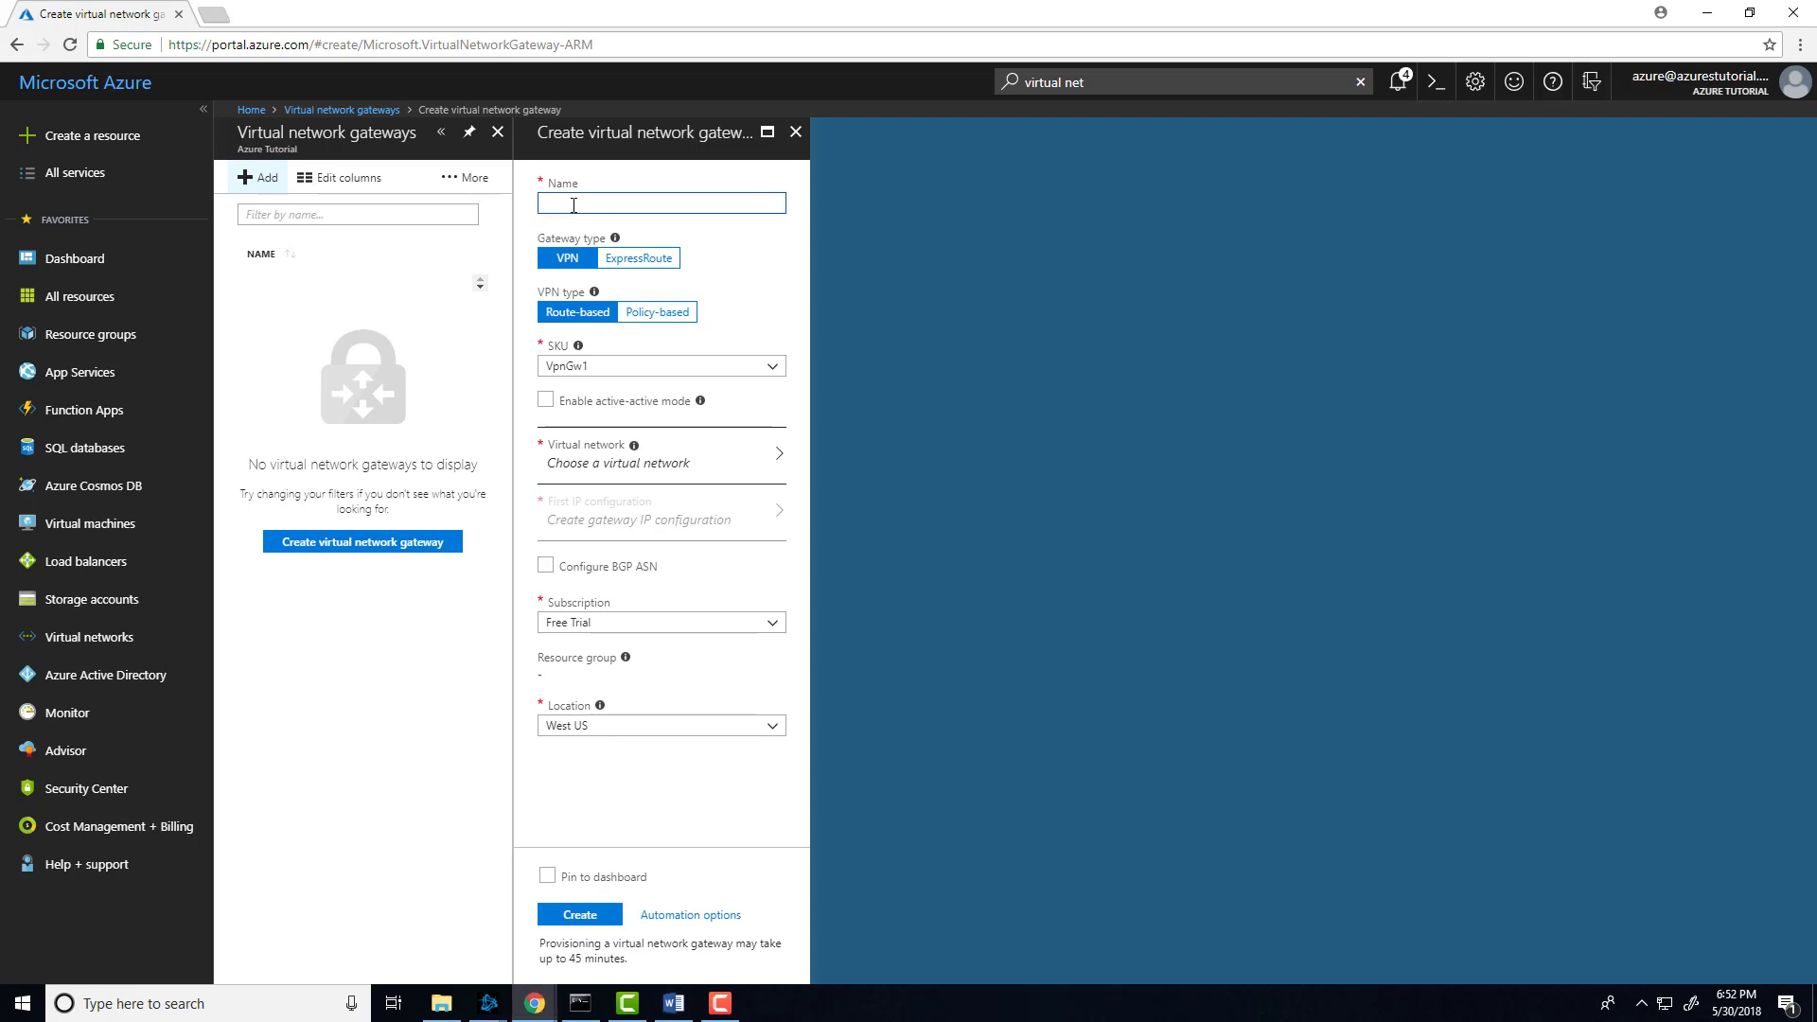
type("Azure")
type("VNGatewayu")
key("BackSpace")
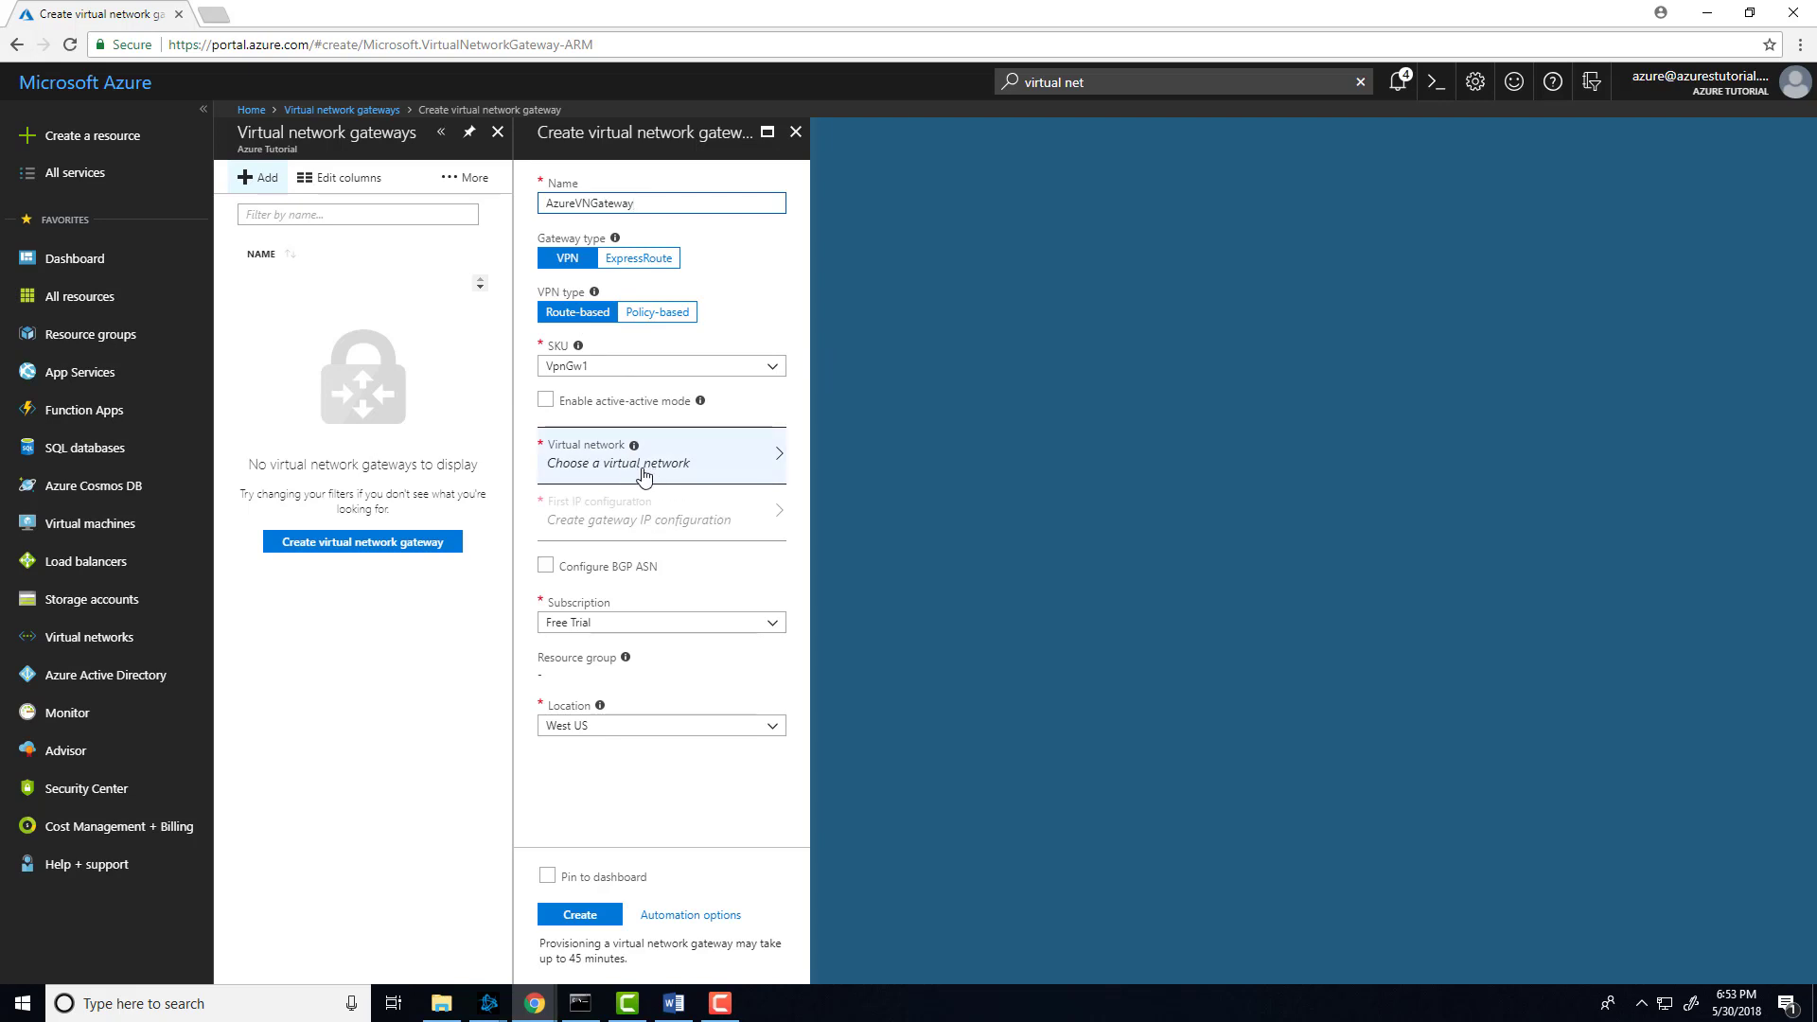
left_click(705, 462)
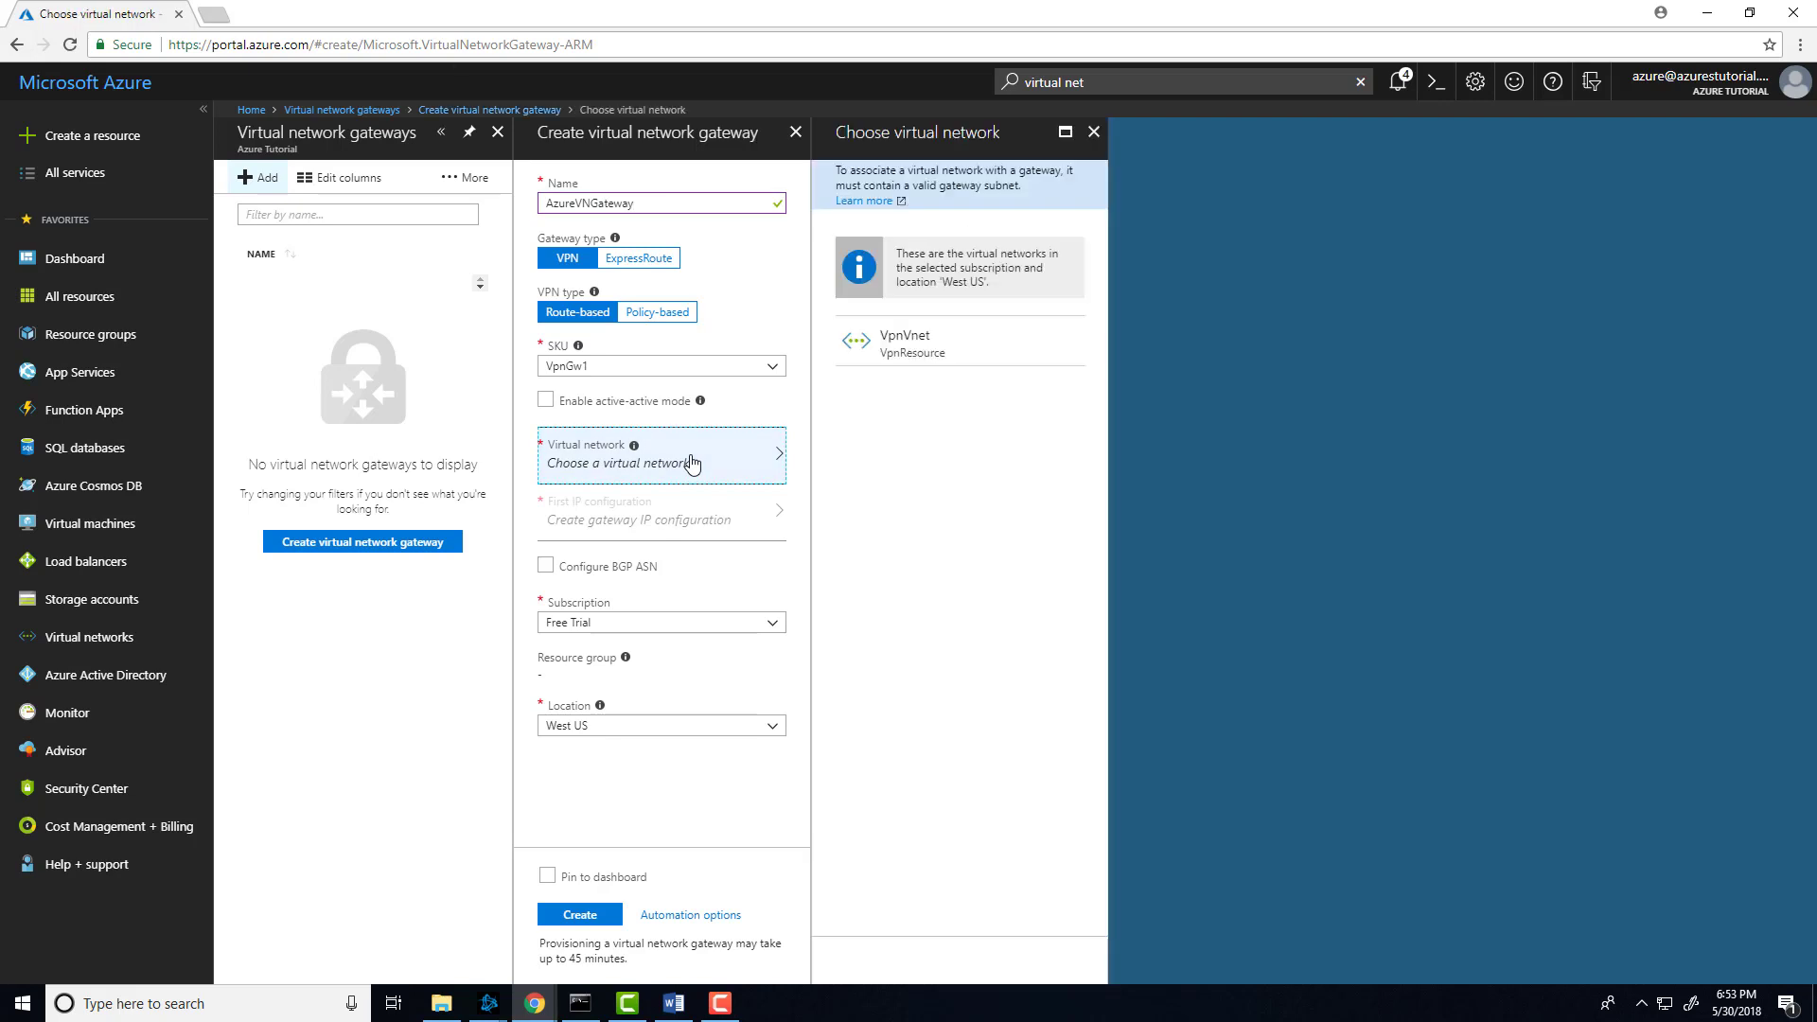
left_click(896, 349)
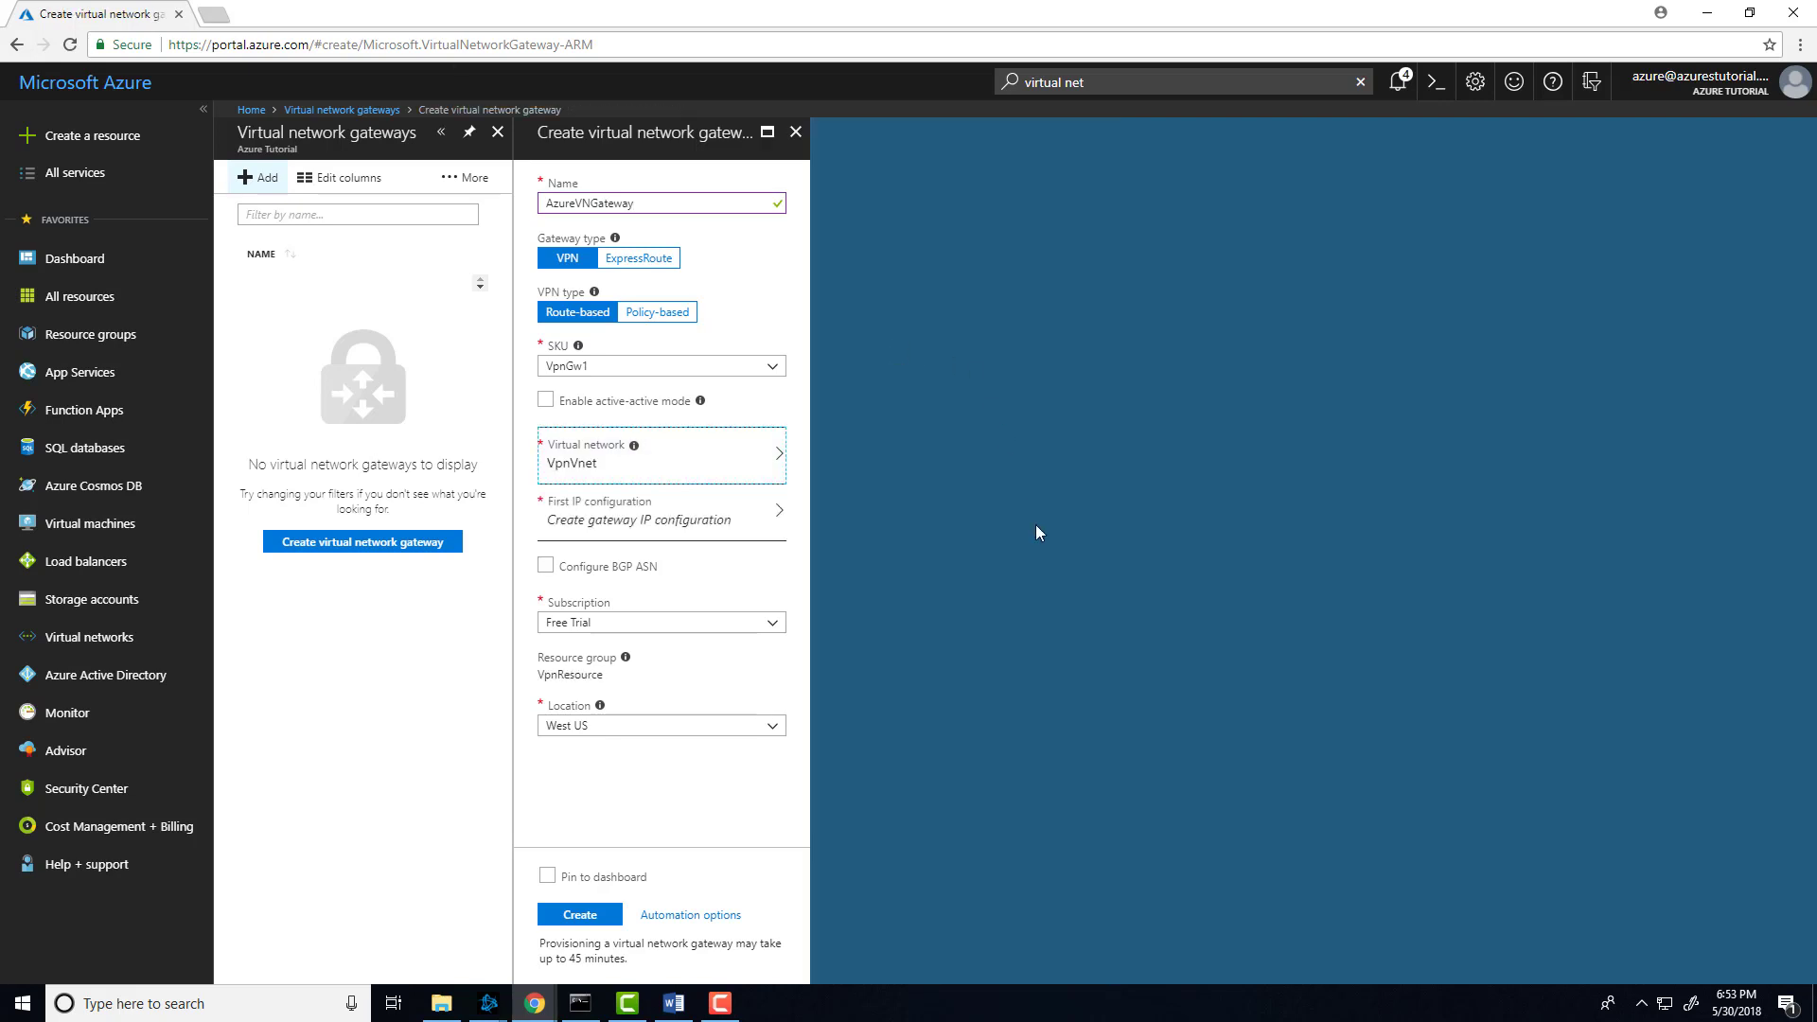
Step: Add a new Basic public IP address named AzureVNGatewayIP to the gateway and create the gateway
left_click(633, 517)
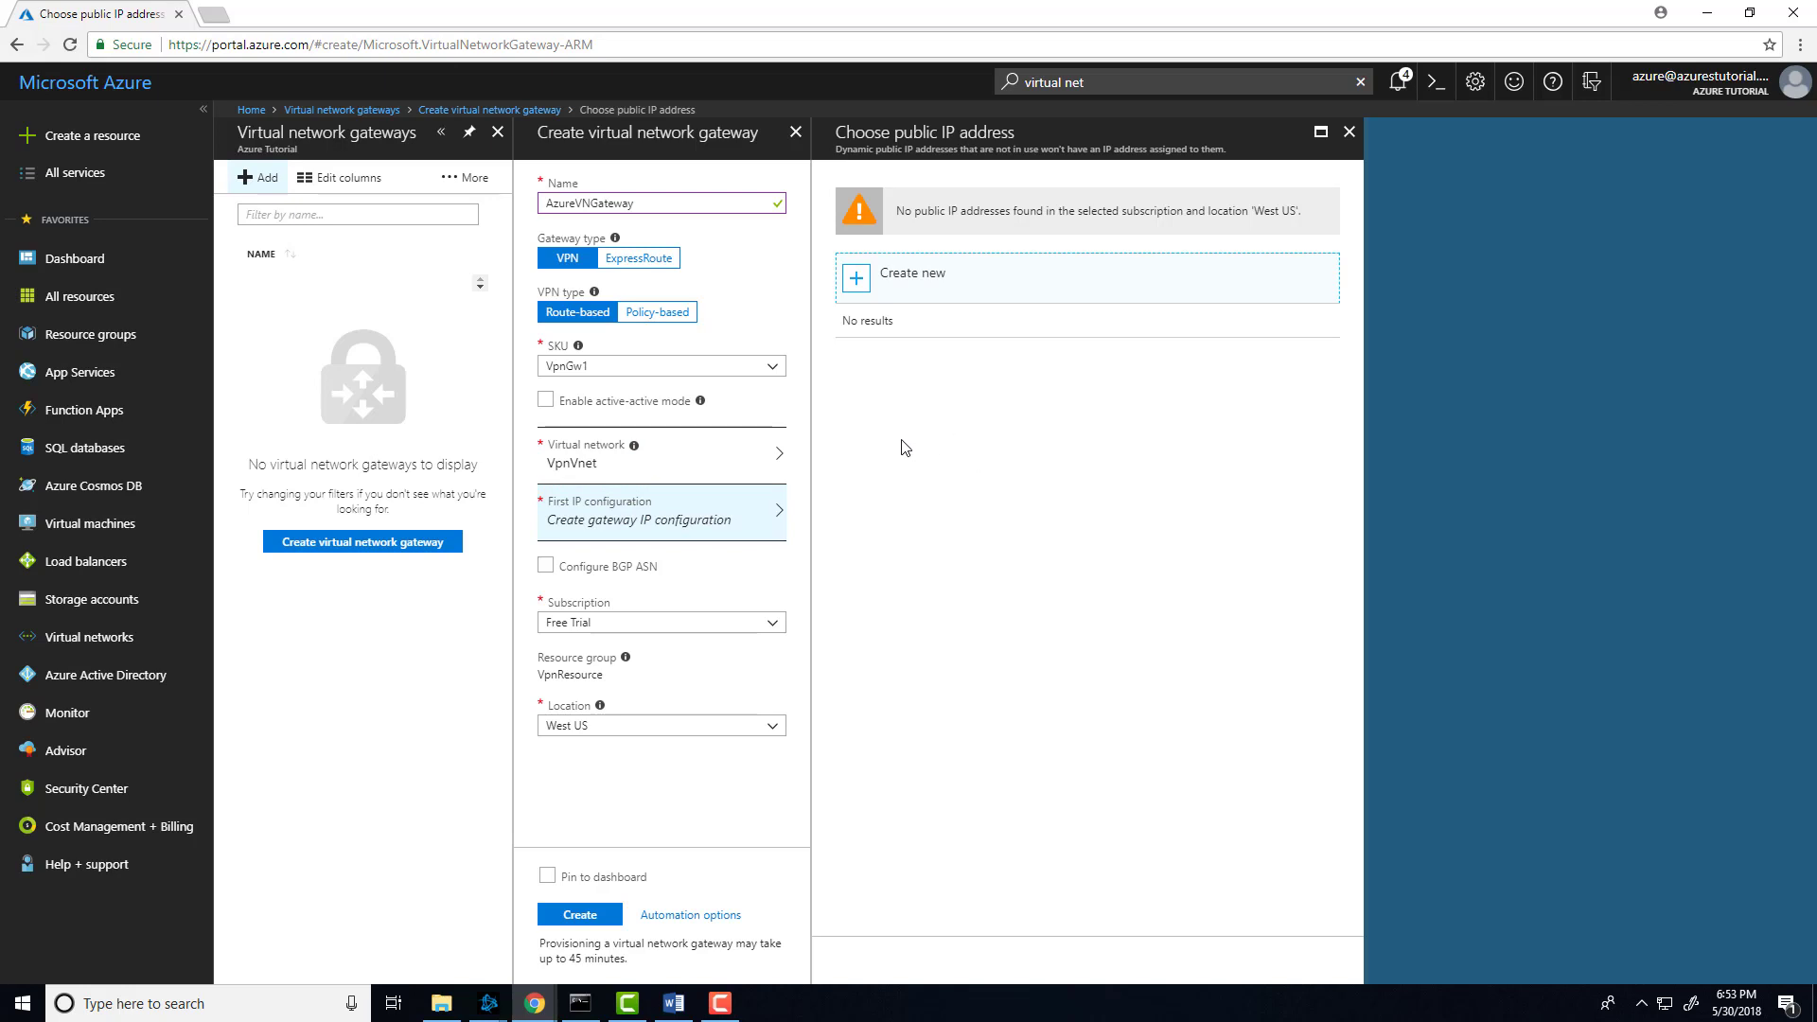
left_click(871, 282)
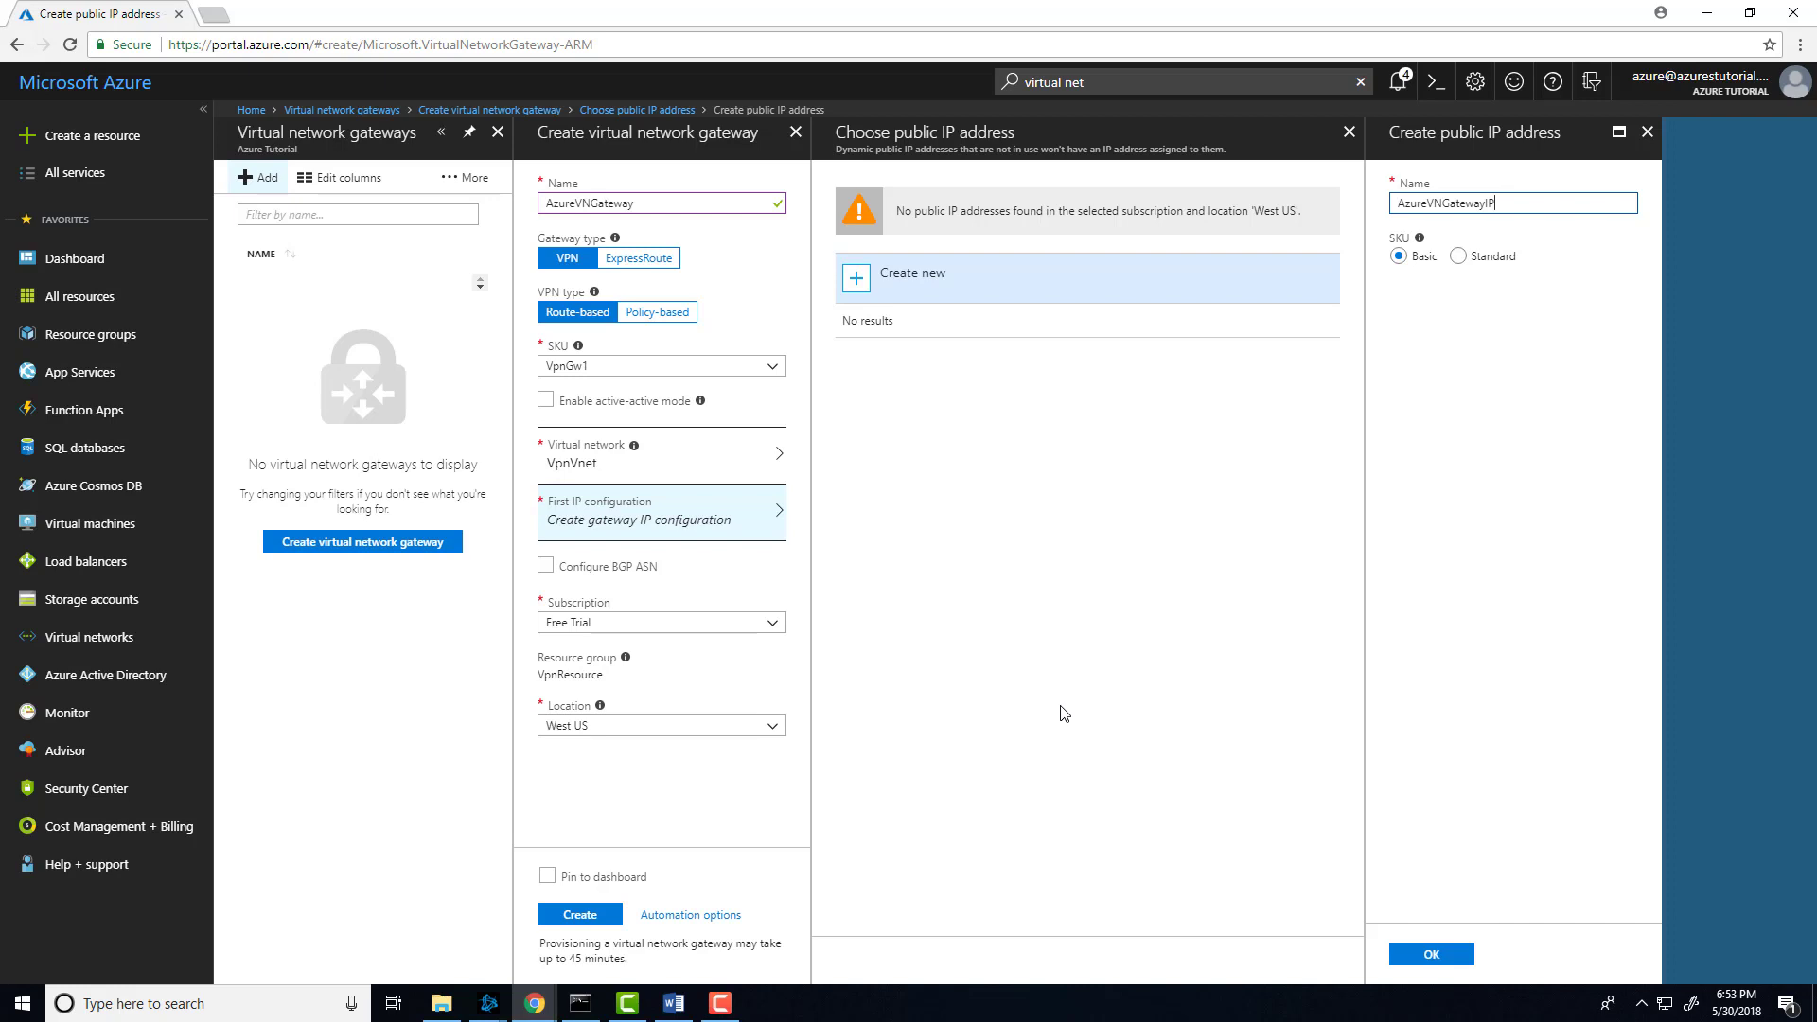
key("alt+Tab")
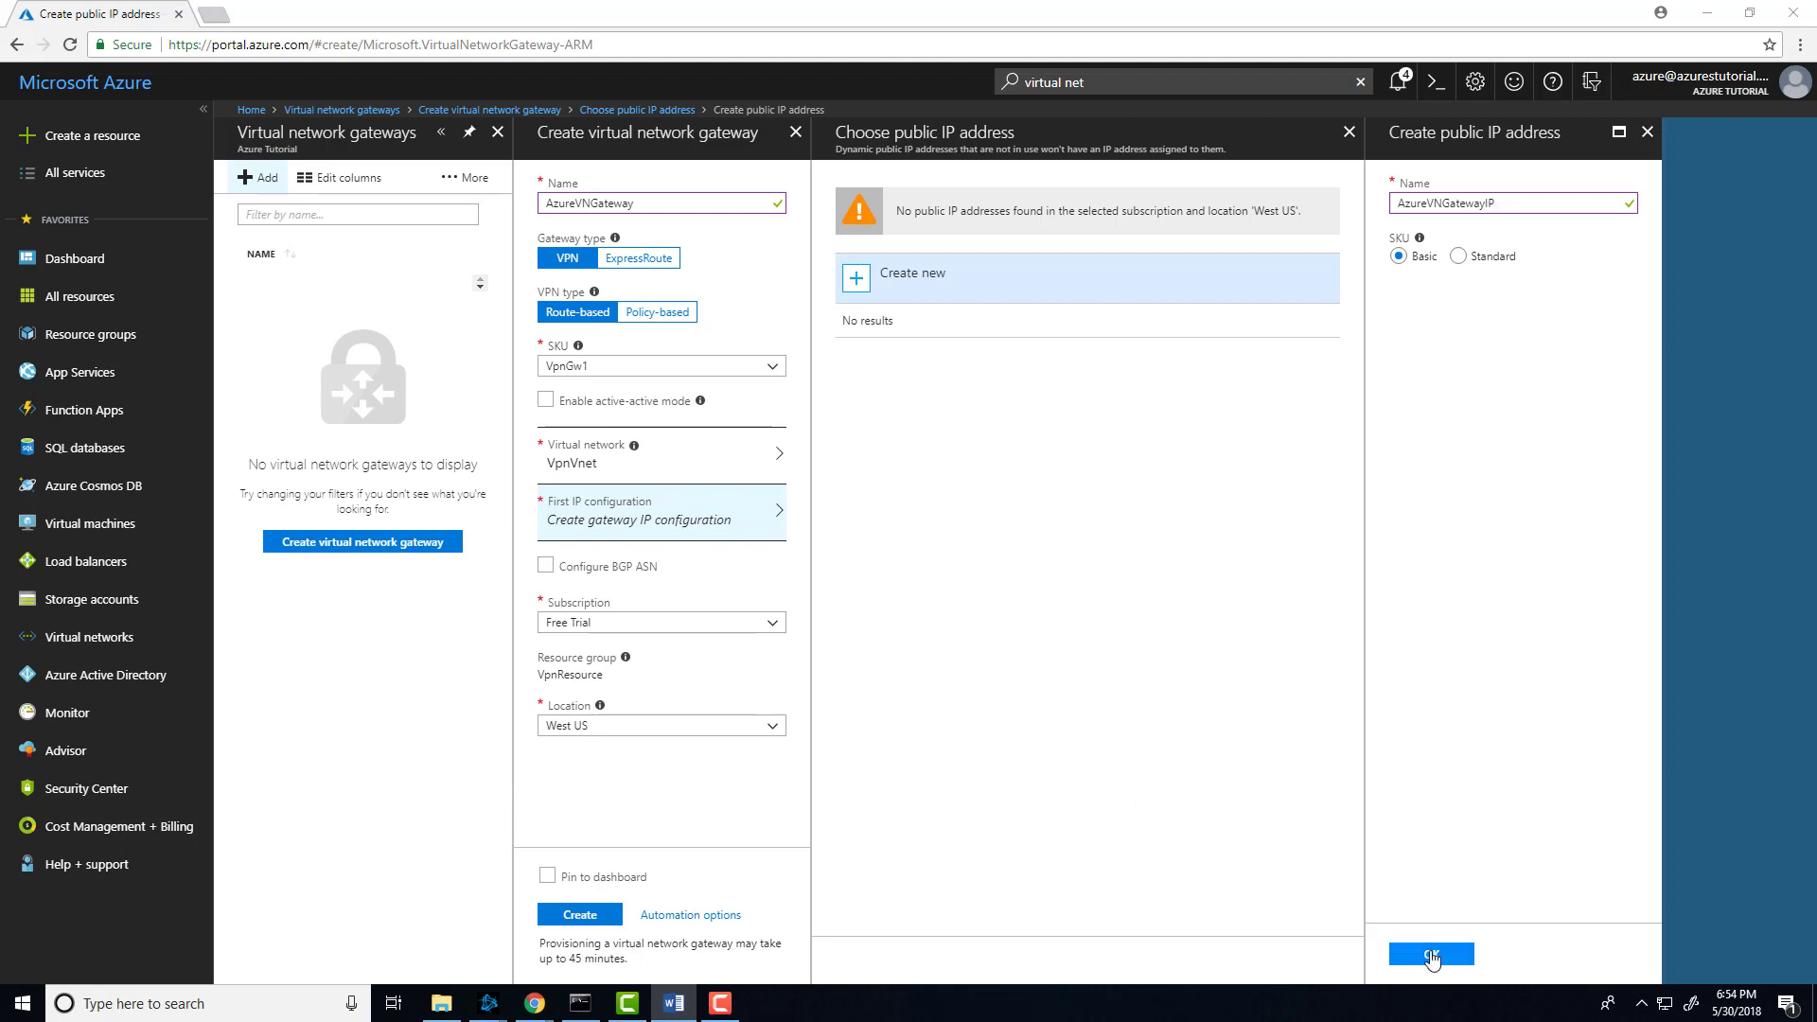
left_click(1432, 958)
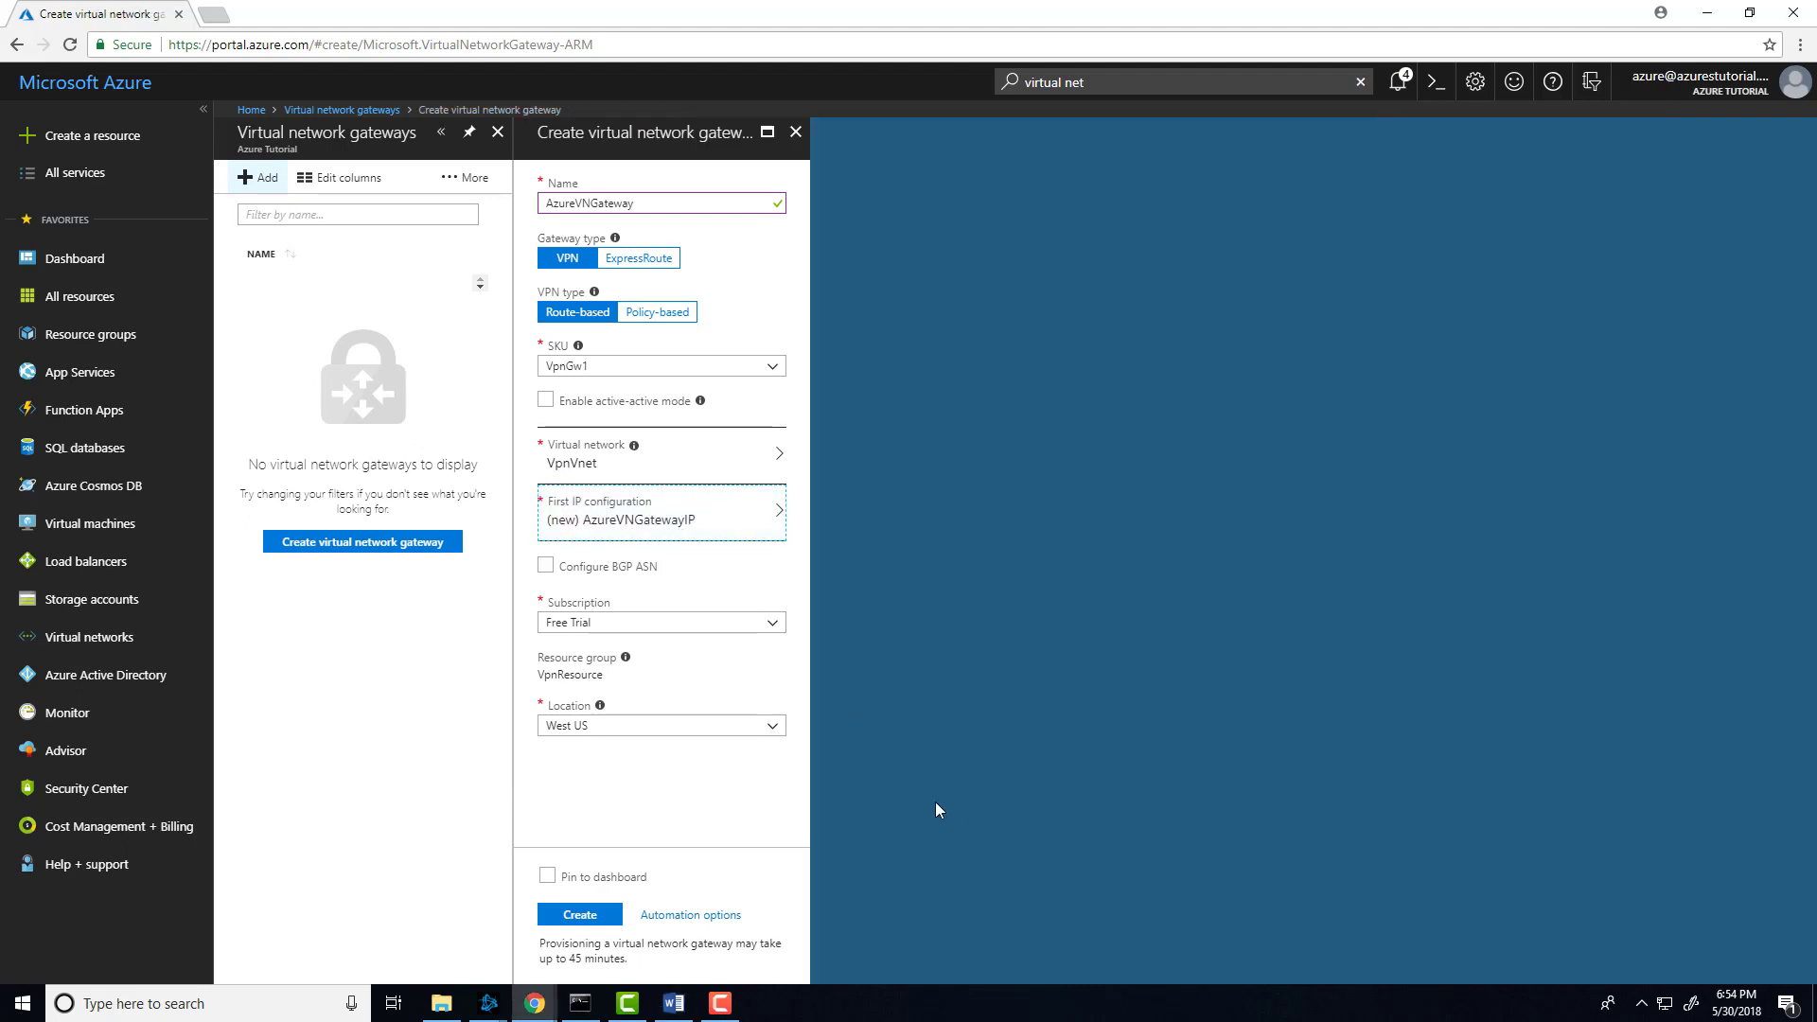
left_click(593, 917)
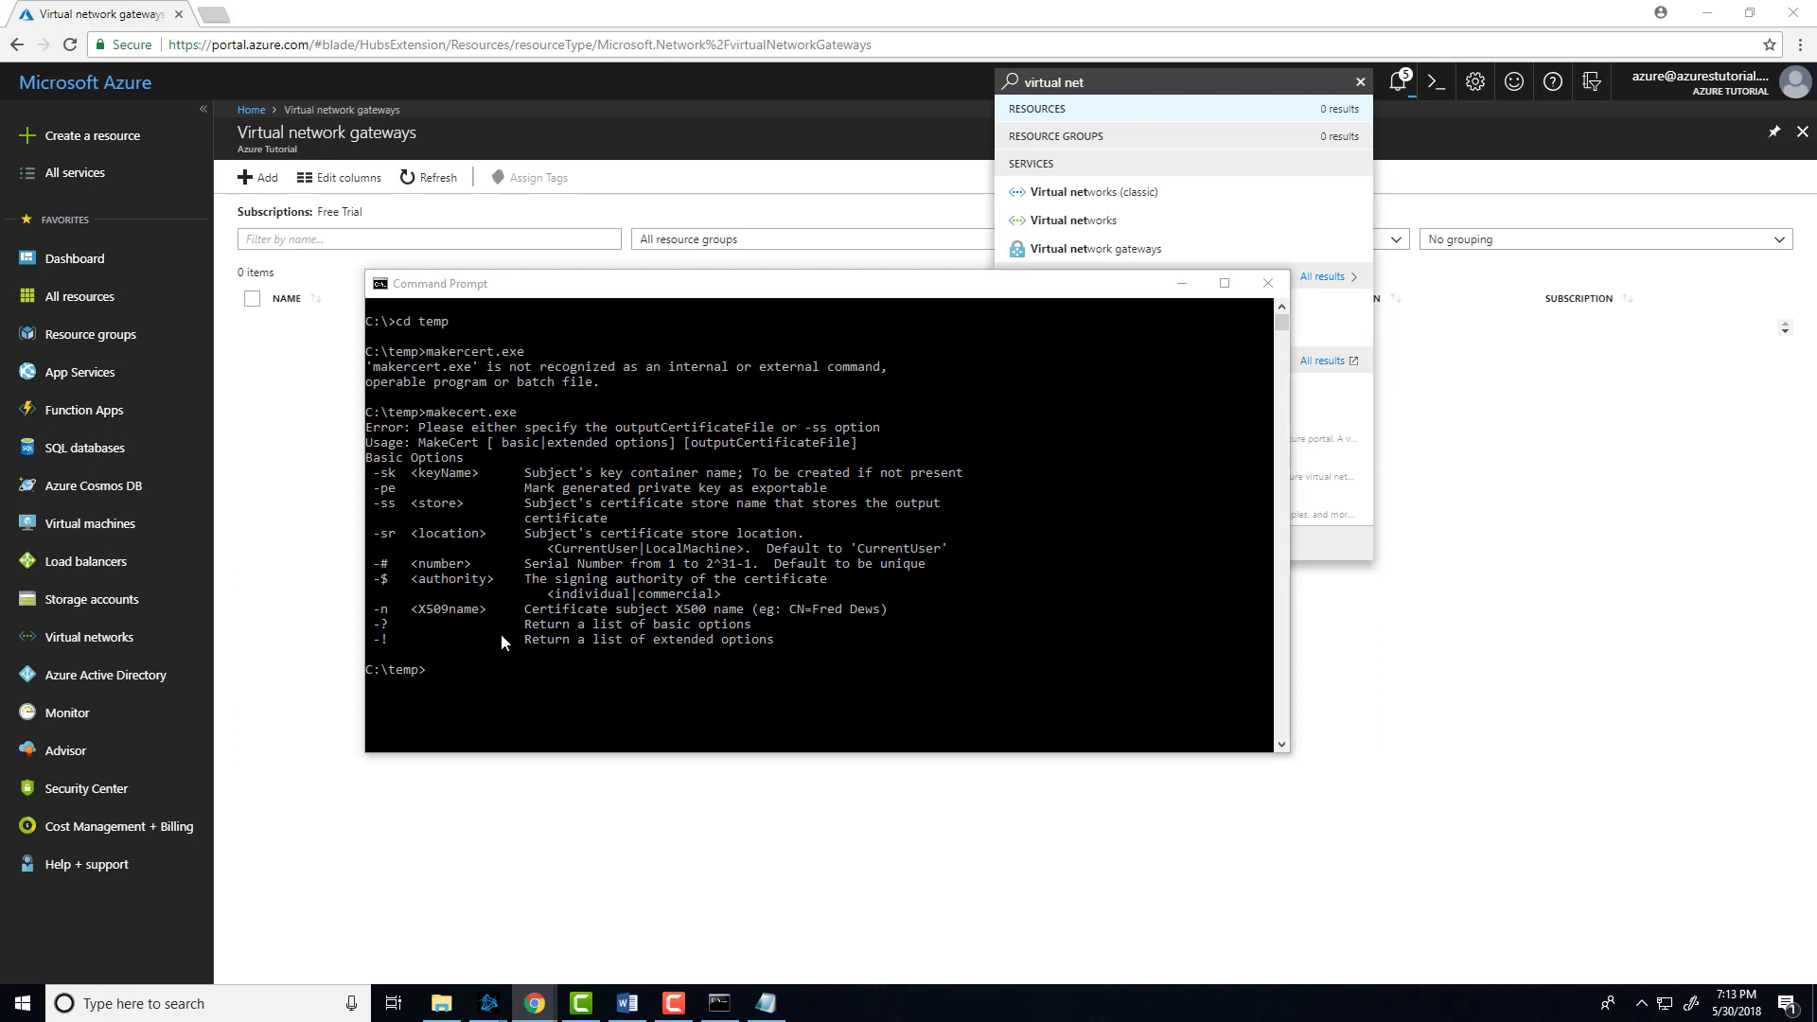
Step: In Command Prompt, run makecert -sky exchange -r -n "CN=AzureVpnRootCert" -pe -a sha1 -len 2048 -ss My "AzureVpnRootCert.cer" to generate the root certificate
left_click_drag(785, 292, 765, 272)
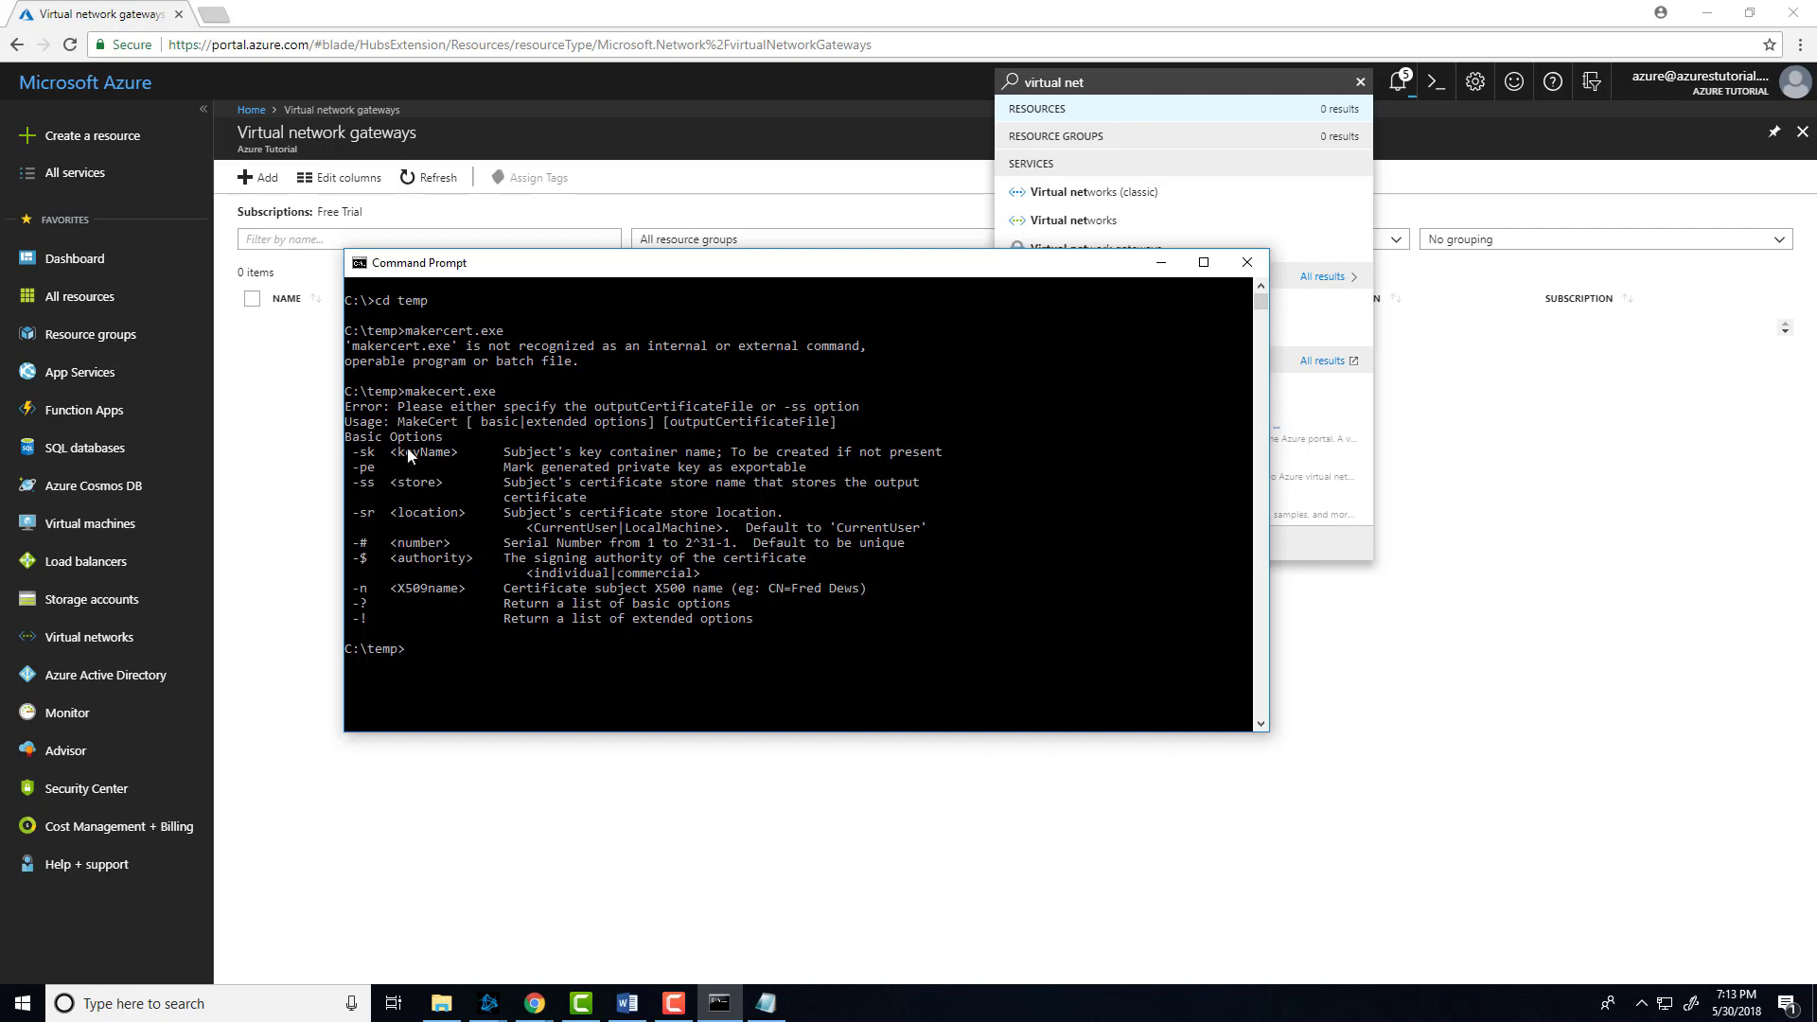
key("alt+Tab")
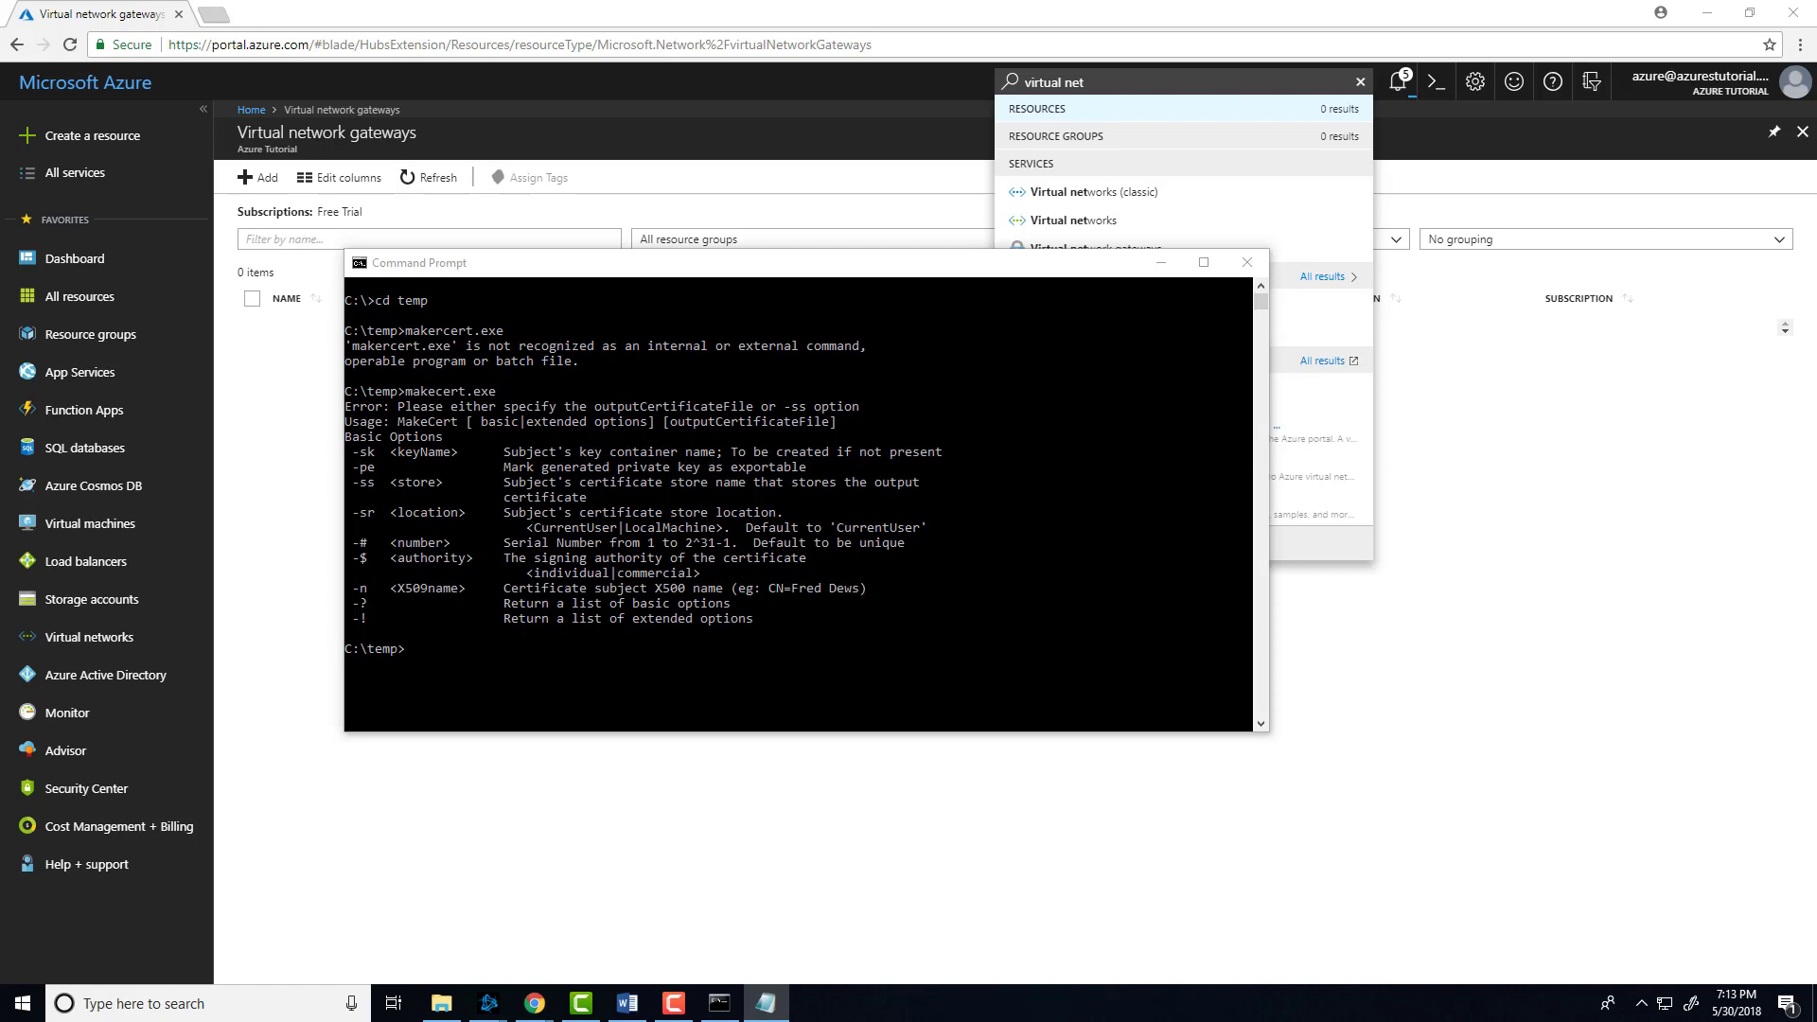
left_click(430, 649)
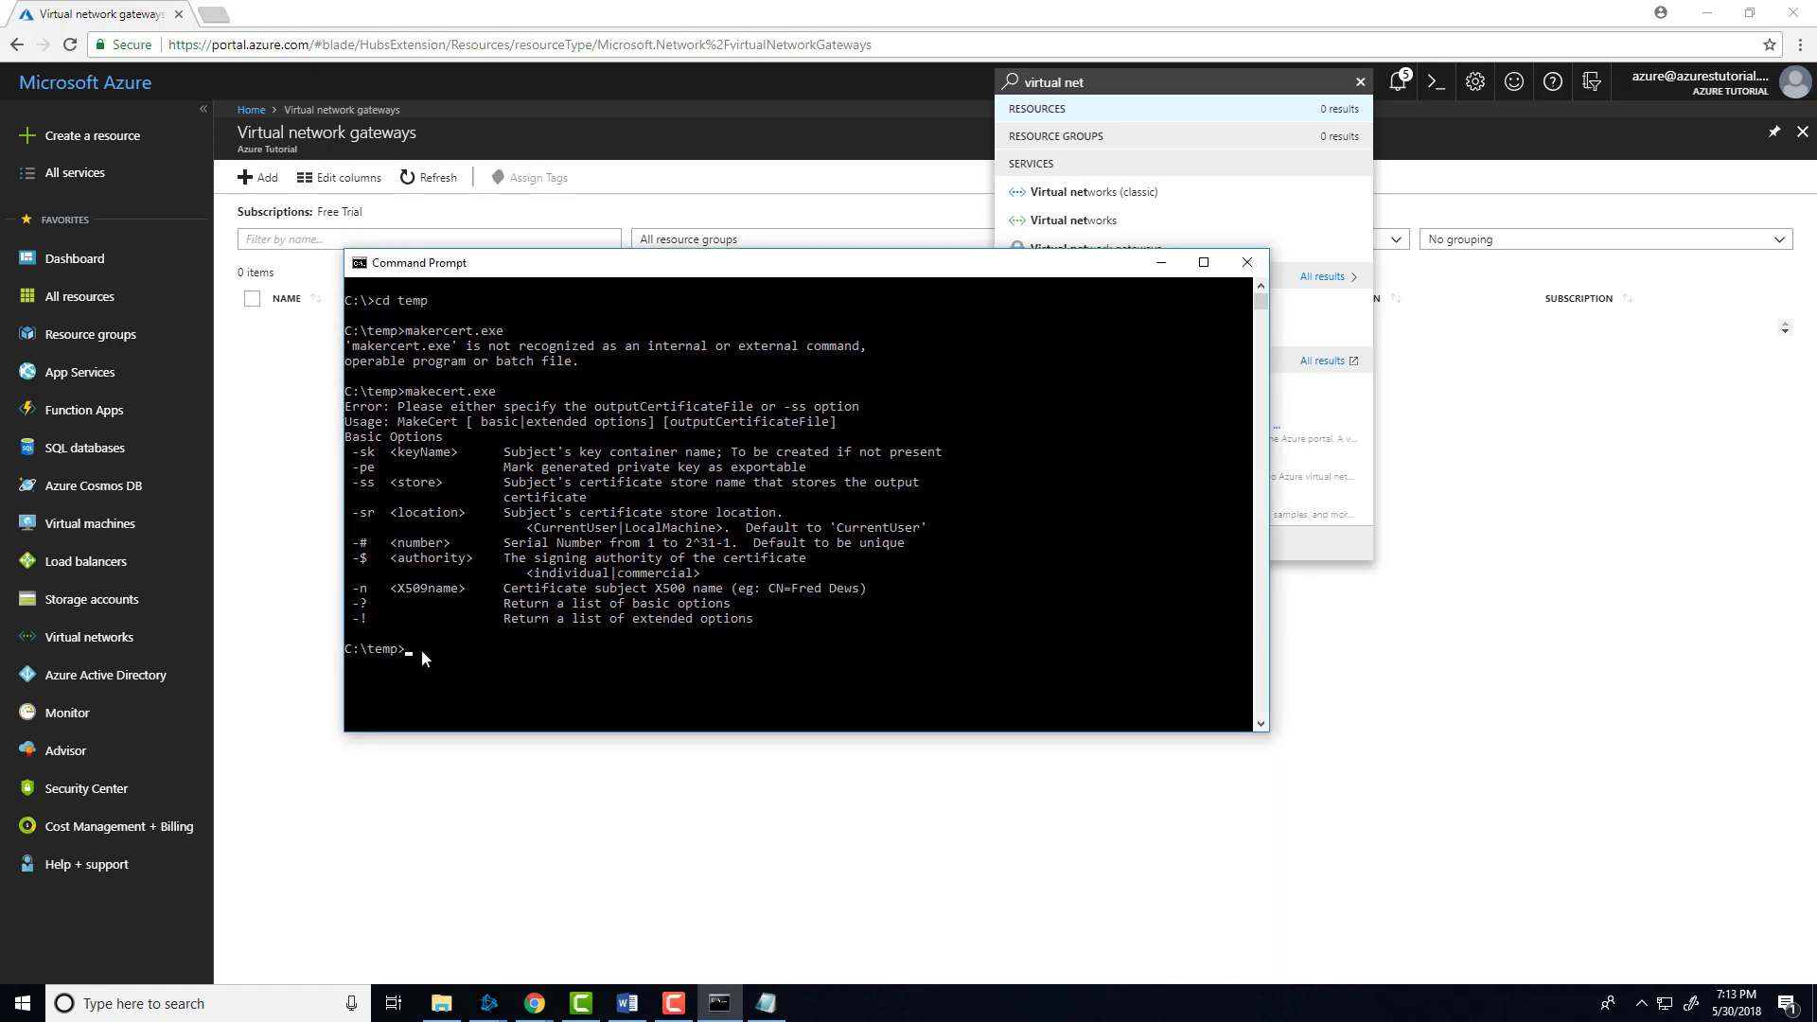
right_click(422, 649)
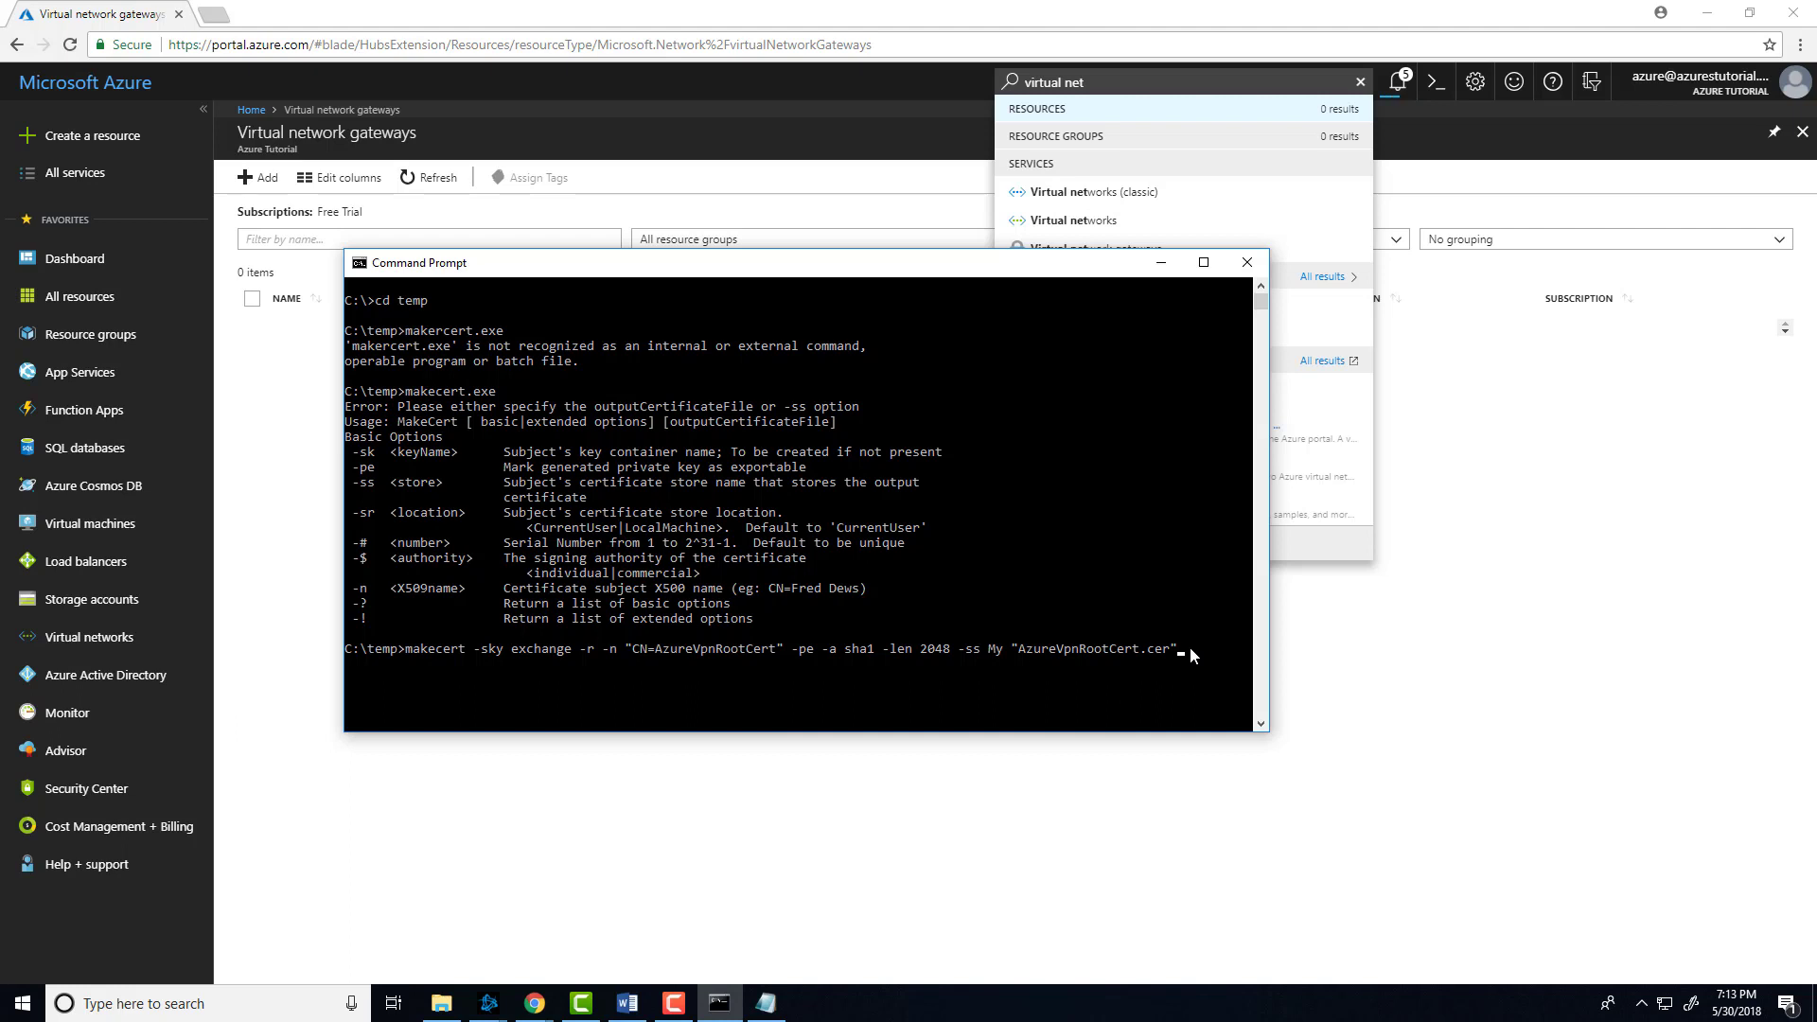
key("Return")
key("alt+Tab")
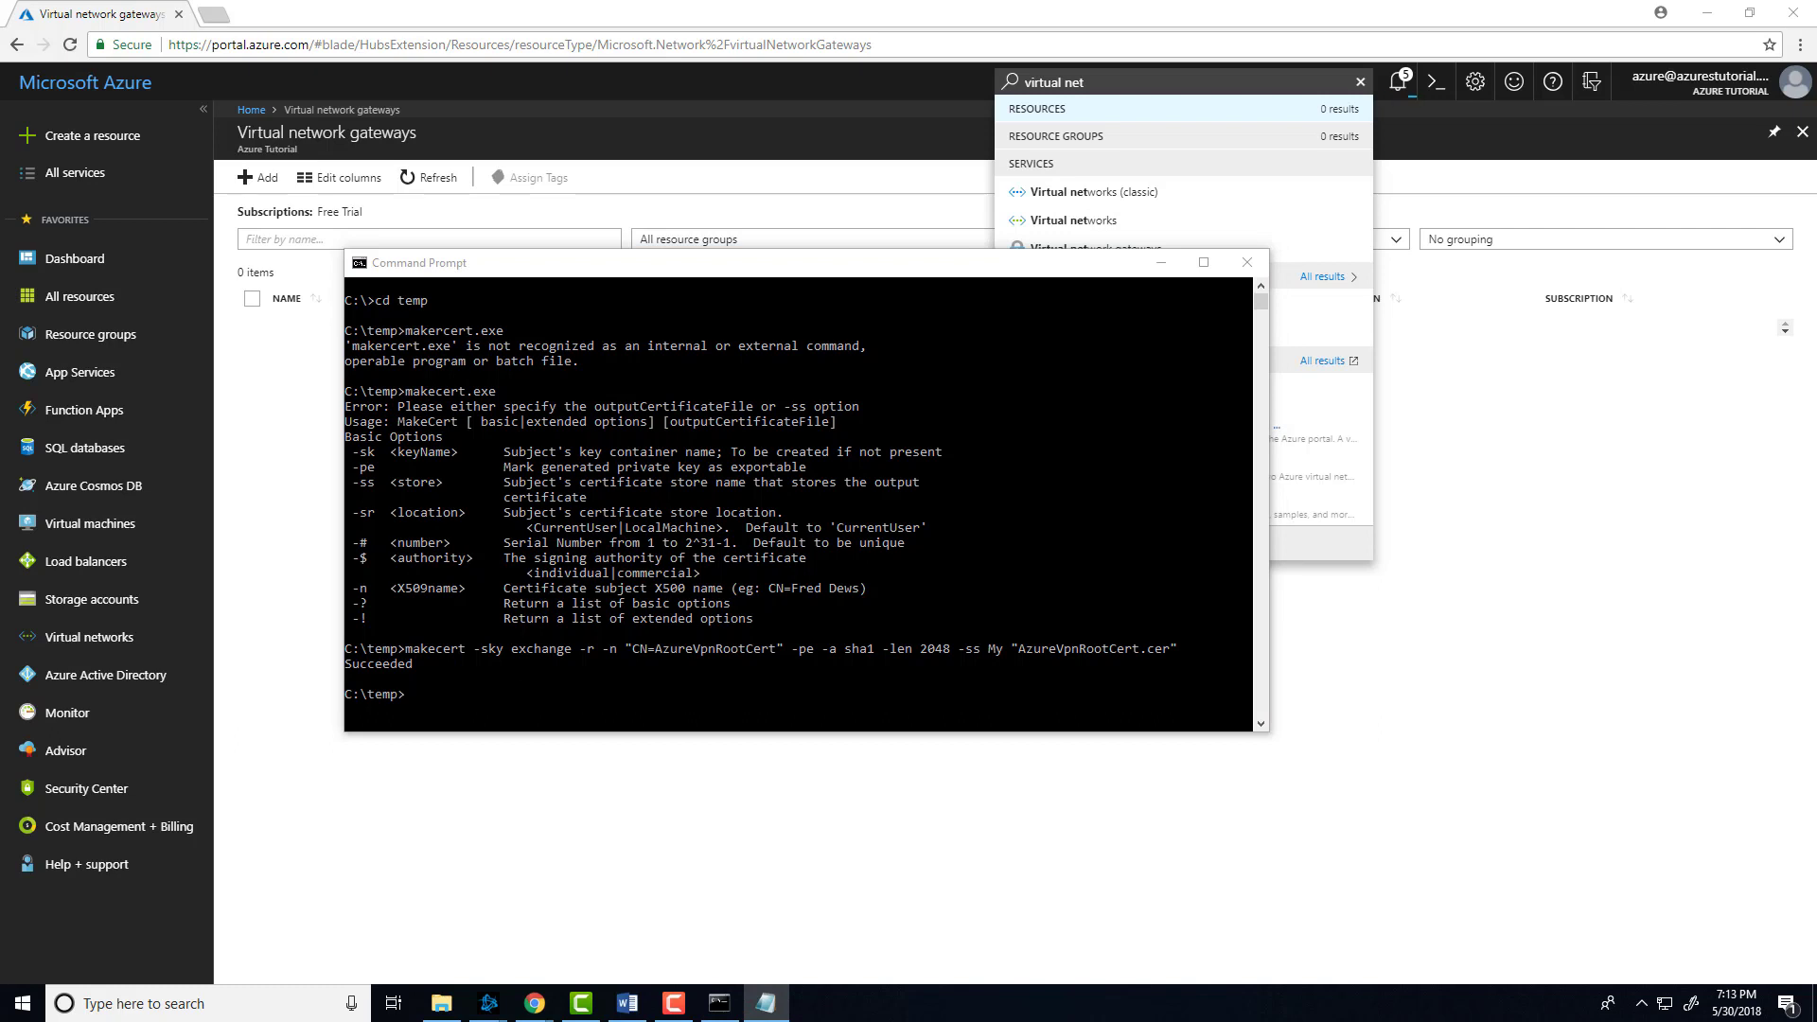
key("alt+Tab")
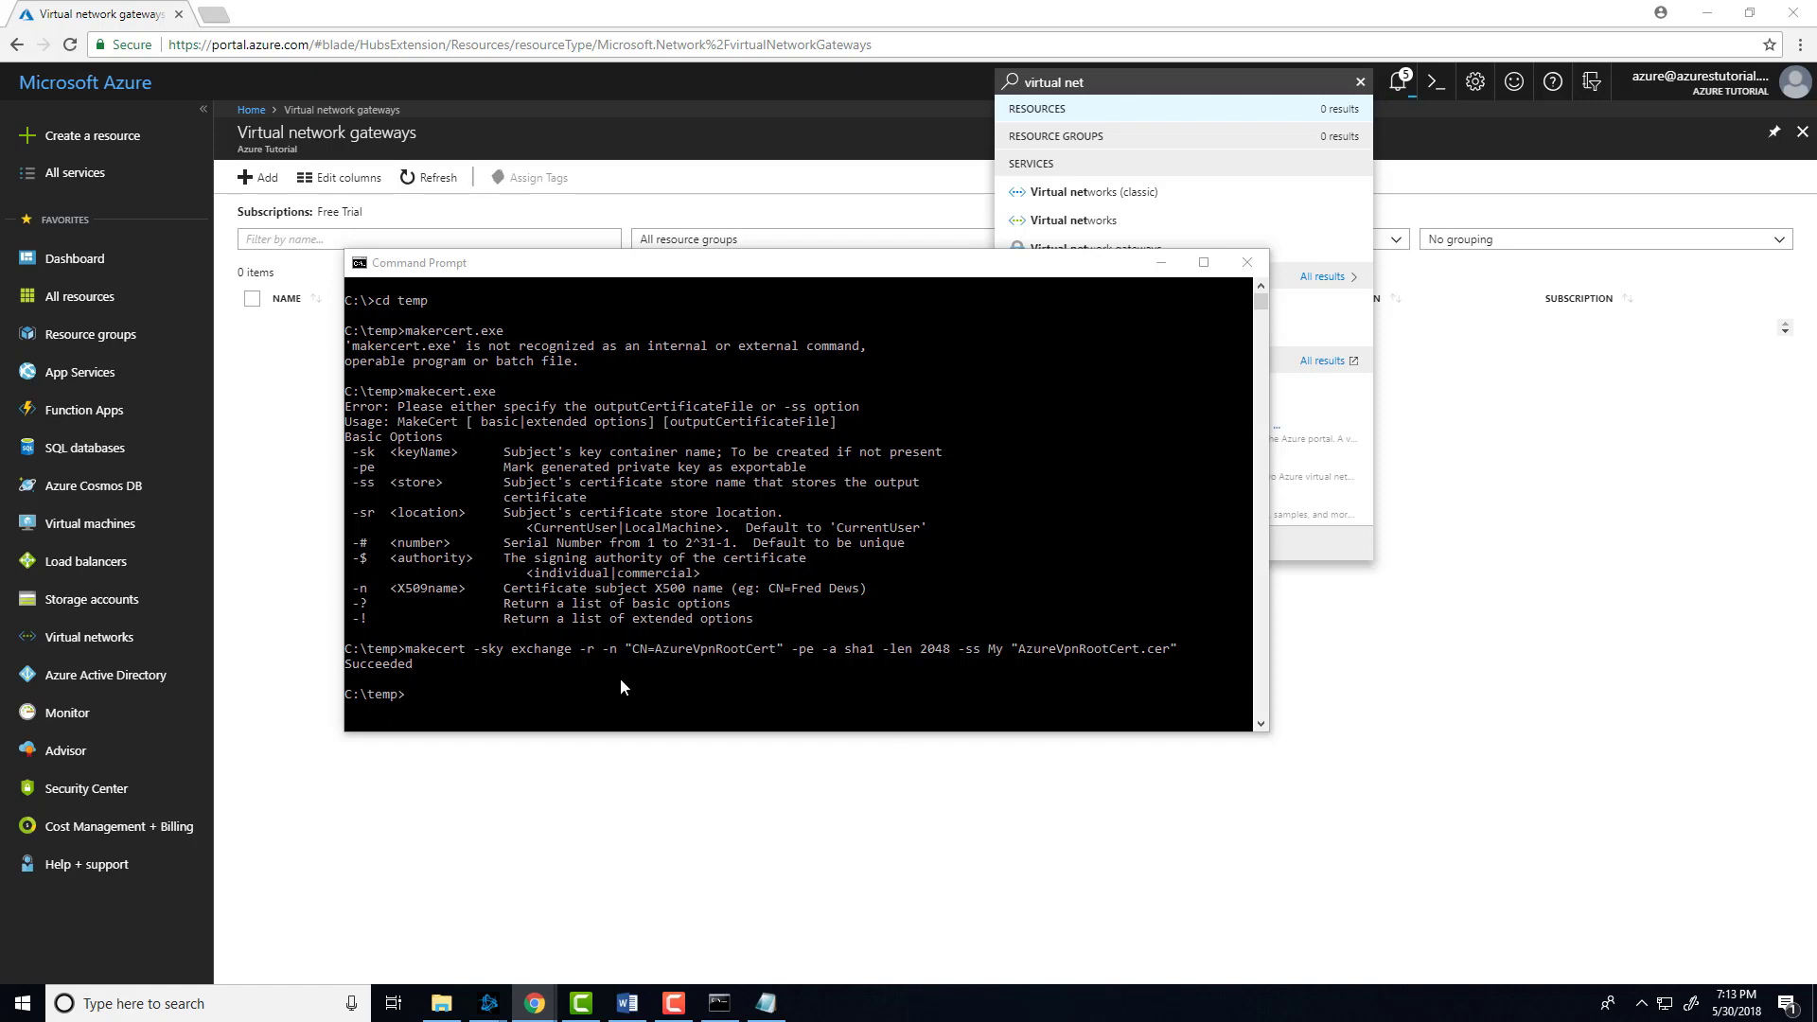
left_click(650, 676)
left_click_drag(696, 261, 696, 241)
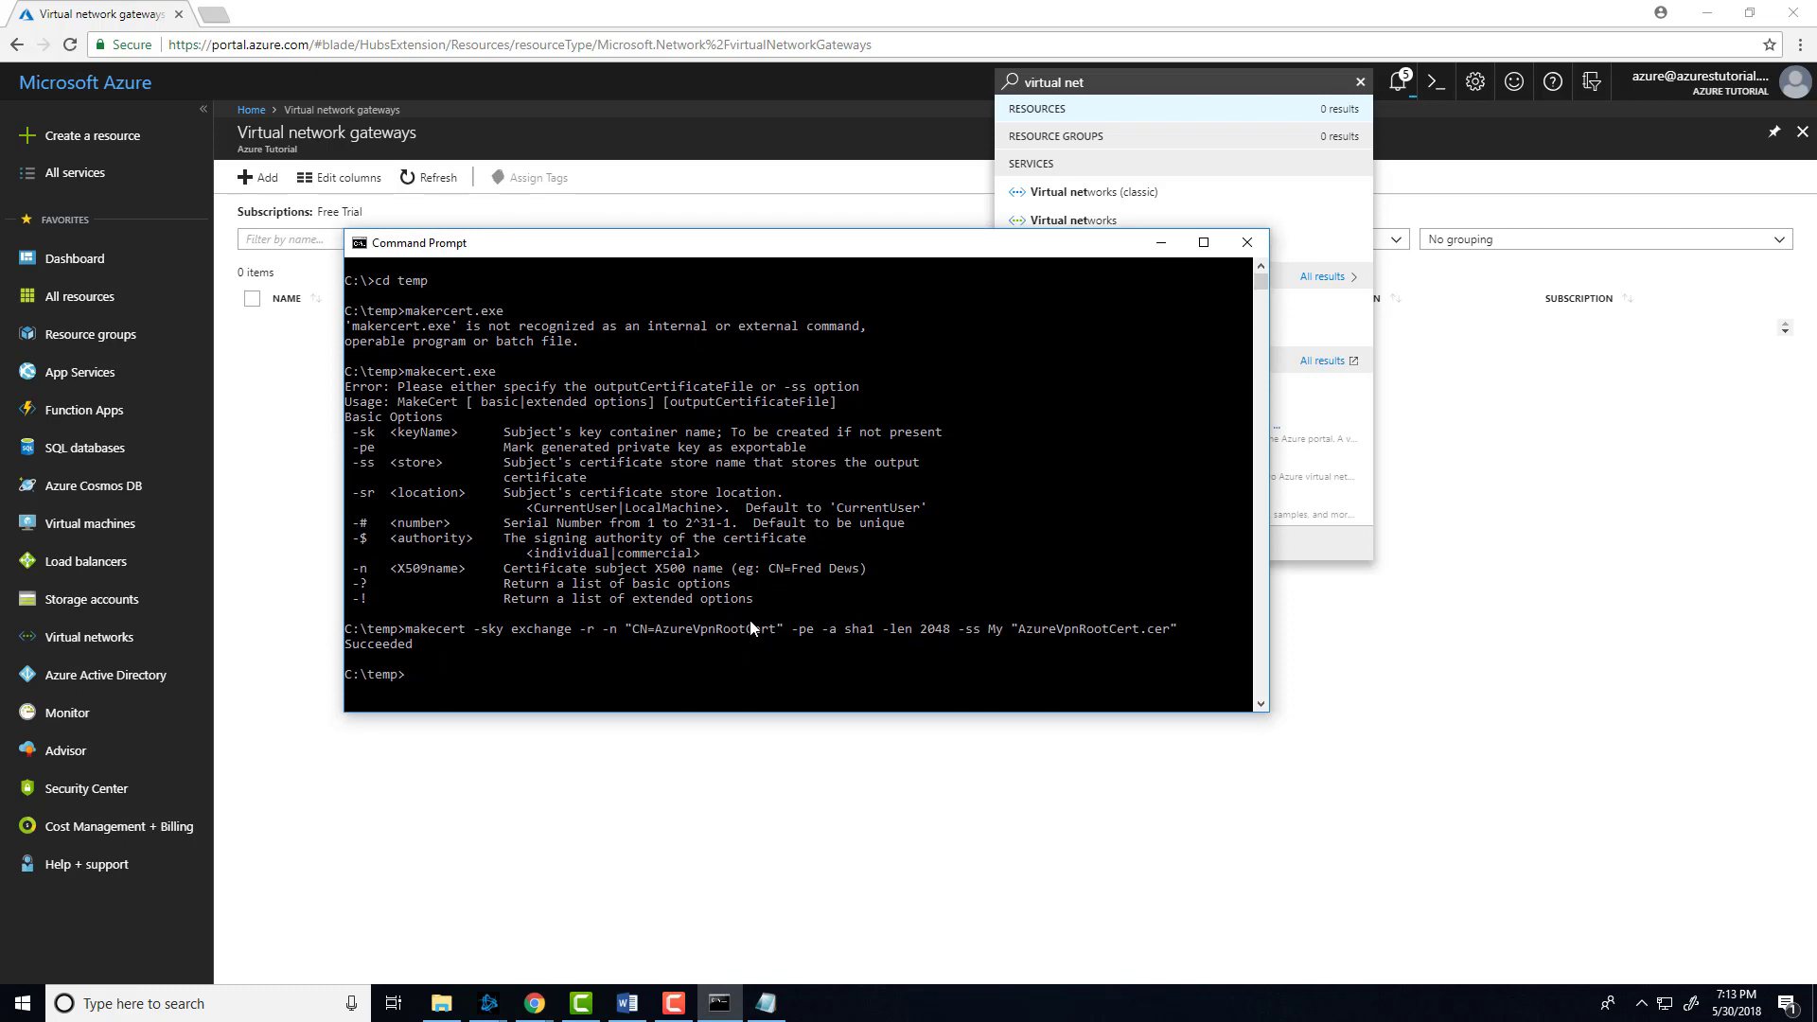
Step: Launch the Microsoft Management Console by running mmc
key("super+r")
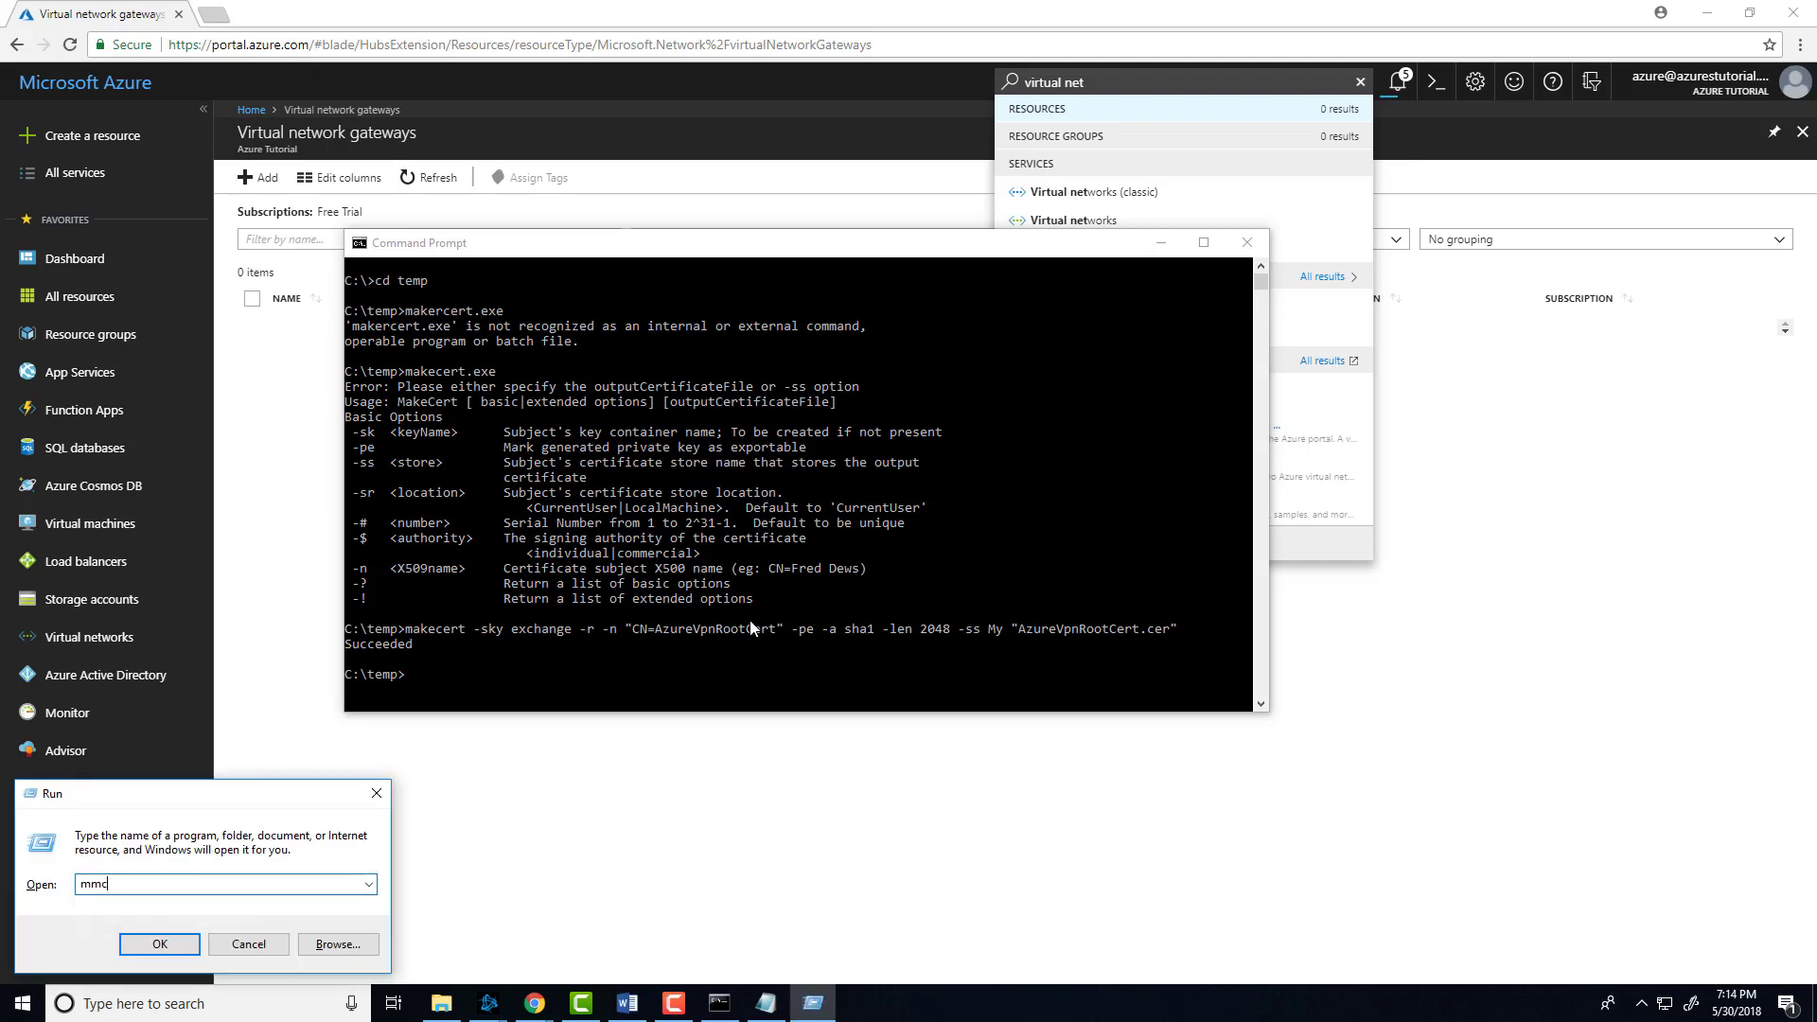
key("Escape")
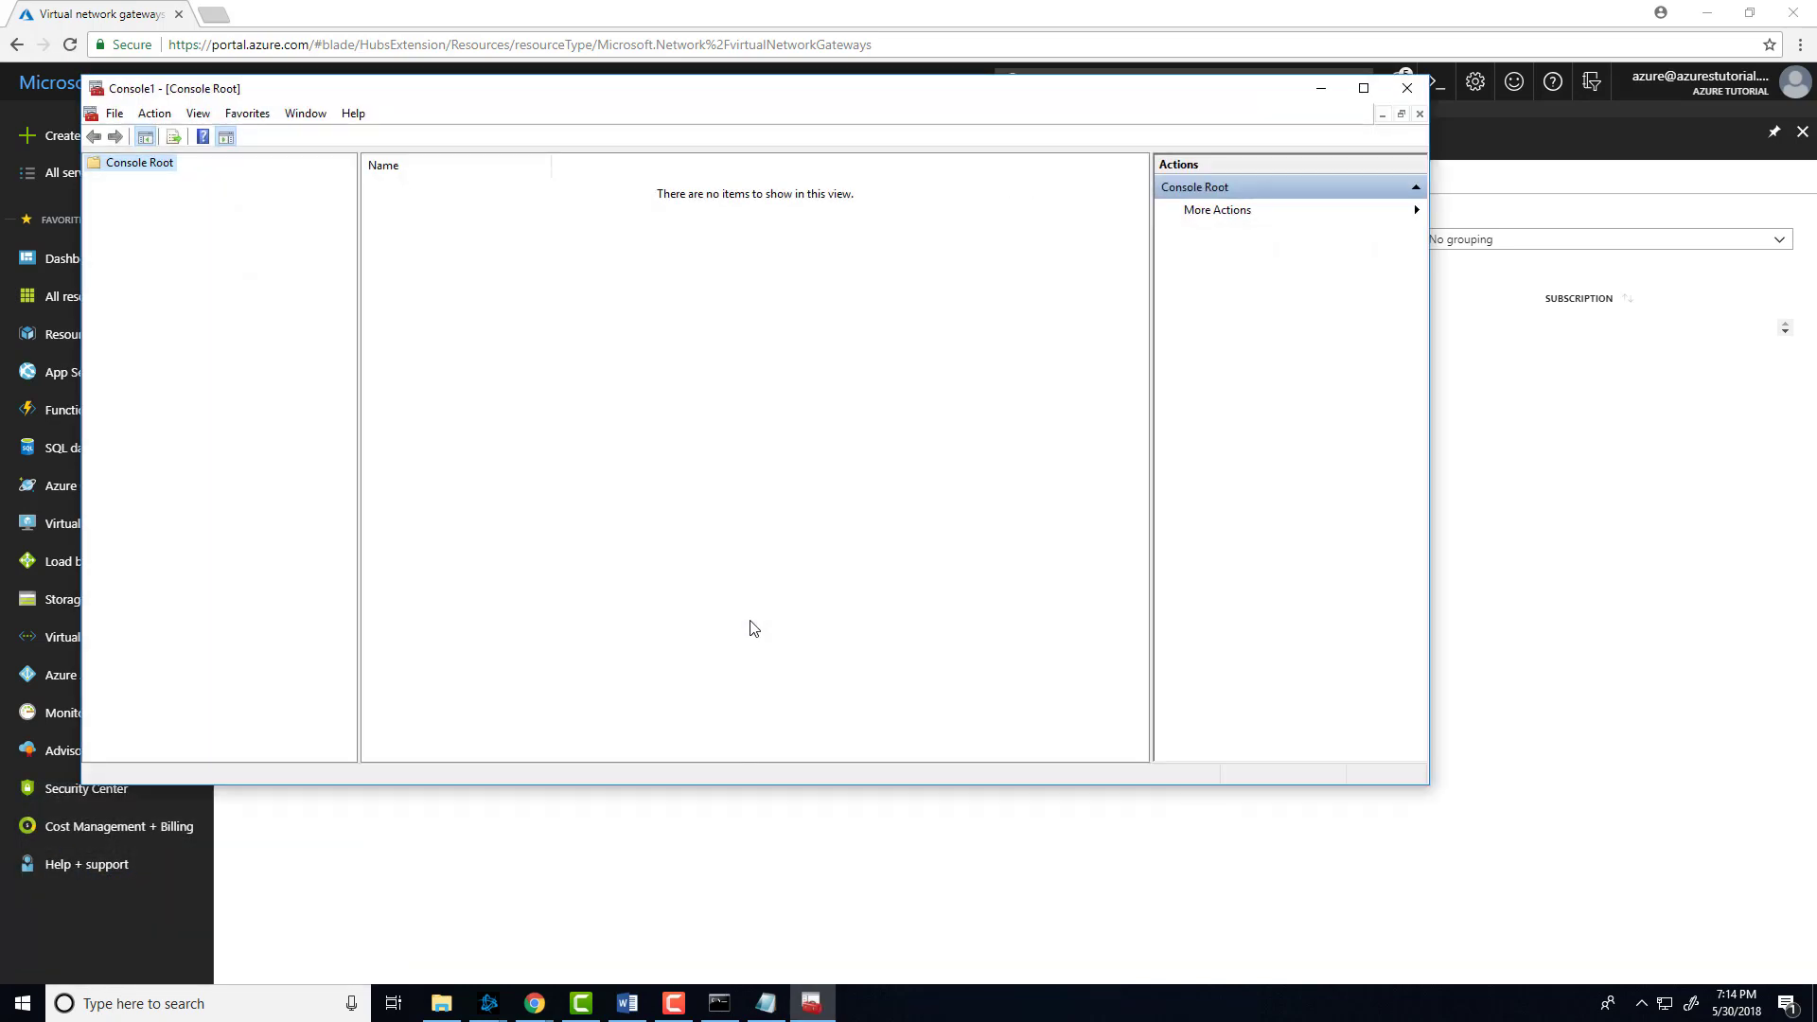
Step: Add the Certificates snap-in for the My user account option to the console
key("alt+f")
key("m")
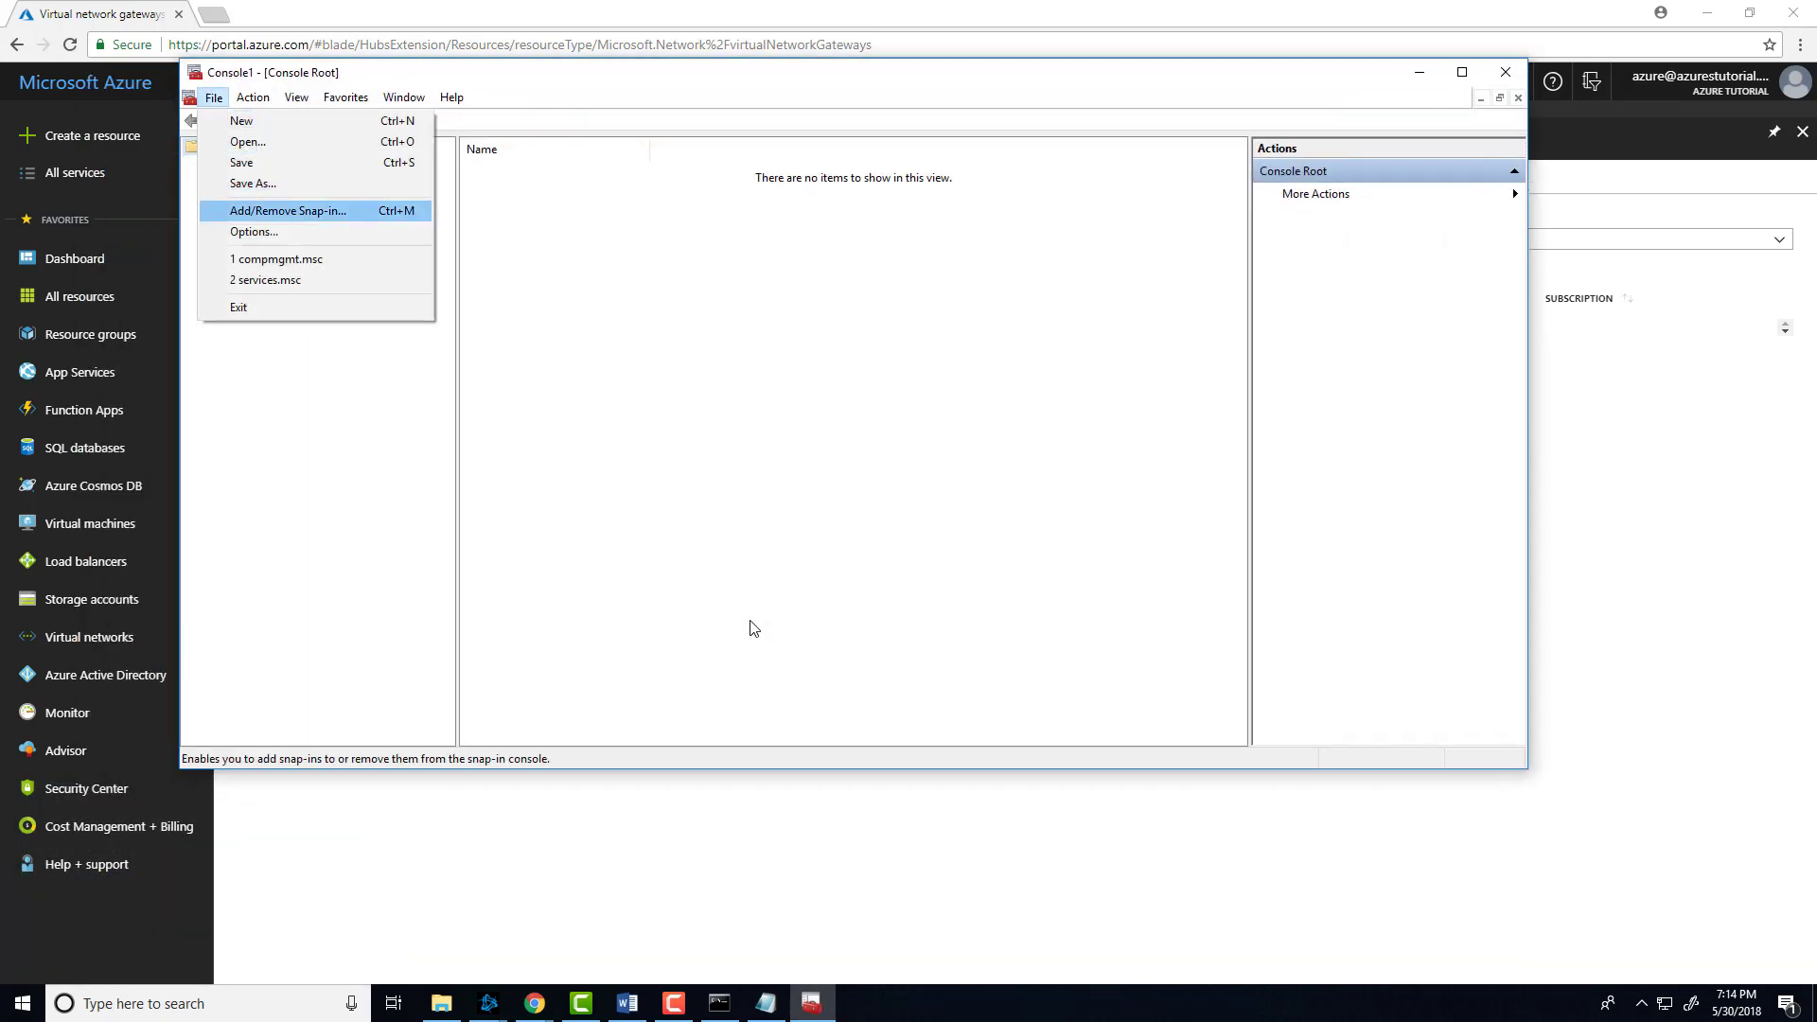
key("c")
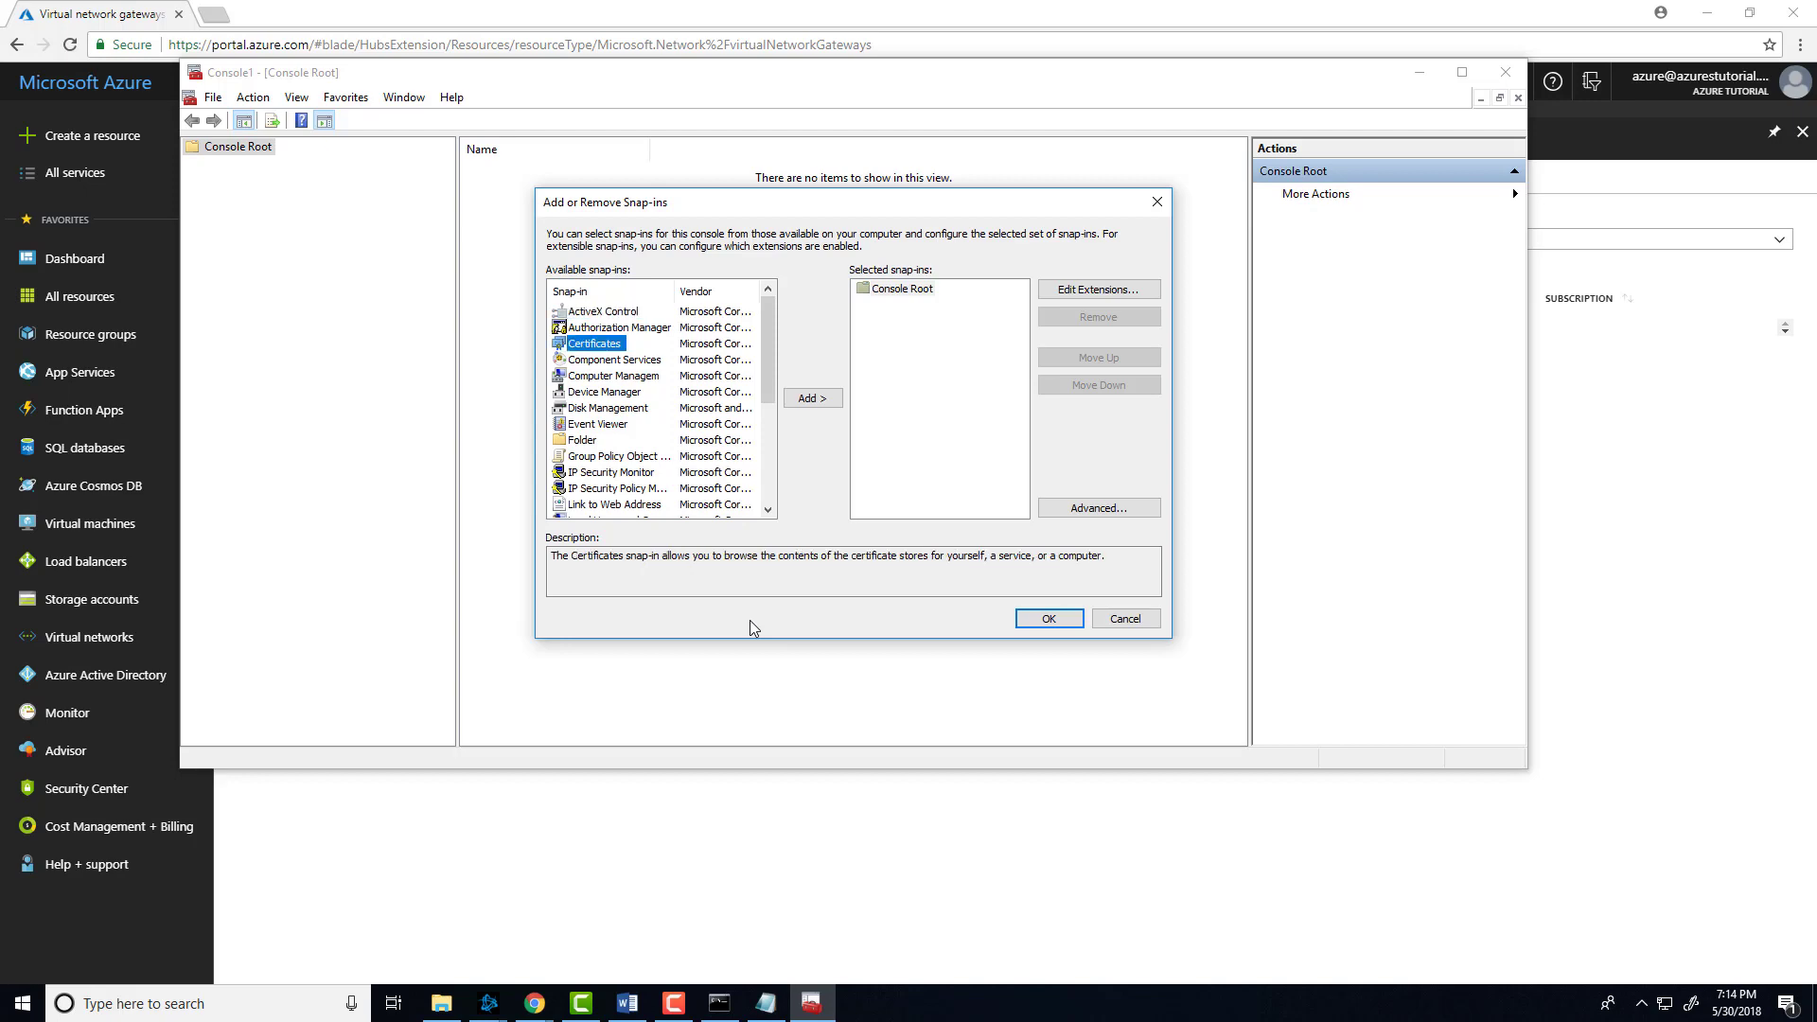
key("Return")
key("Return")
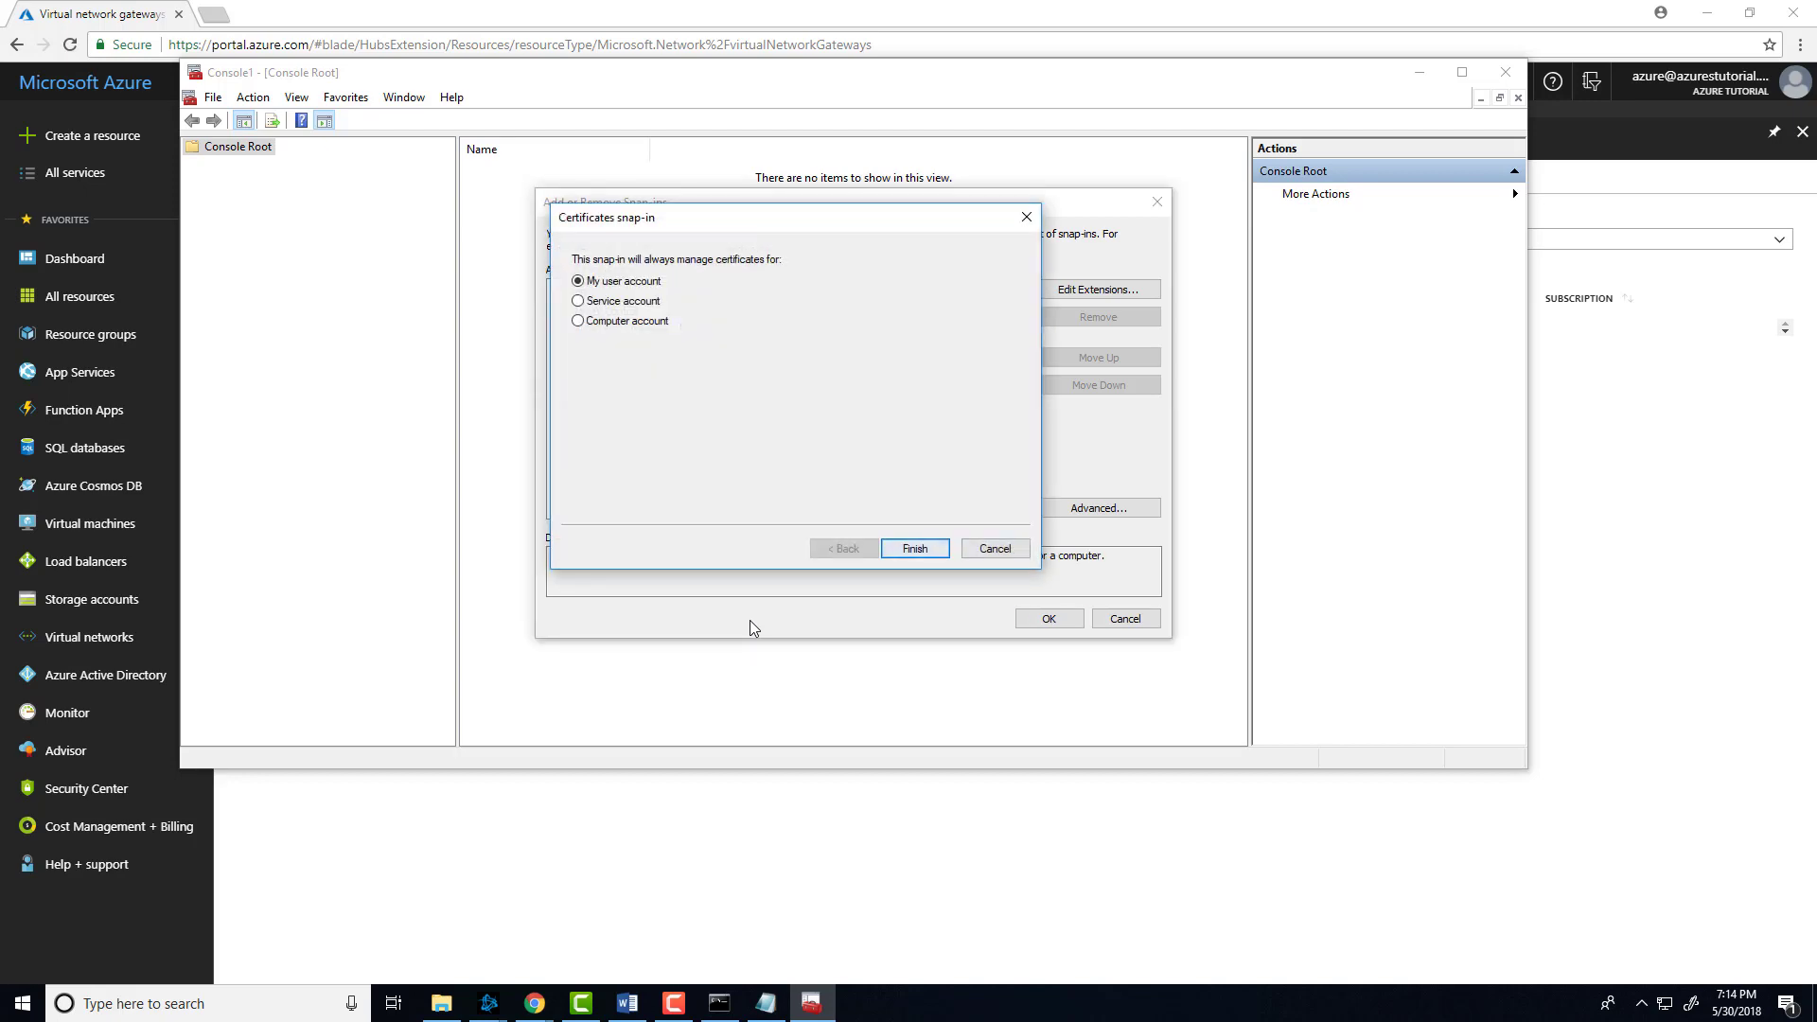
key("Return")
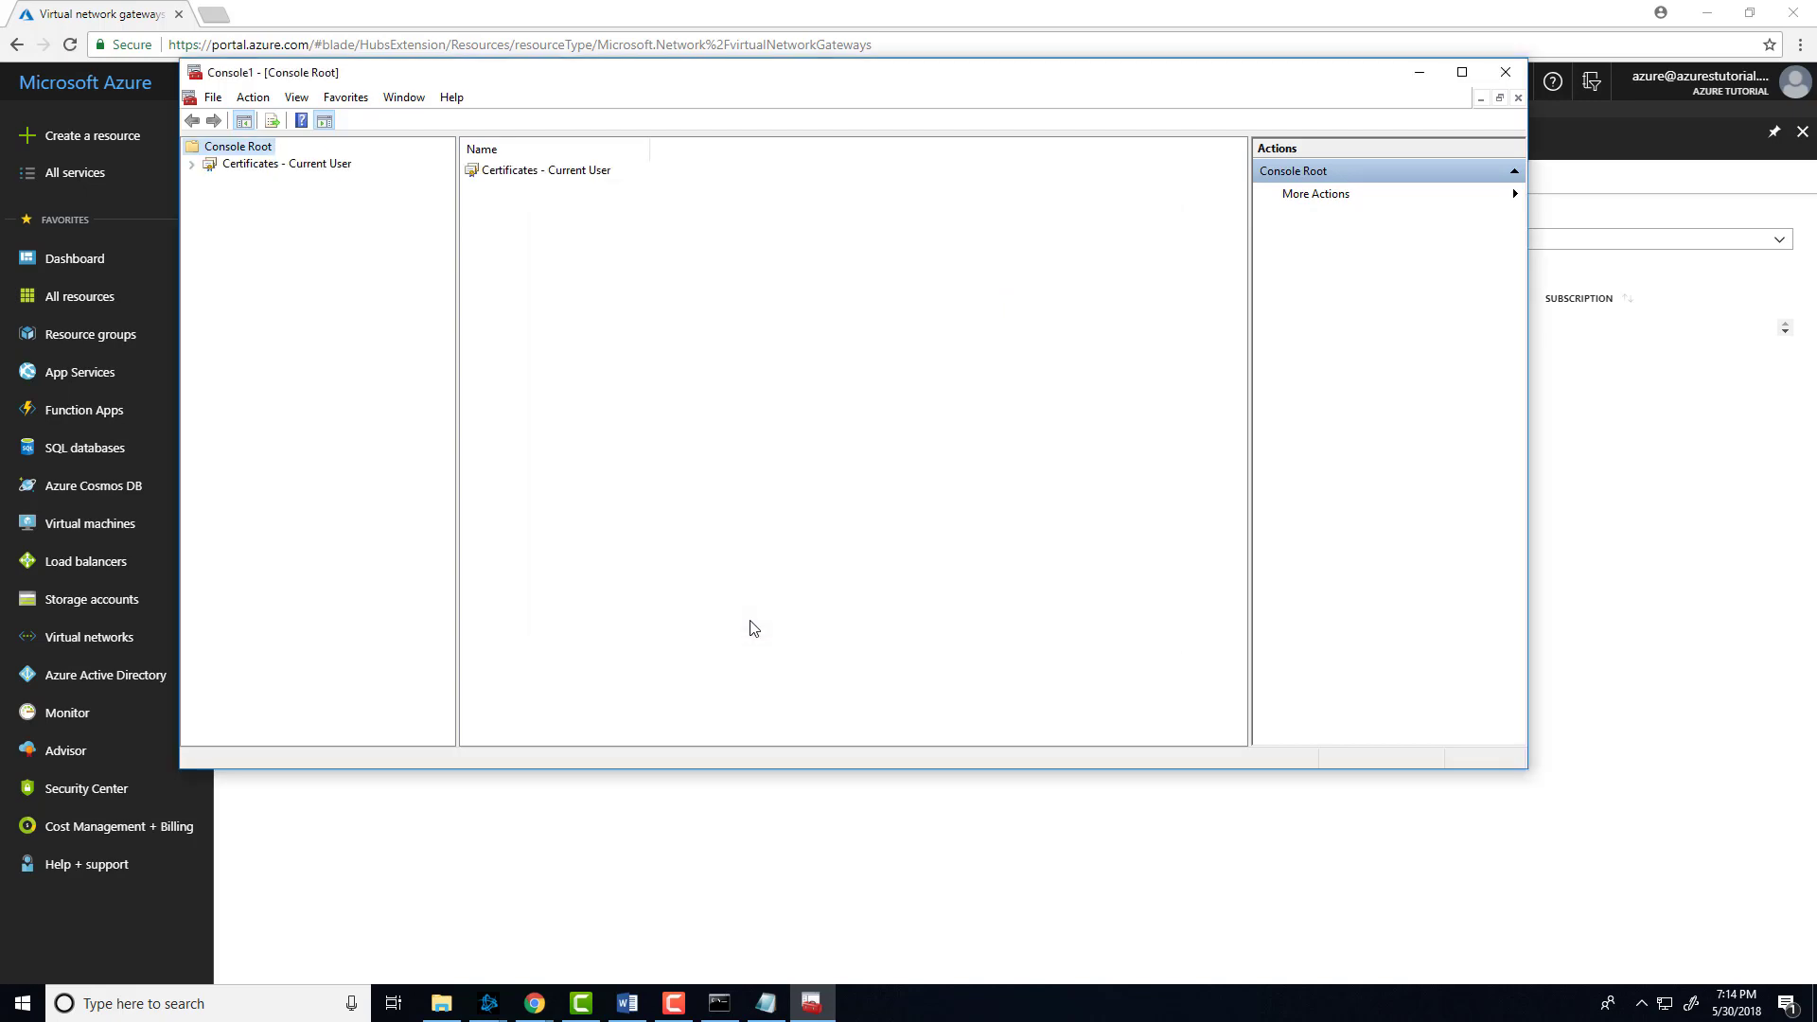
Step: Expand the current user's Personal store to its certificates and select AzureVpnRootCert
left_click(192, 165)
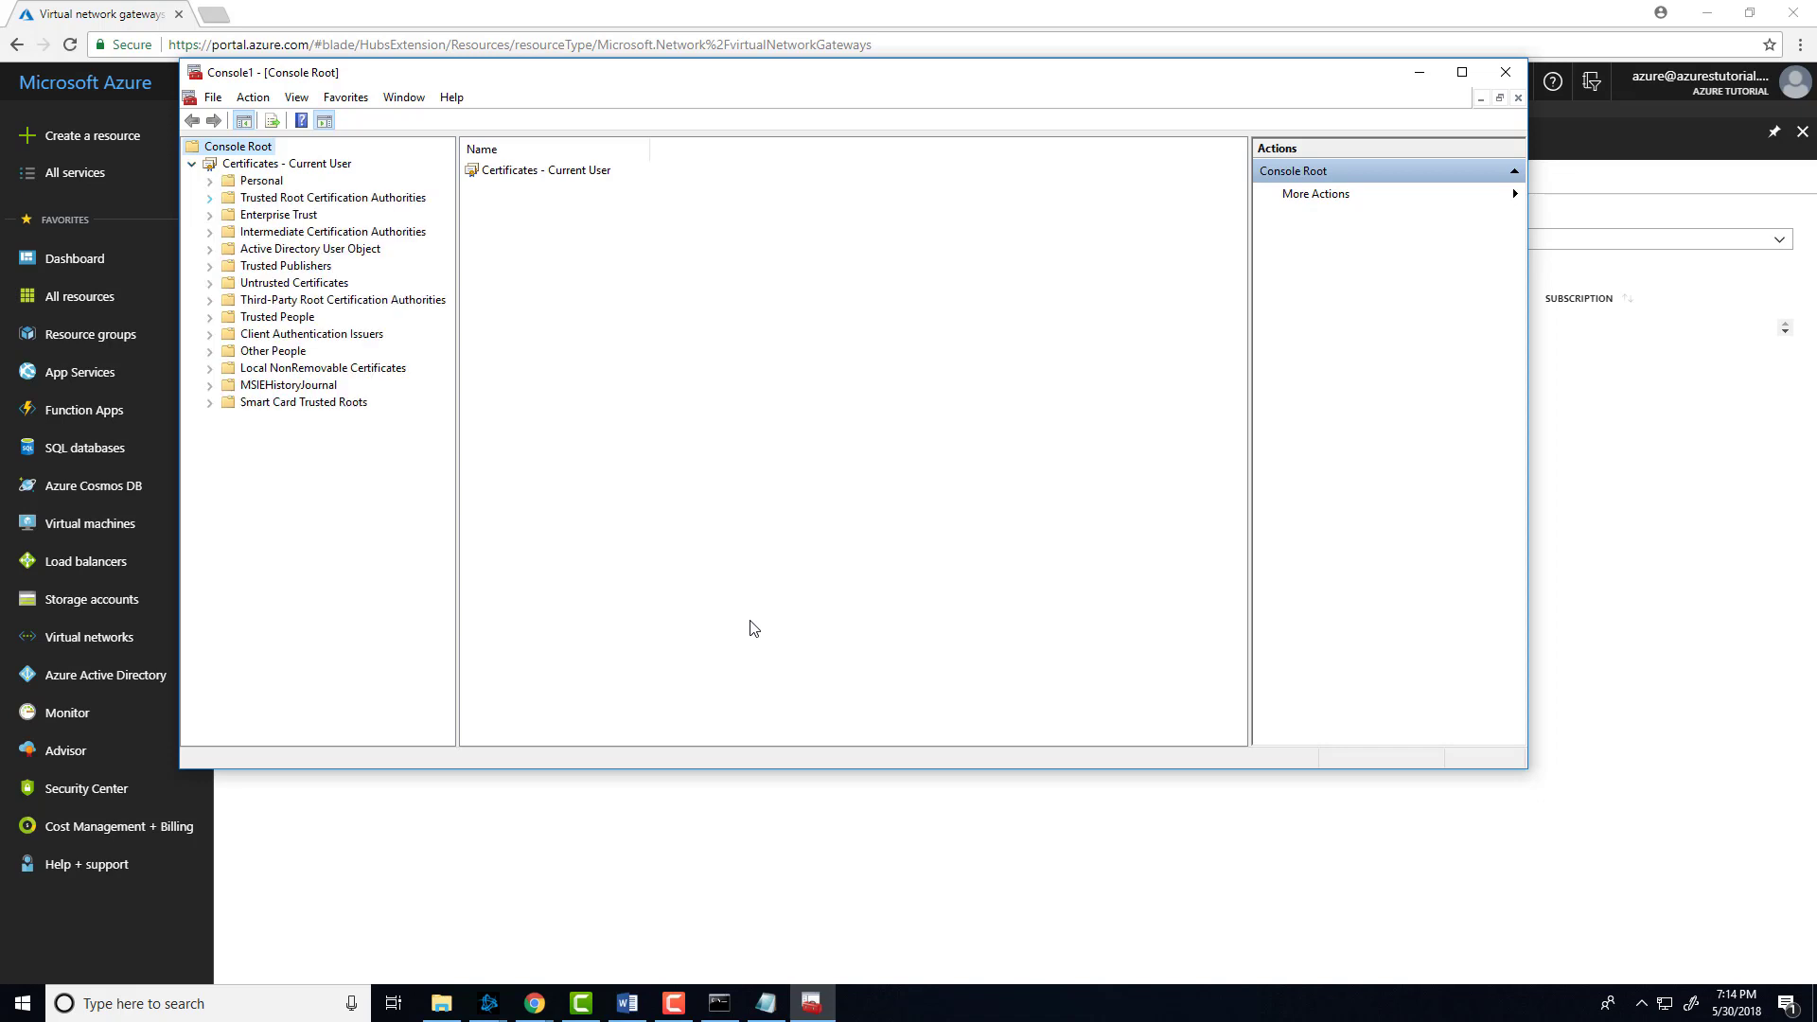
left_click(209, 181)
left_click(286, 198)
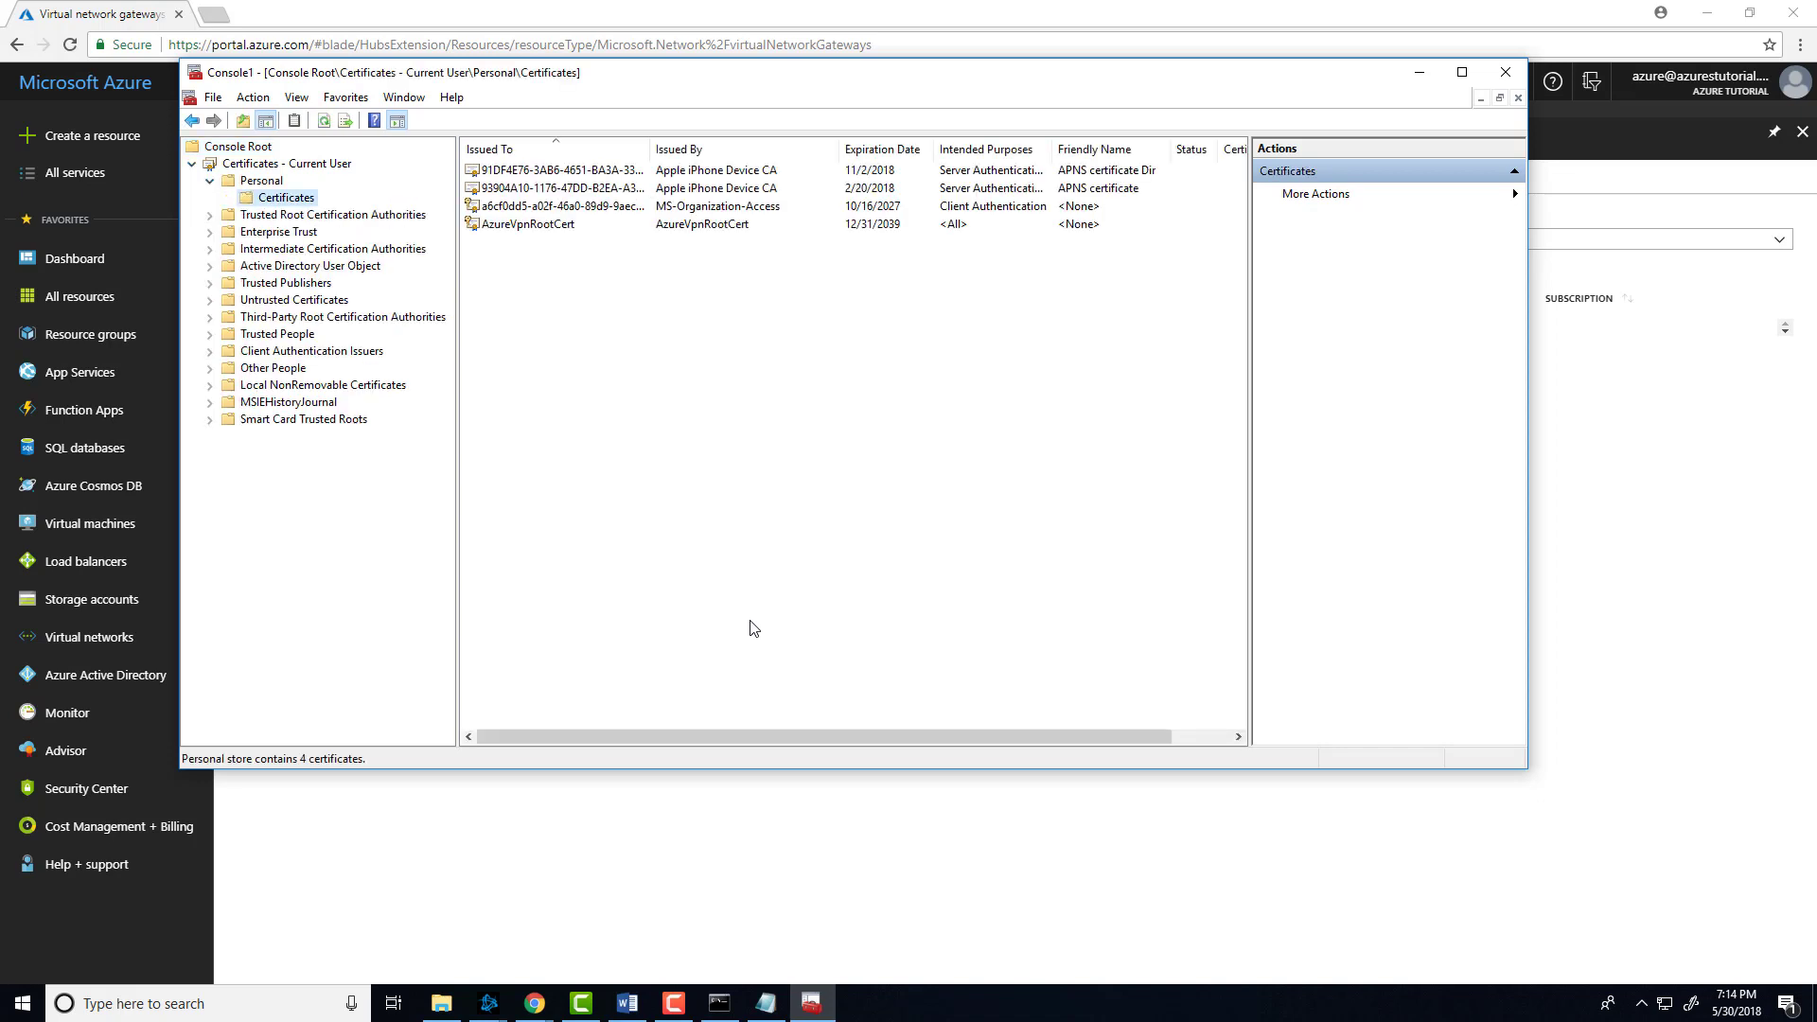
left_click(528, 224)
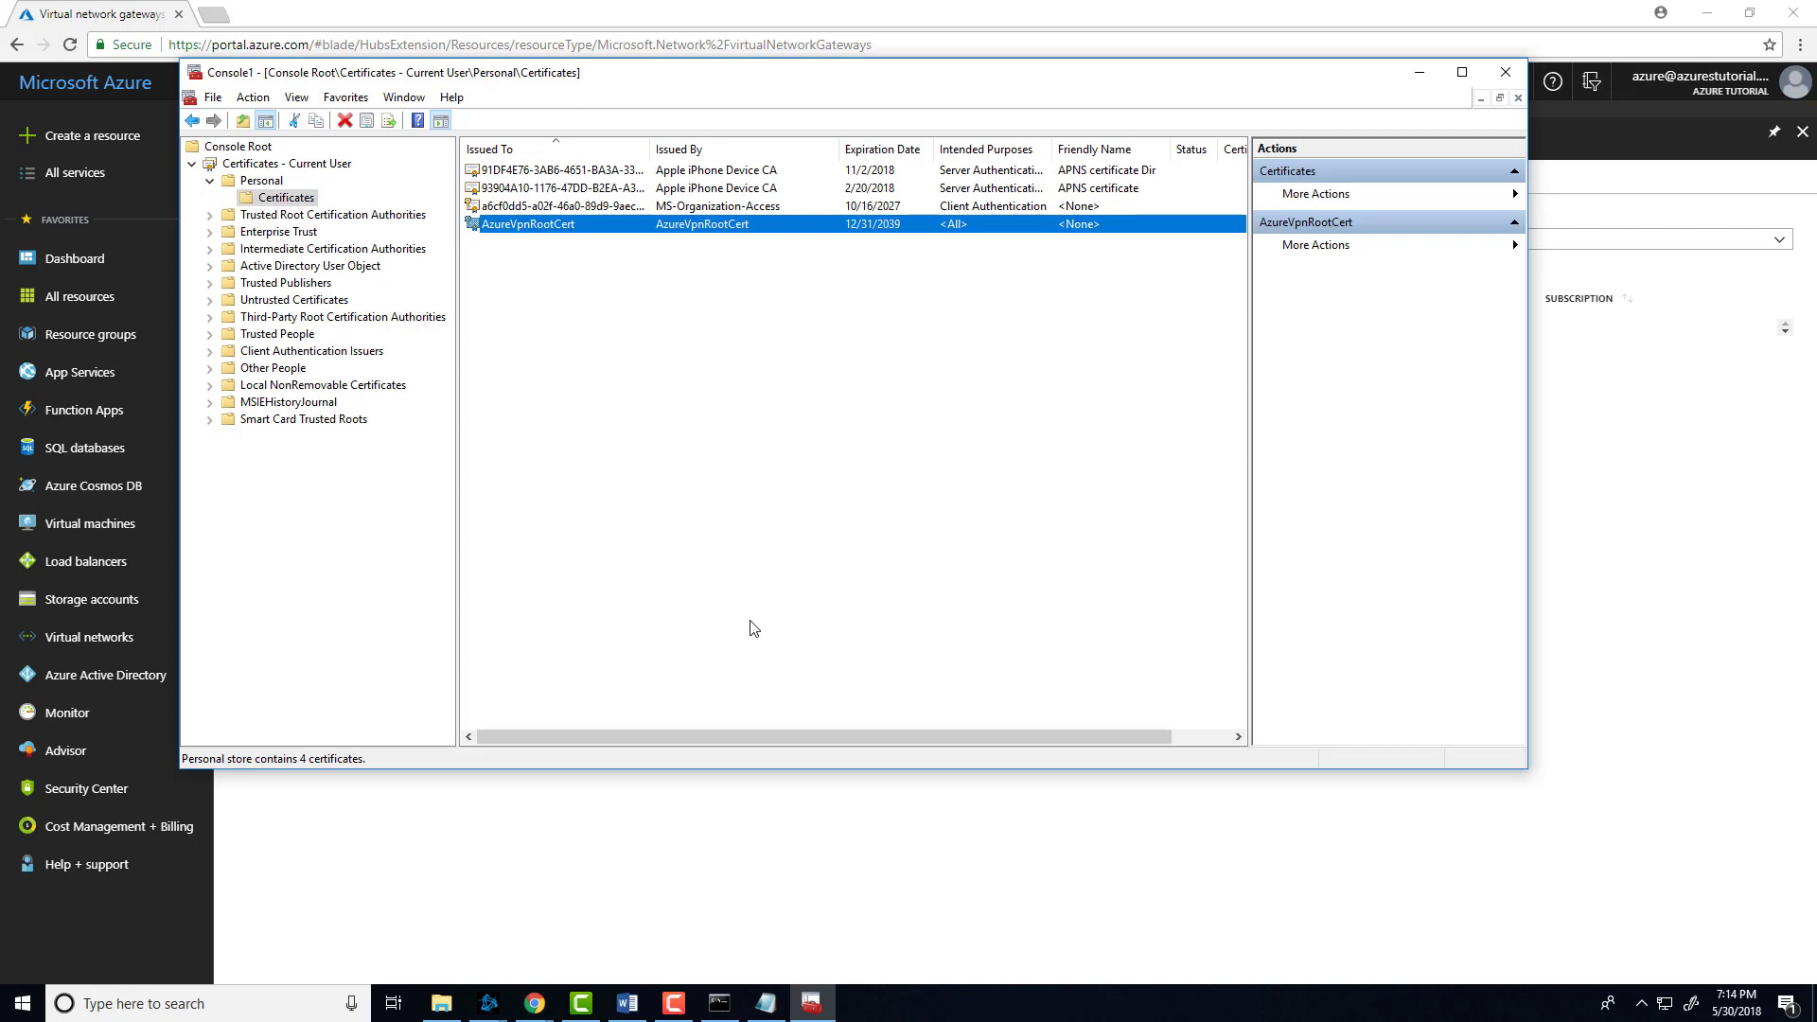
key("shift+F10")
key("Down")
key("Down")
key("Down")
key("Down")
key("Down")
key("Down")
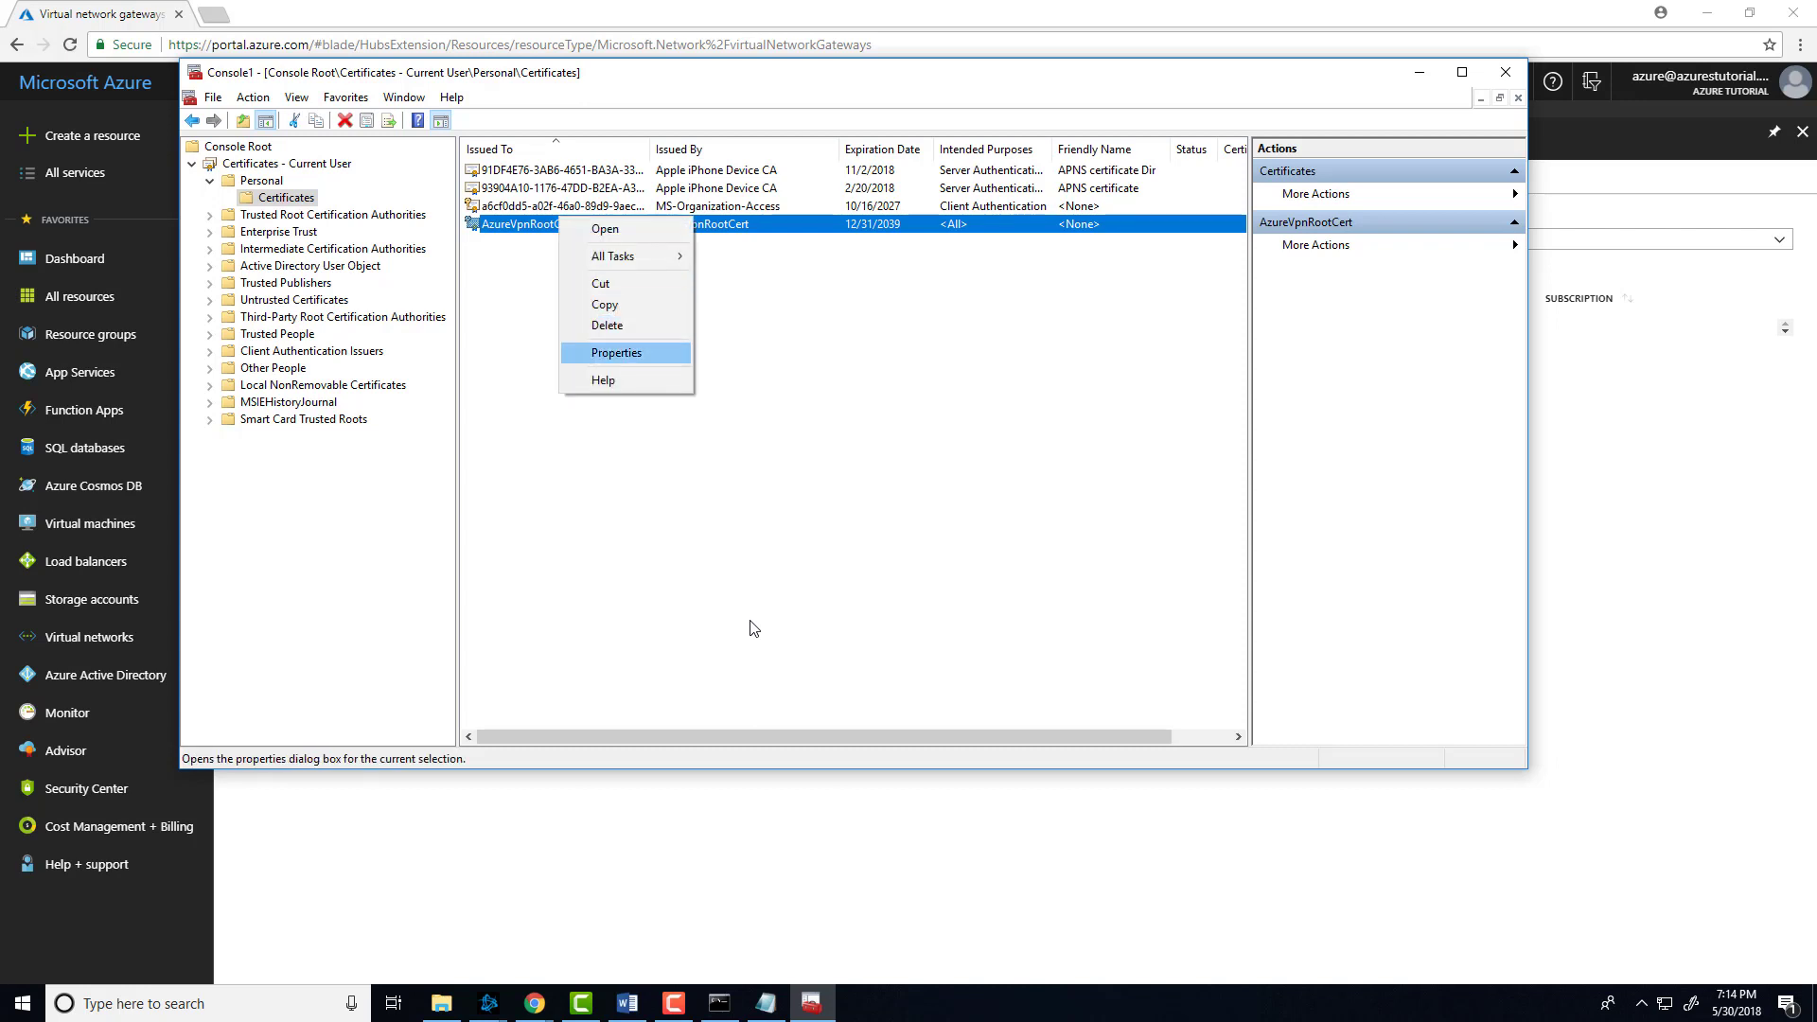
key("Return")
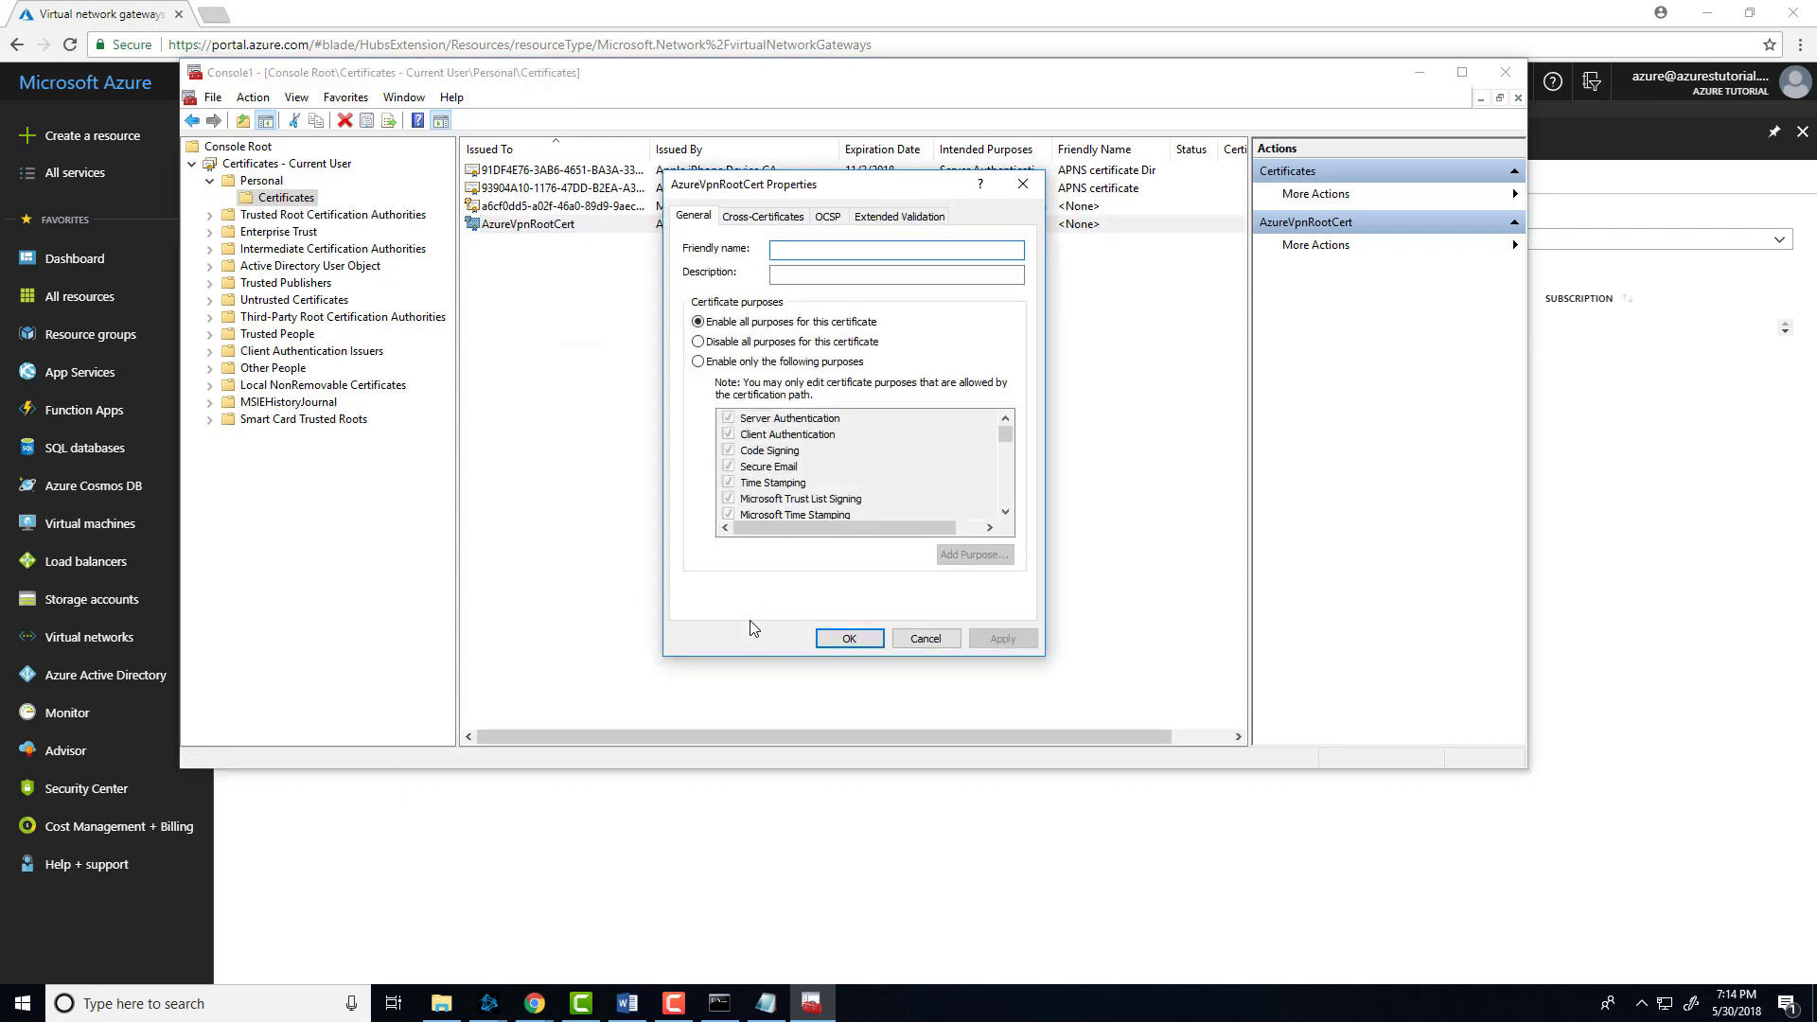
key("Escape")
Step: Start exporting AzureVpnRootCert without its private key, in Base-64 encoded X.509 (.CER) format
key("shift+F10")
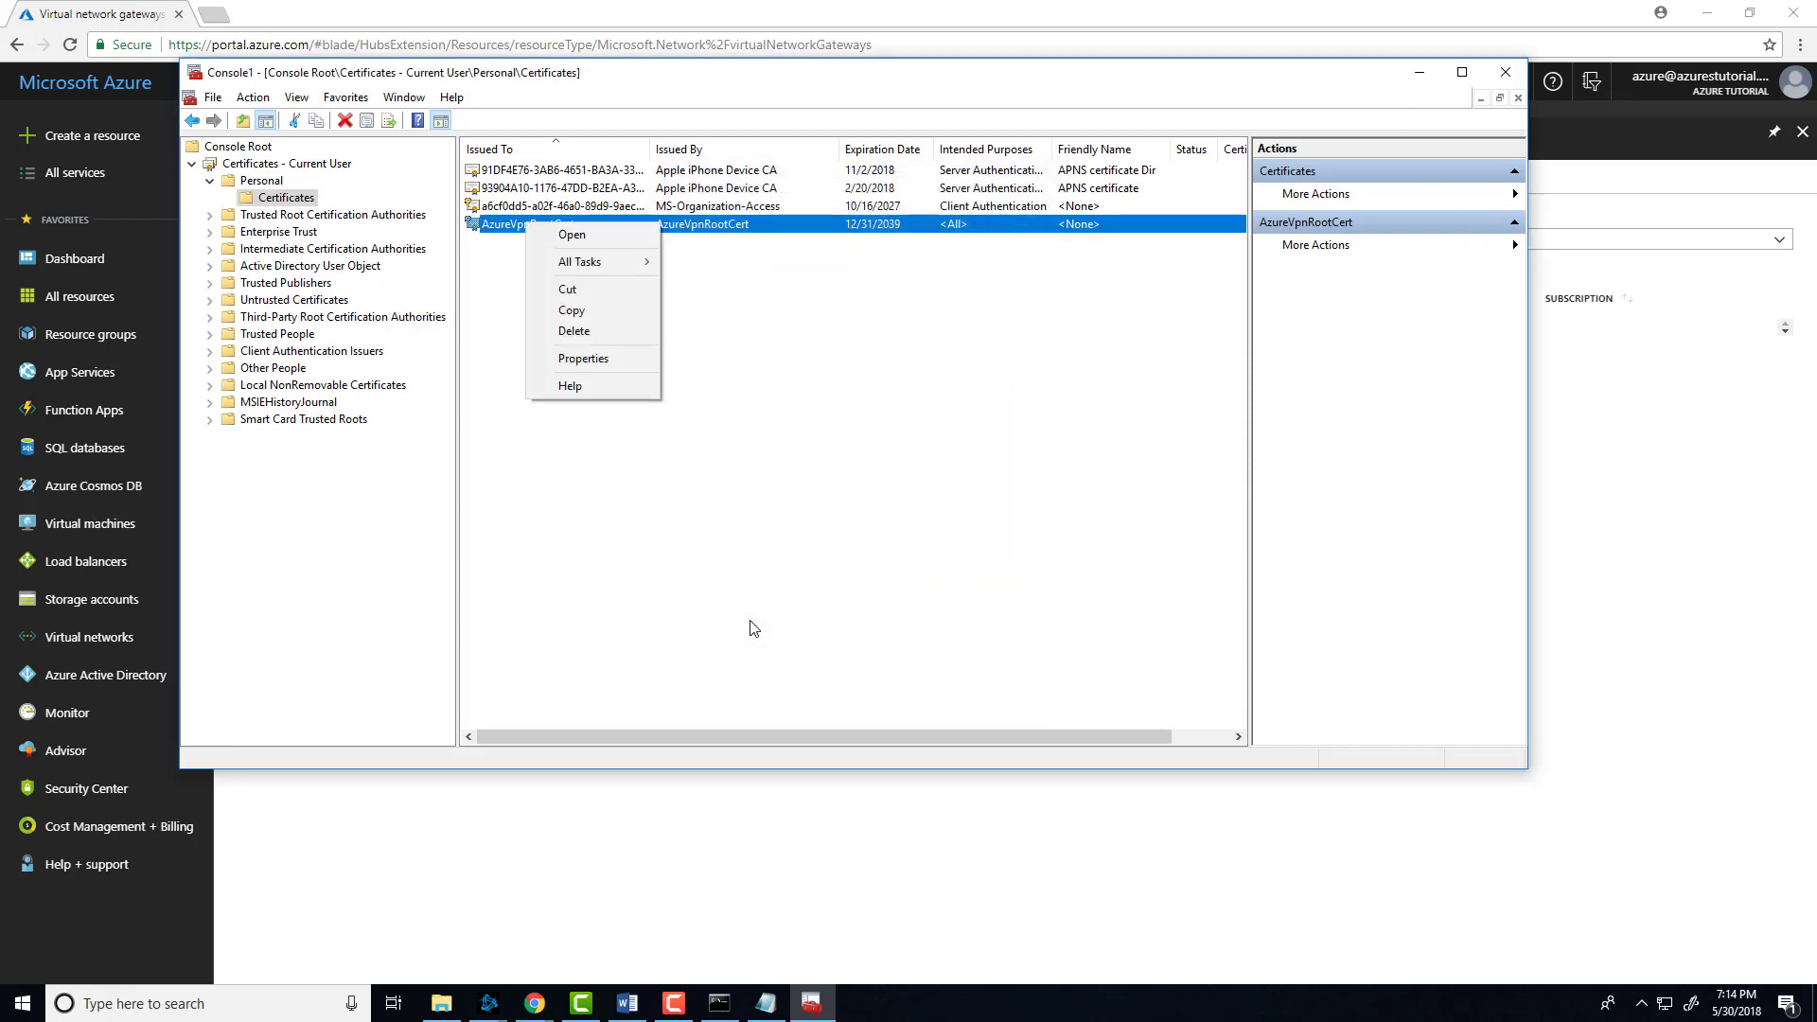
key("Down")
key("Down")
key("Right")
key("Down")
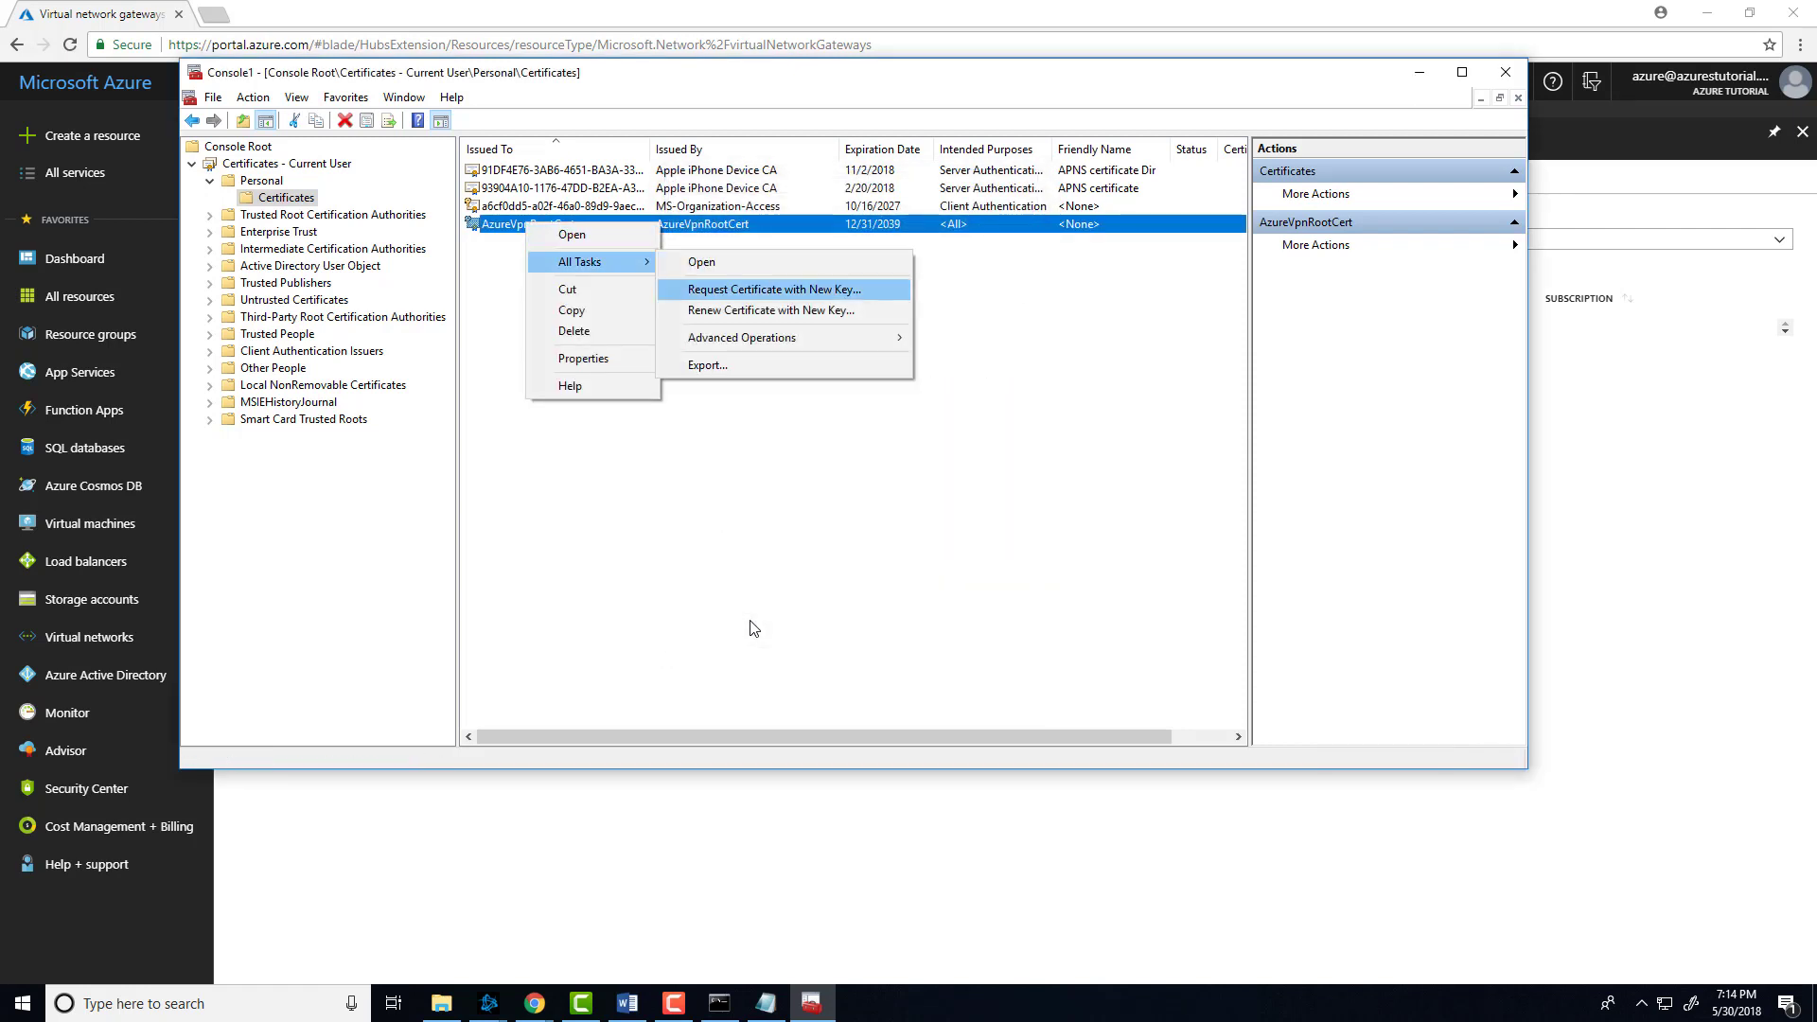
key("Down")
key("Down")
key("Down")
key("Return")
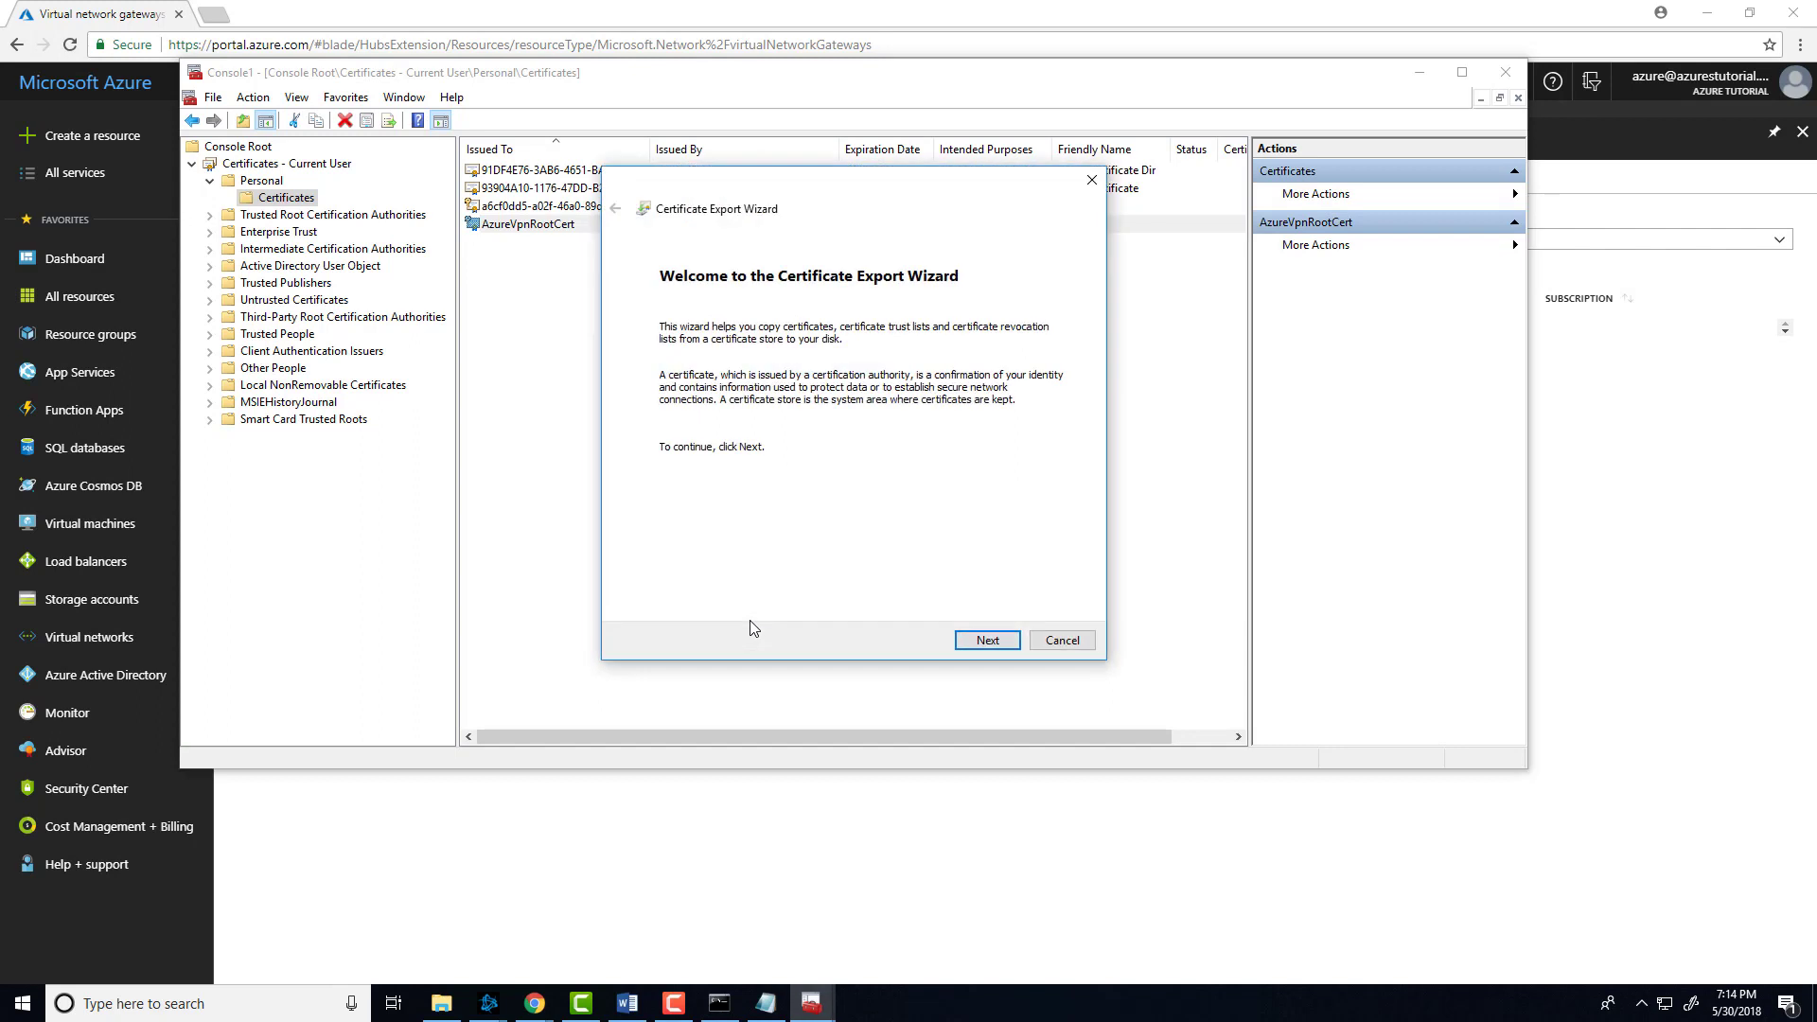
key("Return")
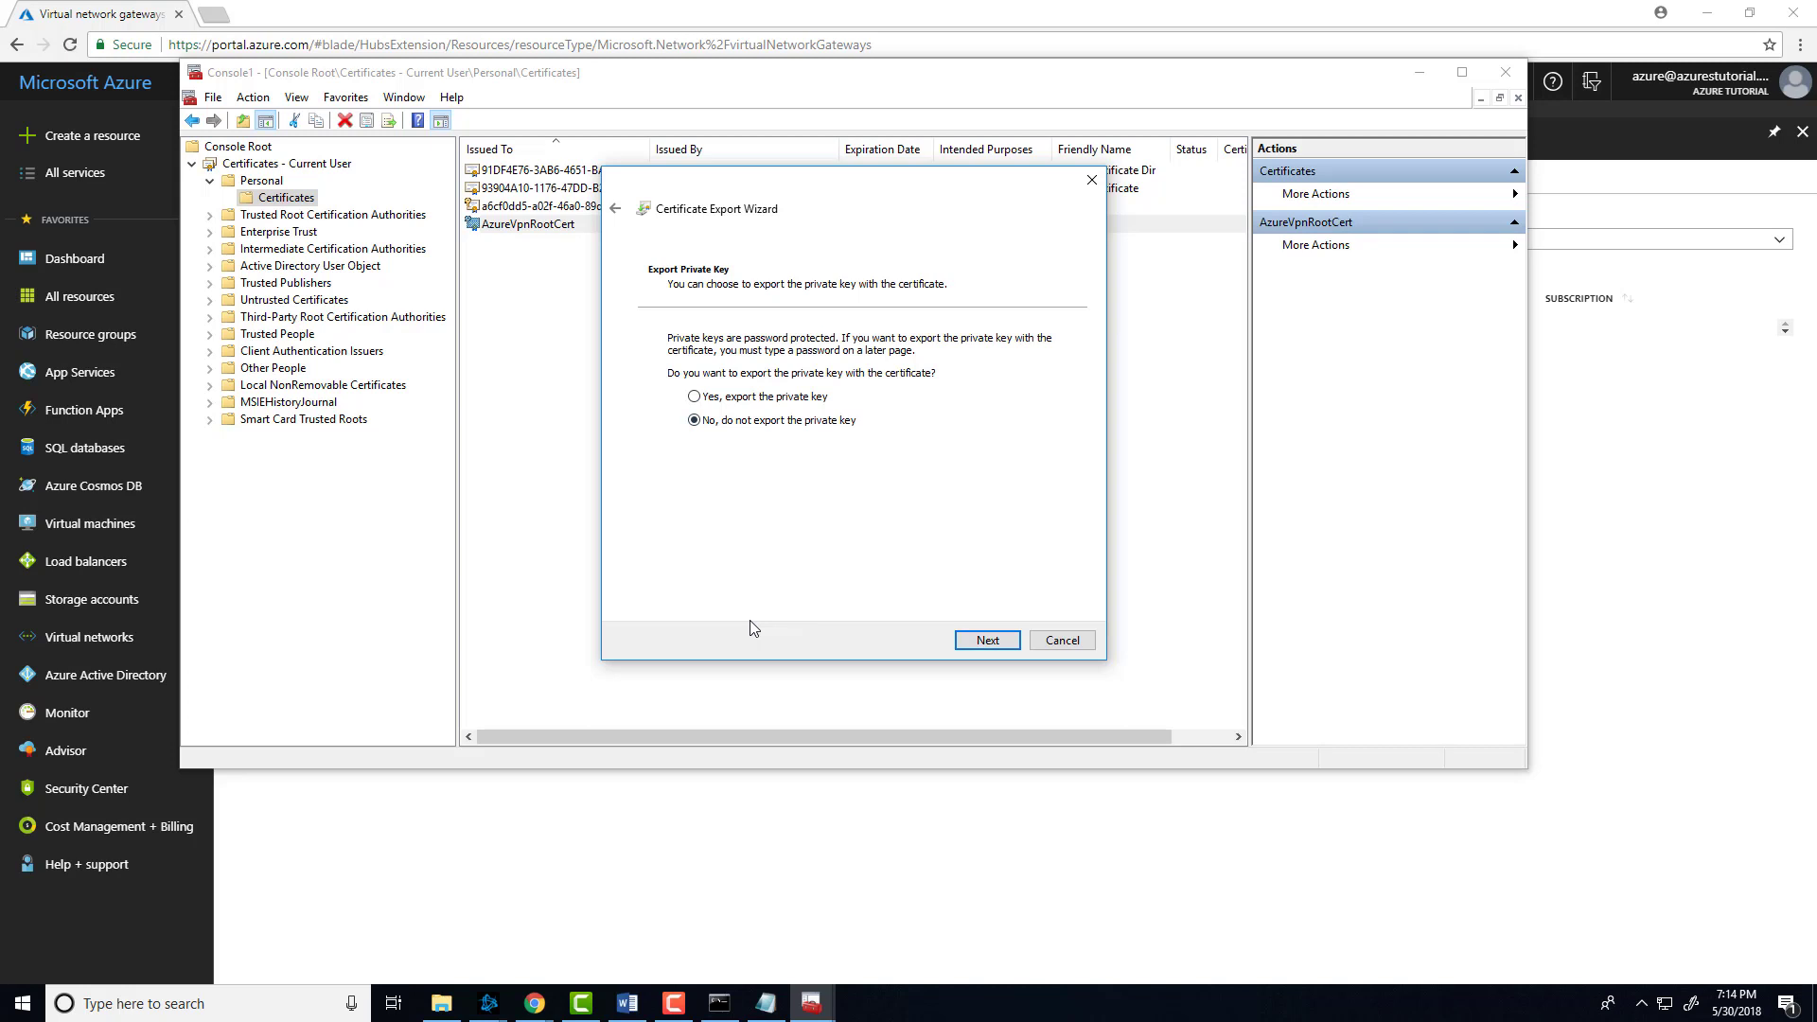
key("Return")
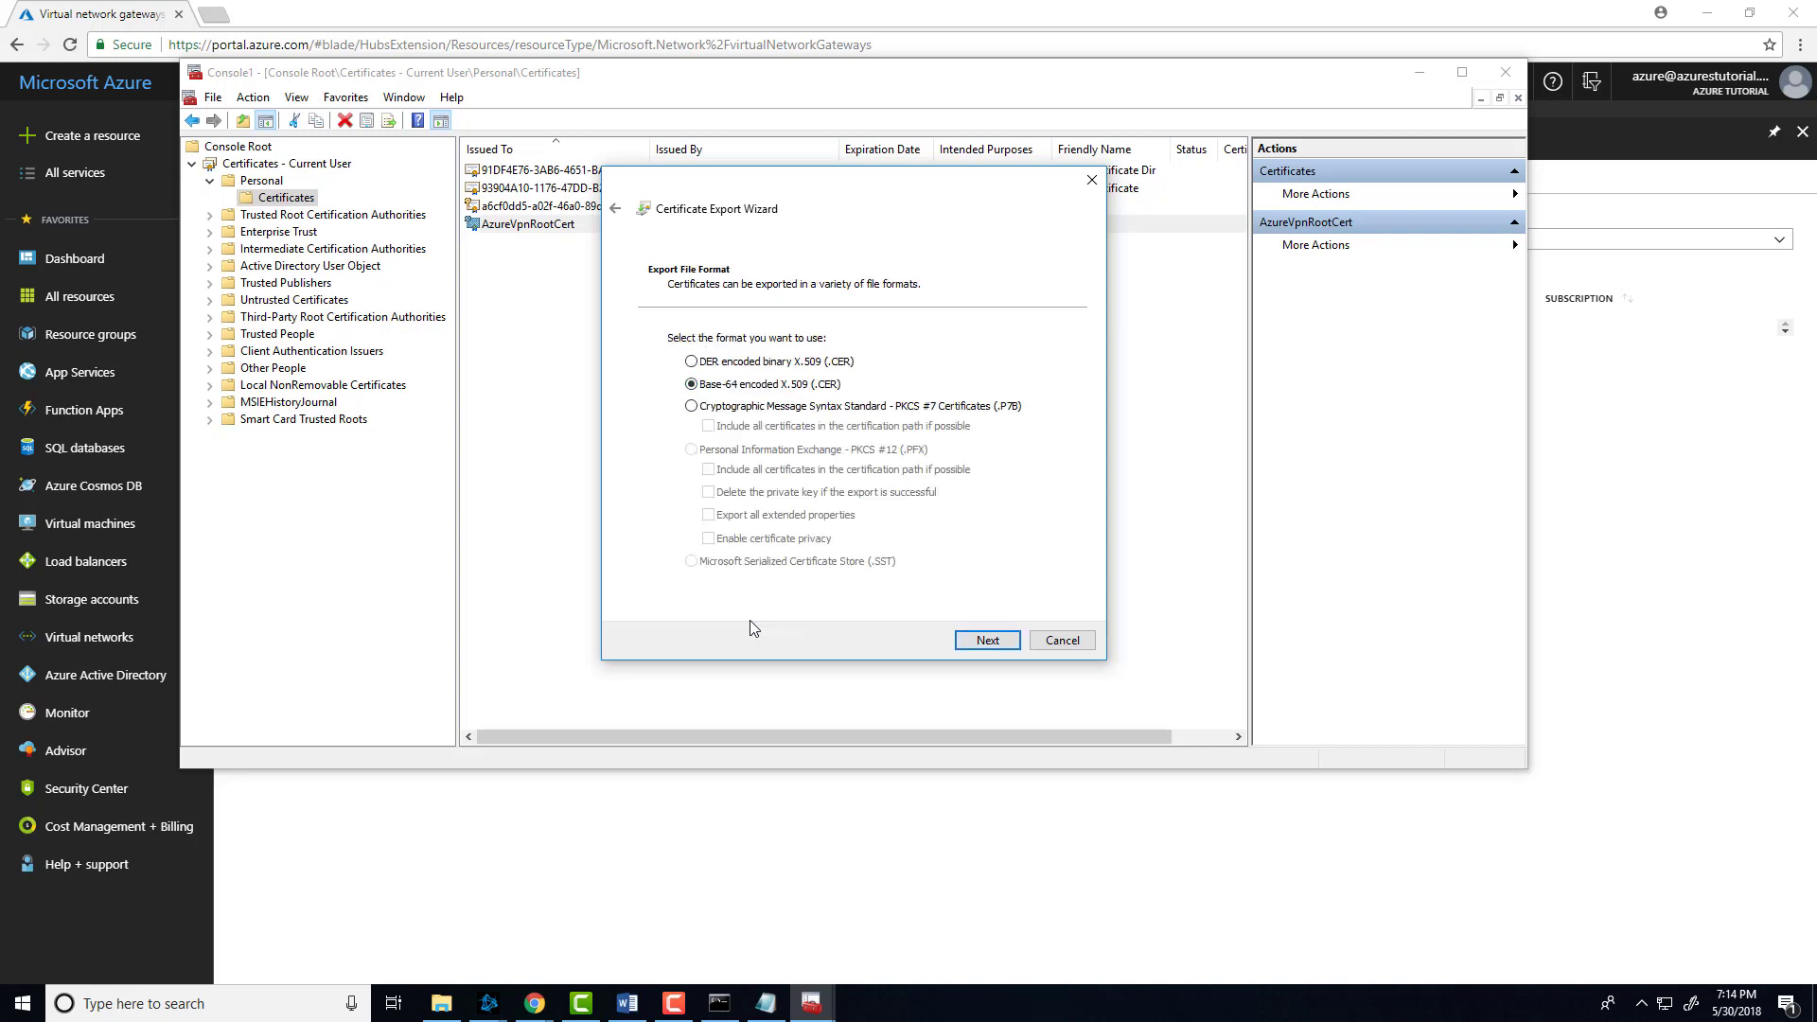
key("Return")
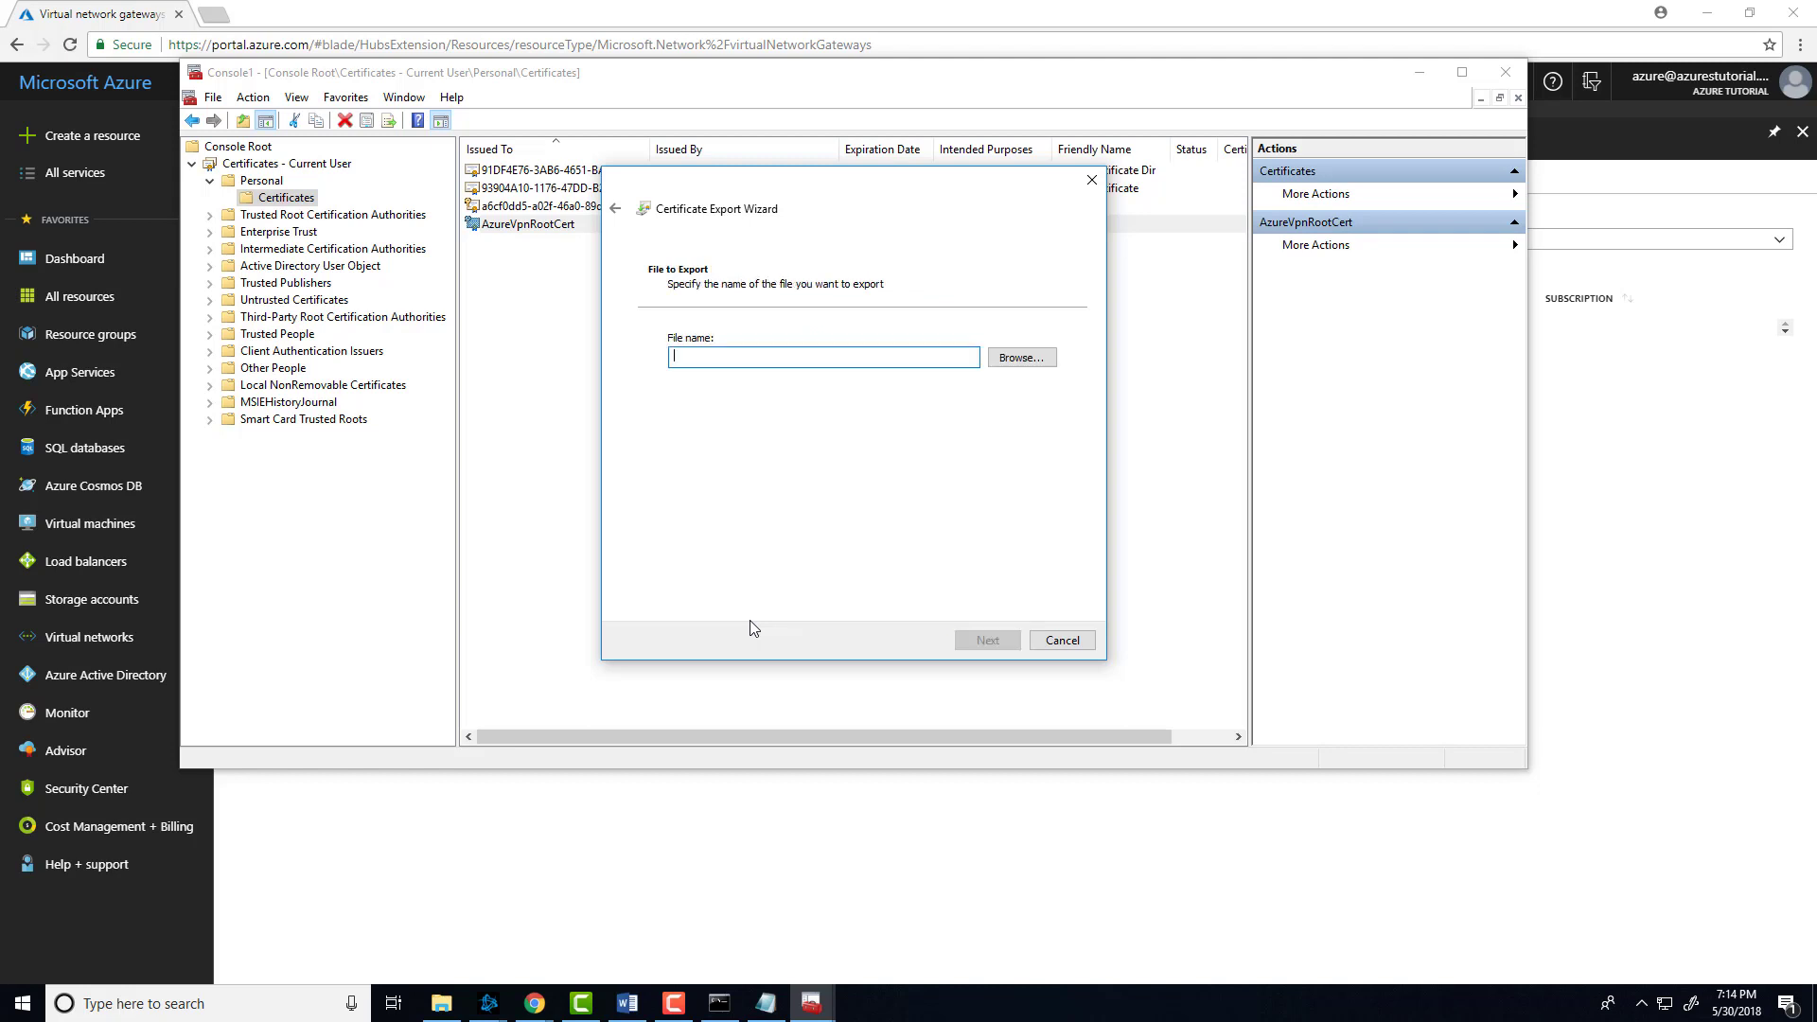
Step: Name the export file AzureVpnCert in C:\temp and finish exporting the root certificate
key("Tab")
key("Return")
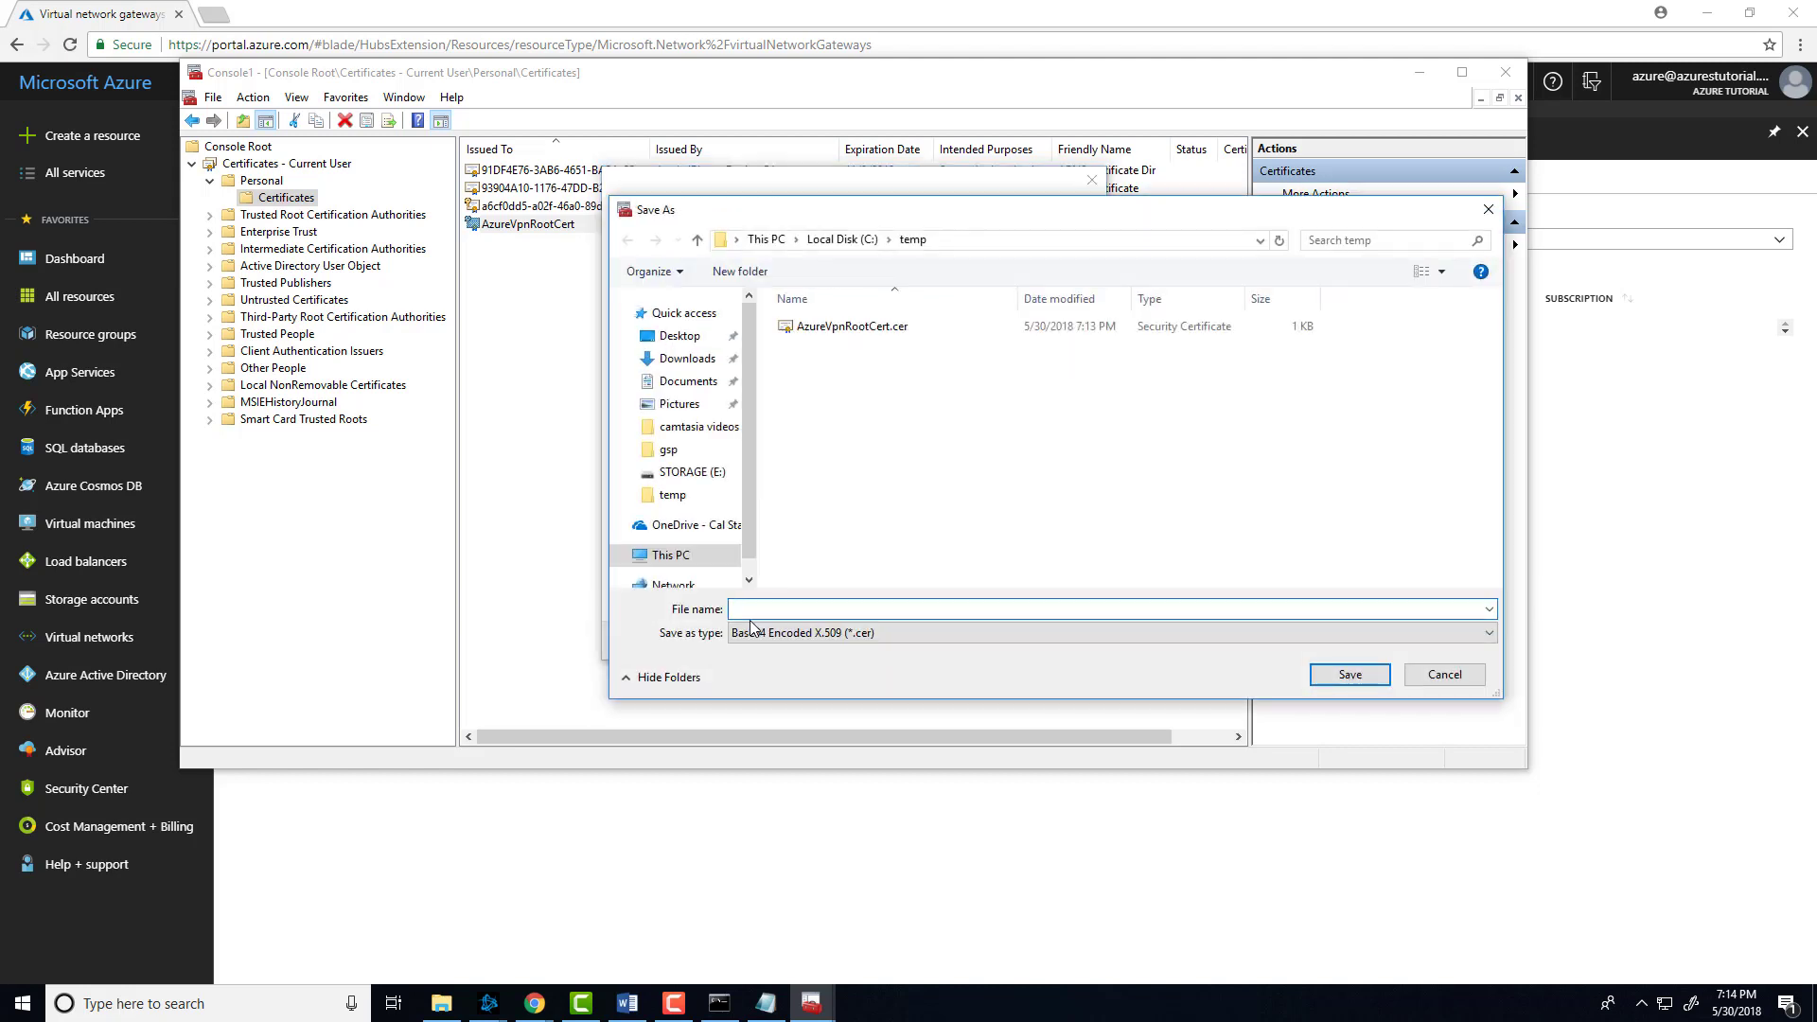
type("AzureV")
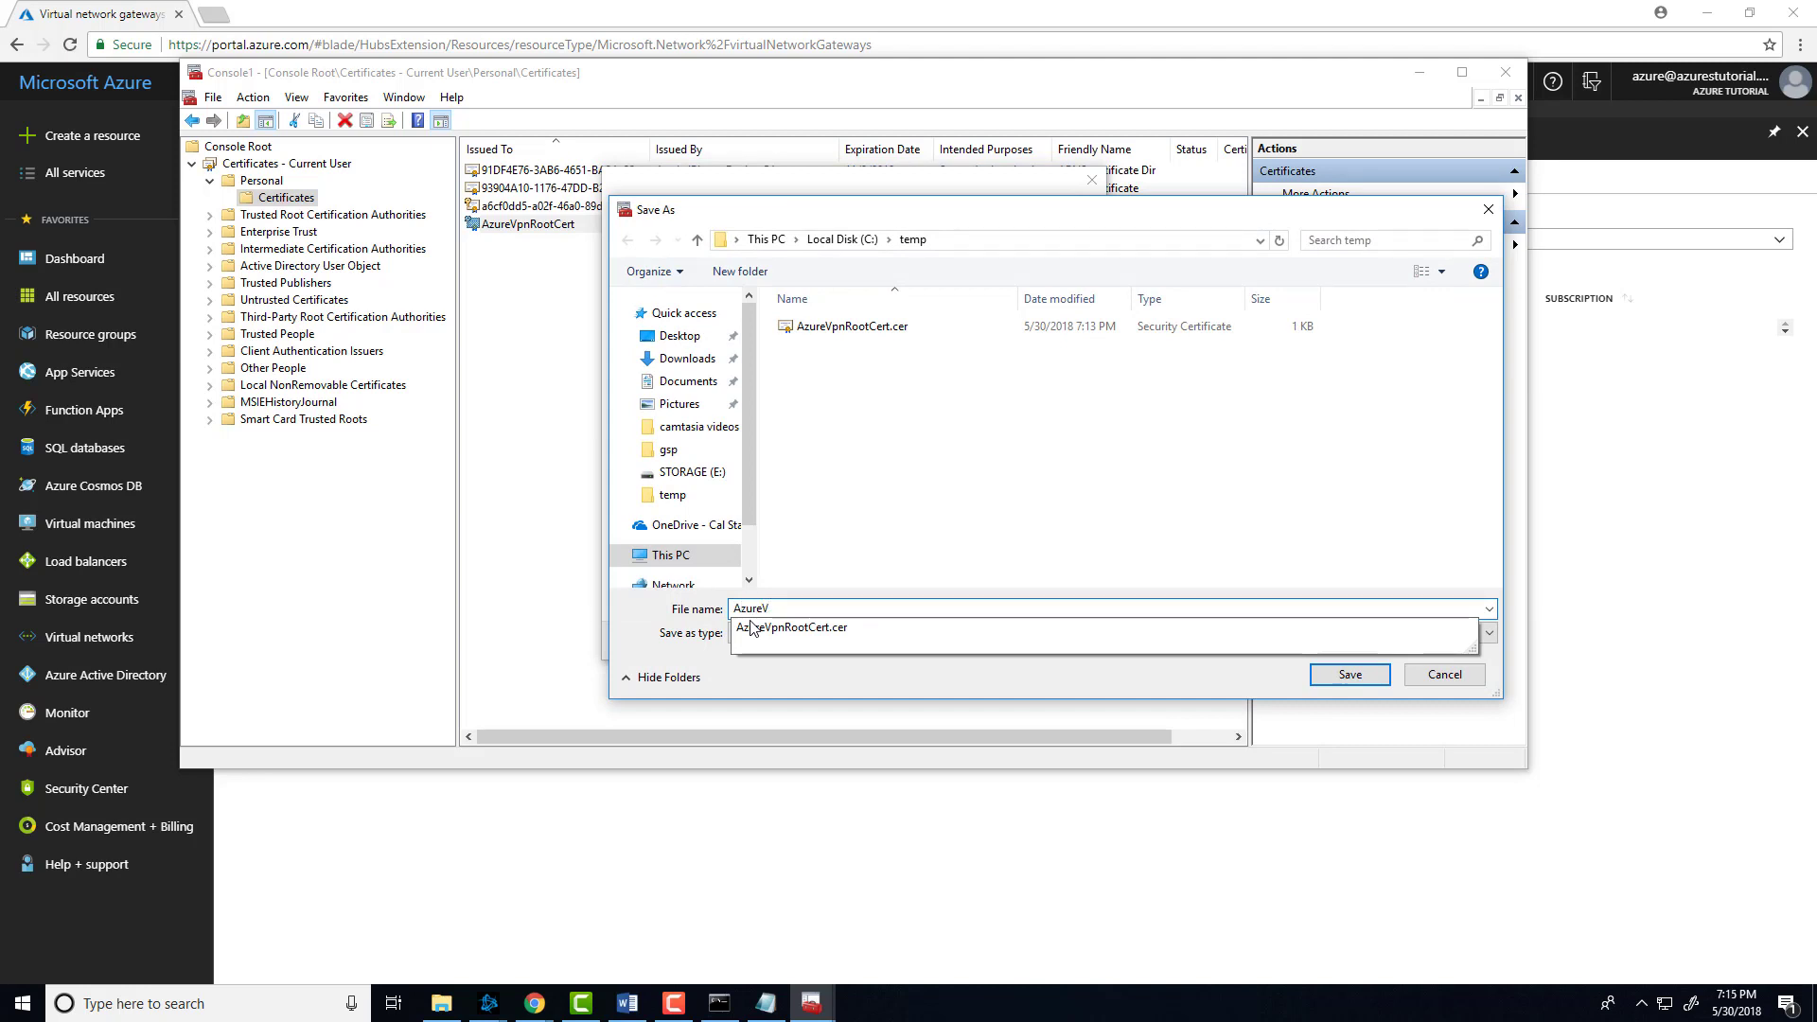
type("pnRoot")
key("BackSpace")
key("BackSpace")
key("BackSpace")
key("BackSpace")
type("Cert")
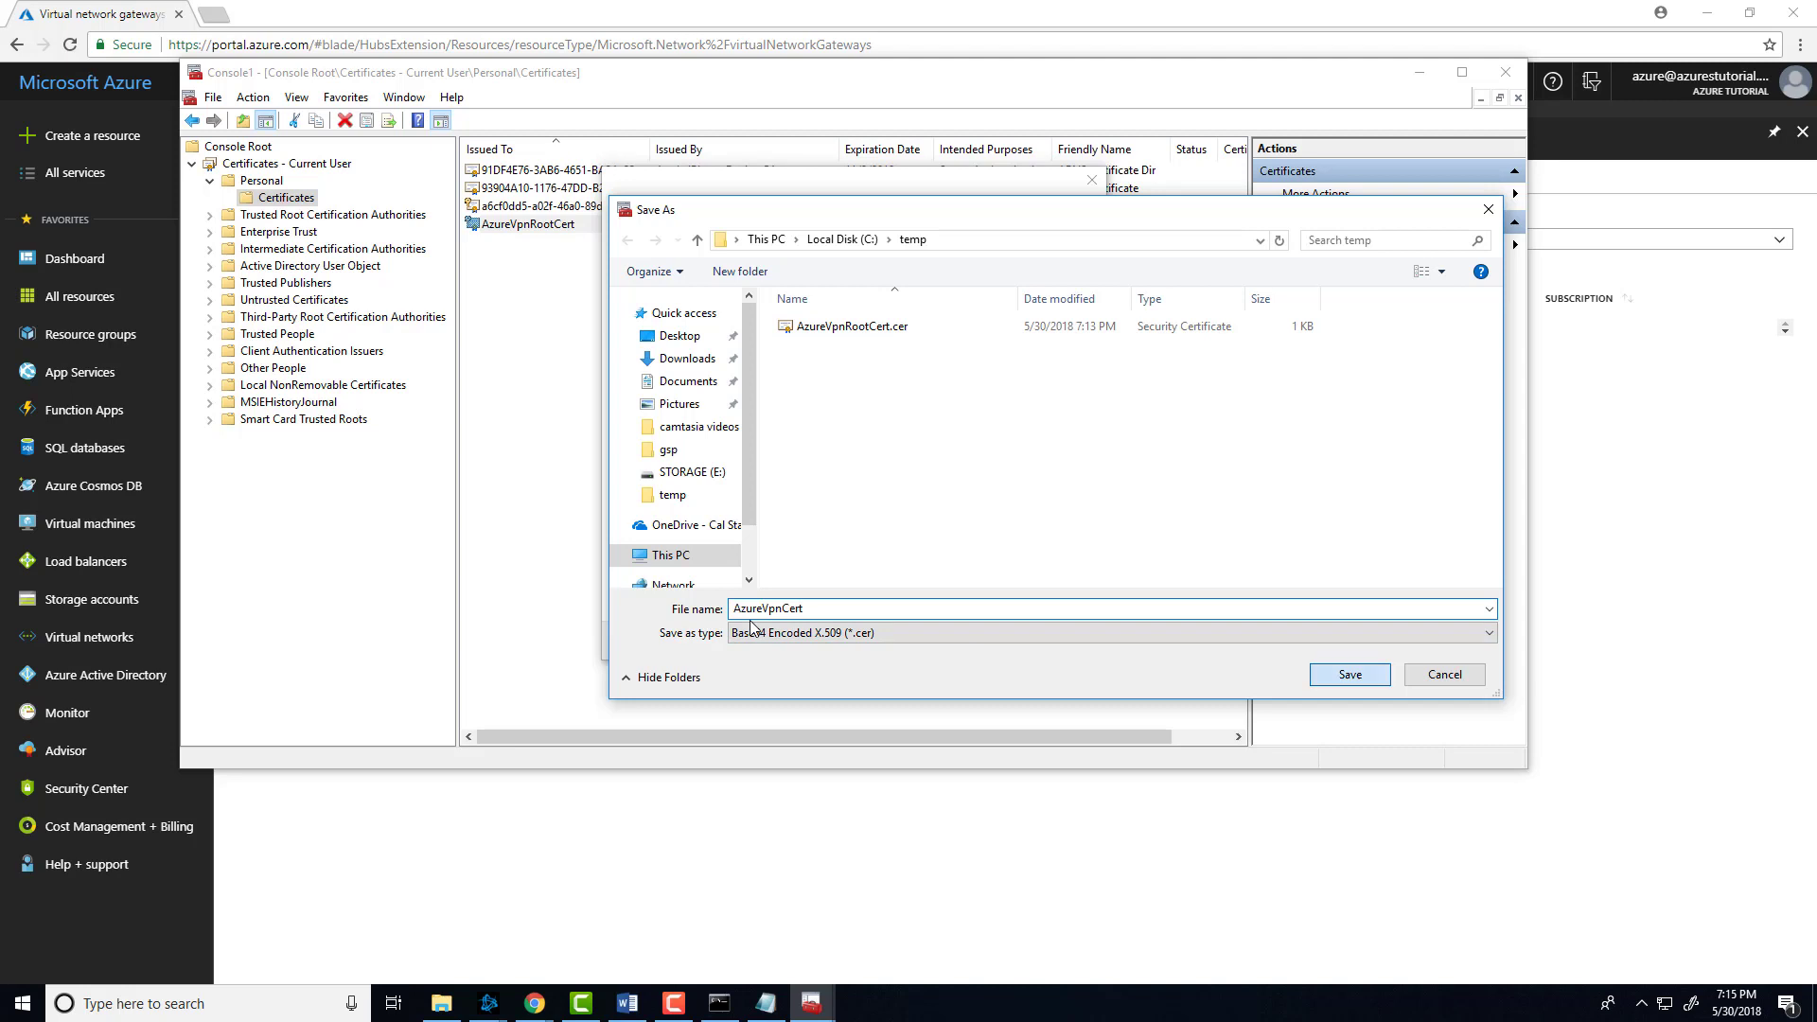
key("Return")
key("alt+n")
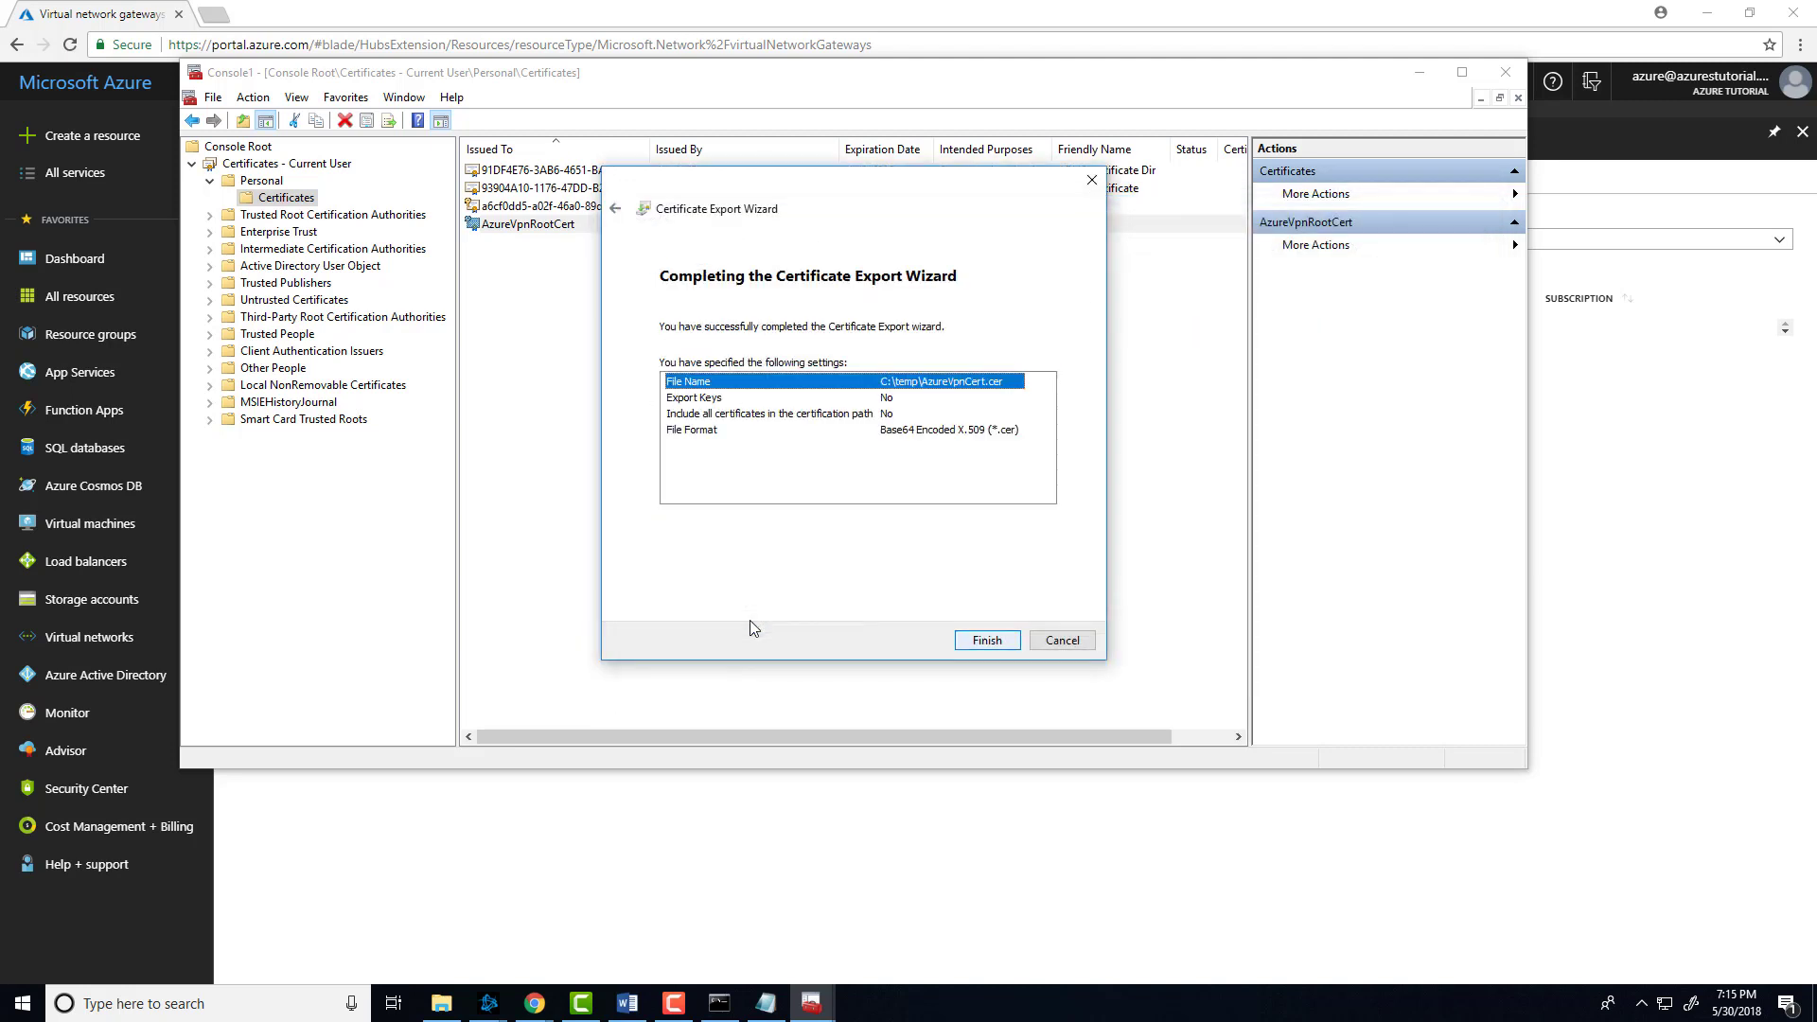
key("Return")
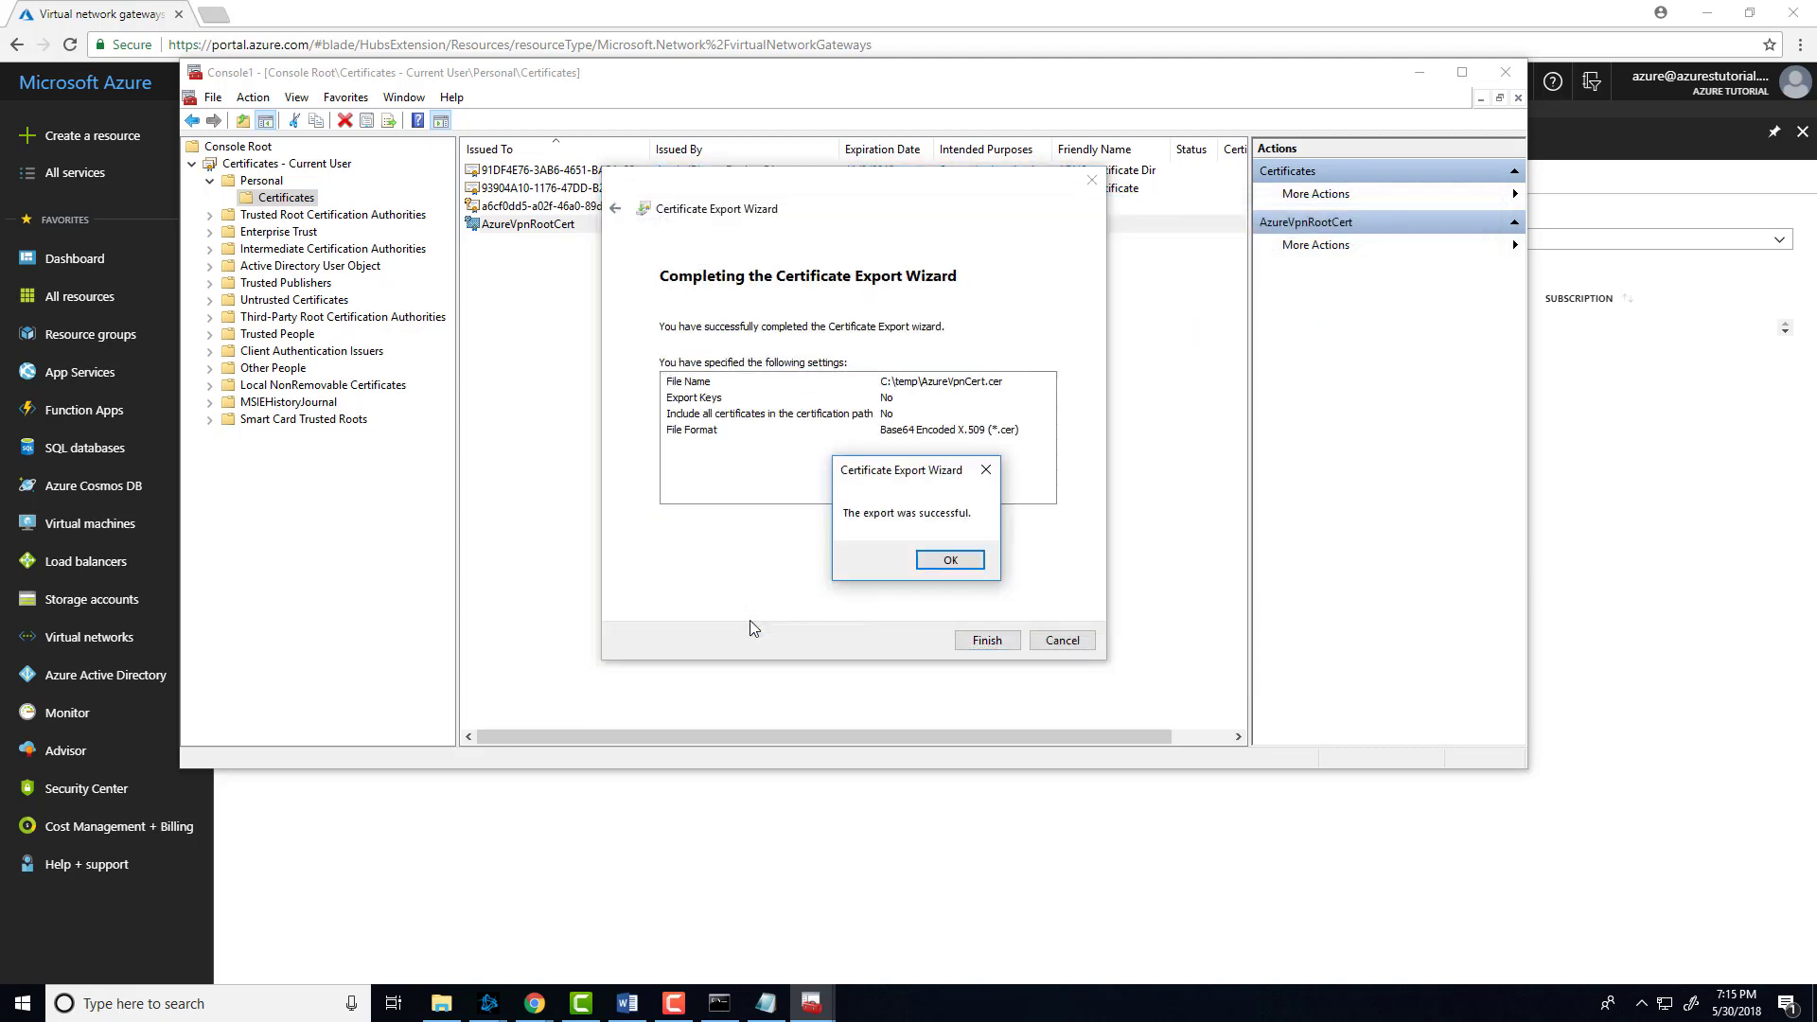
key("Return")
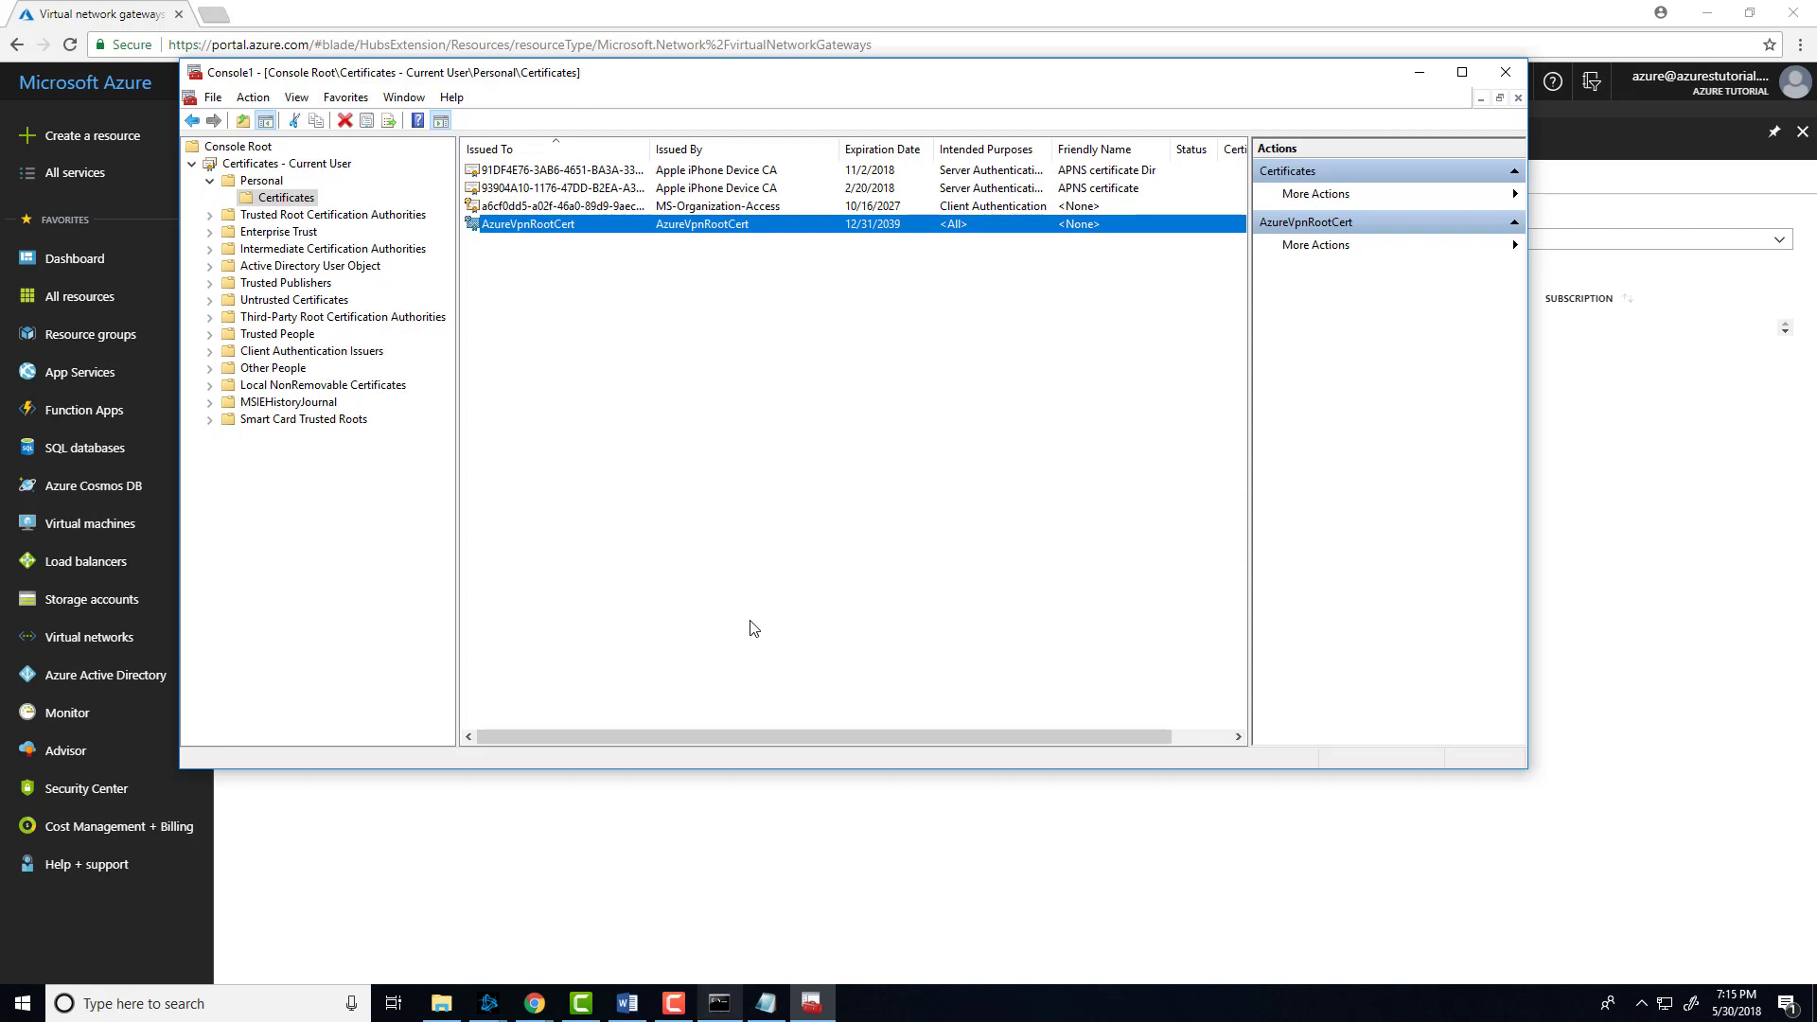
Step: In Command Prompt, run makecert.exe -n "CN=AzureVpnClientCert" -pe -sky exchange -m 96 -ss My -in "AzureVpnRootCert" -is my -a sha1 to generate the client certificate
key("alt+Tab")
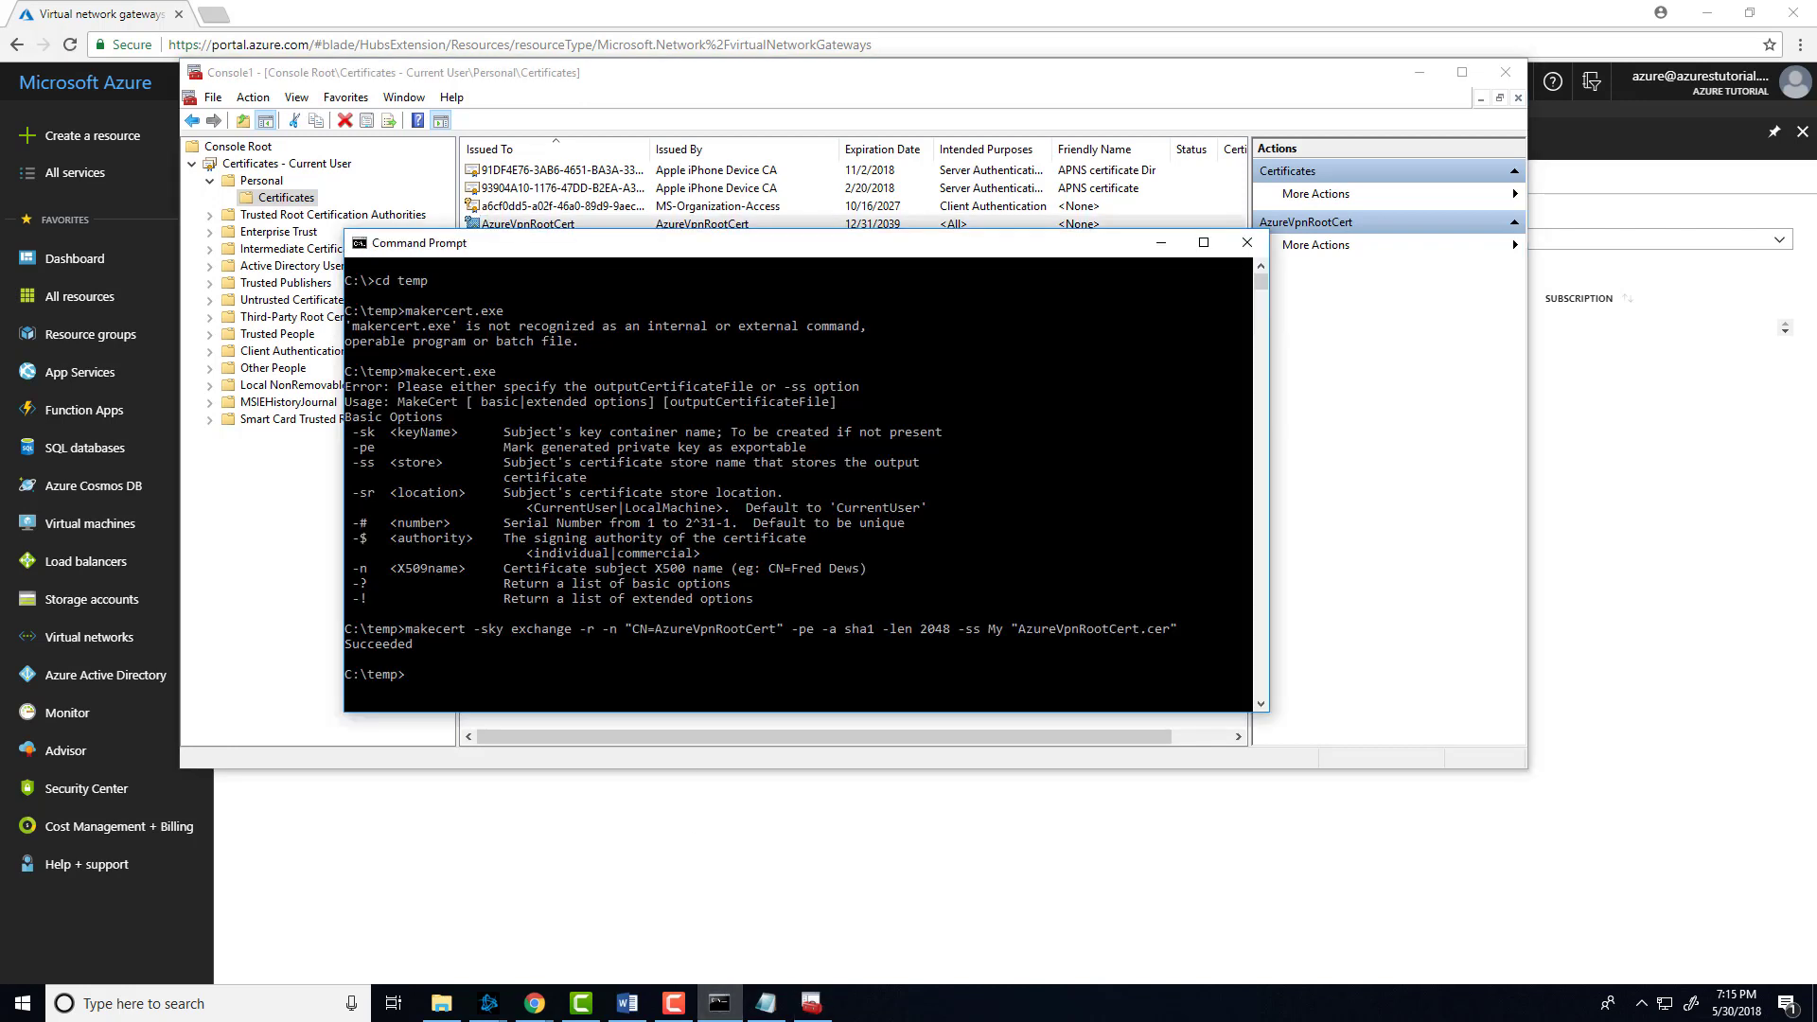
key("alt+Tab")
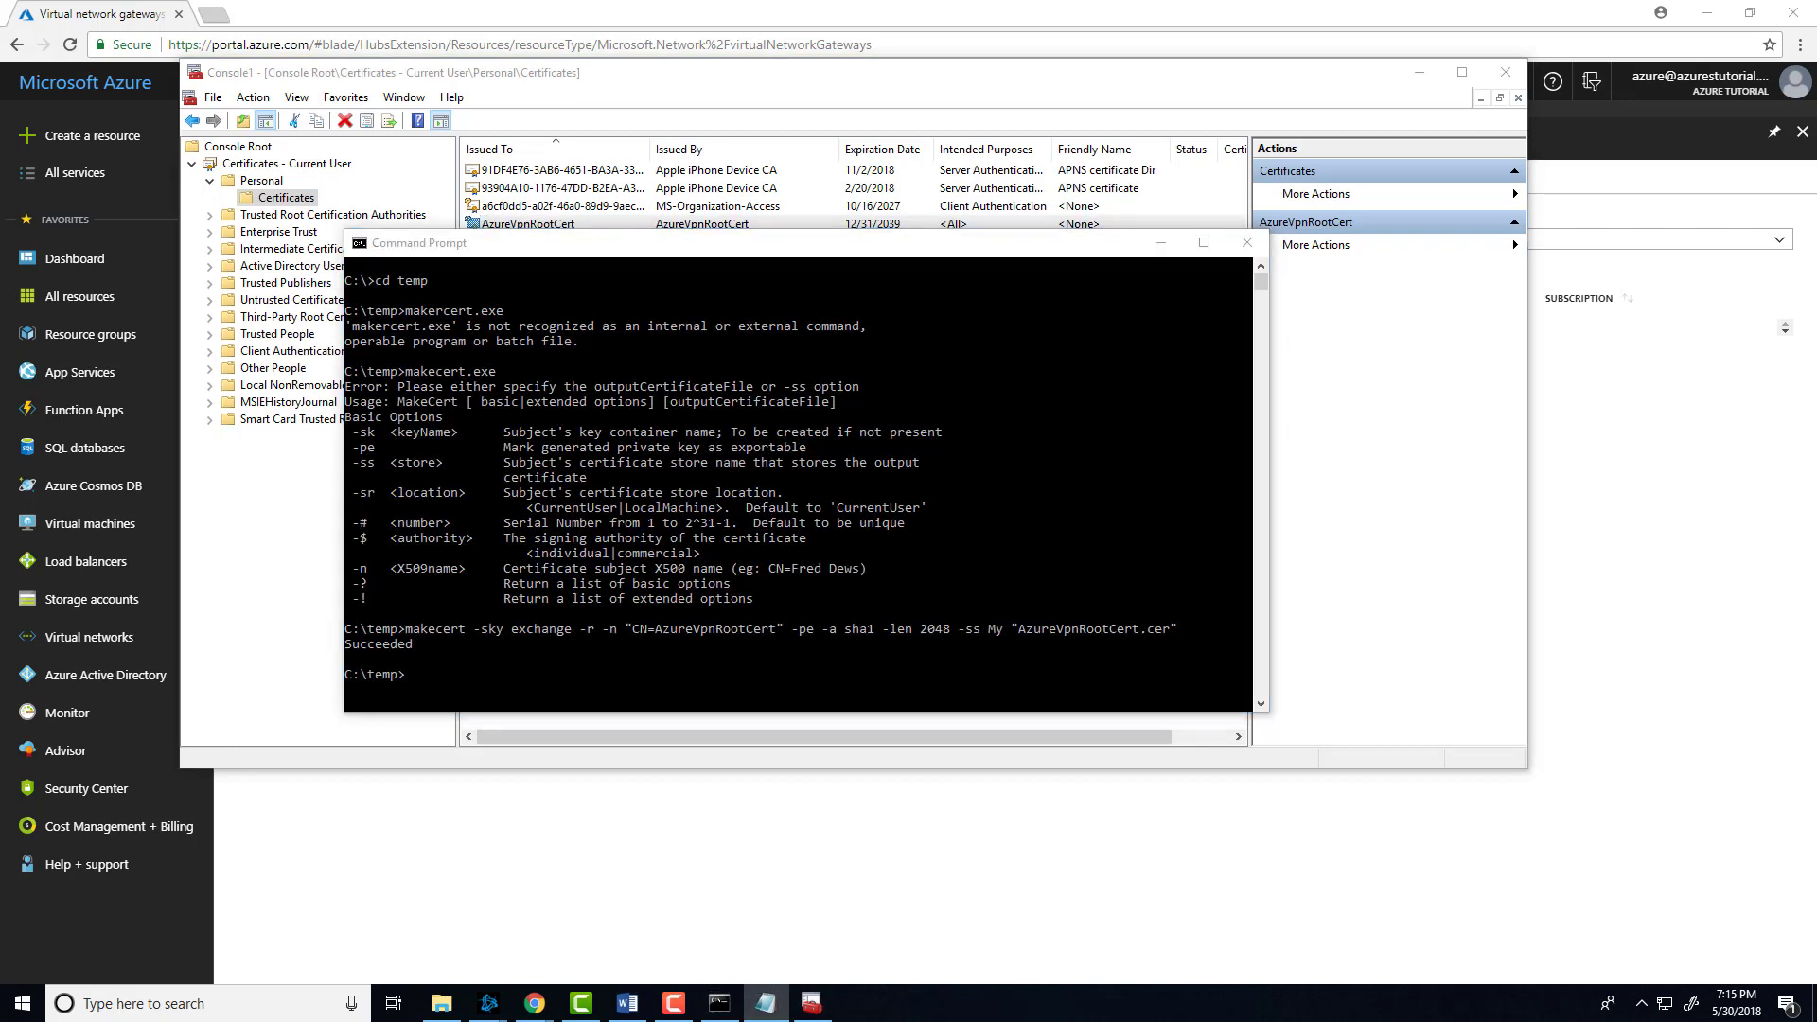
left_click(413, 677)
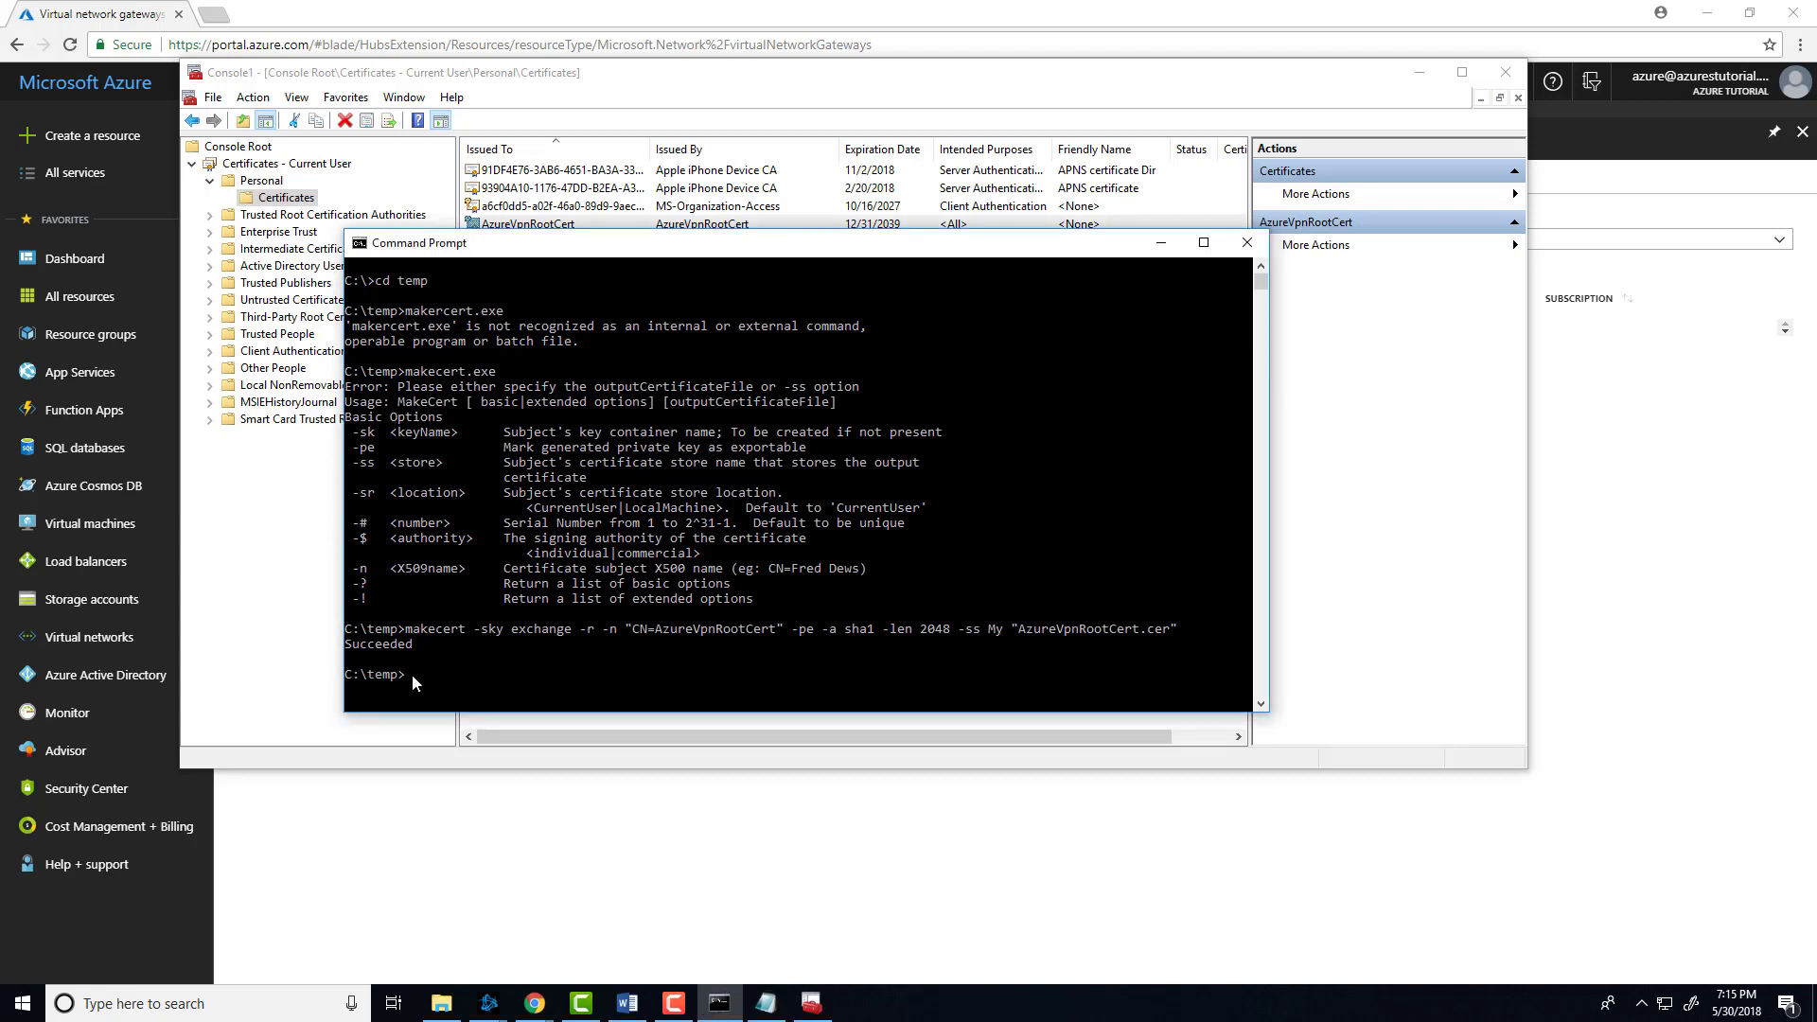
type("makecert.exe -n \"CN=AzureVpnClientCert\" -pe -sky exchange -m 96 -ss My -in \"AzureVpnRootCert\" -is my -a sha1")
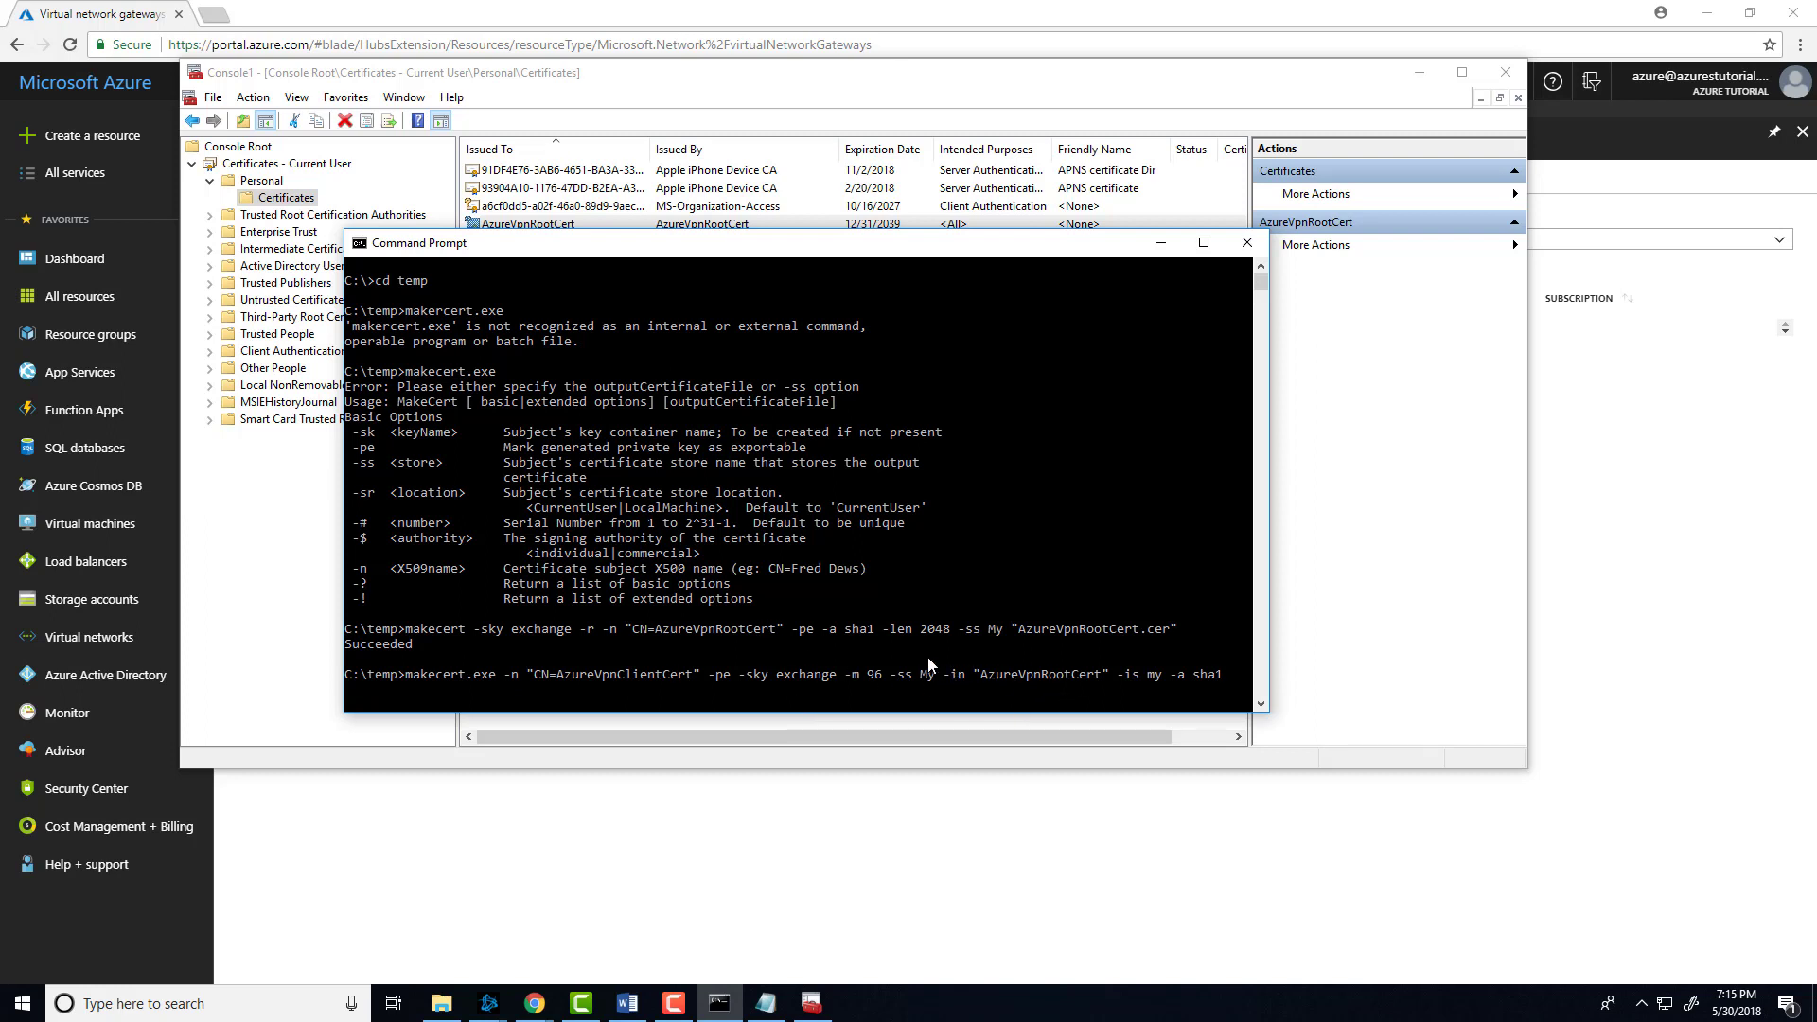
key("Return")
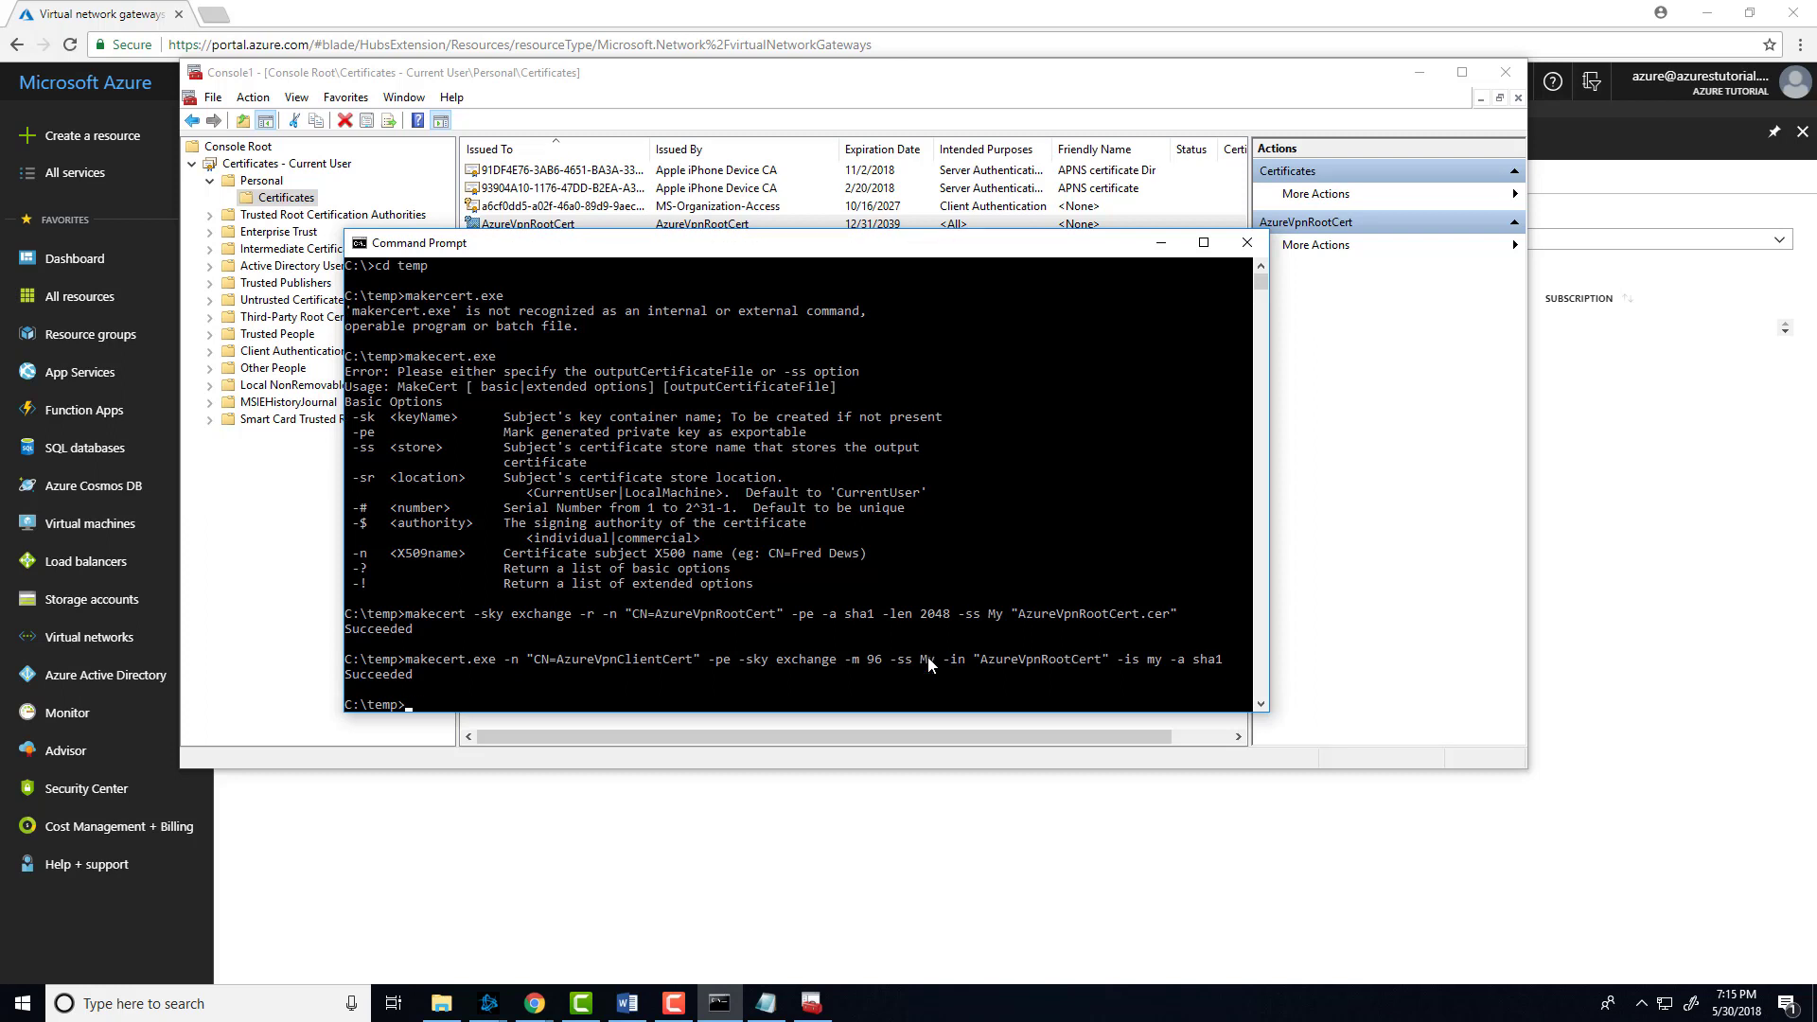
Step: Switch back to the Microsoft Management Console, refresh the Personal store and display its certificates
left_click(814, 1005)
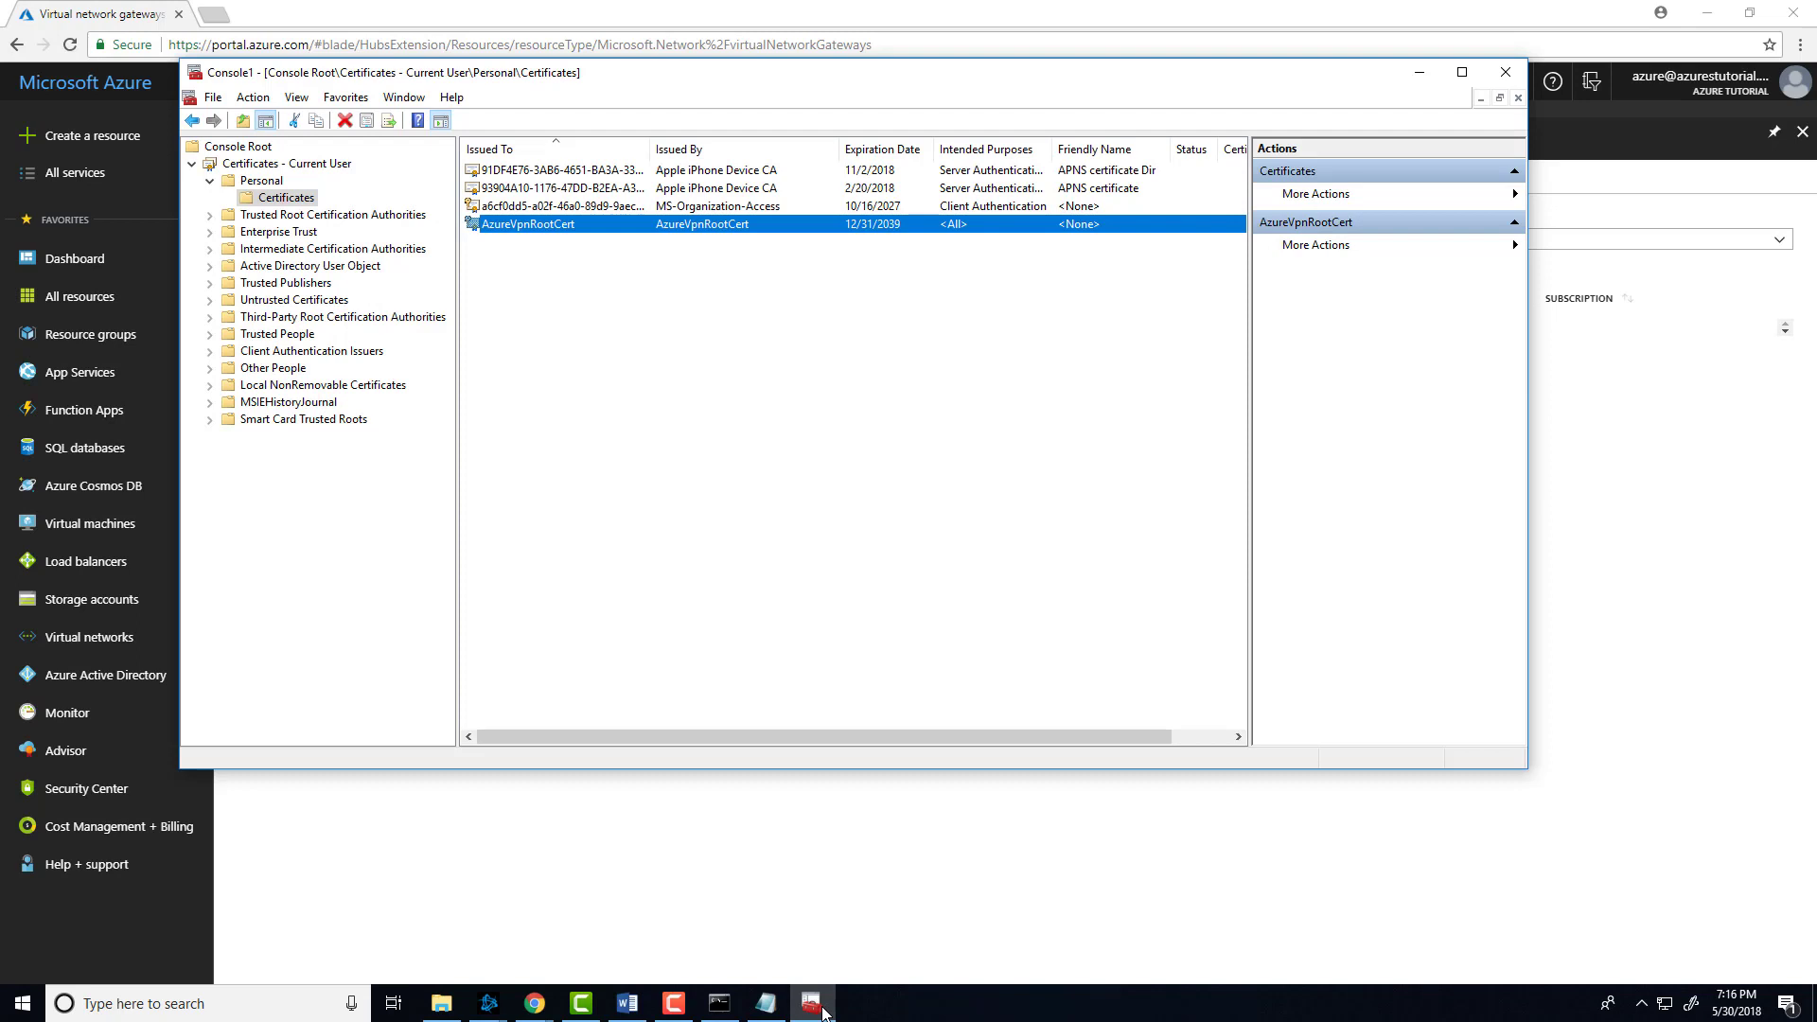
left_click(268, 180)
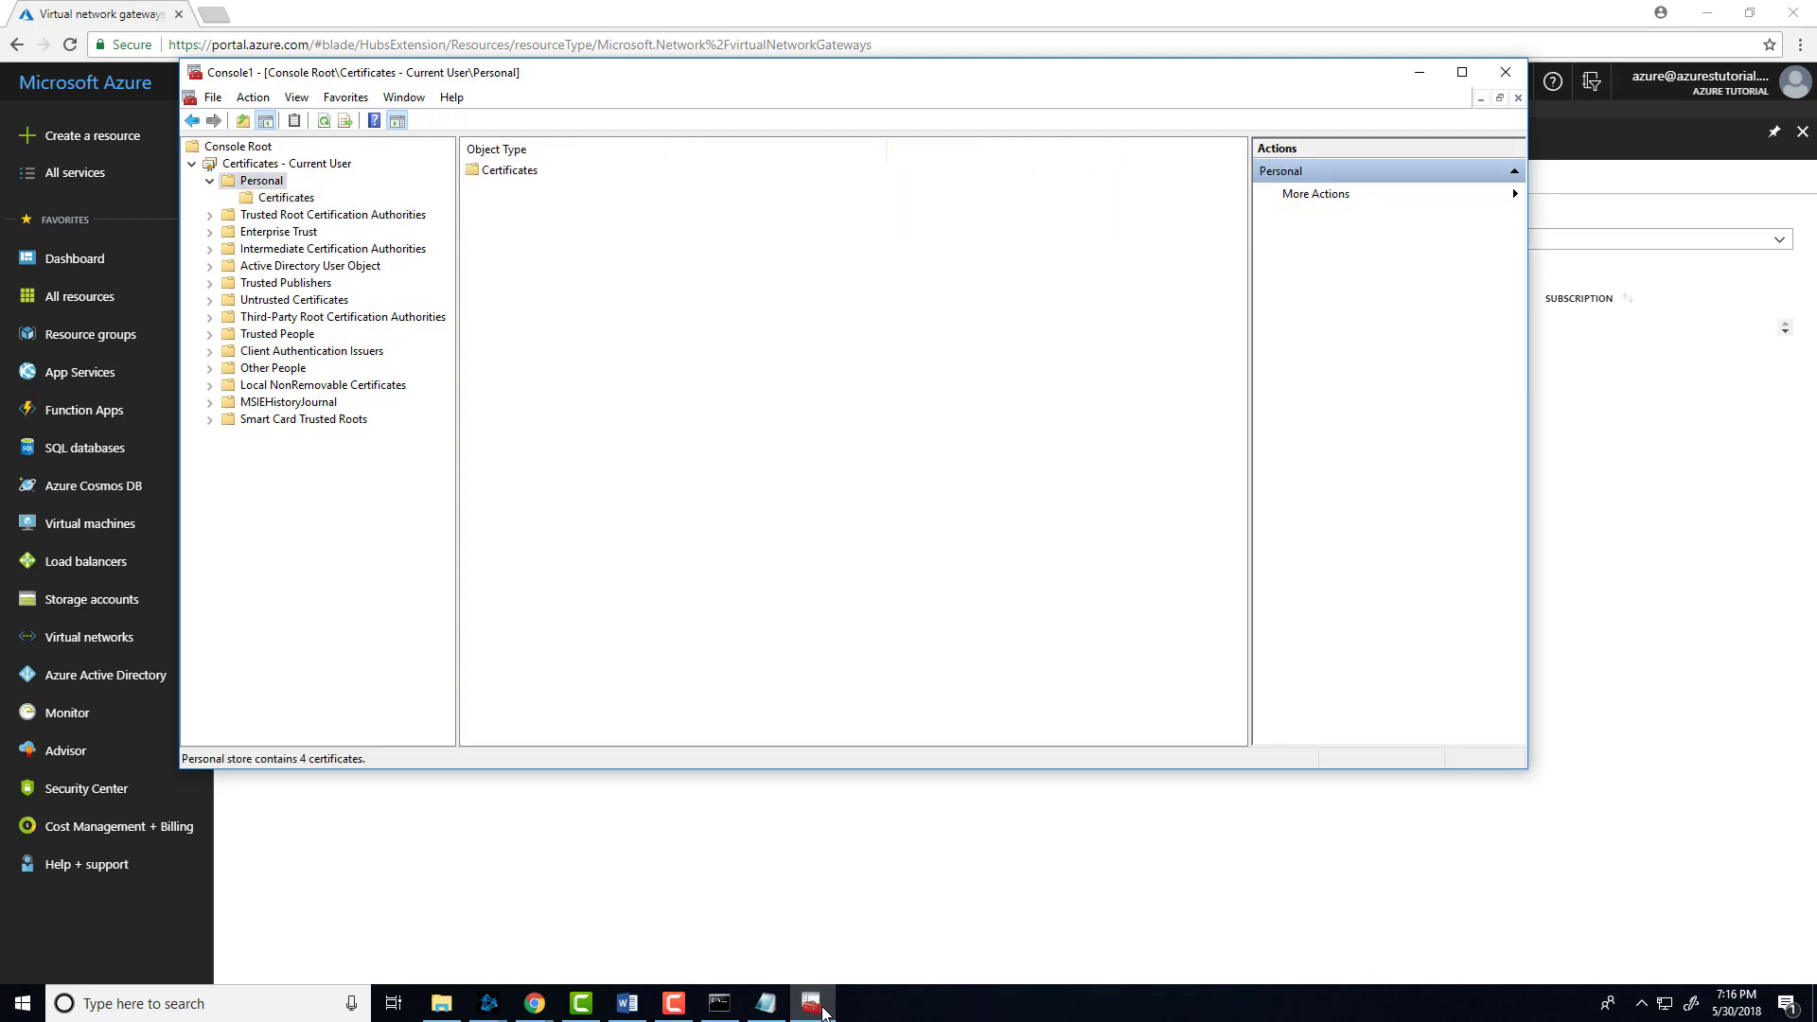
right_click(270, 178)
left_click(319, 322)
left_click(286, 198)
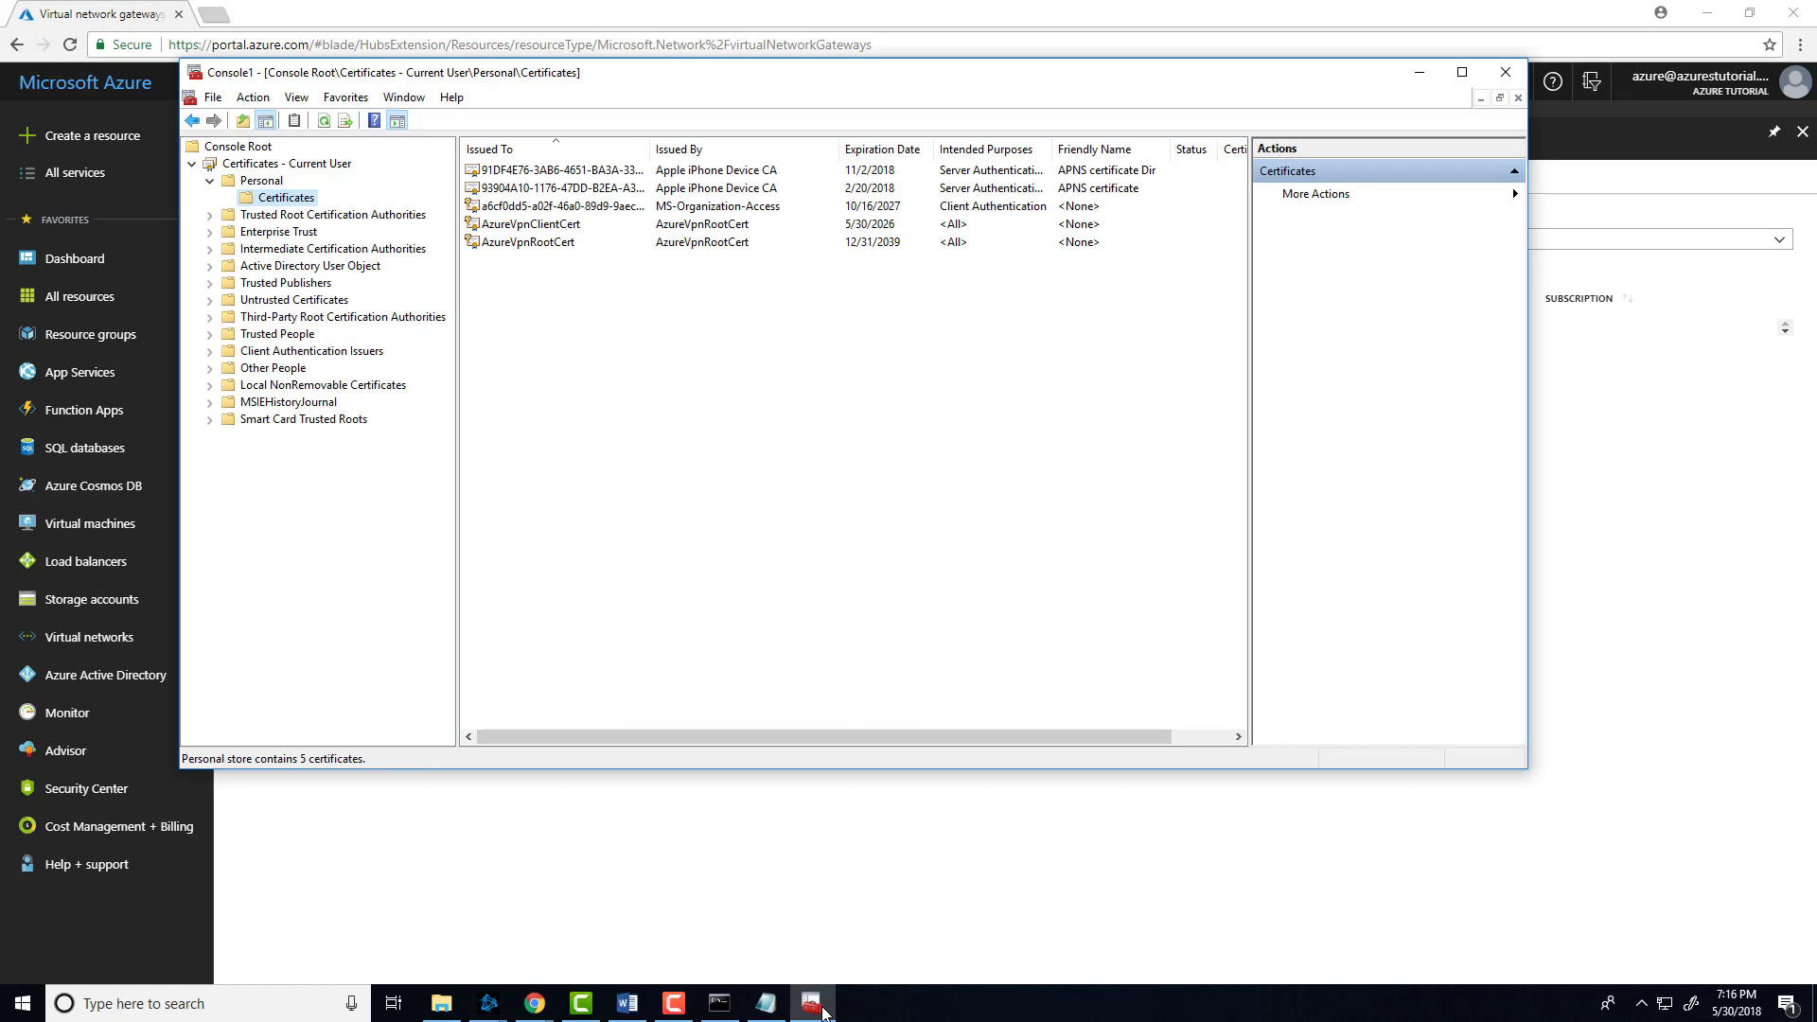
Step: Start exporting AzureVpnClientCert with its private key in PKCS #12 (.PFX) format, without including all certificates in the certification path
left_click(530, 223)
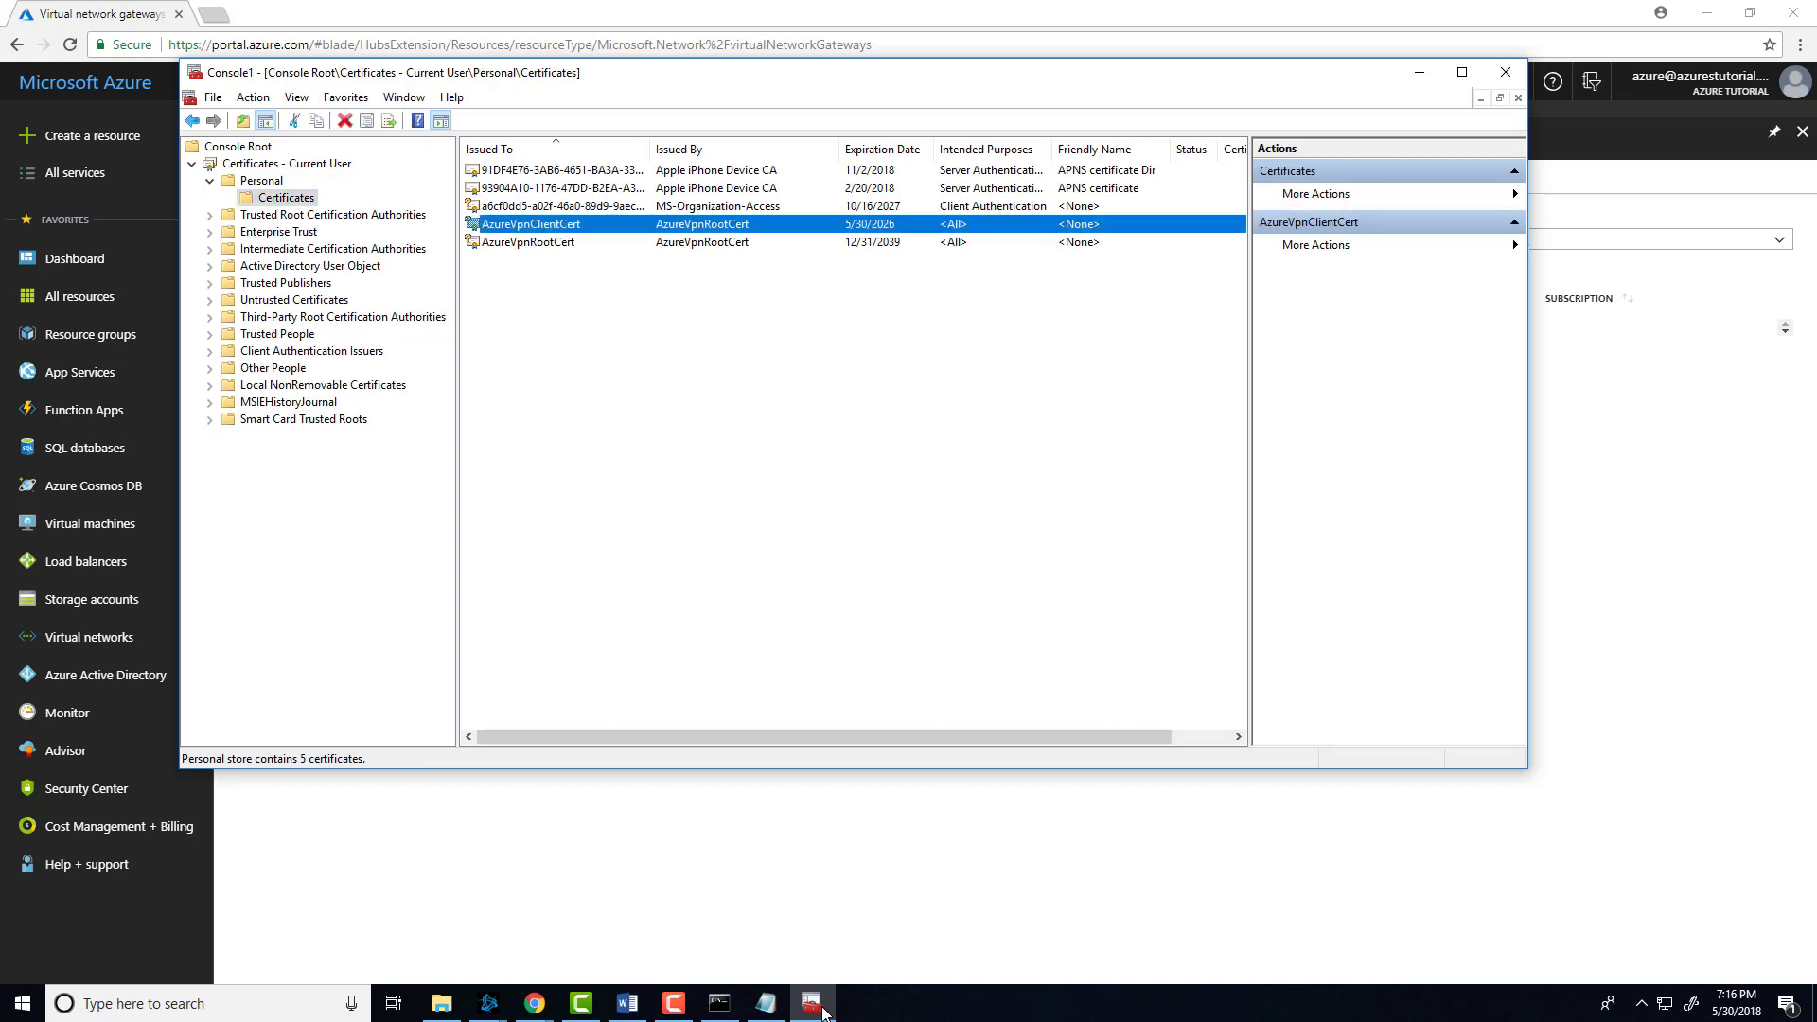
right_click(568, 227)
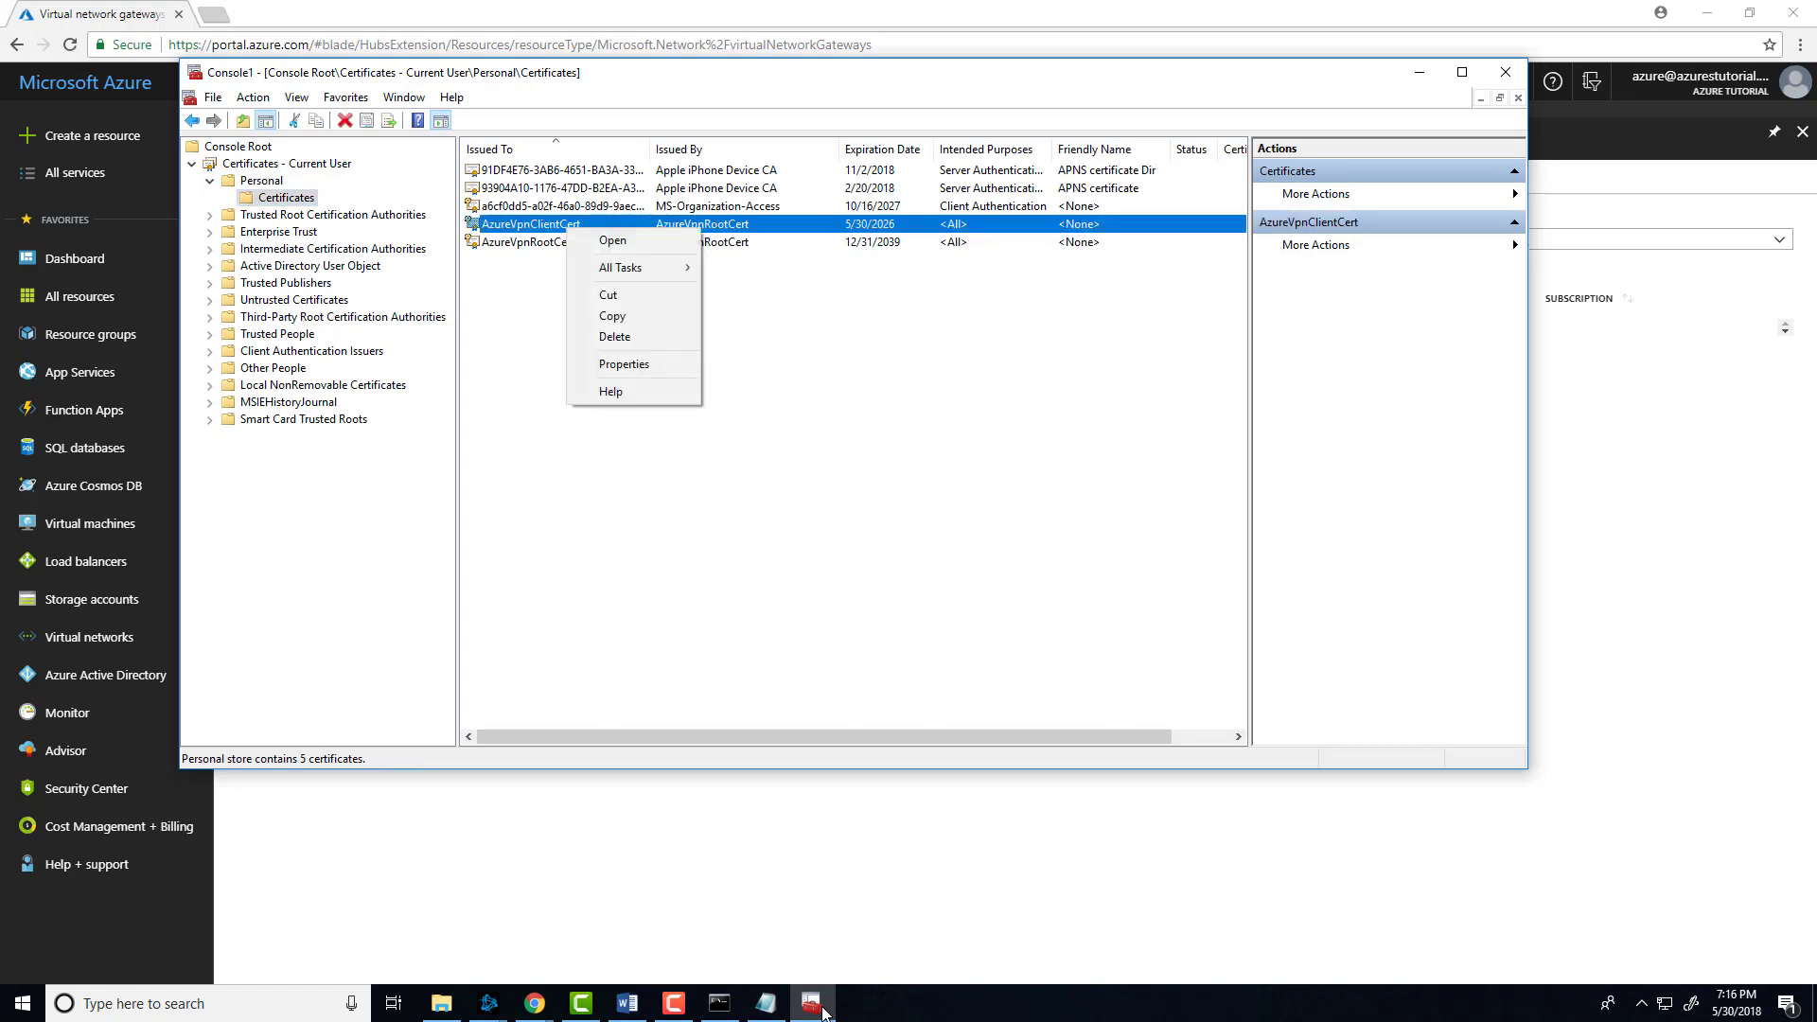
mouse_move(625, 267)
left_click(748, 370)
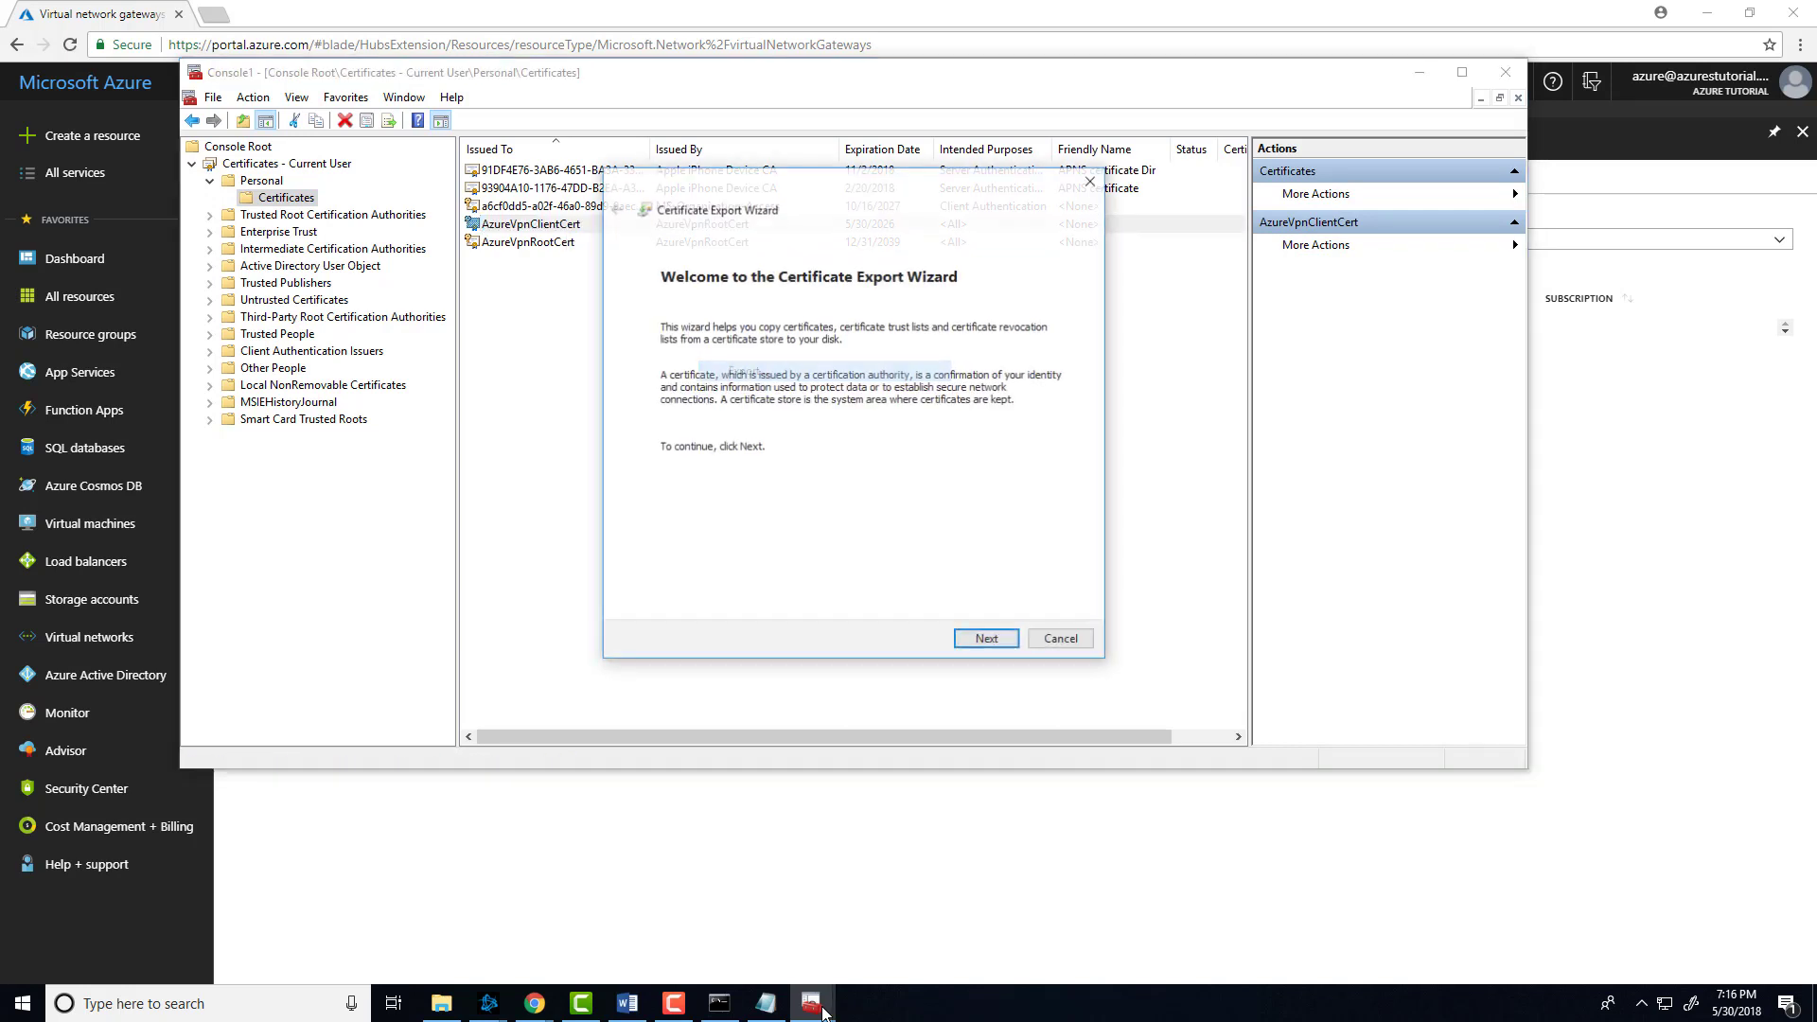
left_click(987, 640)
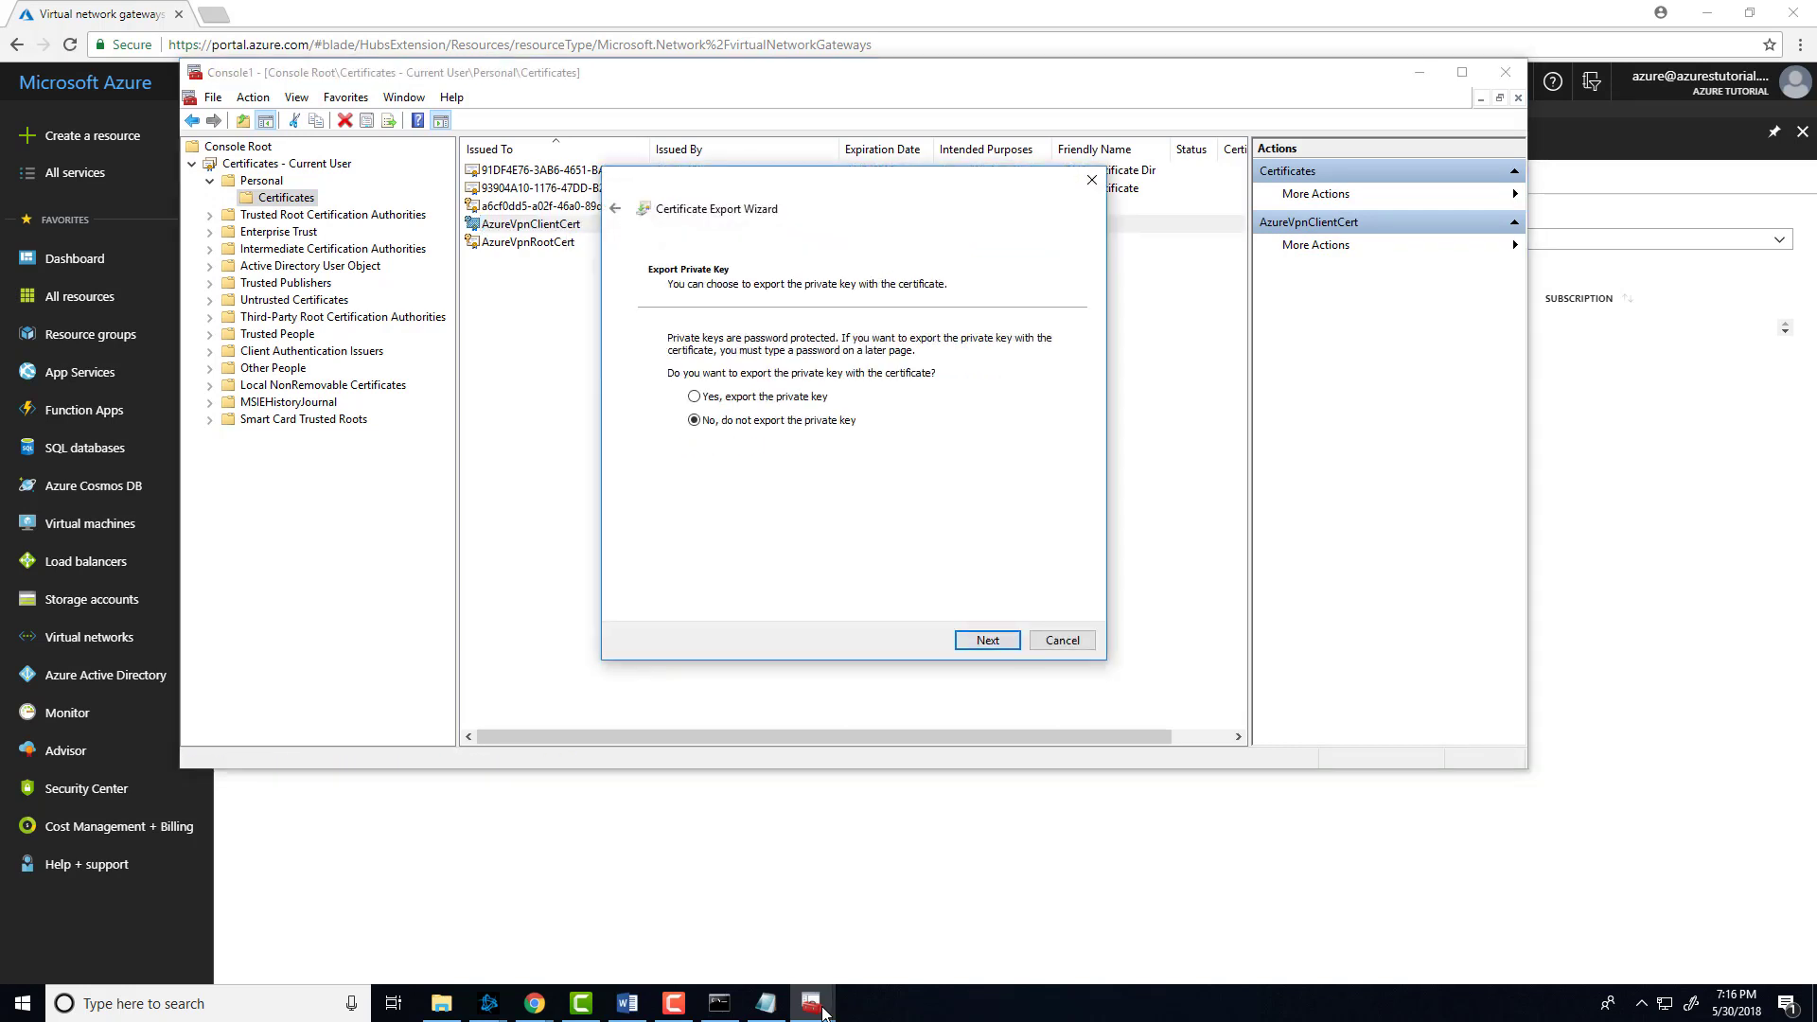
key("Return")
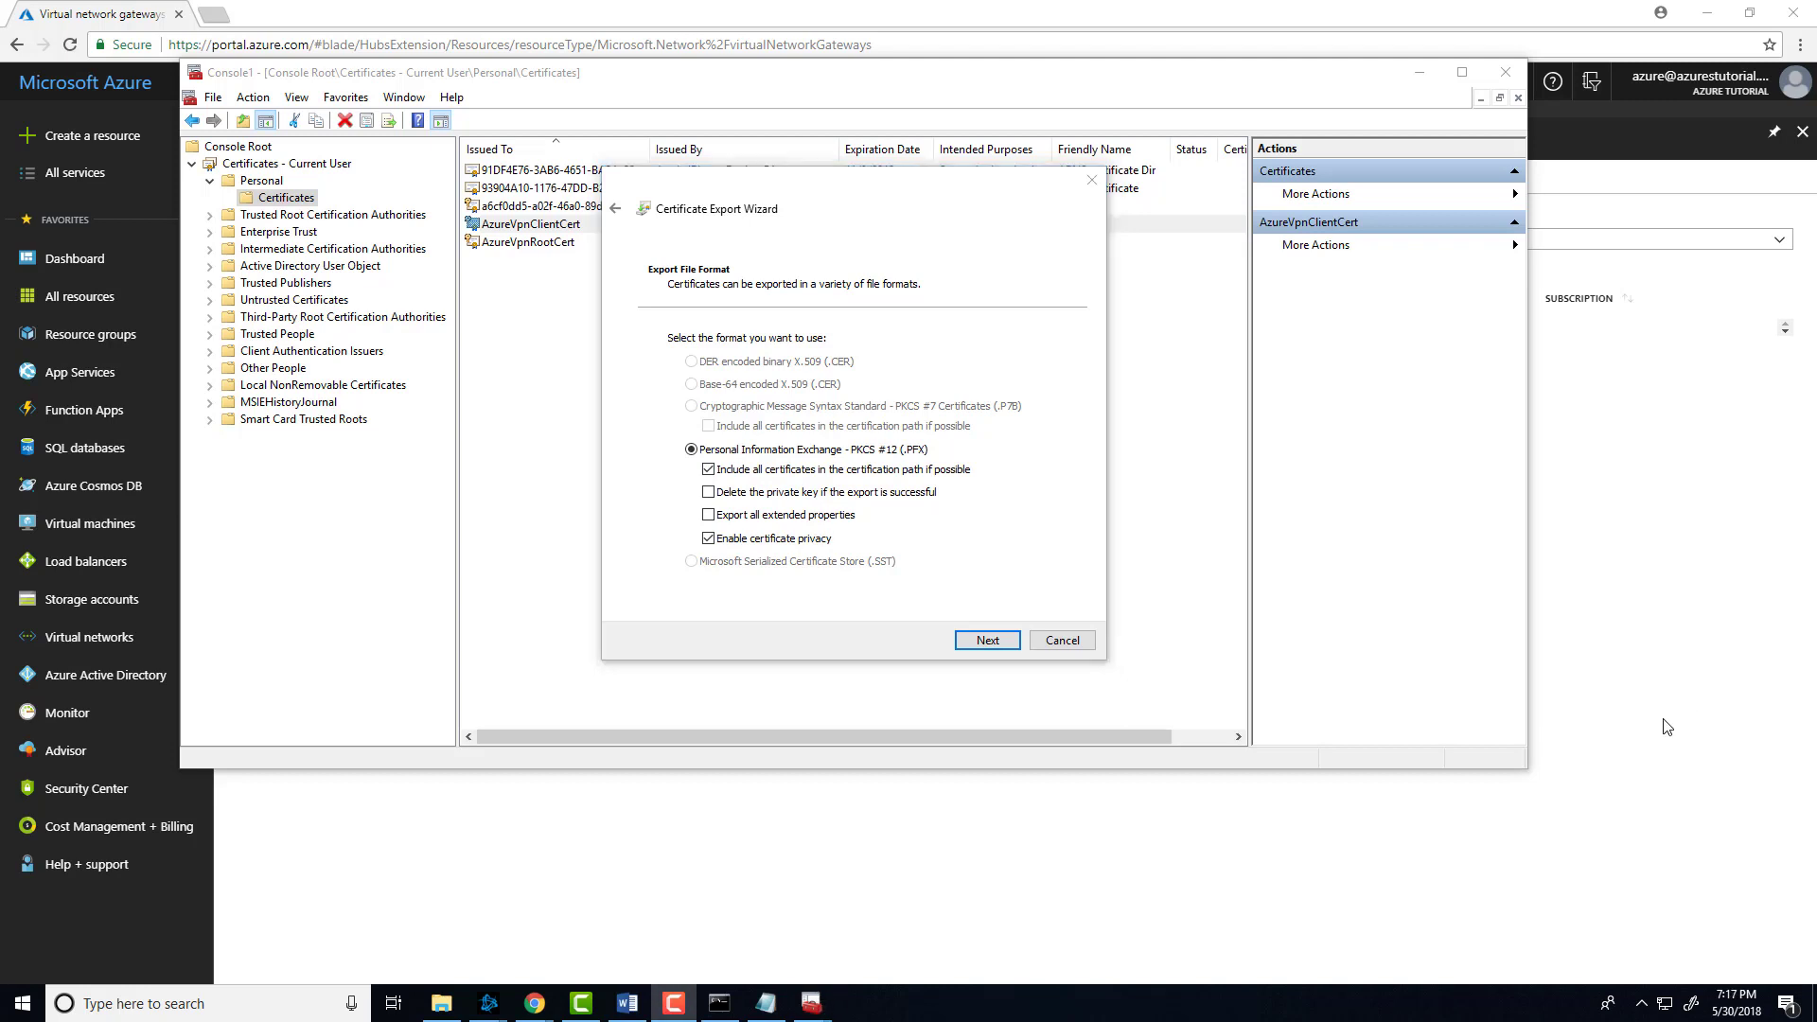
left_click(707, 469)
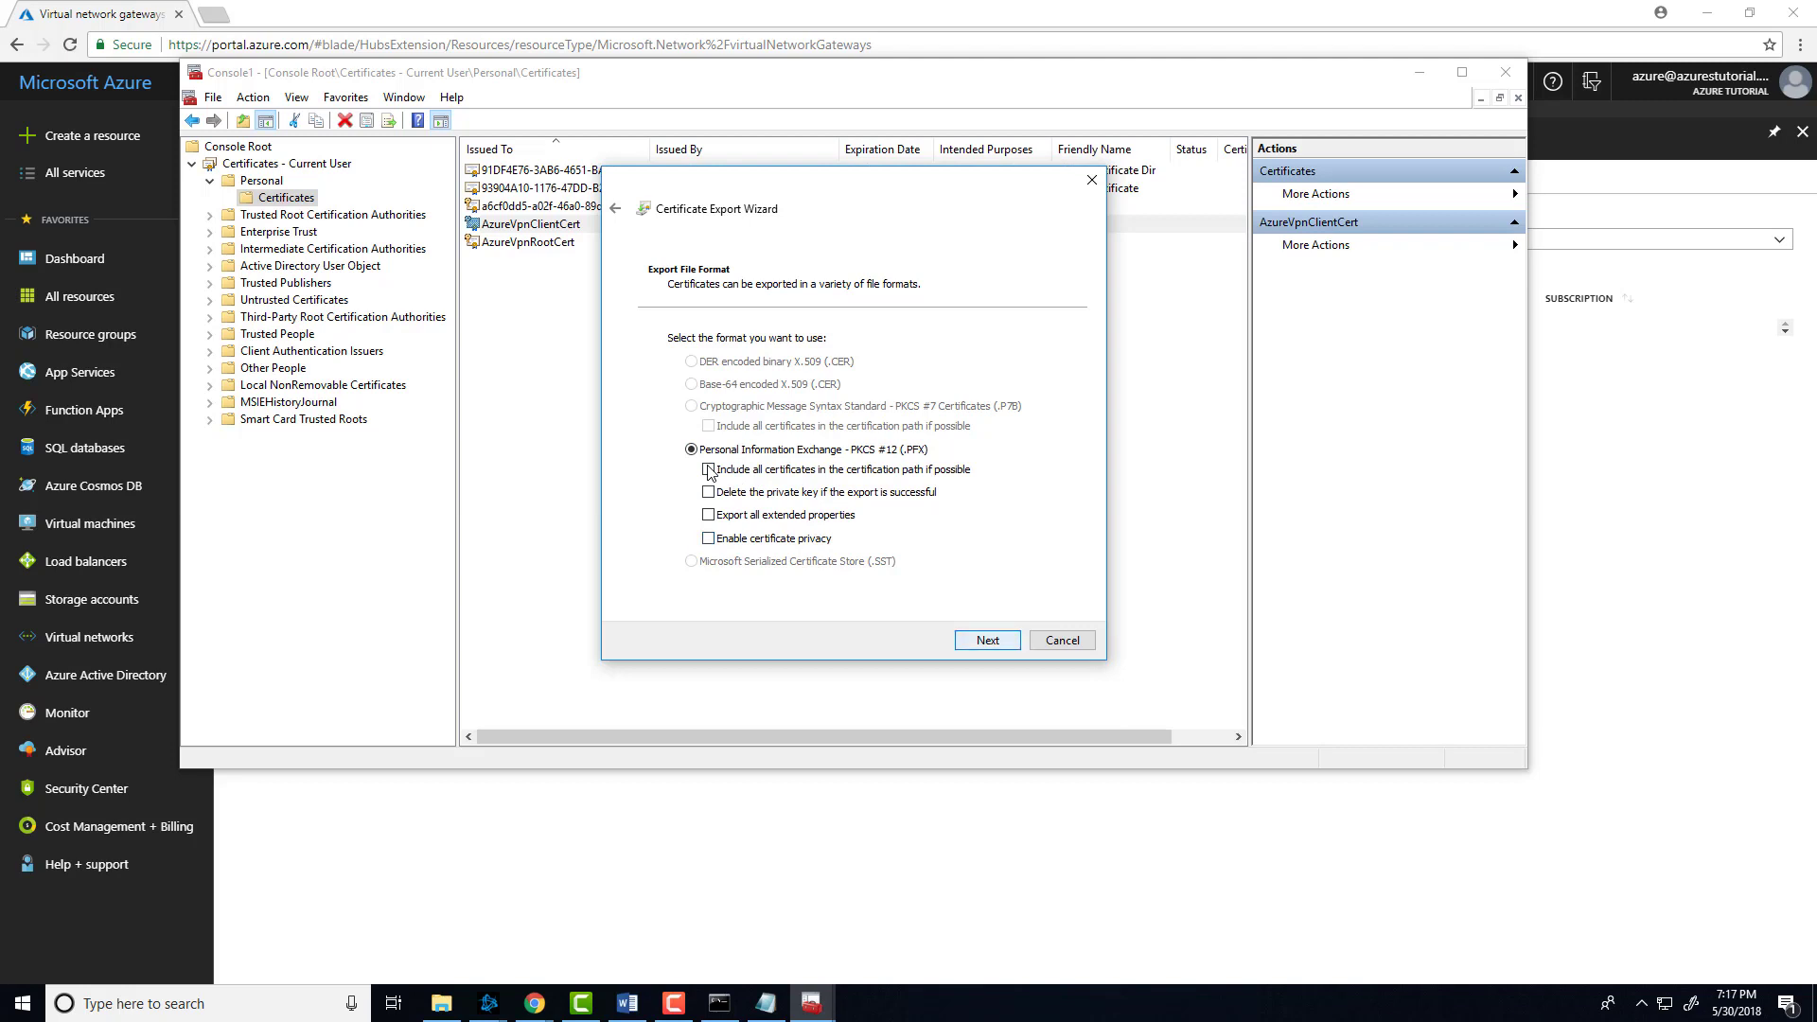
key("Return")
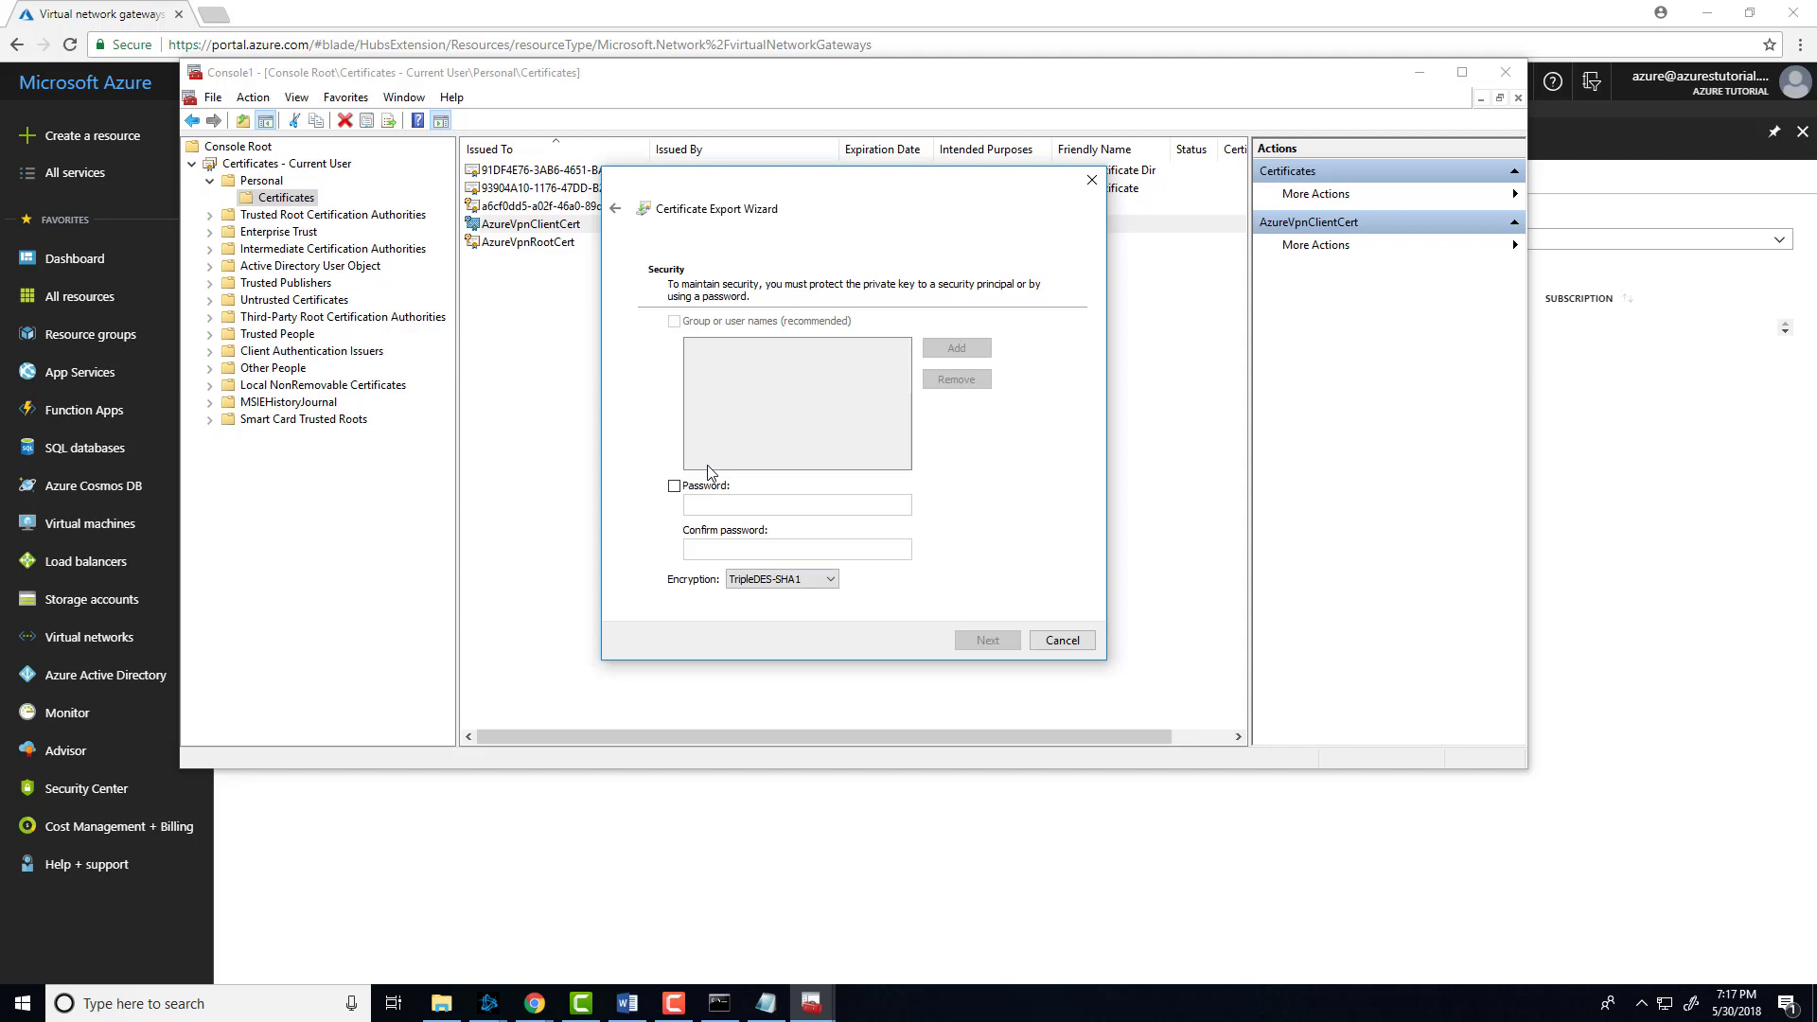
Step: Protect the exported private key with a password, entering and confirming the export password
key("space")
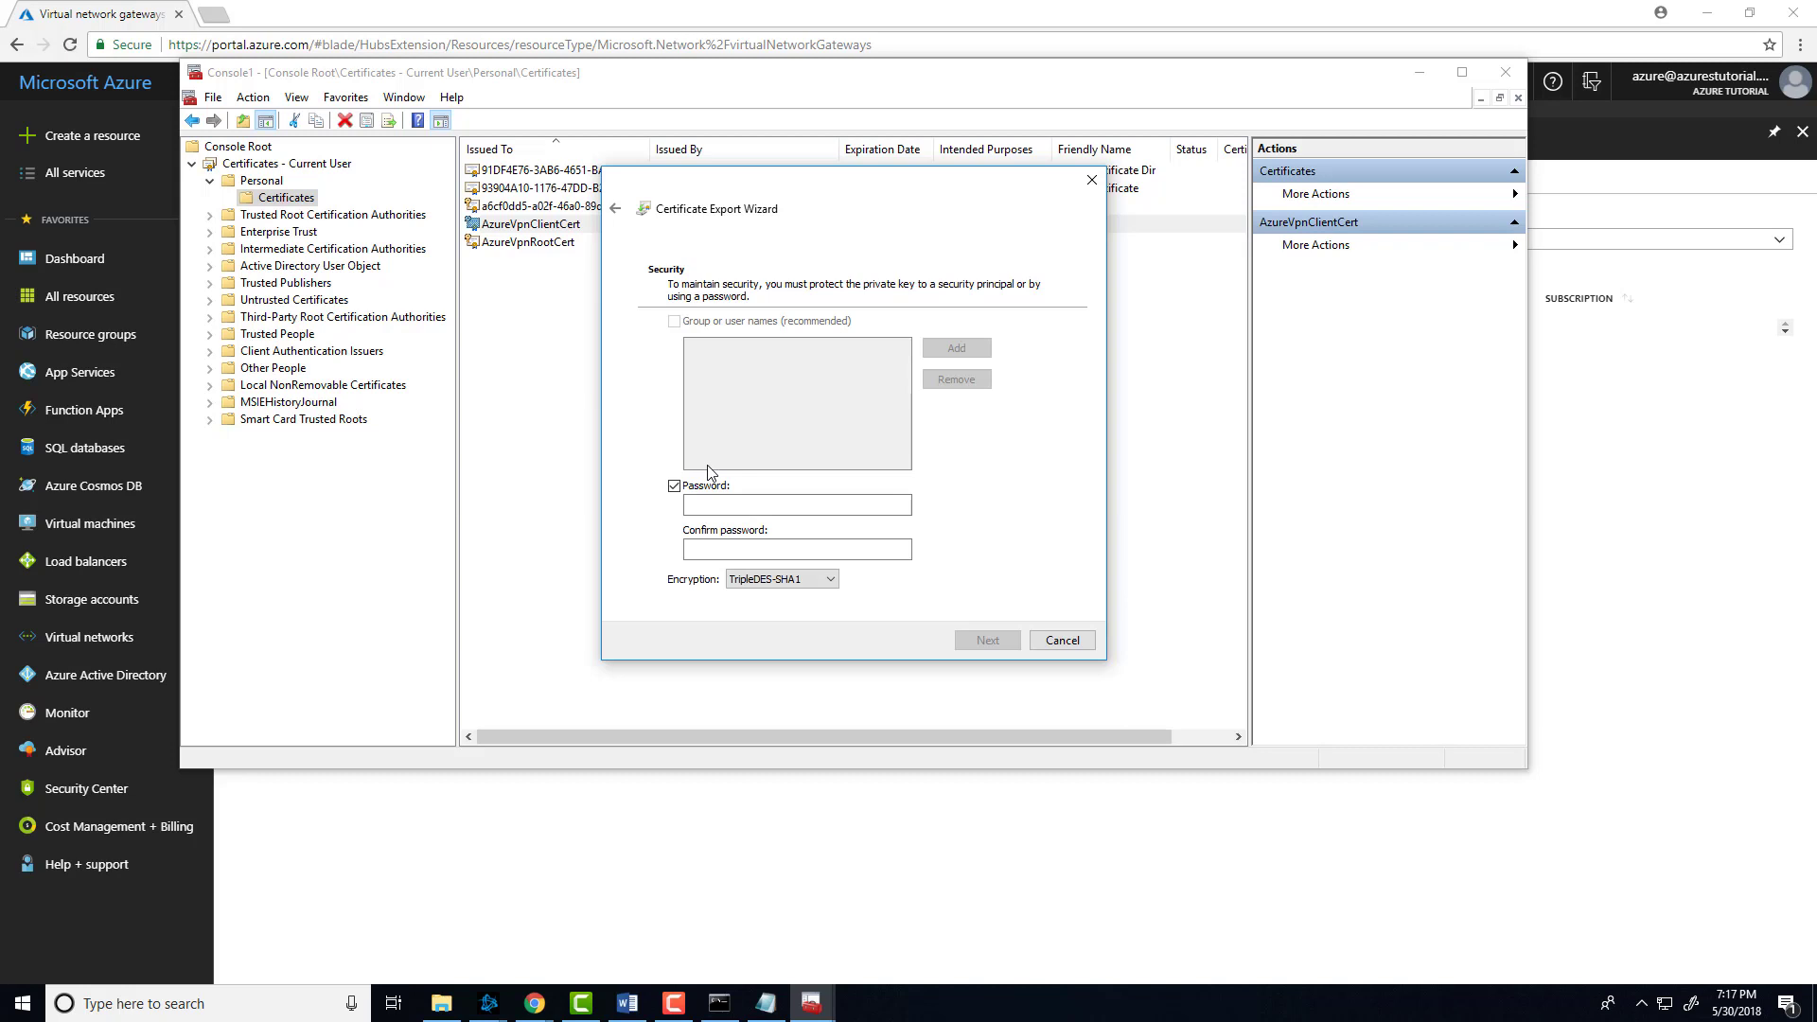
key("Tab")
type("•••••••••••")
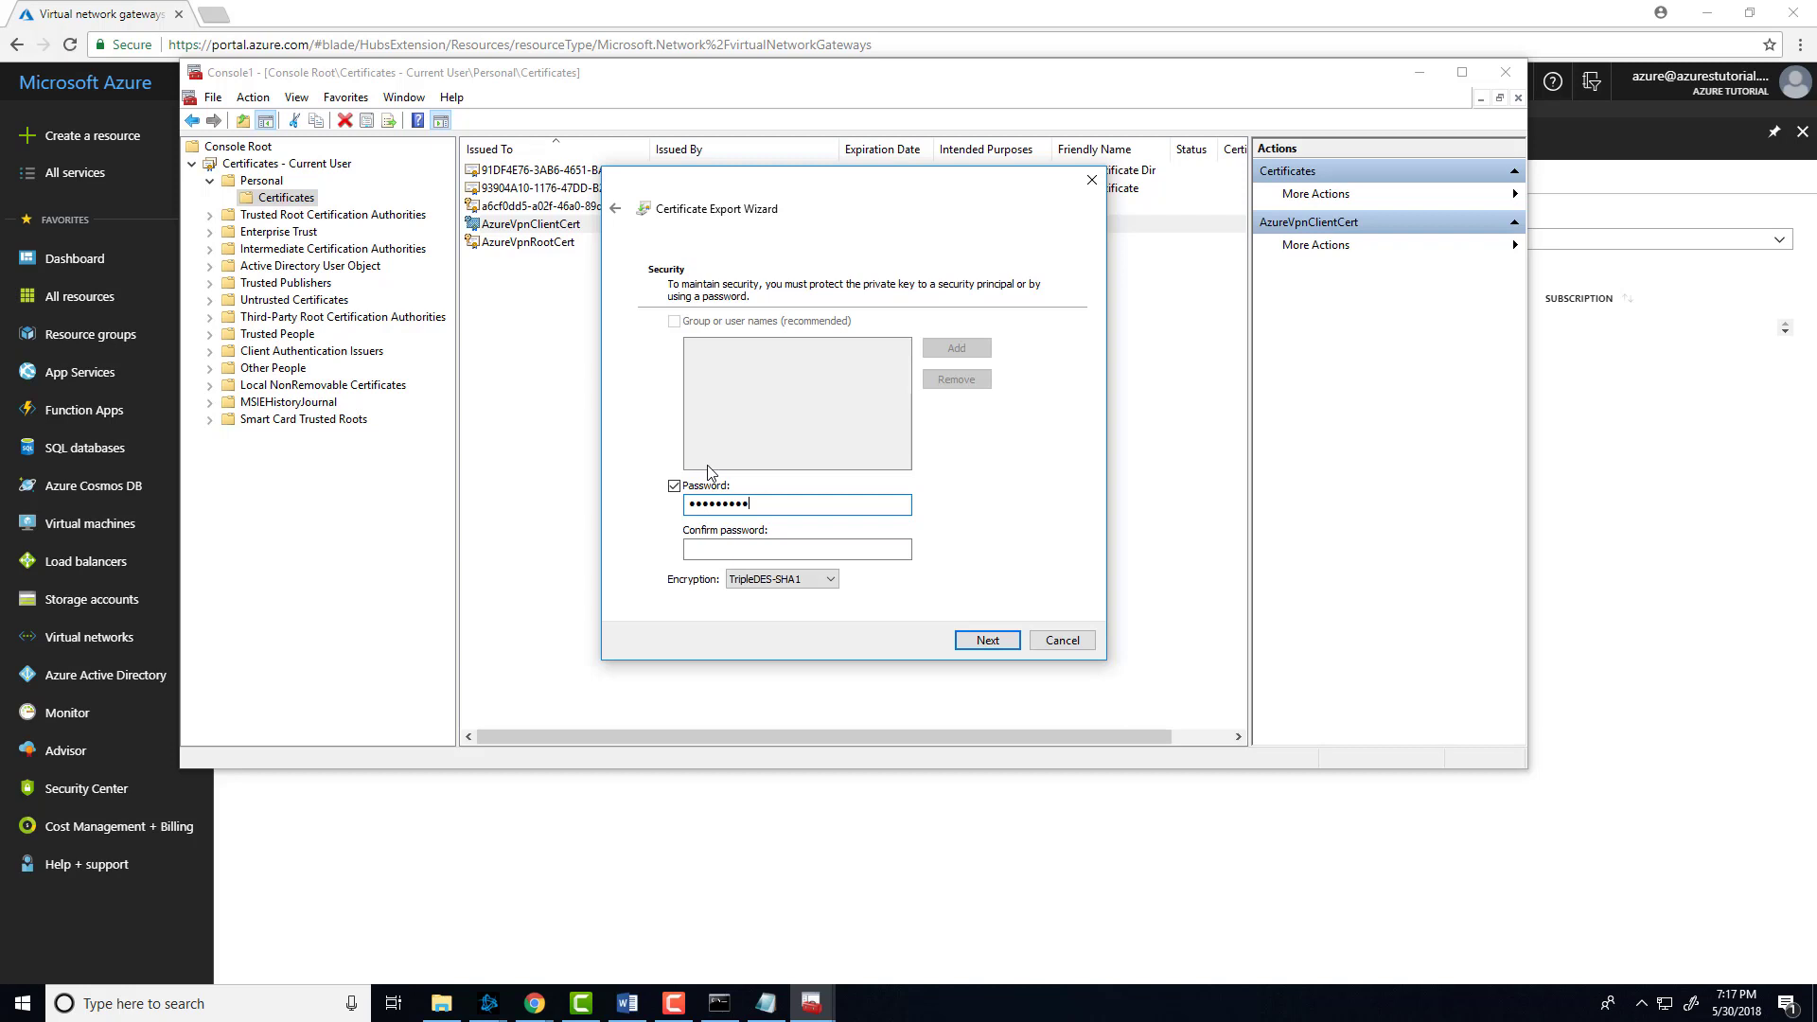
key("Tab")
type("•••••••")
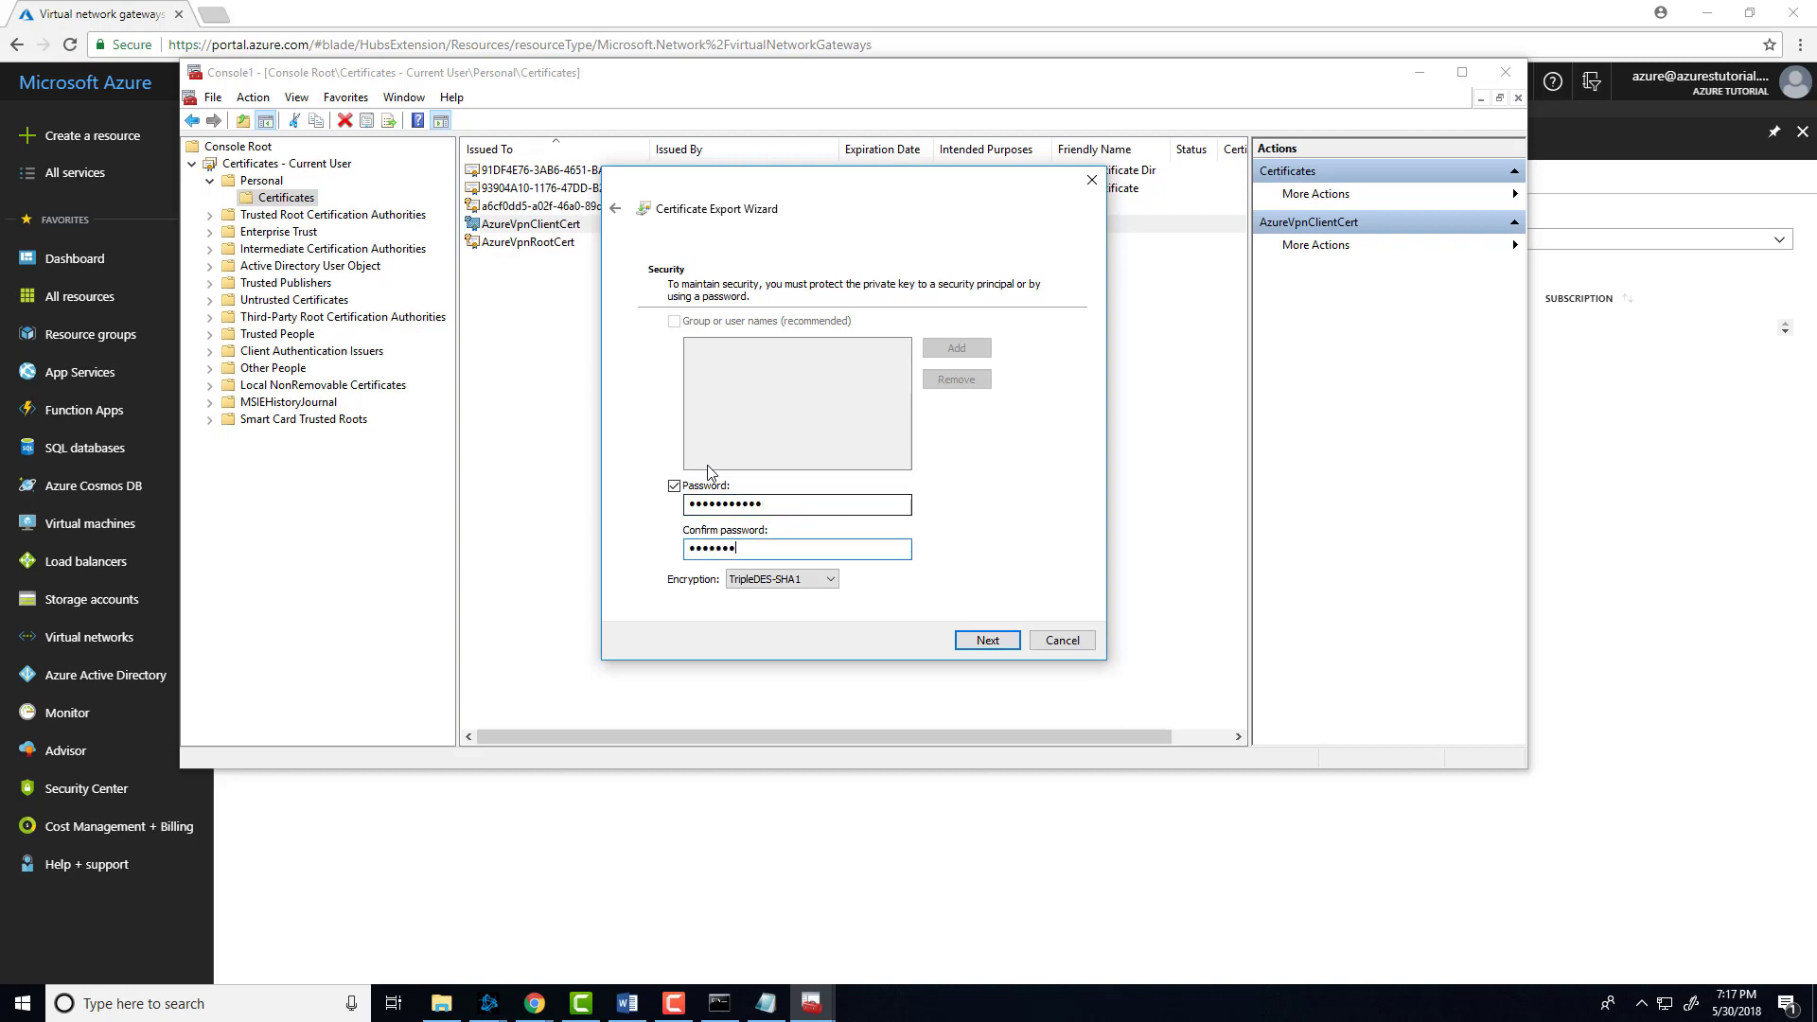
type("•••")
key("shift+Tab")
type("•••••••••")
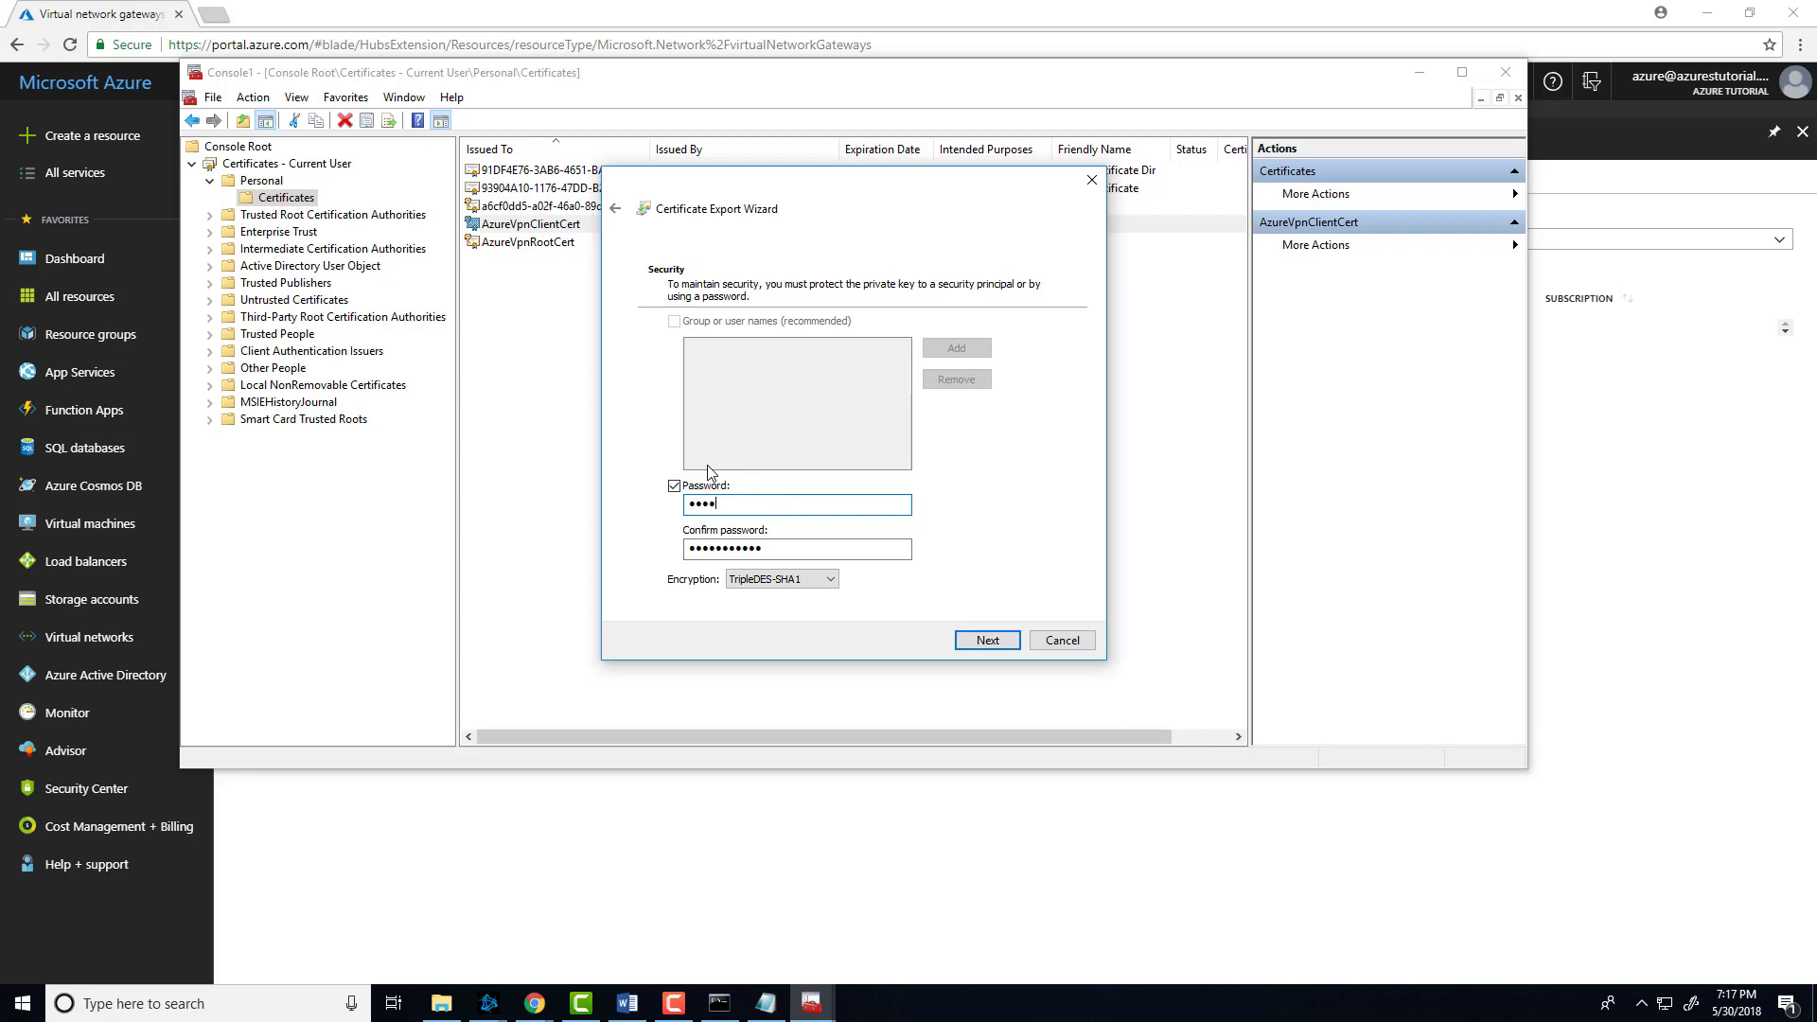
type("••")
key("Return")
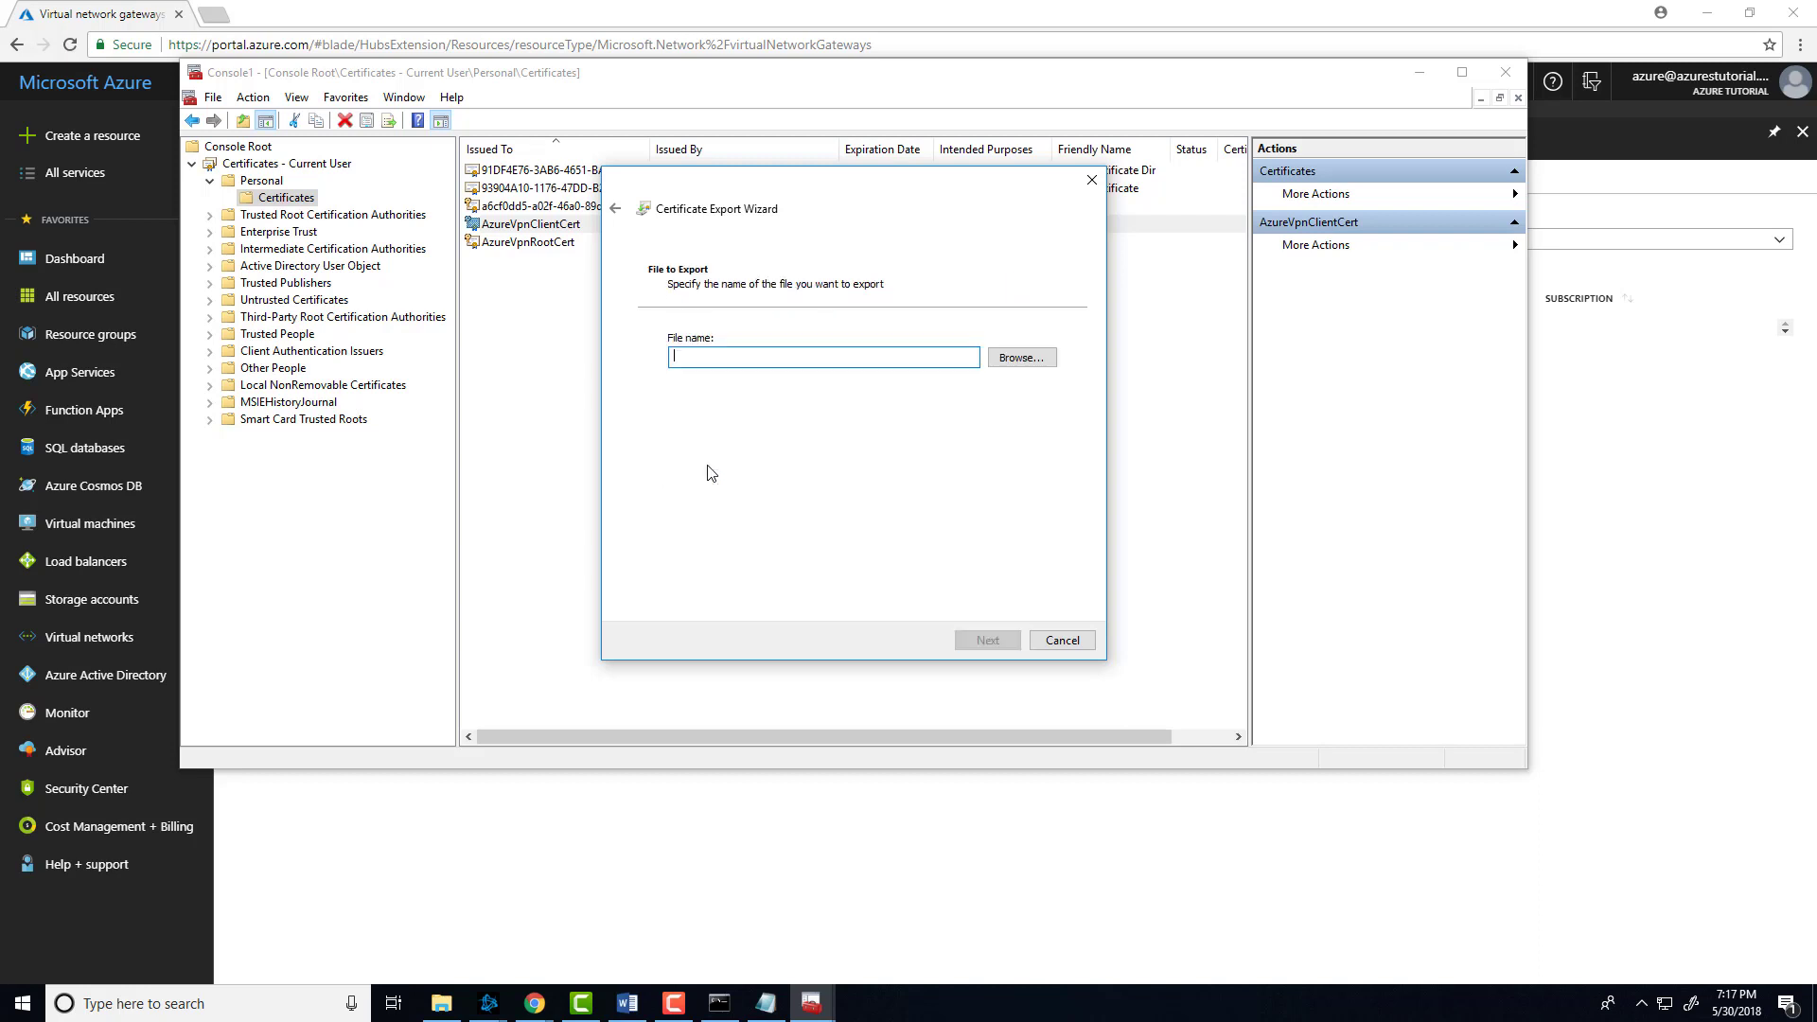
Step: Name the export file AzureVpnClientCert.cer in C:\temp and finish exporting the client certificate
key("Tab")
key("Return")
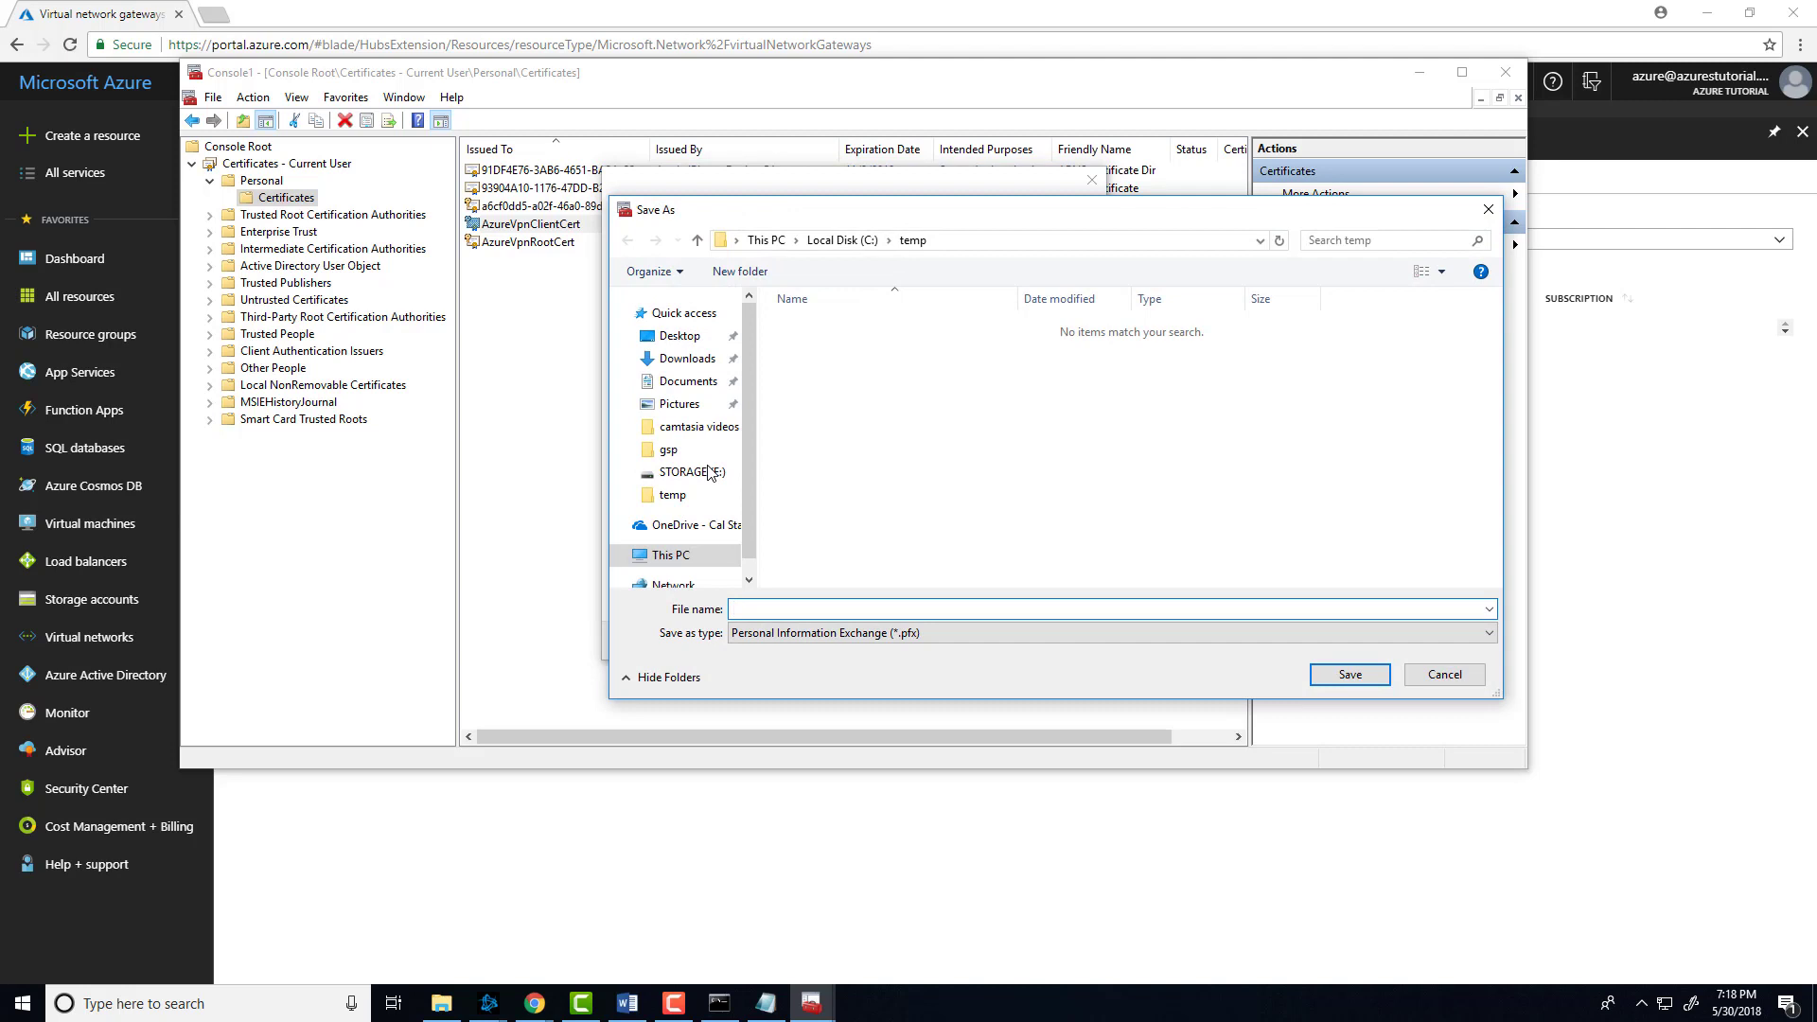
type("Azure")
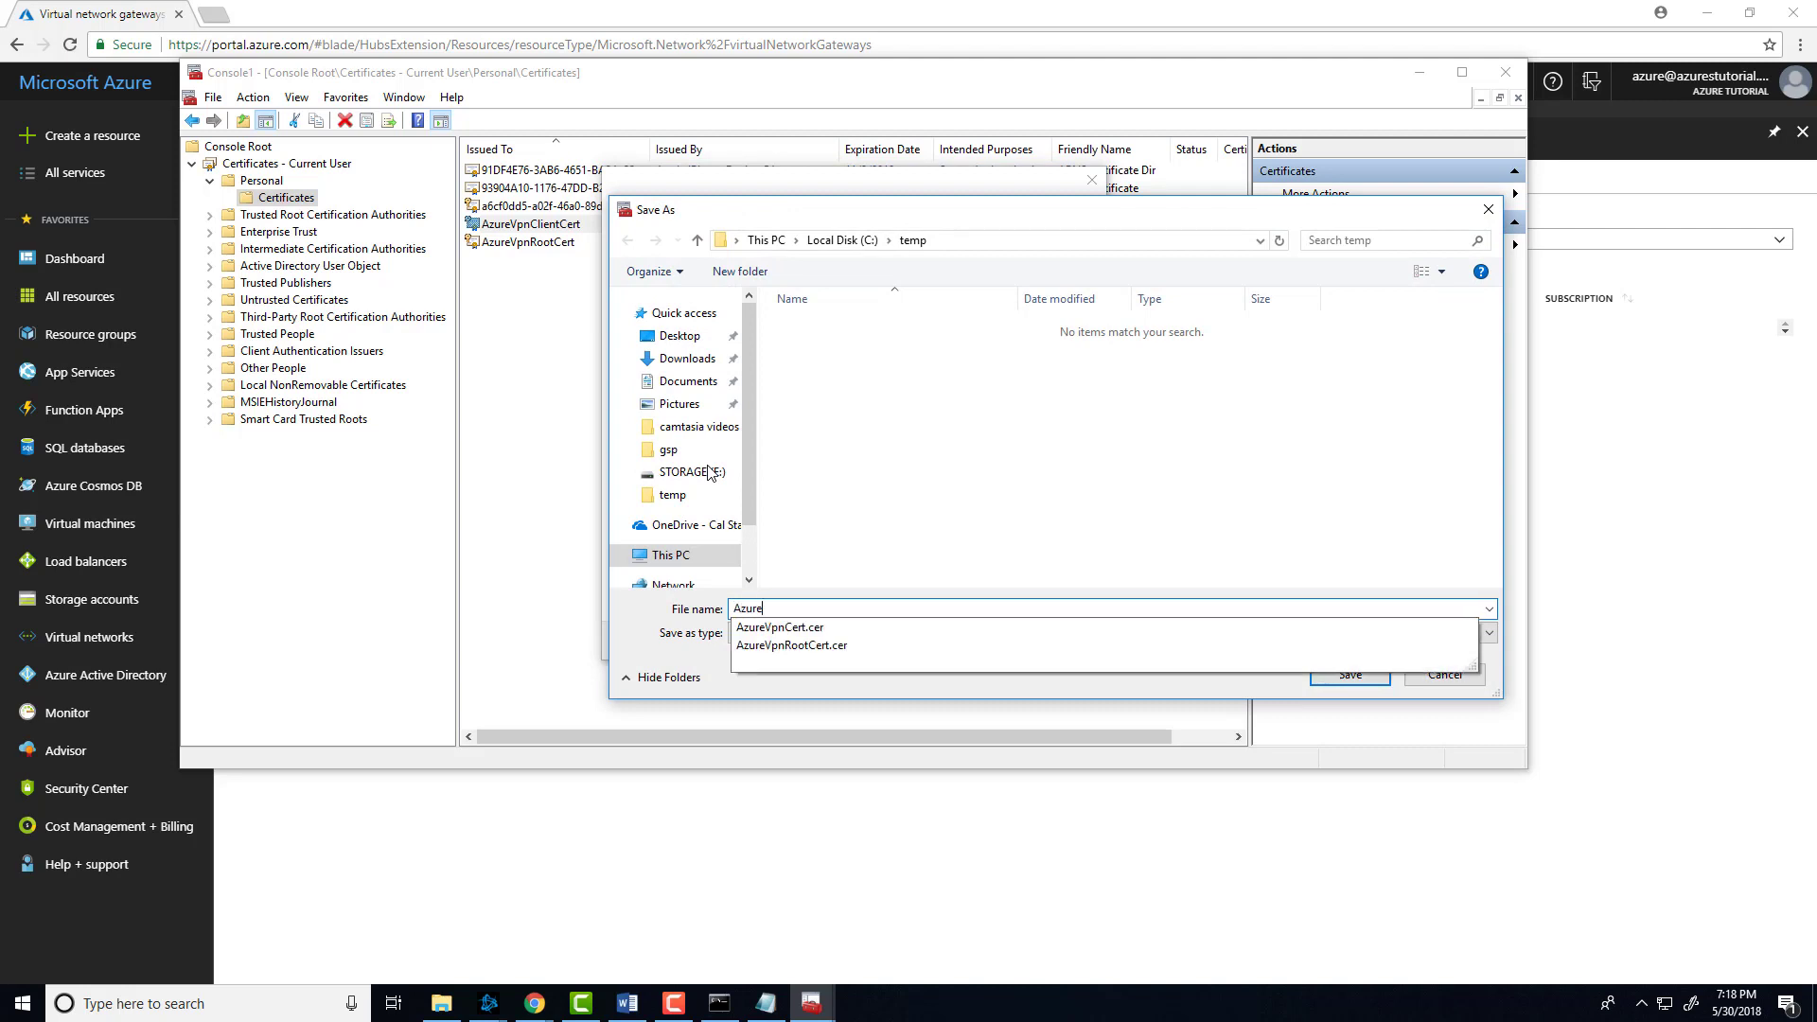
key("Down")
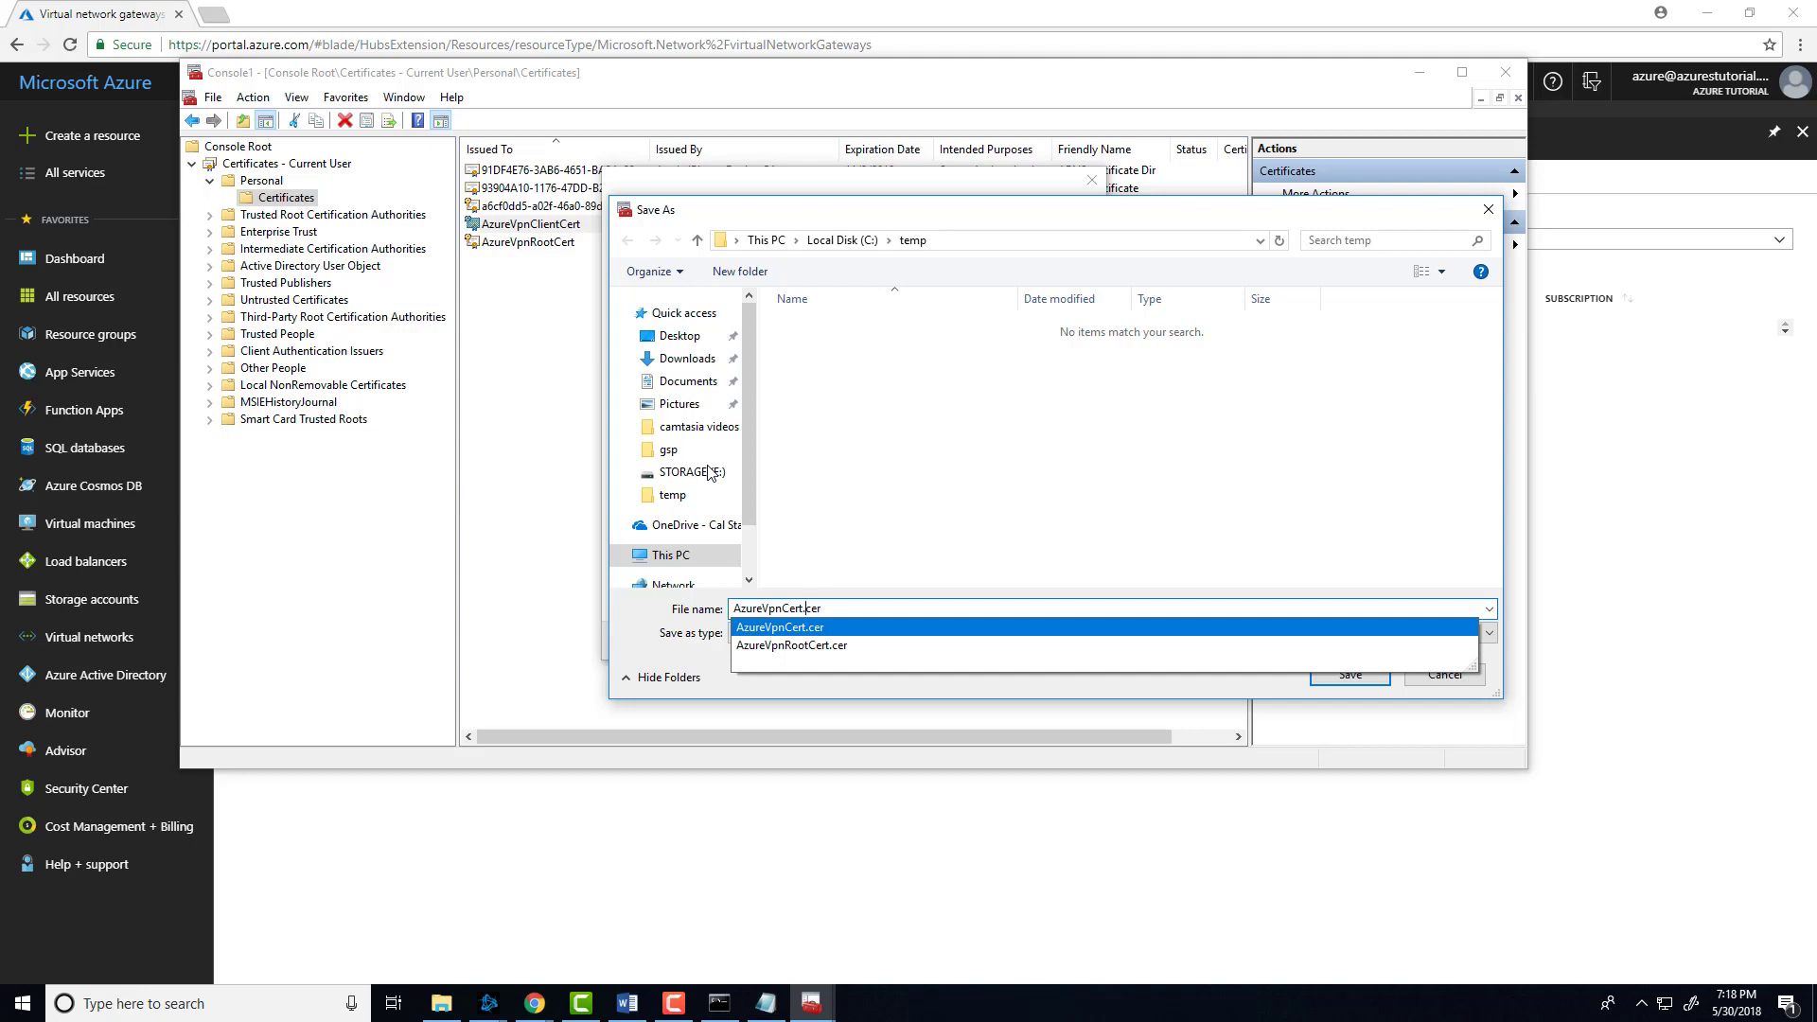
key("Left")
key("Left")
key("Left")
key("Left")
key("Left")
key("Left")
key("Left")
key("Left")
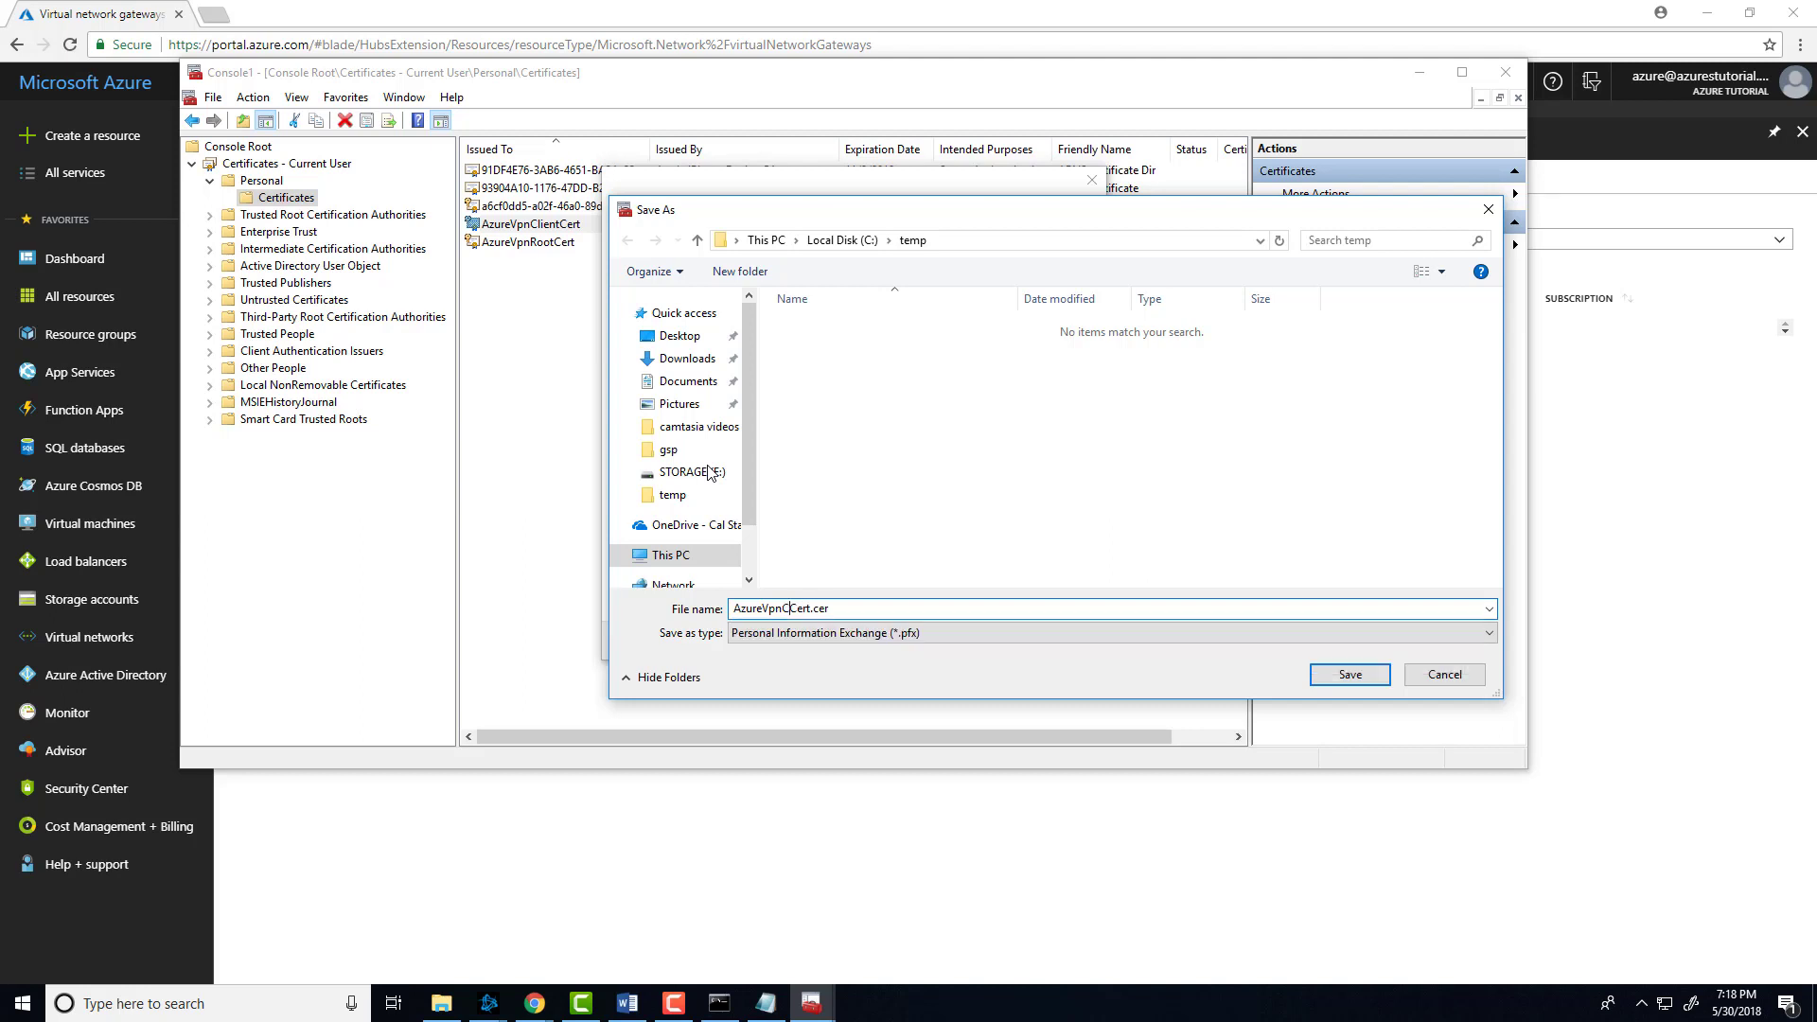
type("Client")
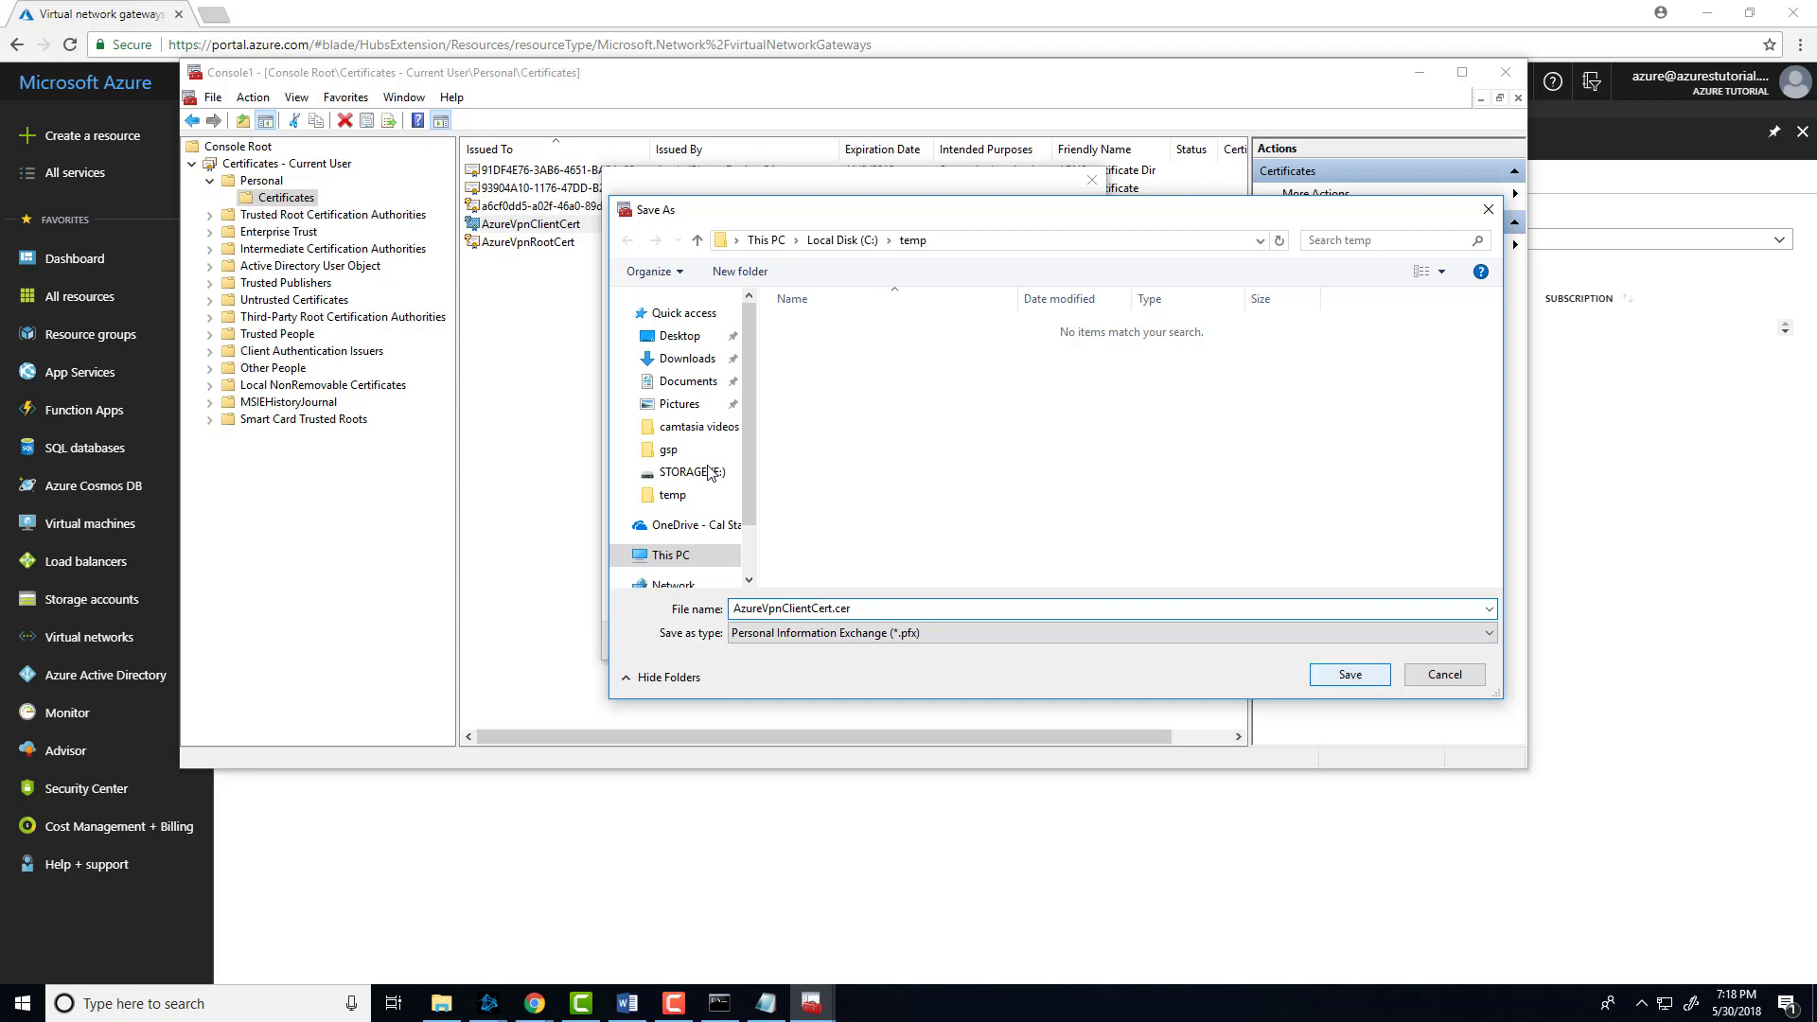
key("Return")
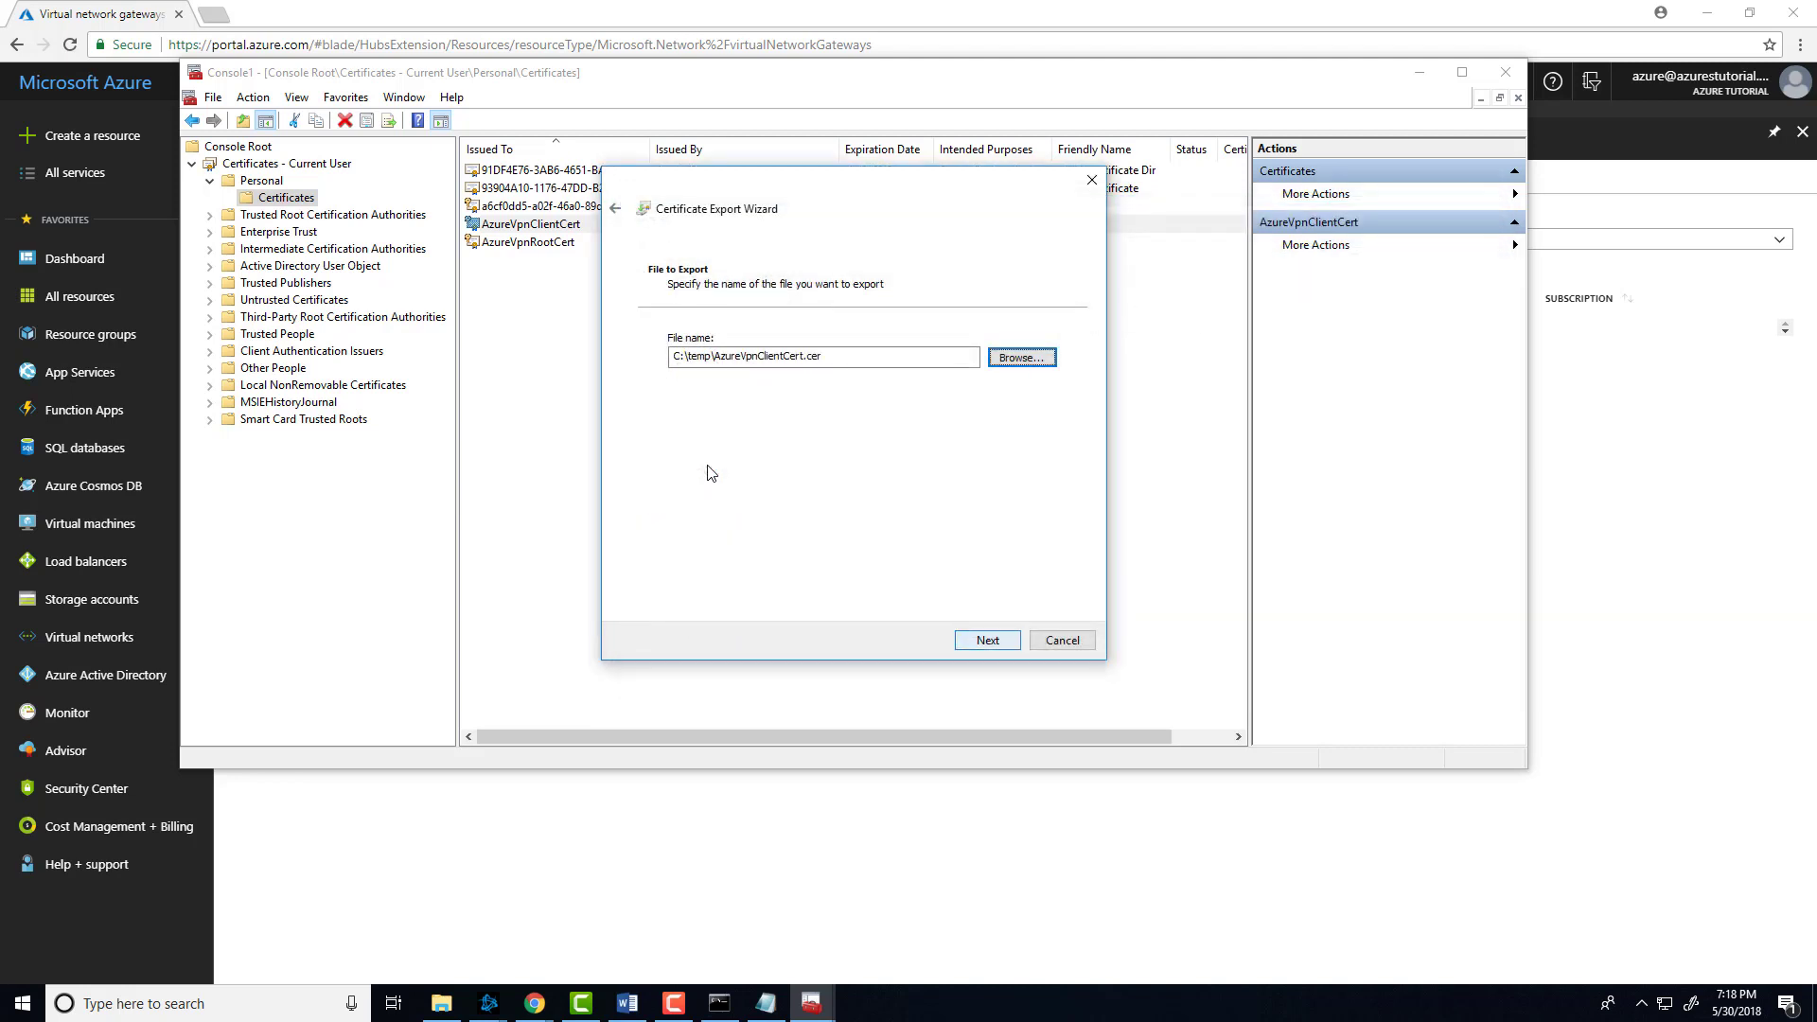
key("Return")
key("Return")
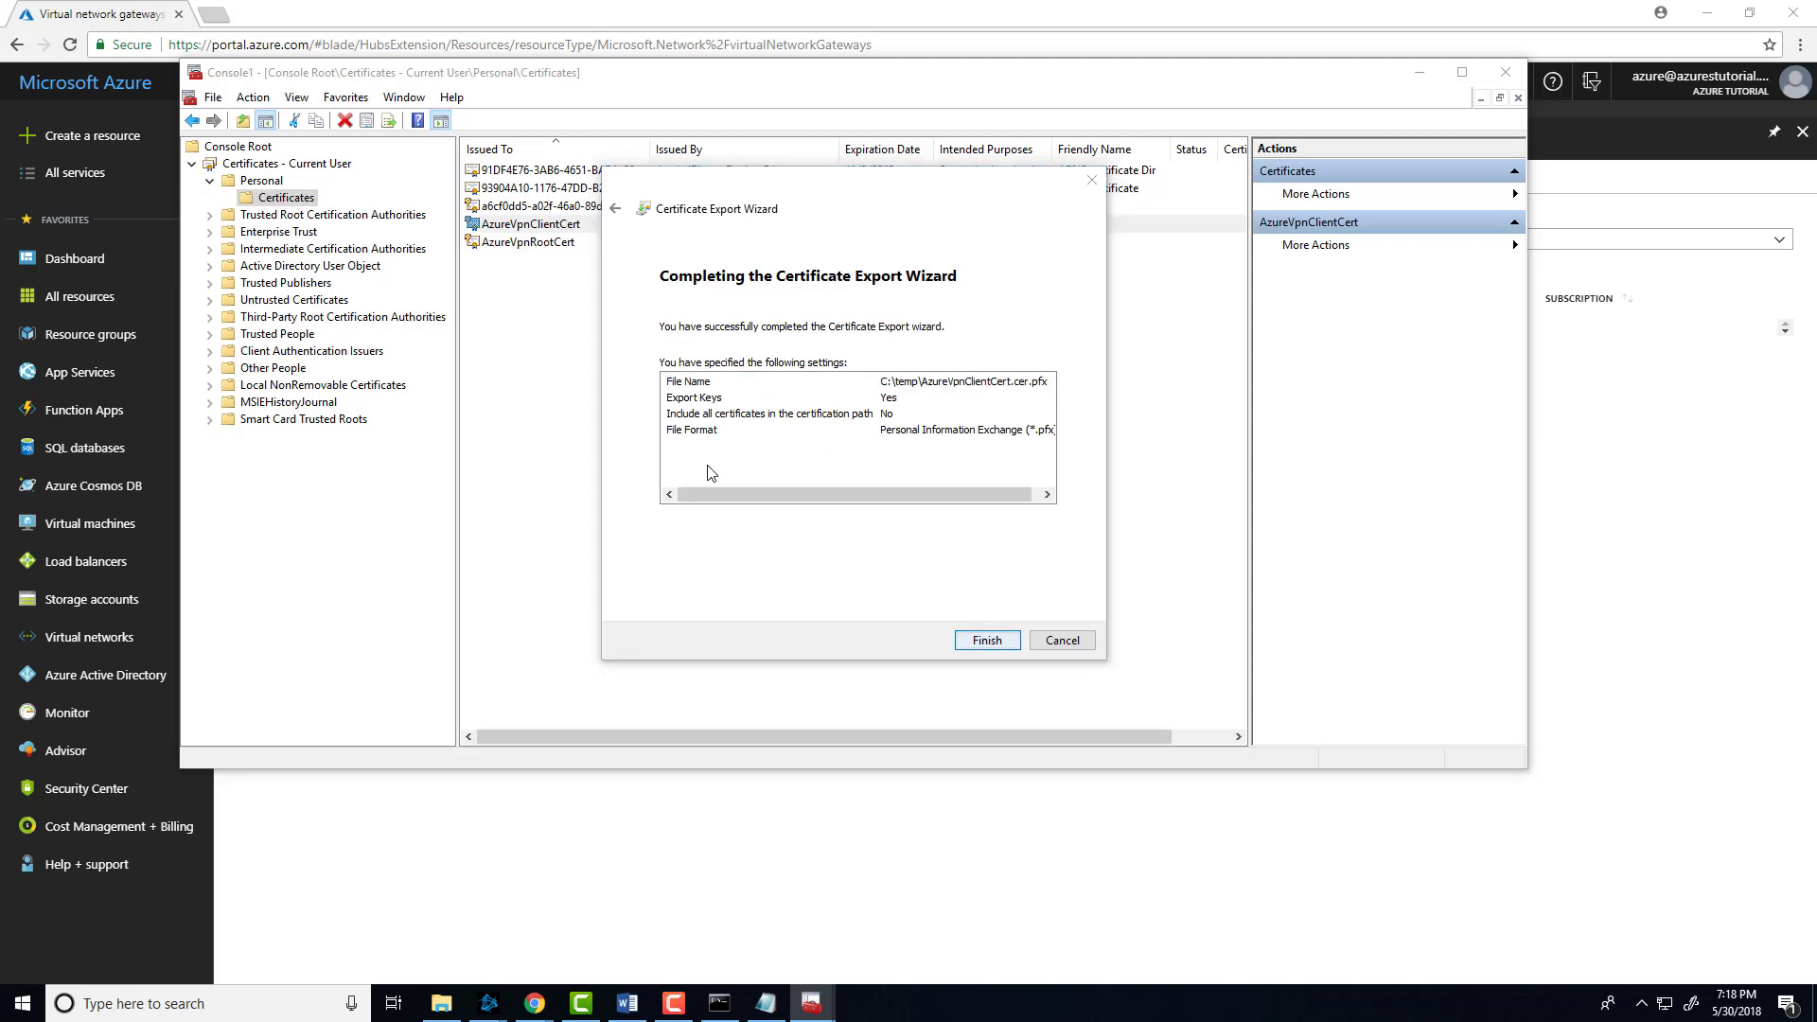
key("Return")
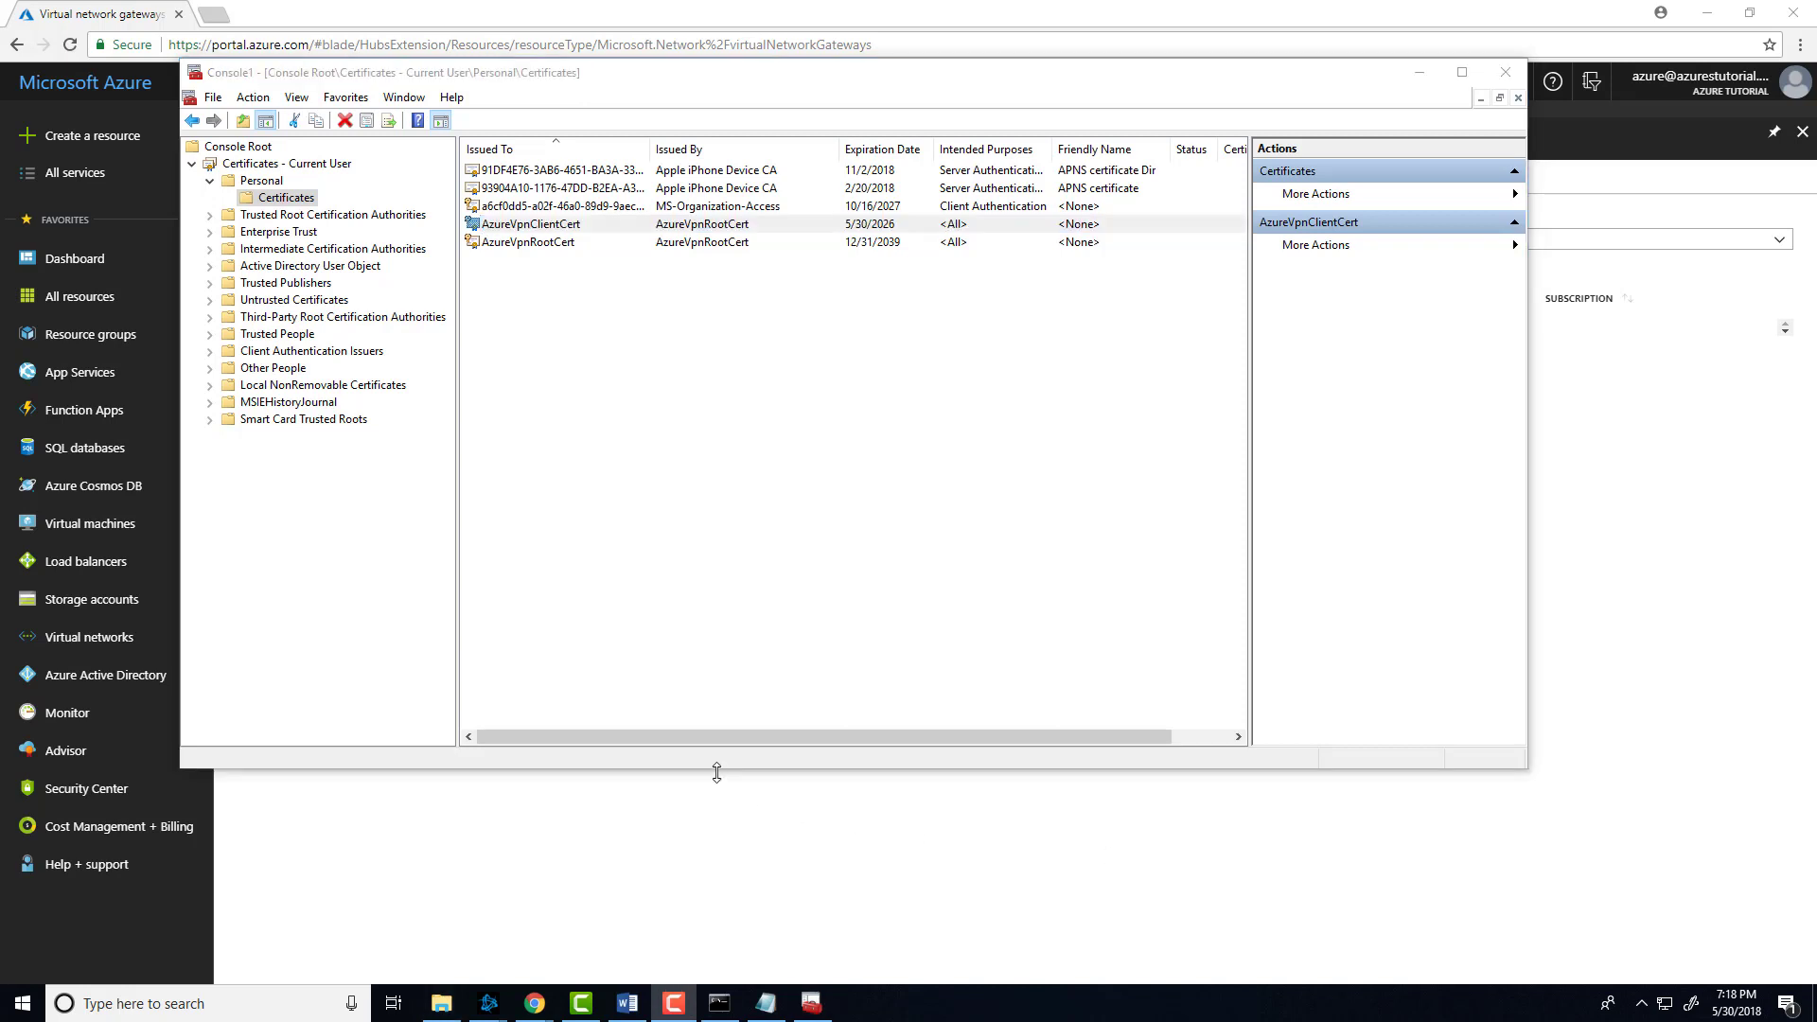
Step: Open the C:\temp folder in File Explorer and check the exported client certificate file
key("super+r")
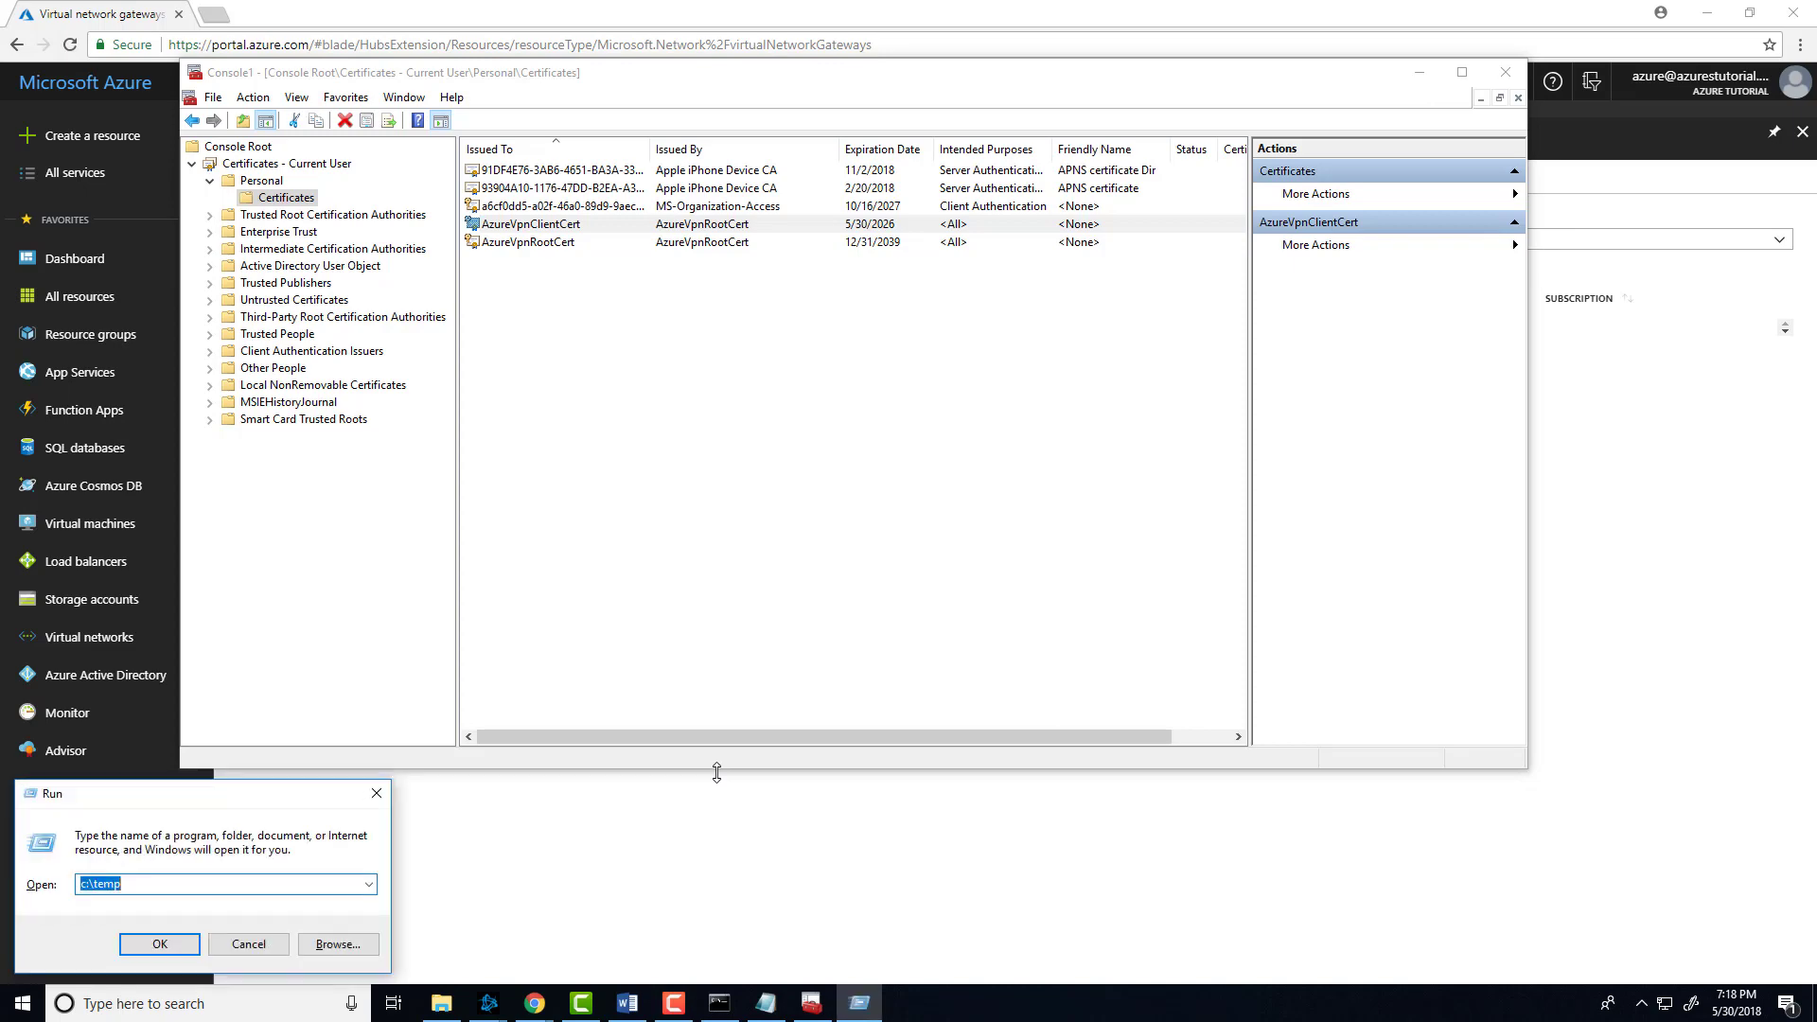
key("Return")
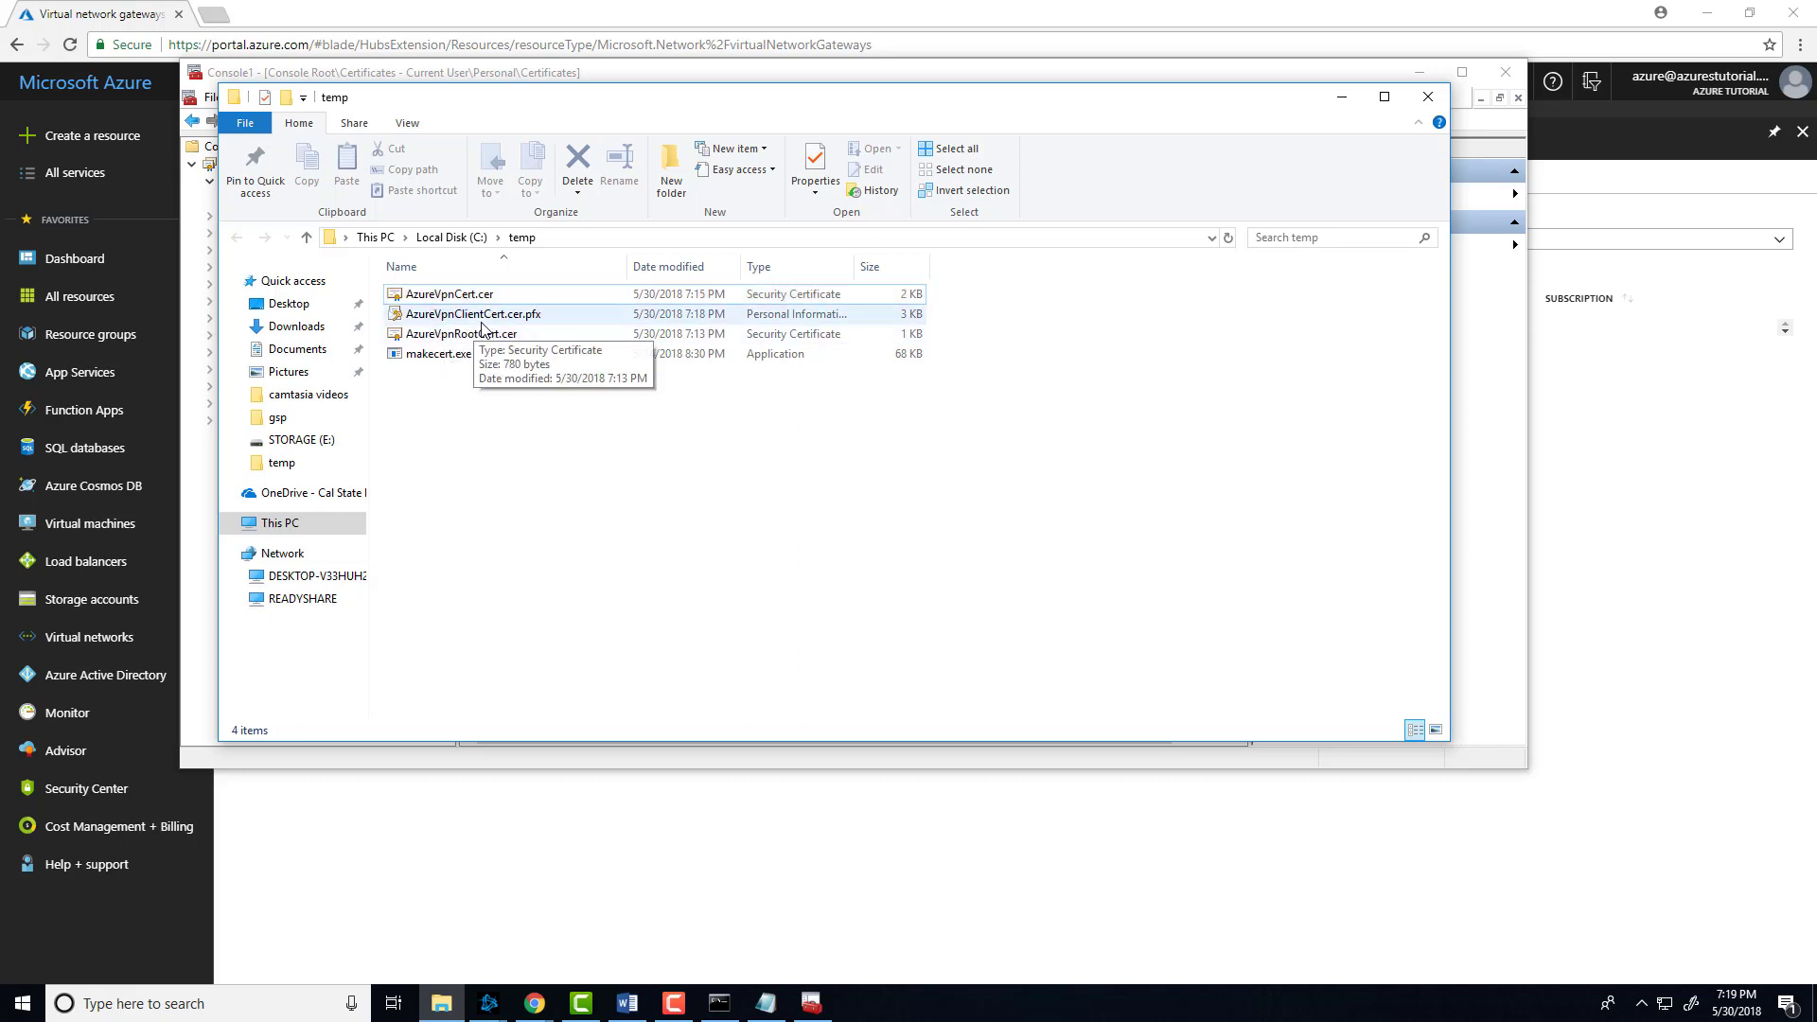
left_click(478, 320)
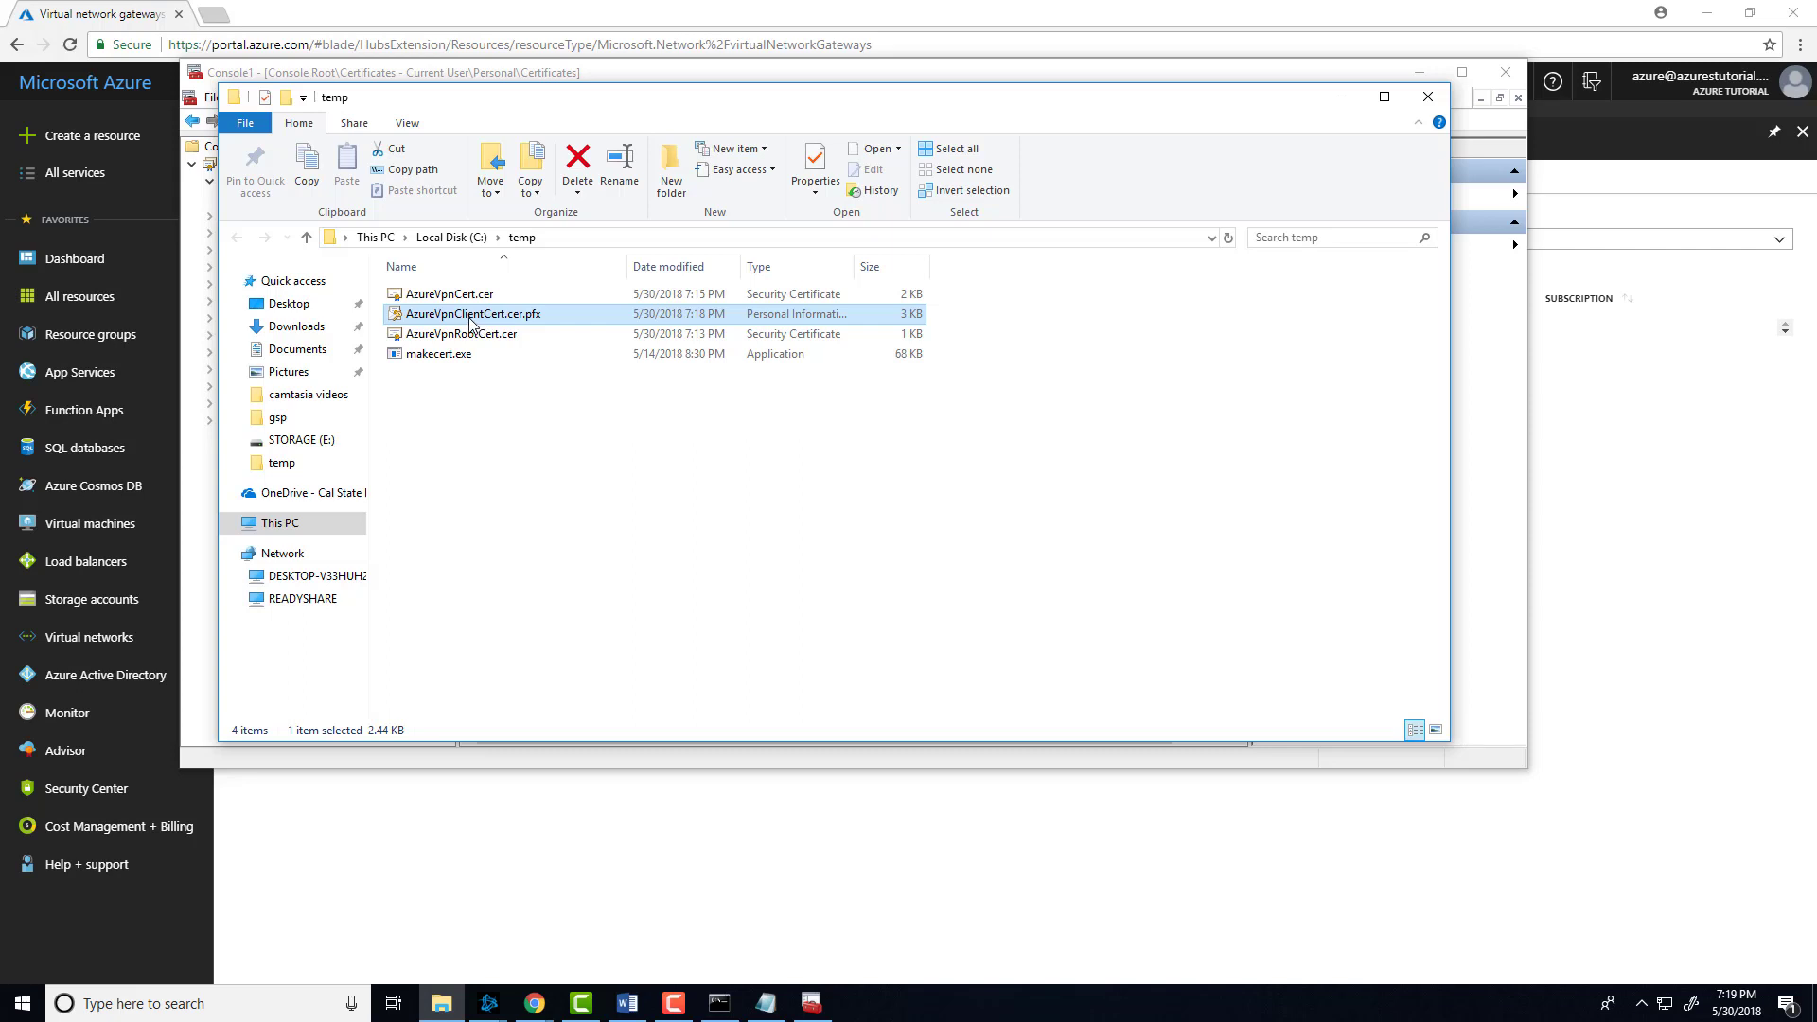
Step: Switch back to the Azure portal, refresh the list of virtual network gateways and open AzureVNGateway
left_click(1119, 850)
left_click(1397, 83)
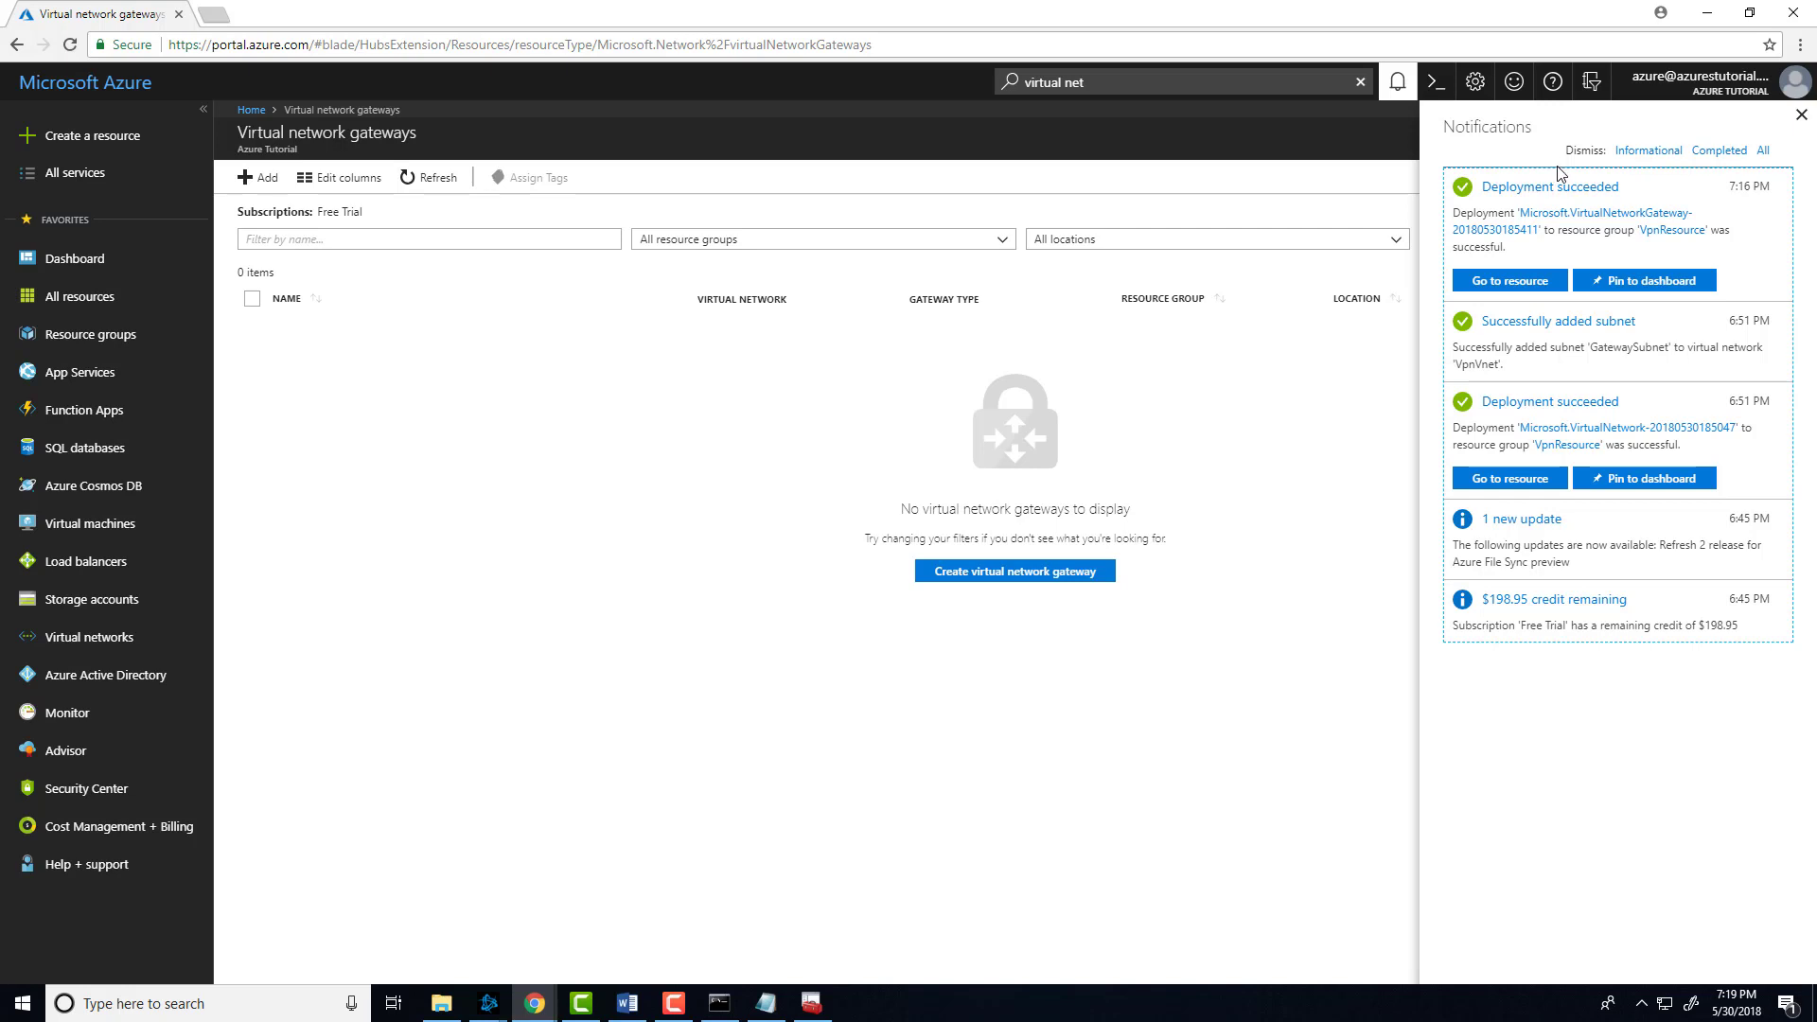
left_click(660, 433)
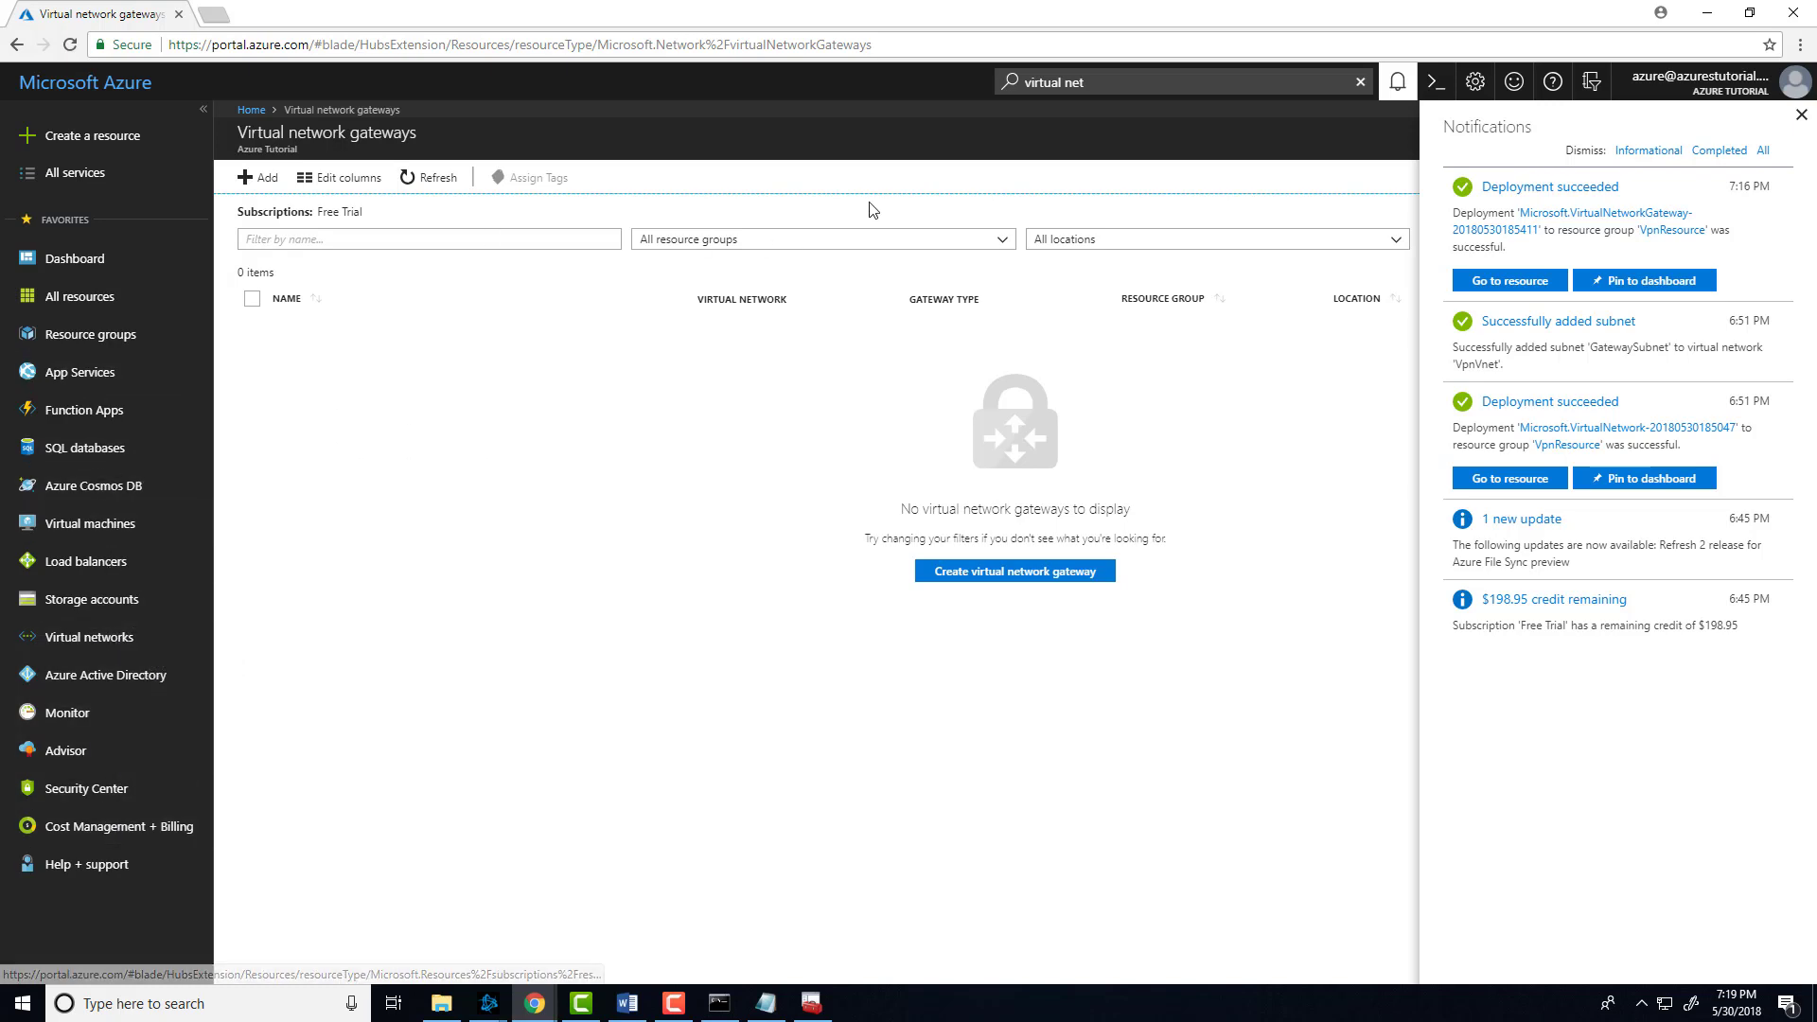
left_click(428, 178)
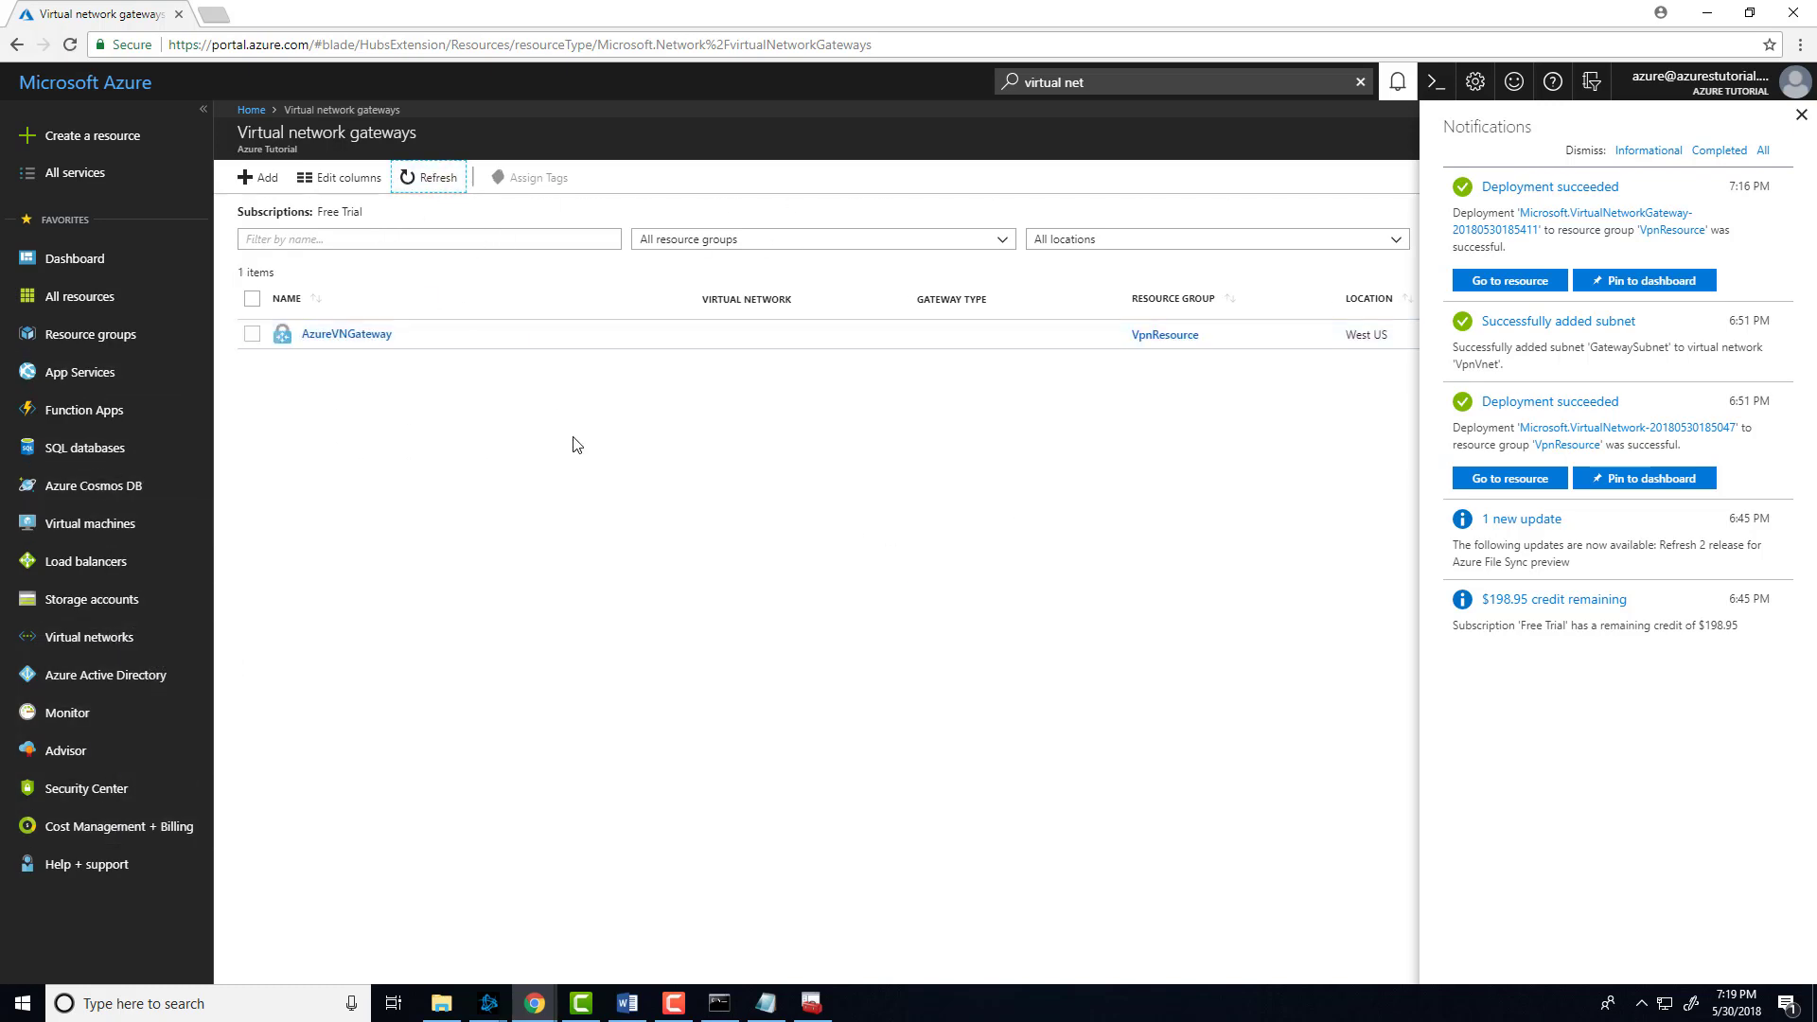
left_click(369, 342)
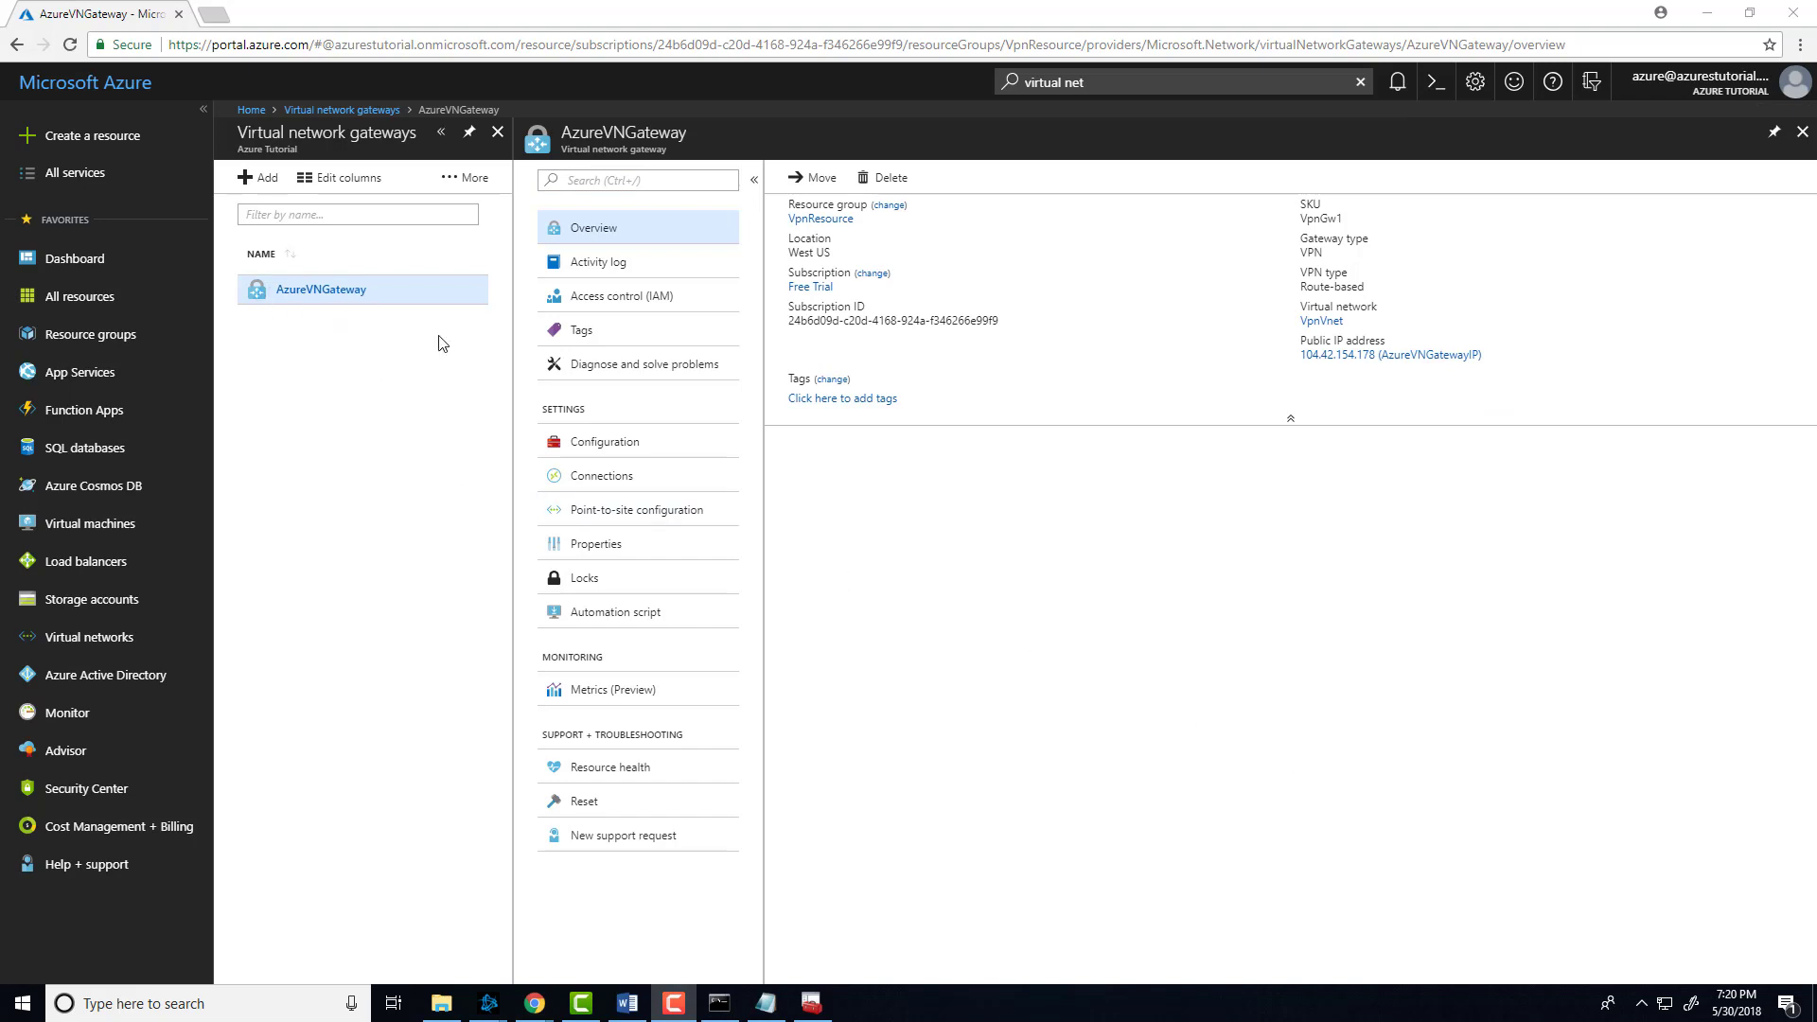
Step: Open the gateway's point-to-site configuration and start configuring it
left_click(623, 452)
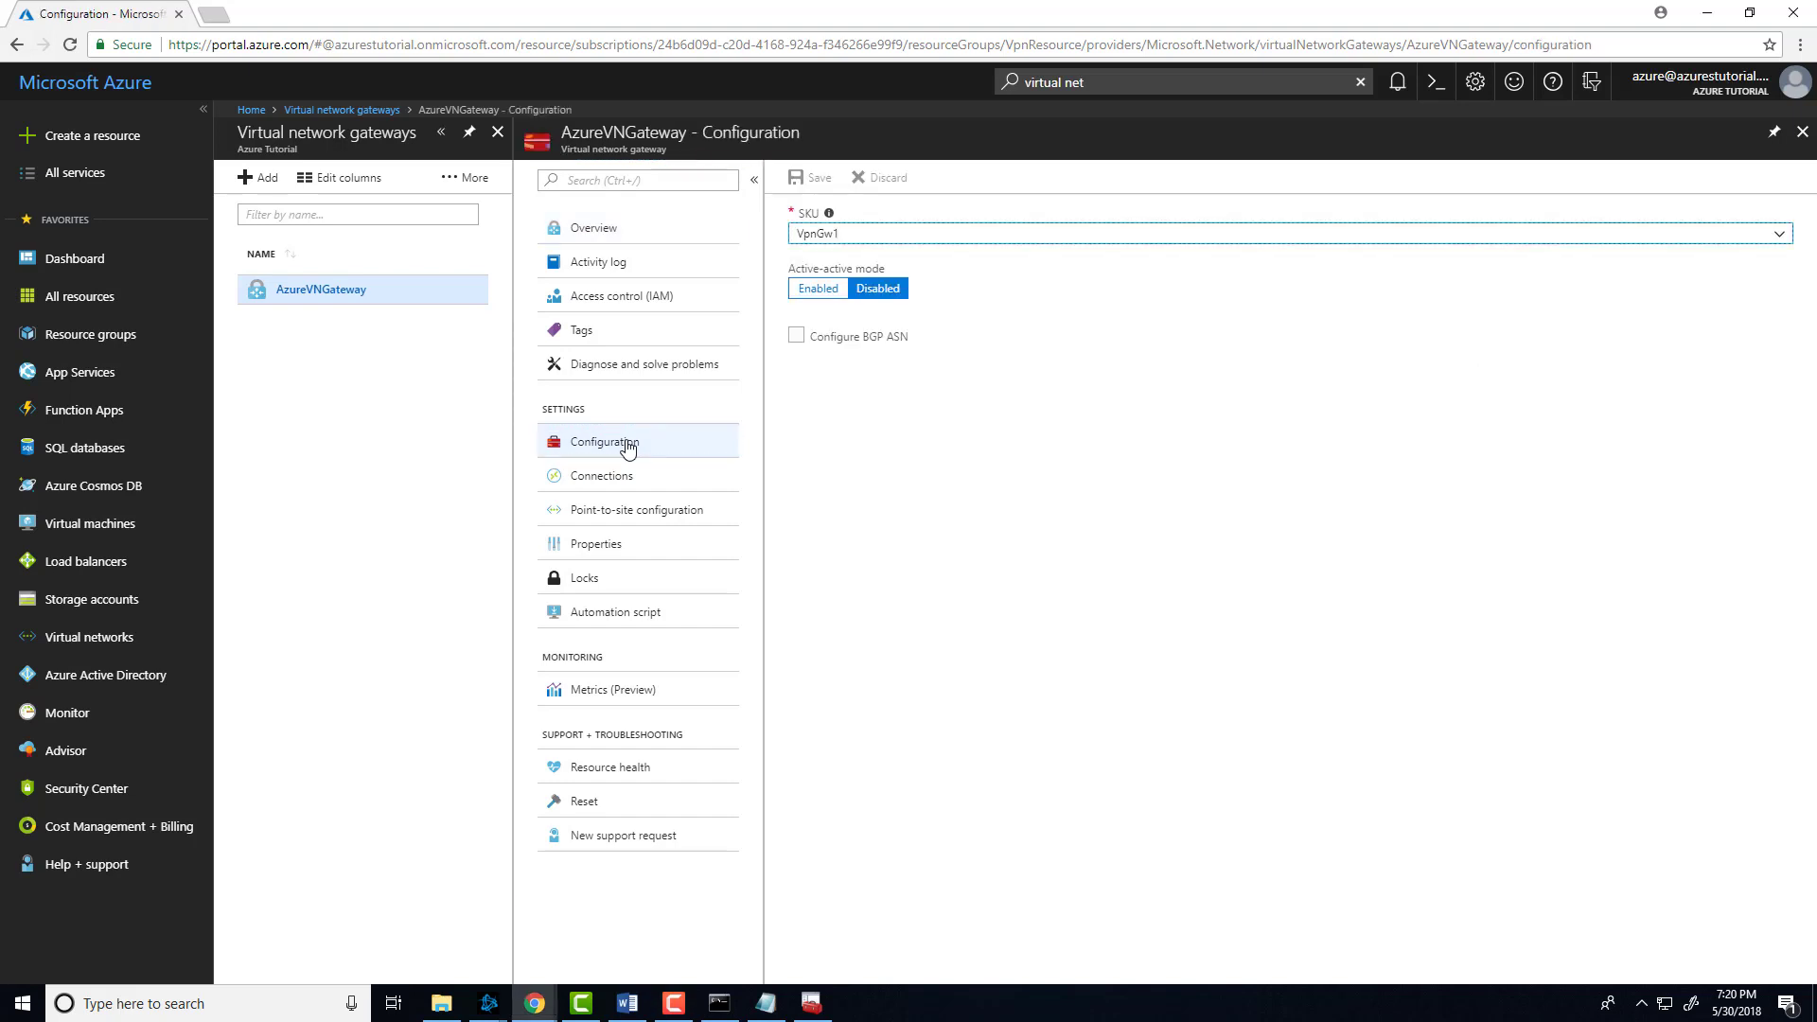
left_click(627, 478)
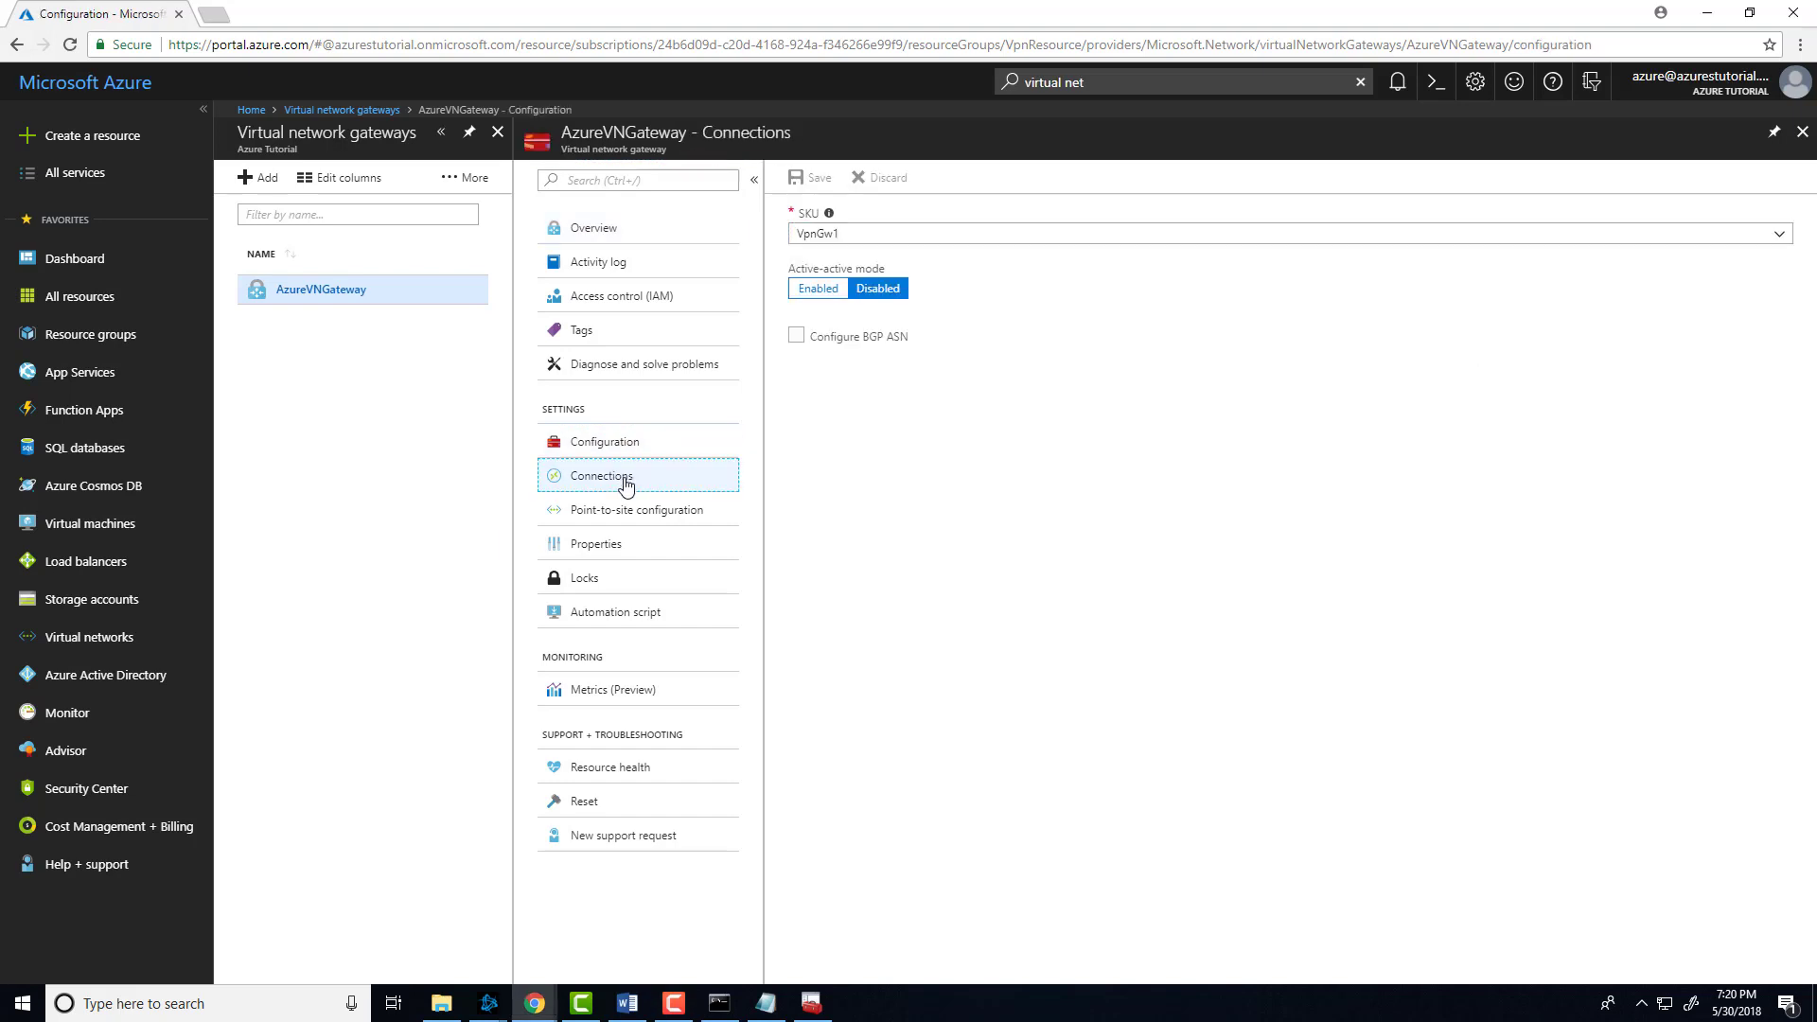
left_click(644, 512)
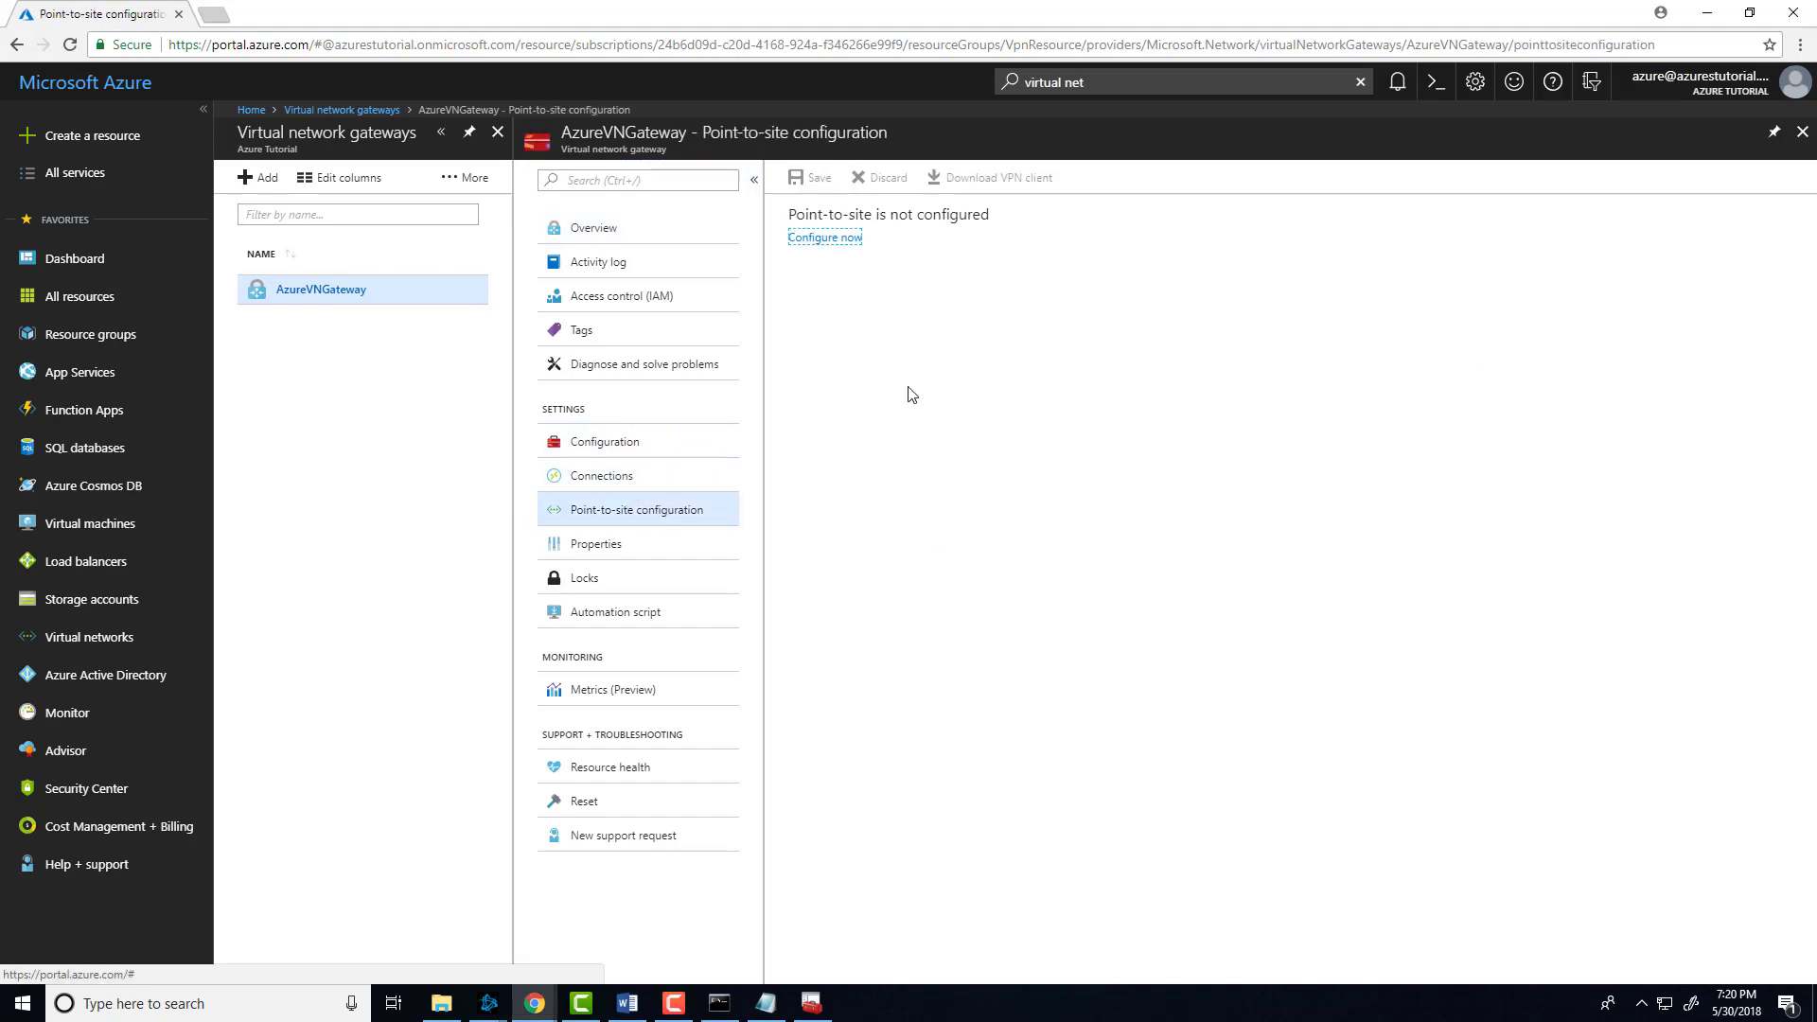
left_click(840, 240)
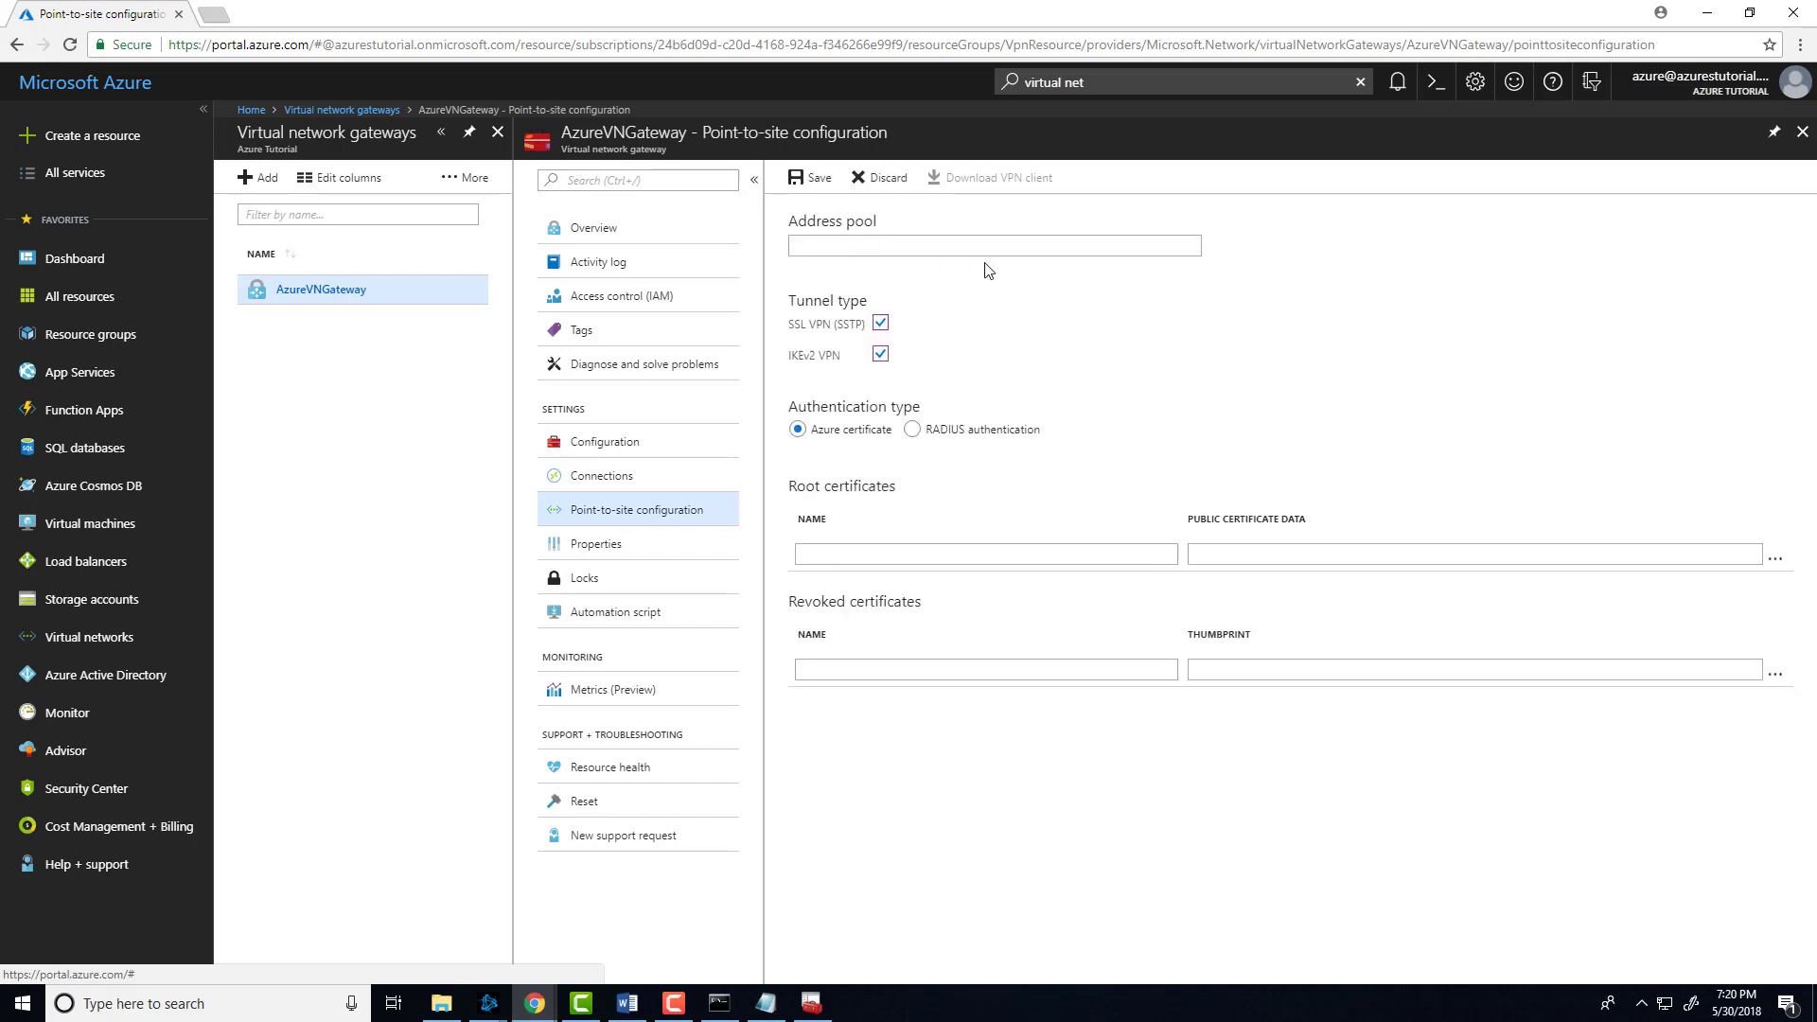
Step: Try to set the gateway's point-to-site address pool to 10.0.2.0/24
left_click(907, 249)
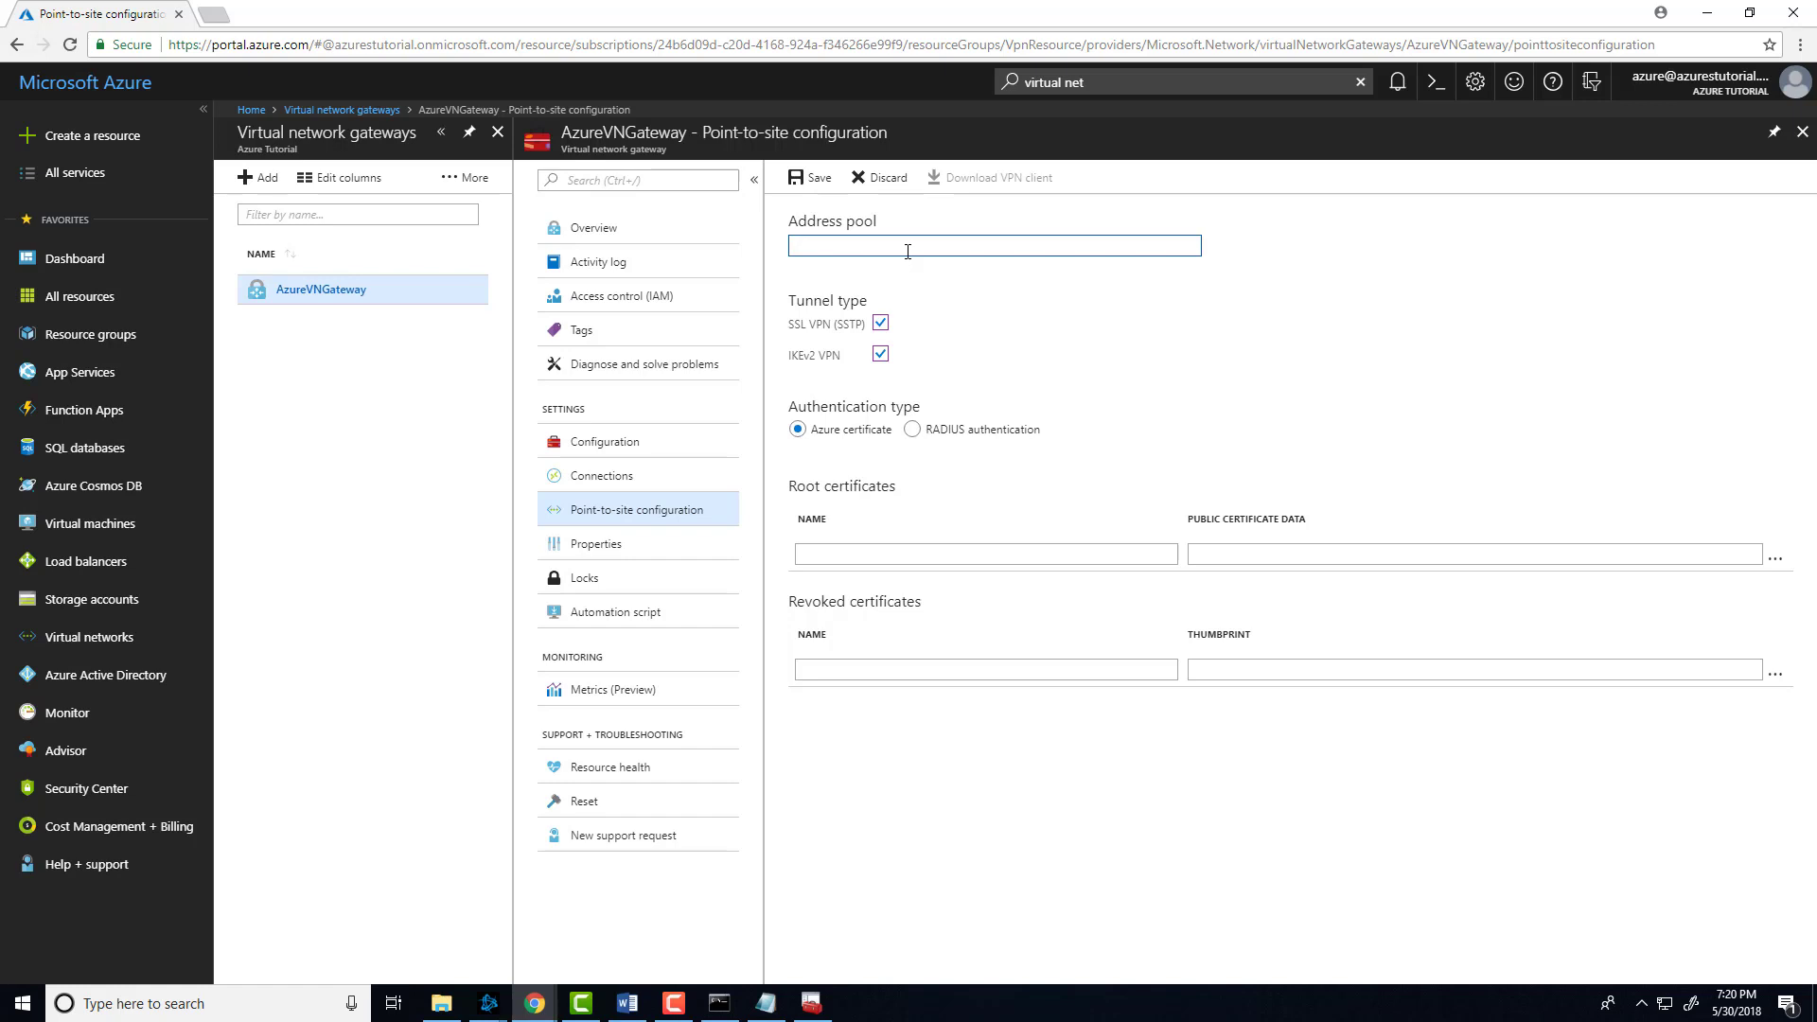
type("10.0.2.0/24")
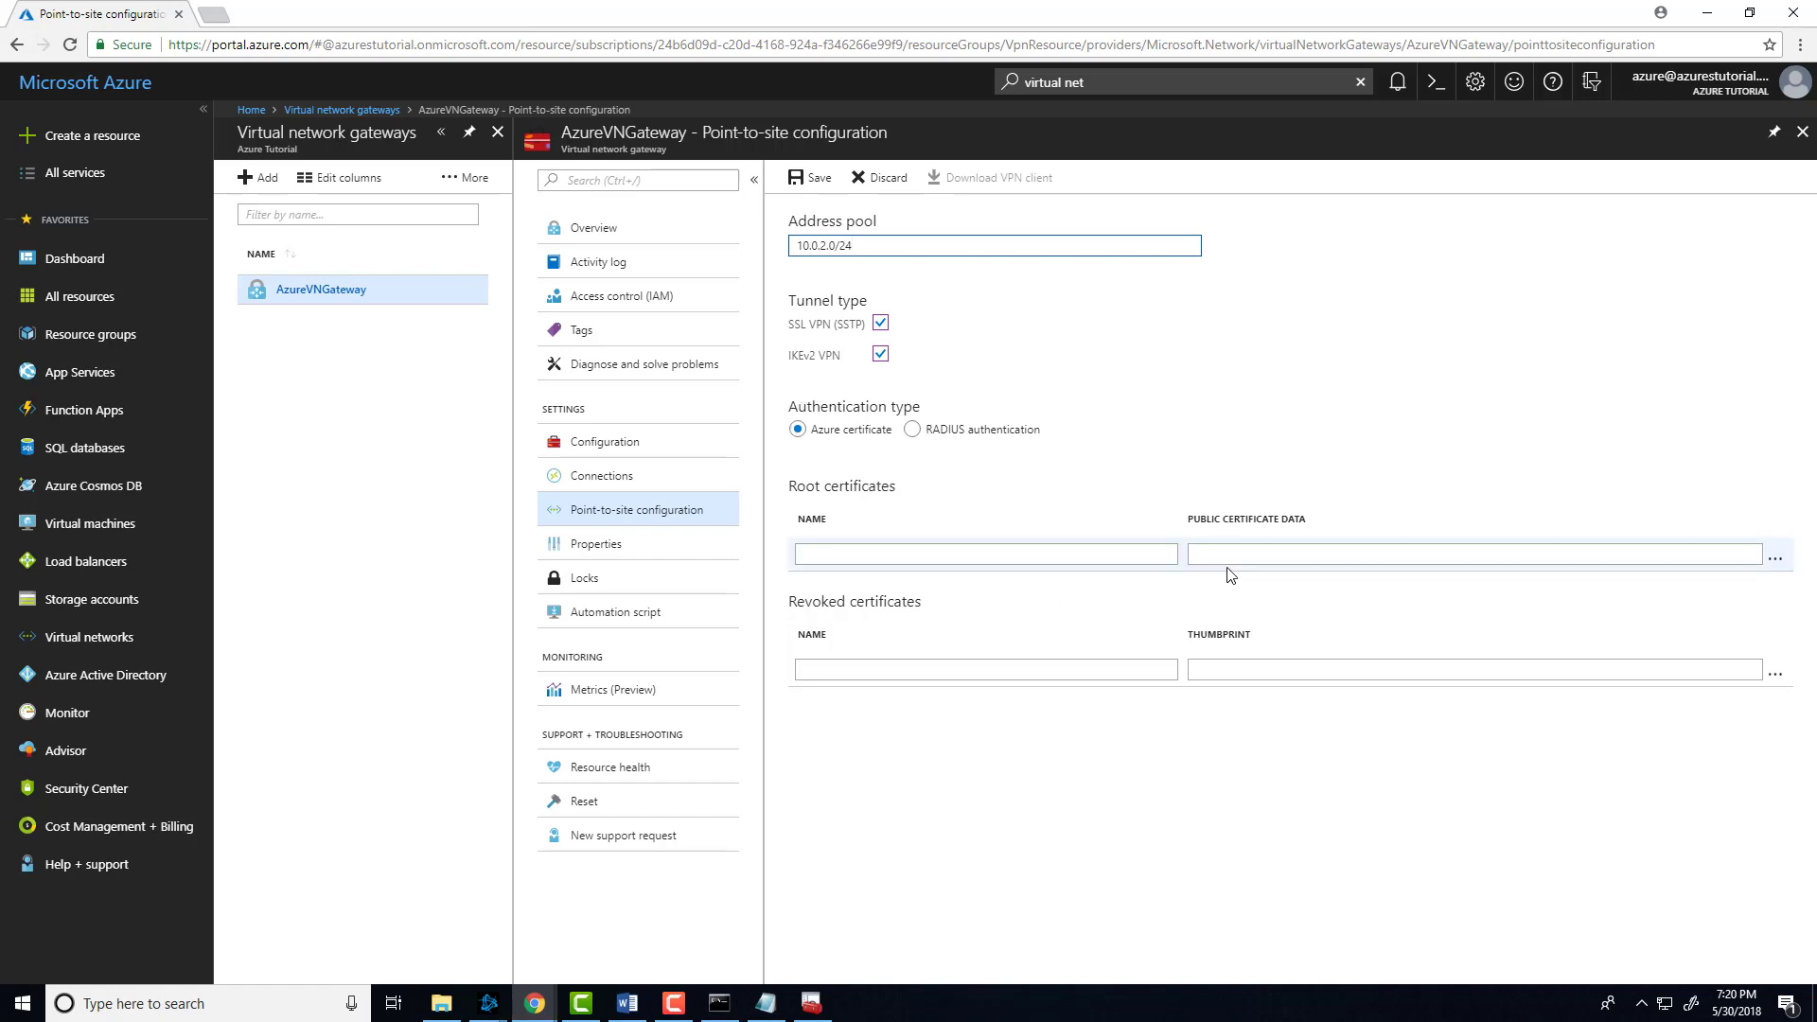
left_click(828, 554)
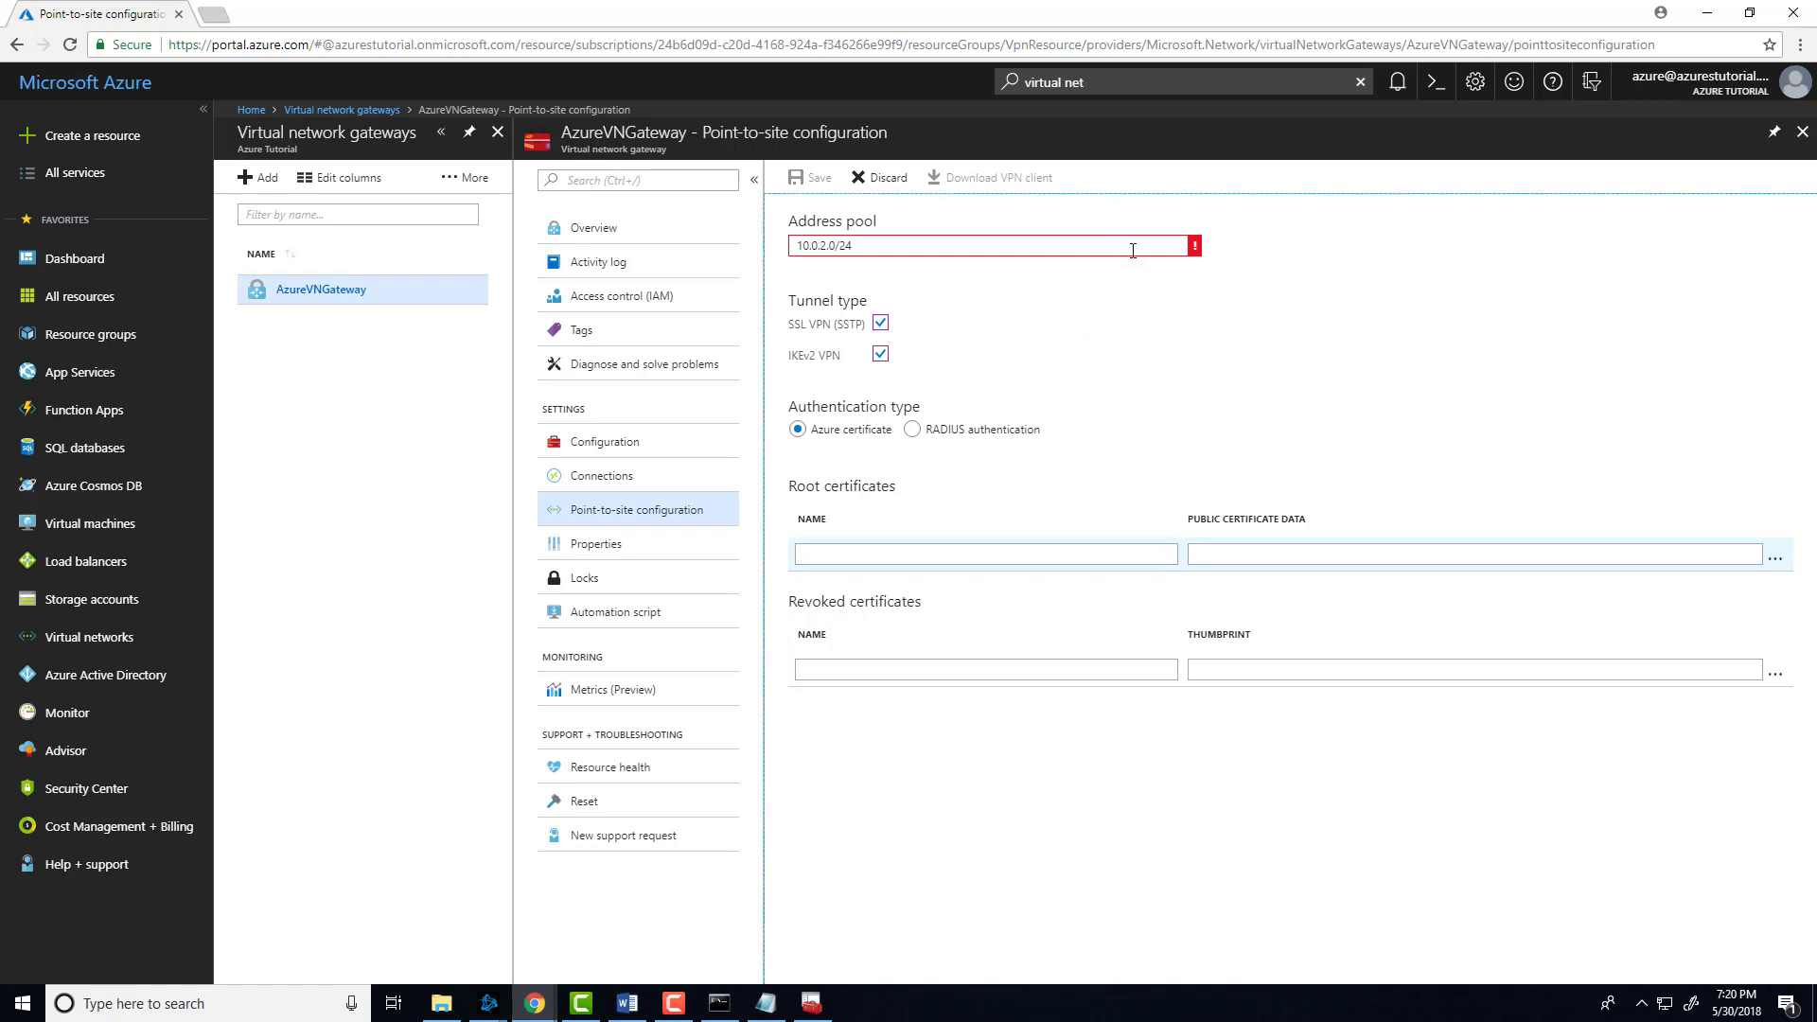
left_click(1183, 250)
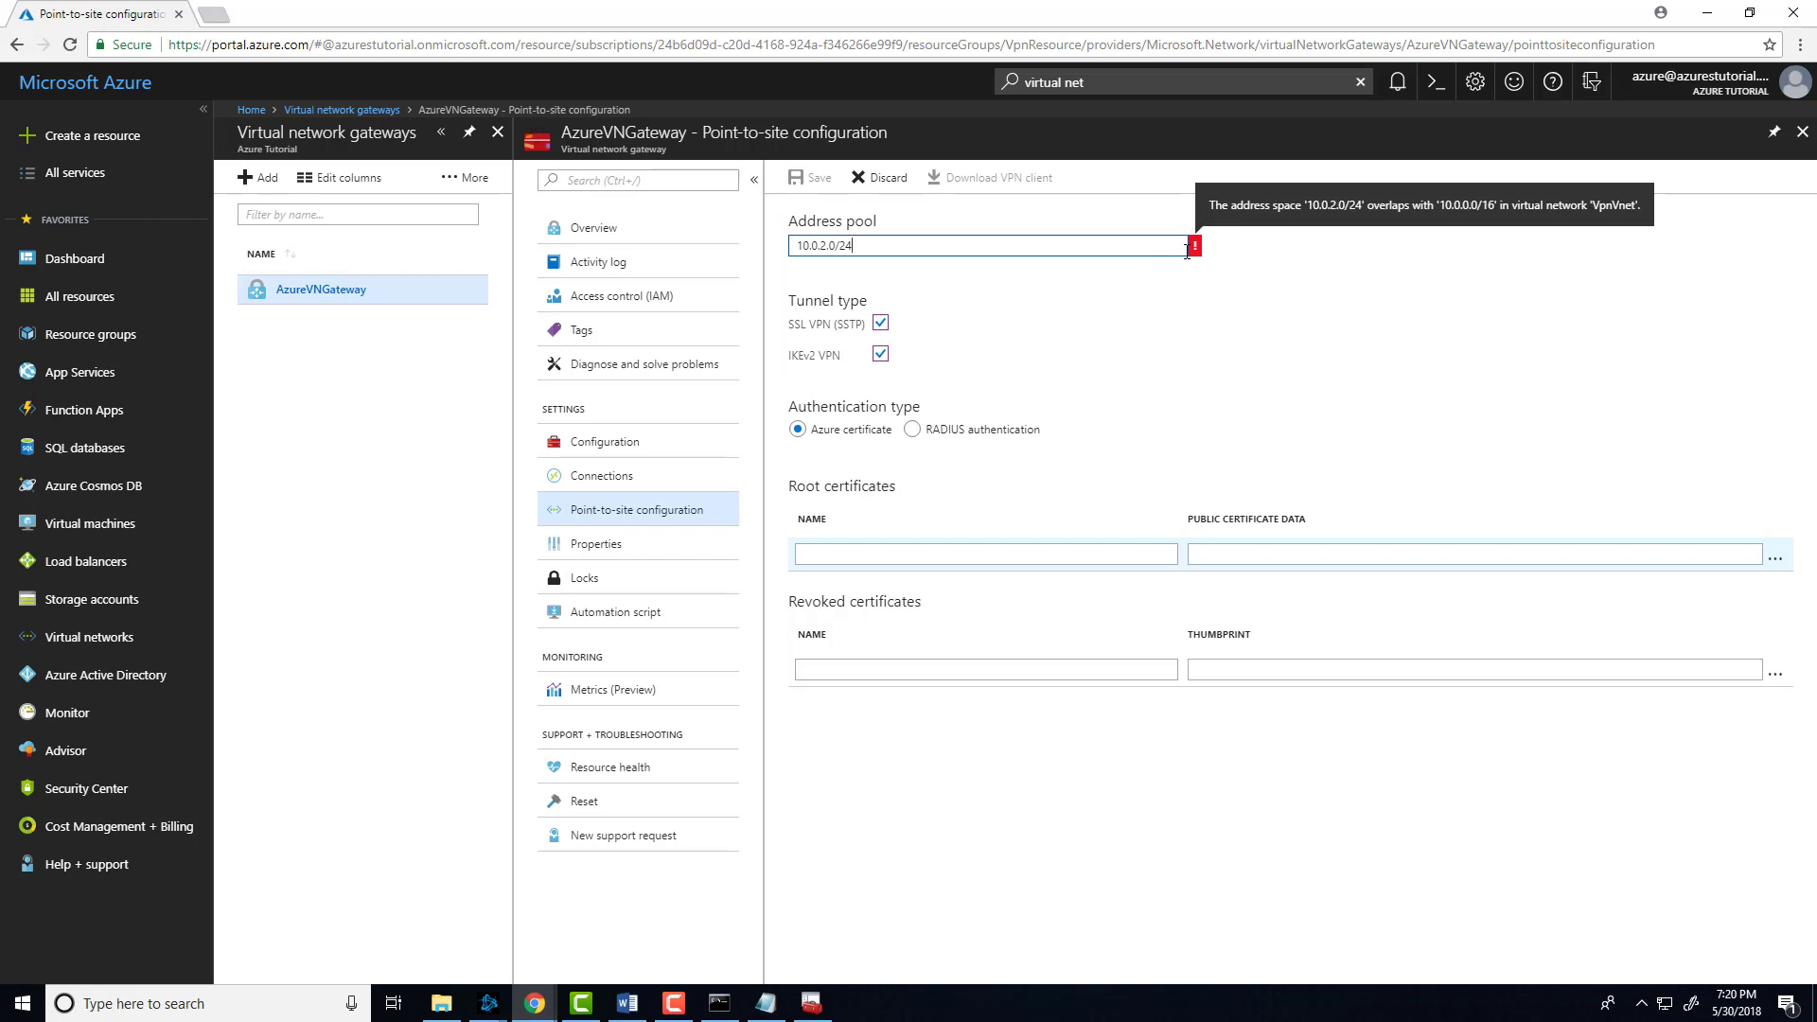
Step: Replace the point-to-site address pool with 10.11.0.0/24
left_click(825, 245)
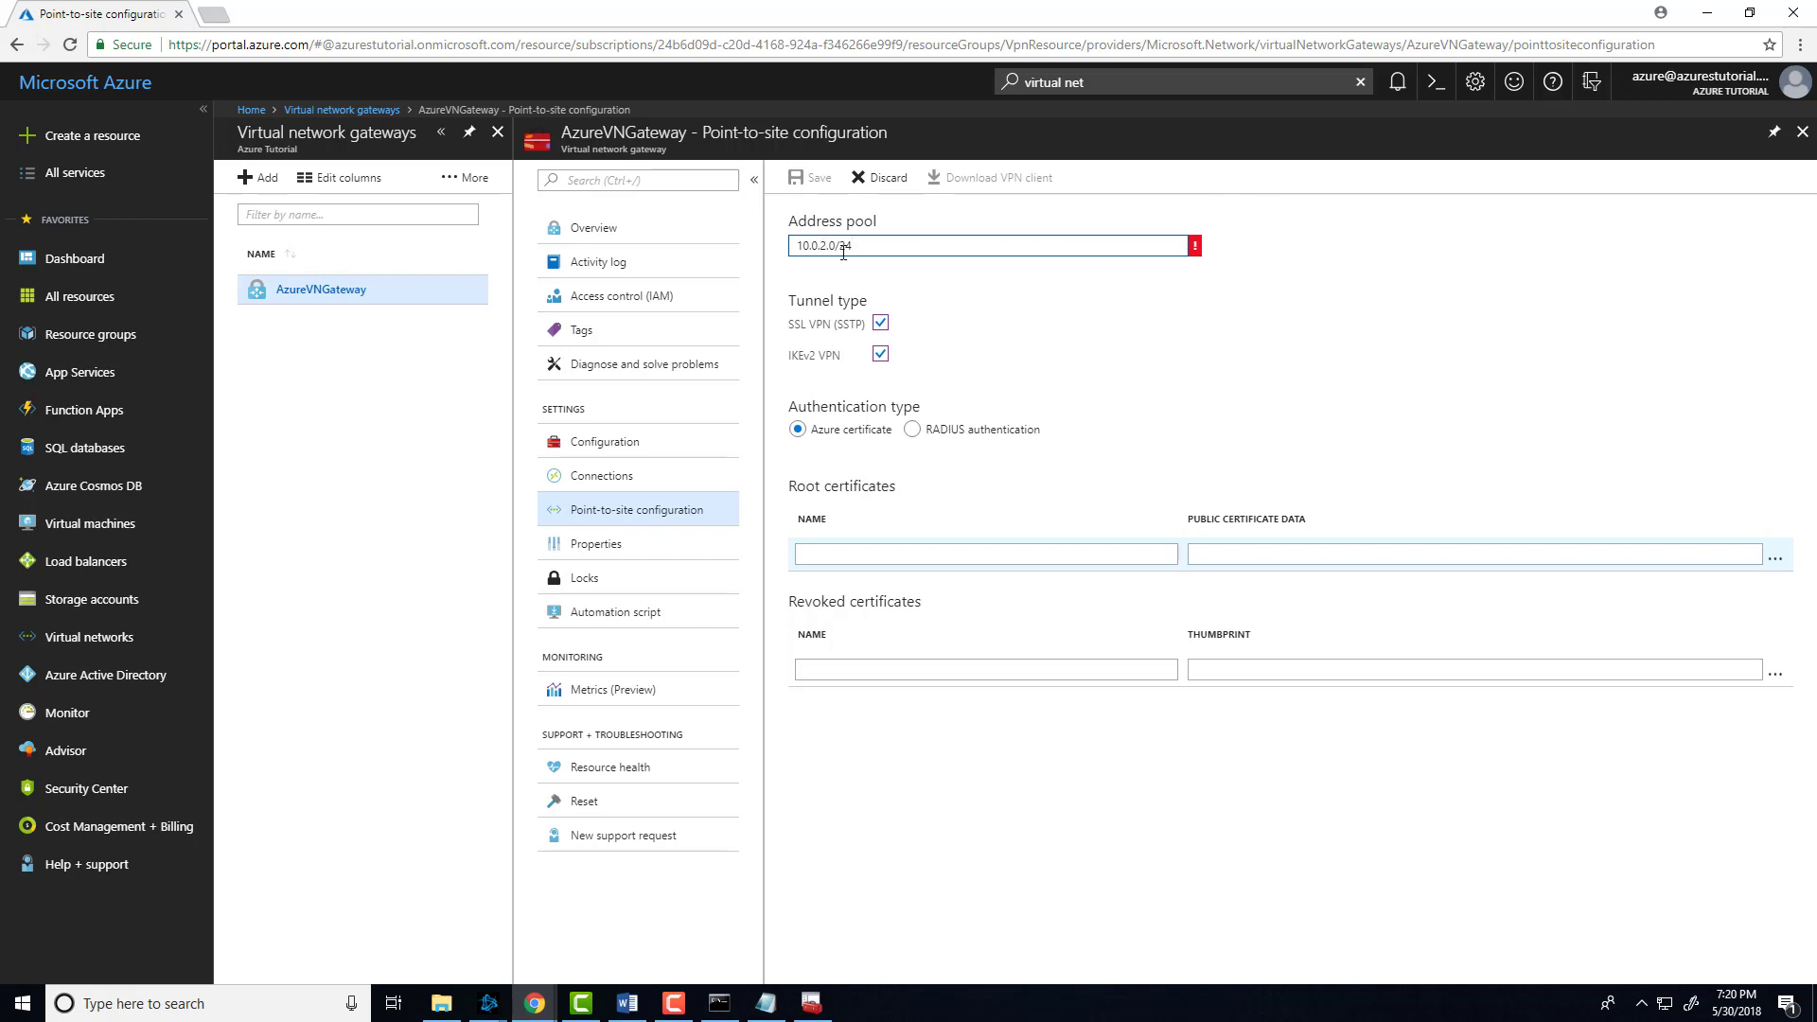
key("BackSpace")
left_click_drag(847, 245, 747, 246)
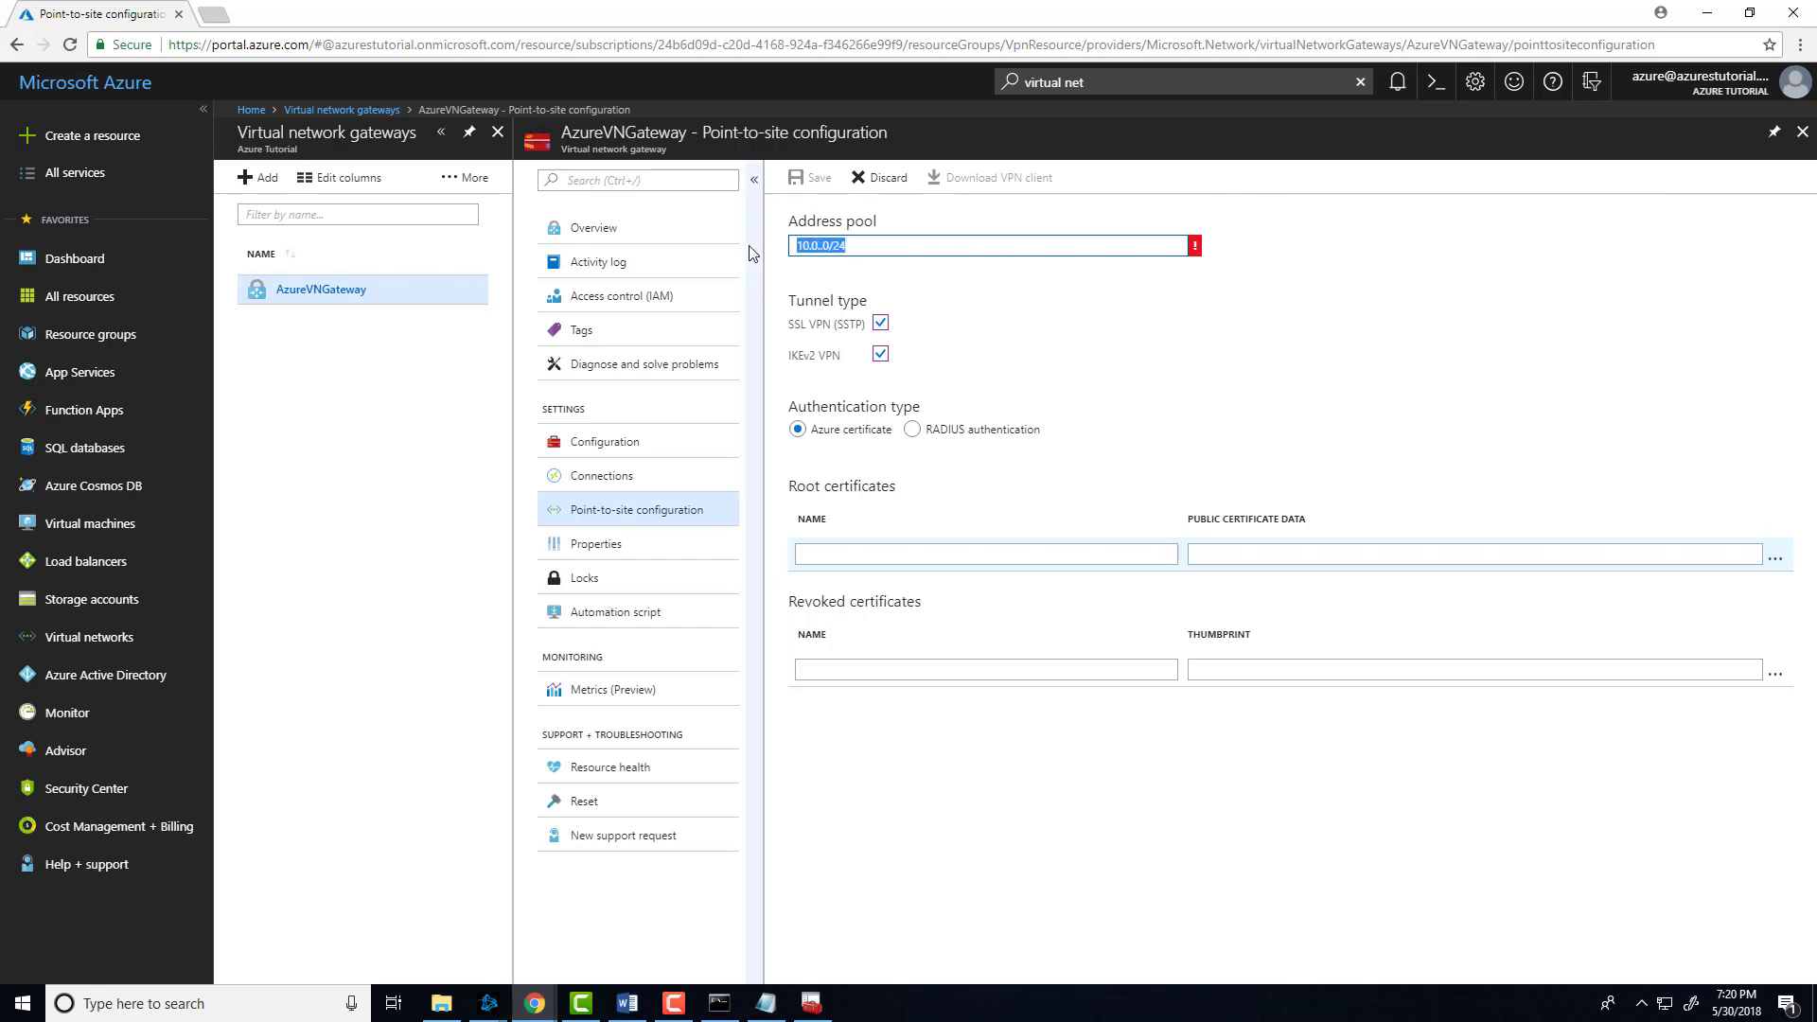
type("10.11.0.0/24")
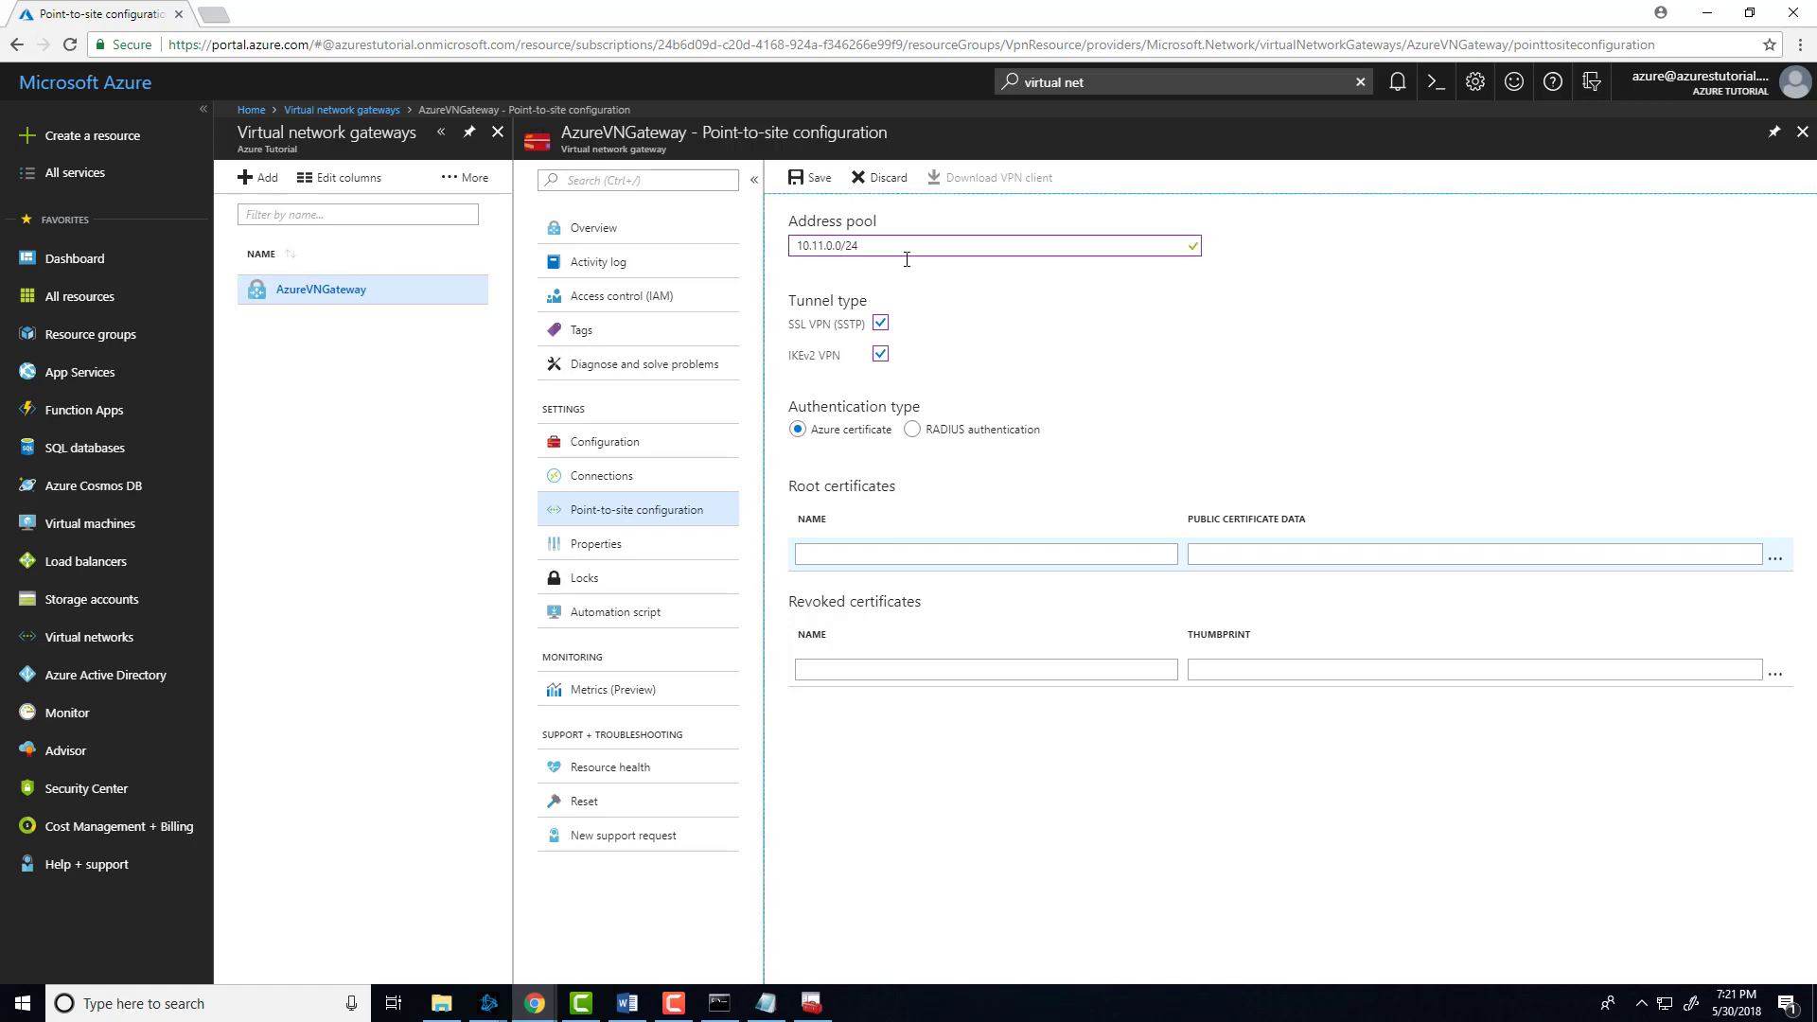
Step: Name the first root certificate entry AzureVpn and get its public certificate data ready for entry
left_click(852, 556)
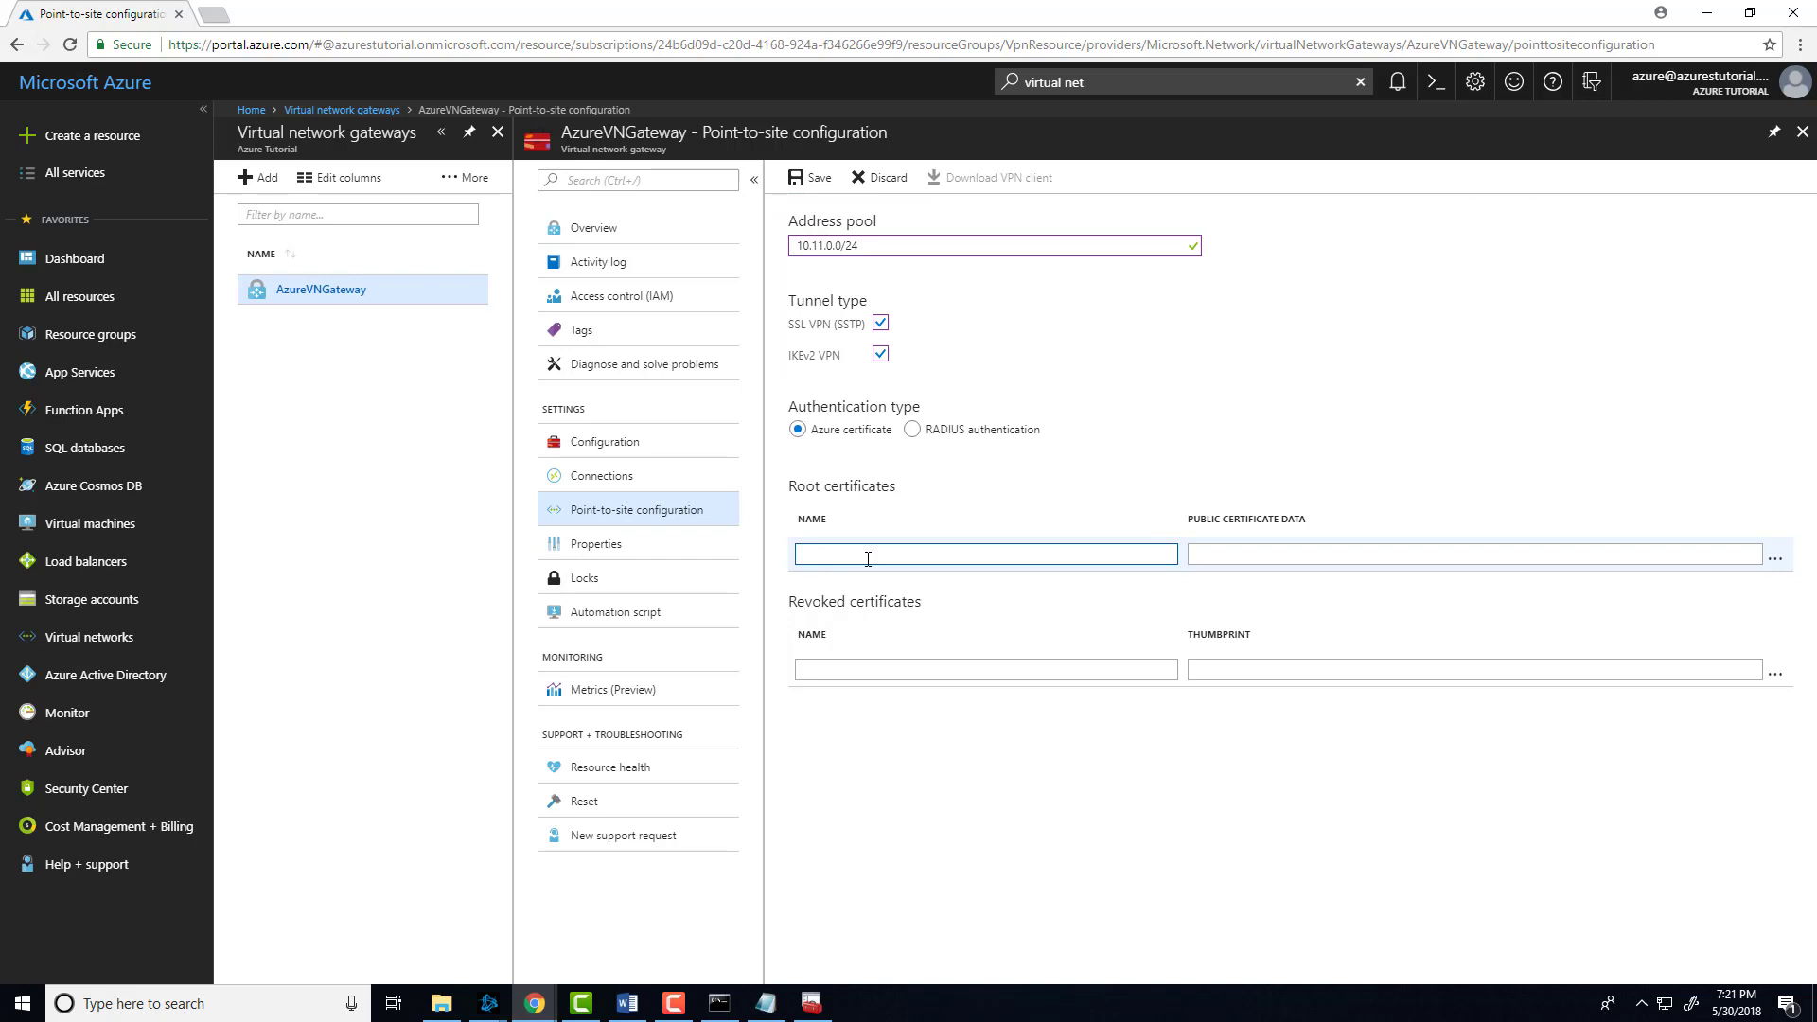
type("AzureVpn")
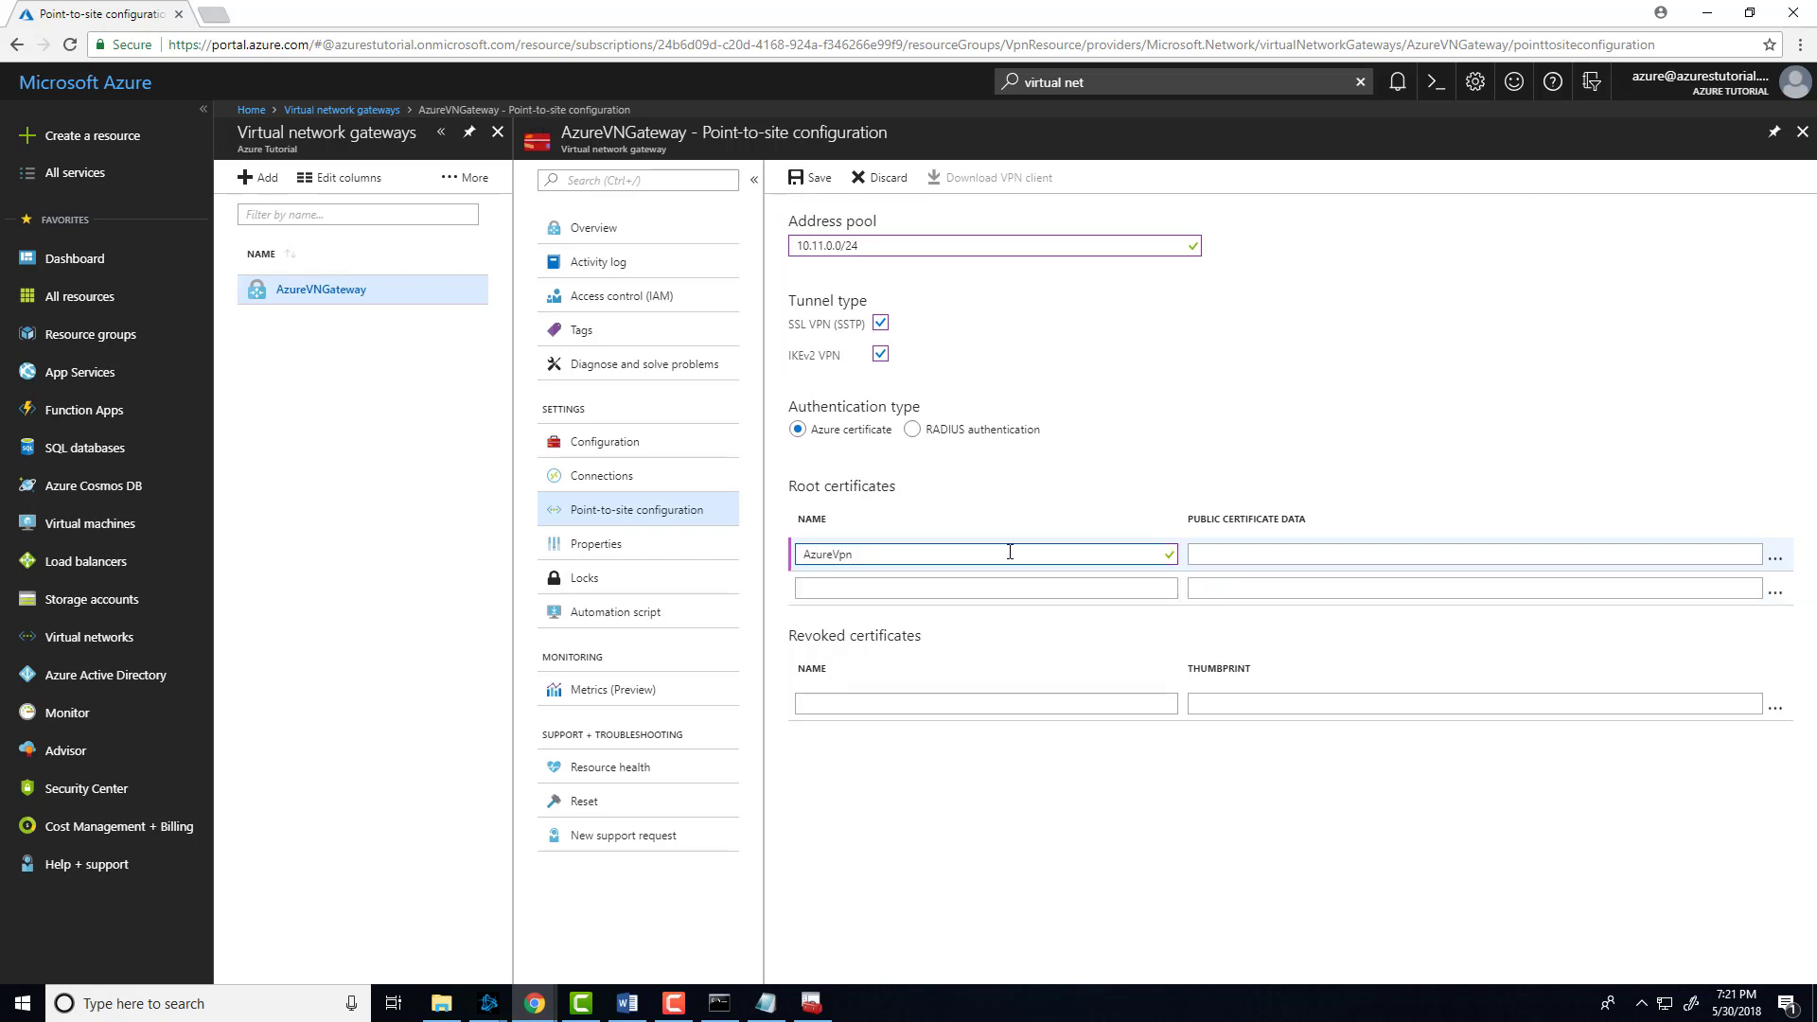
left_click(1281, 552)
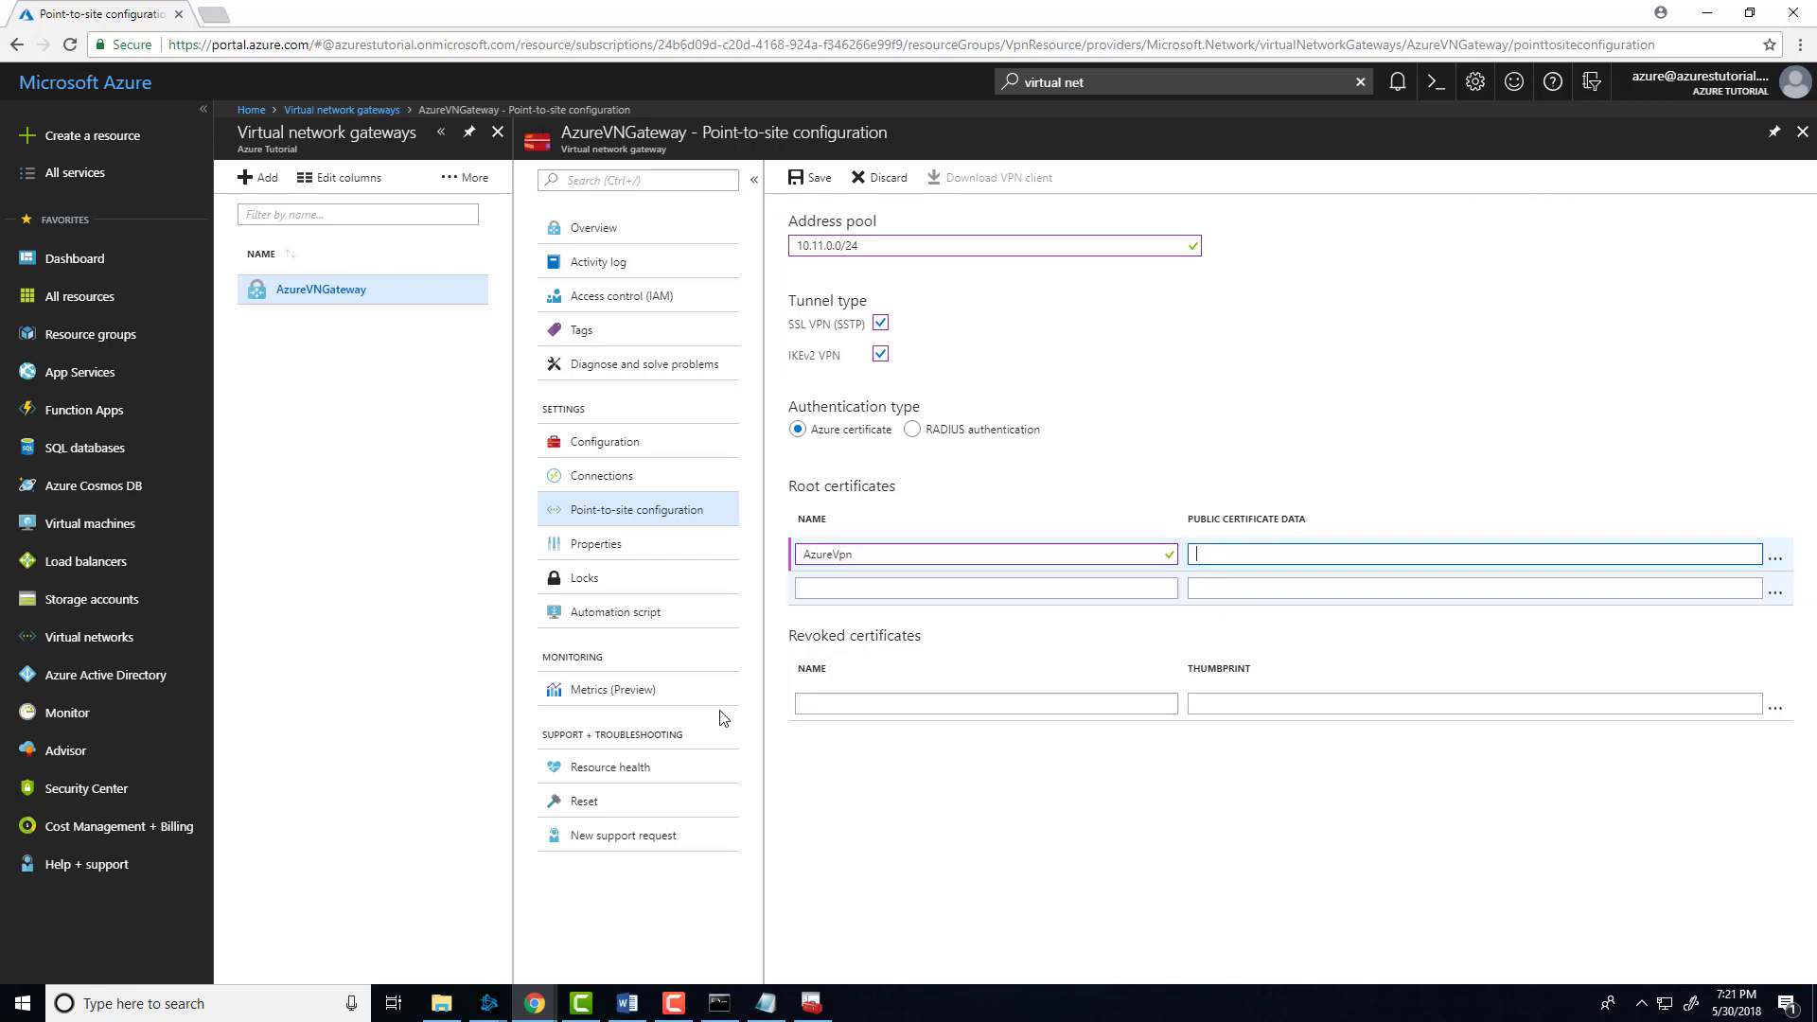
Step: Switch to the C:\temp folder in File Explorer and open AzureVpnCert.cer in Notepad
left_click(441, 1003)
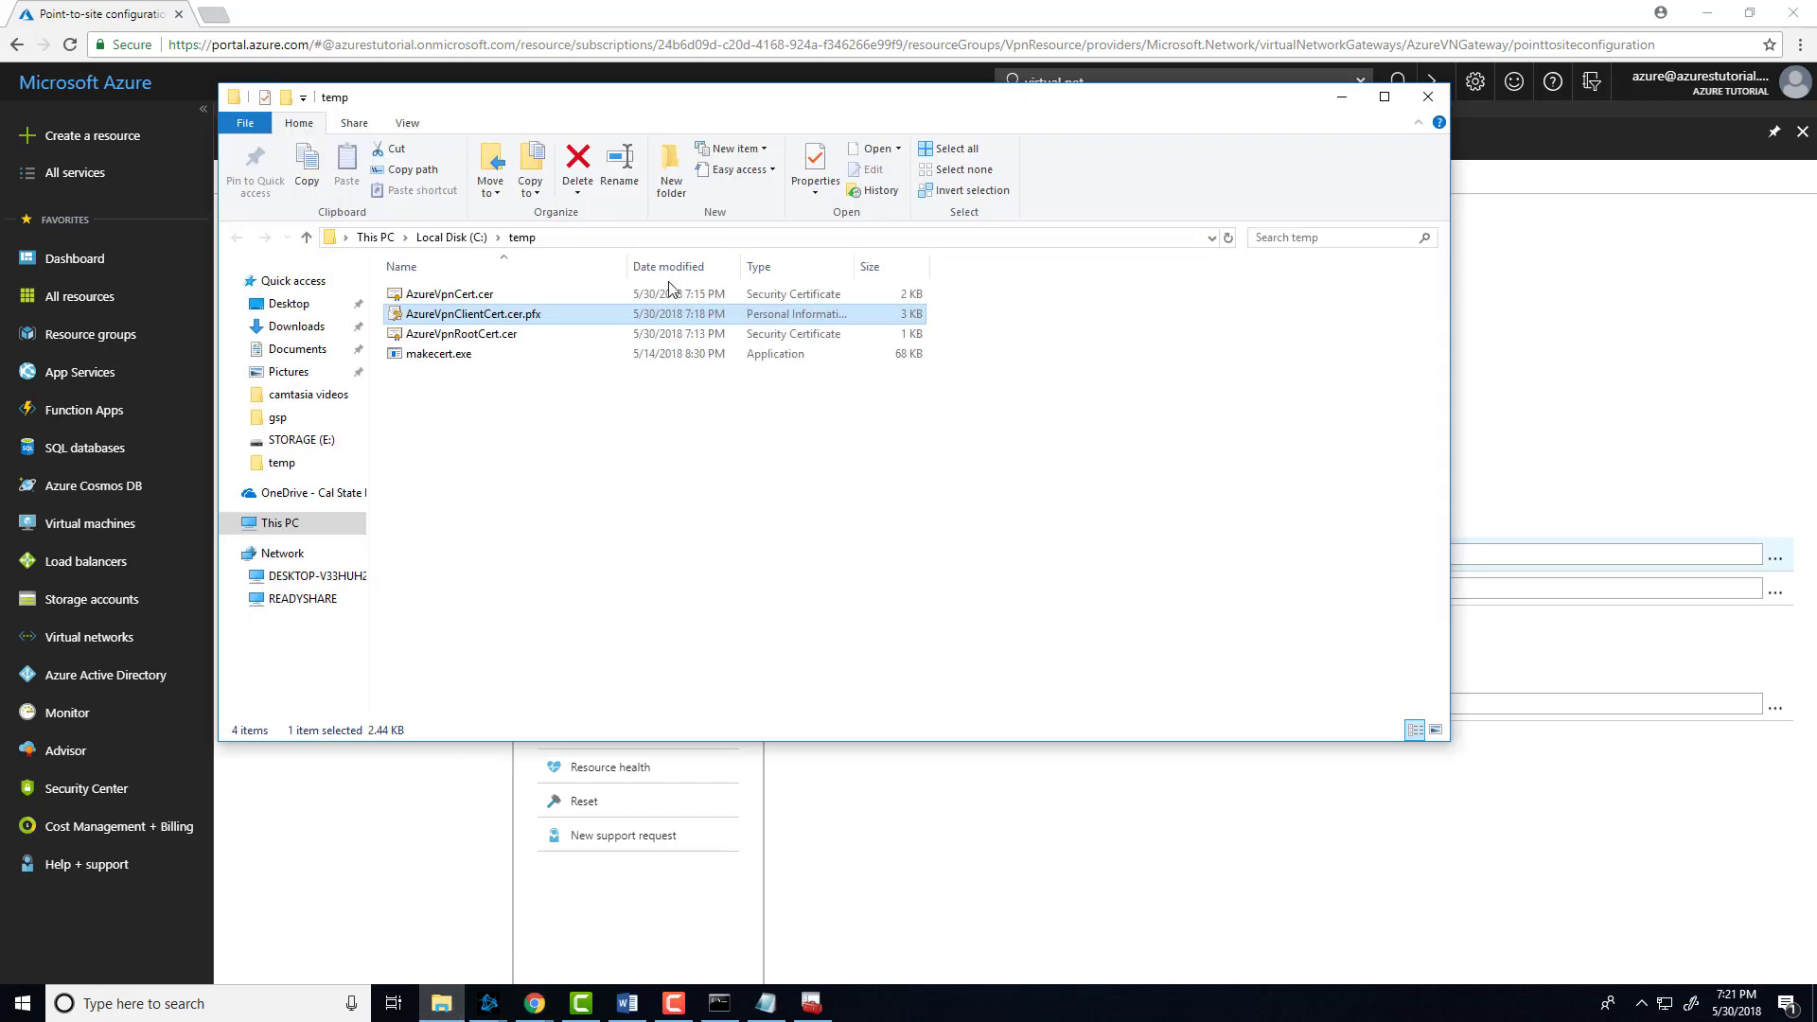
left_click_drag(664, 91, 696, 178)
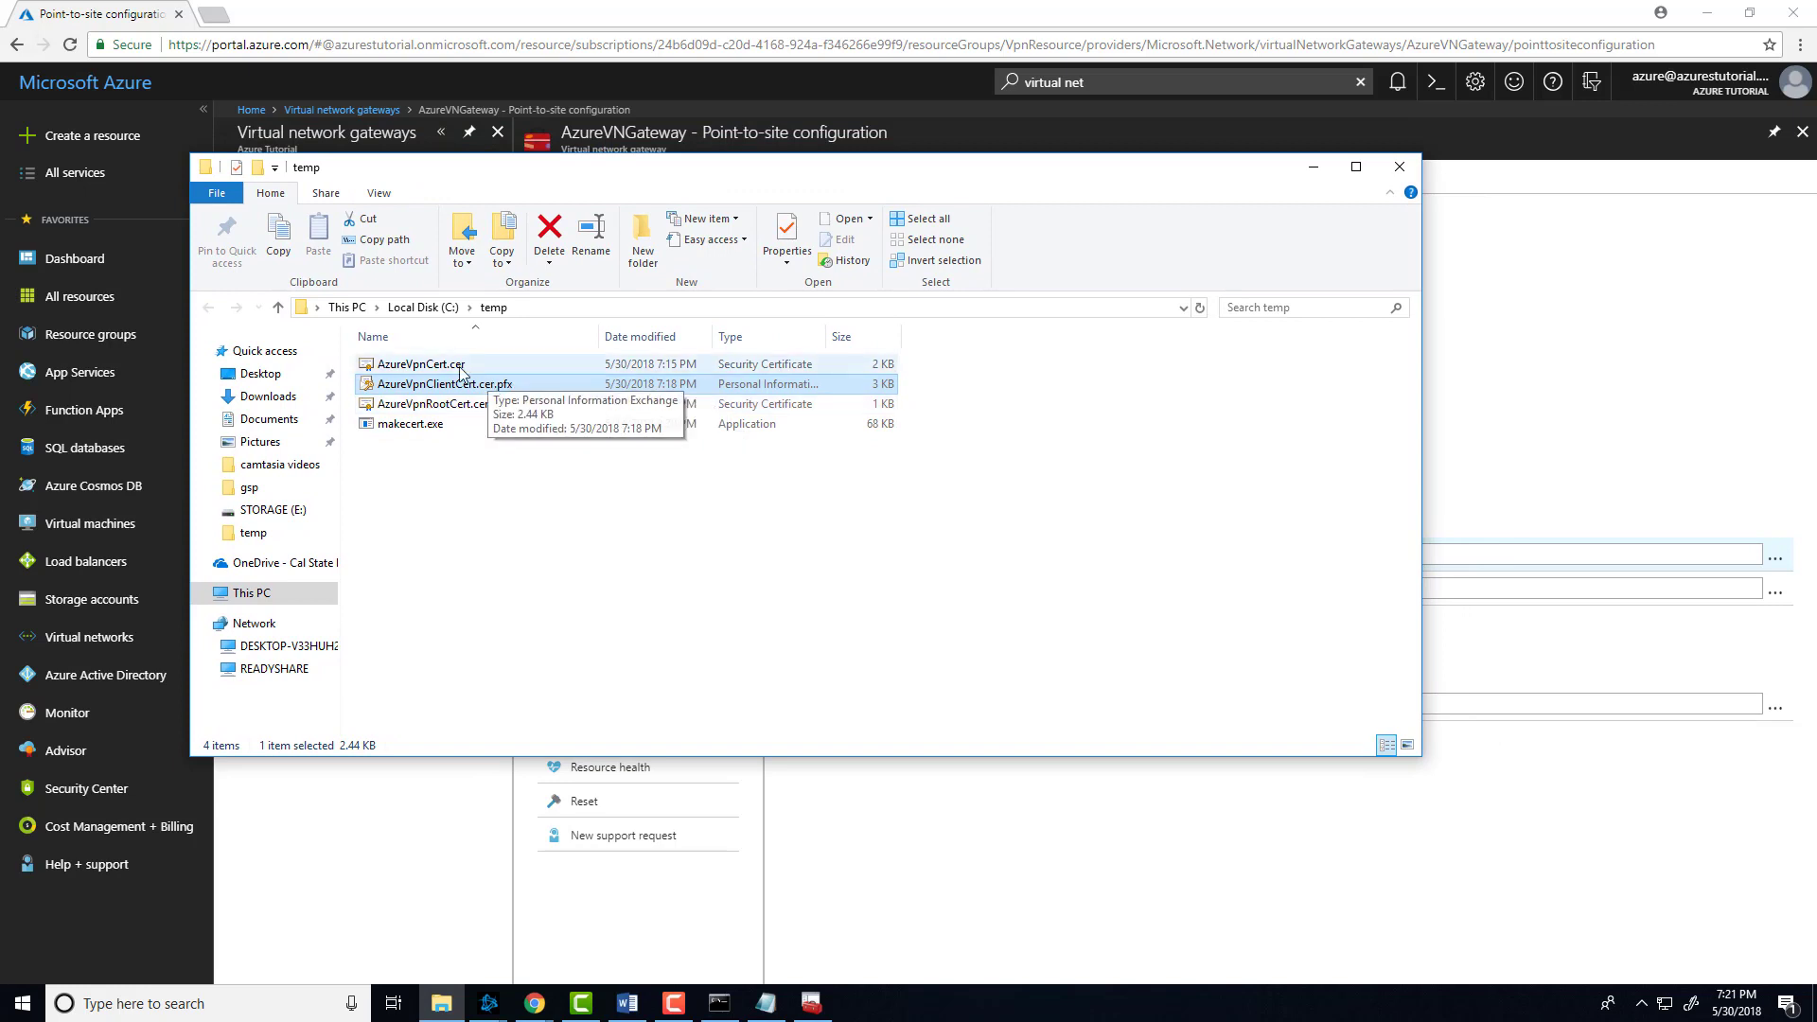
left_click(459, 369)
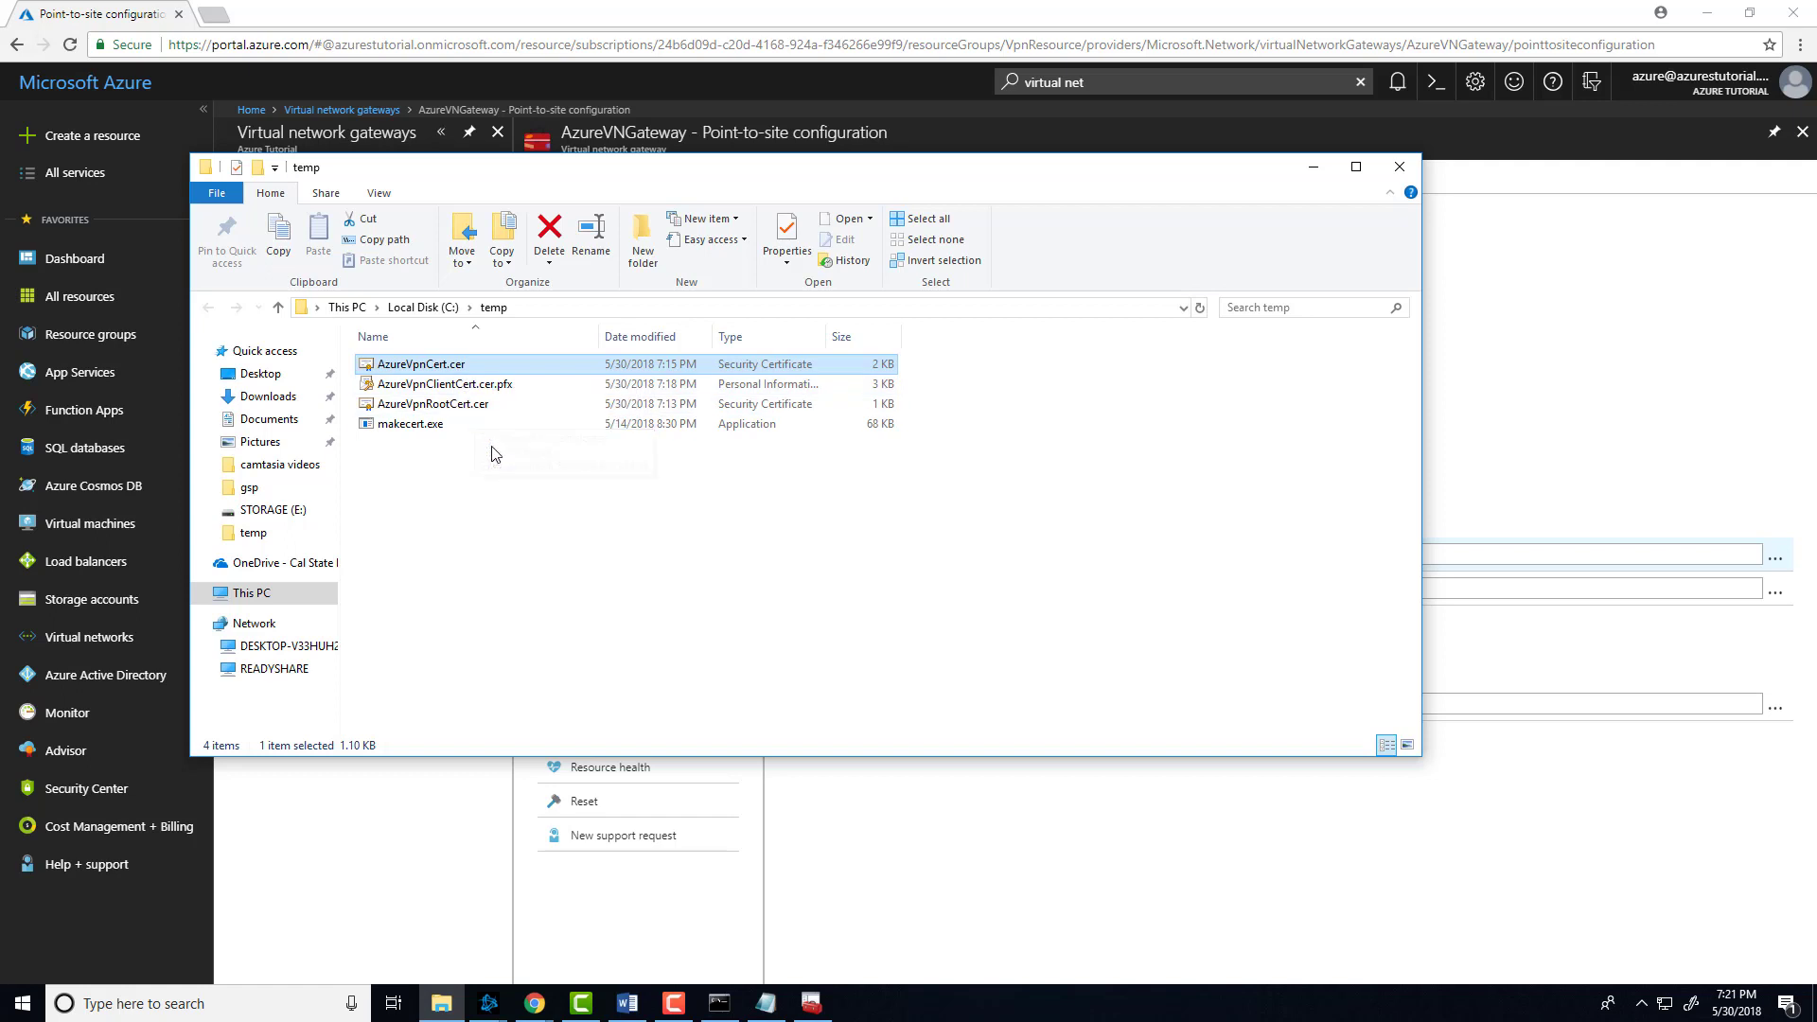
right_click(447, 364)
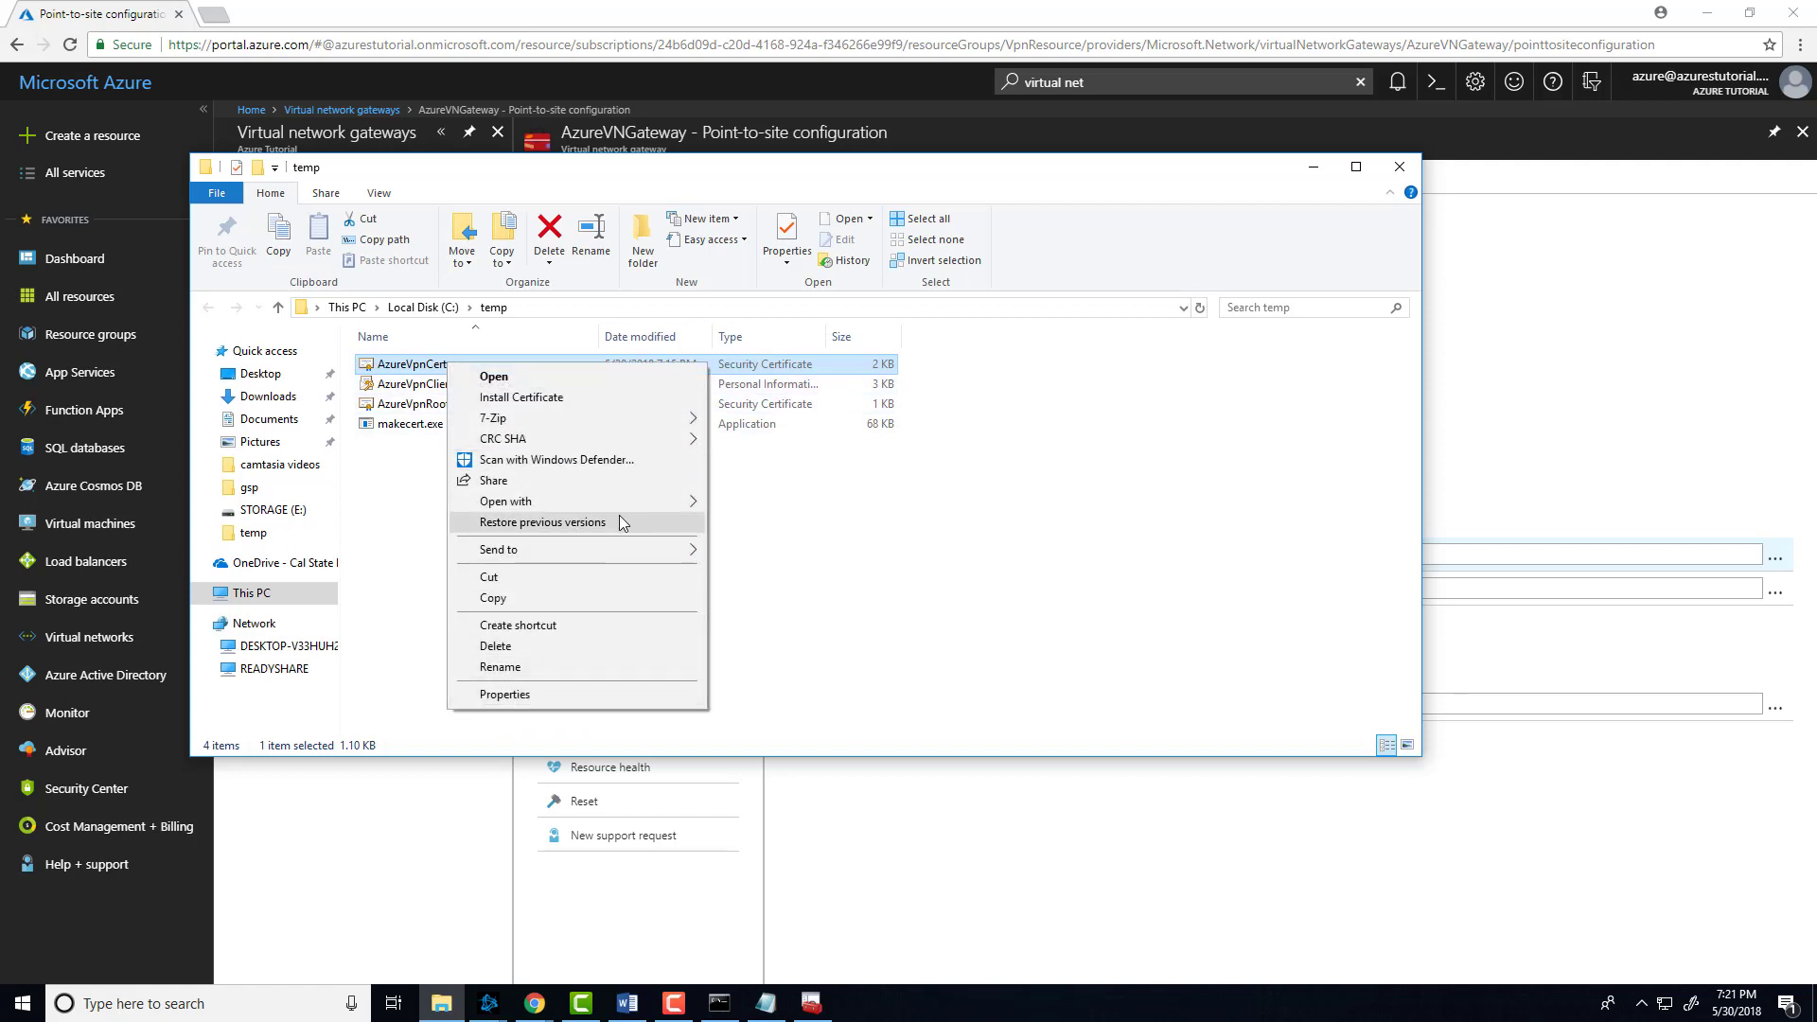
mouse_move(622, 508)
left_click(757, 525)
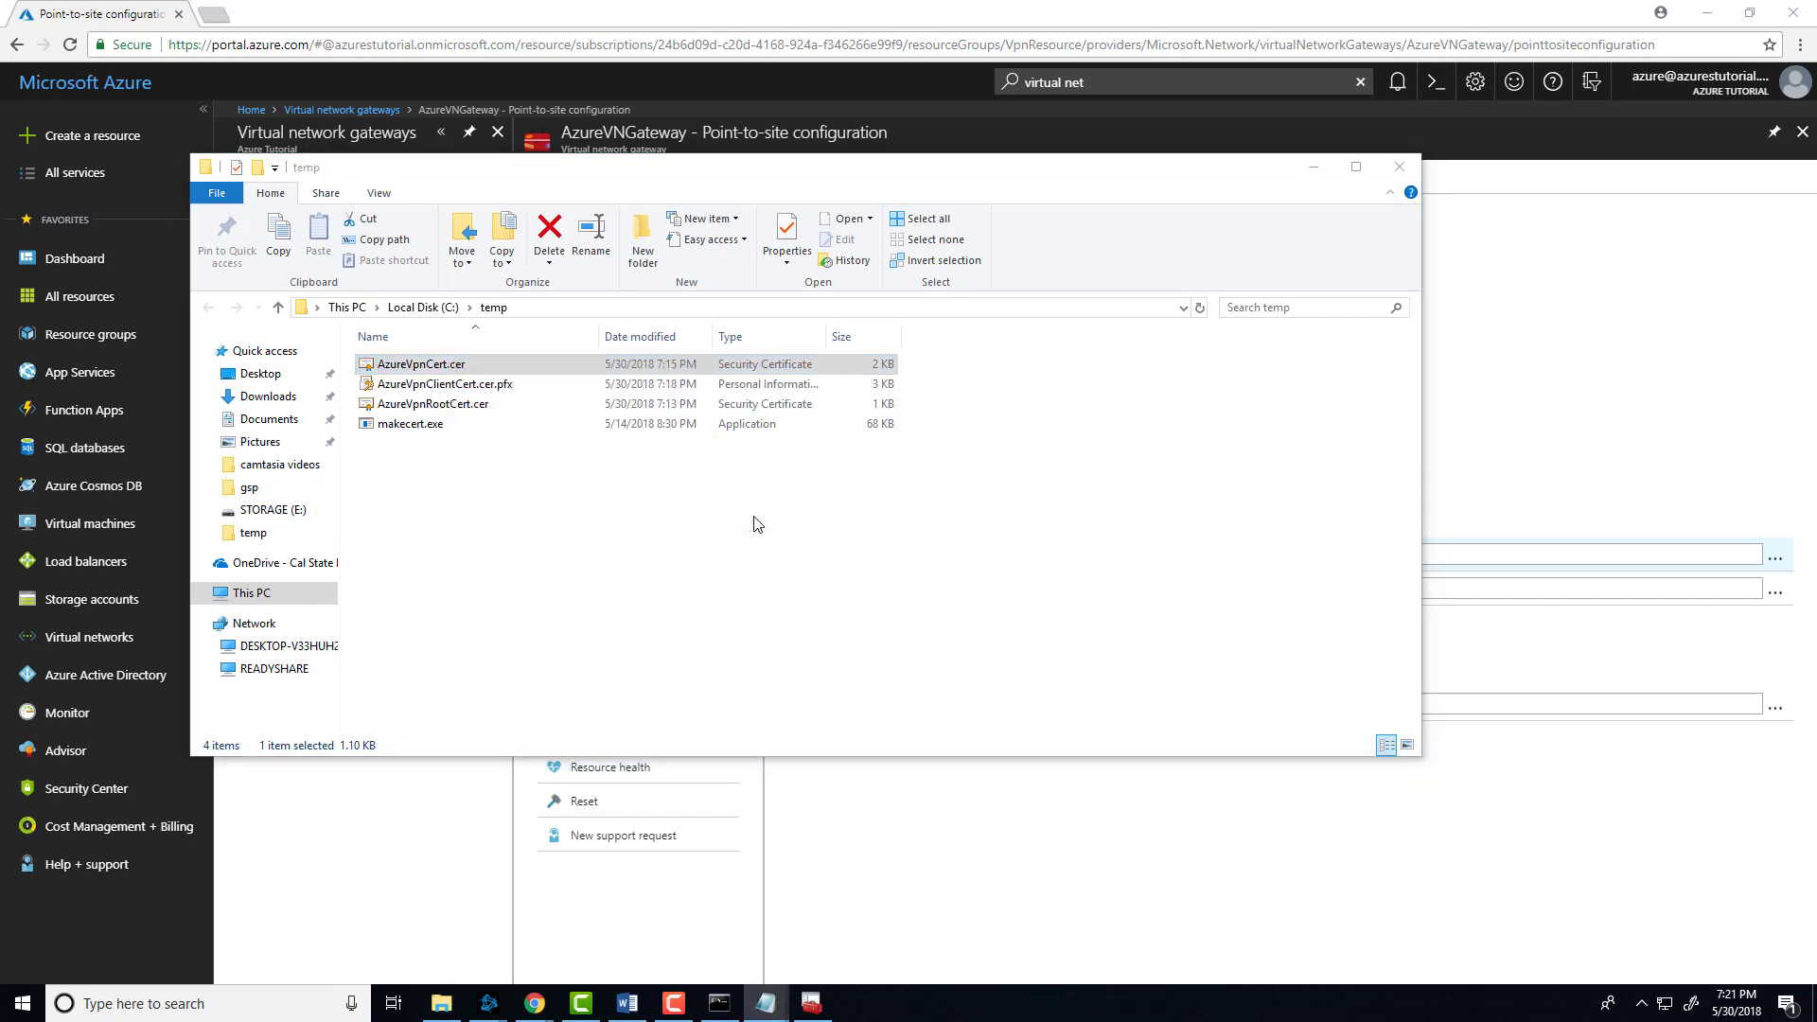
left_click_drag(1755, 214, 802, 135)
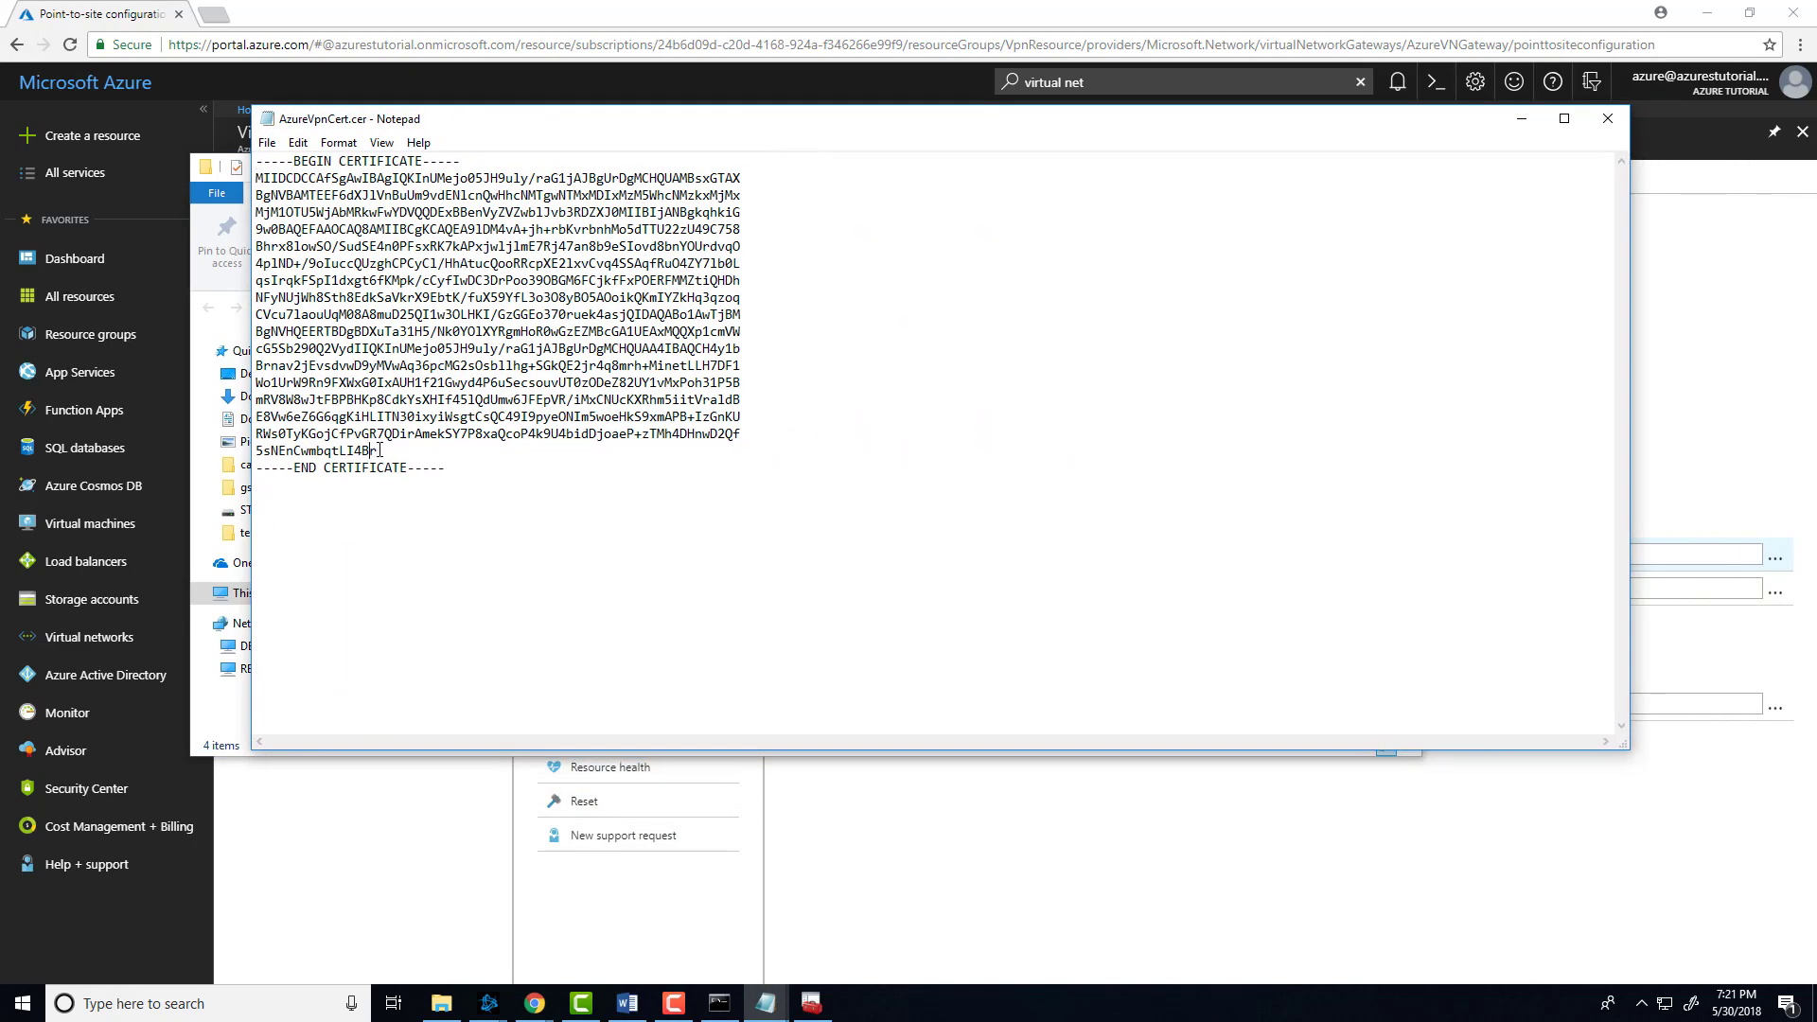
Step: Copy the certificate text between the BEGIN and END lines and paste it as AzureVpn's public certificate data in the Azure portal
left_click_drag(376, 451, 256, 179)
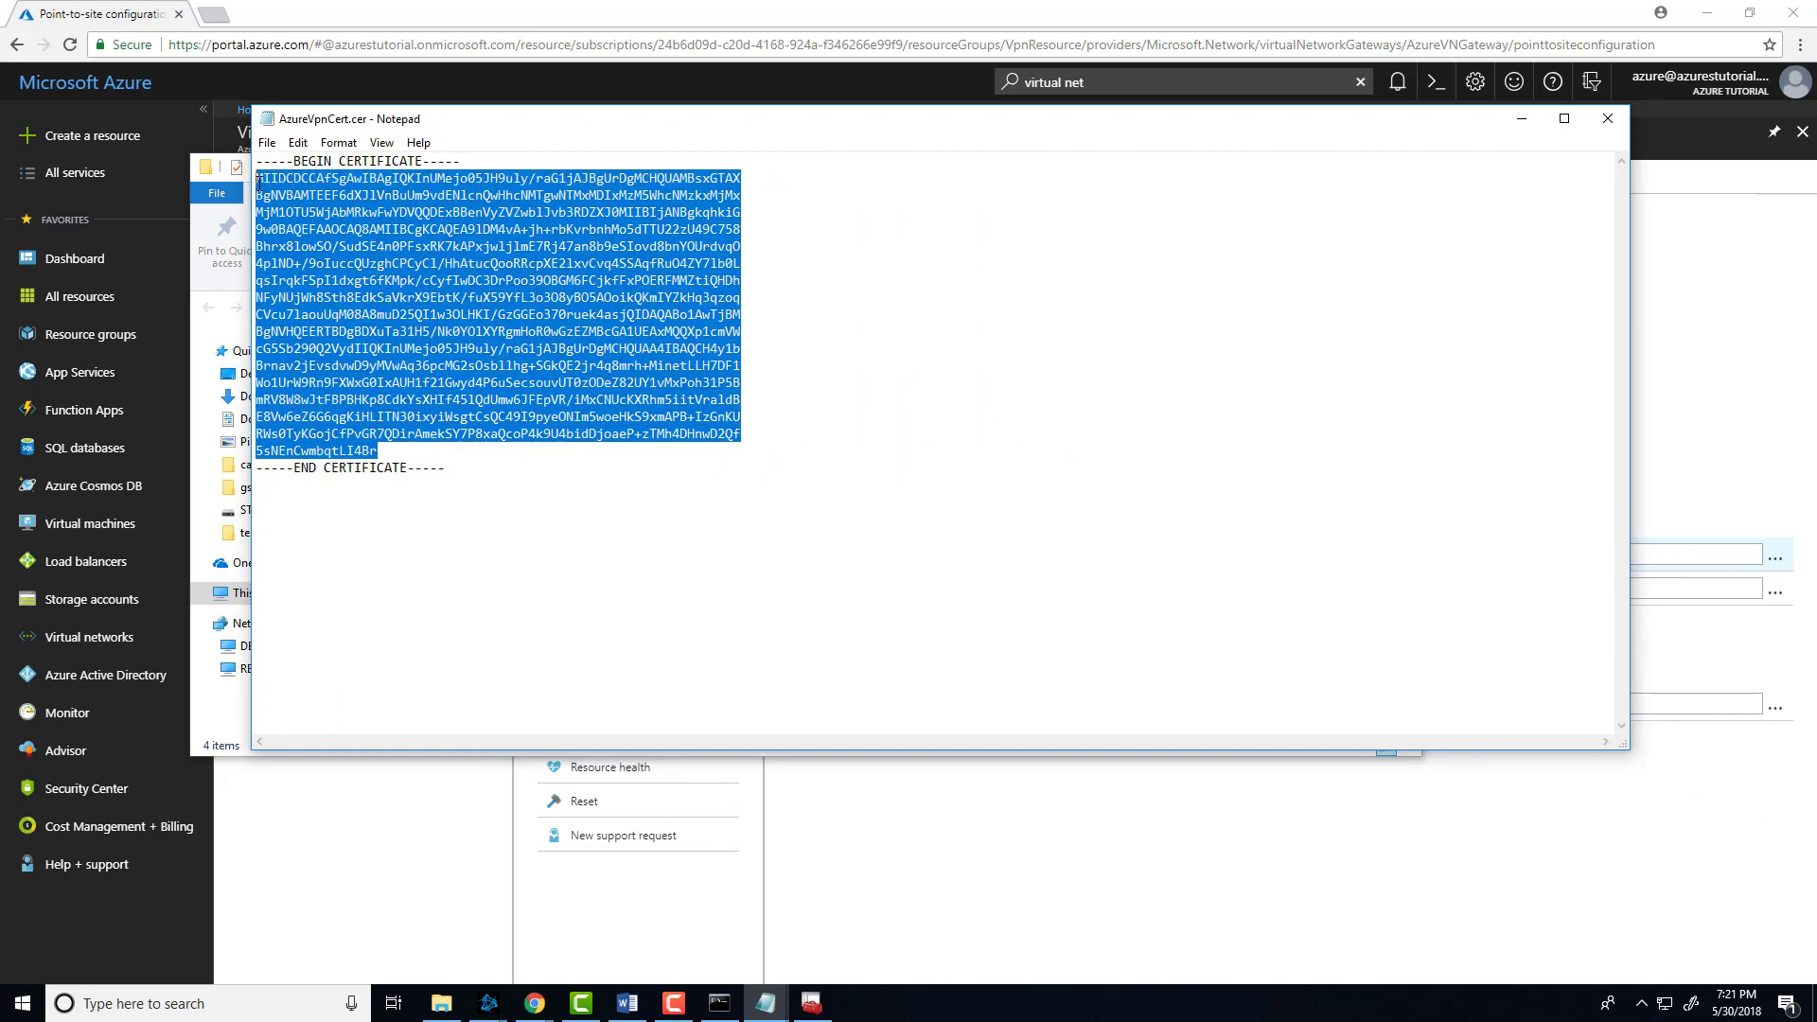
right_click(386, 250)
left_click(430, 310)
left_click(1641, 557)
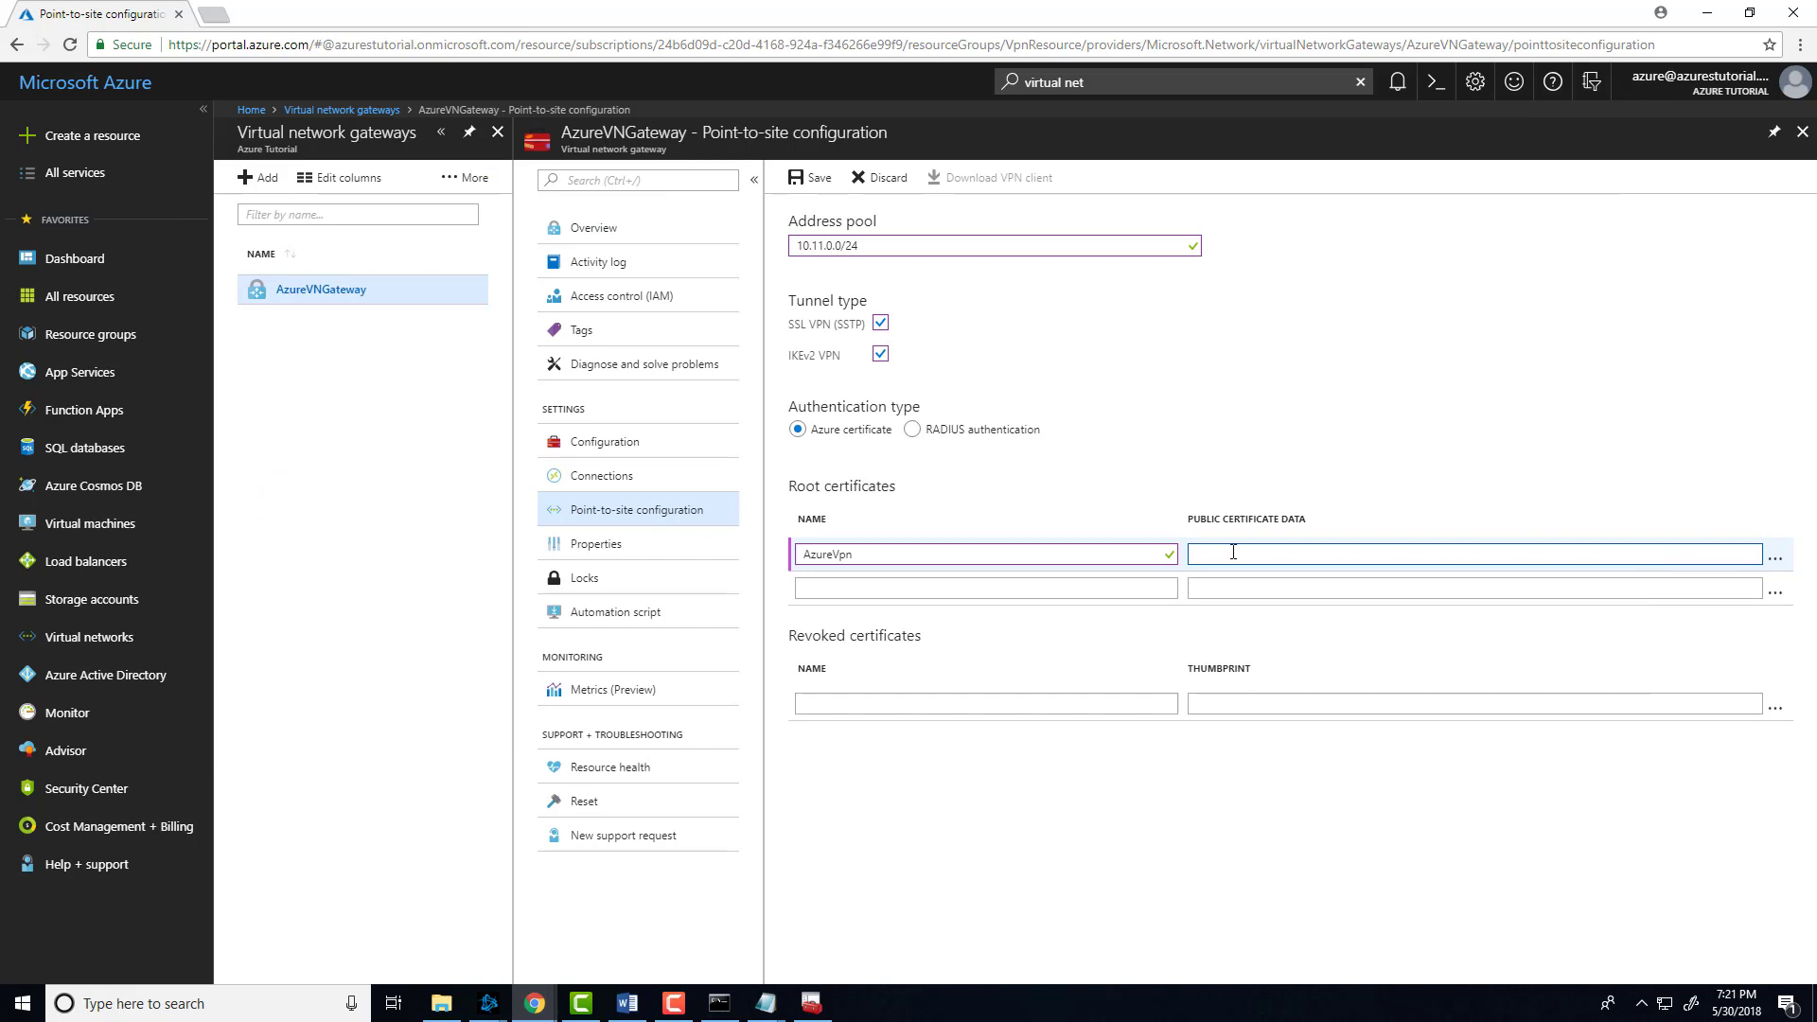
right_click(1200, 555)
left_click(1247, 669)
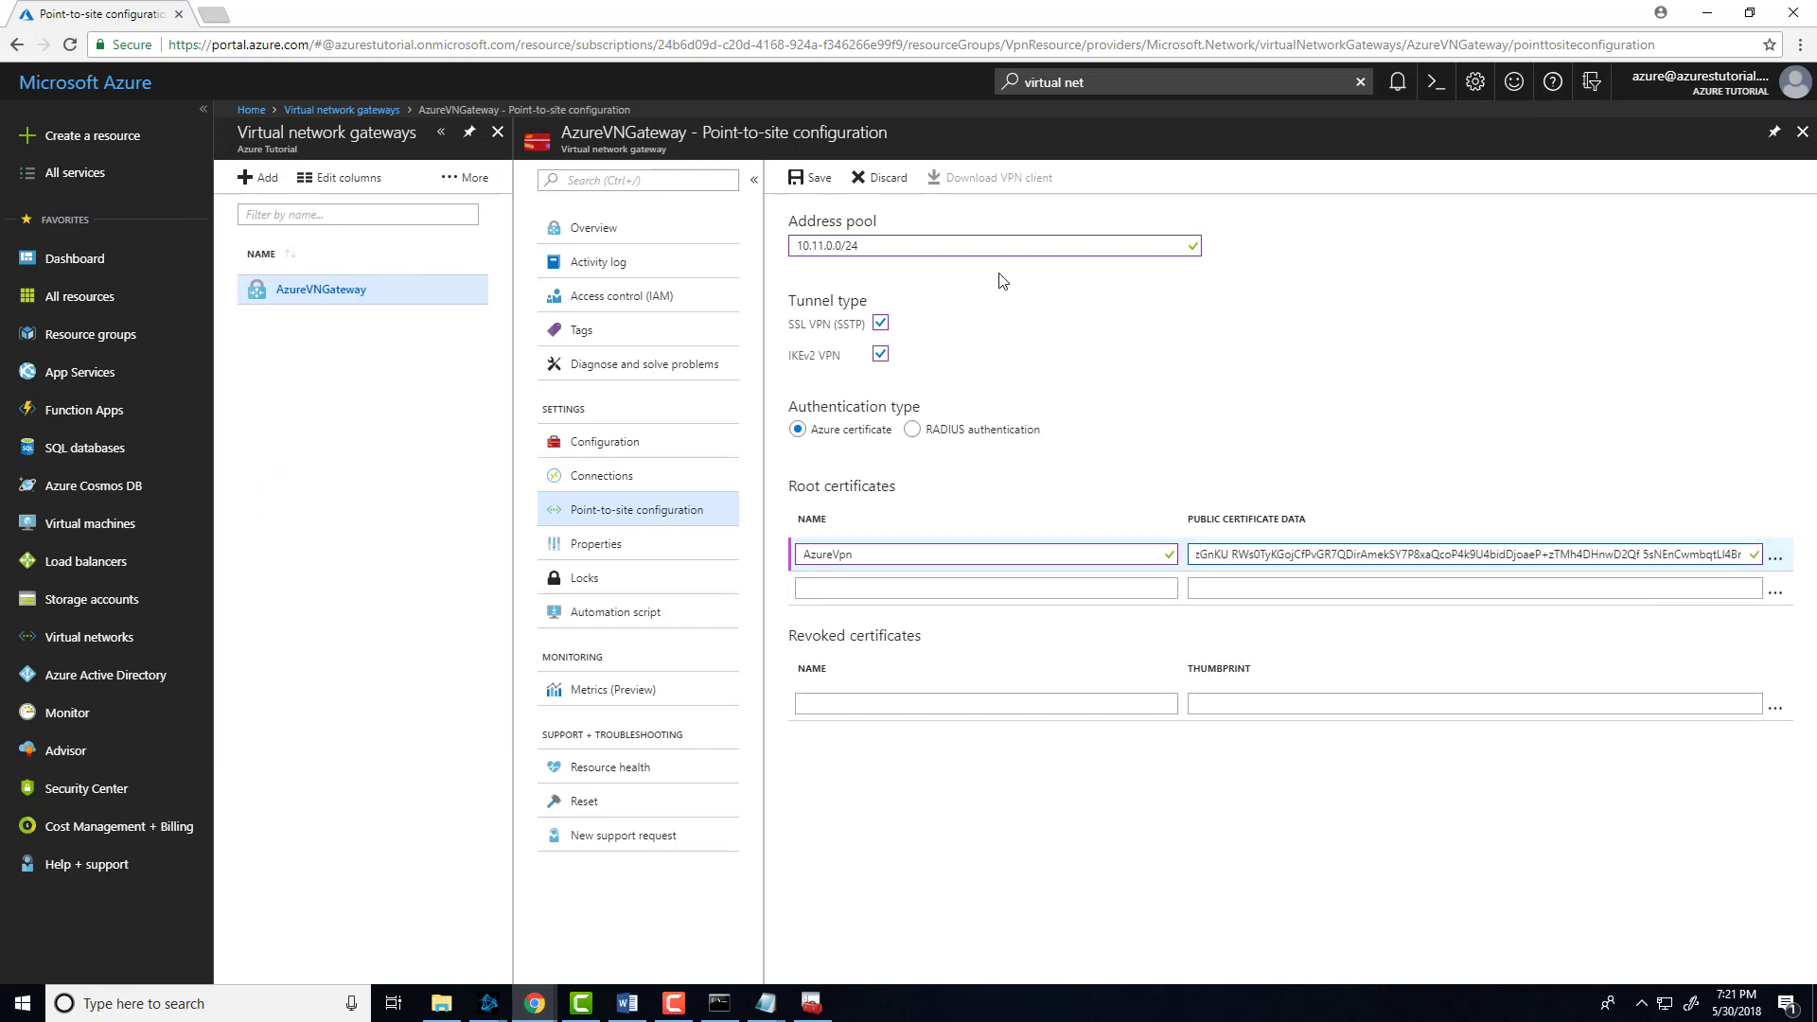
Step: Save the point-to-site configuration and check the portal notifications for the save status
left_click(807, 180)
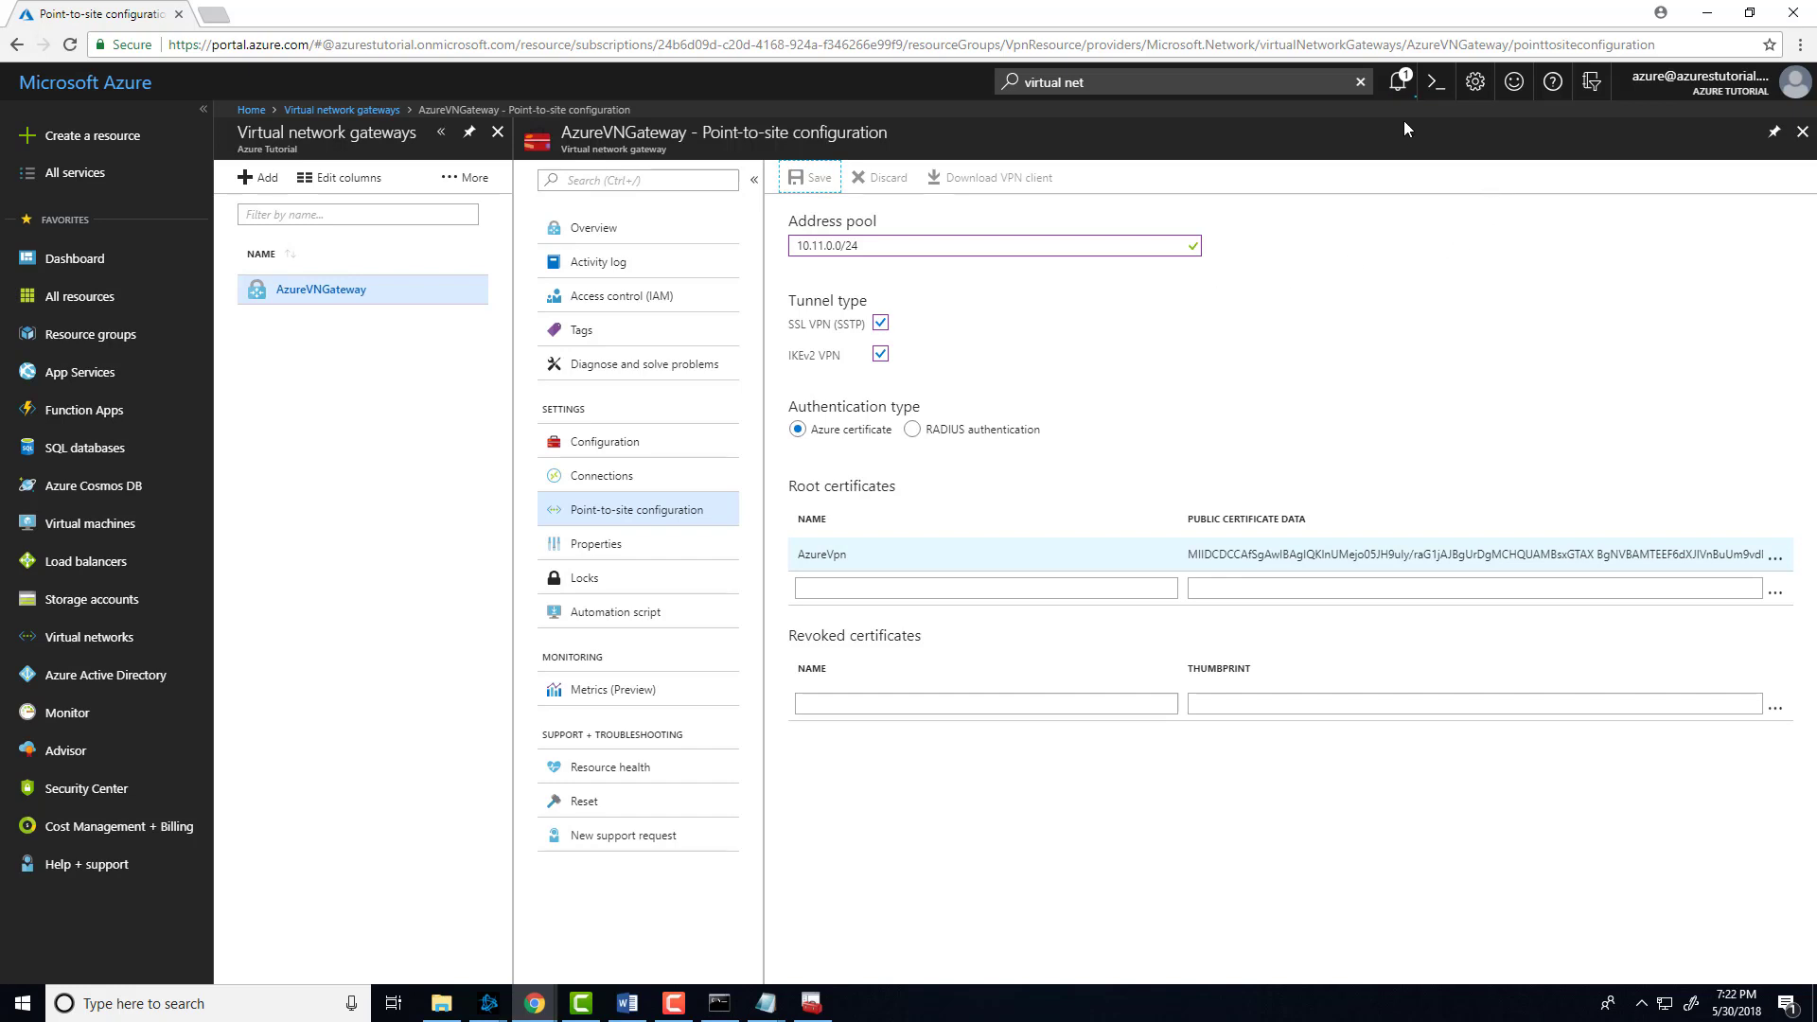
left_click(1399, 83)
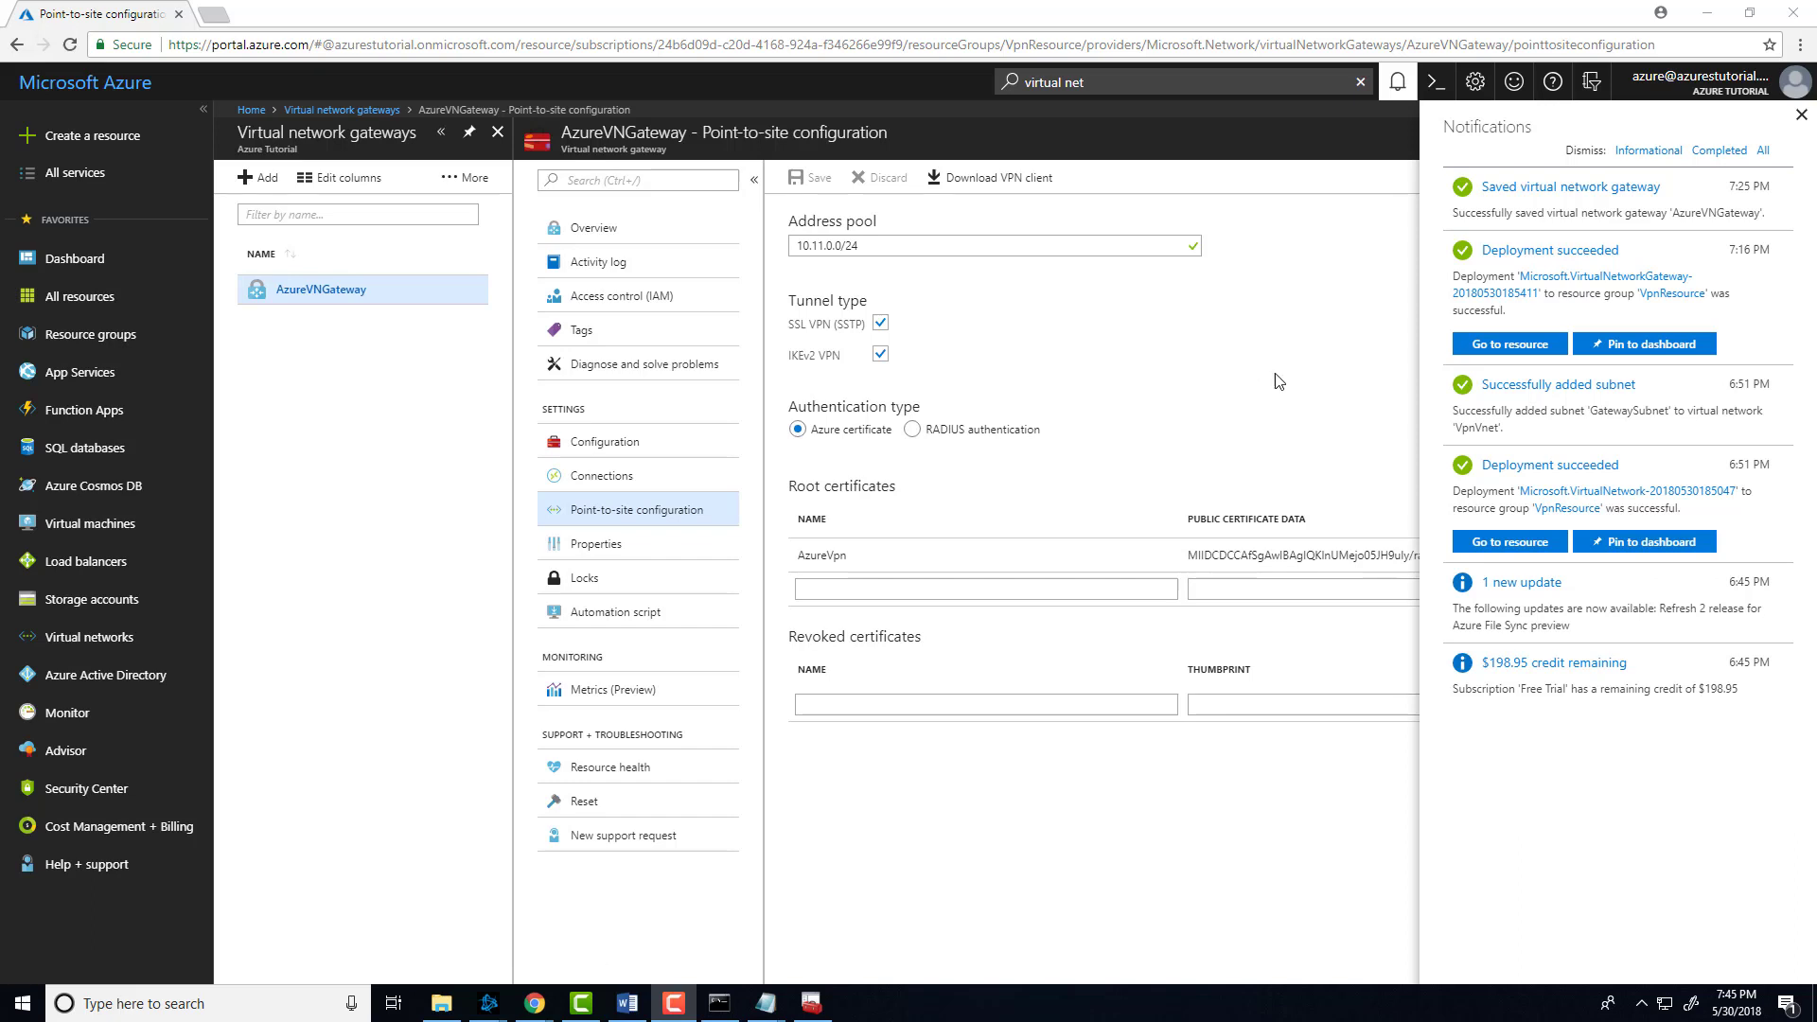
left_click(1801, 115)
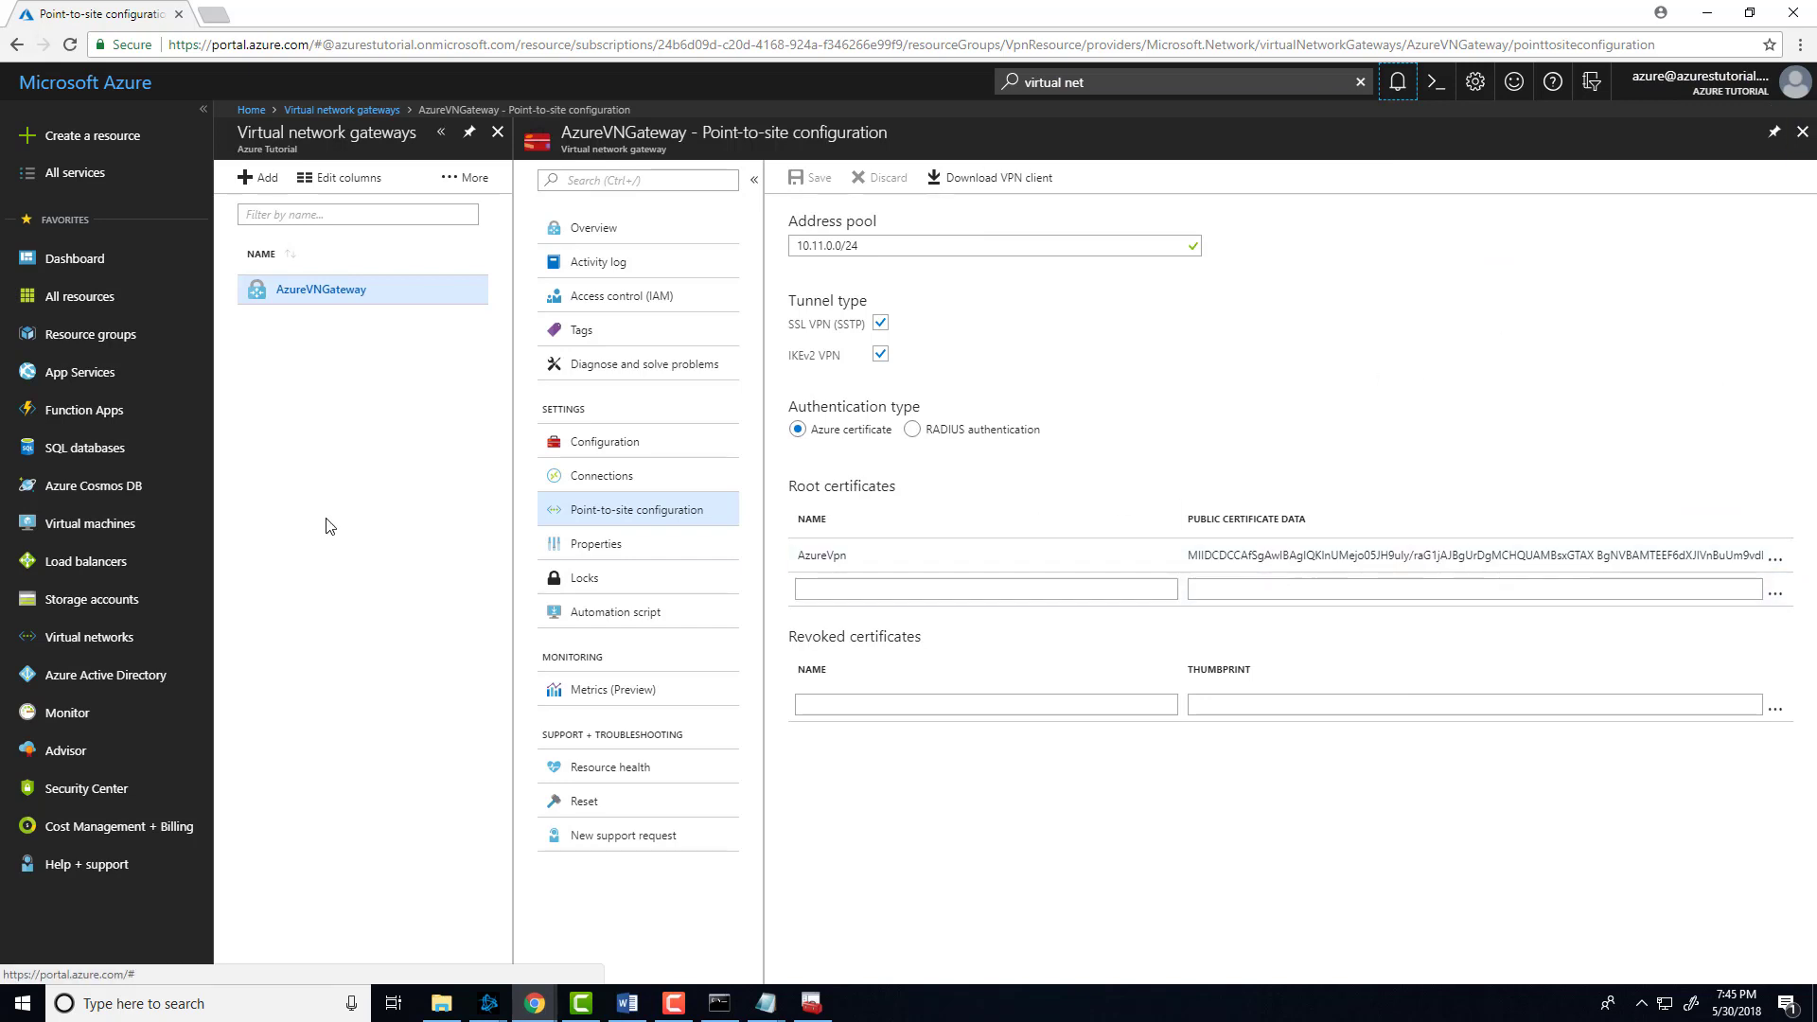
Step: Start creating a virtual machine from the Windows Server 2016 Datacenter image with the Resource Manager deployment model
left_click(118, 521)
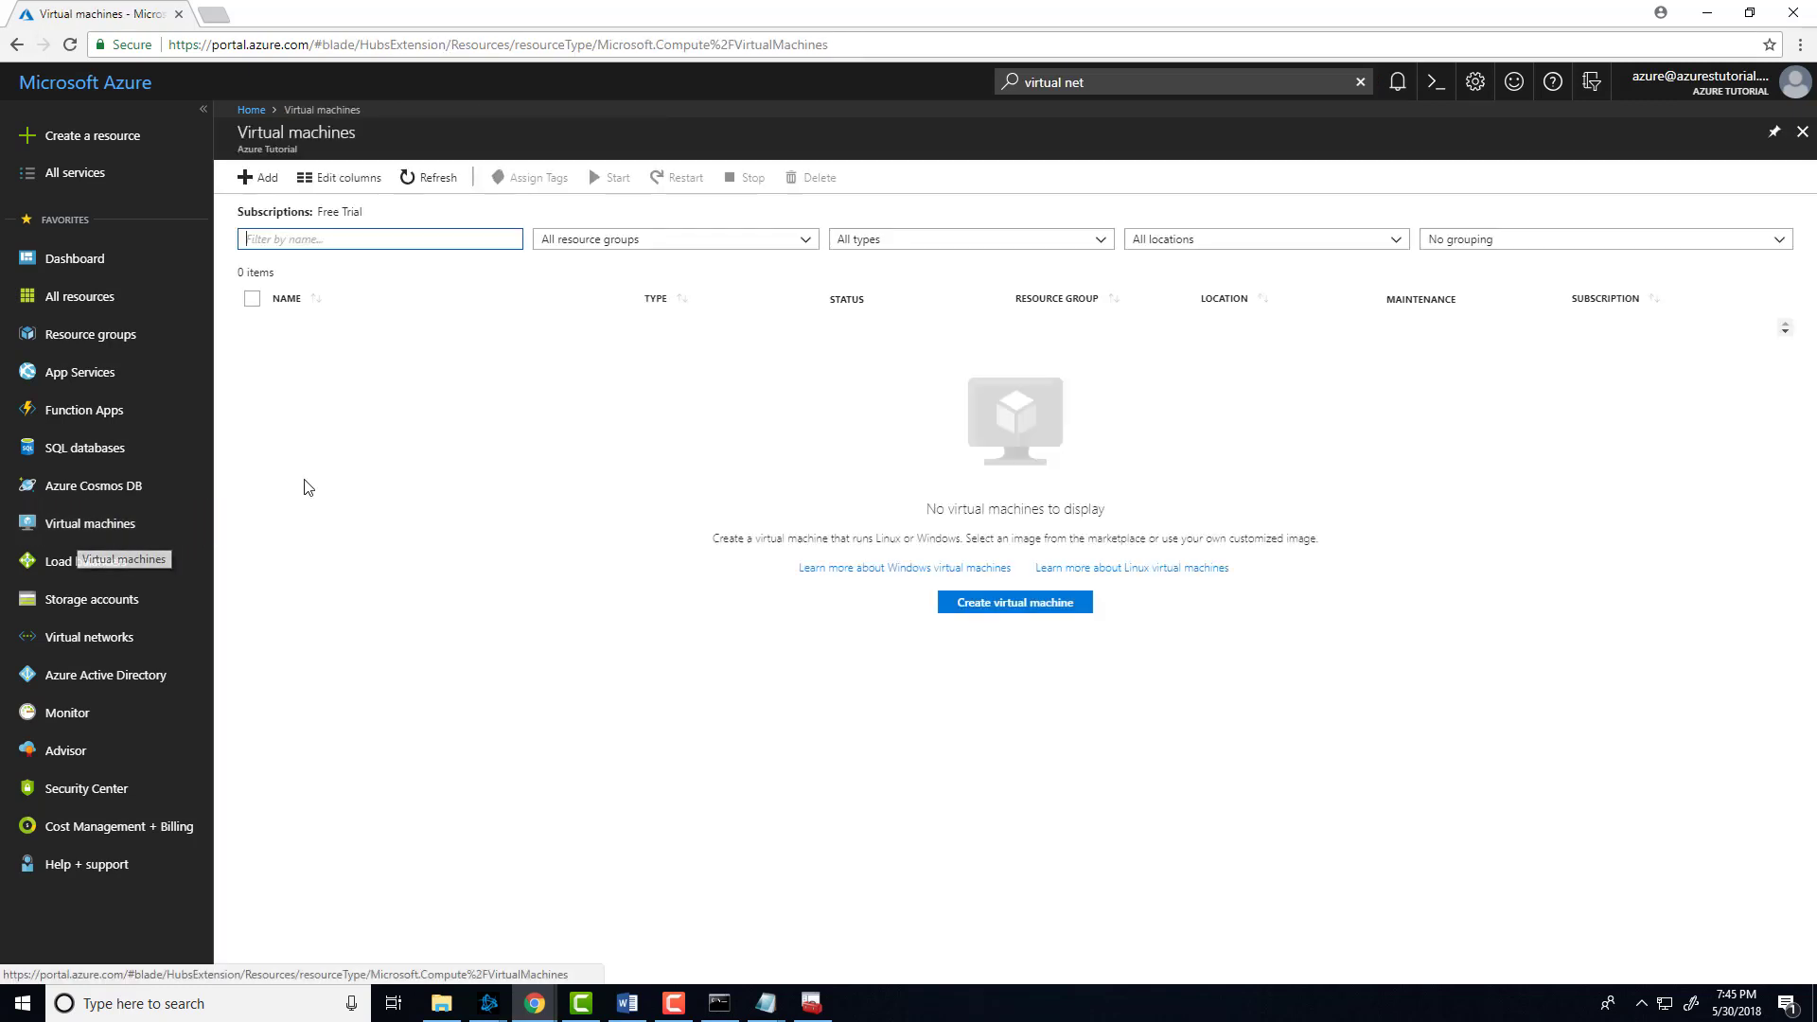
left_click(248, 179)
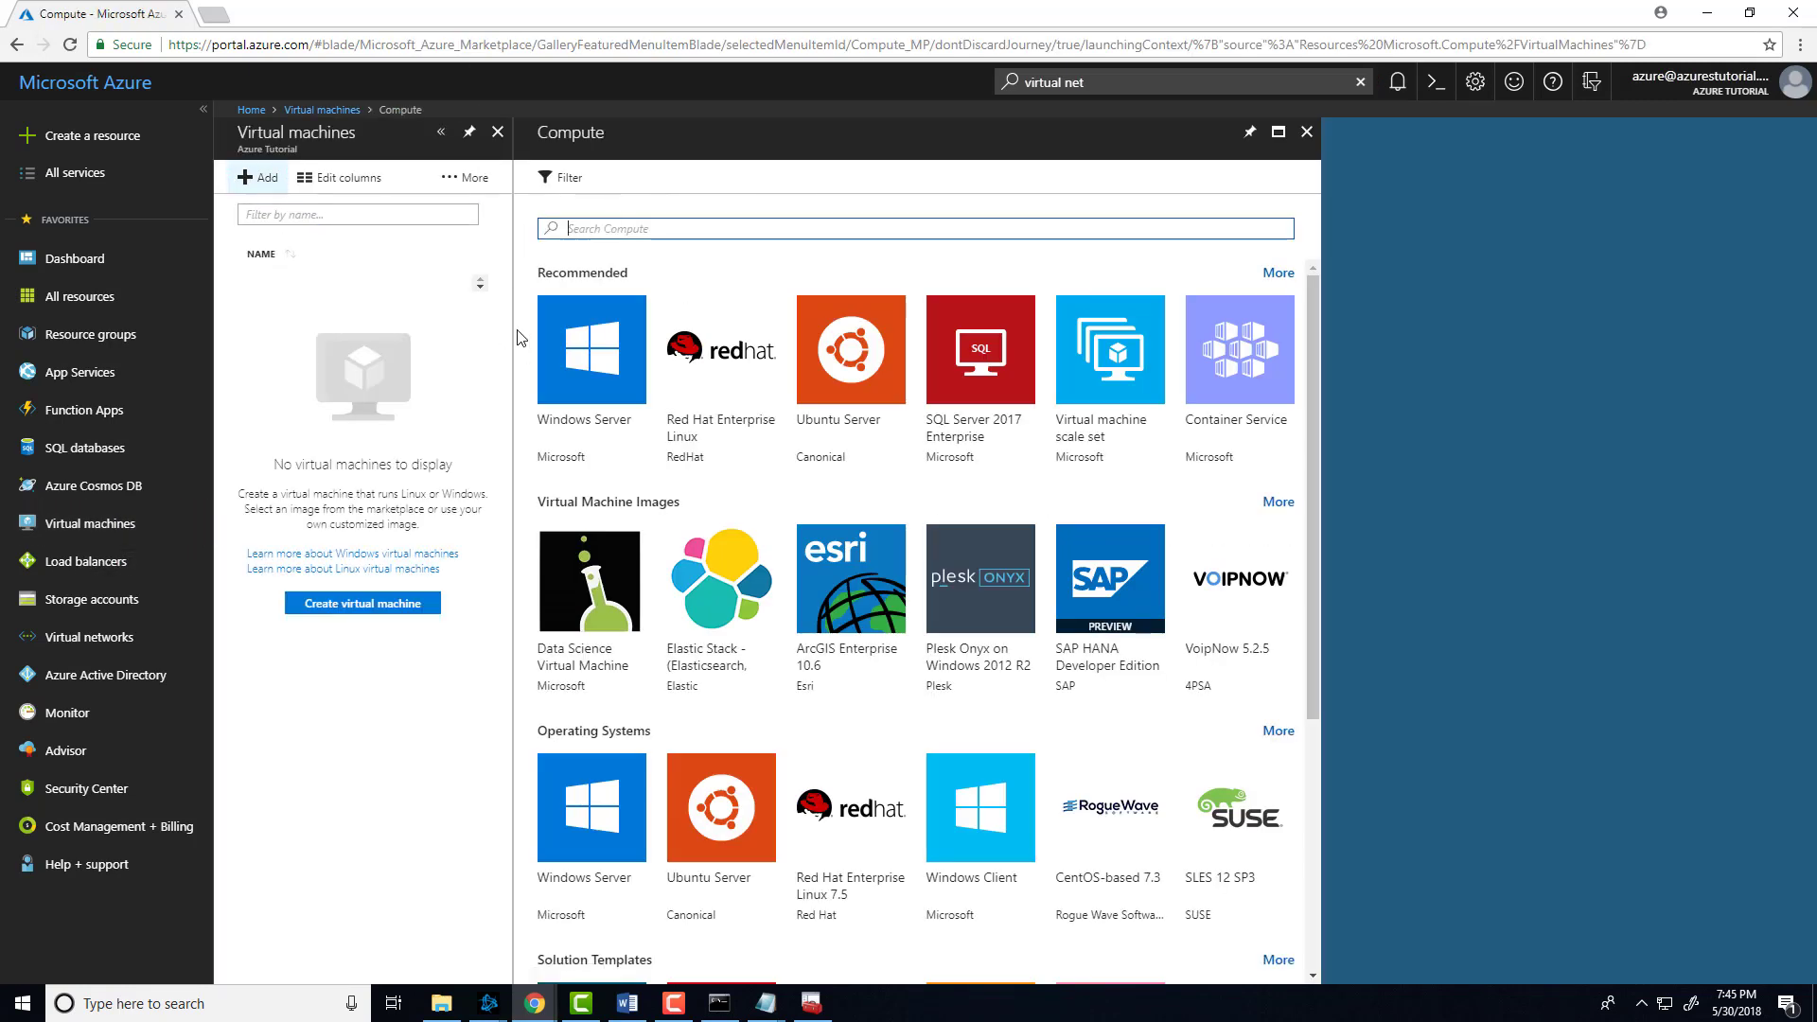
left_click(591, 369)
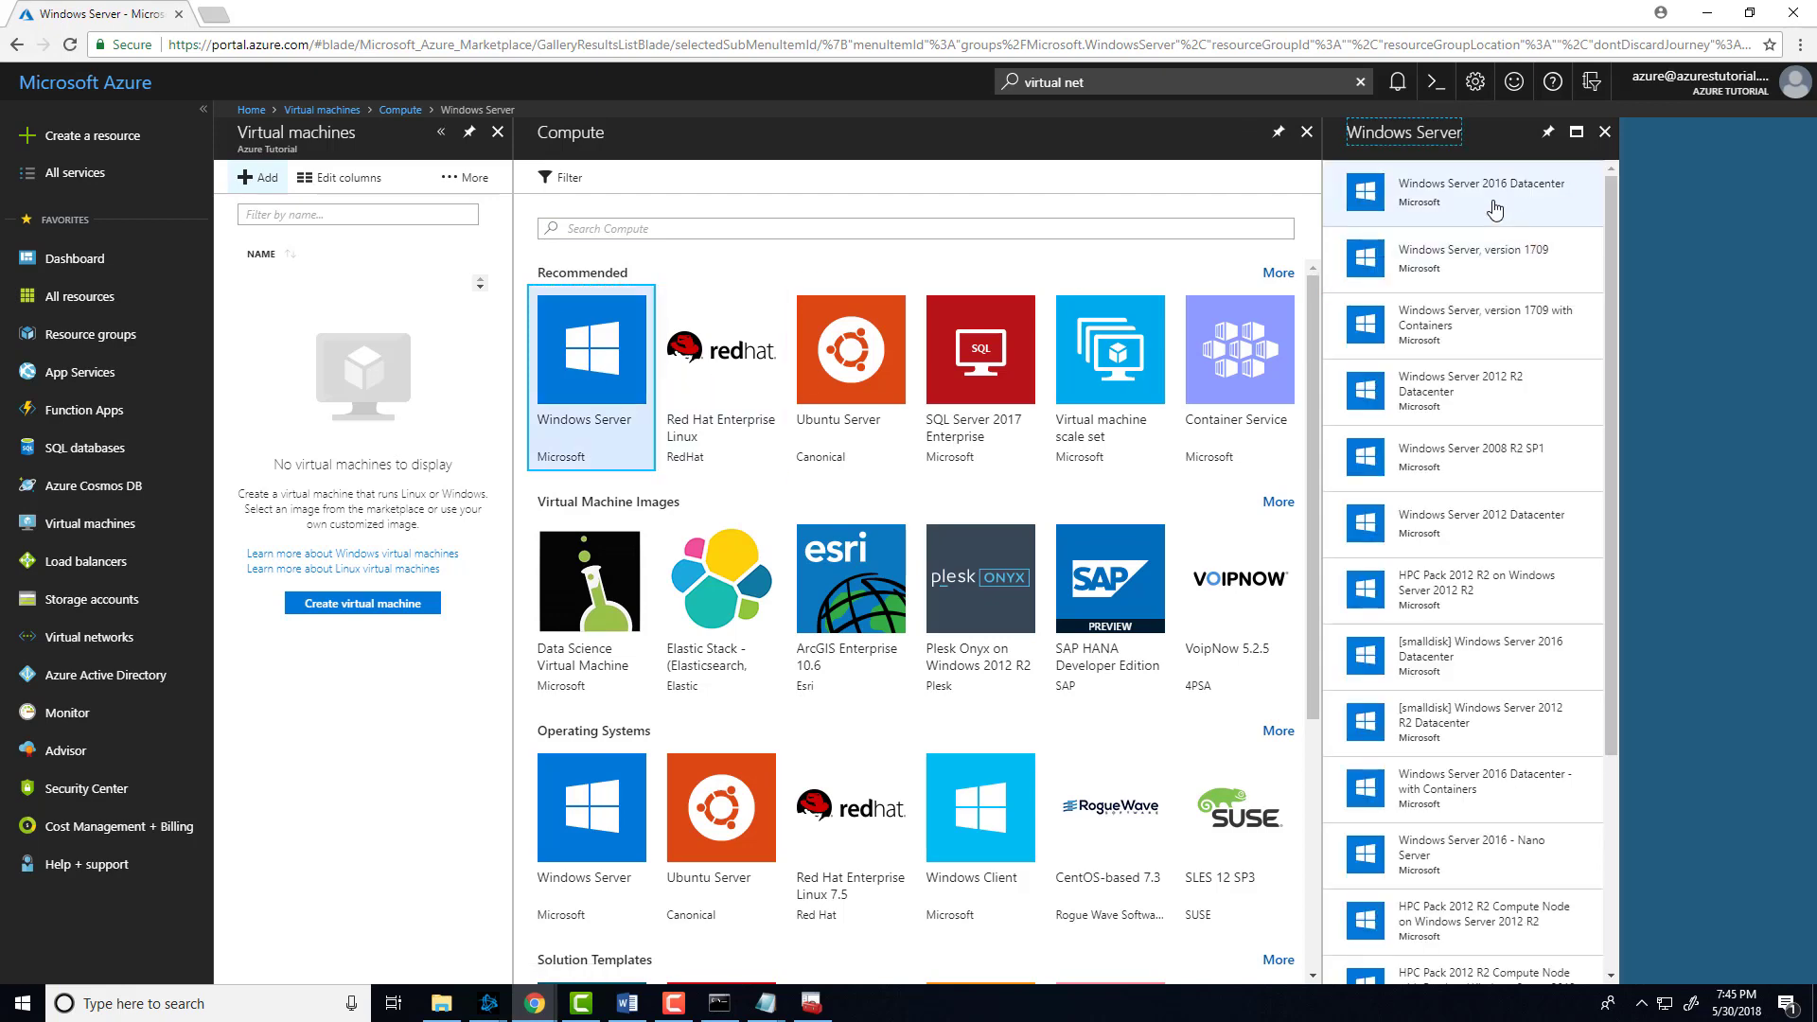
left_click(1561, 199)
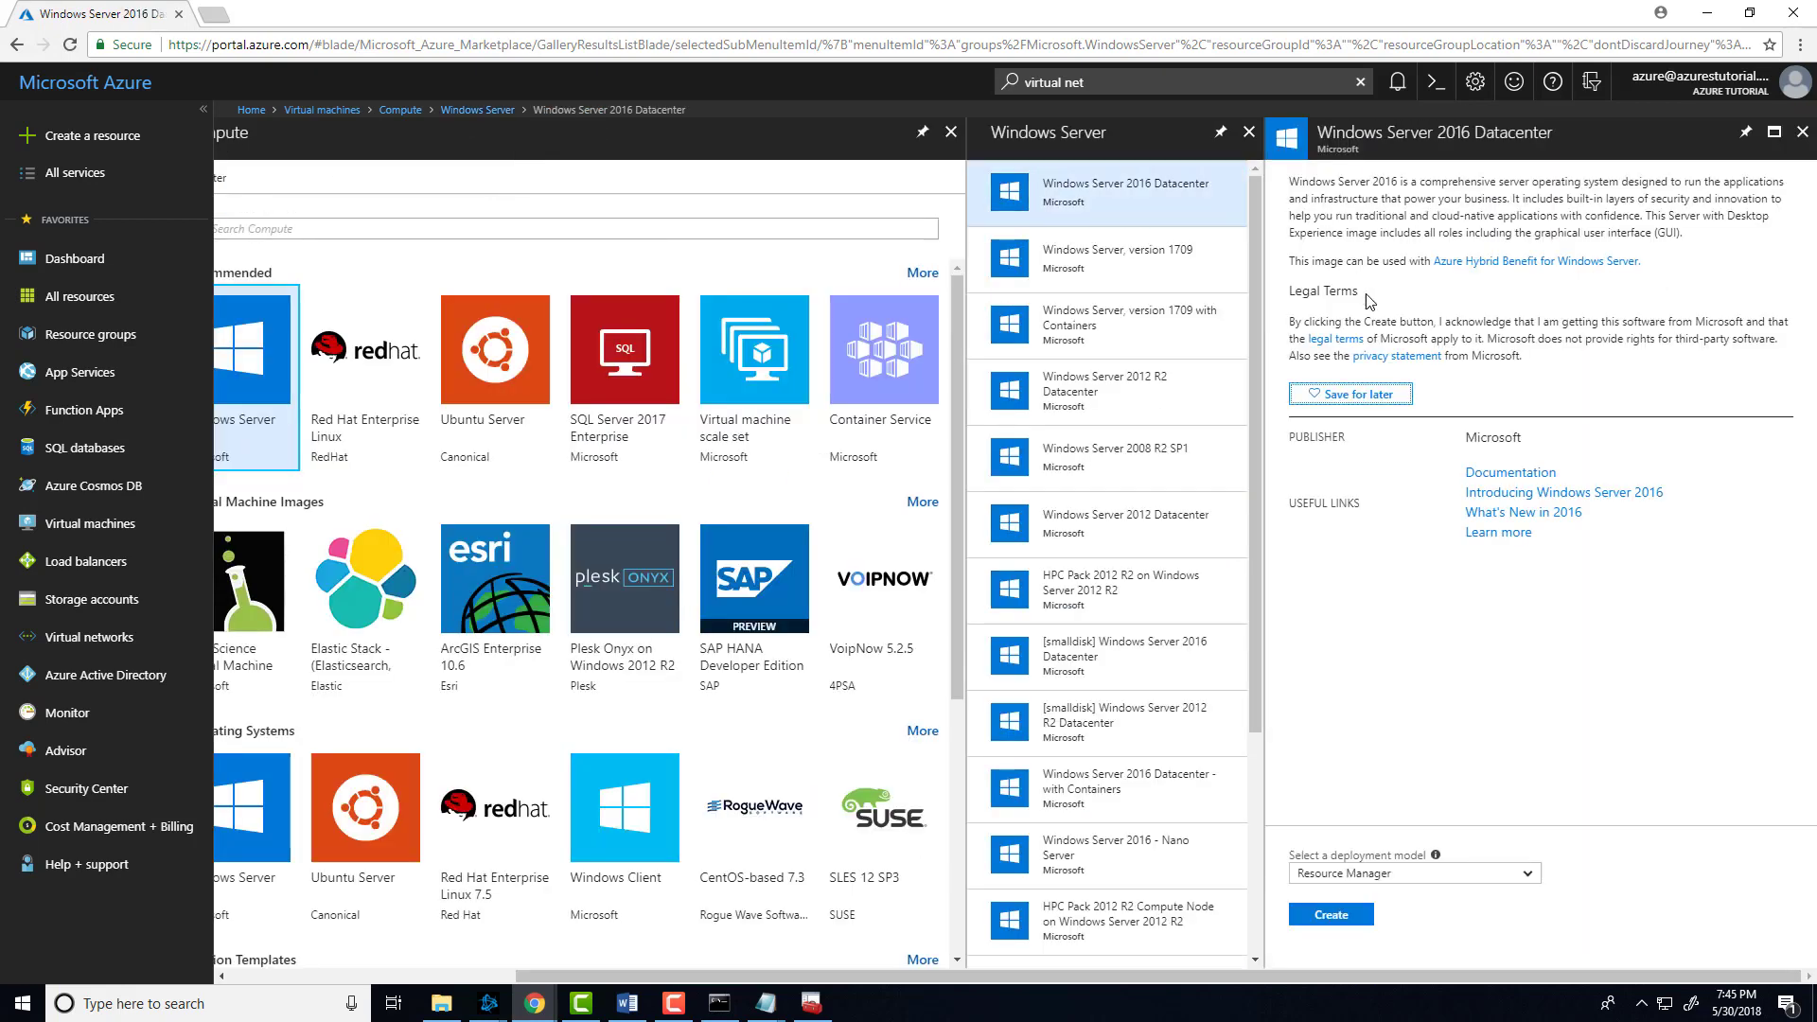
left_click(1336, 917)
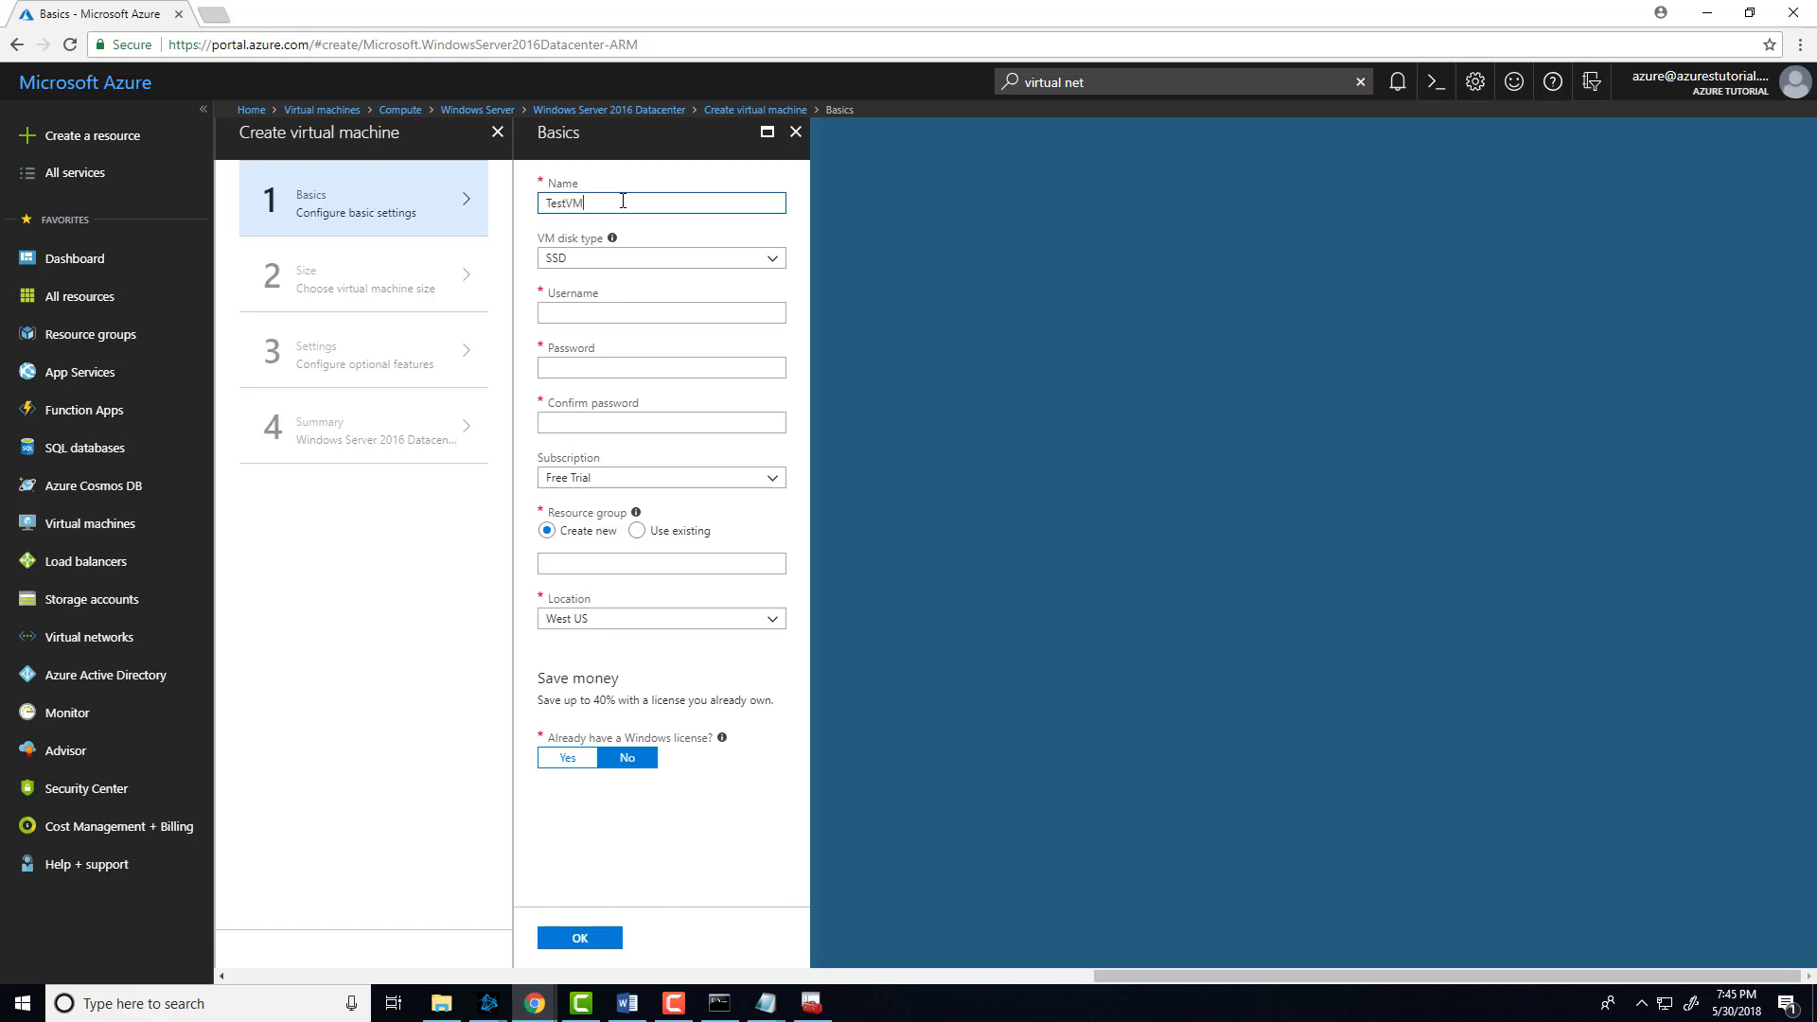
Step: Name the virtual machine TestVM, choose the HDD disk type and set the username to testadmin
key("Tab")
left_click(629, 265)
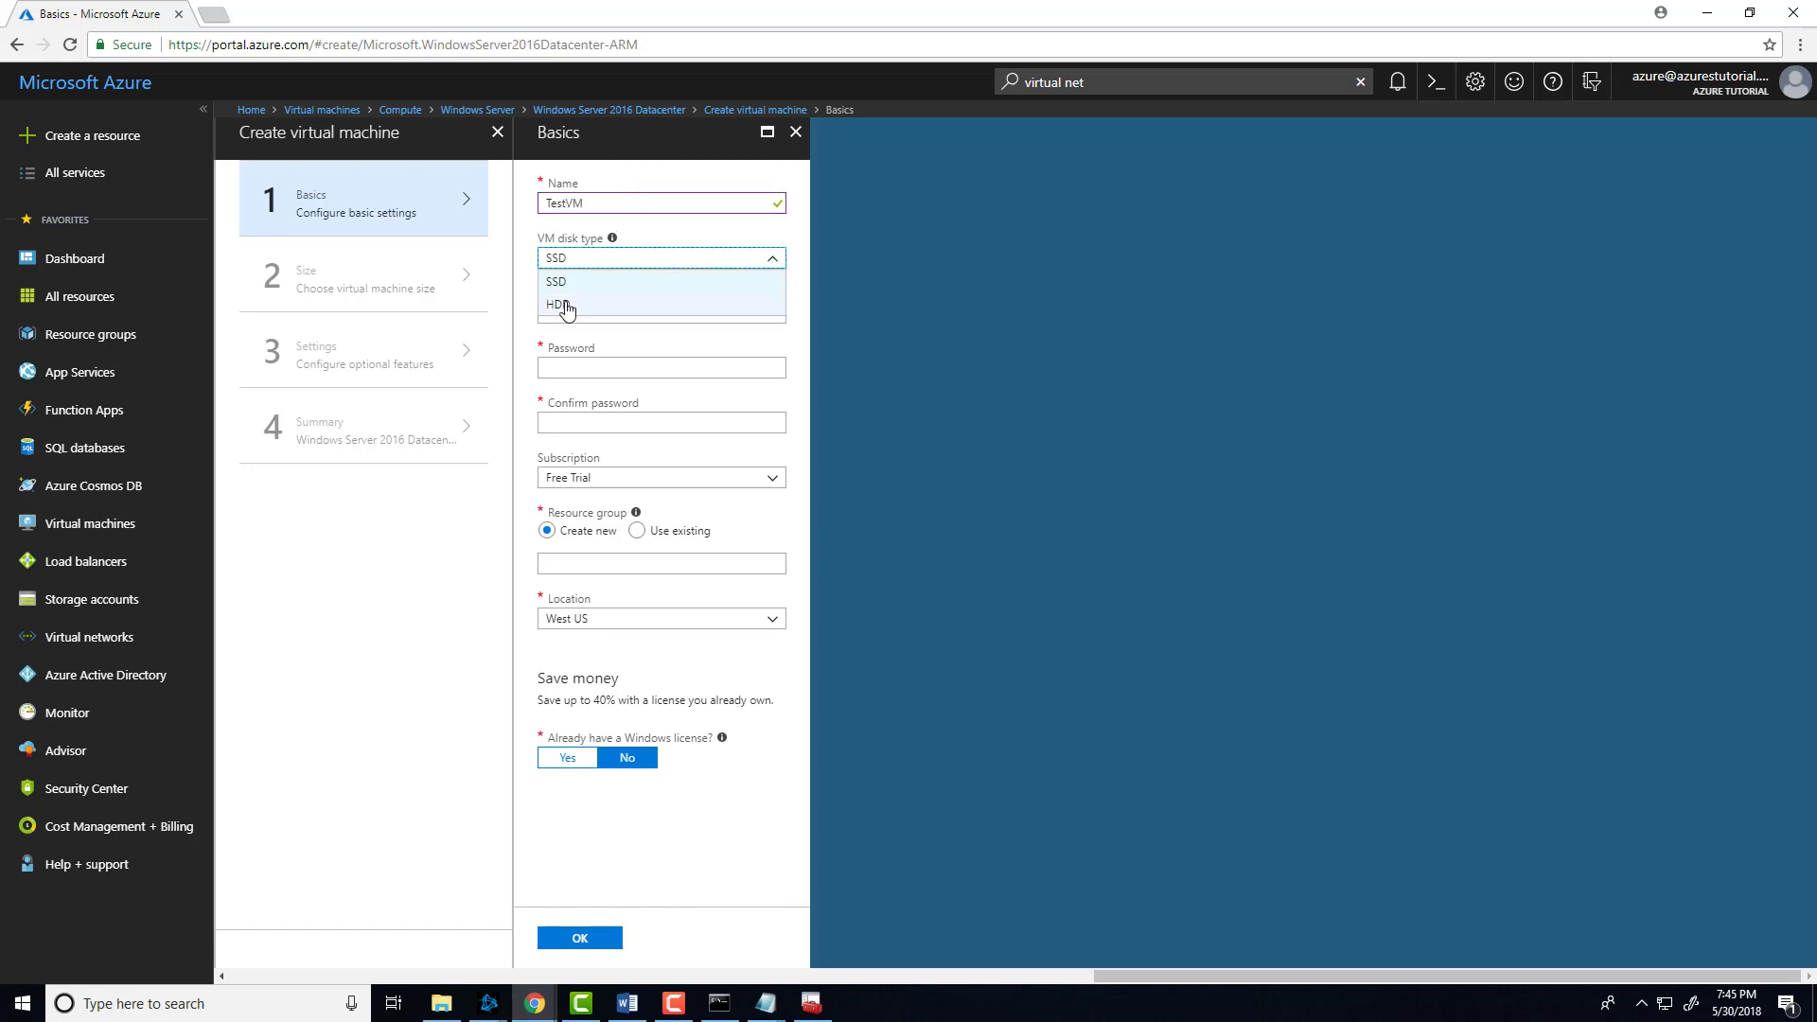
left_click(567, 309)
left_click(568, 312)
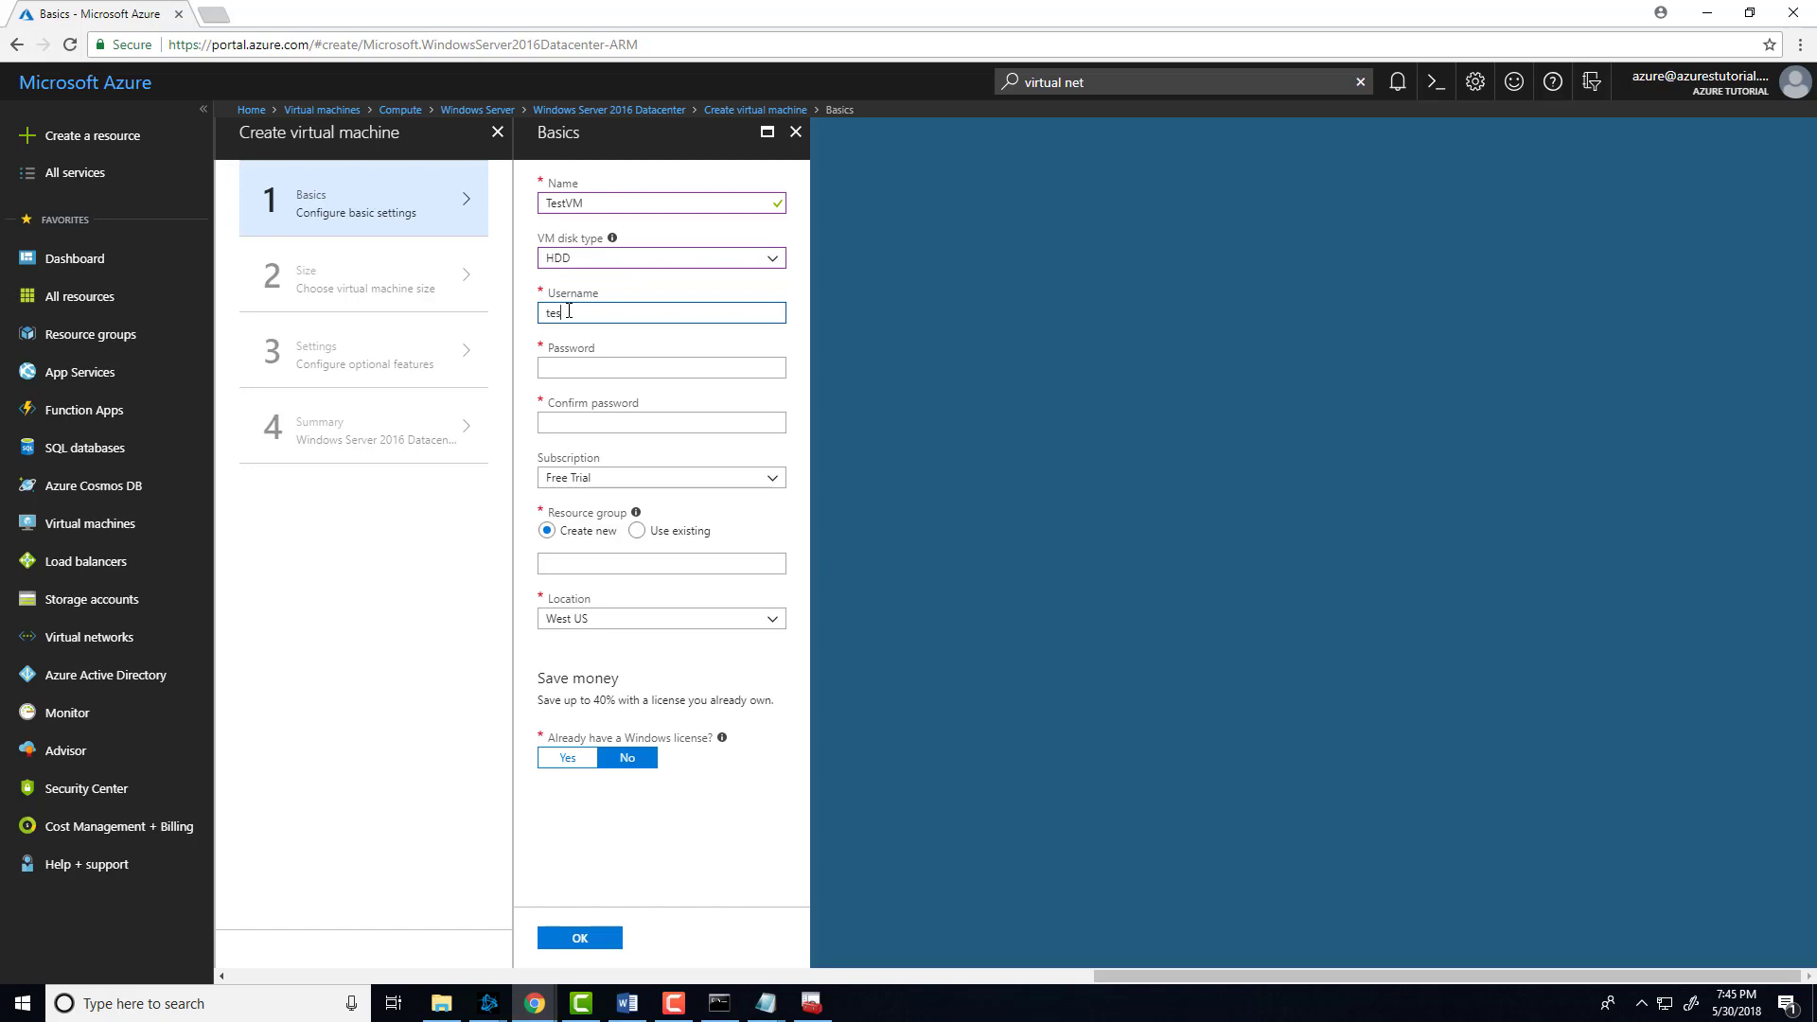
type("testadmin")
key("Tab")
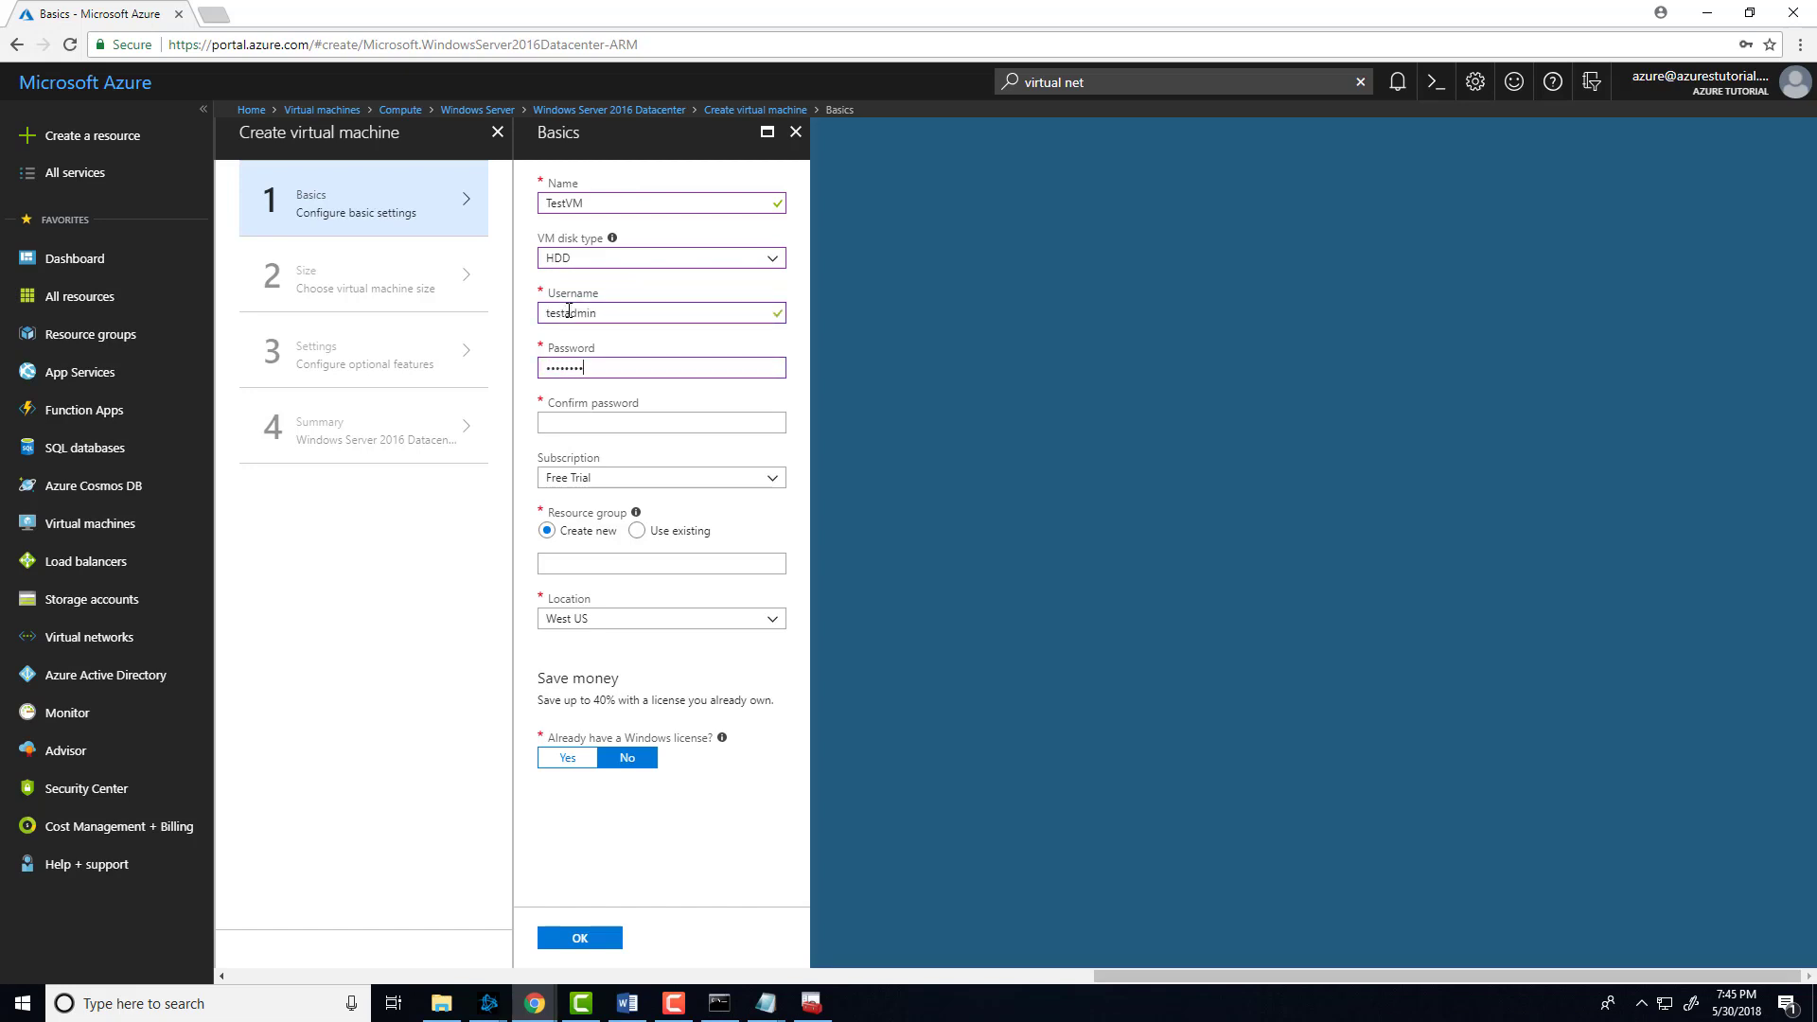
Step: Enter the virtual machine's administrator password and its confirmation, extending both by one character to meet the requirements
type("•••••••••••")
key("Tab")
type("•")
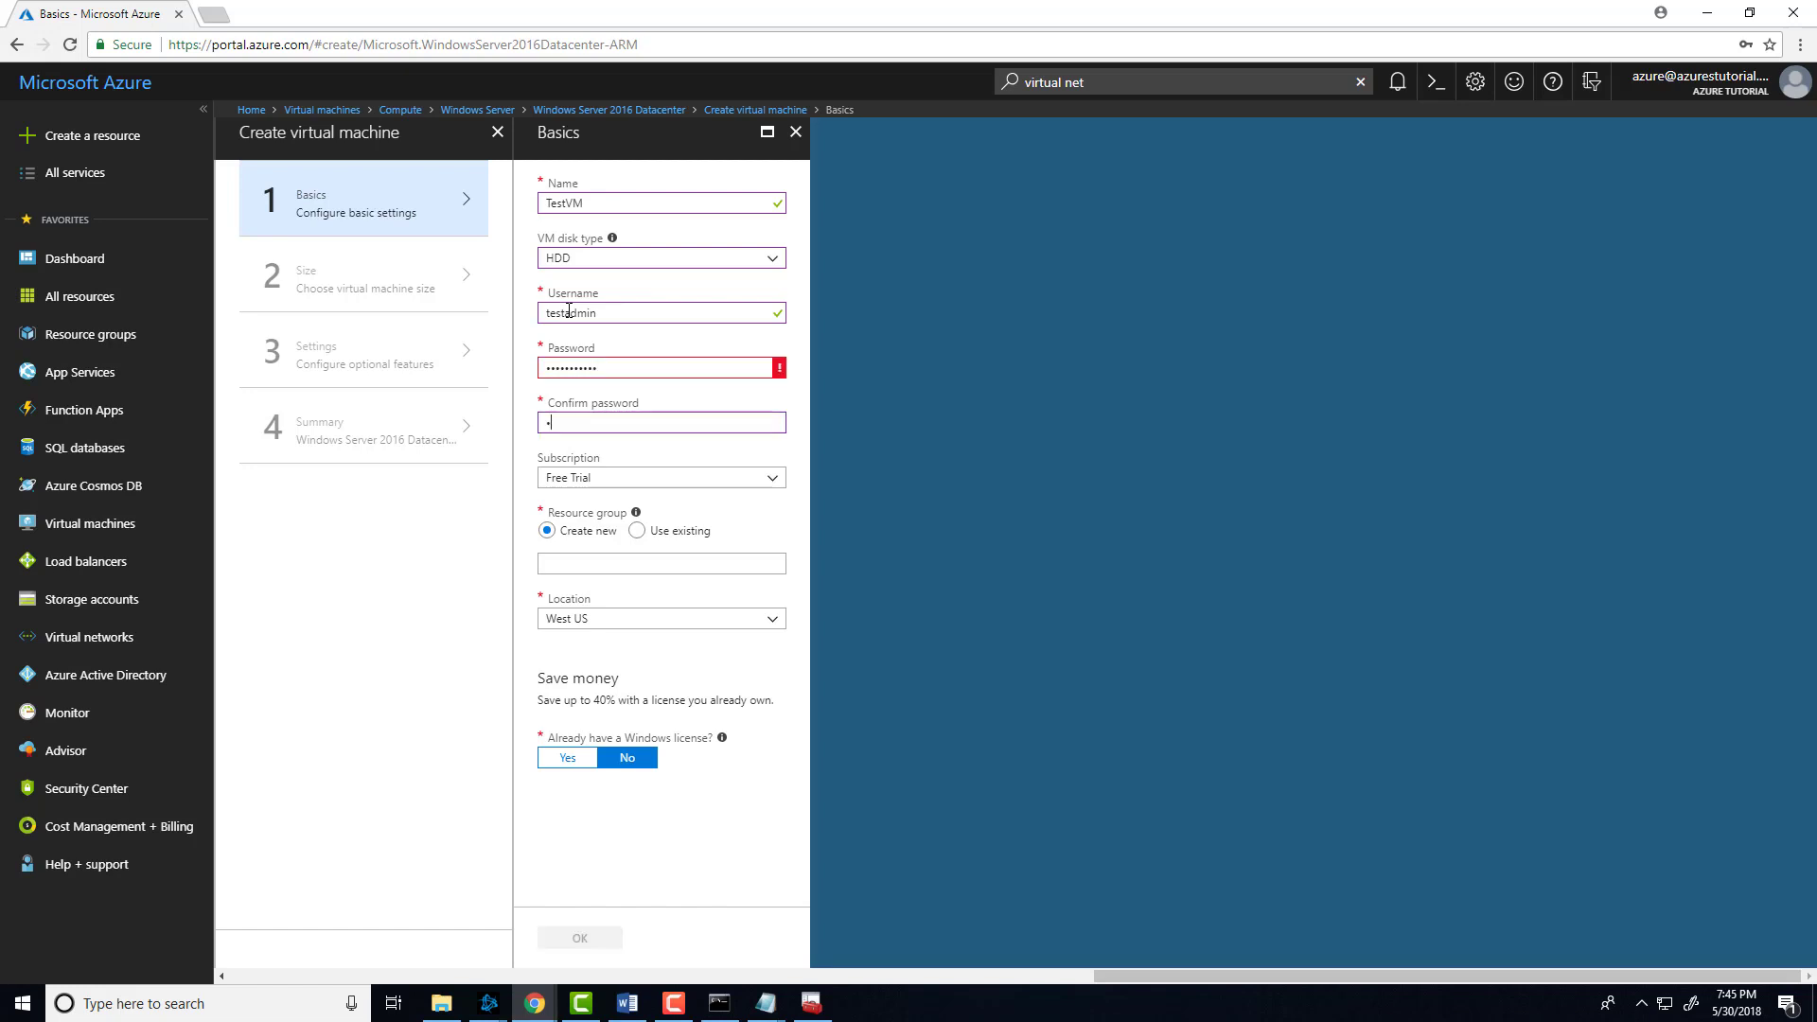
type("••••••")
left_click(623, 369)
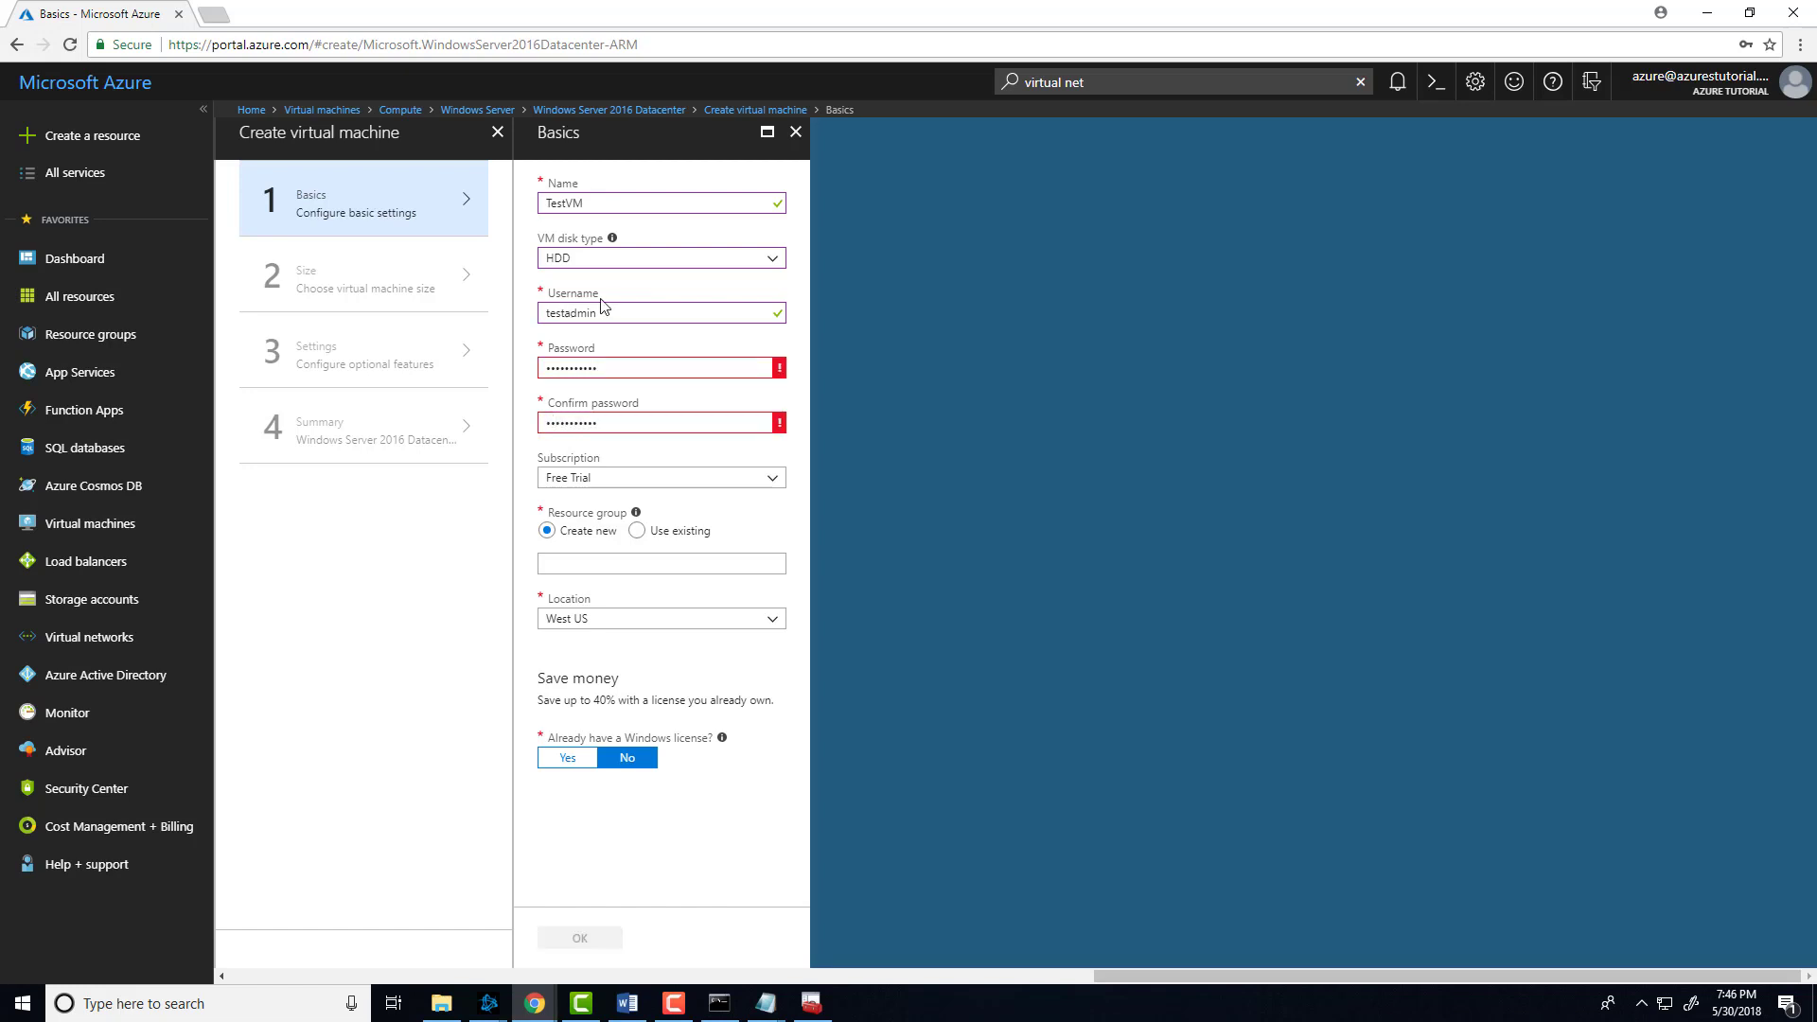
type("•")
left_click(629, 418)
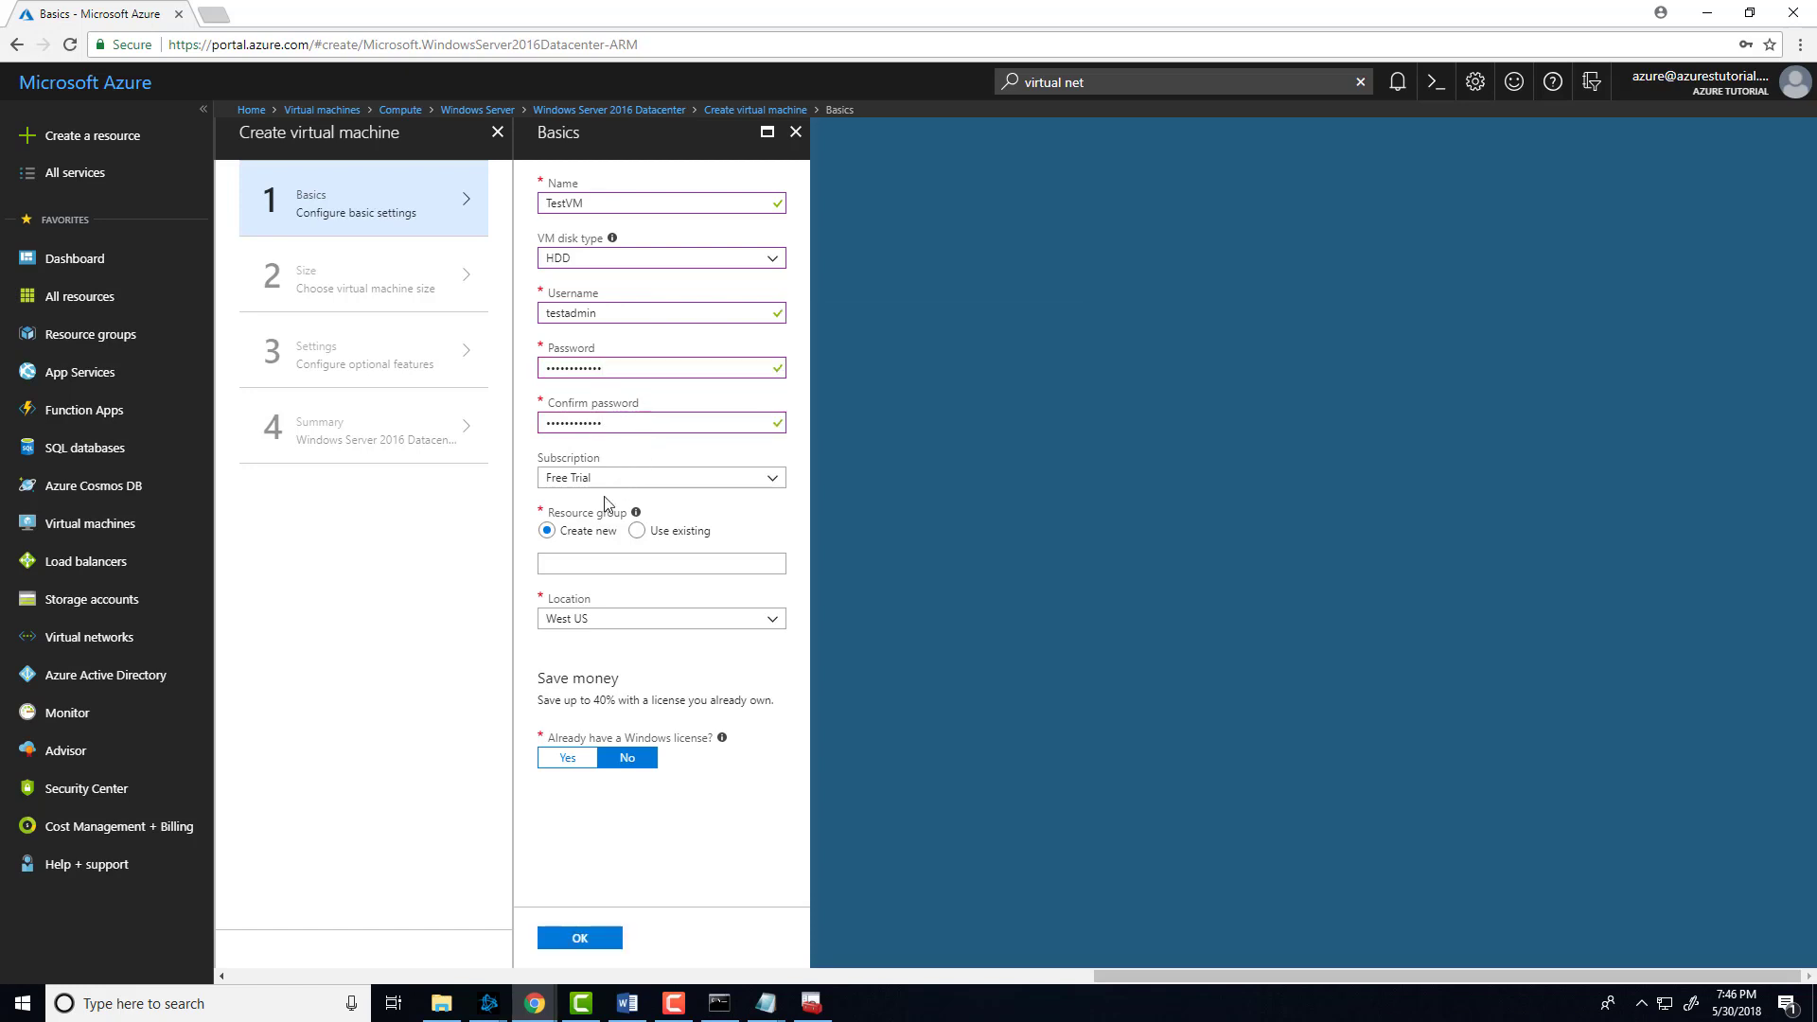
Step: Assign the virtual machine to the existing resource group VpnResource
left_click(639, 532)
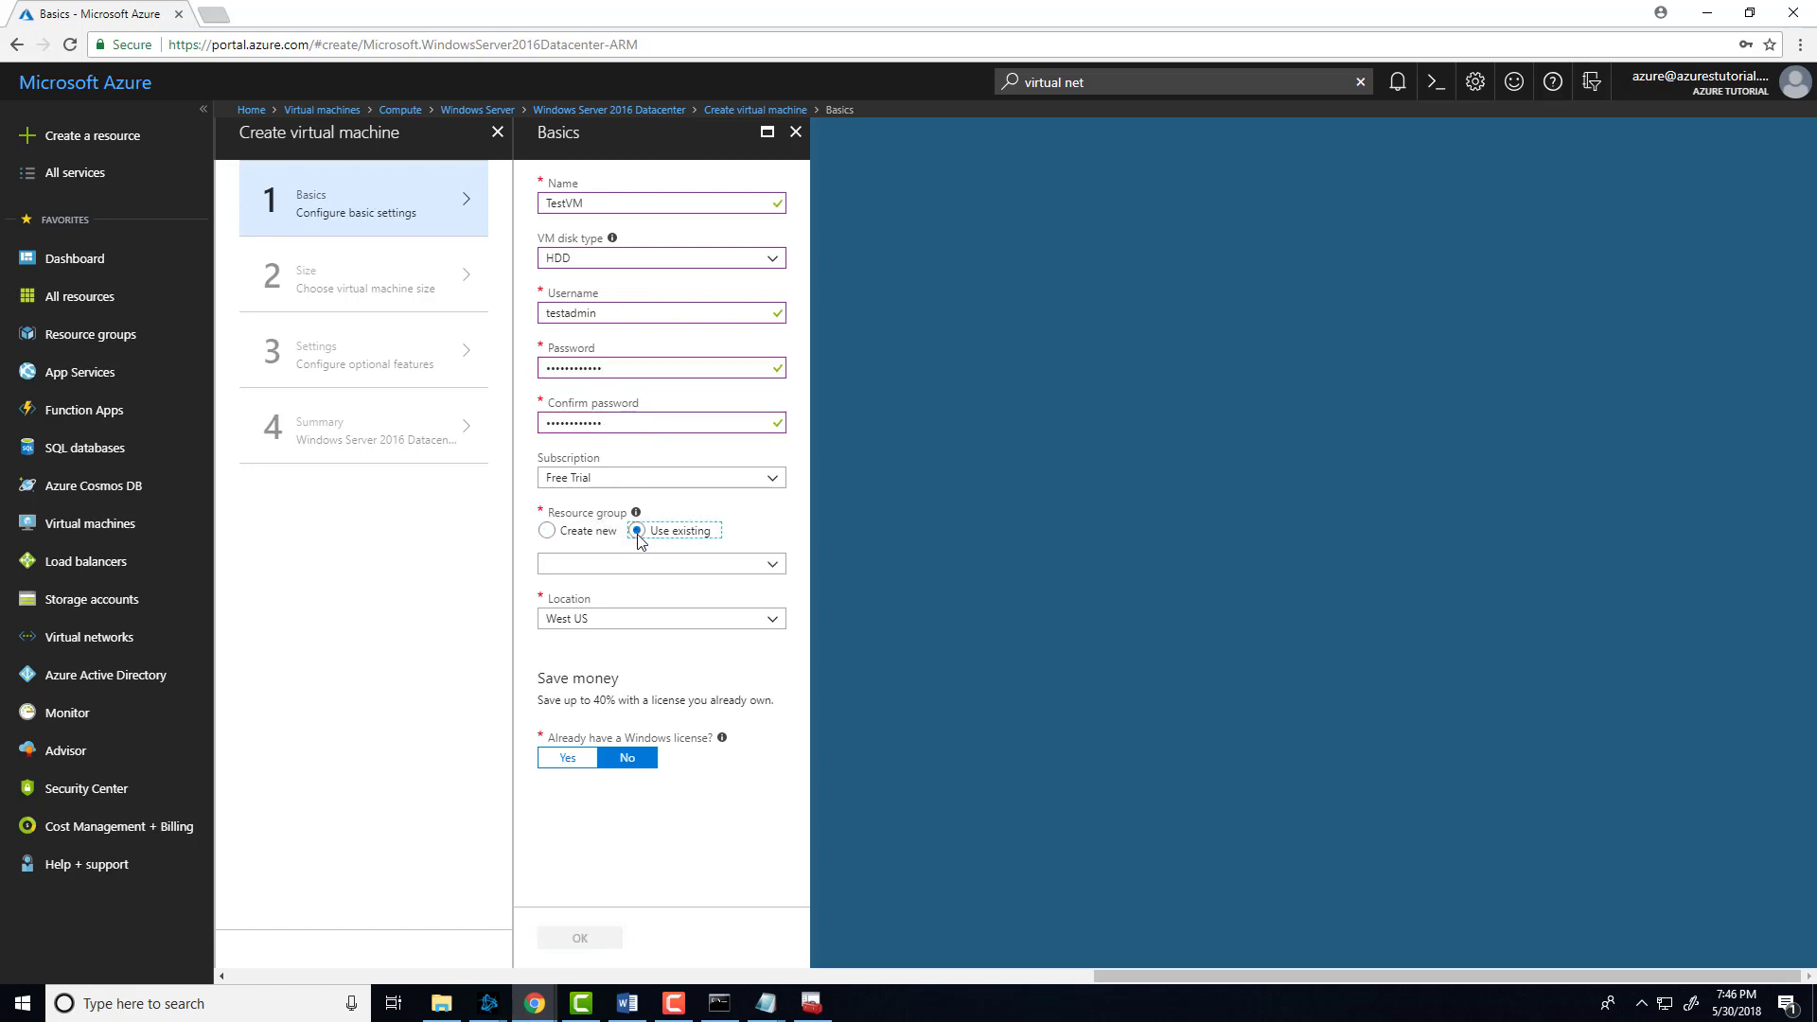
left_click(697, 565)
left_click(619, 589)
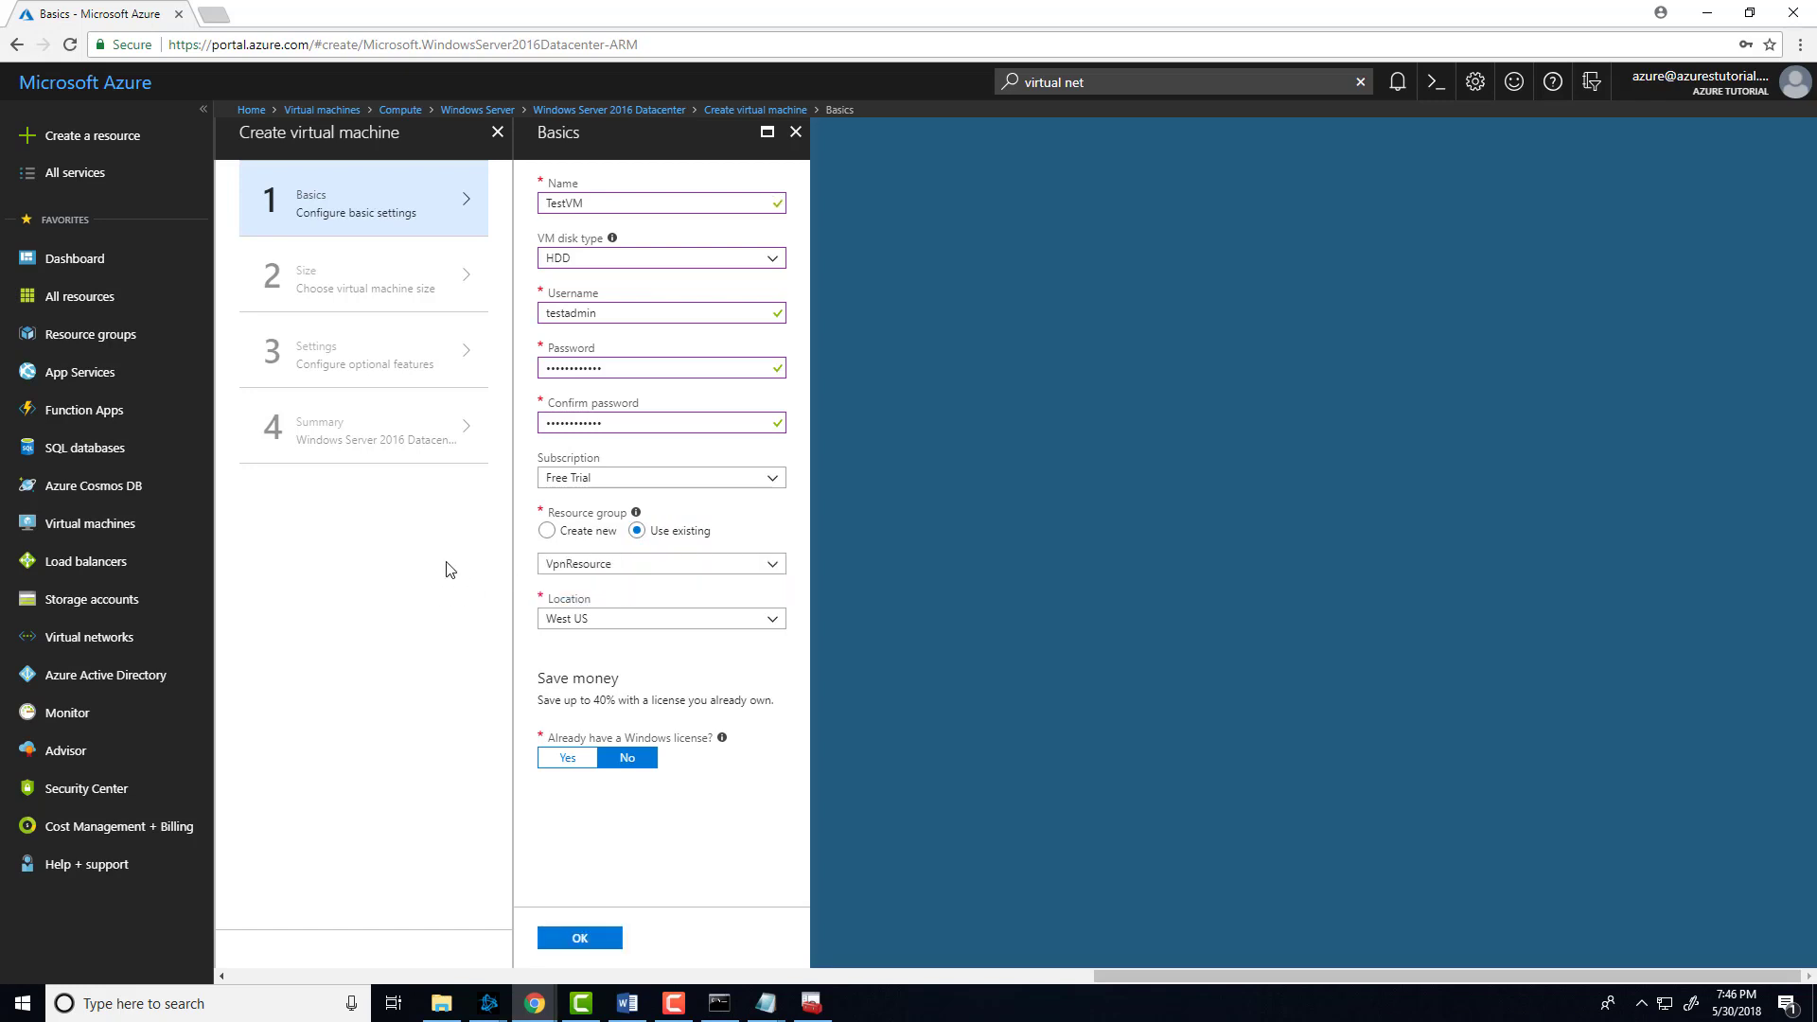
Step: Accept the virtual machine's basic settings and choose the Standard A1 size with 1 vCPU and 1.75 GB RAM
left_click(580, 937)
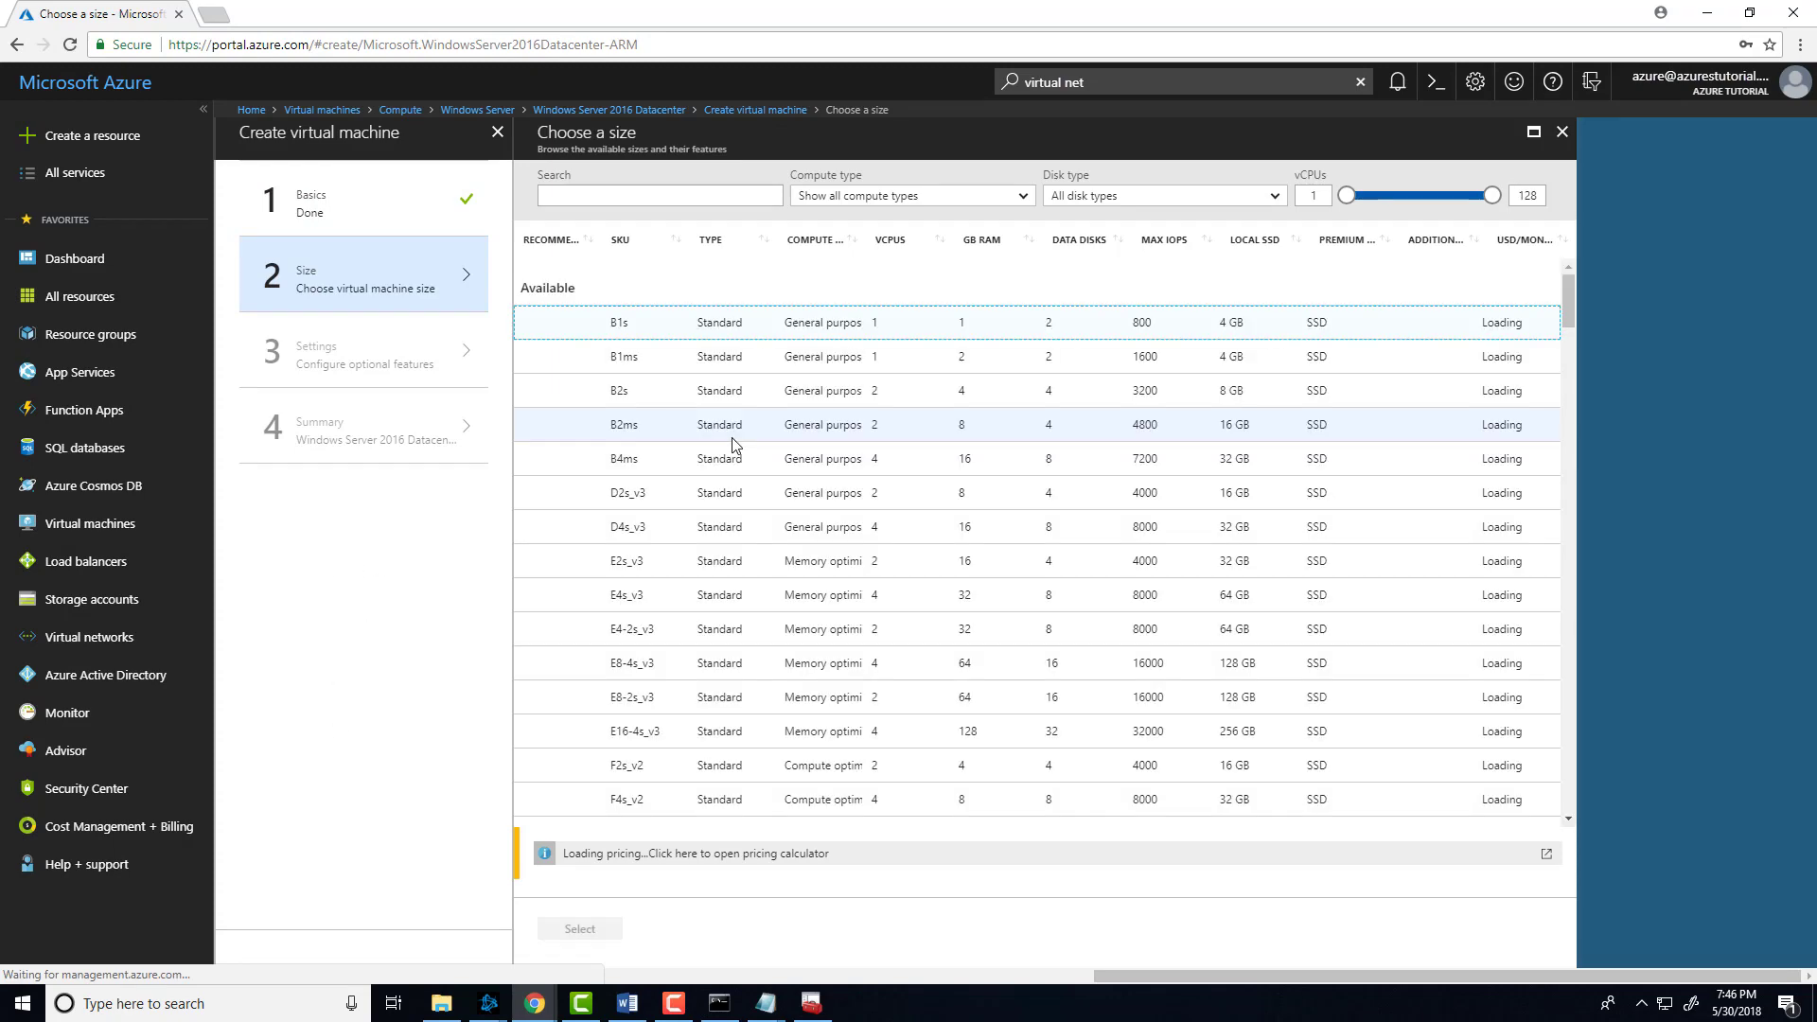
scroll(719, 568, "down", 10)
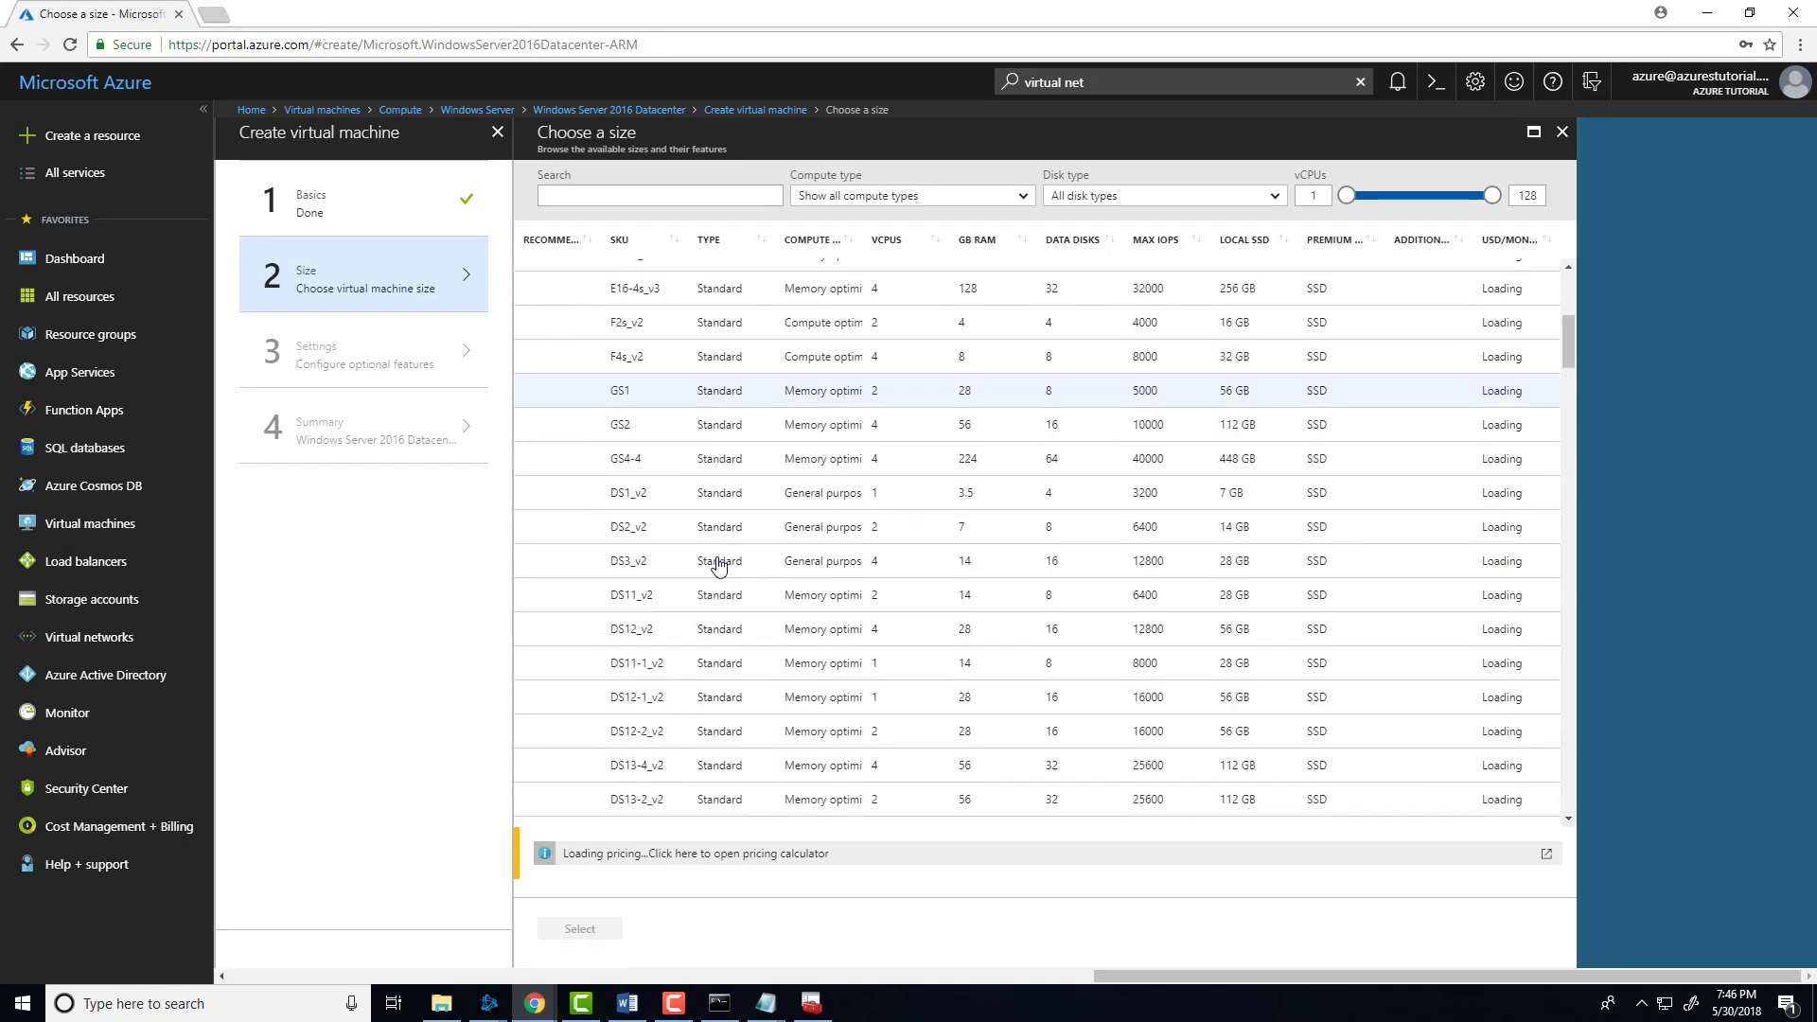
scroll(719, 566, "down", 5)
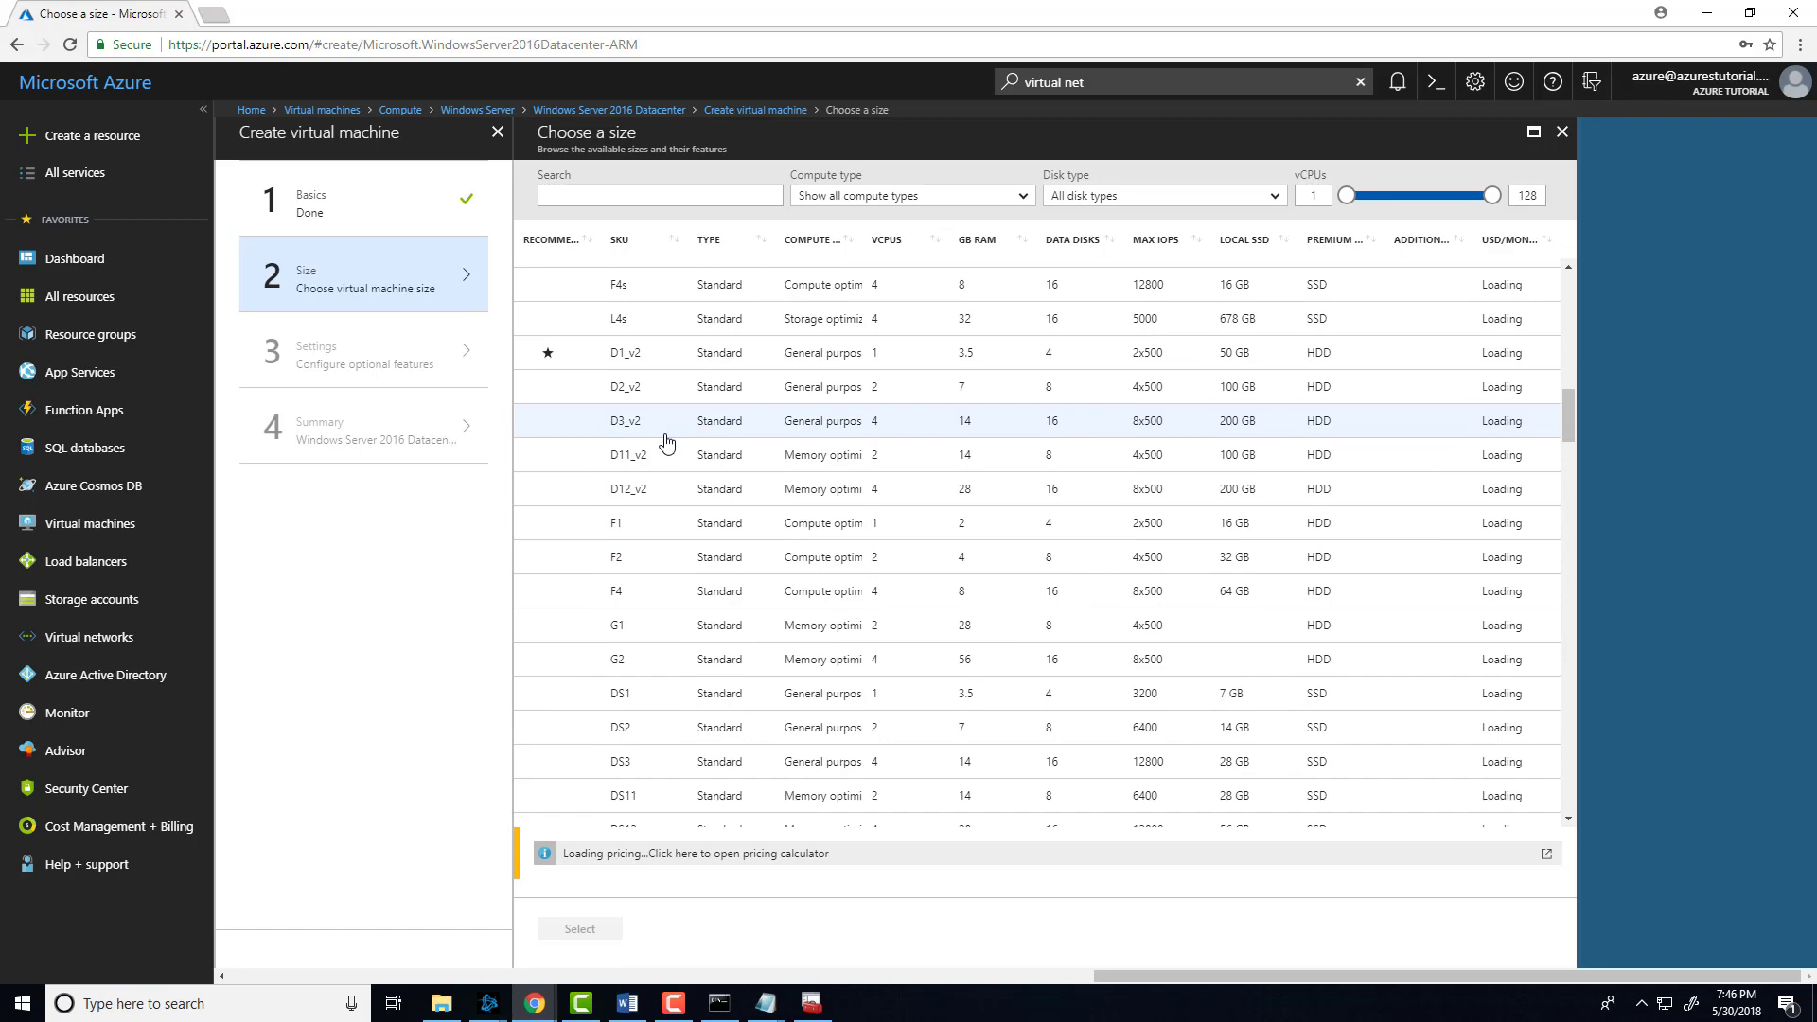
scroll(667, 454, "down", 5)
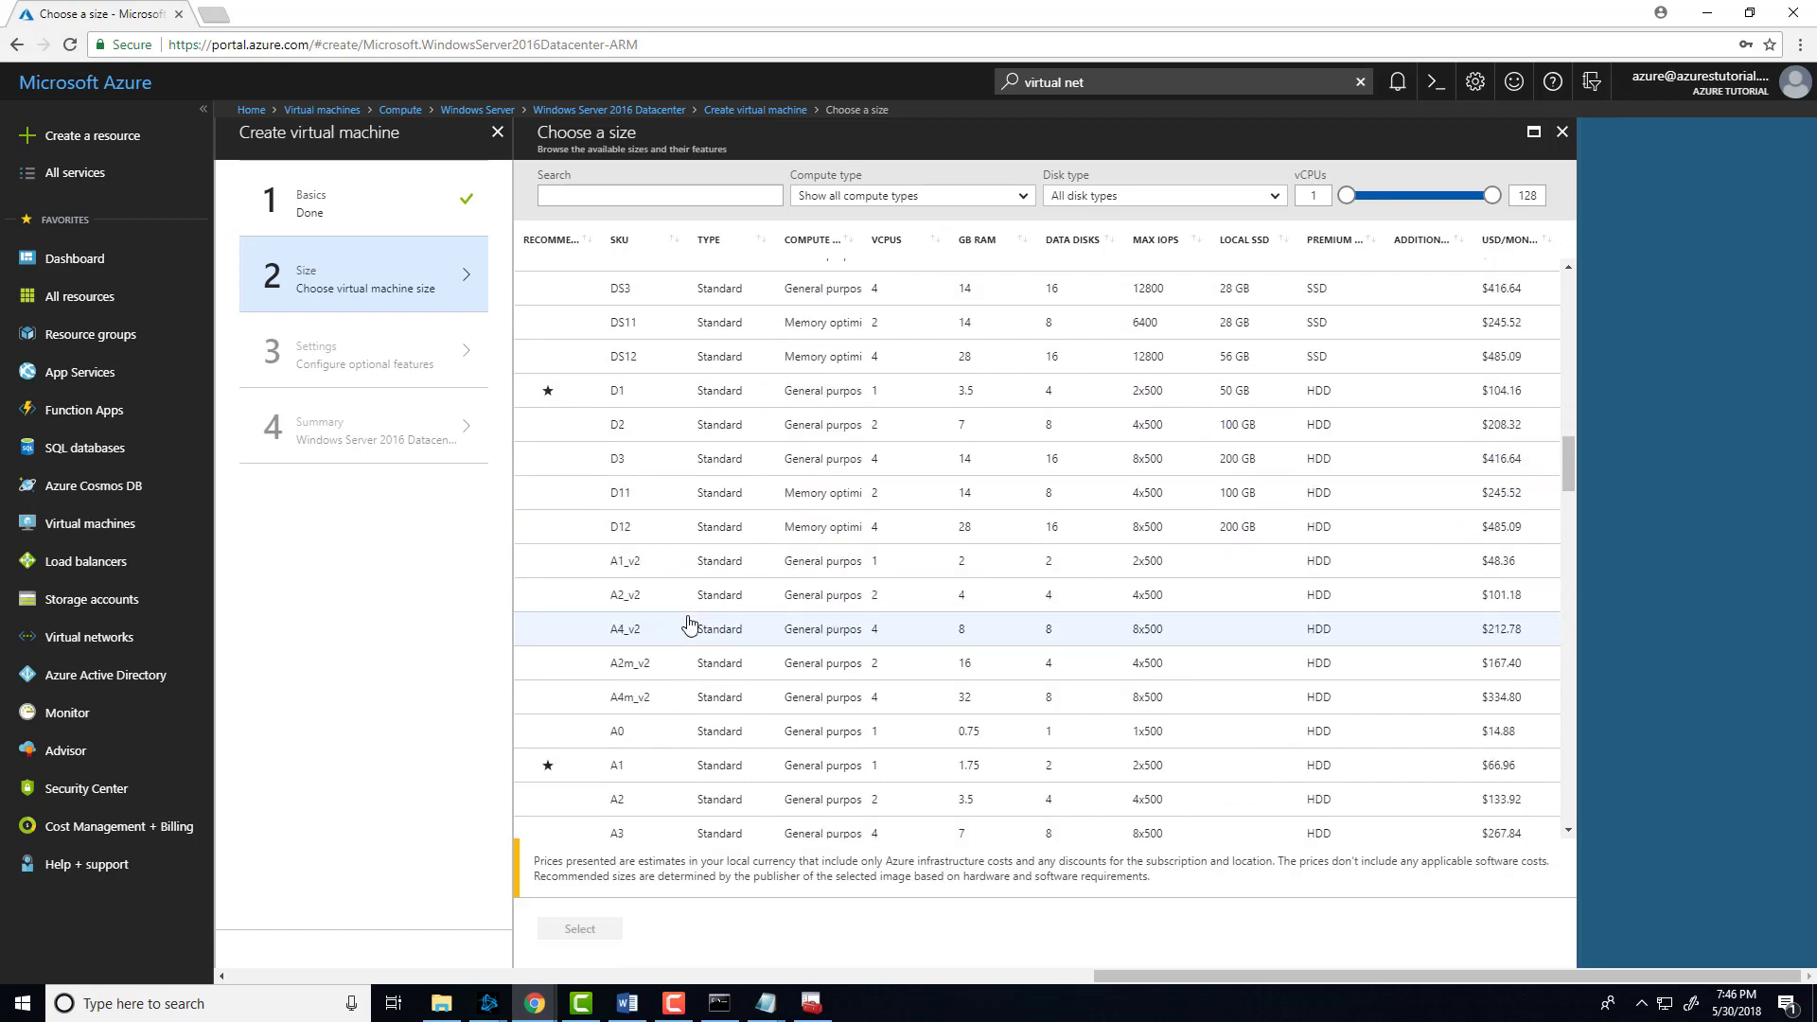
scroll(689, 625, "down", 2)
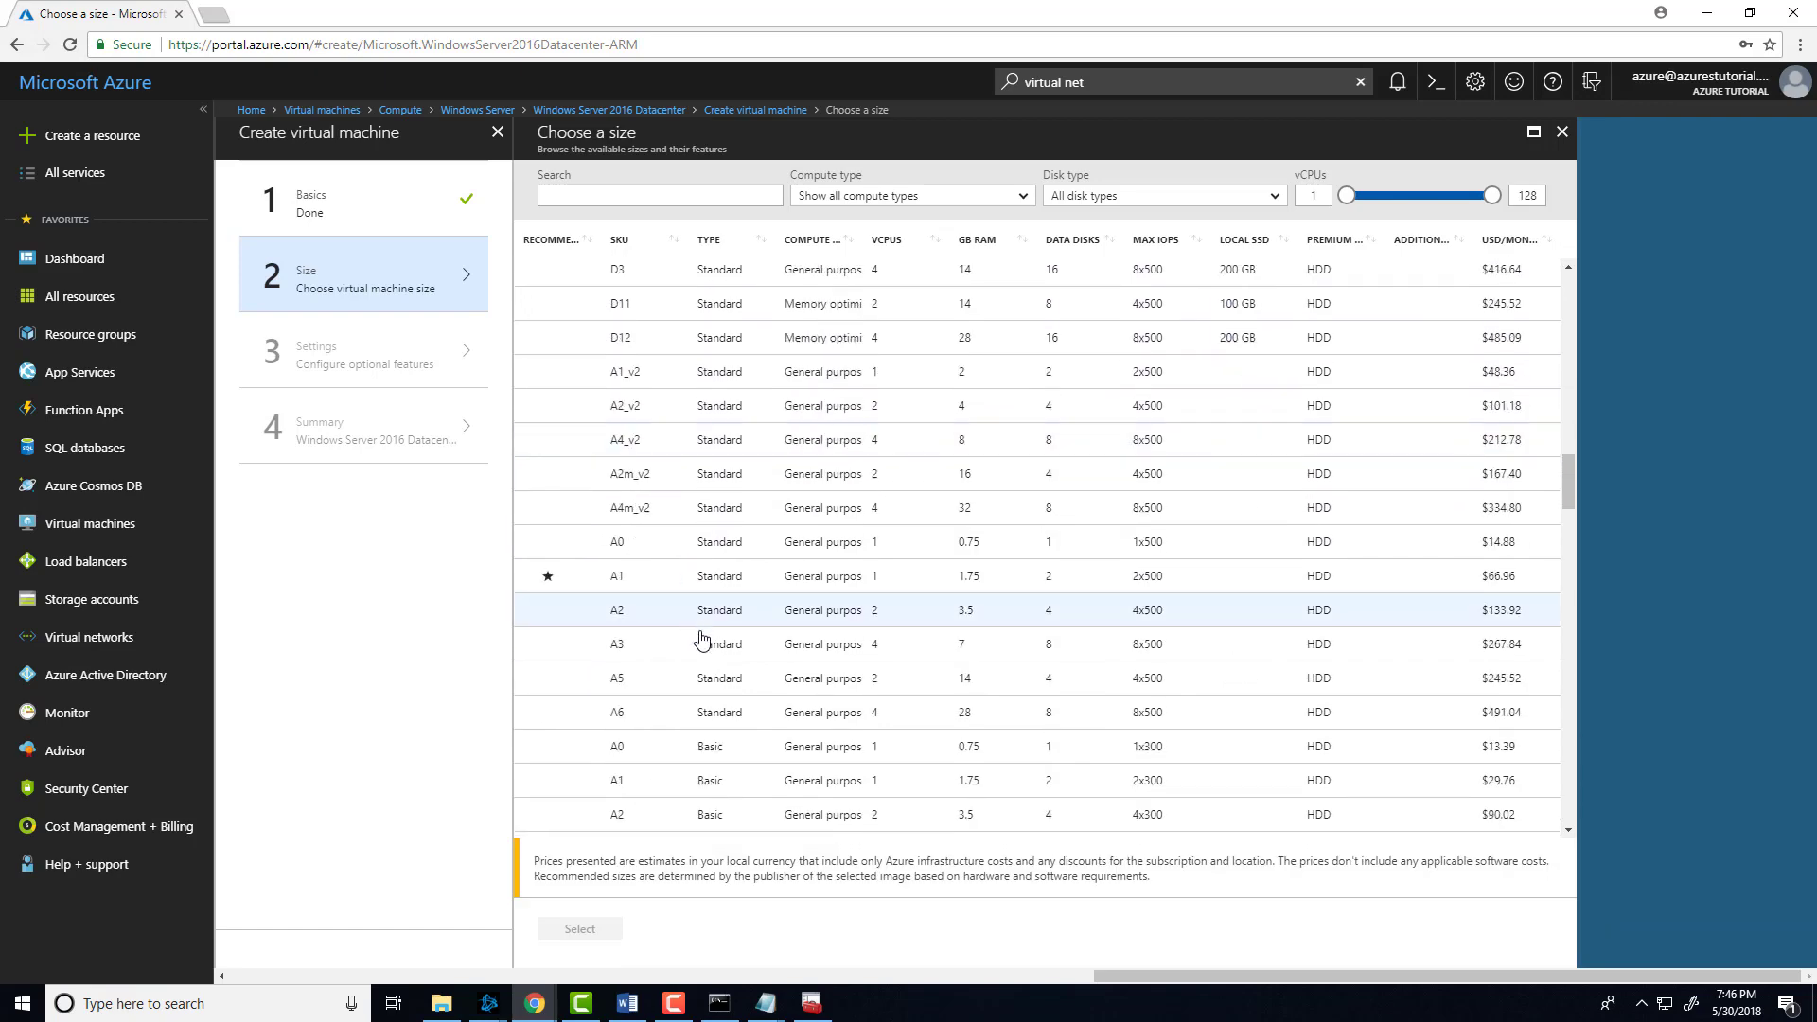
left_click(668, 583)
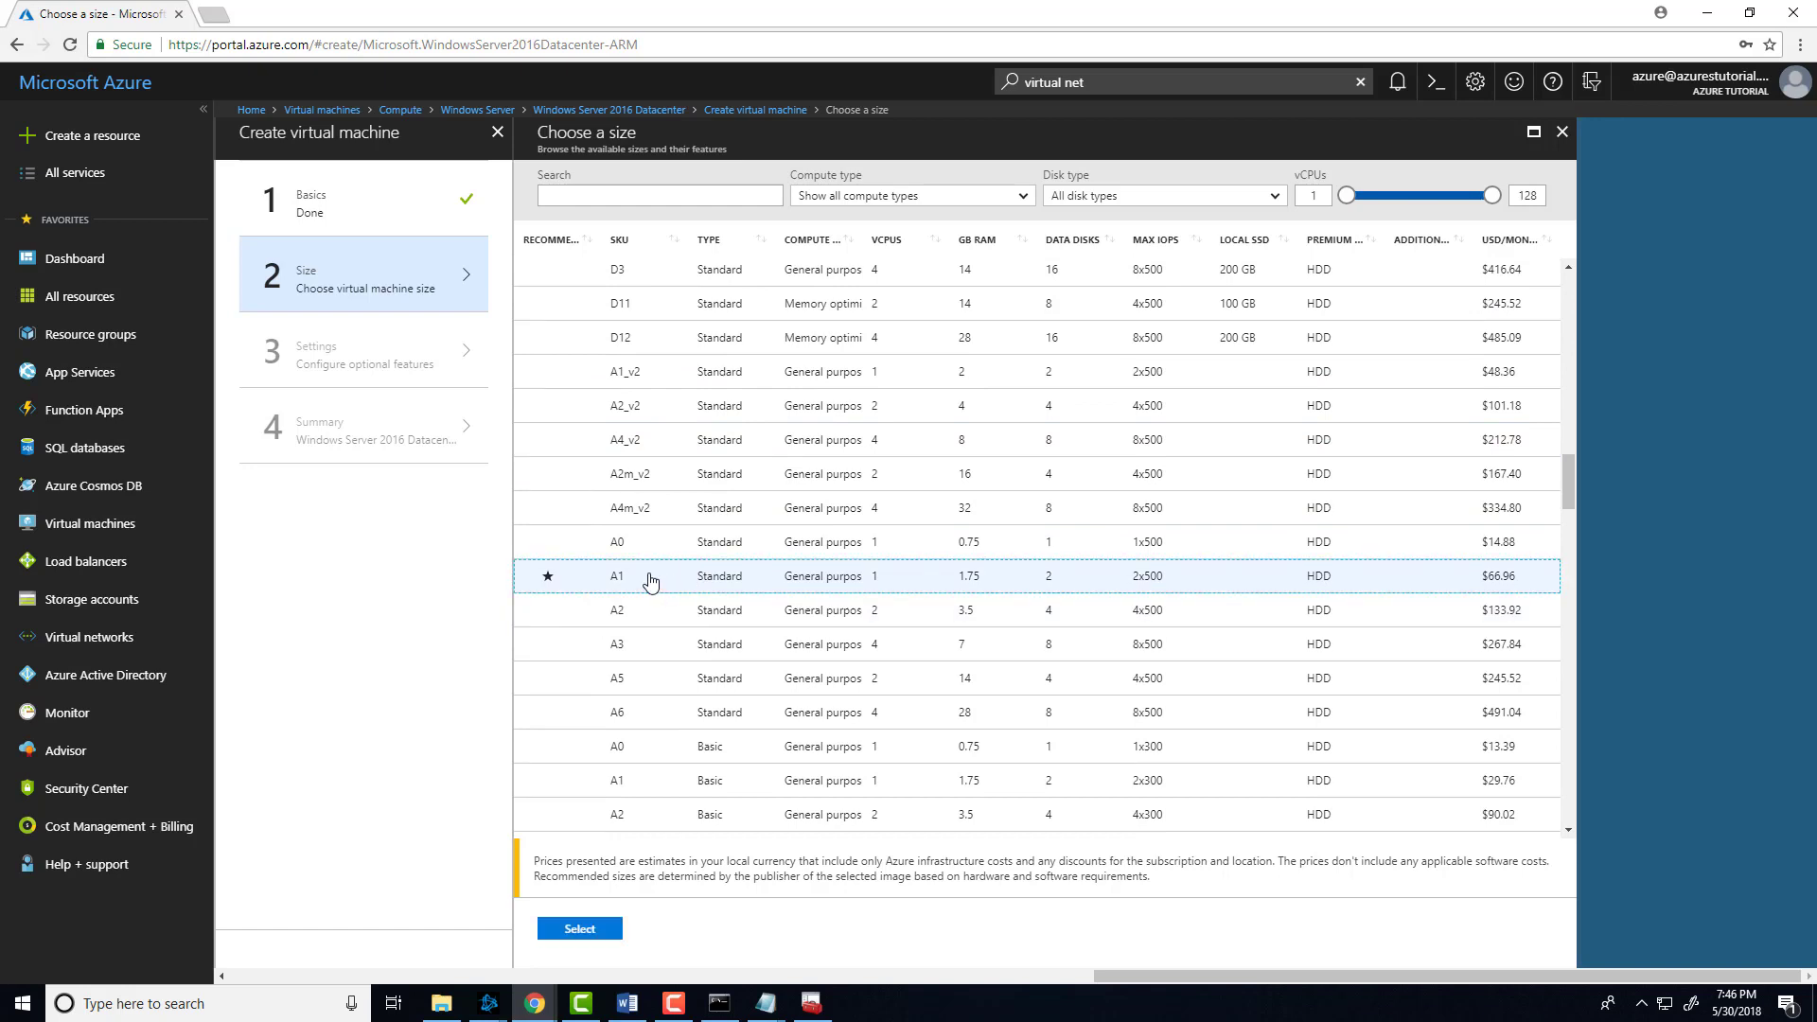
left_click(605, 925)
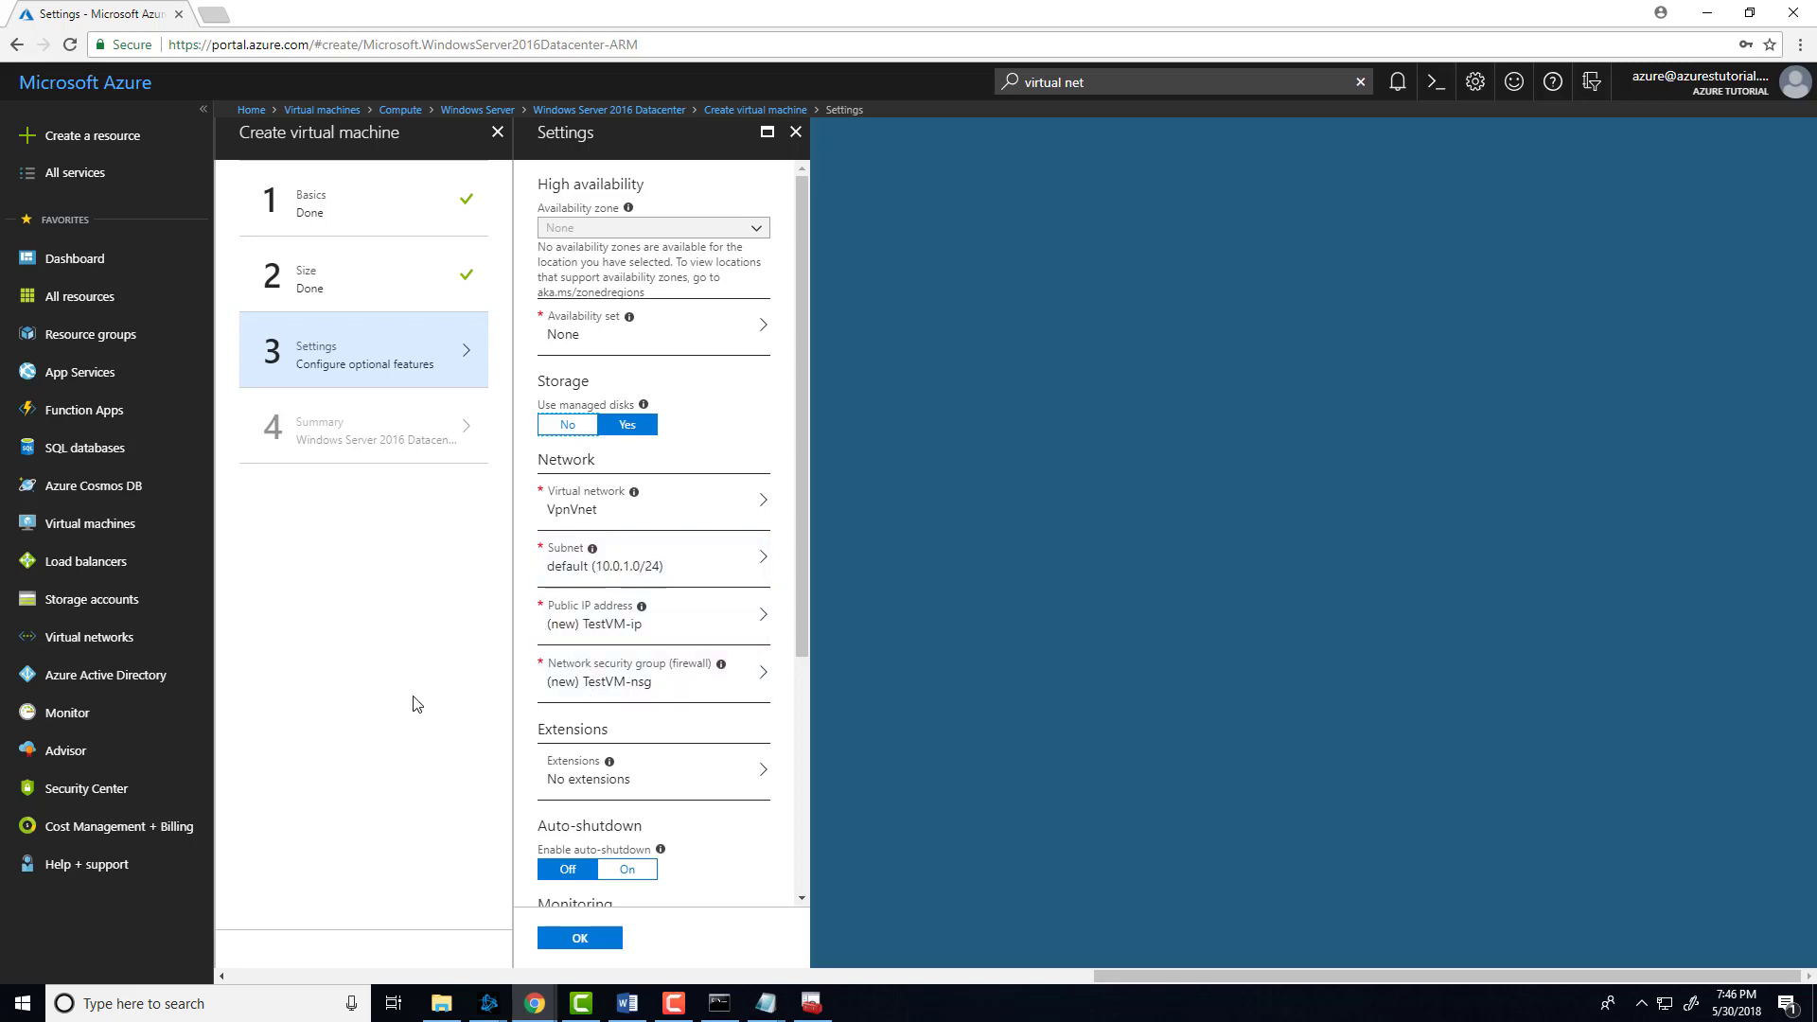
Step: Accept the default optional settings on the VpnVnet network and create the virtual machine
scroll(686, 777, "down", 4)
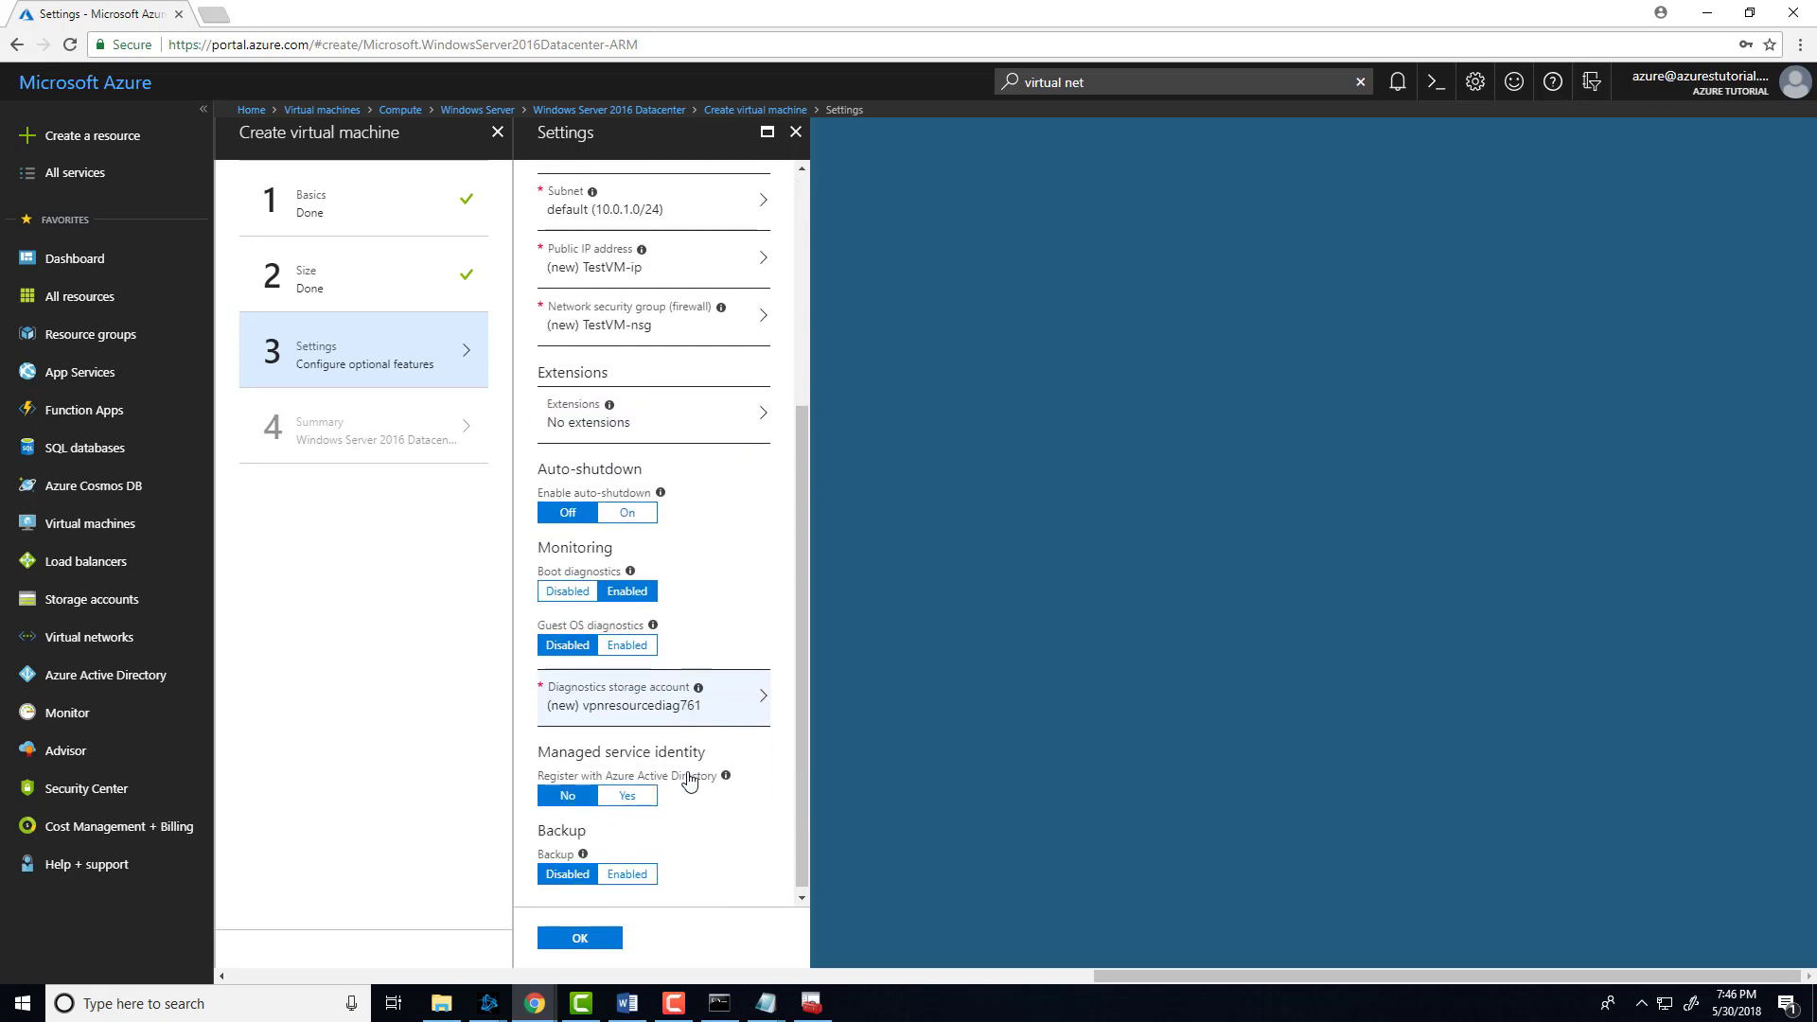
left_click(580, 939)
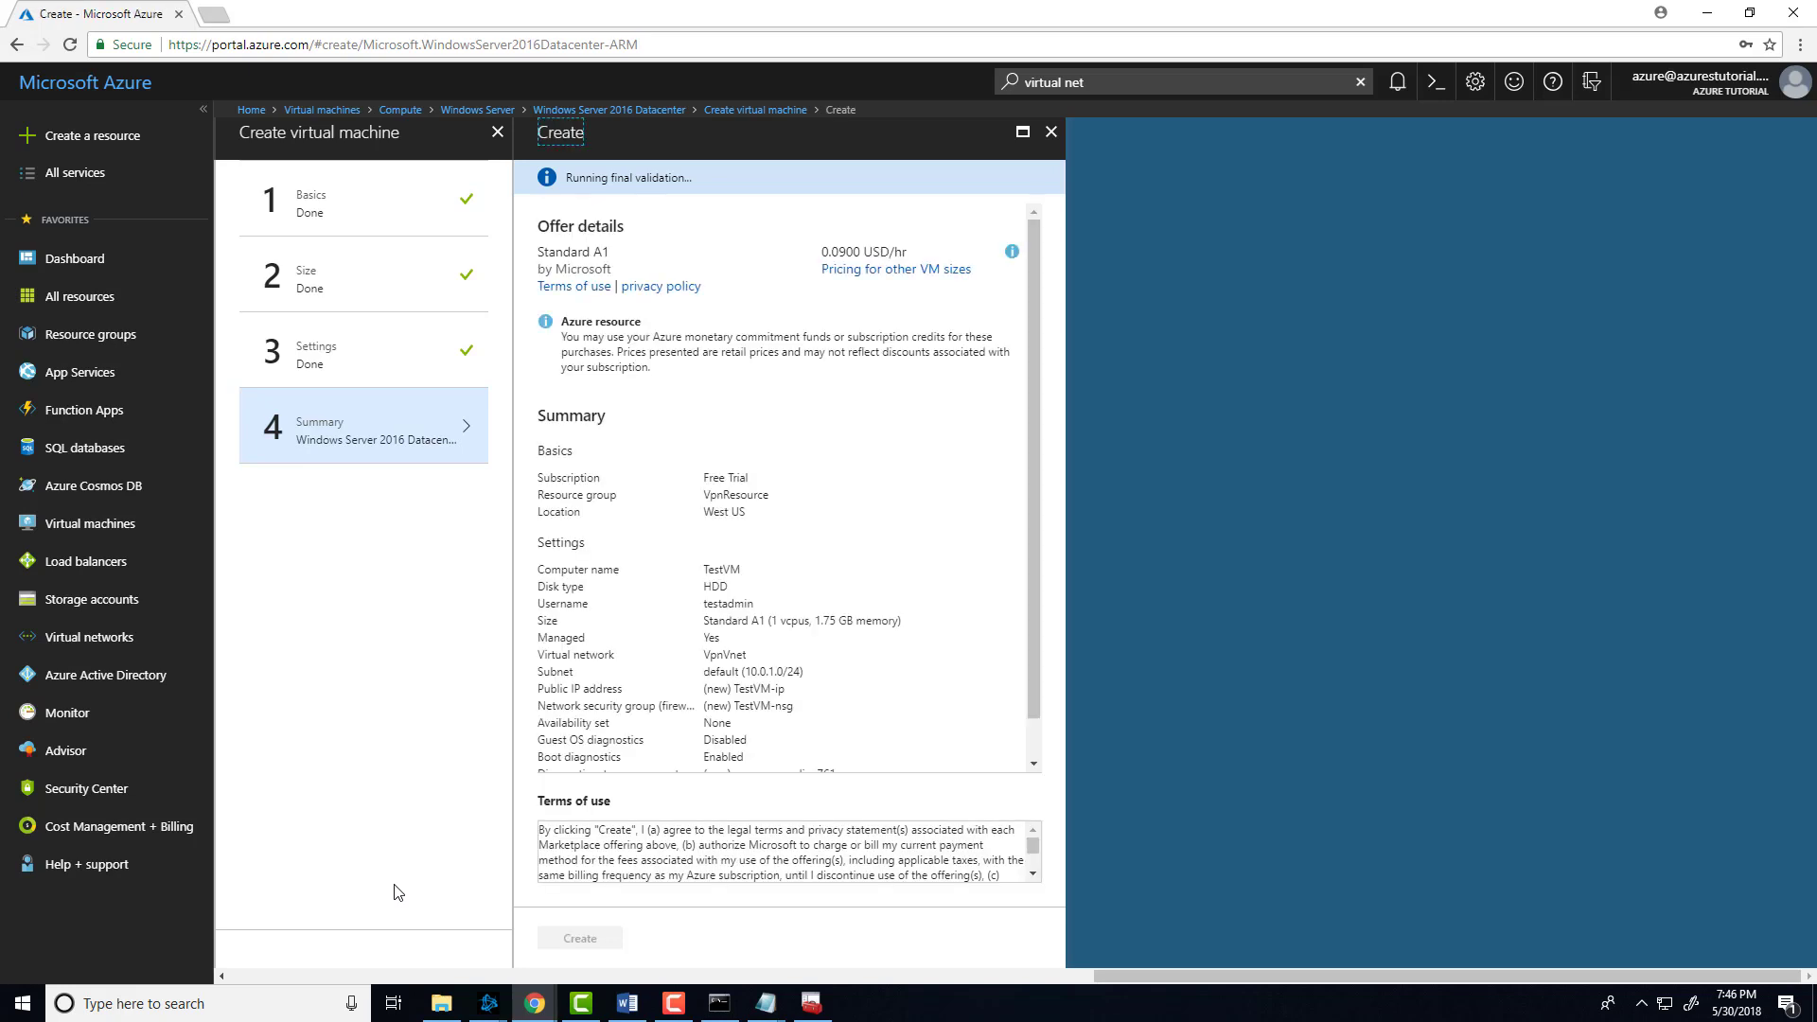
left_click(586, 936)
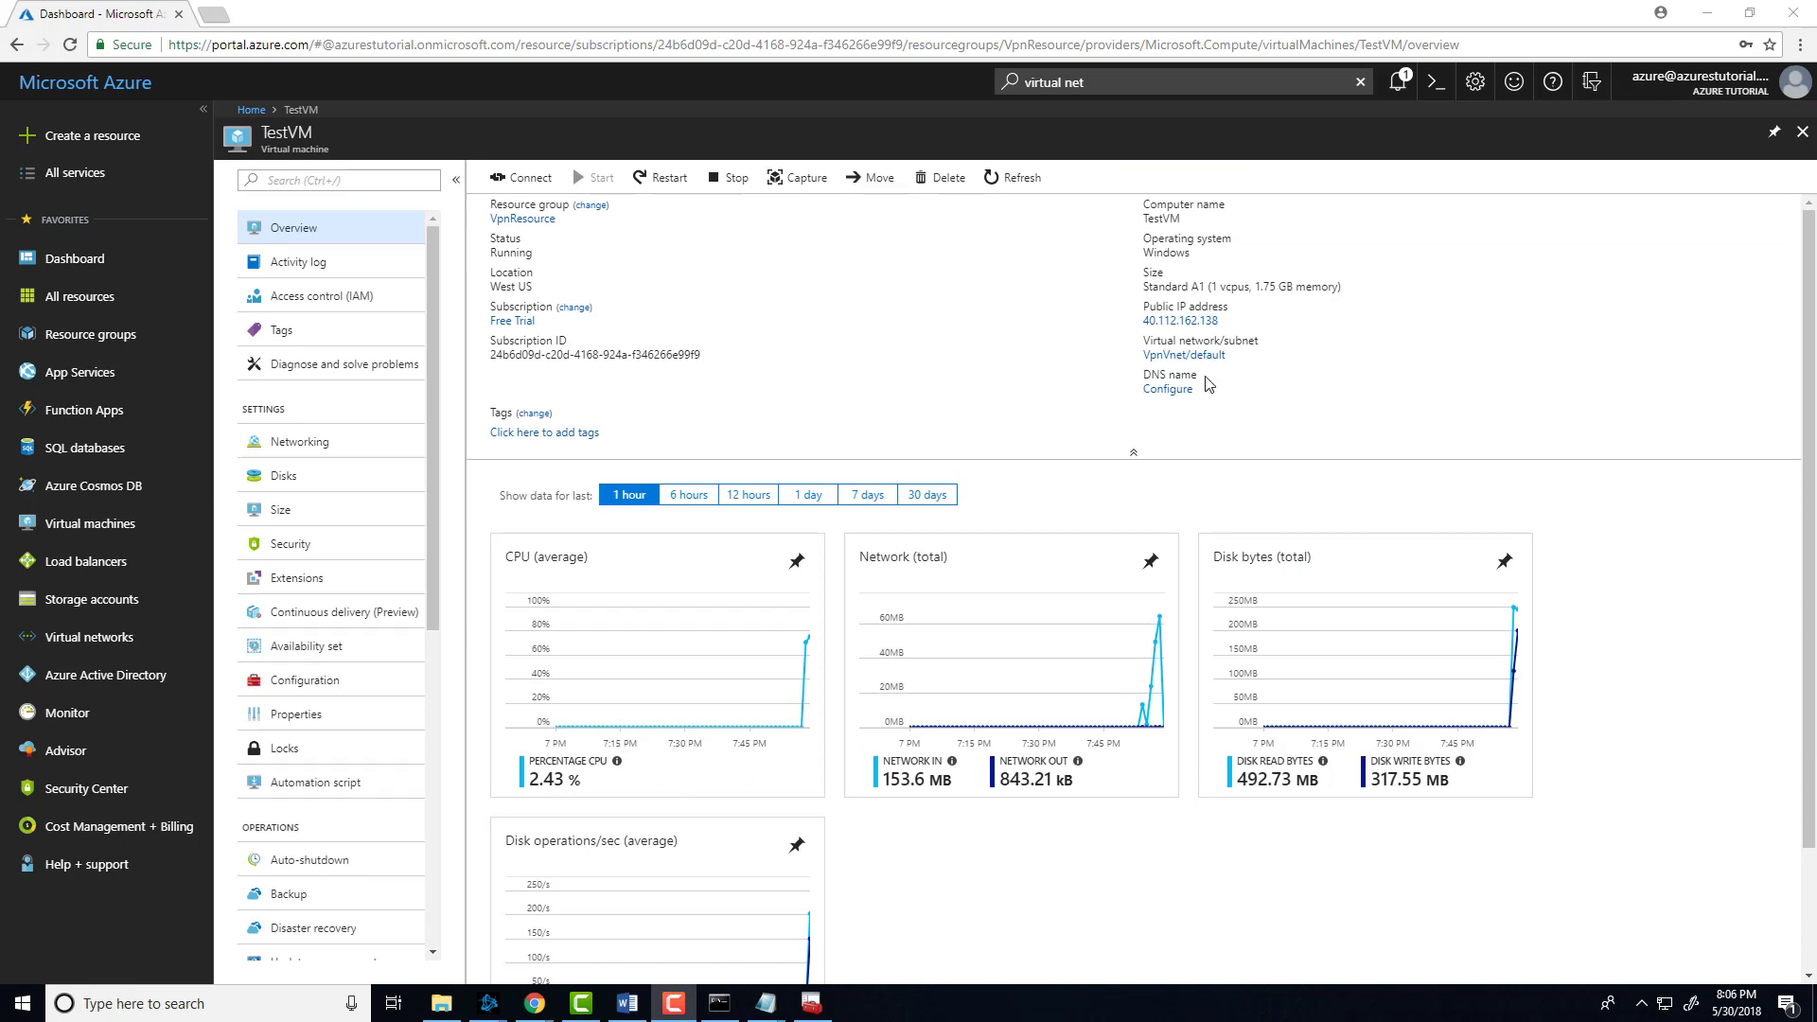
Step: Examine TestVM's networking settings, port rules and overview metrics
left_click(128, 528)
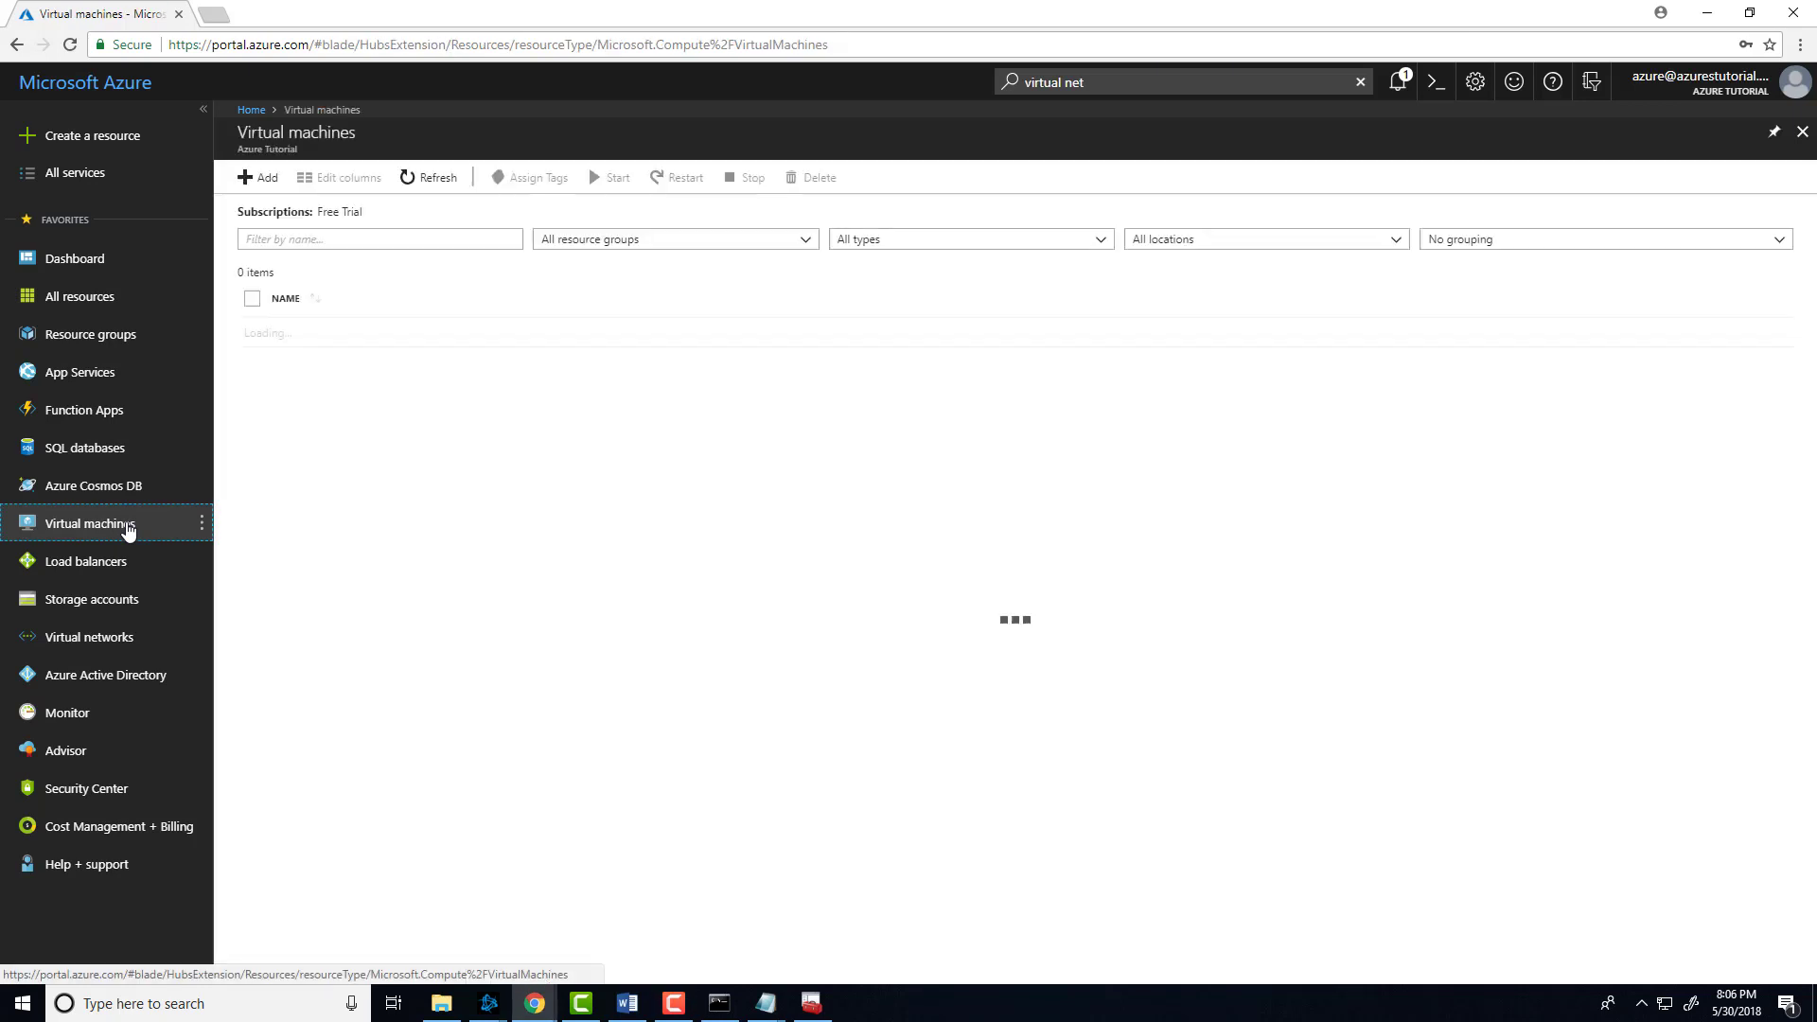
left_click(326, 336)
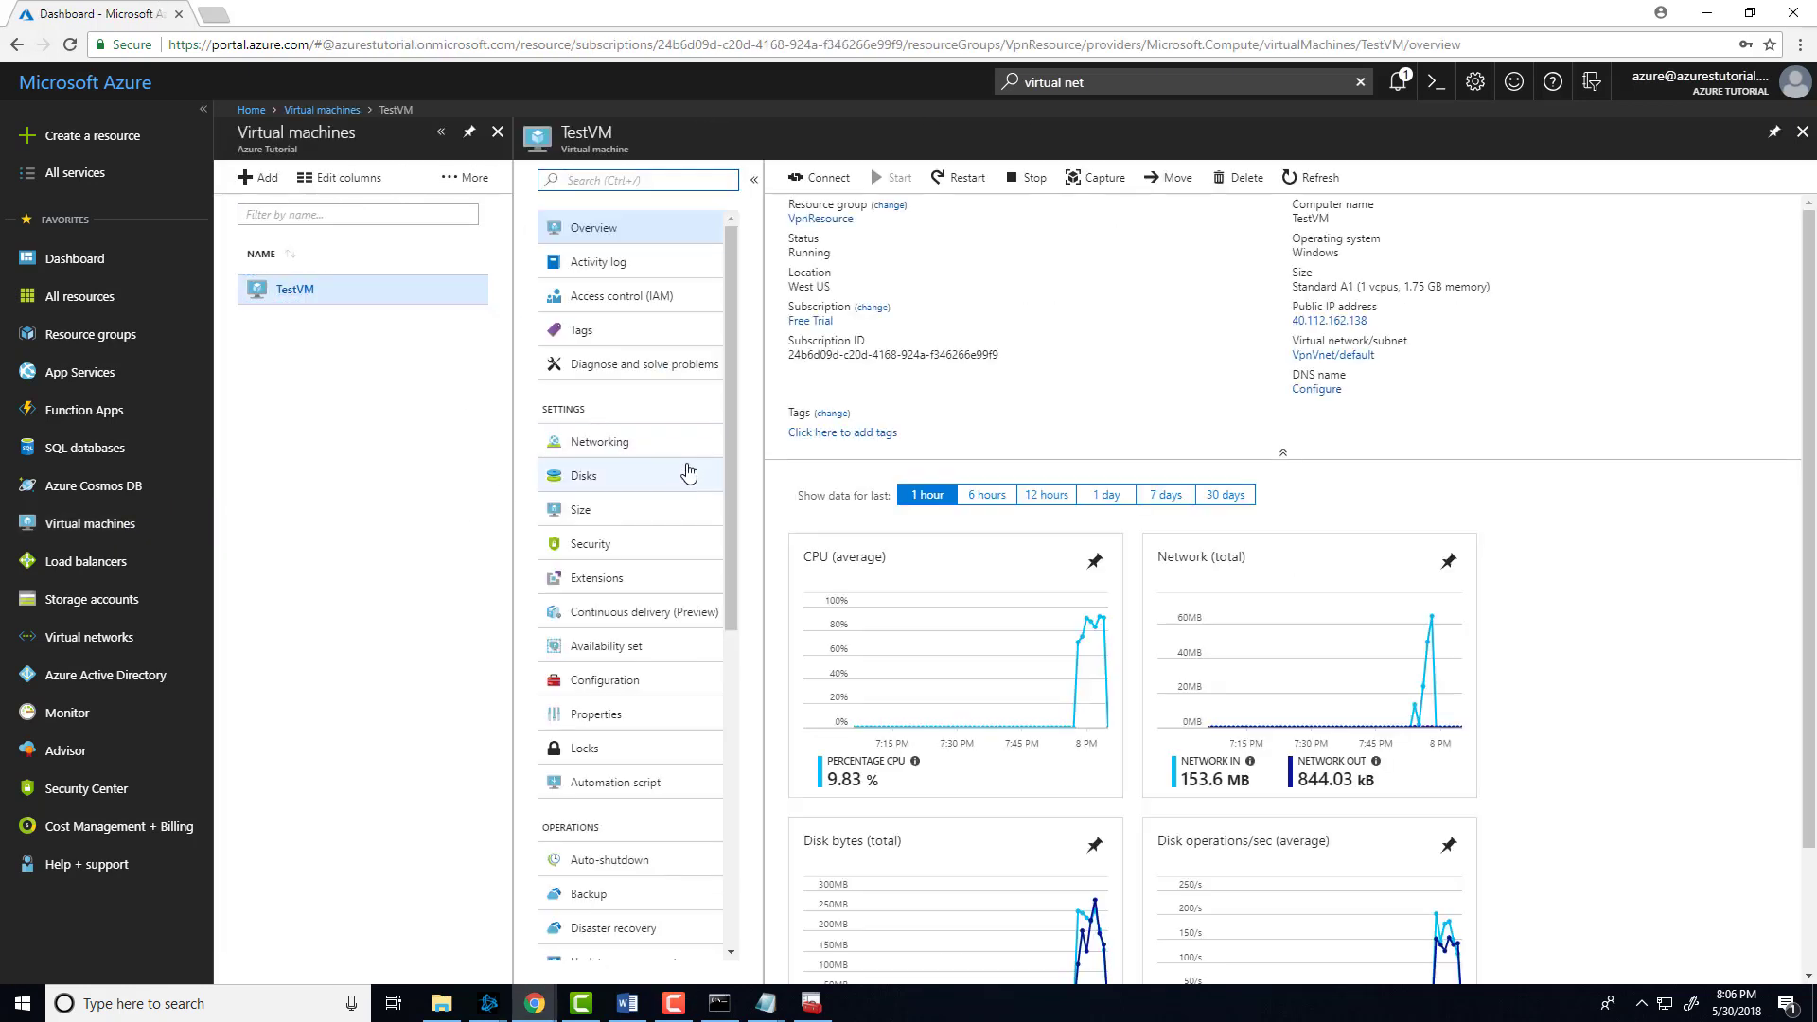
left_click(608, 444)
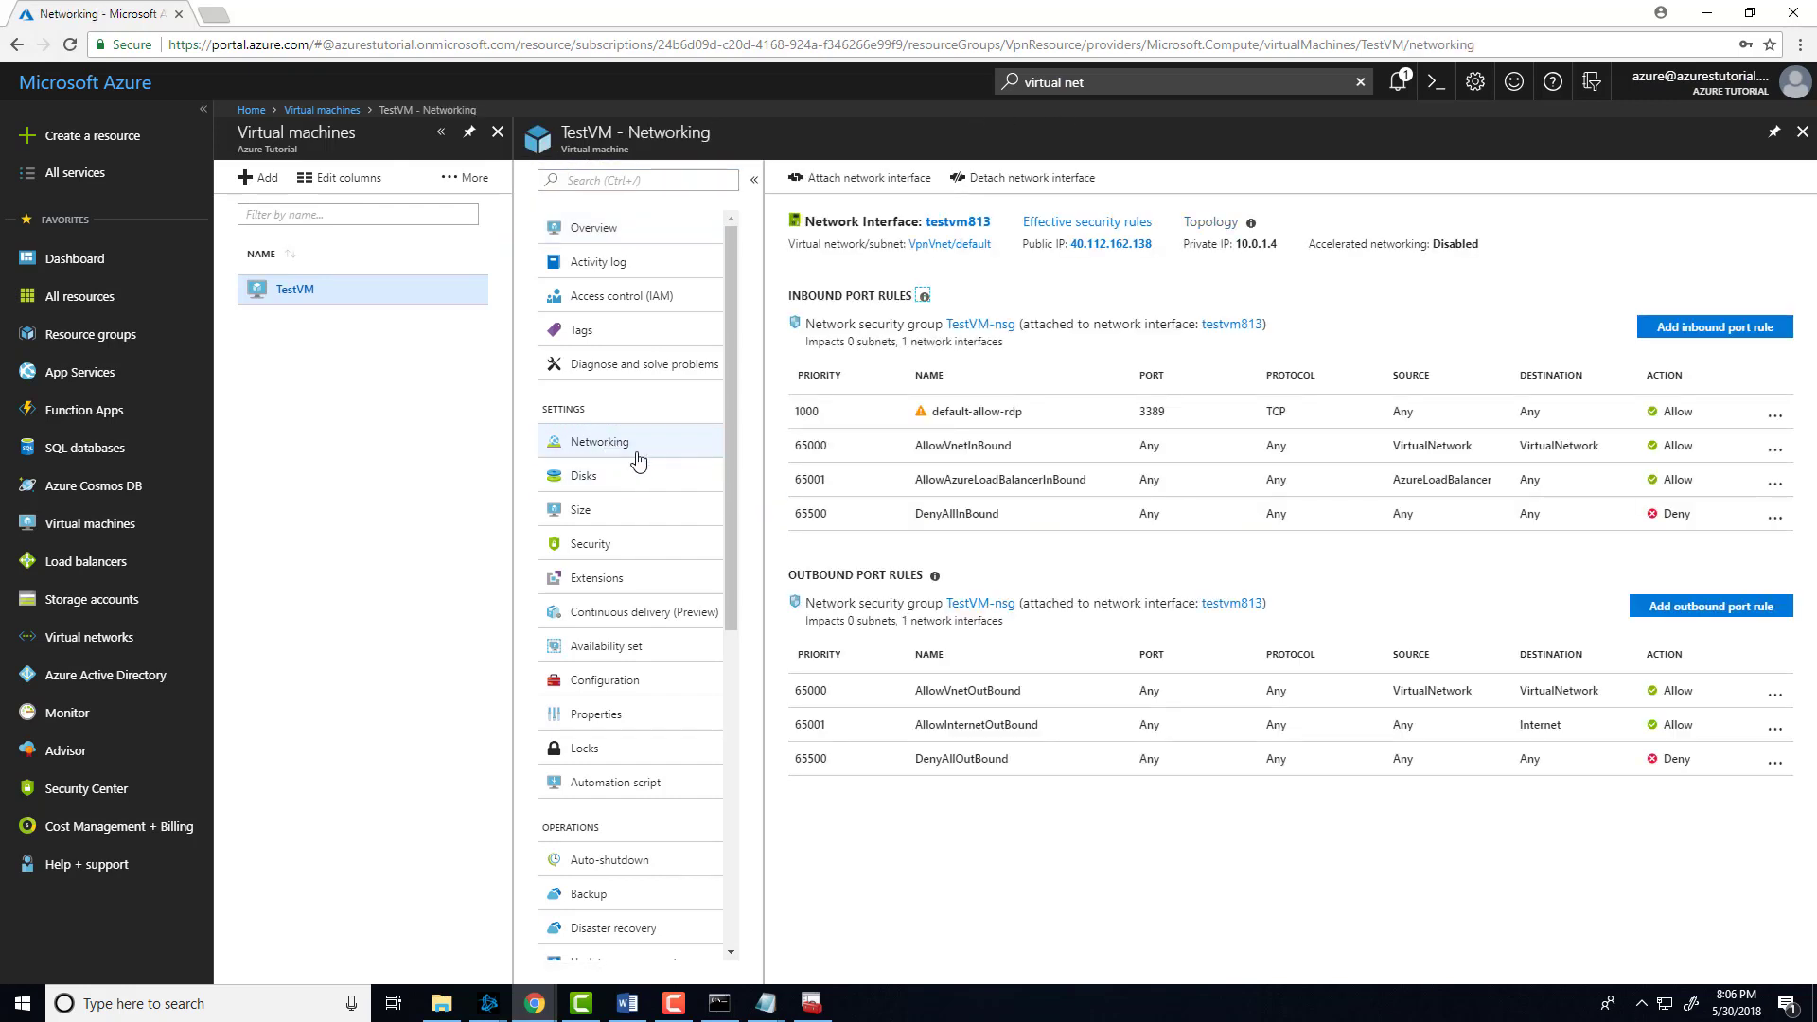
left_click(617, 229)
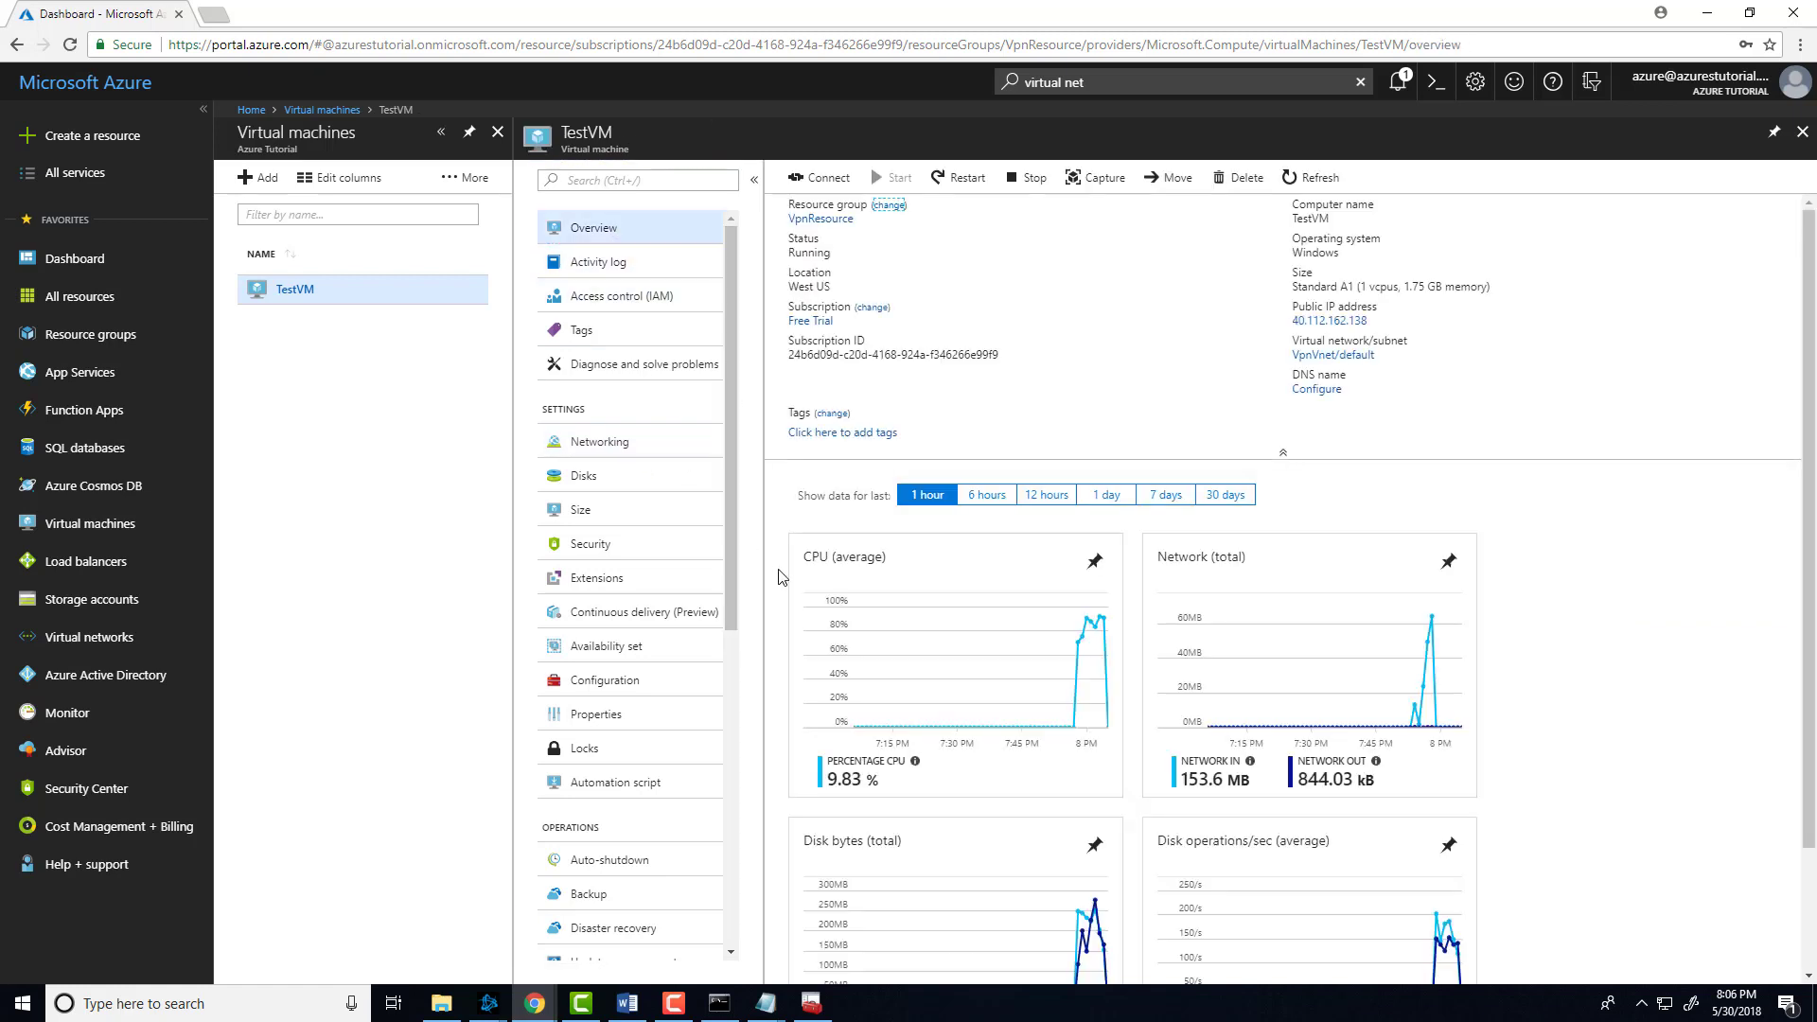
scroll(785, 579, "down", 2)
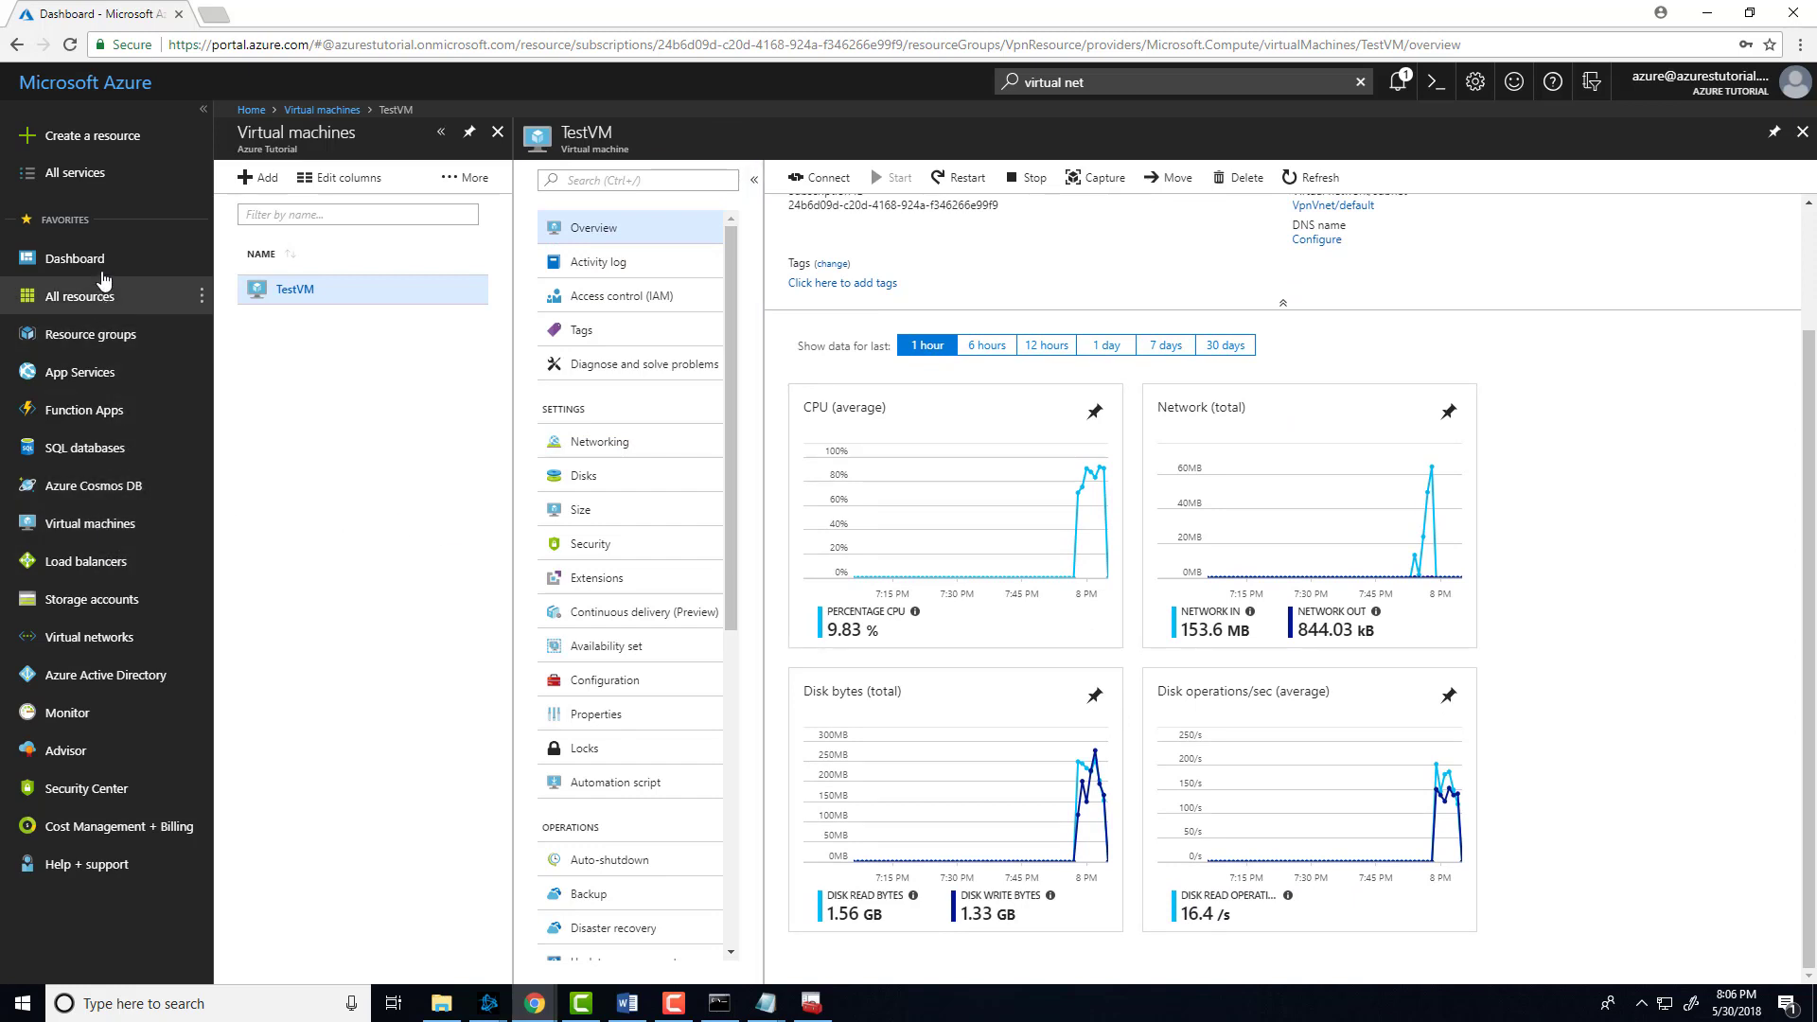
Step: Check the subnets of the VpnVnet virtual network, including the details of its default subnet
left_click(93, 637)
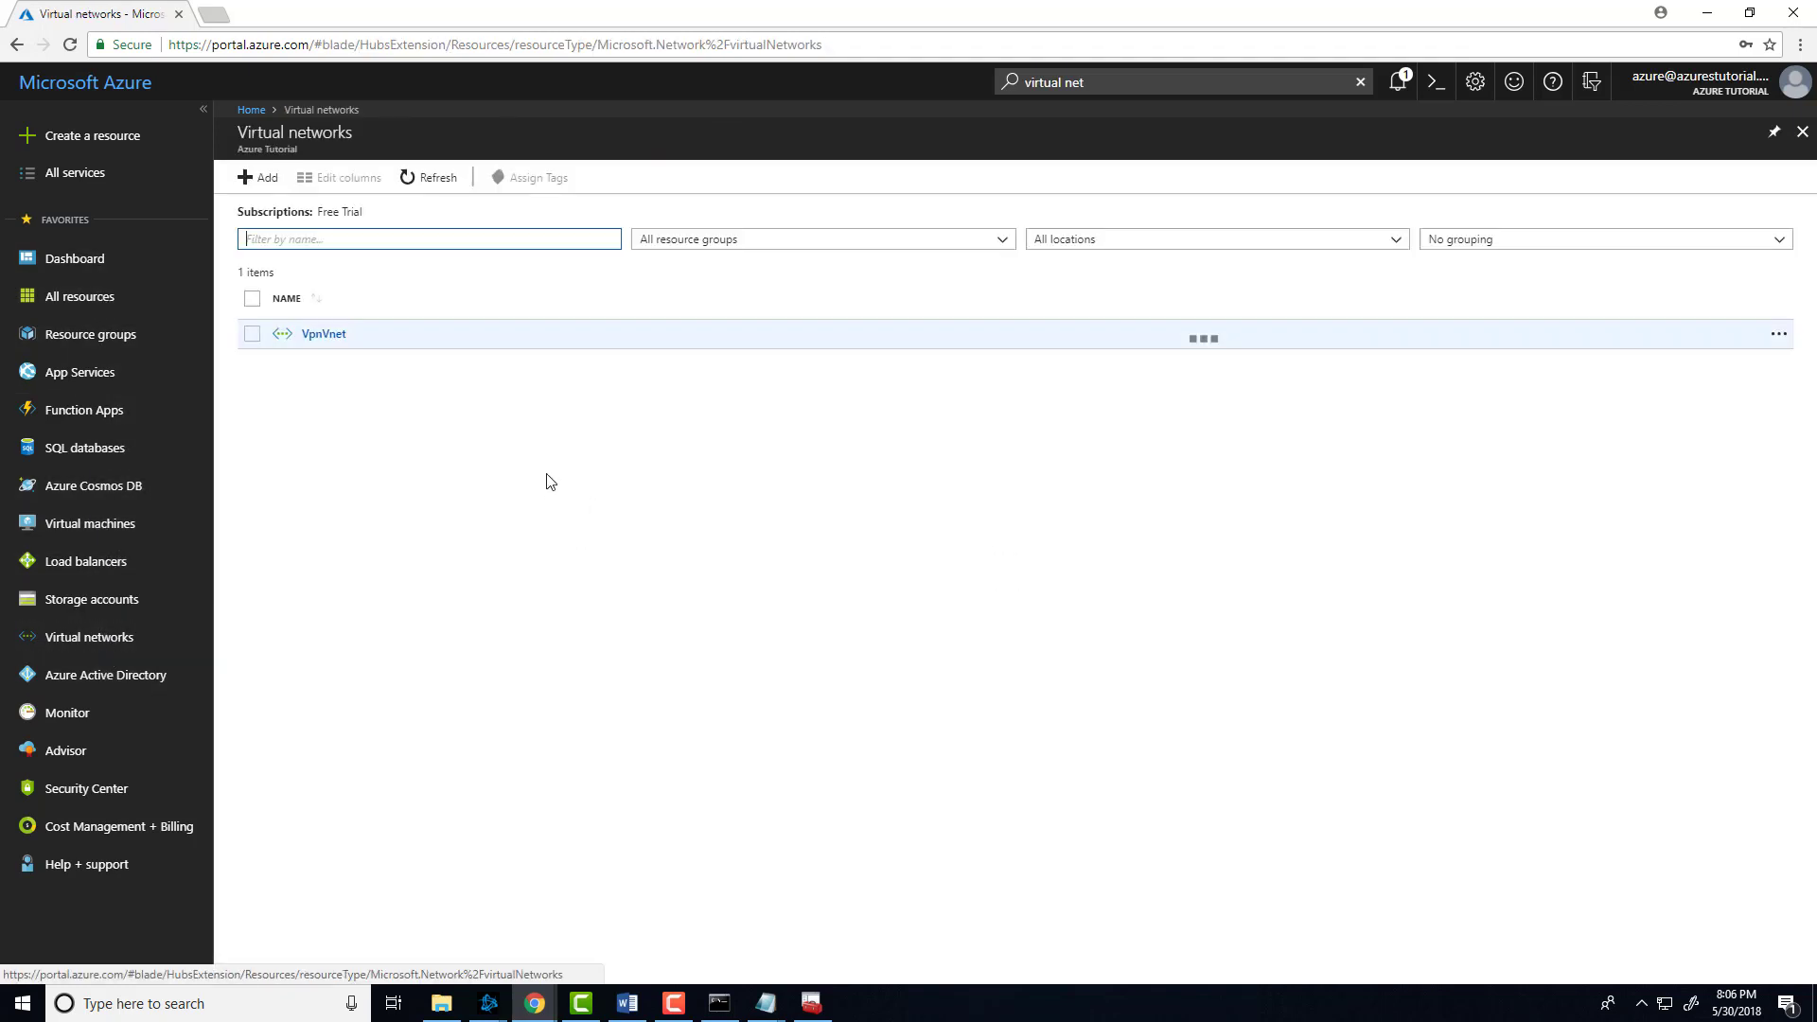
left_click(342, 347)
left_click(596, 513)
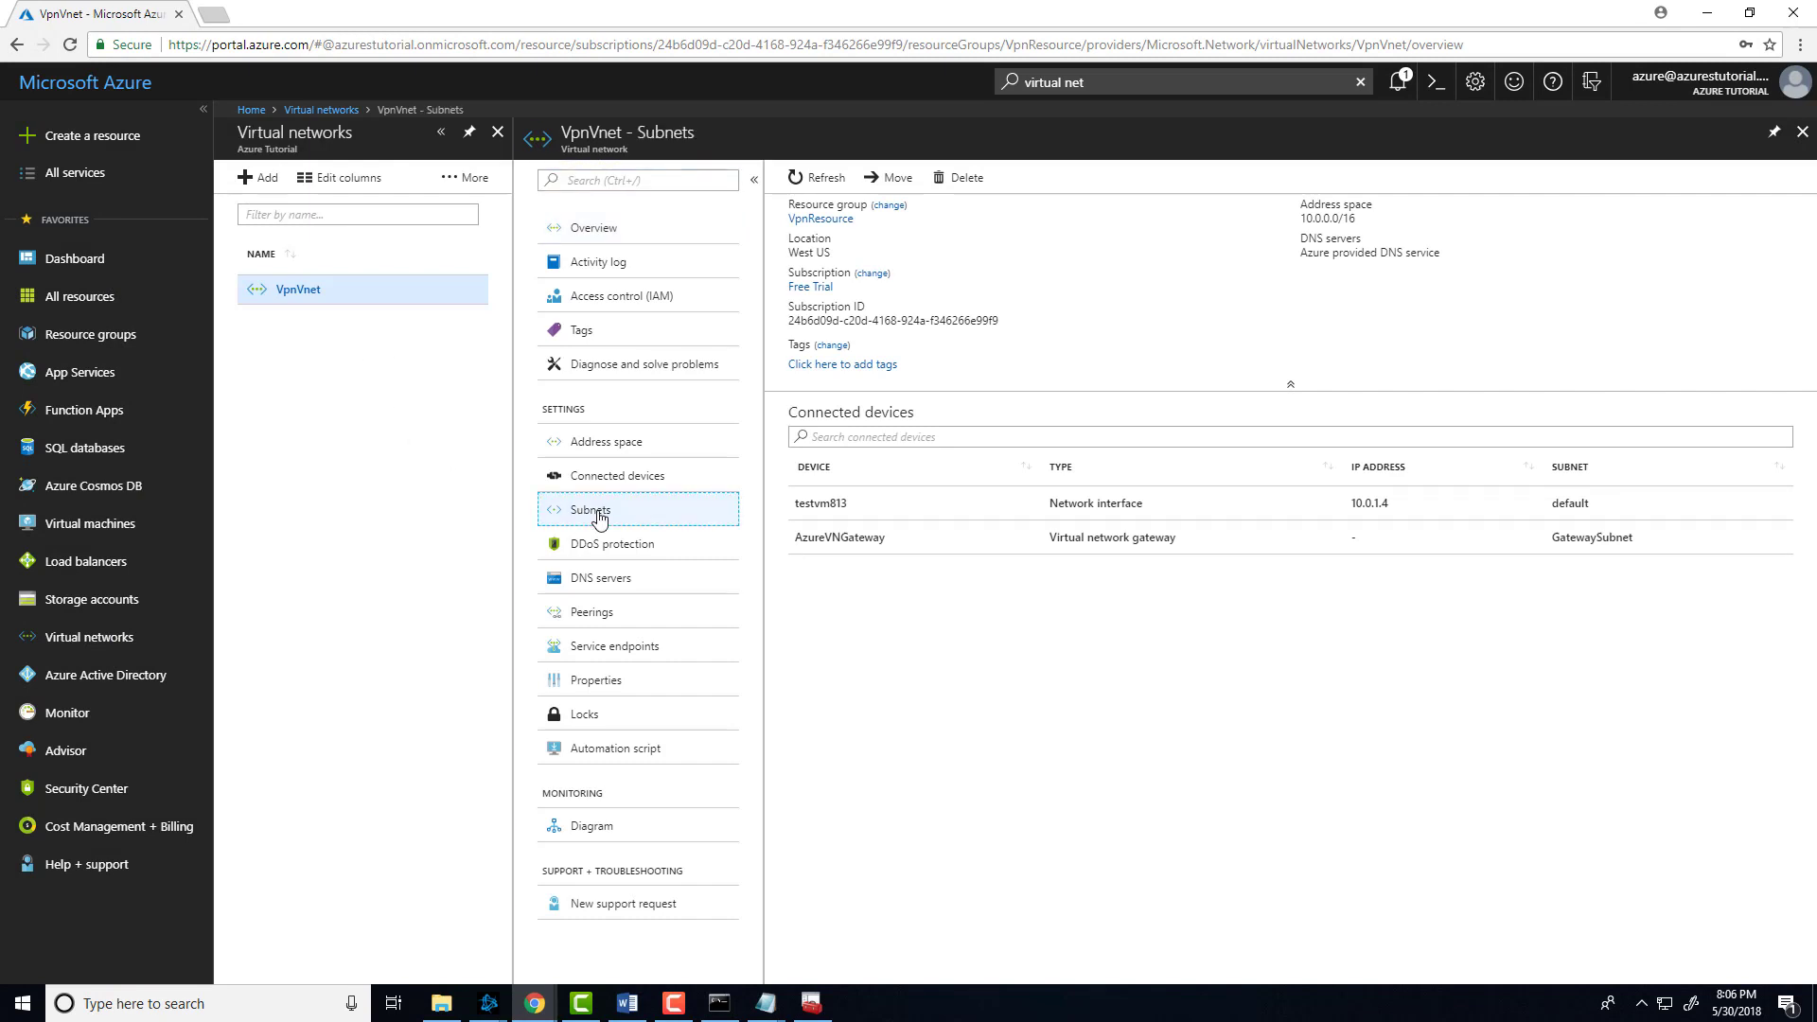
left_click(818, 280)
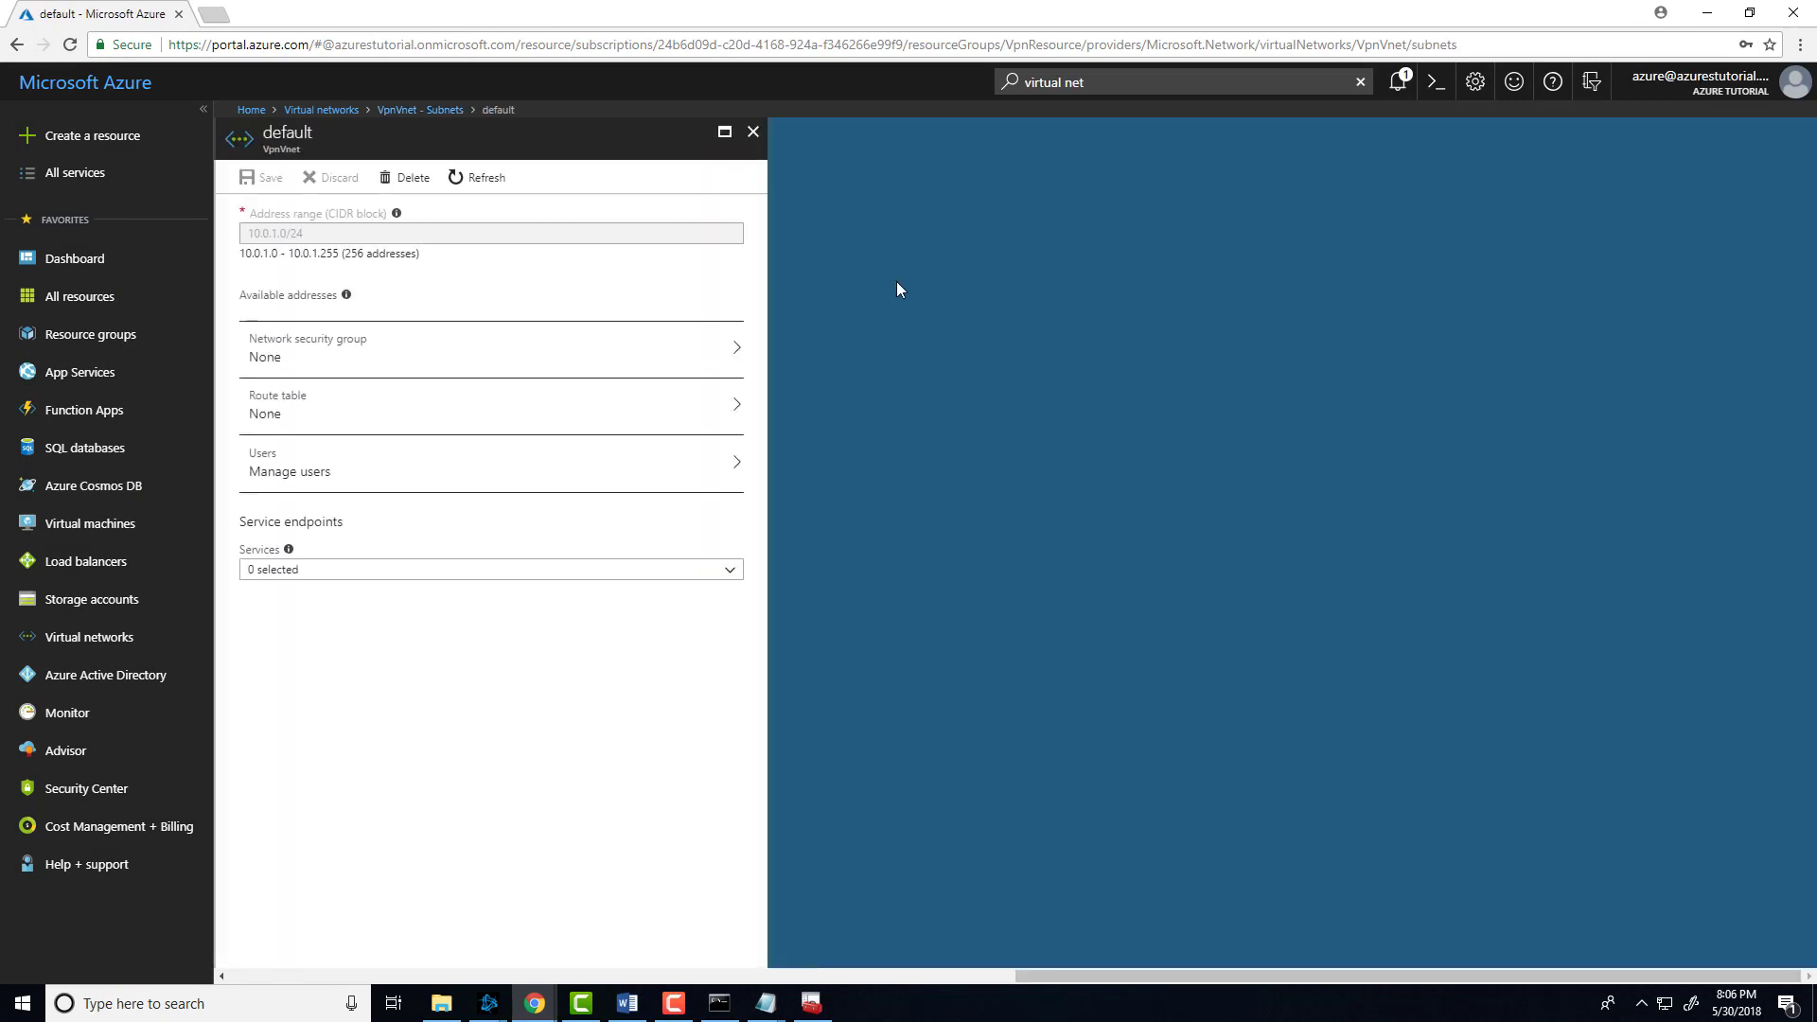
left_click(209, 111)
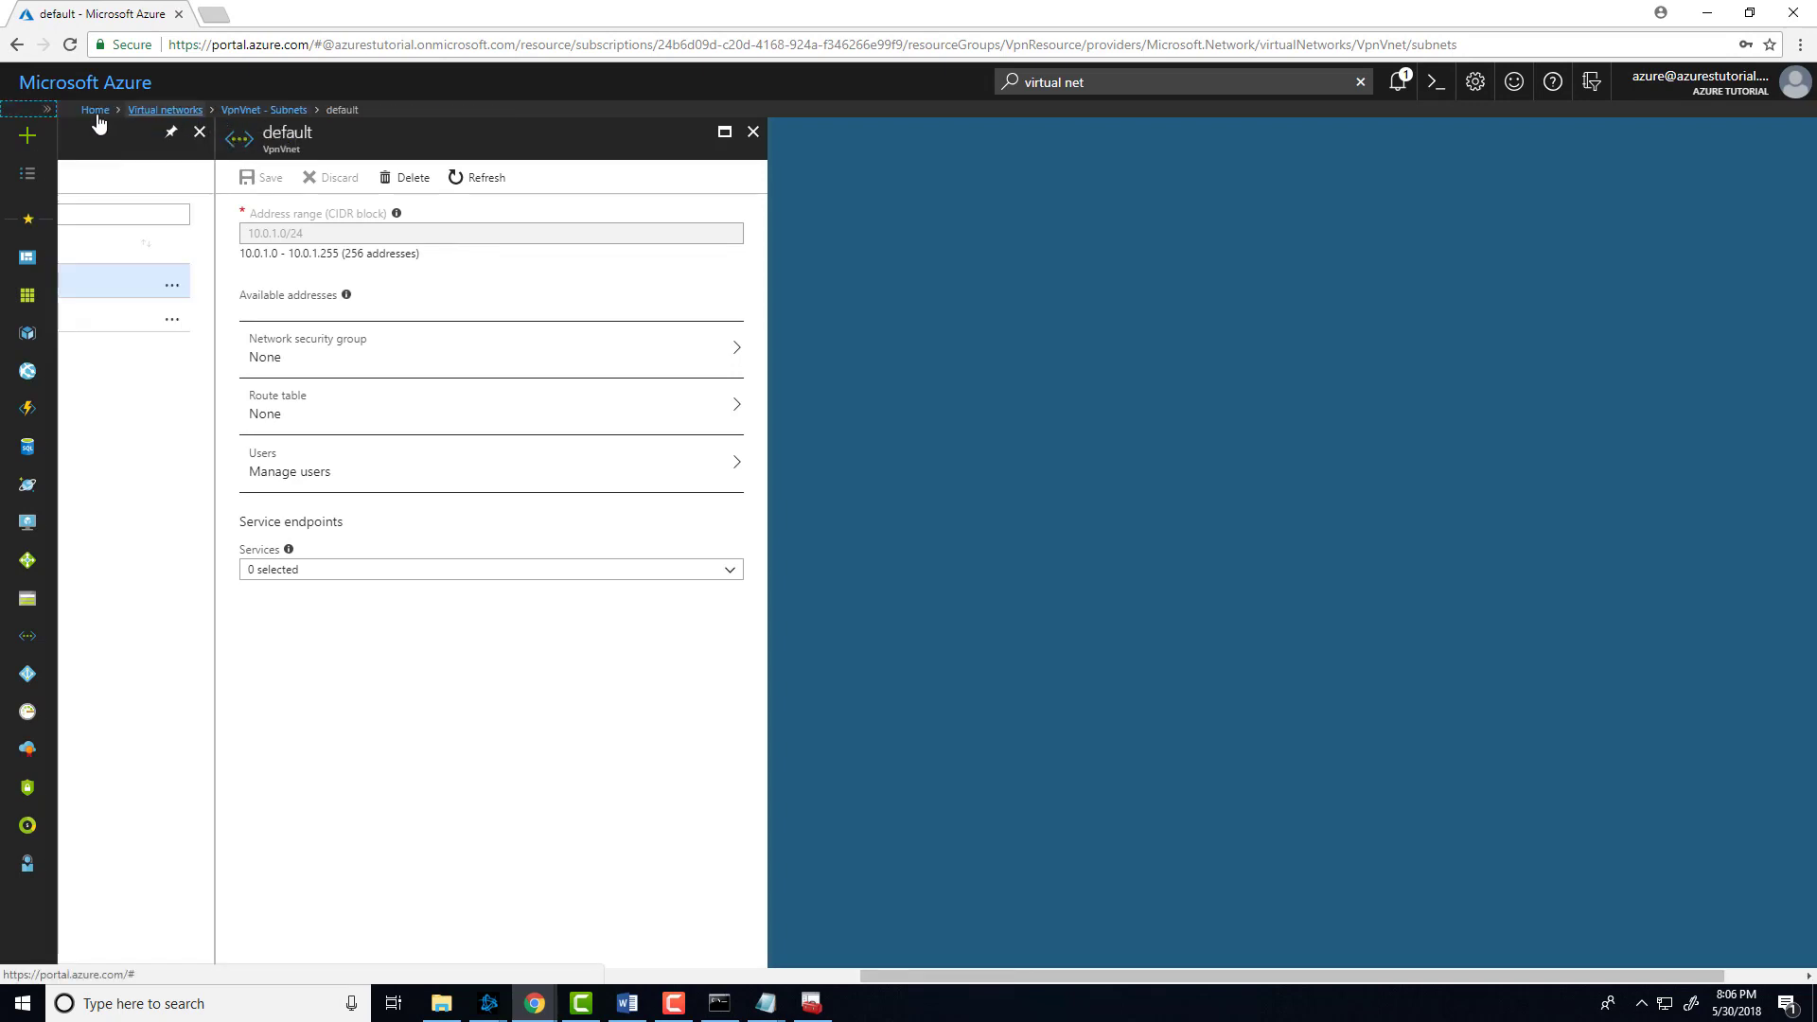
left_click(44, 111)
left_click(753, 132)
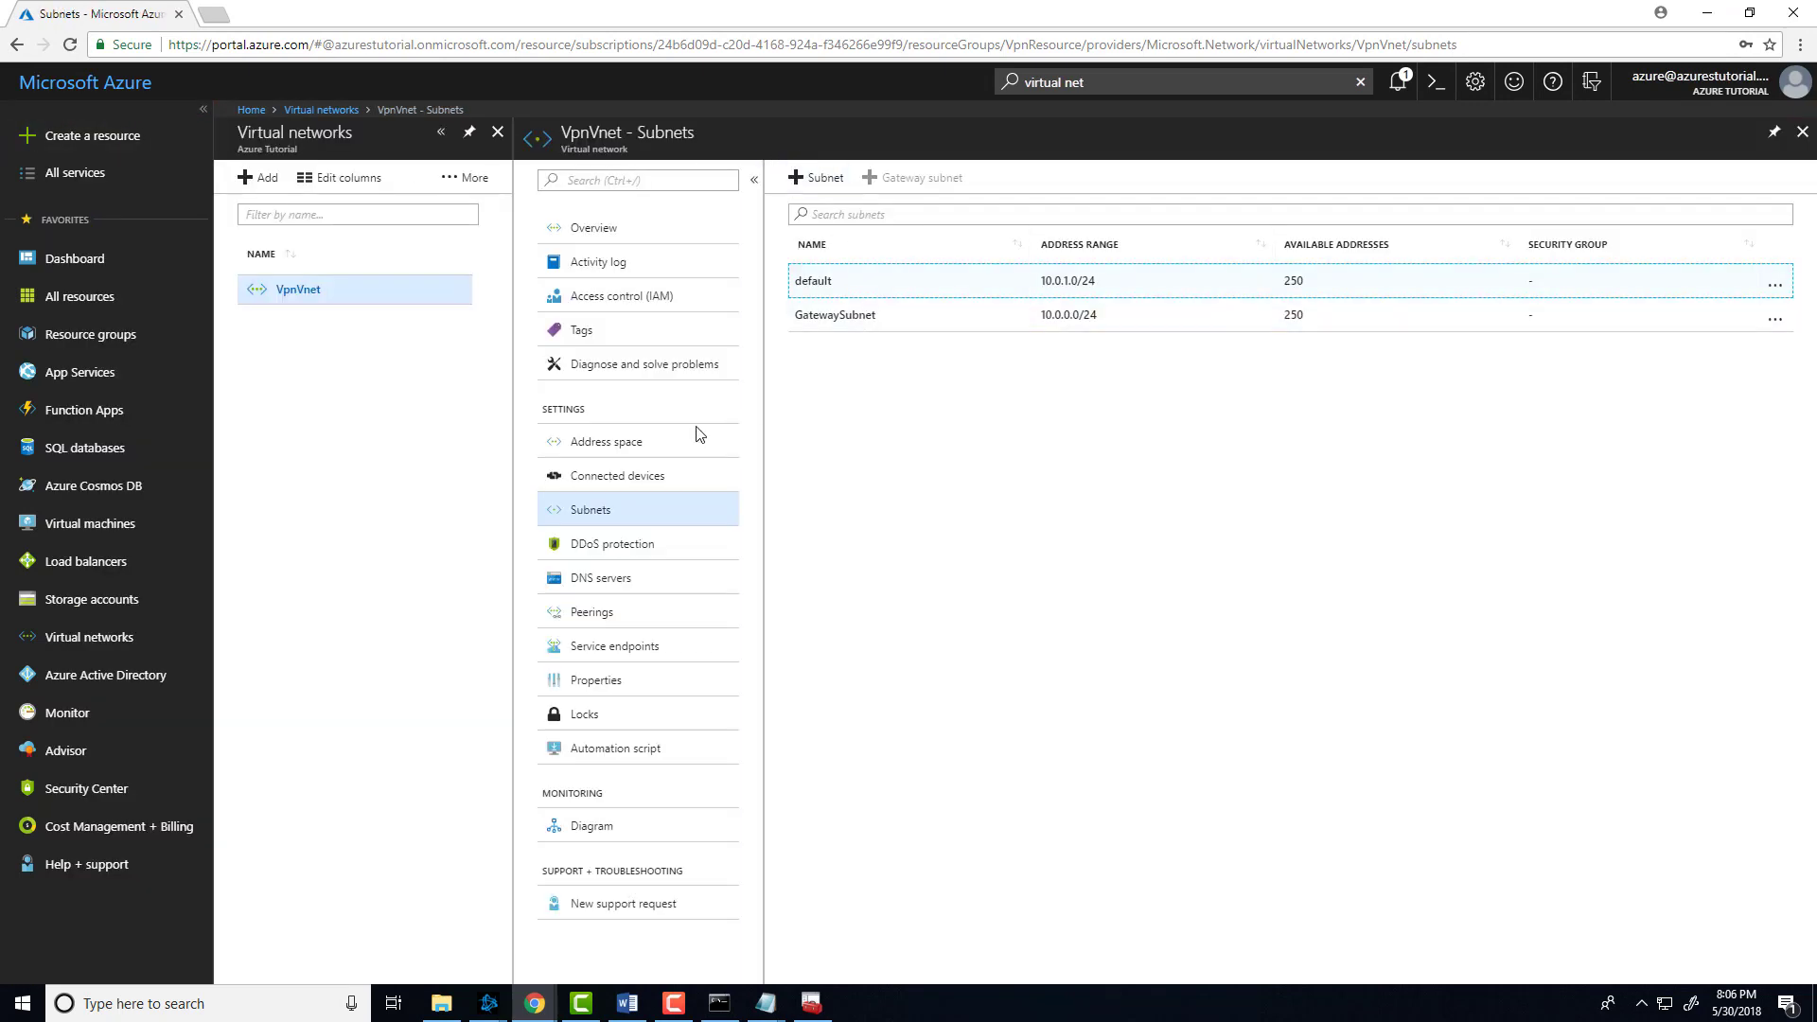
Step: Review VpnVnet's connected devices and address space, and return to its subnet list
left_click(653, 476)
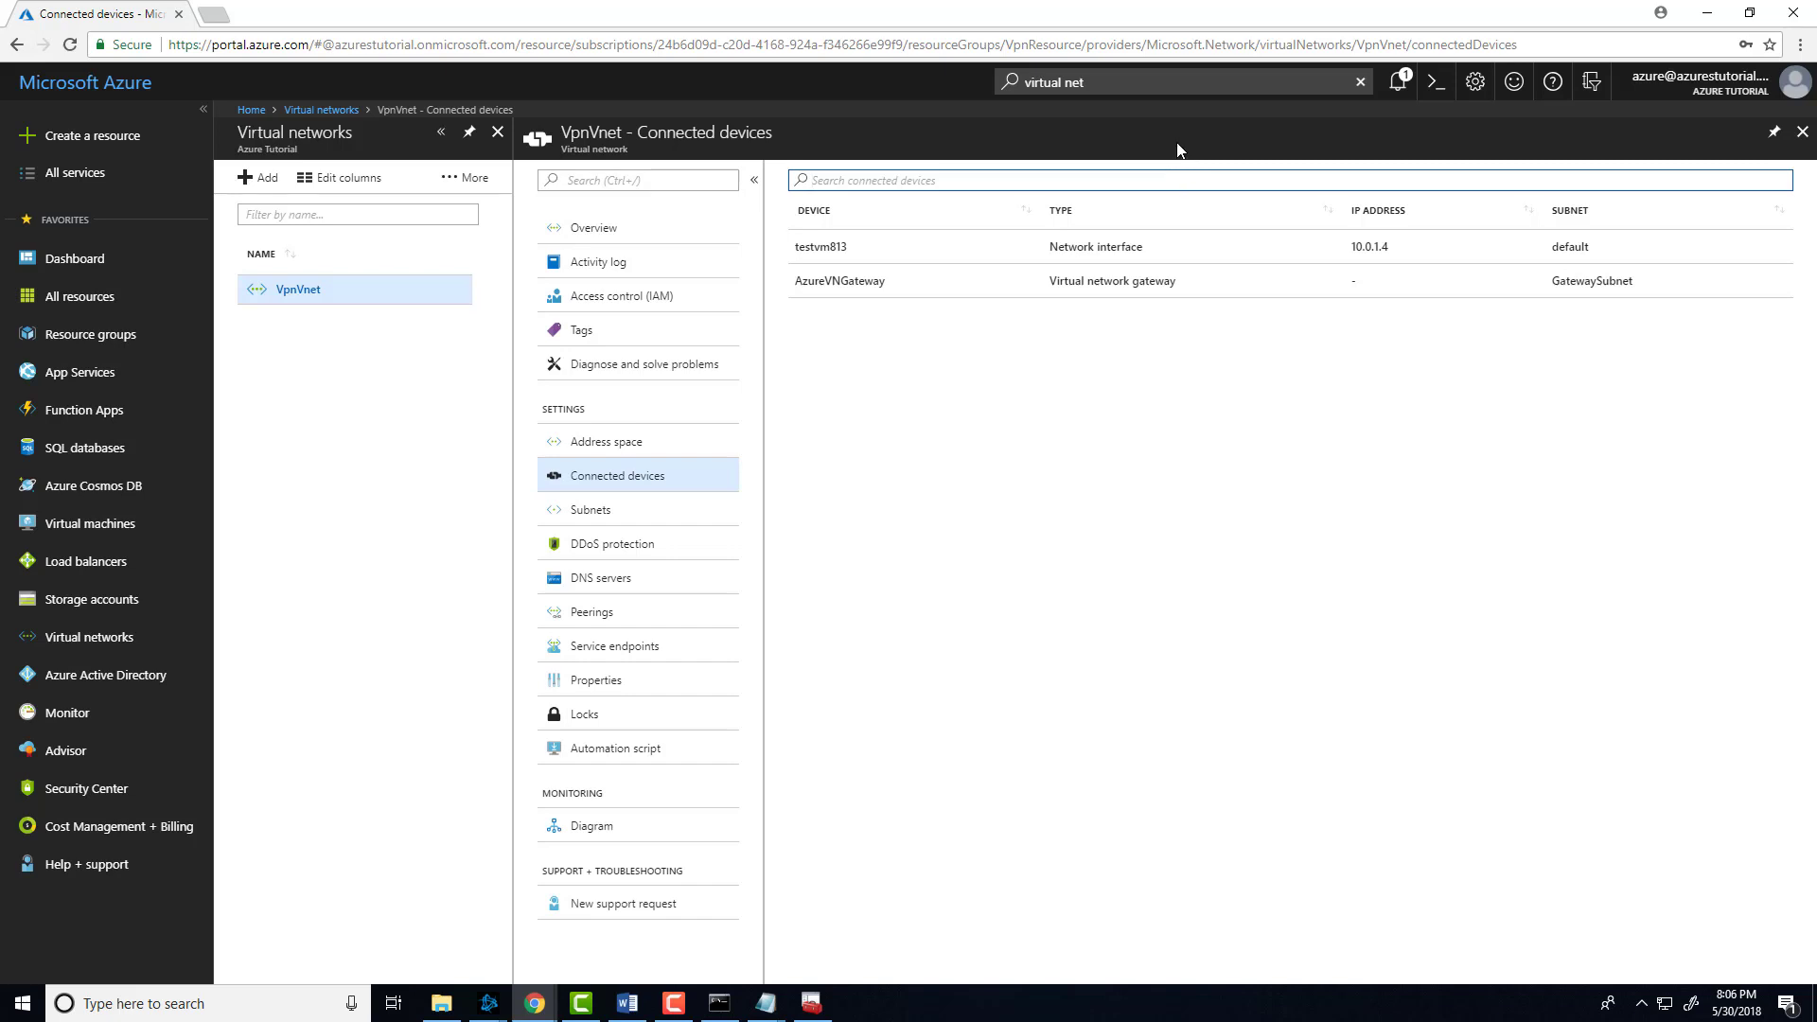
left_click(602, 441)
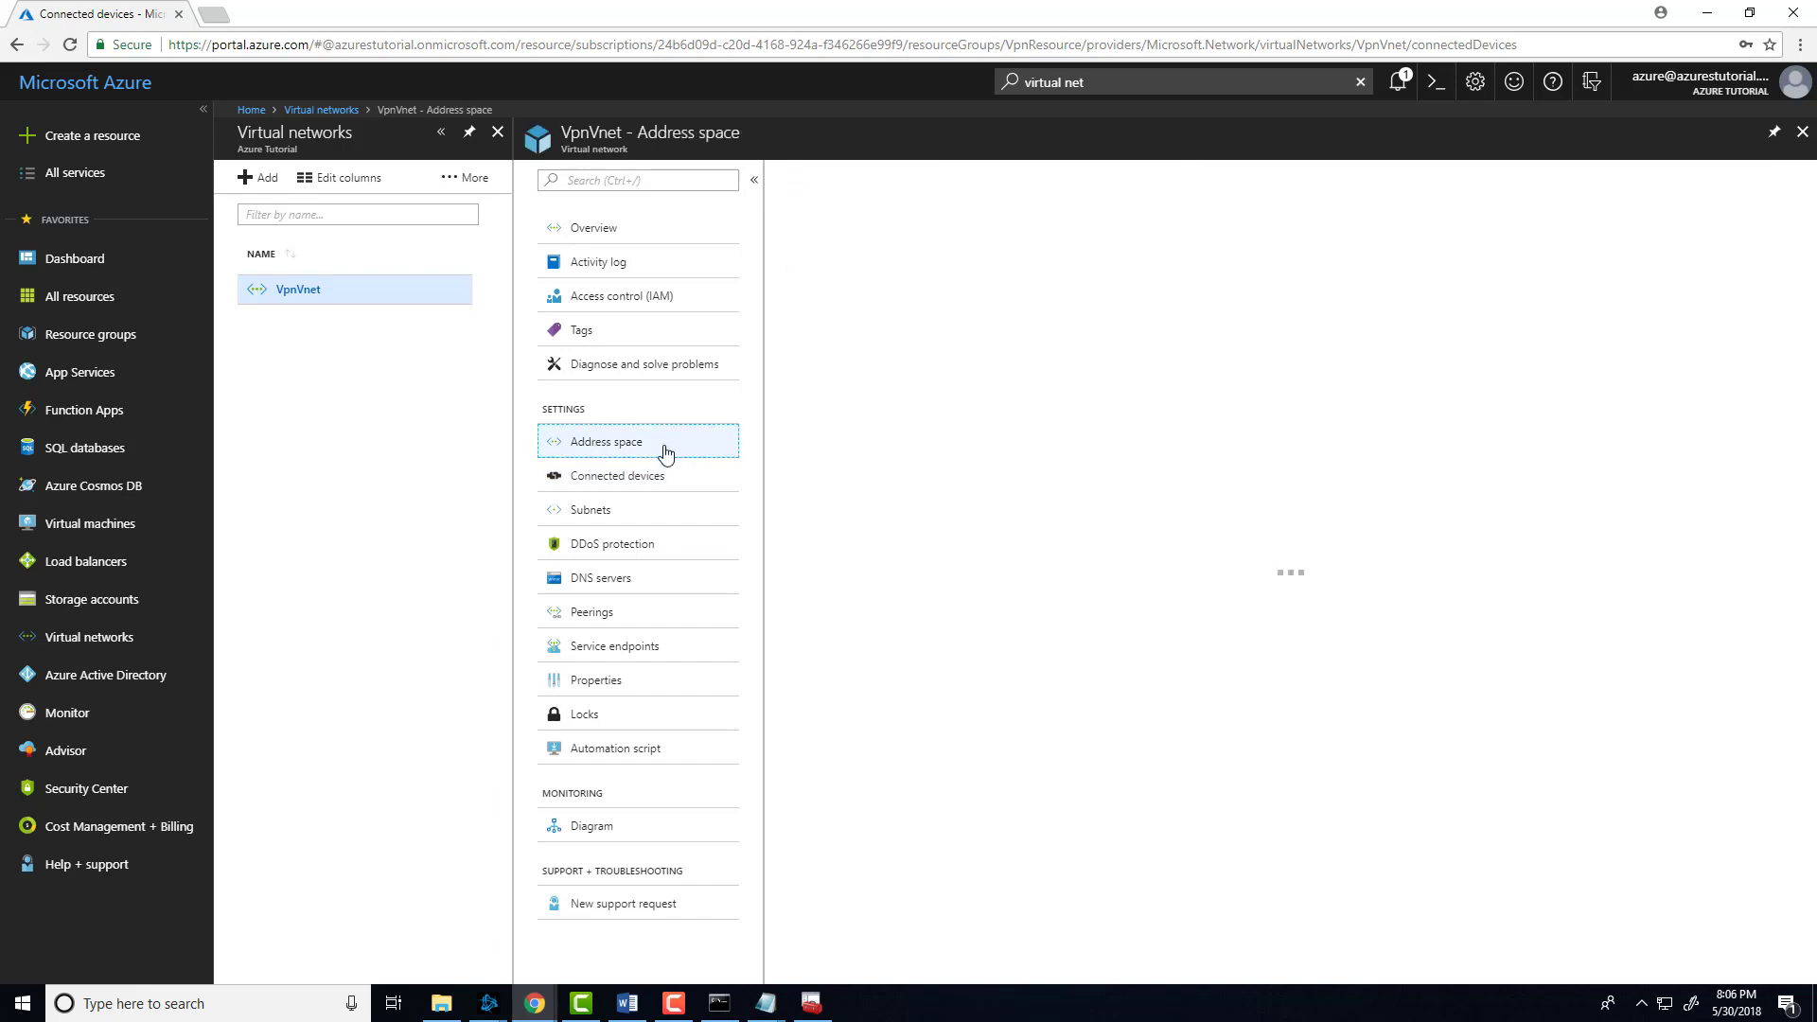
left_click(592, 511)
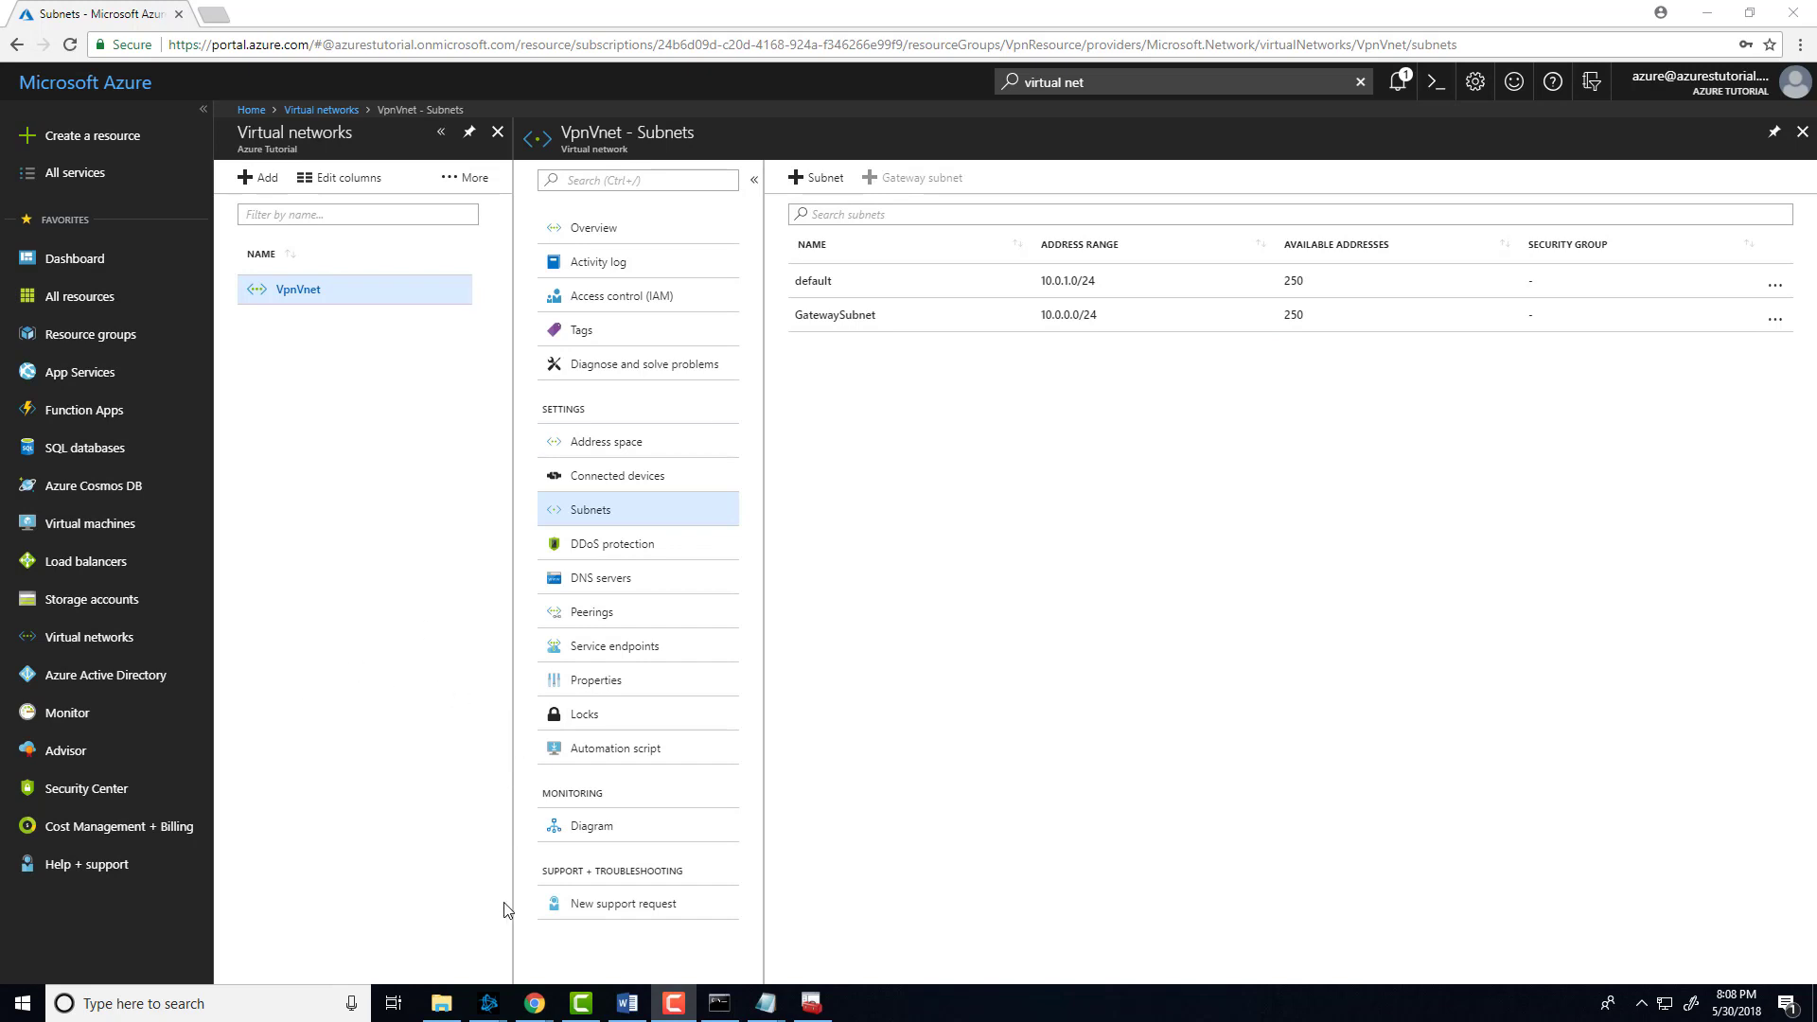
Step: Import AzureVpnClientCert.cer.pfx from C:\temp for the current user, entering the private key password and keeping automatic certificate store selection
left_click(462, 1007)
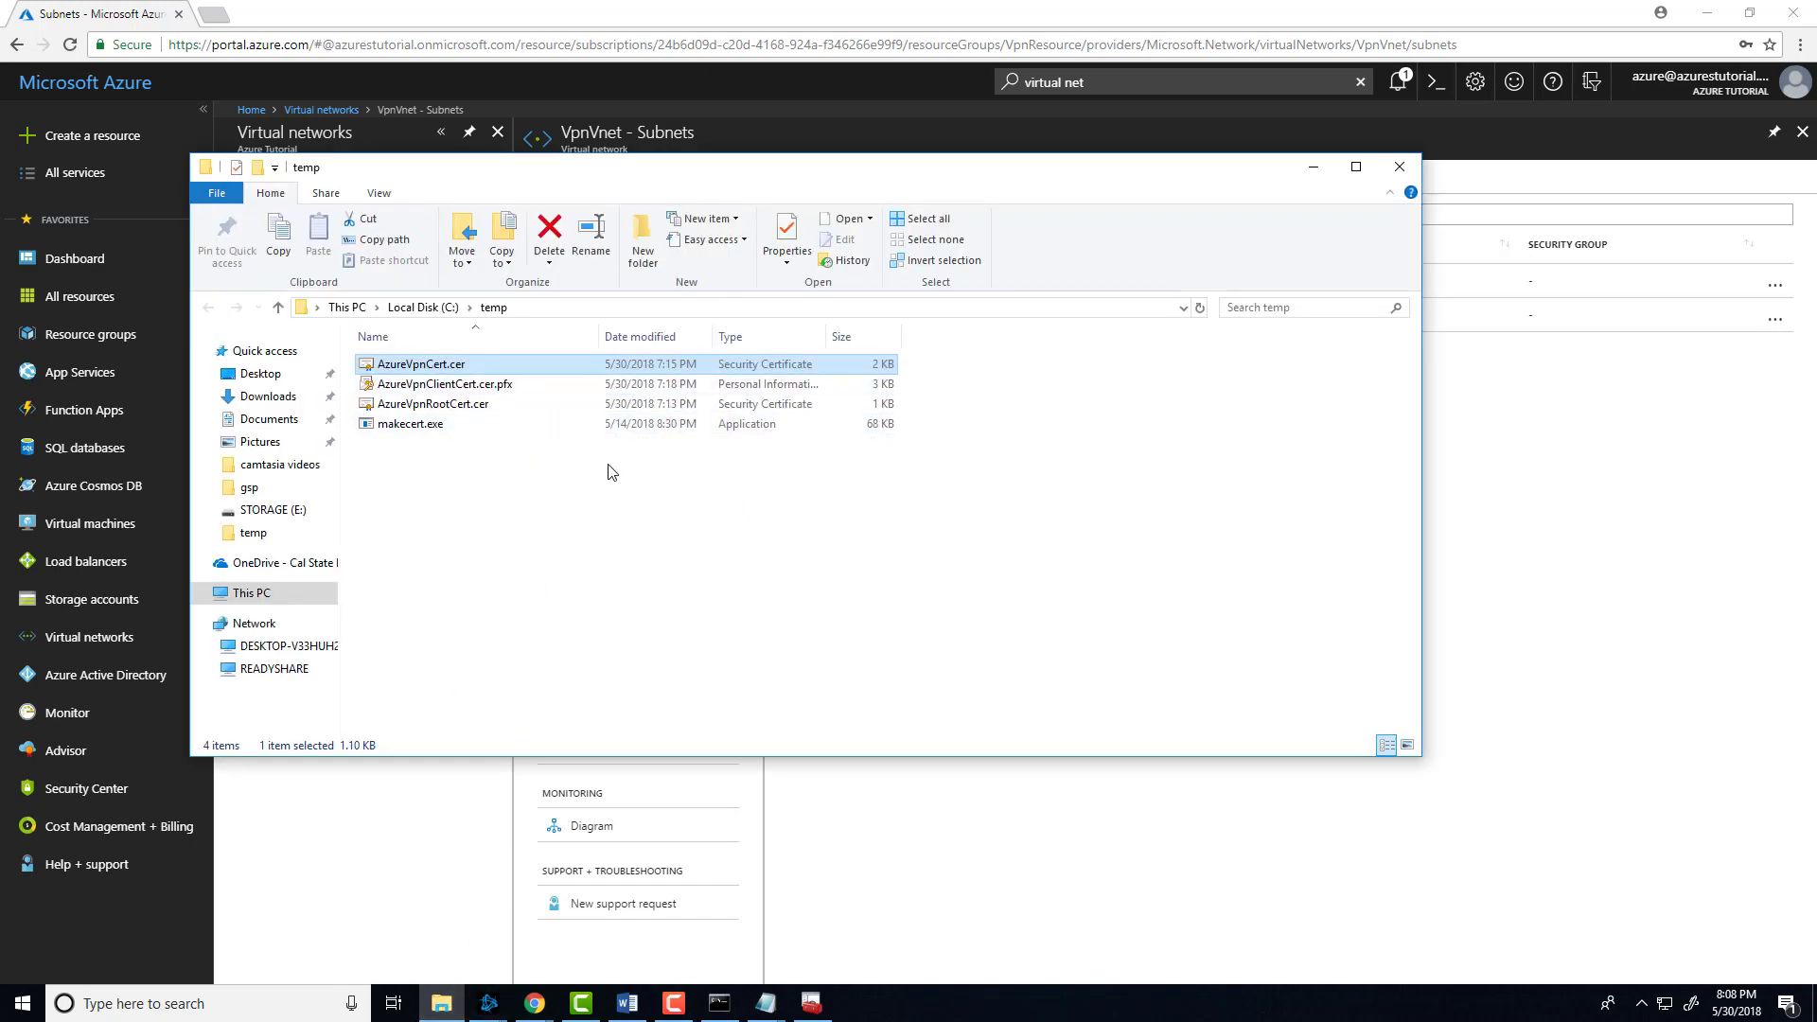
left_click(449, 386)
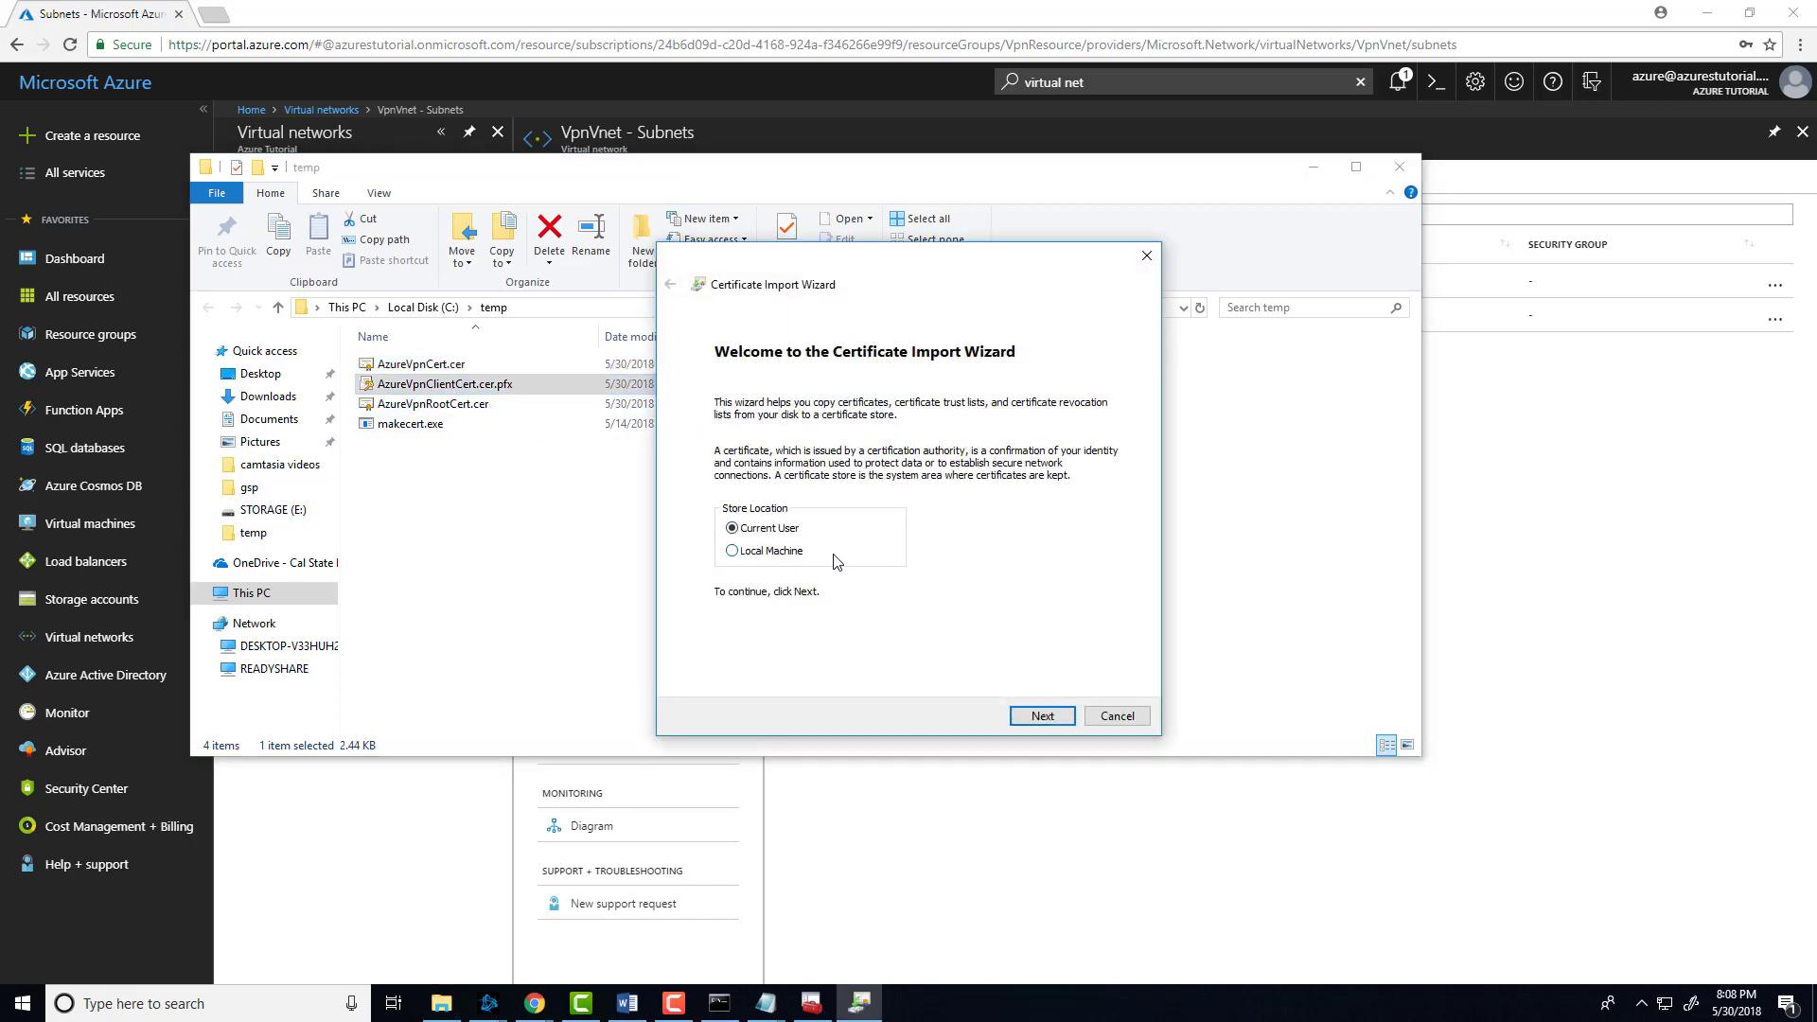
left_click(1041, 716)
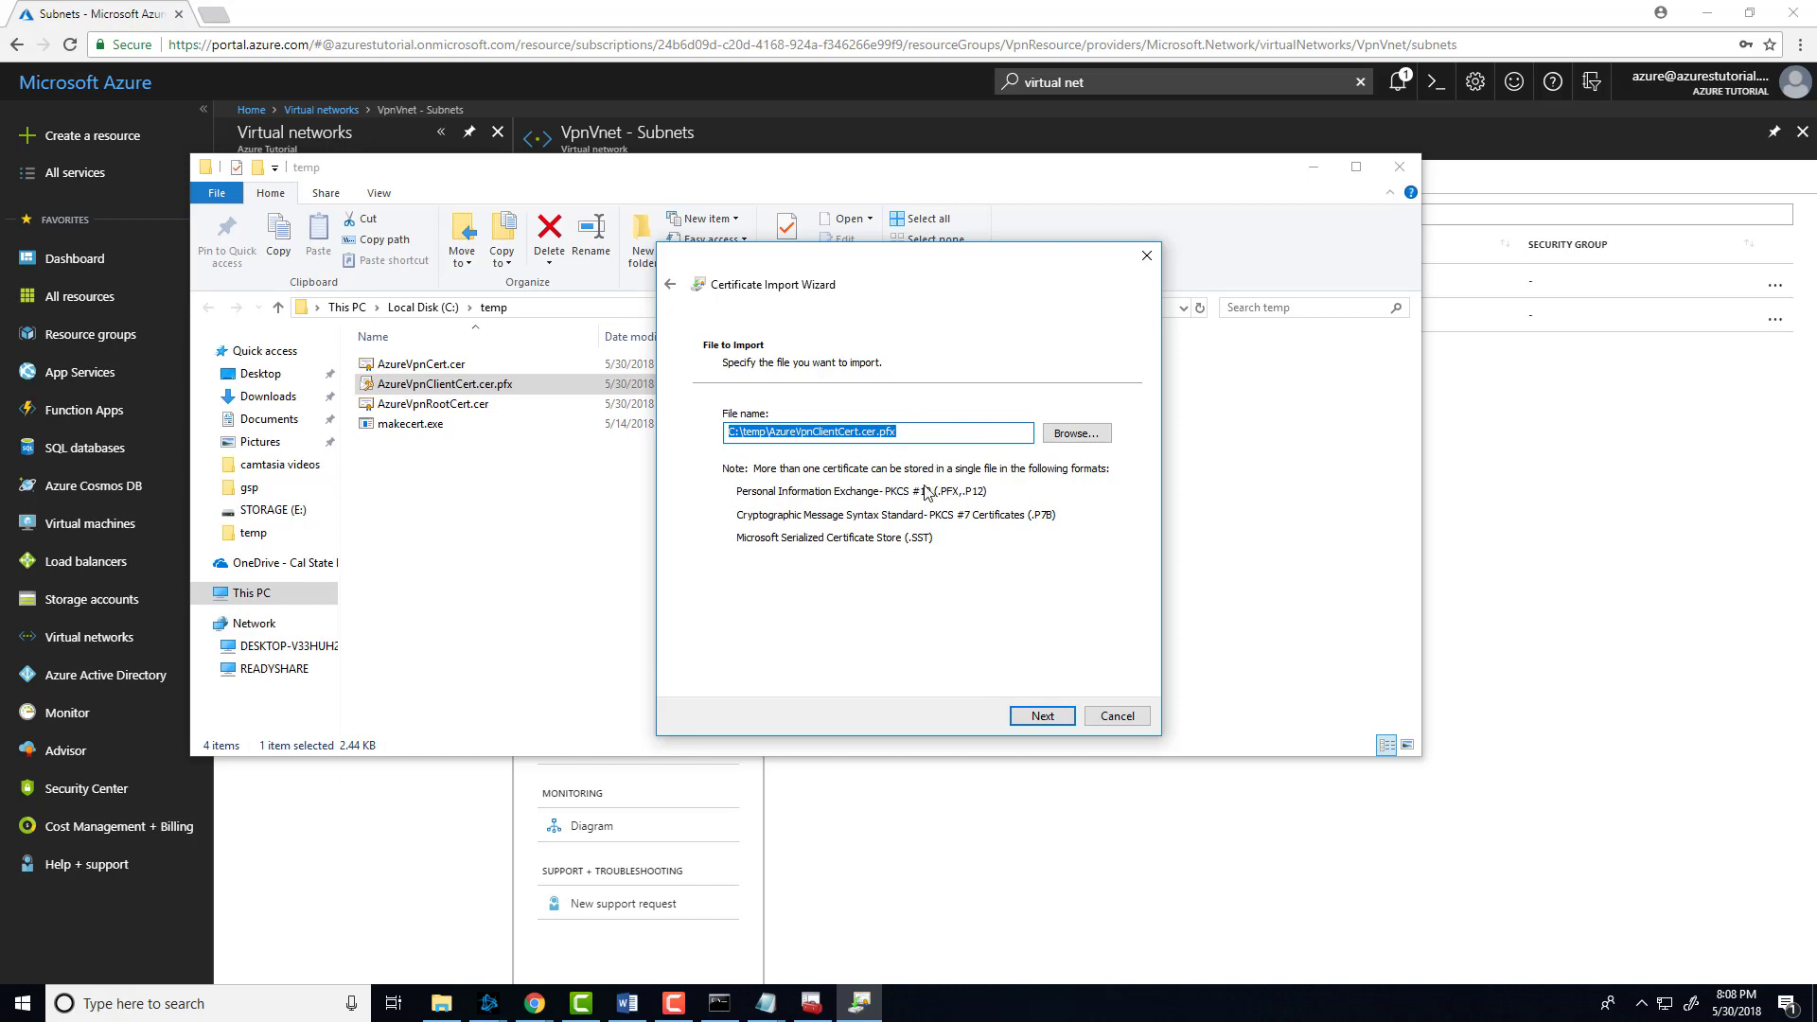
left_click(1038, 719)
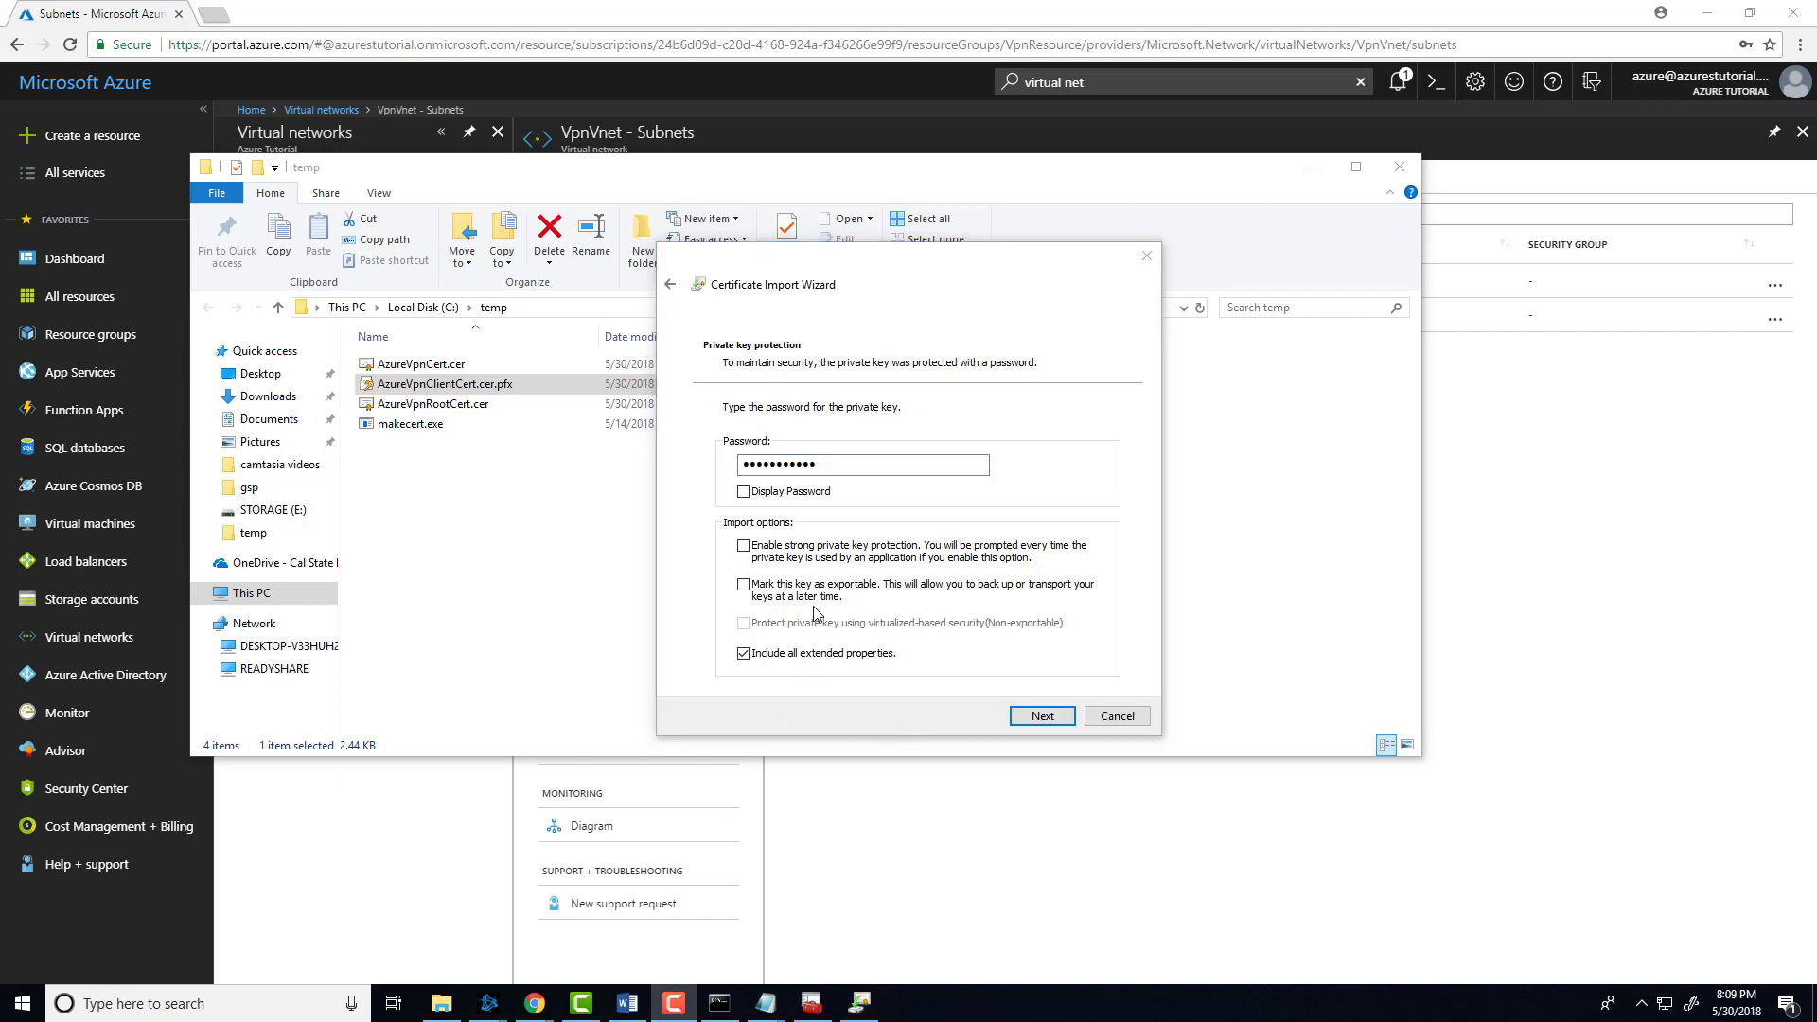
left_click(1041, 715)
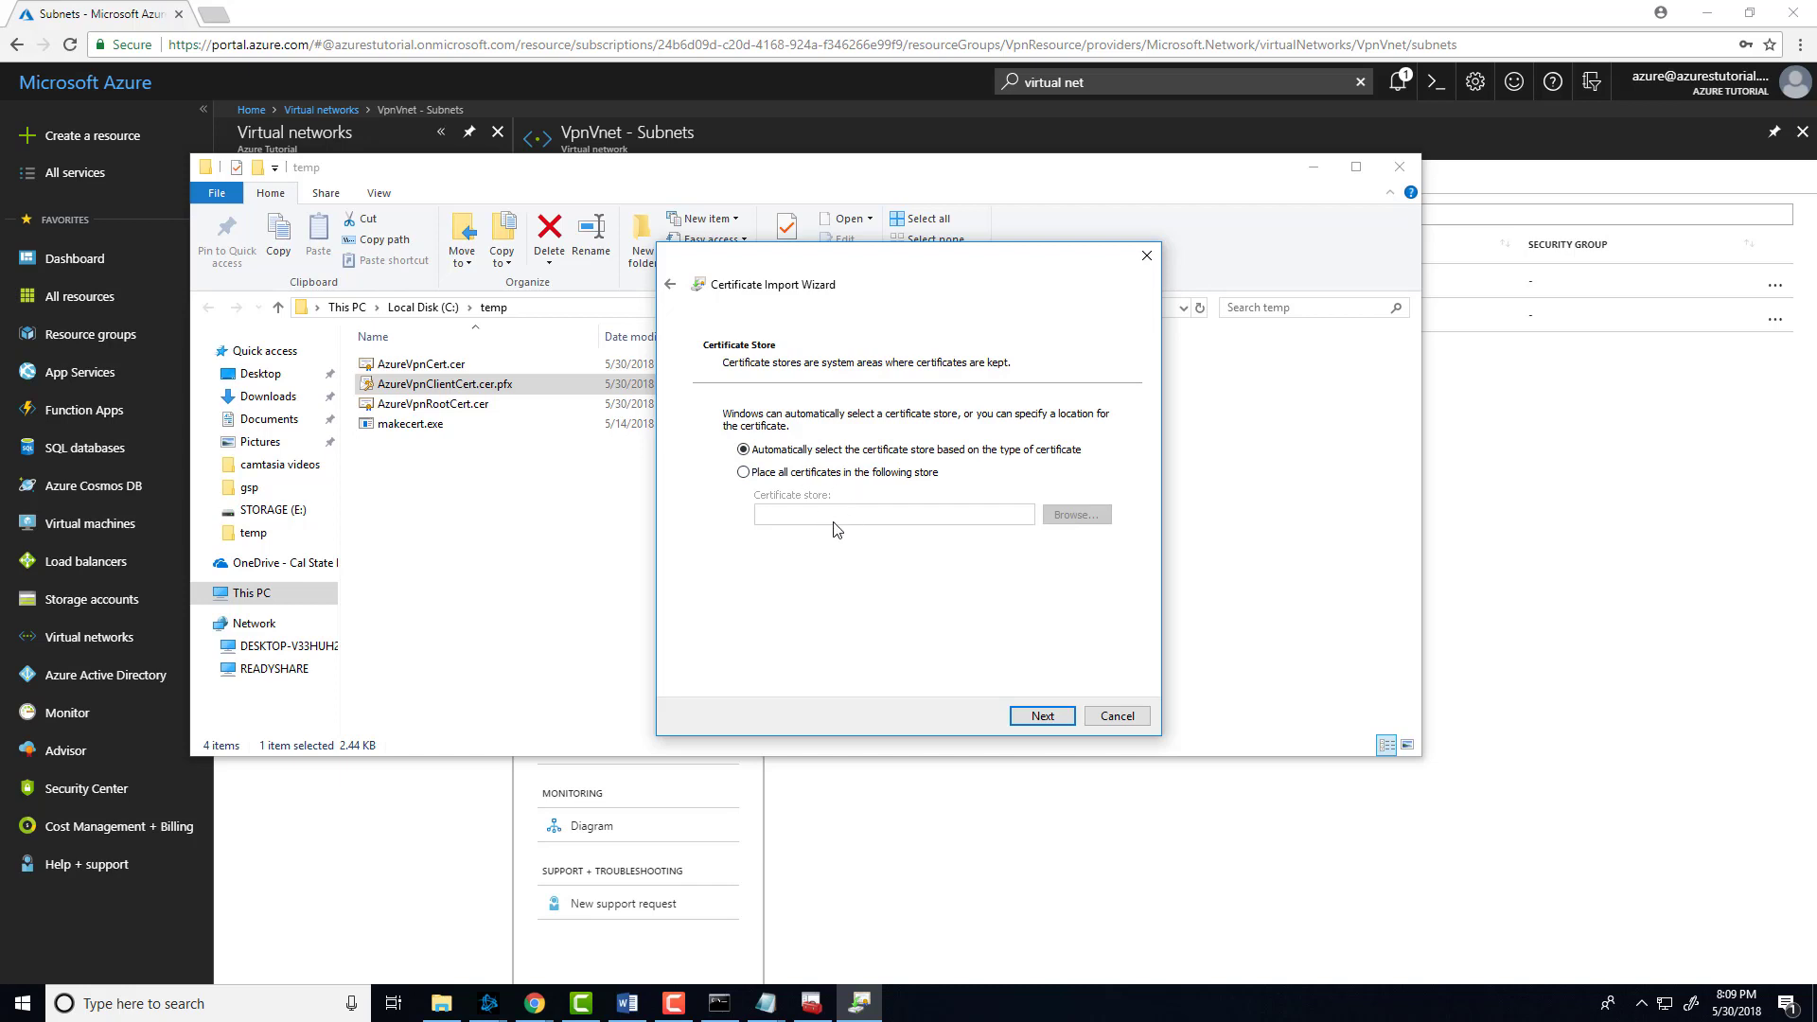
left_click(1020, 720)
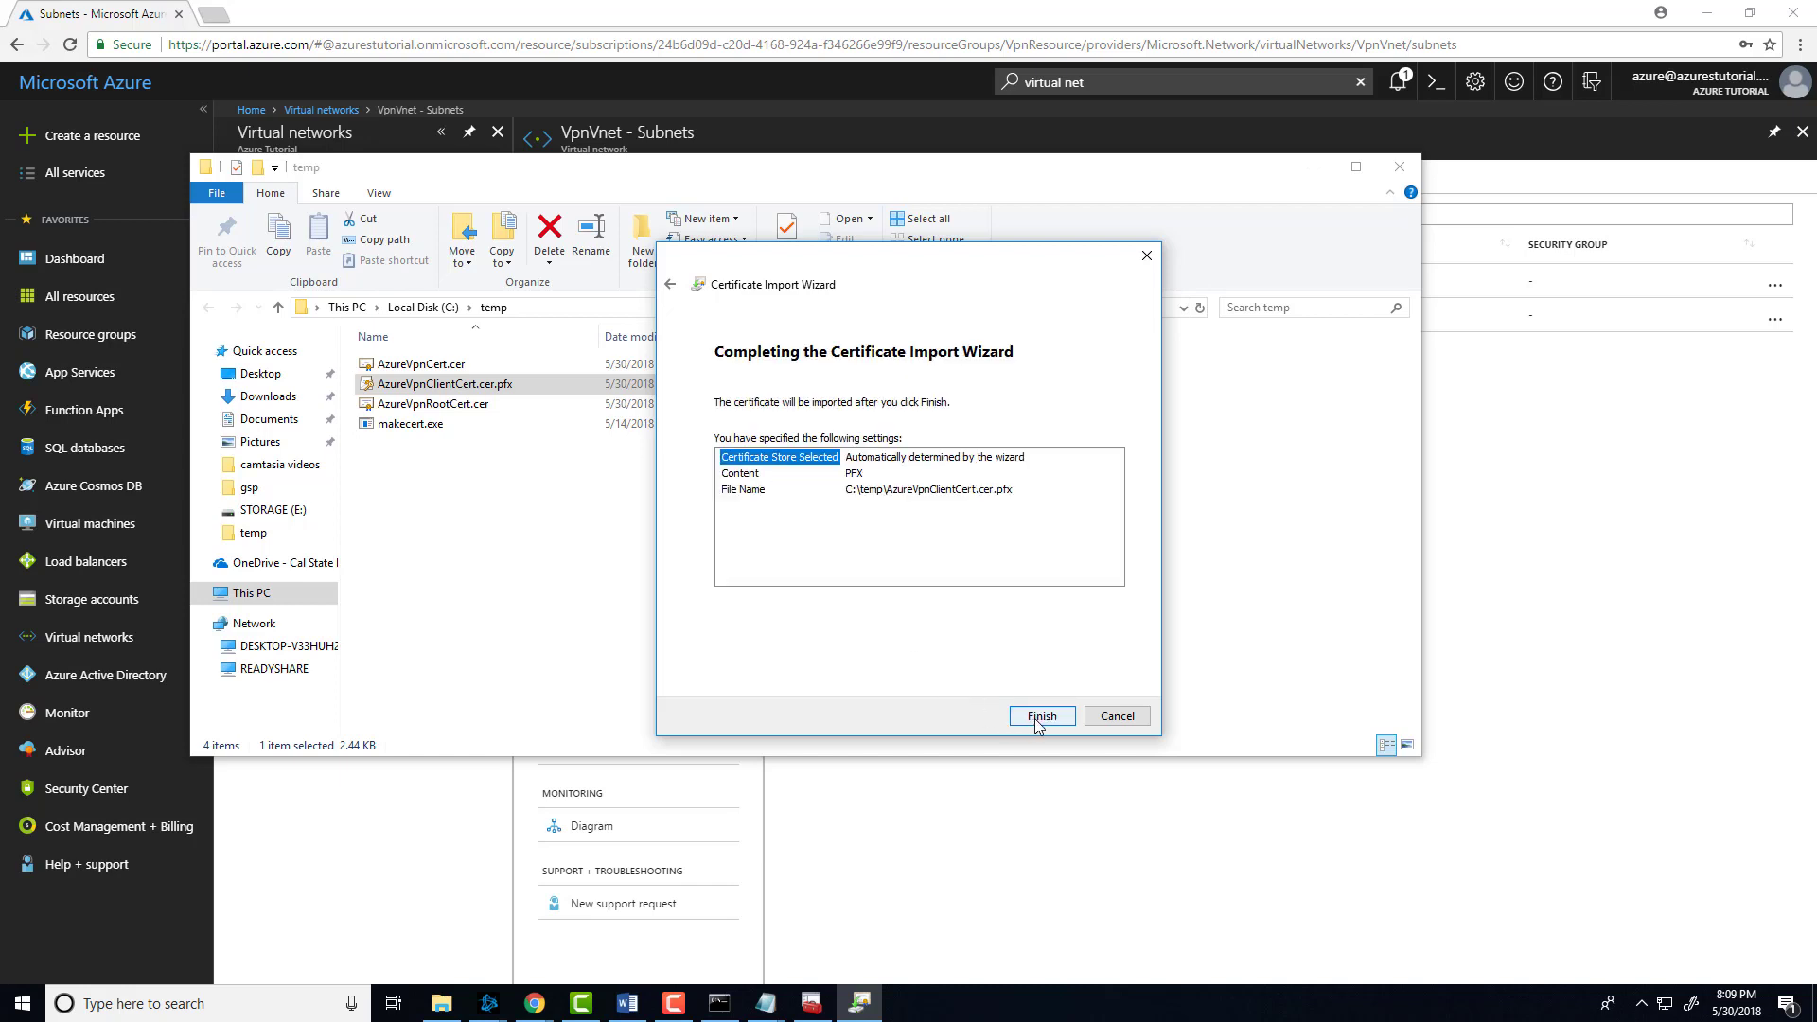
left_click(1039, 716)
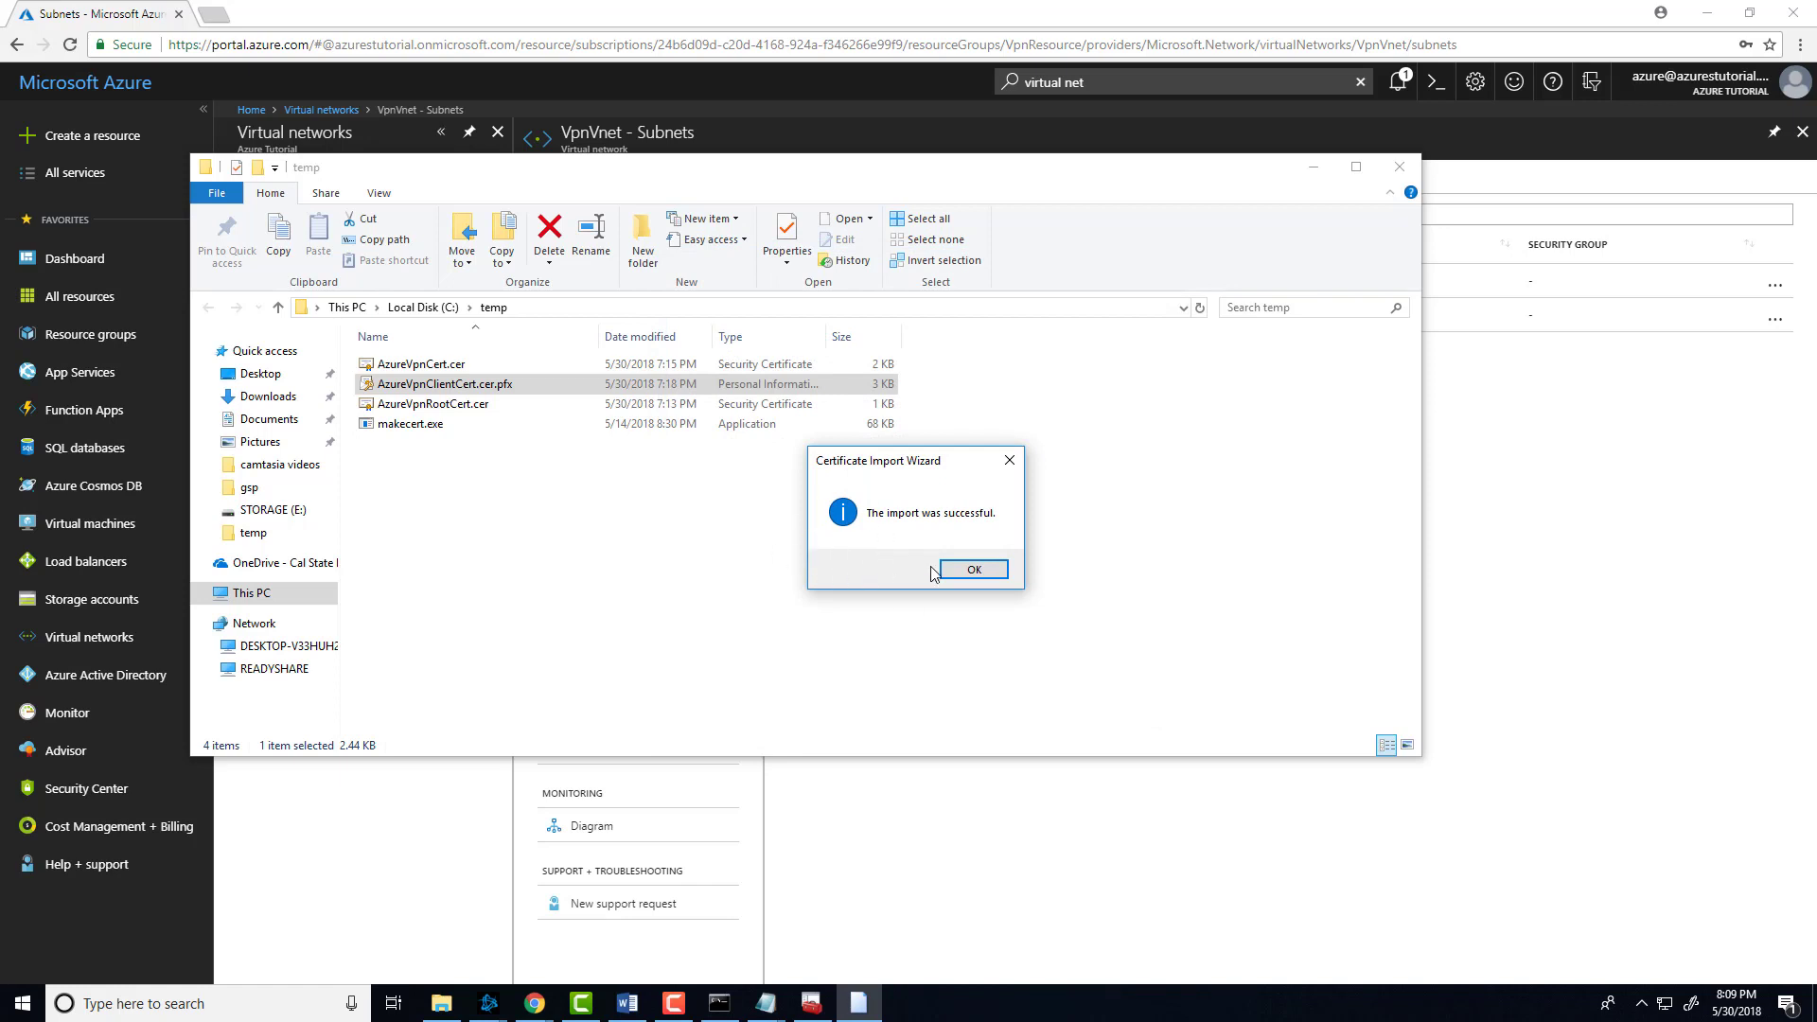
left_click(972, 571)
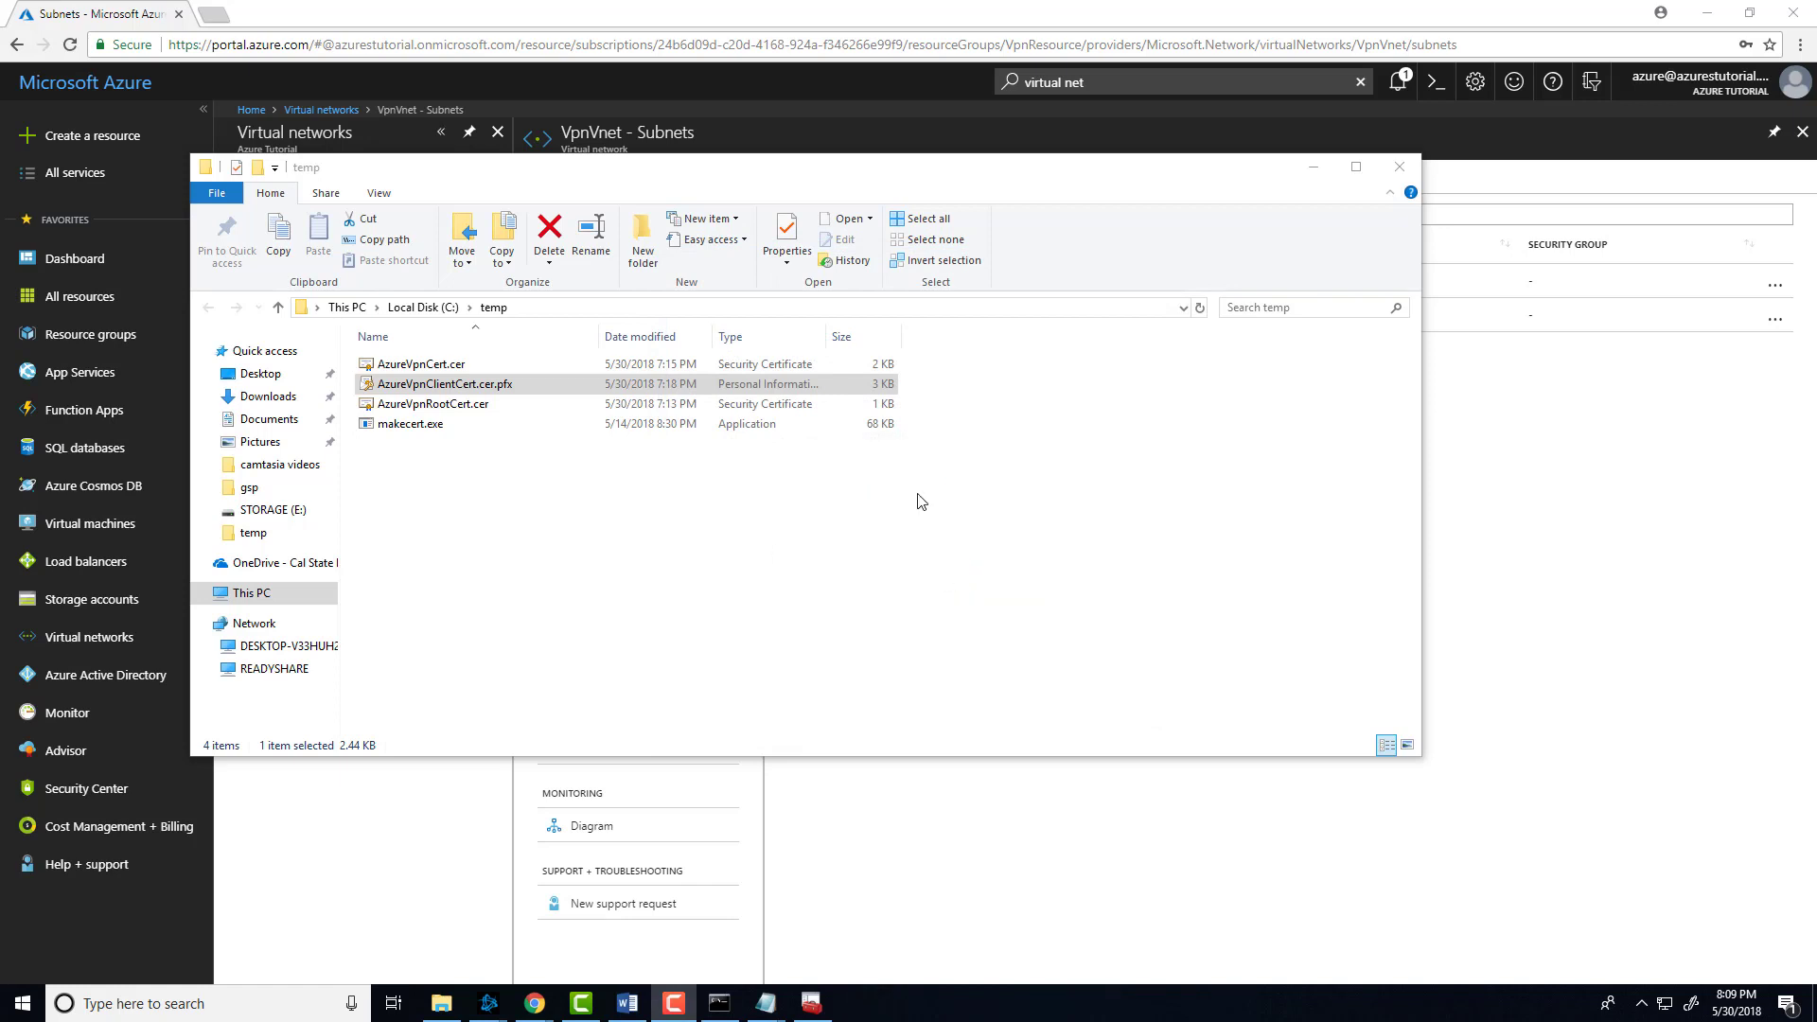
left_click(1314, 172)
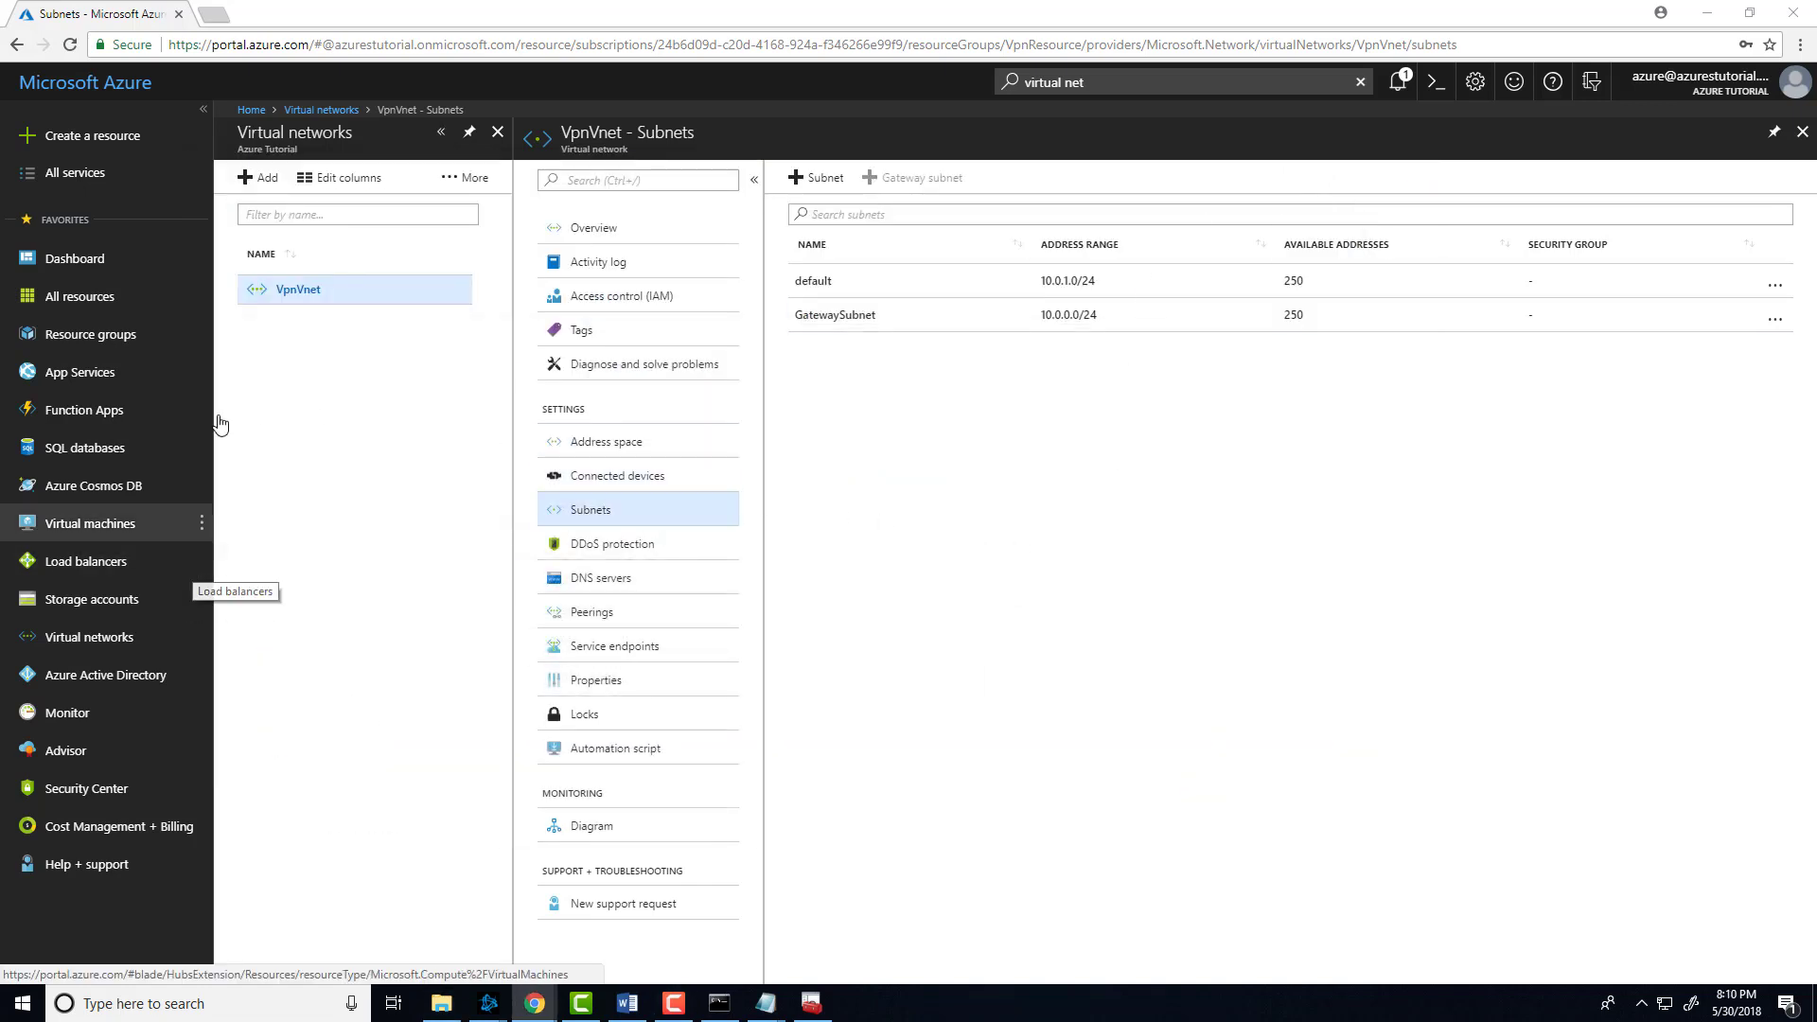
Step: Open the point-to-site configuration of the AzureVNGateway virtual network gateway
left_click(1045, 90)
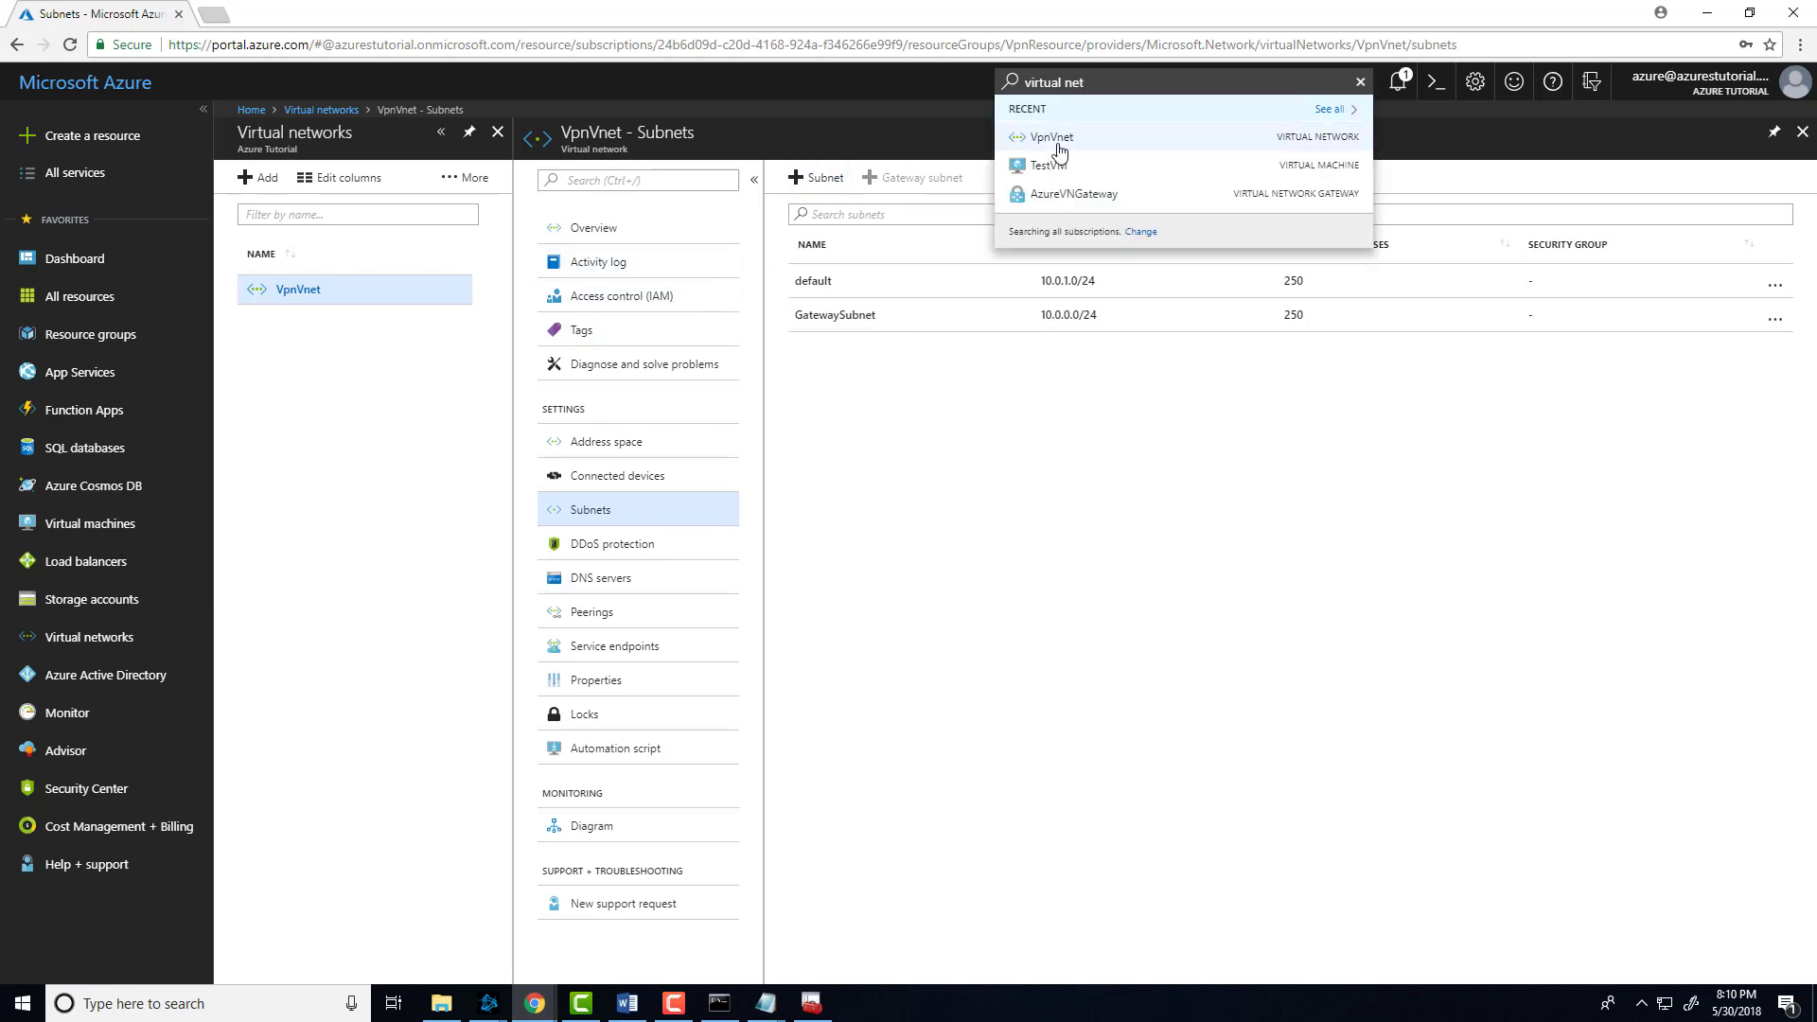
left_click(1057, 193)
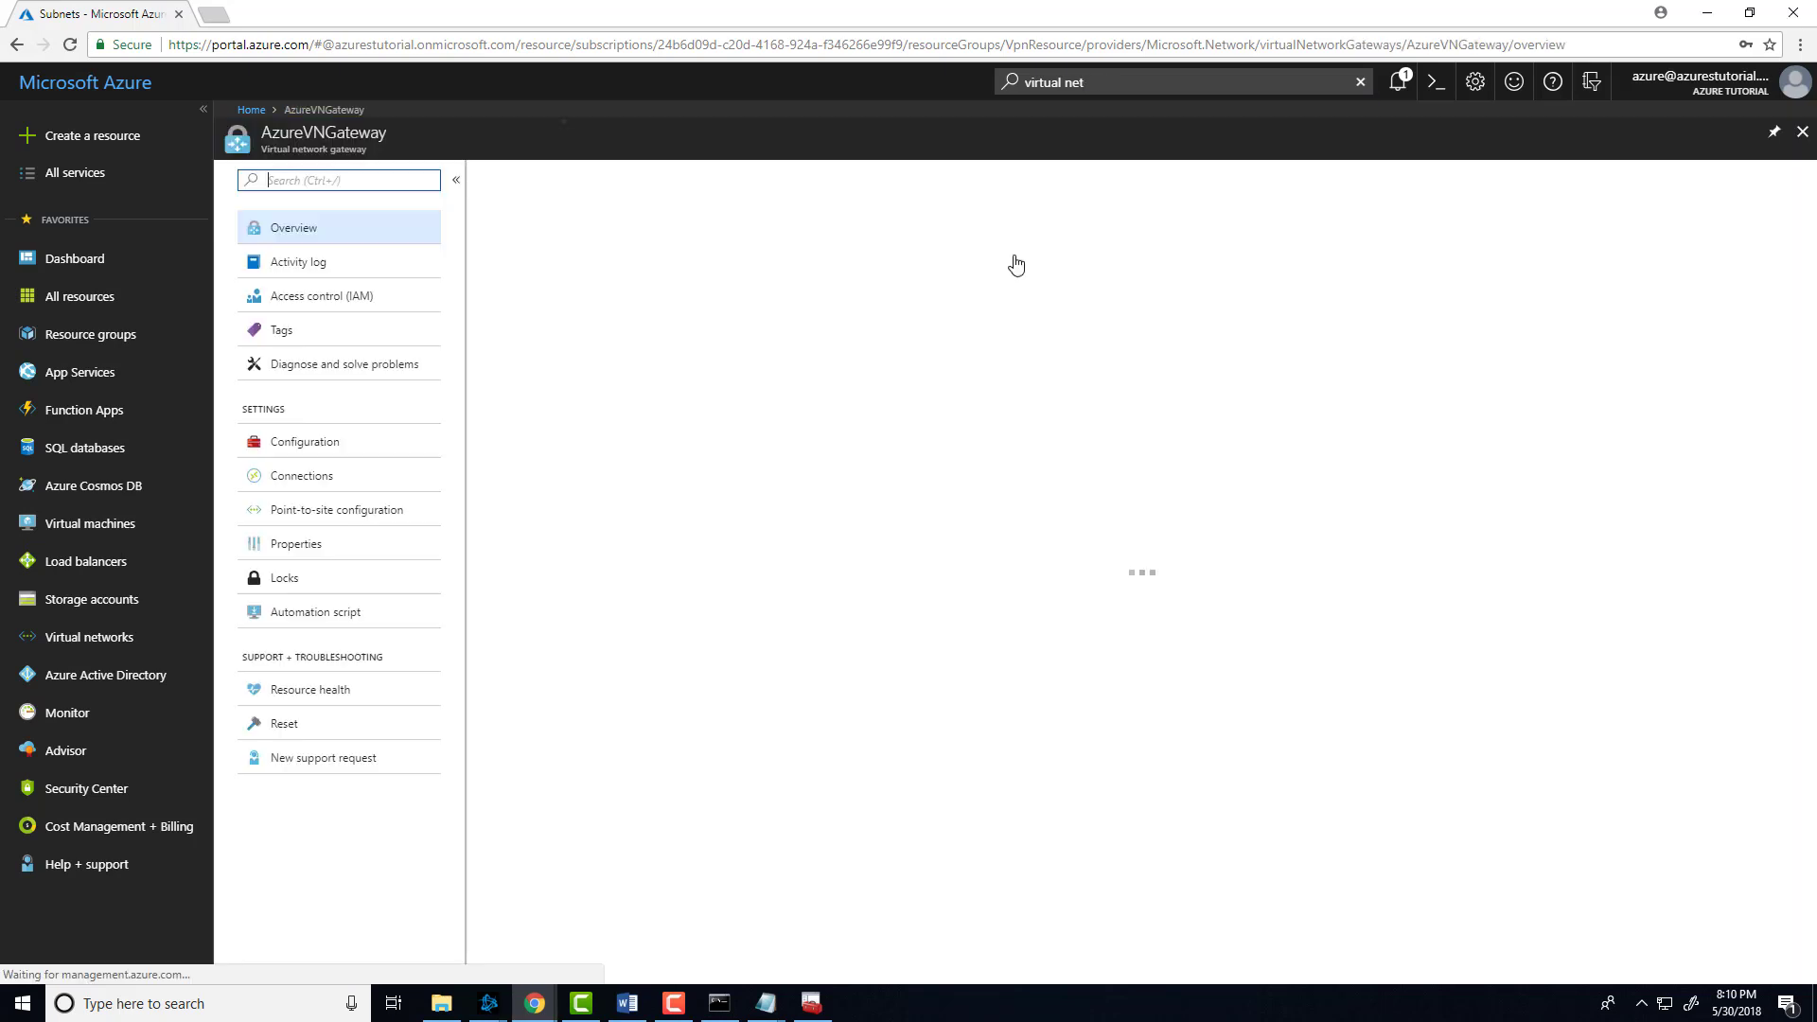
left_click(337, 512)
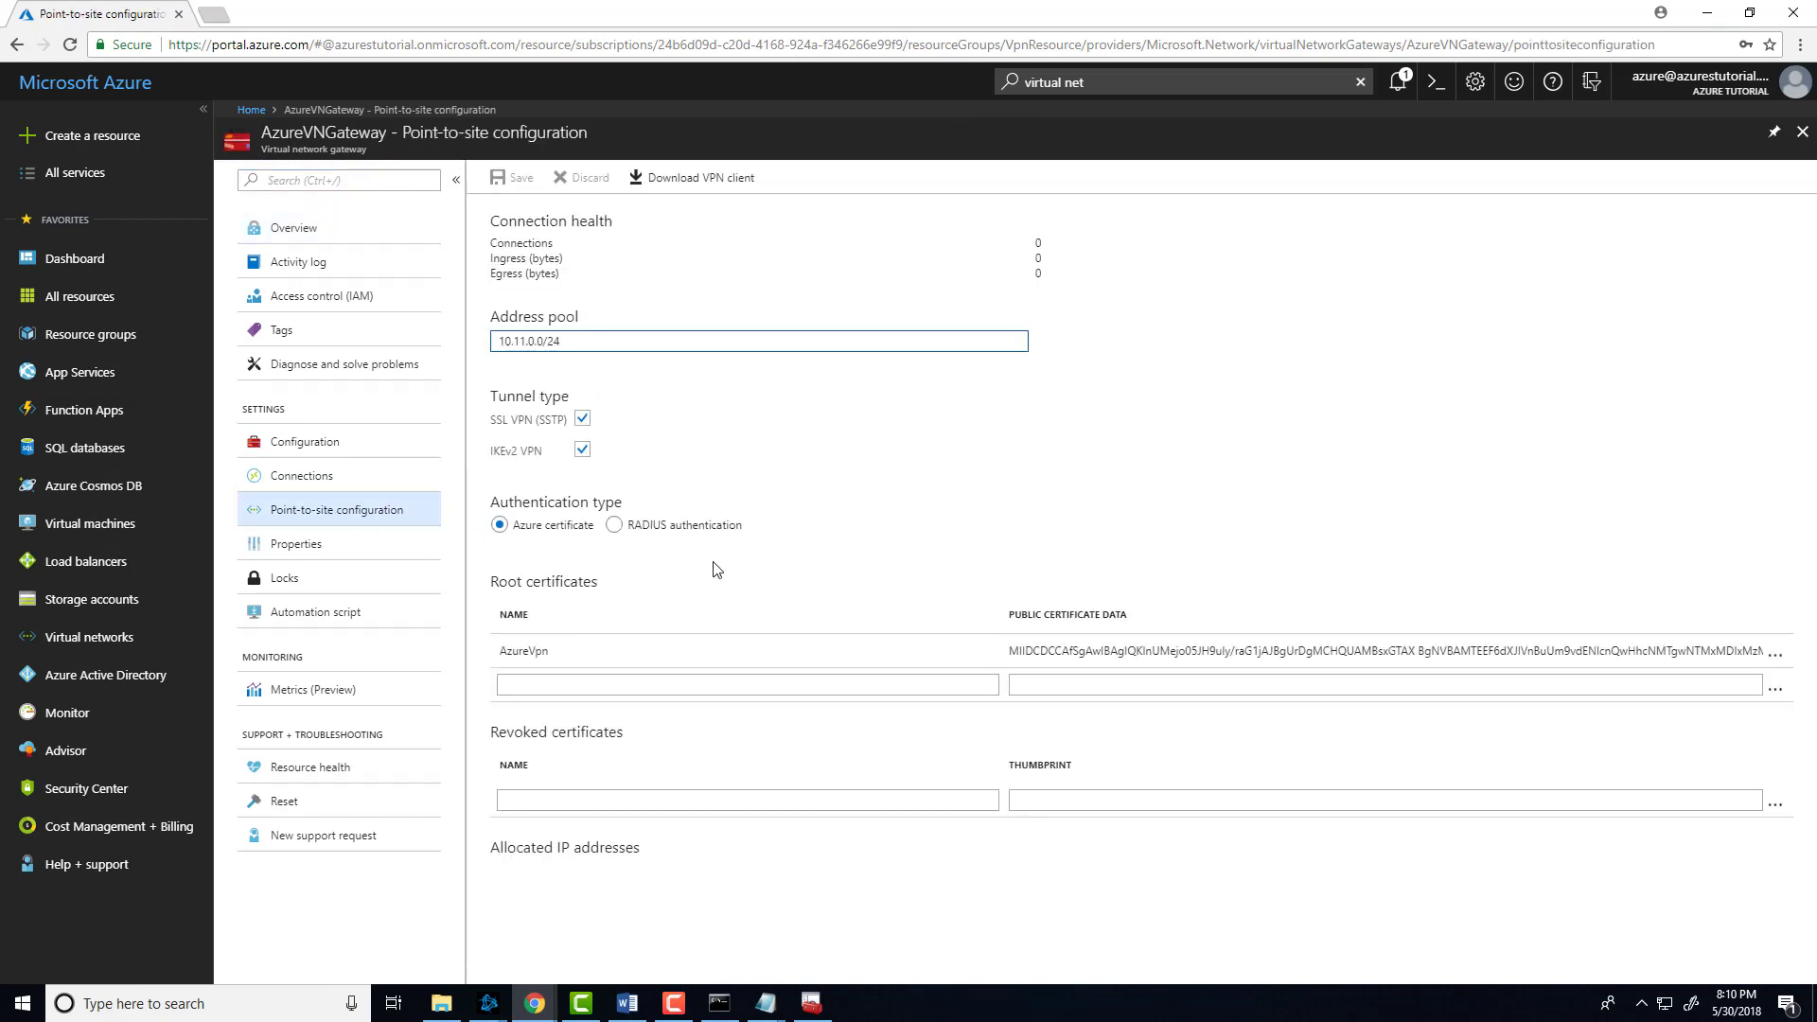
Step: Download the gateway's VPN client package and run VpnClientSetupAmd64.exe from its WindowsAmd64 folder as administrator, overriding the SmartScreen block
left_click(700, 189)
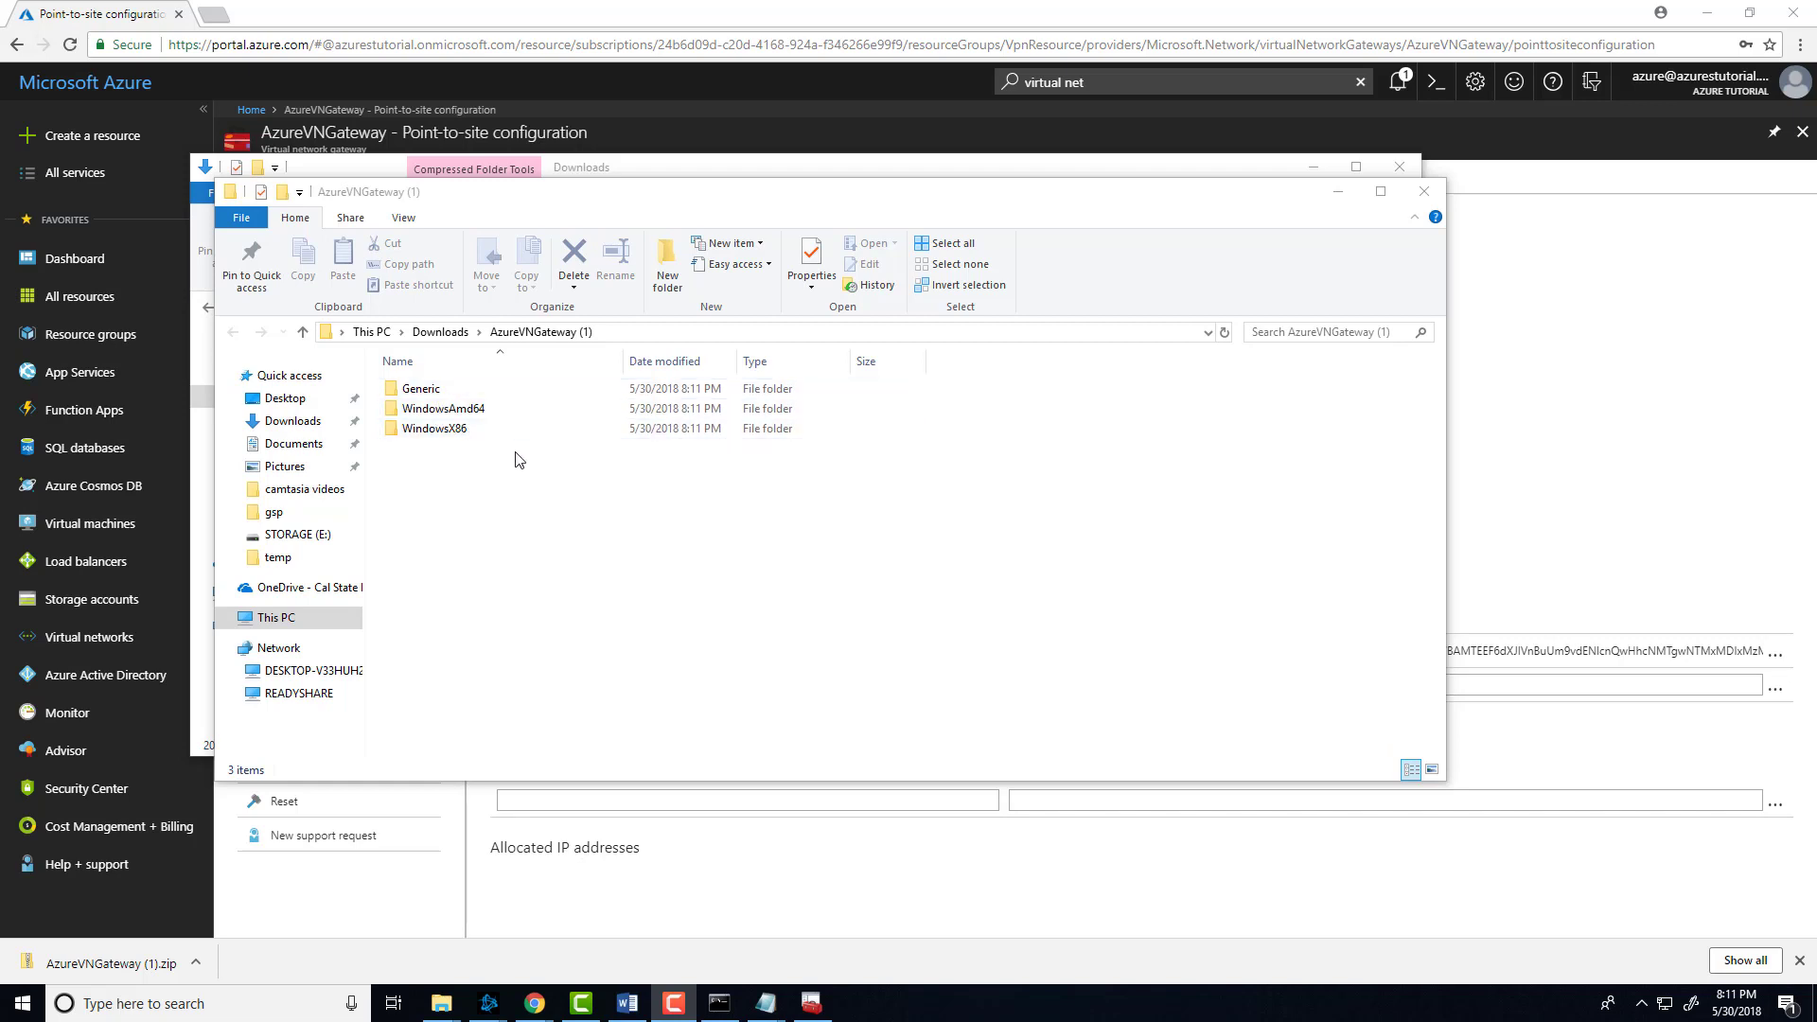
double_click(450, 414)
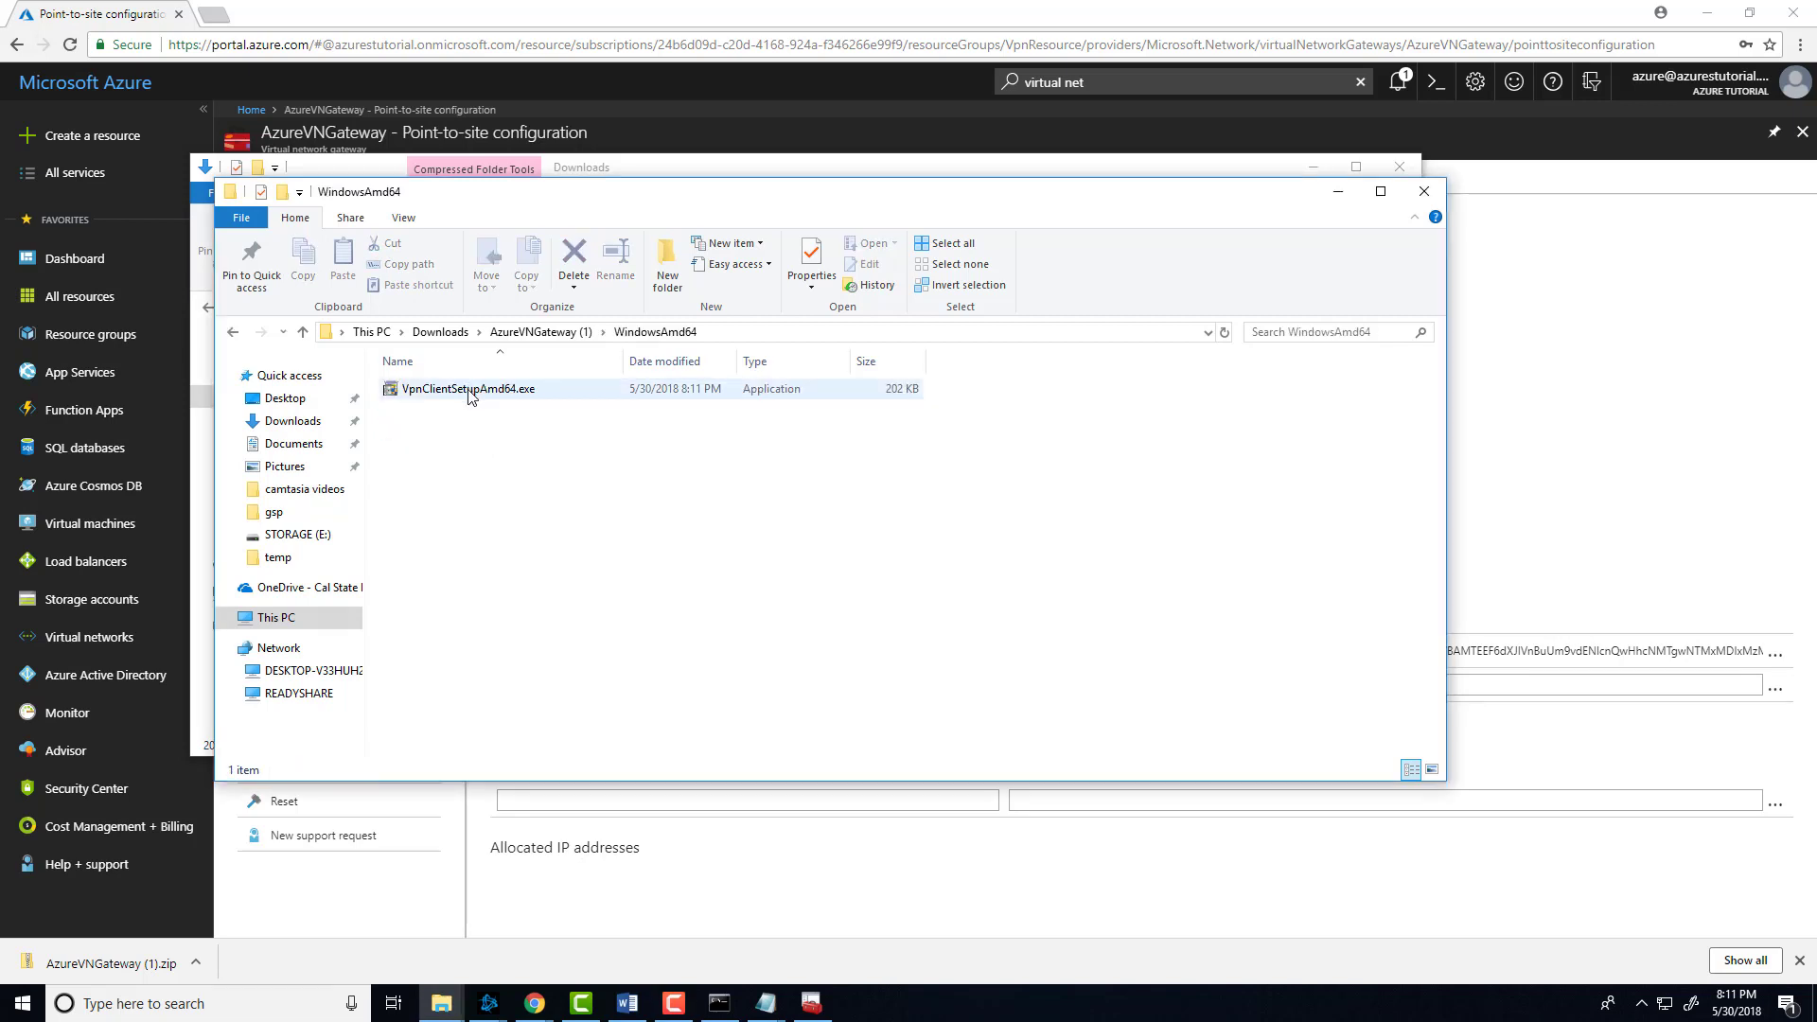
right_click(465, 390)
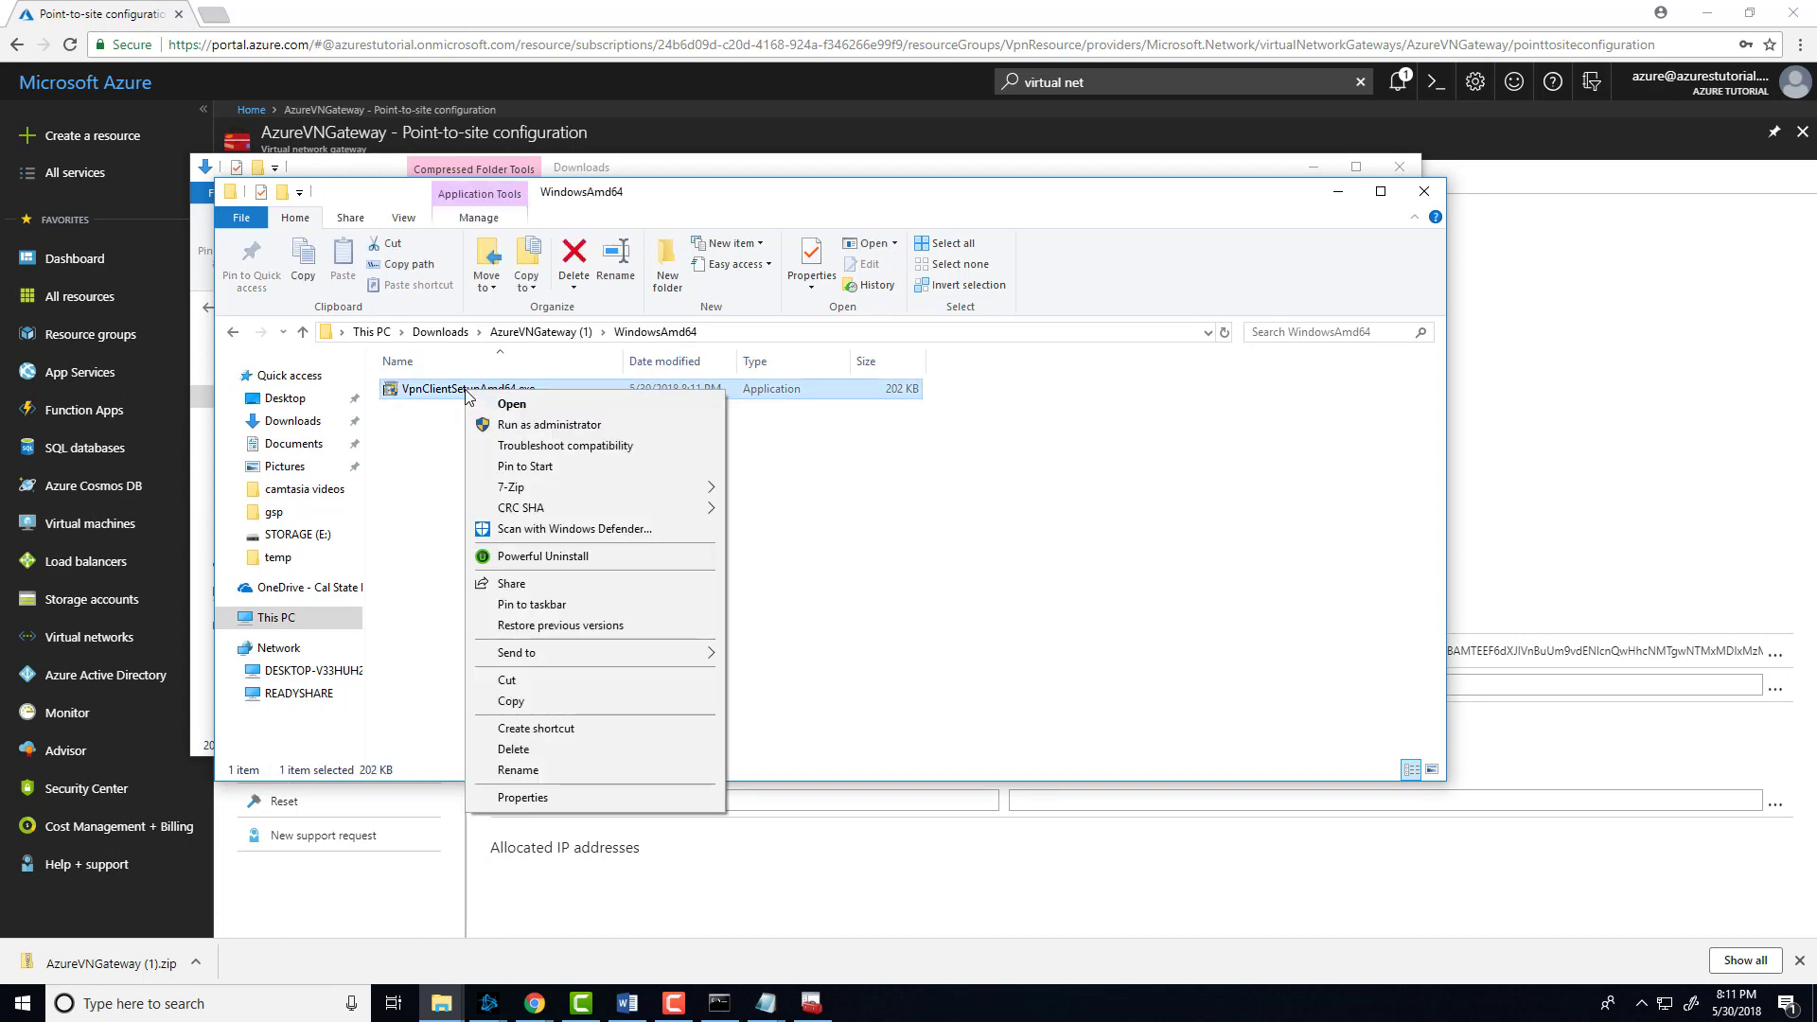
left_click(504, 425)
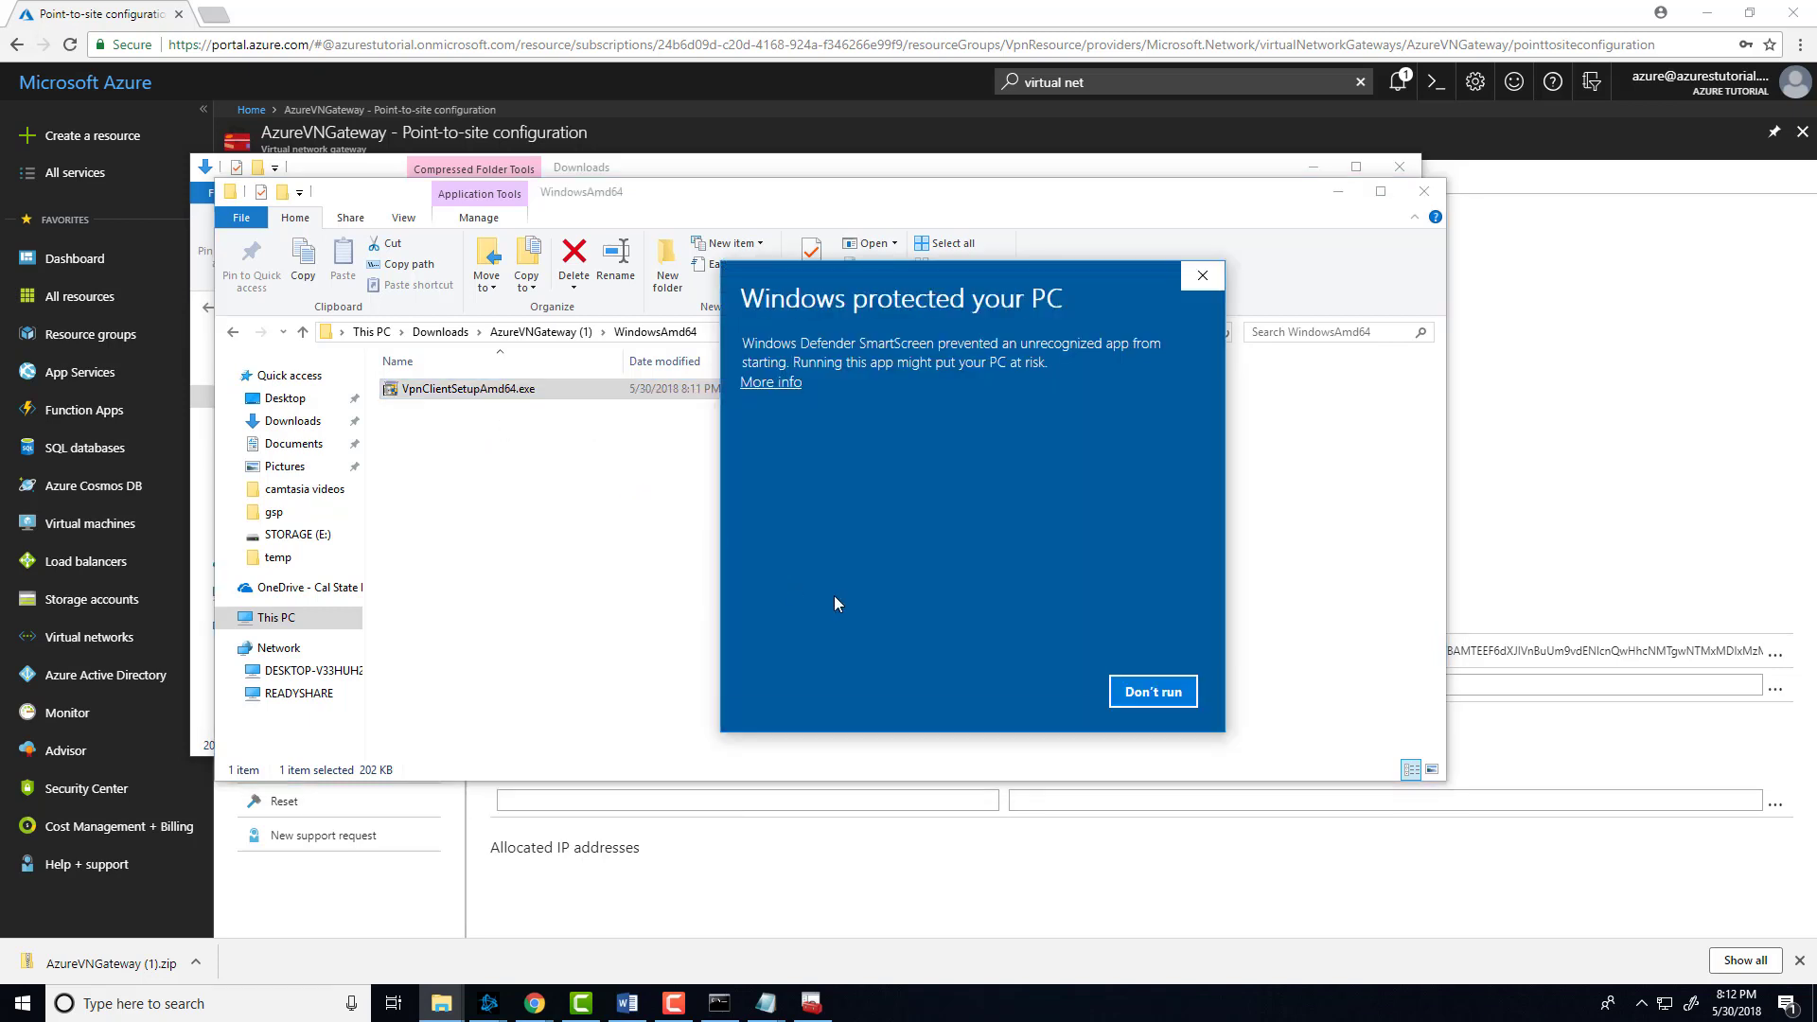
left_click(790, 383)
left_click(1017, 692)
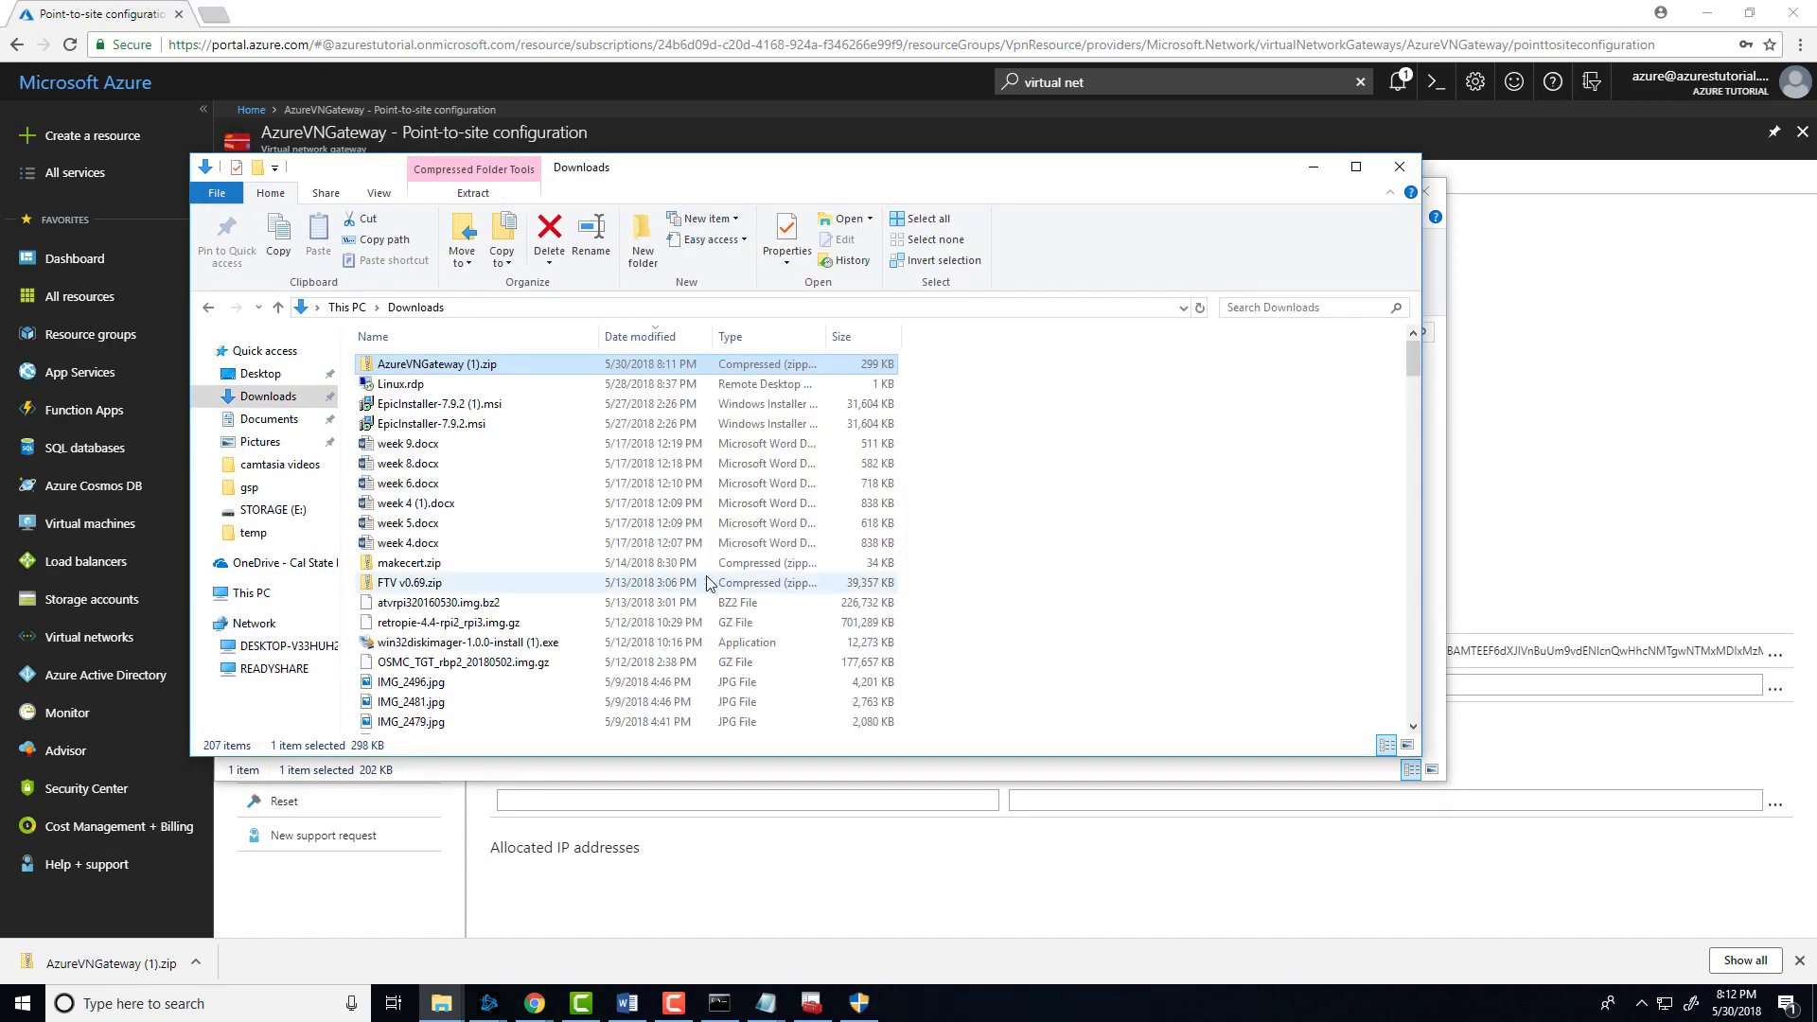
Step: Approve the installer's elevation request and install the VPN client for VpnVnet
left_click(1314, 167)
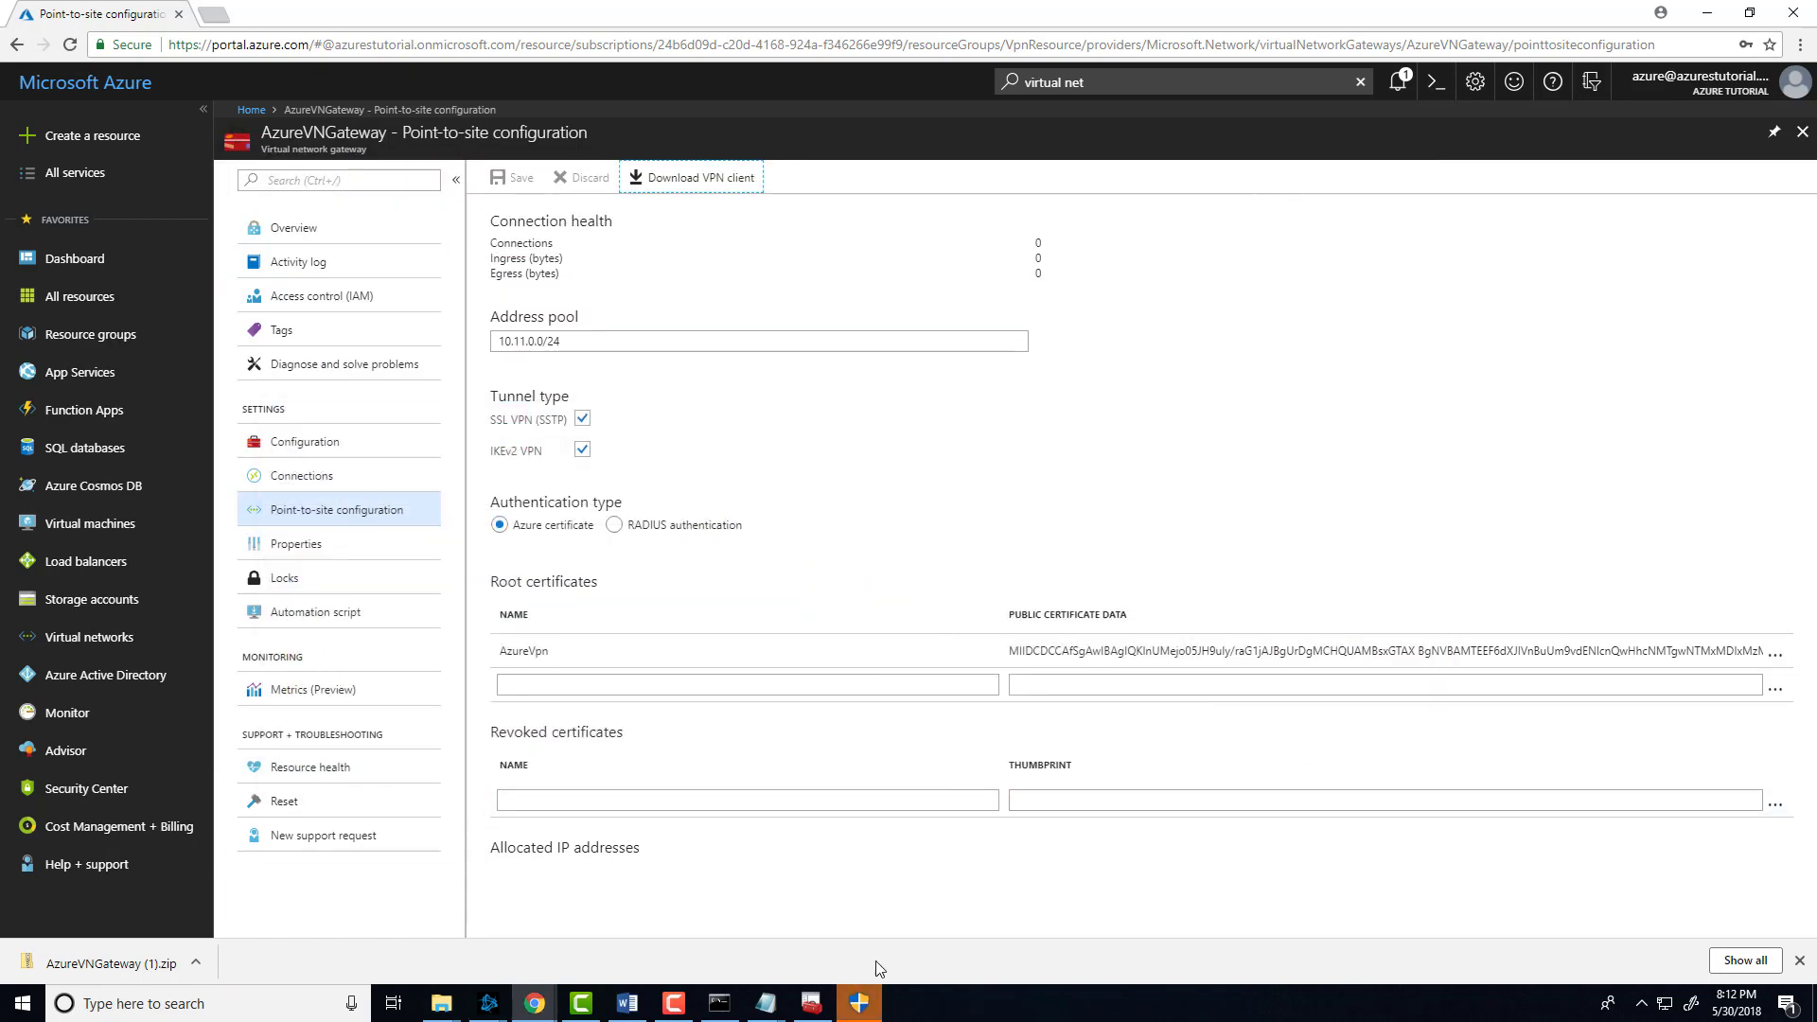
left_click(864, 1011)
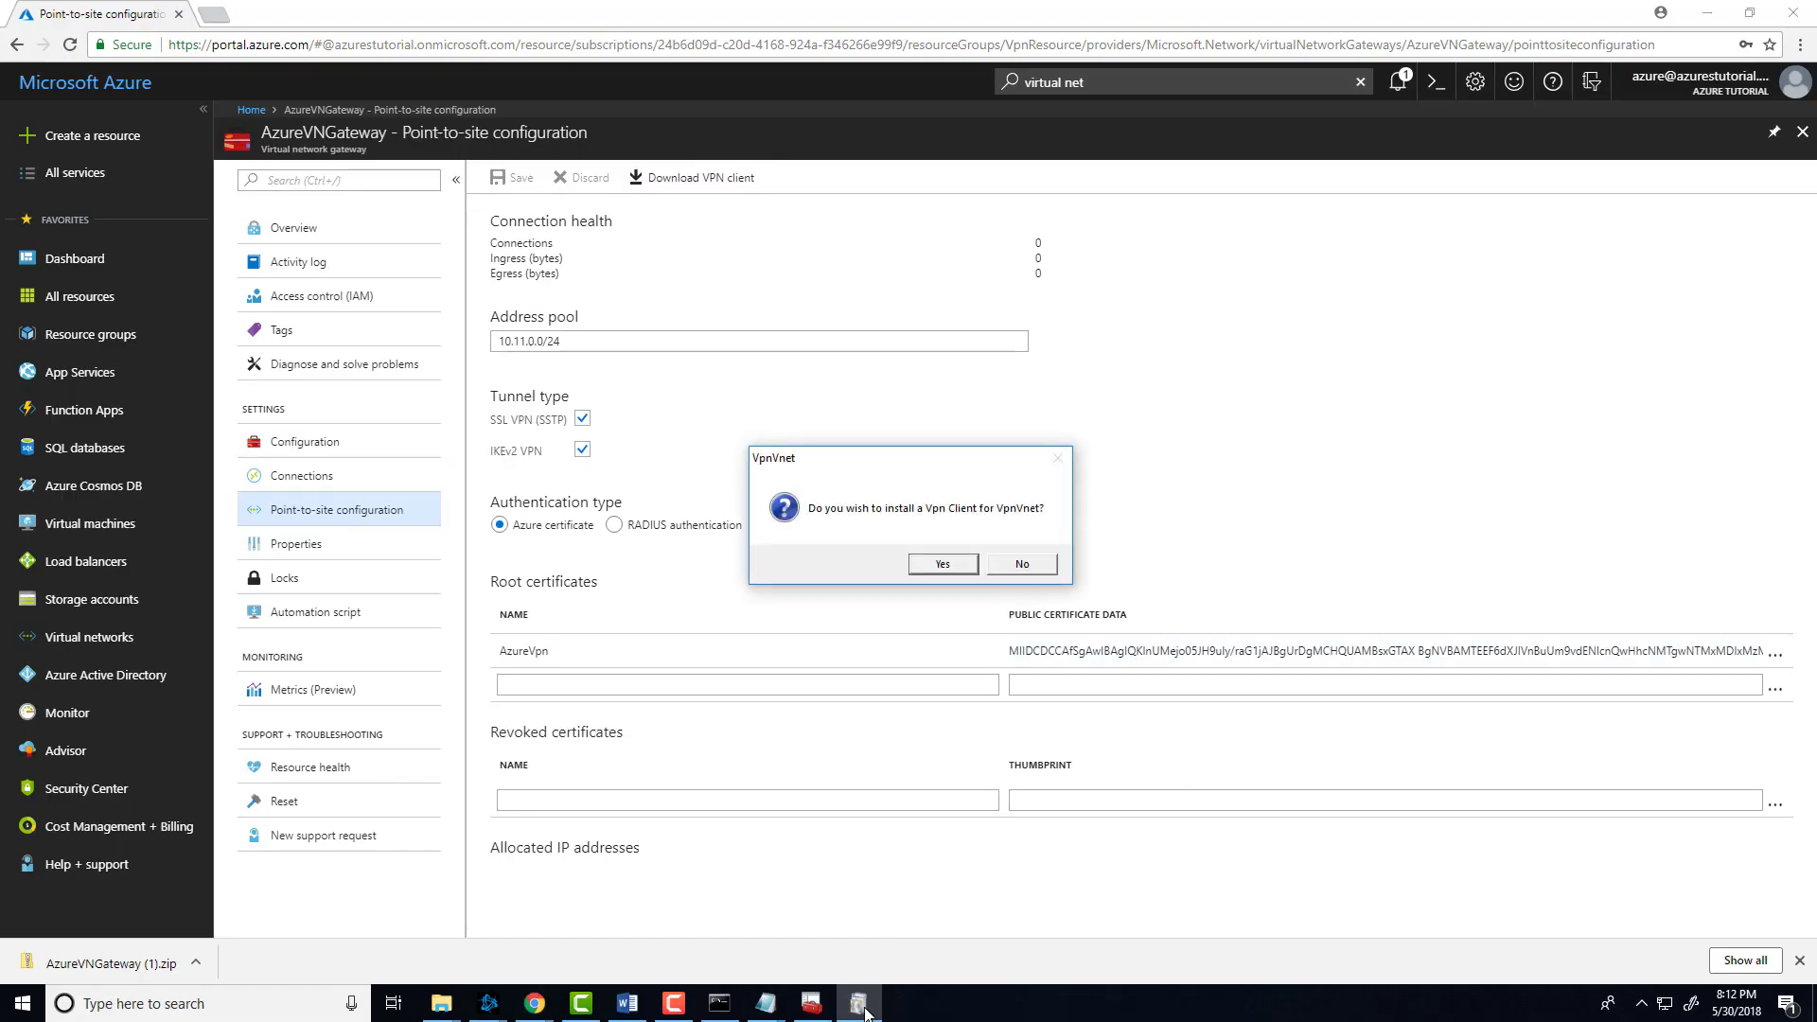
left_click(943, 564)
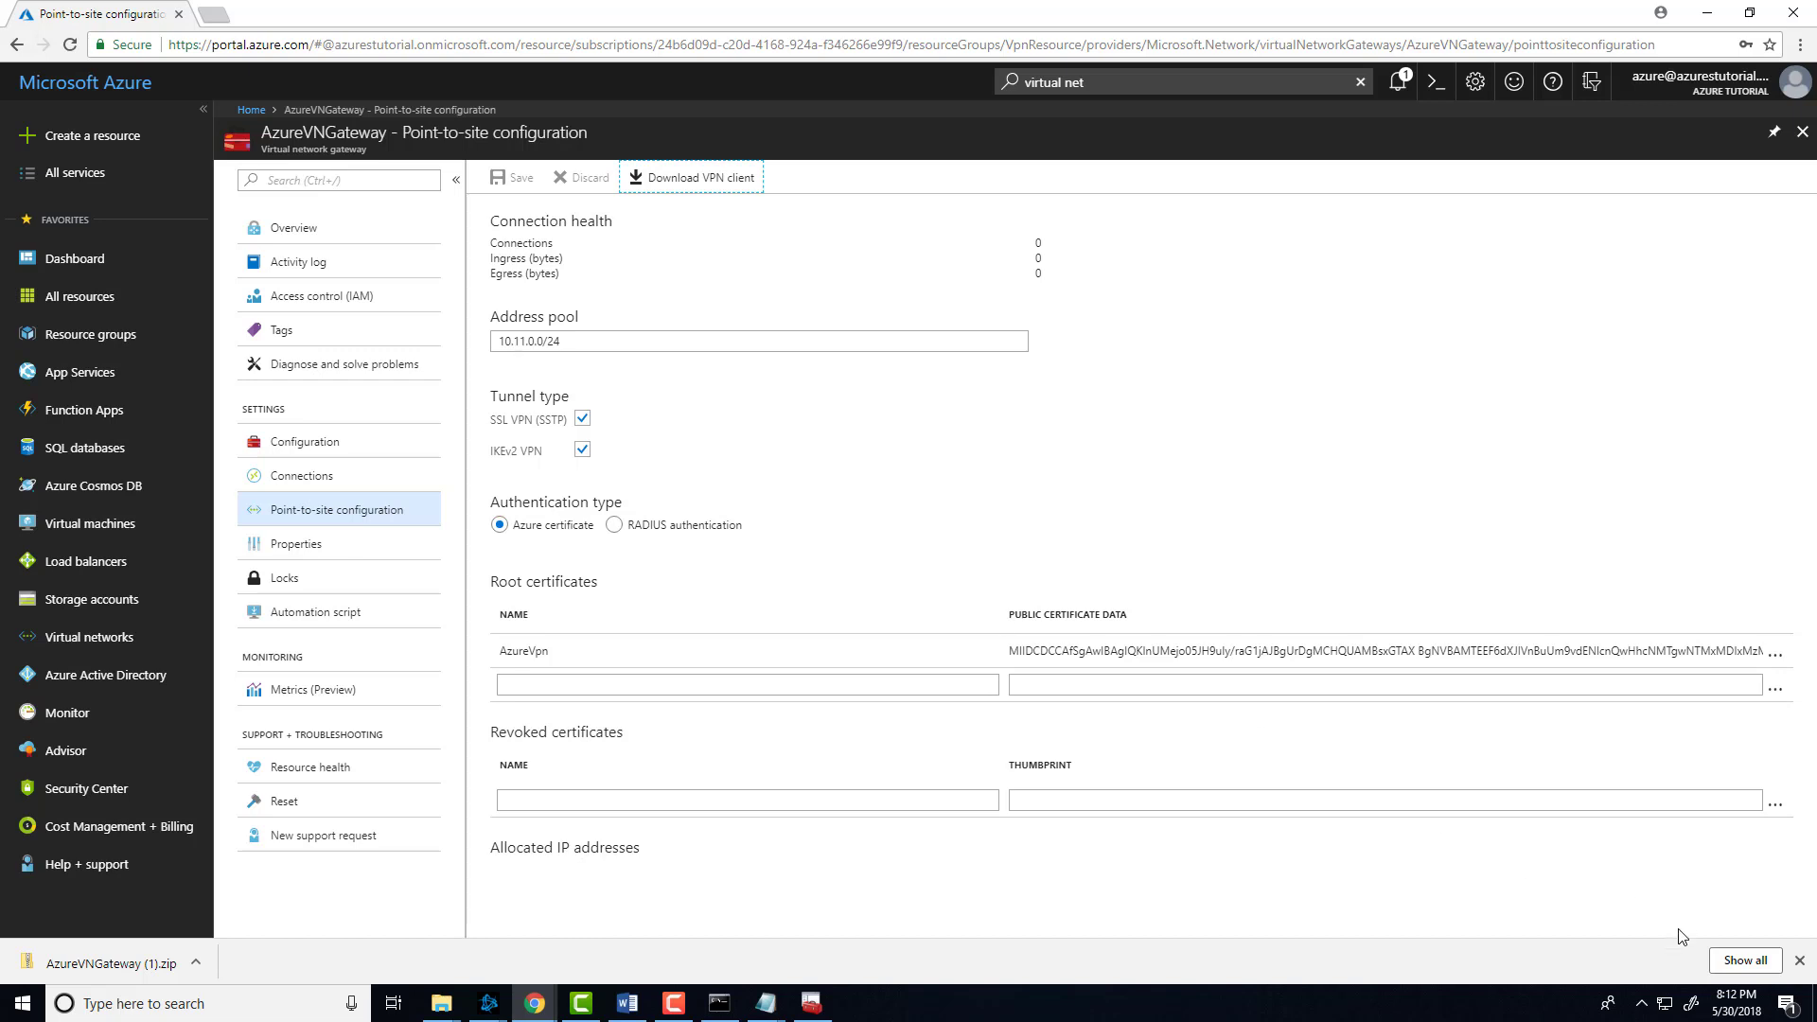
Step: Check the new VpnVnet connection and its available actions in the Windows VPN settings
left_click(1666, 1010)
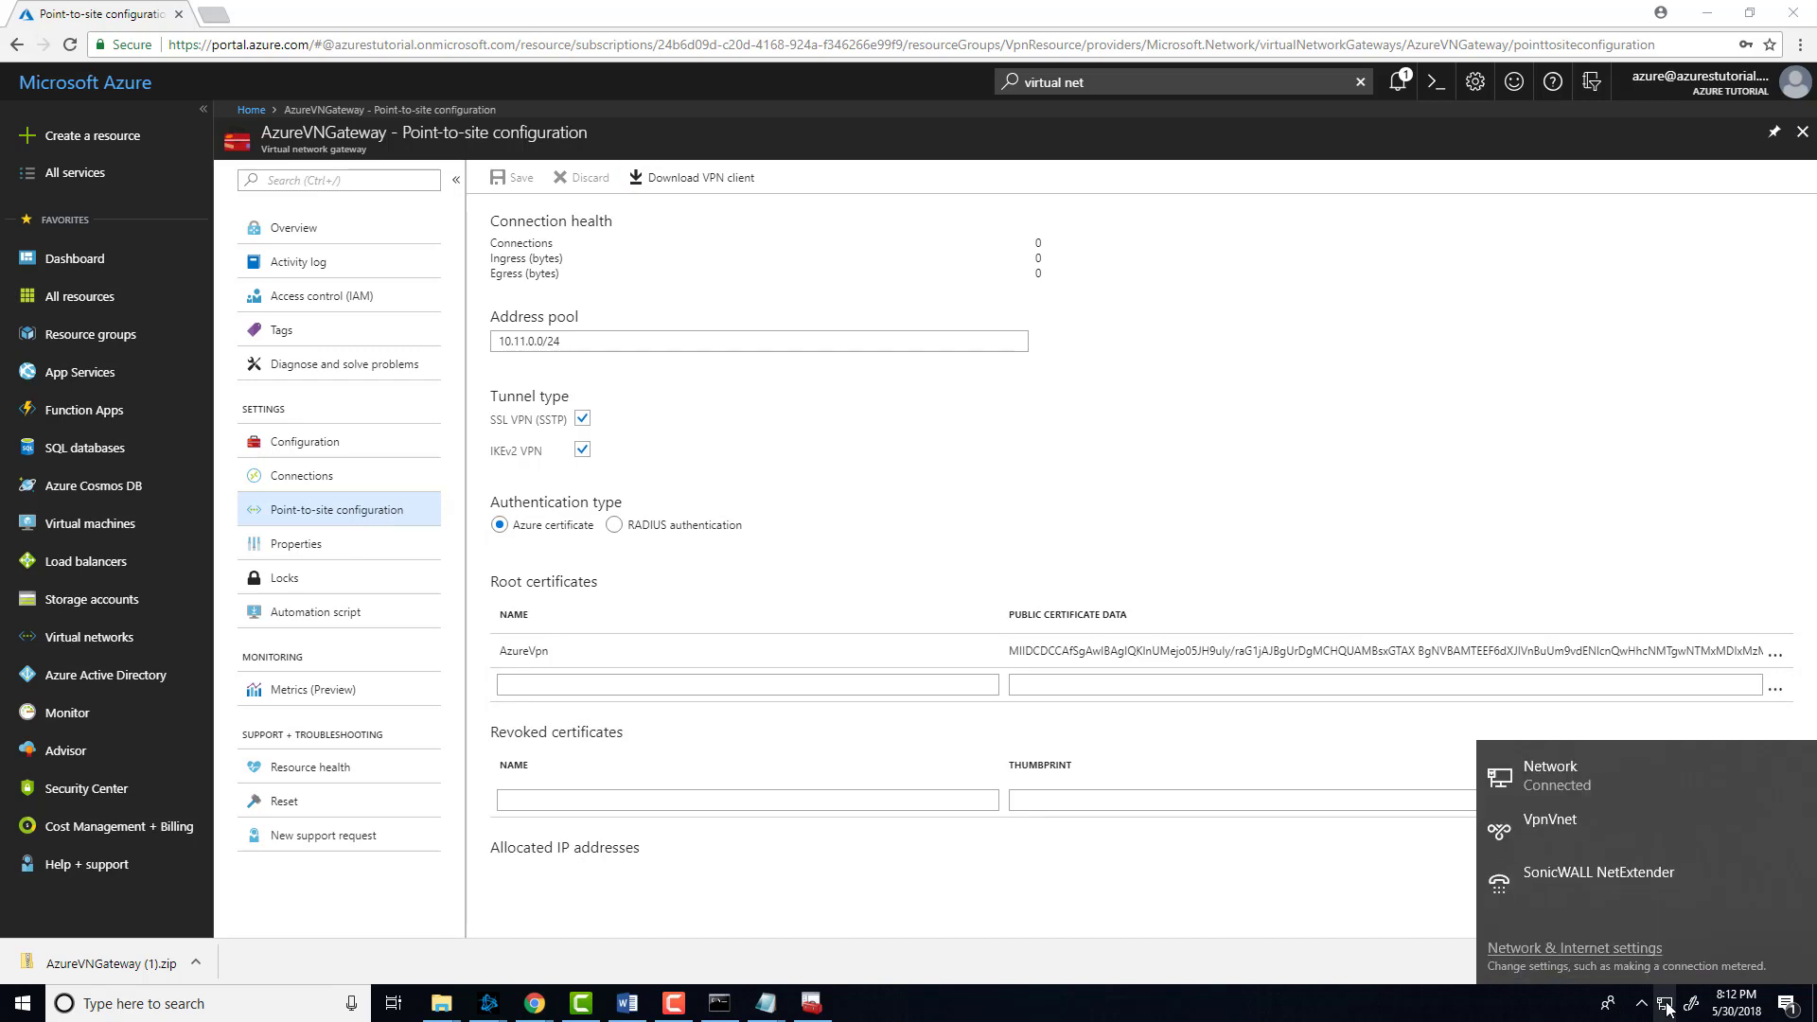
left_click(1535, 831)
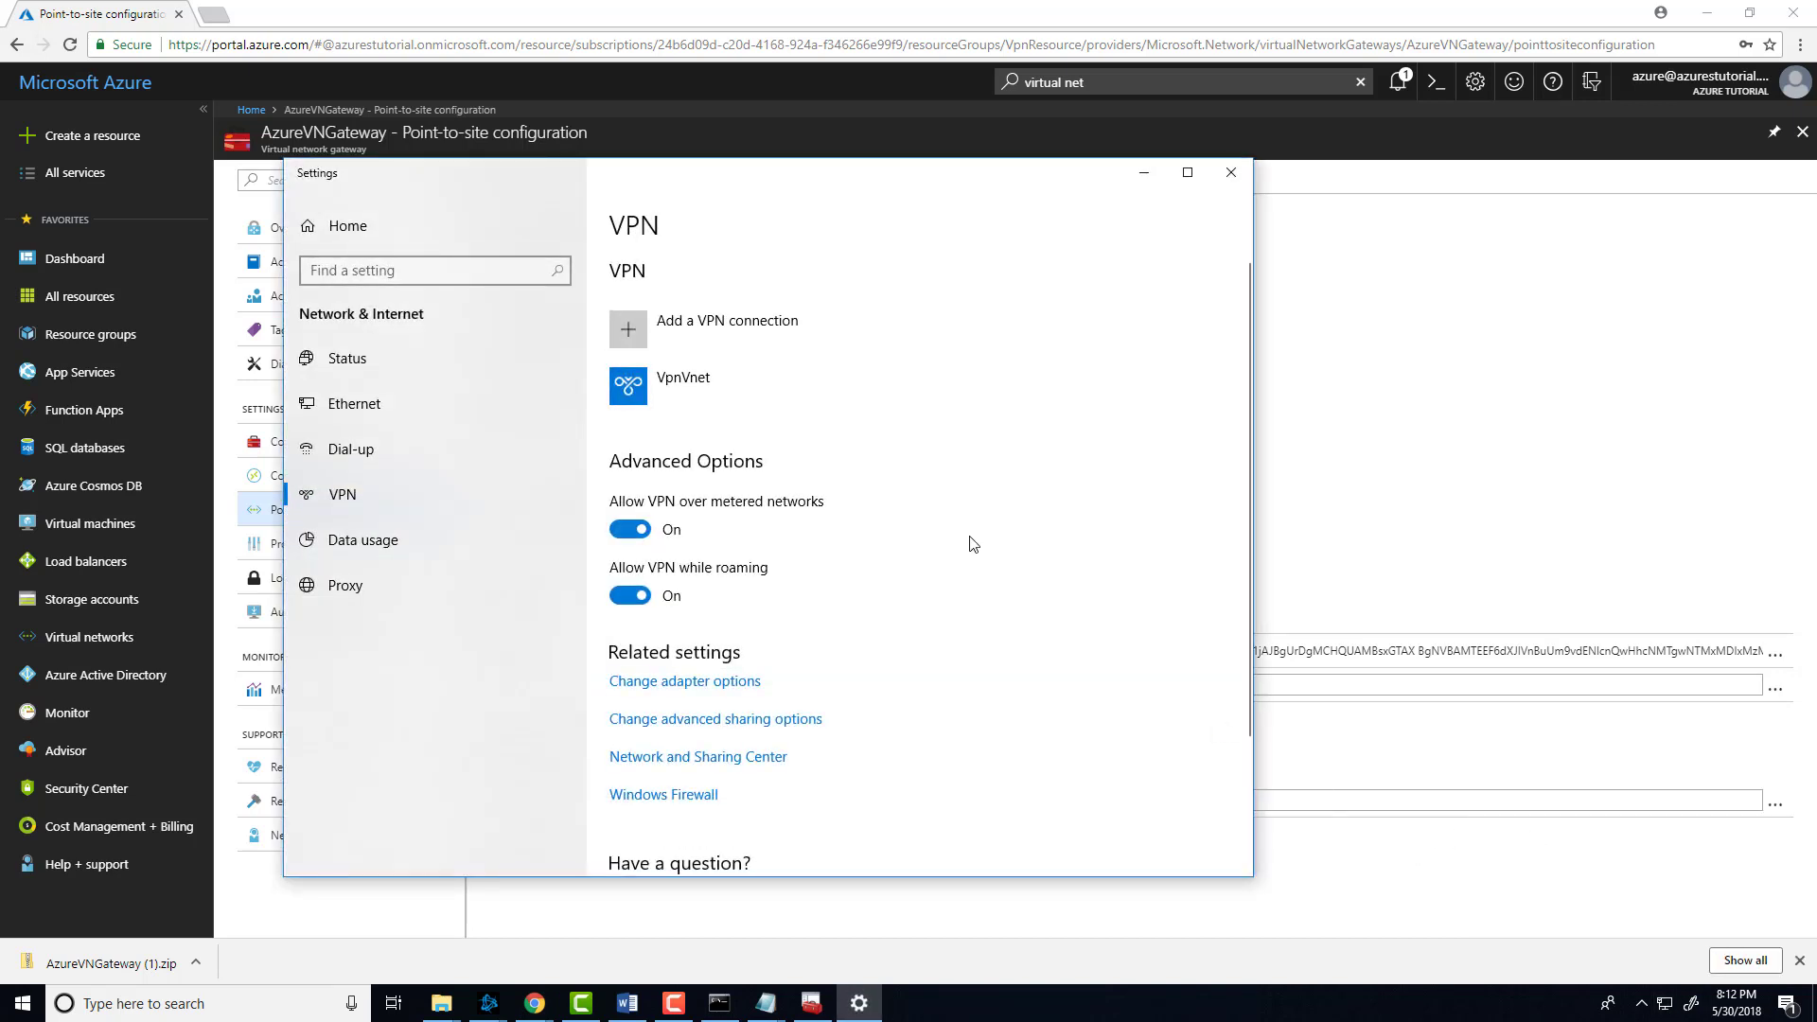
left_click(649, 383)
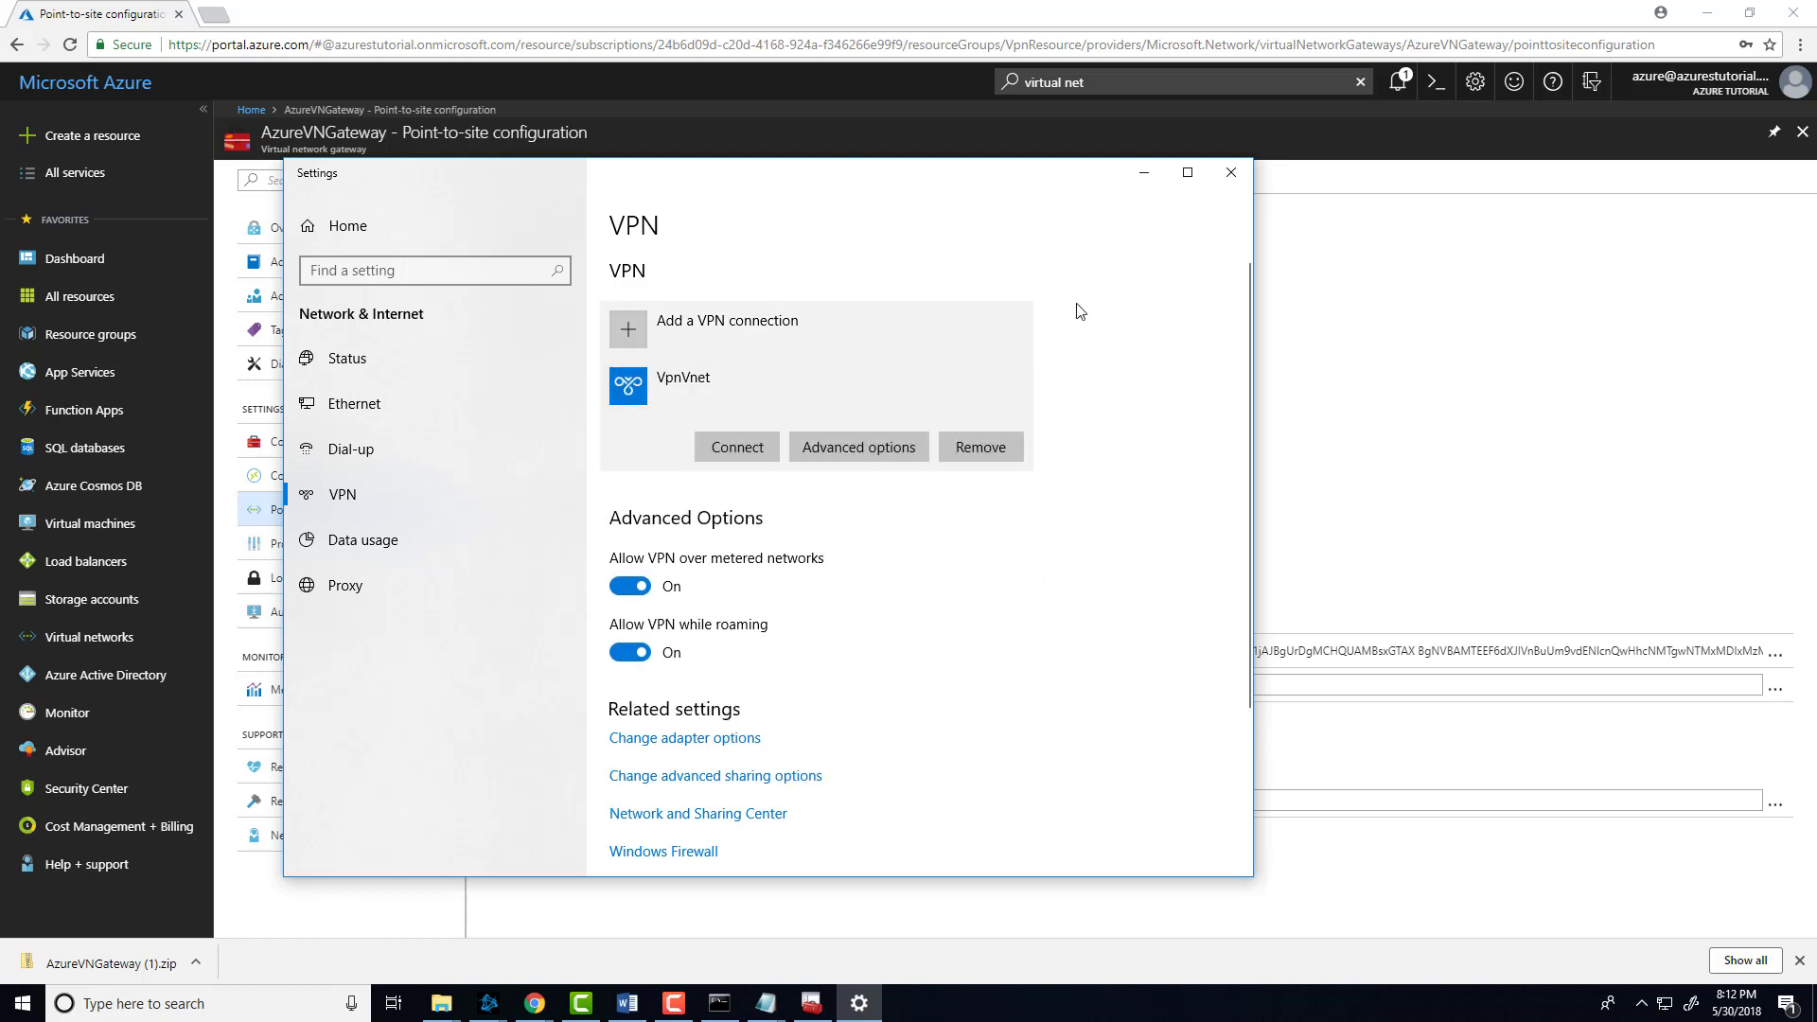
left_click(1143, 174)
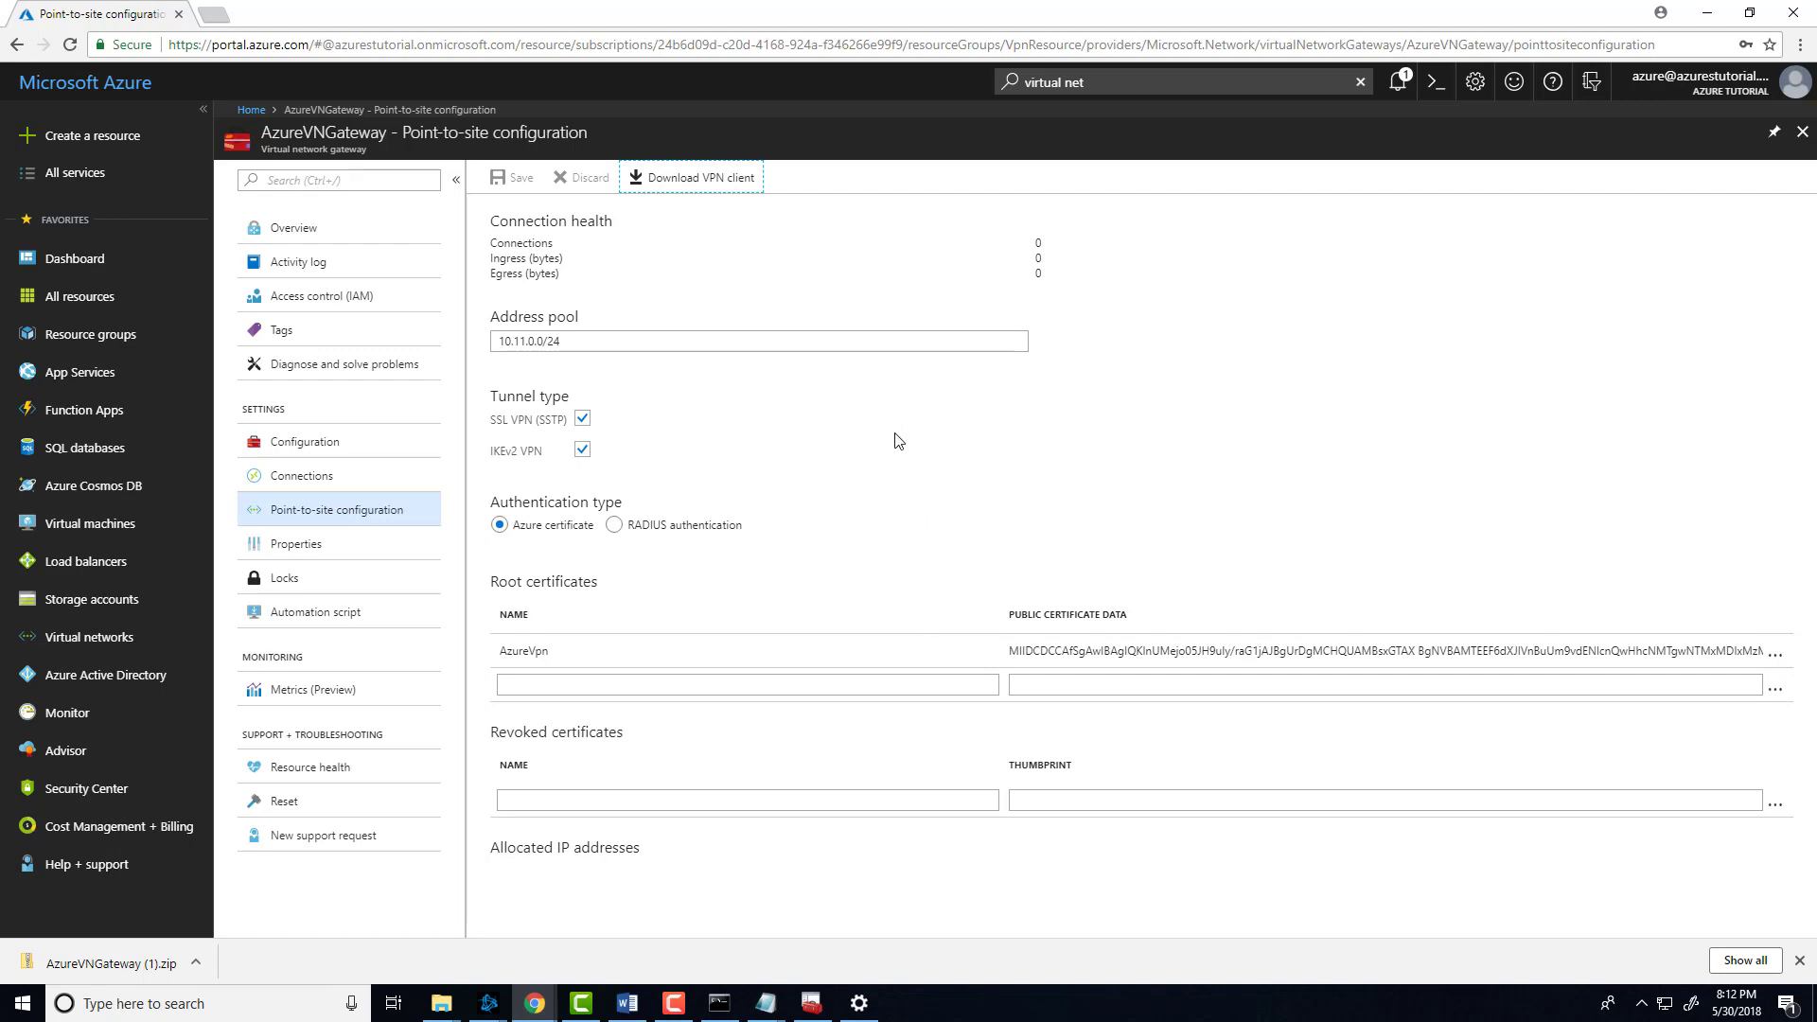
Step: Connect to the VpnVnet VPN from the Windows VPN settings and allow the connection to proceed
left_click(1663, 1006)
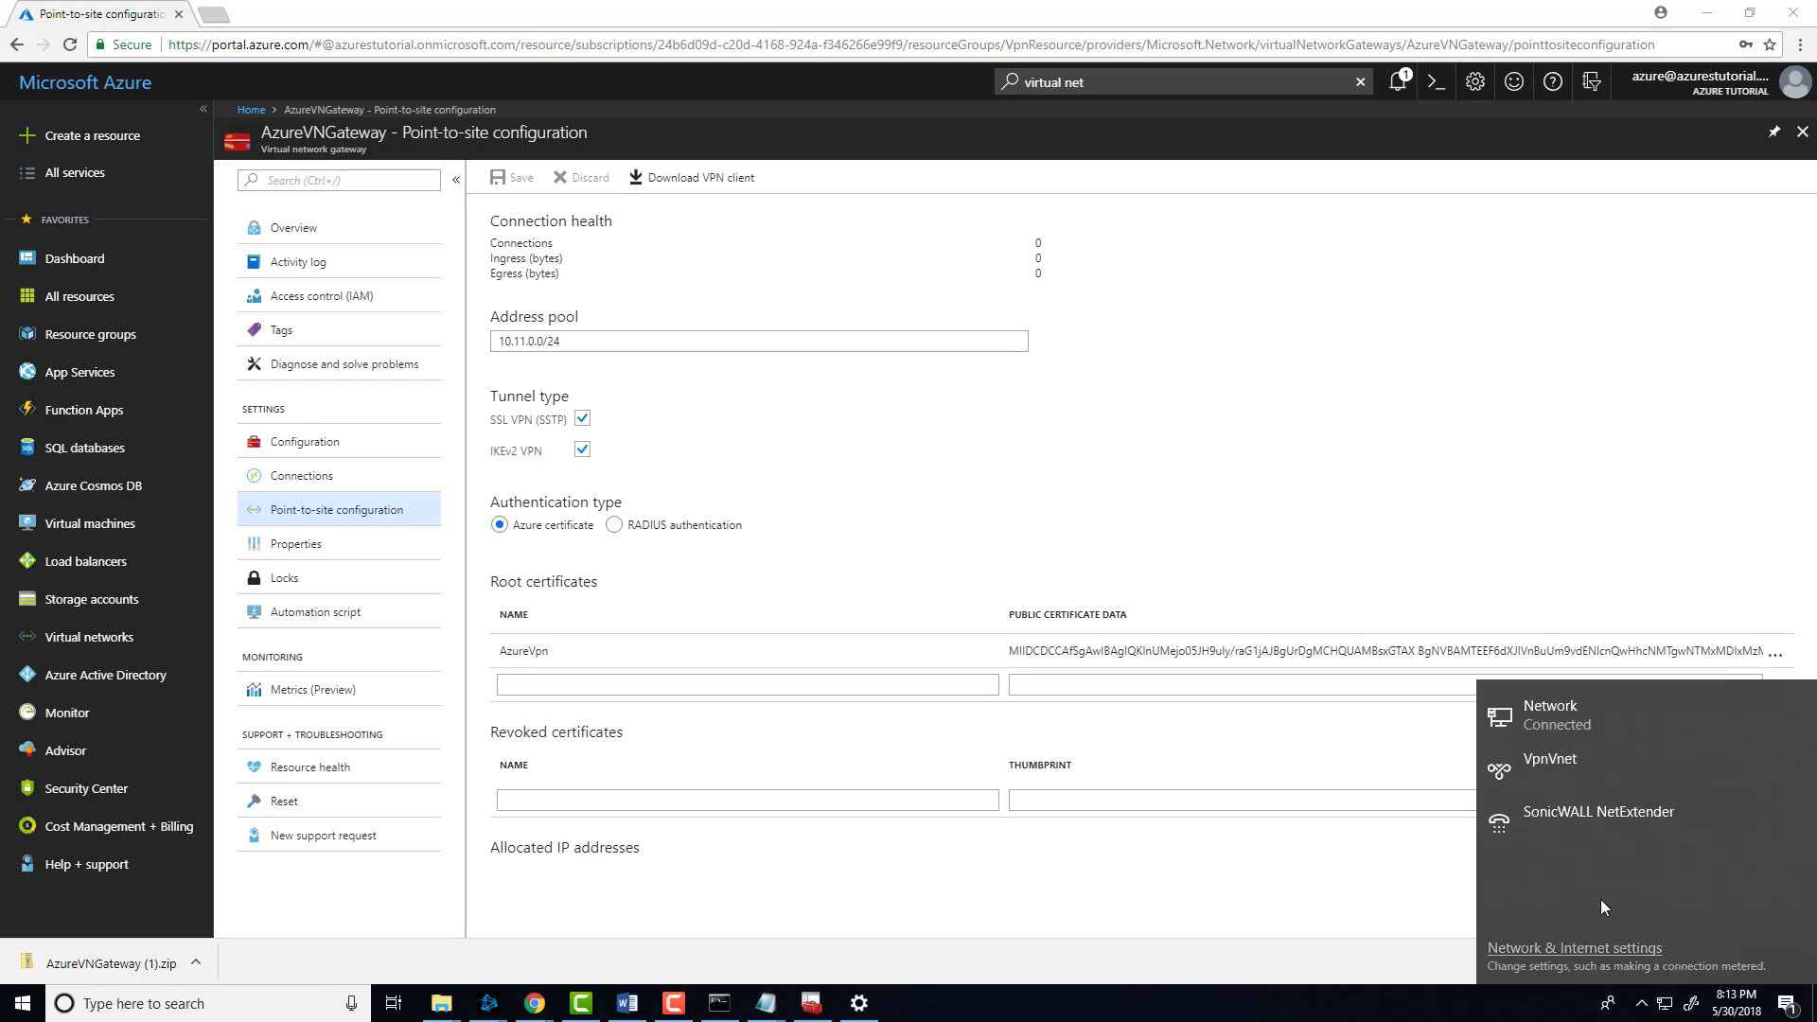
left_click(1548, 763)
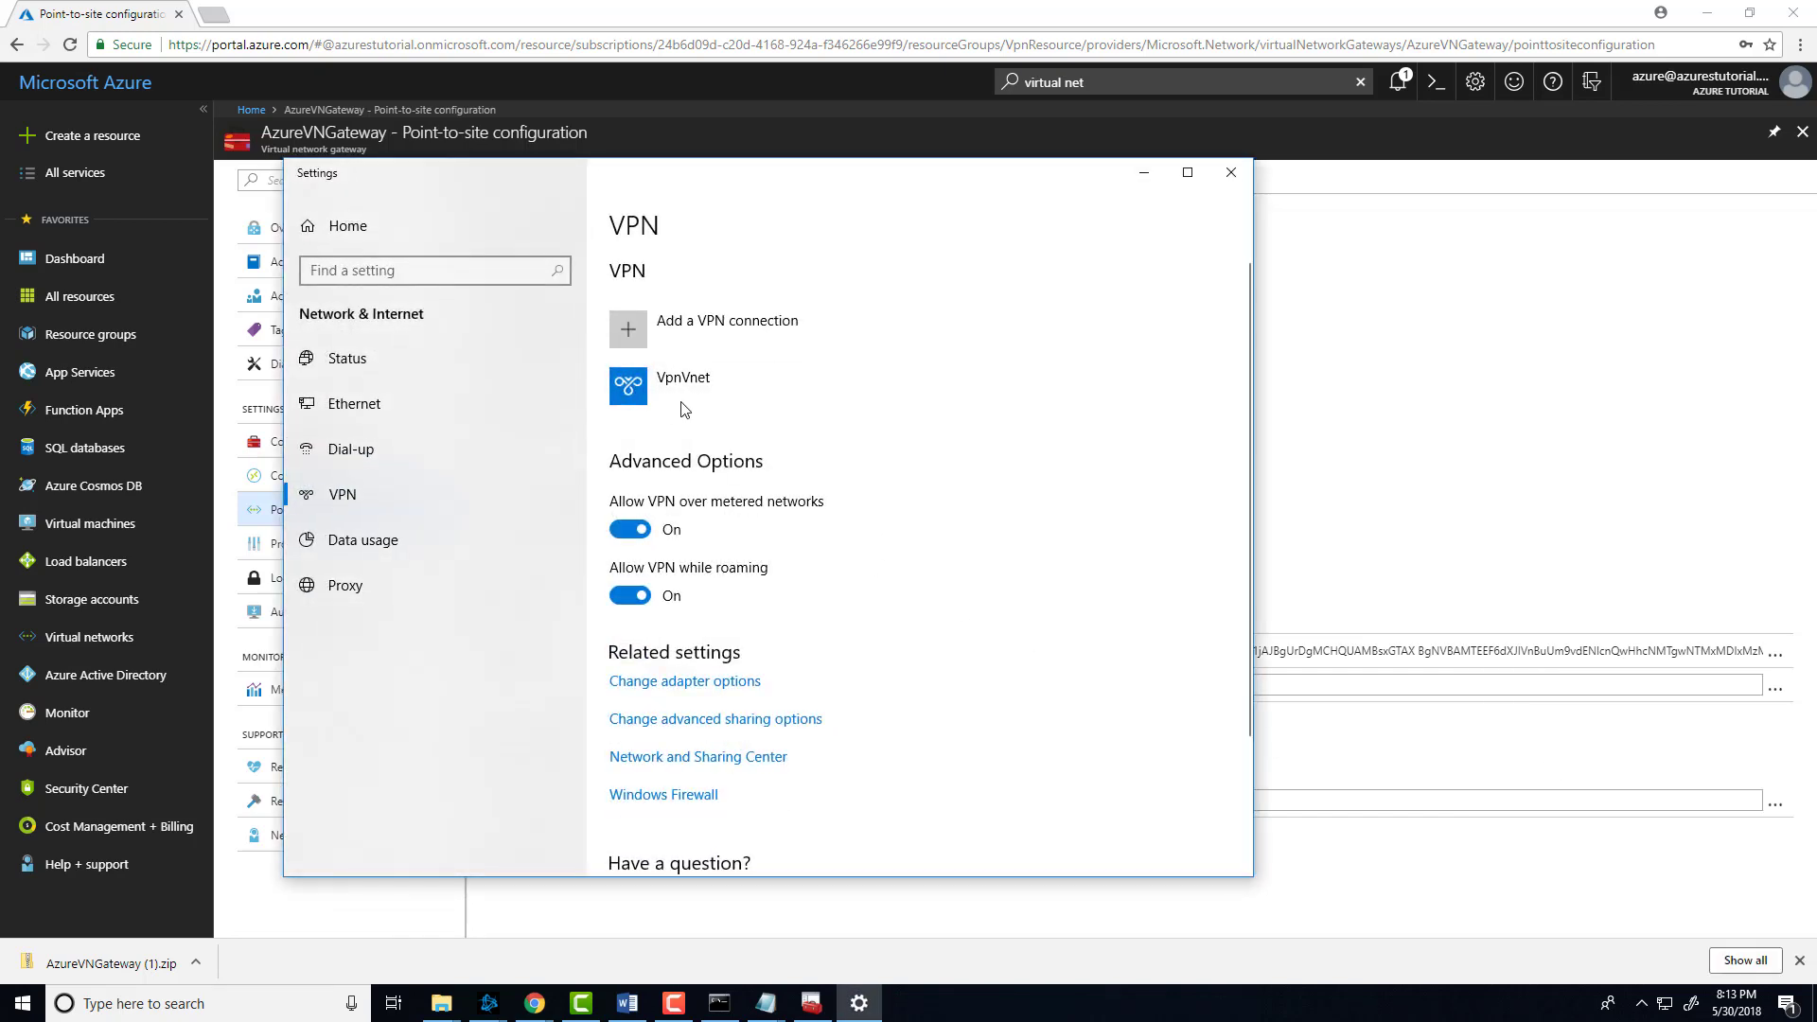
left_click(684, 396)
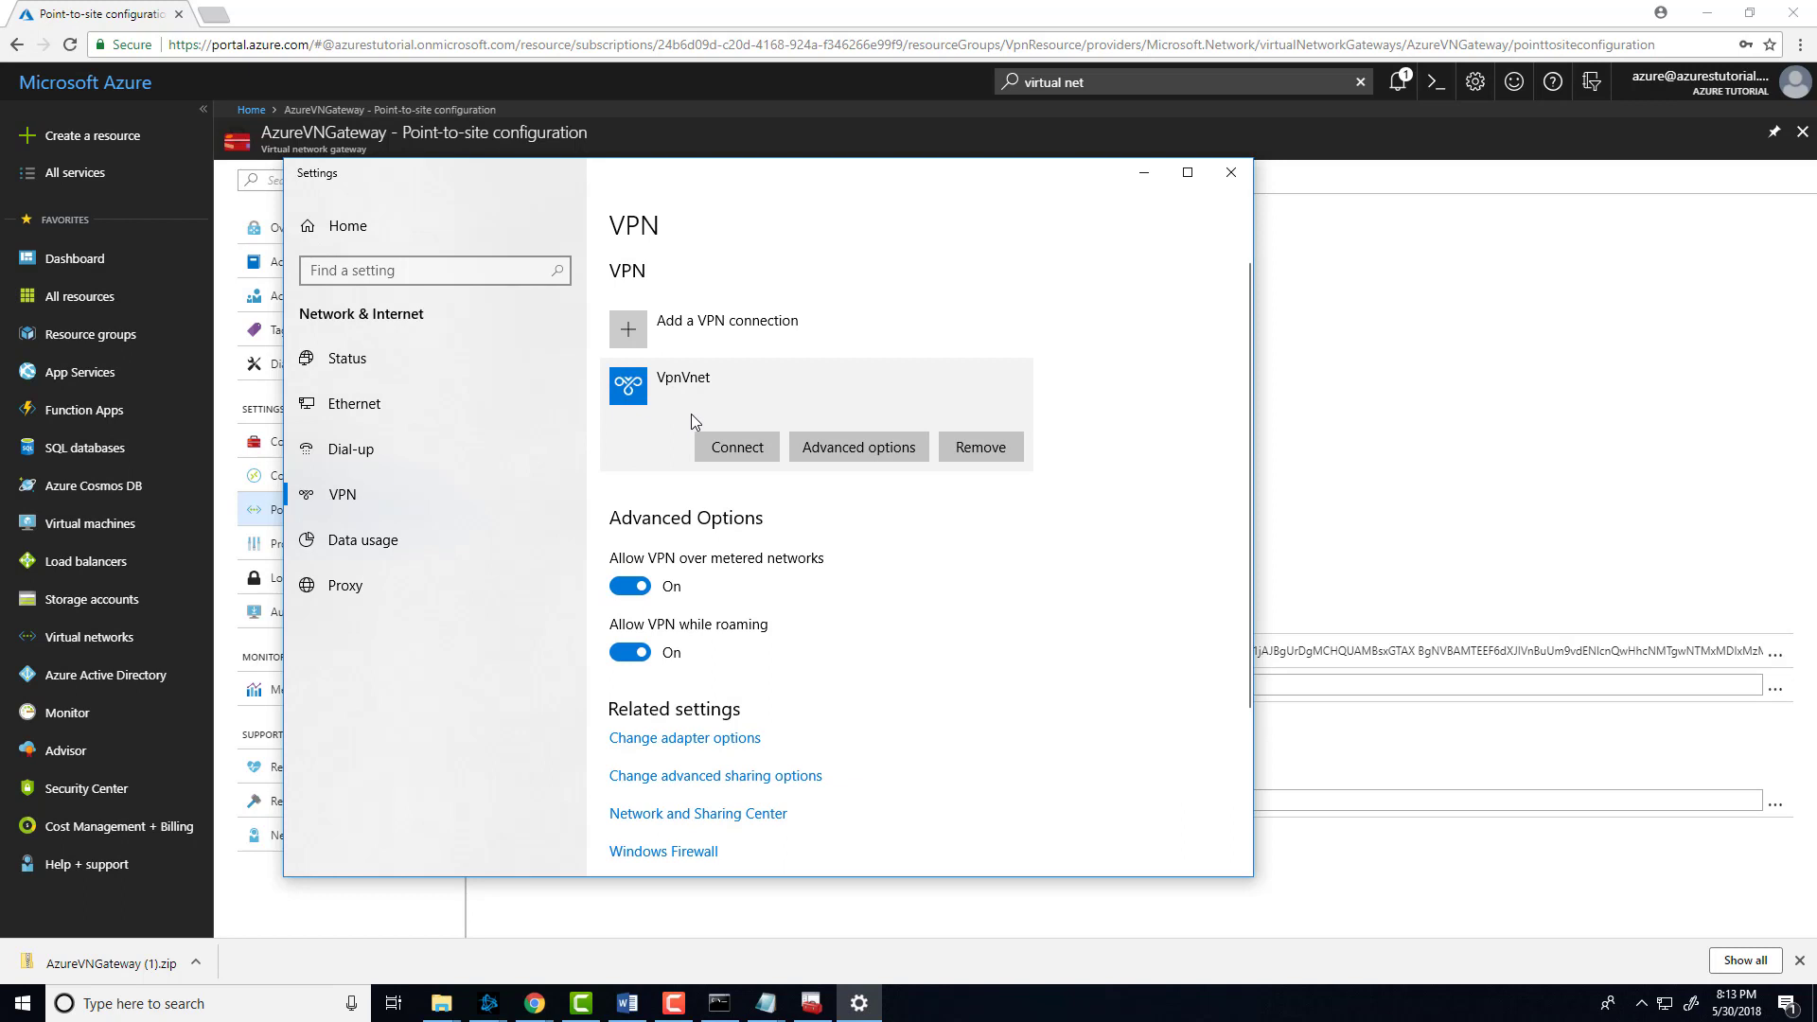
left_click(735, 449)
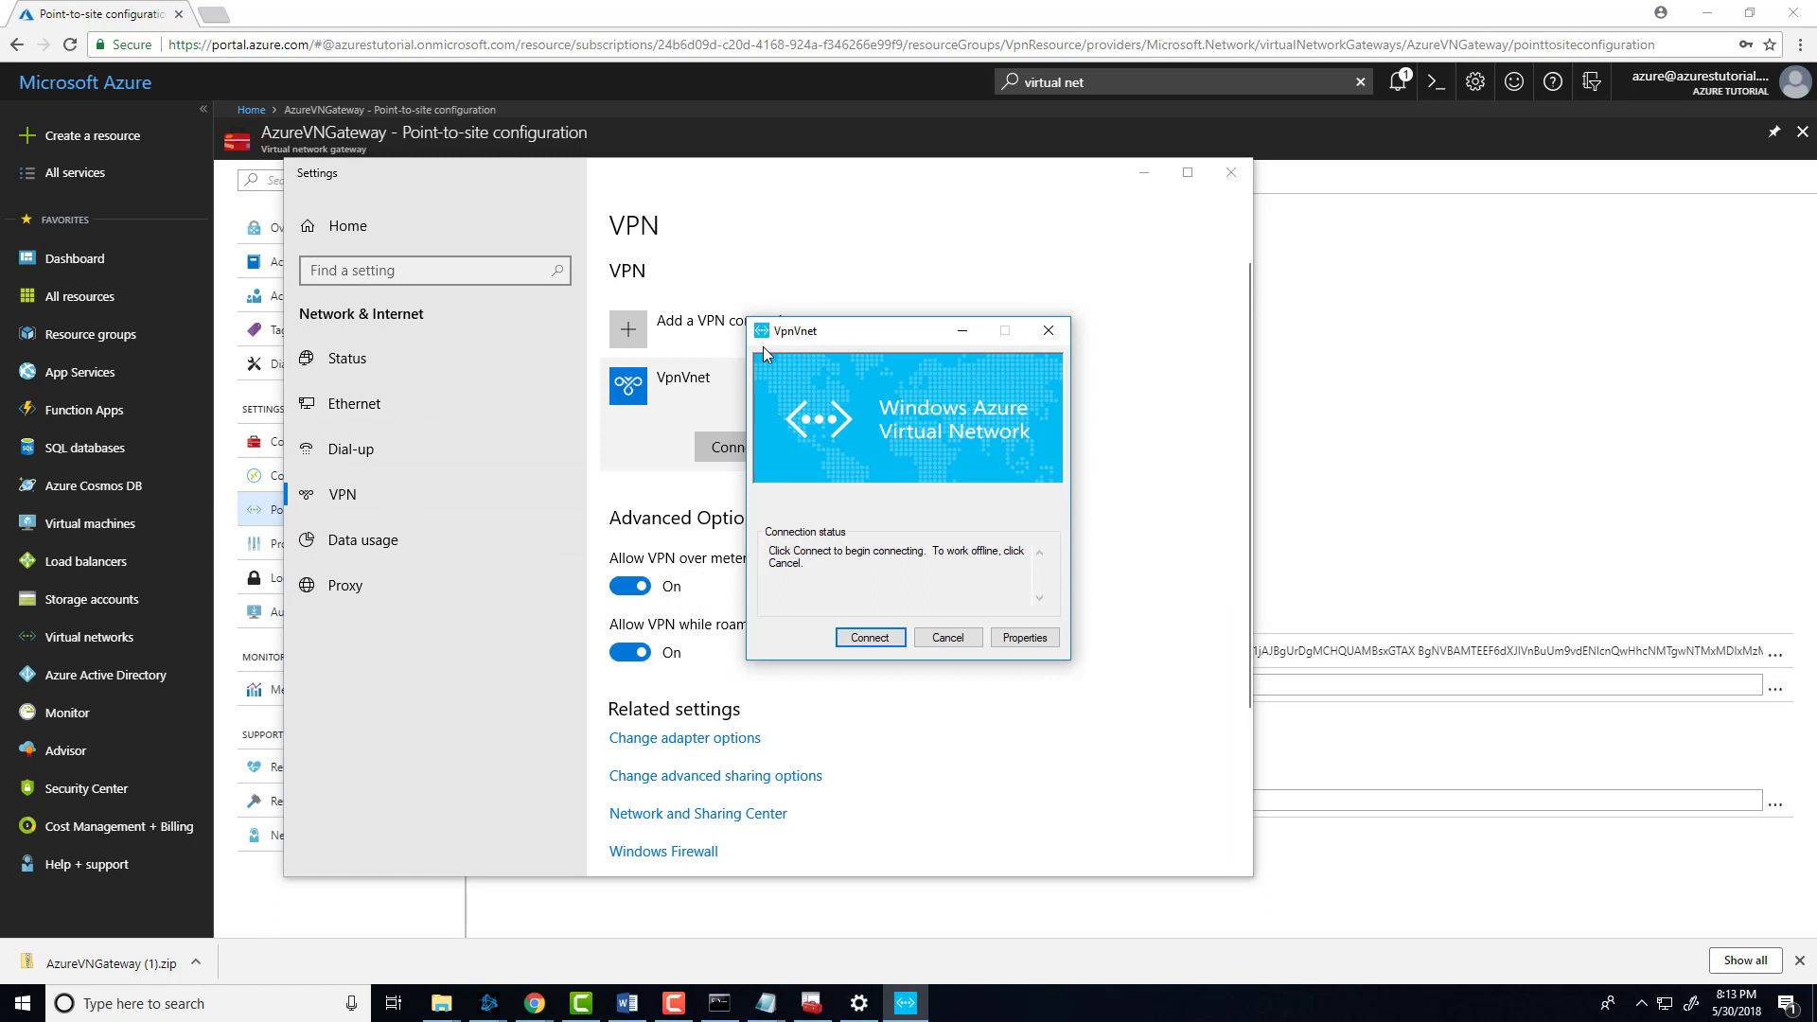
left_click(869, 638)
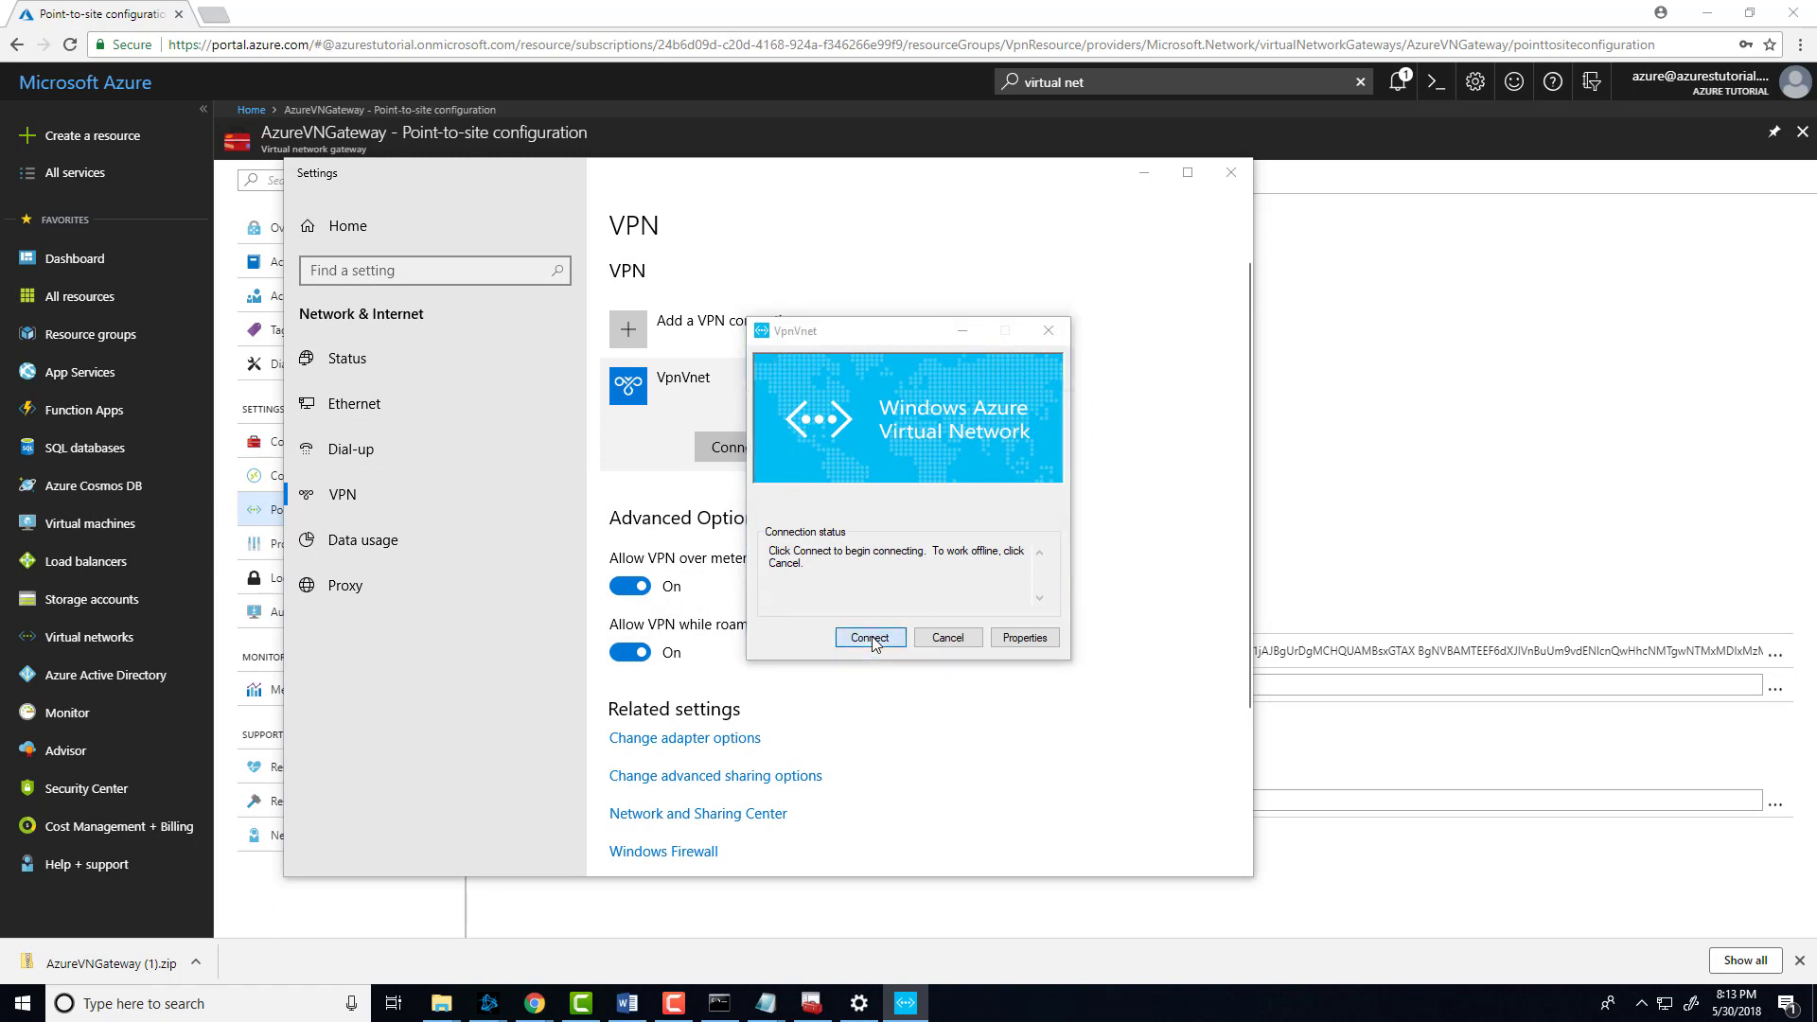
left_click(938, 574)
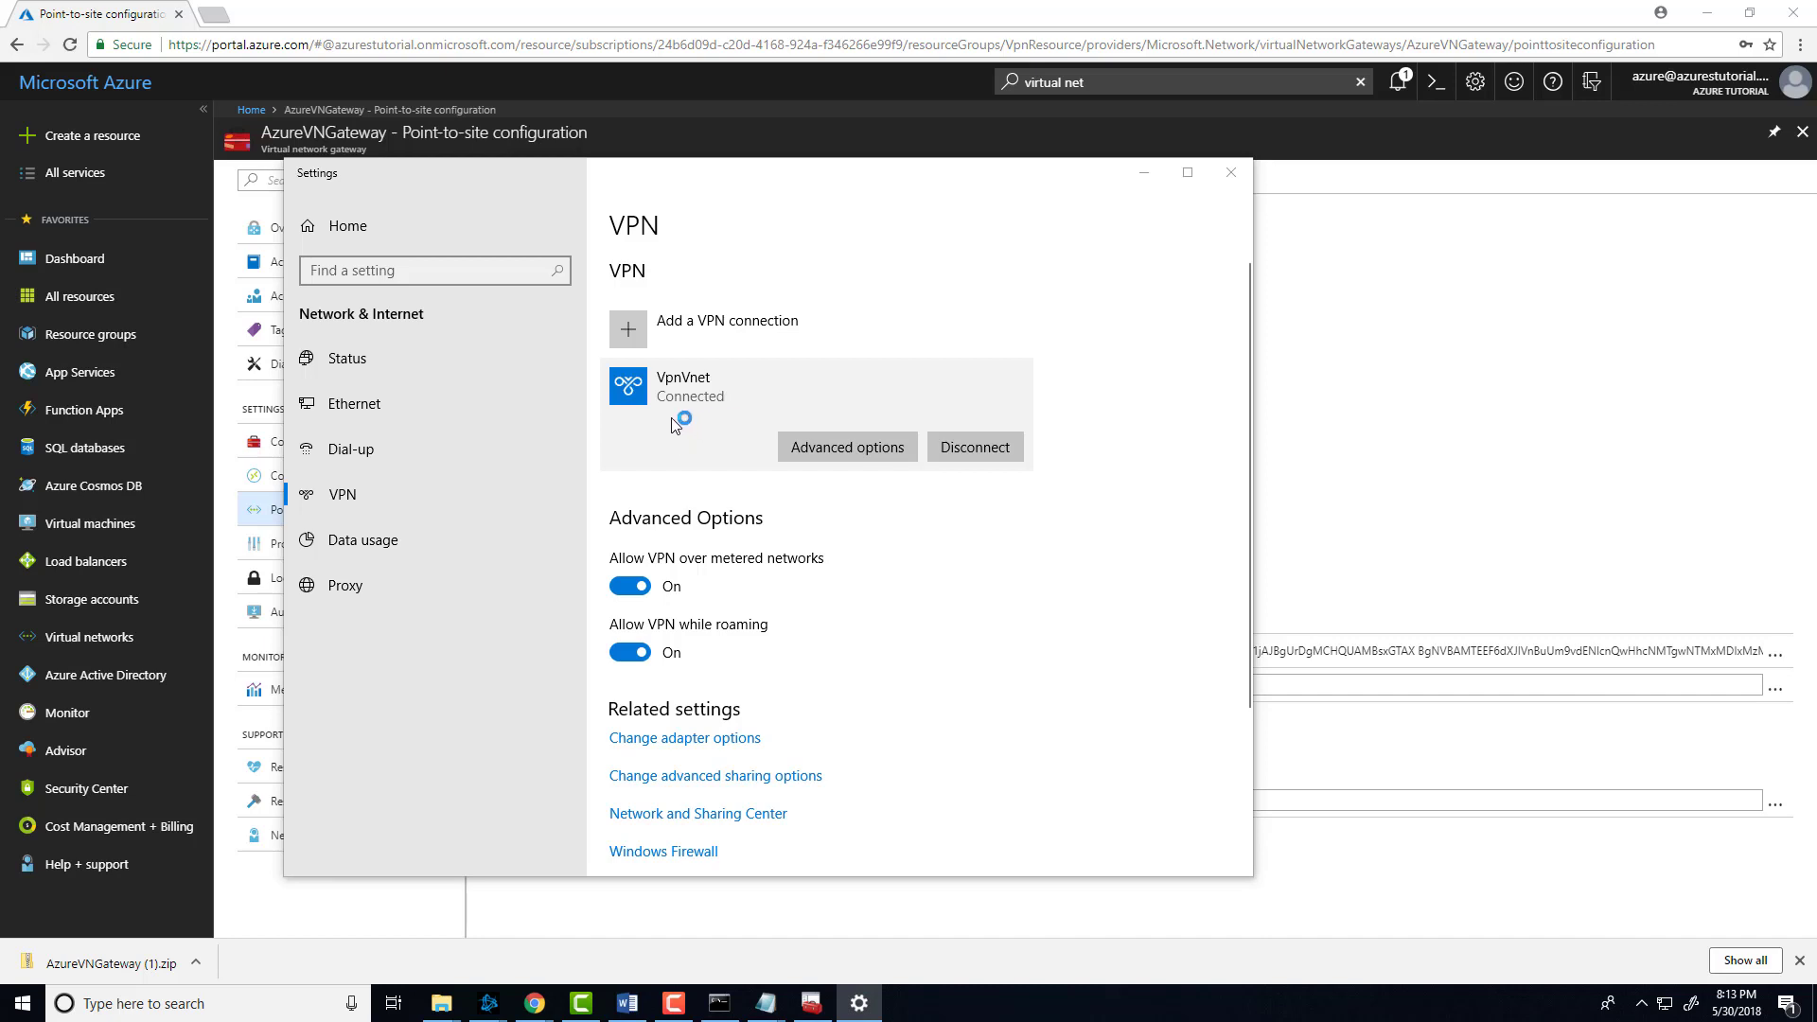
Step: Run ipconfig in Command Prompt and compare the VpnVnet adapter's IPv4 address with the gateway's address pool
left_click_drag(646, 186, 901, 125)
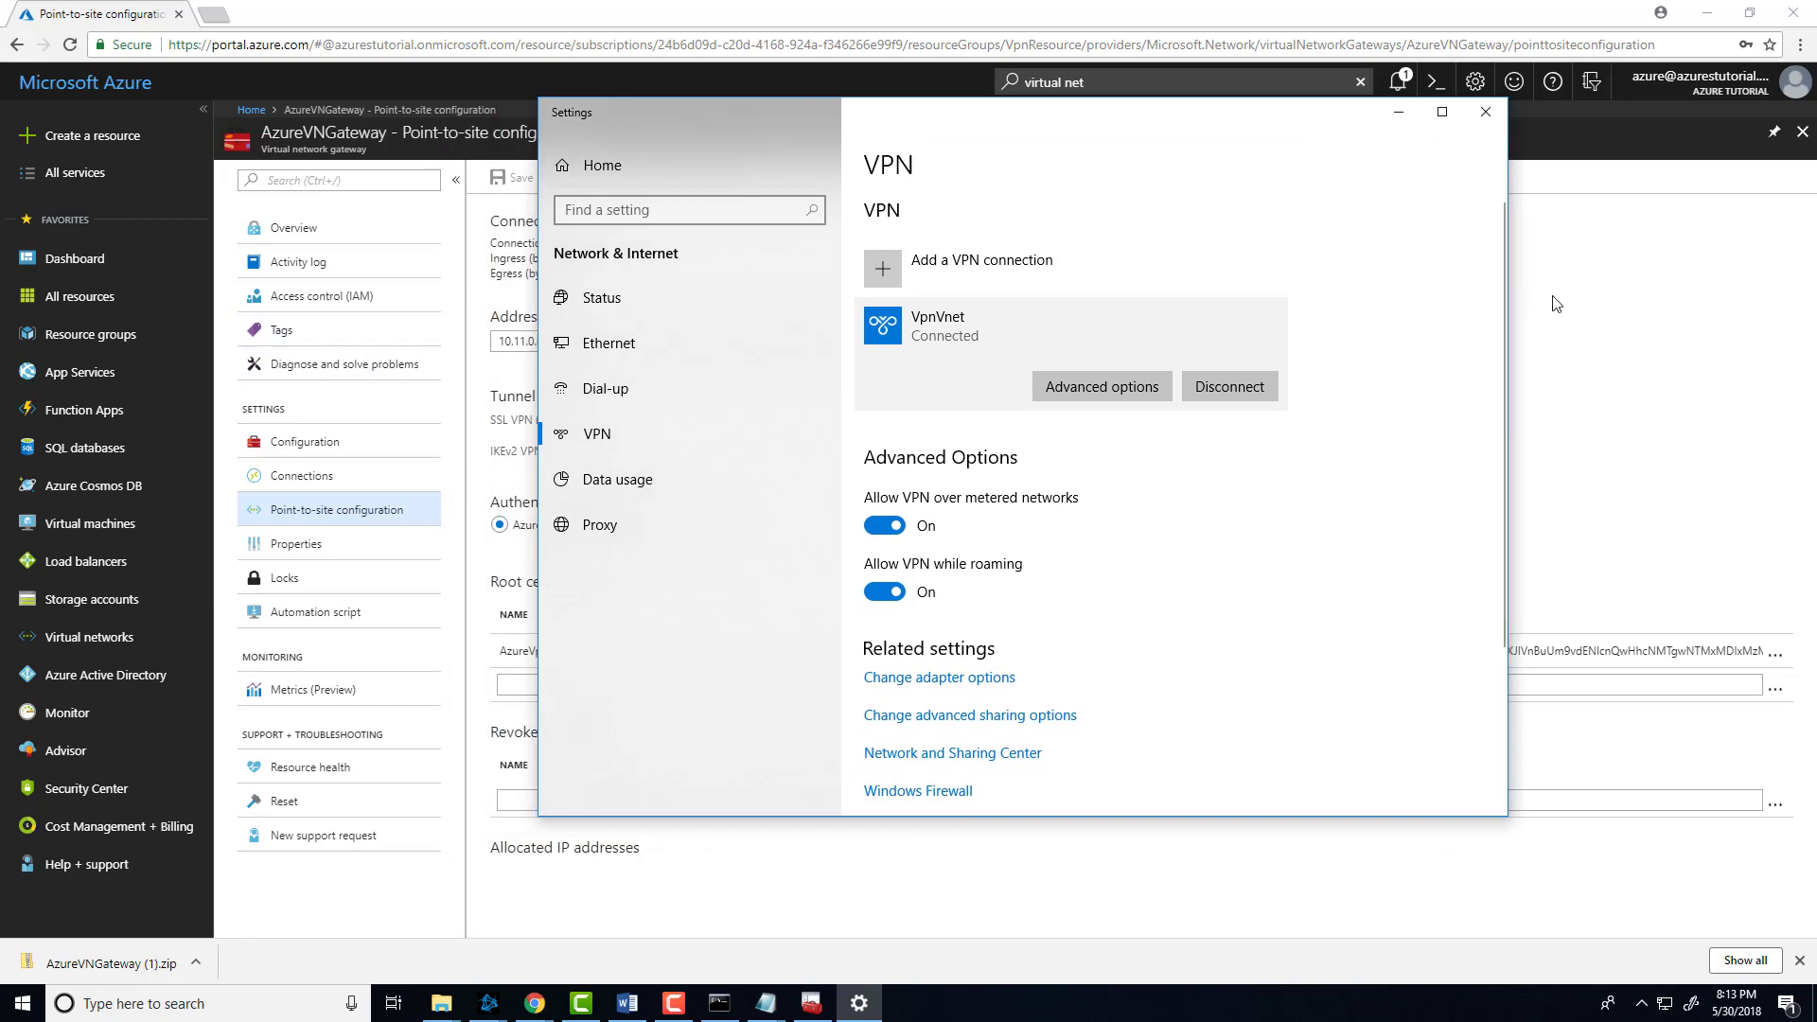
left_click(721, 1003)
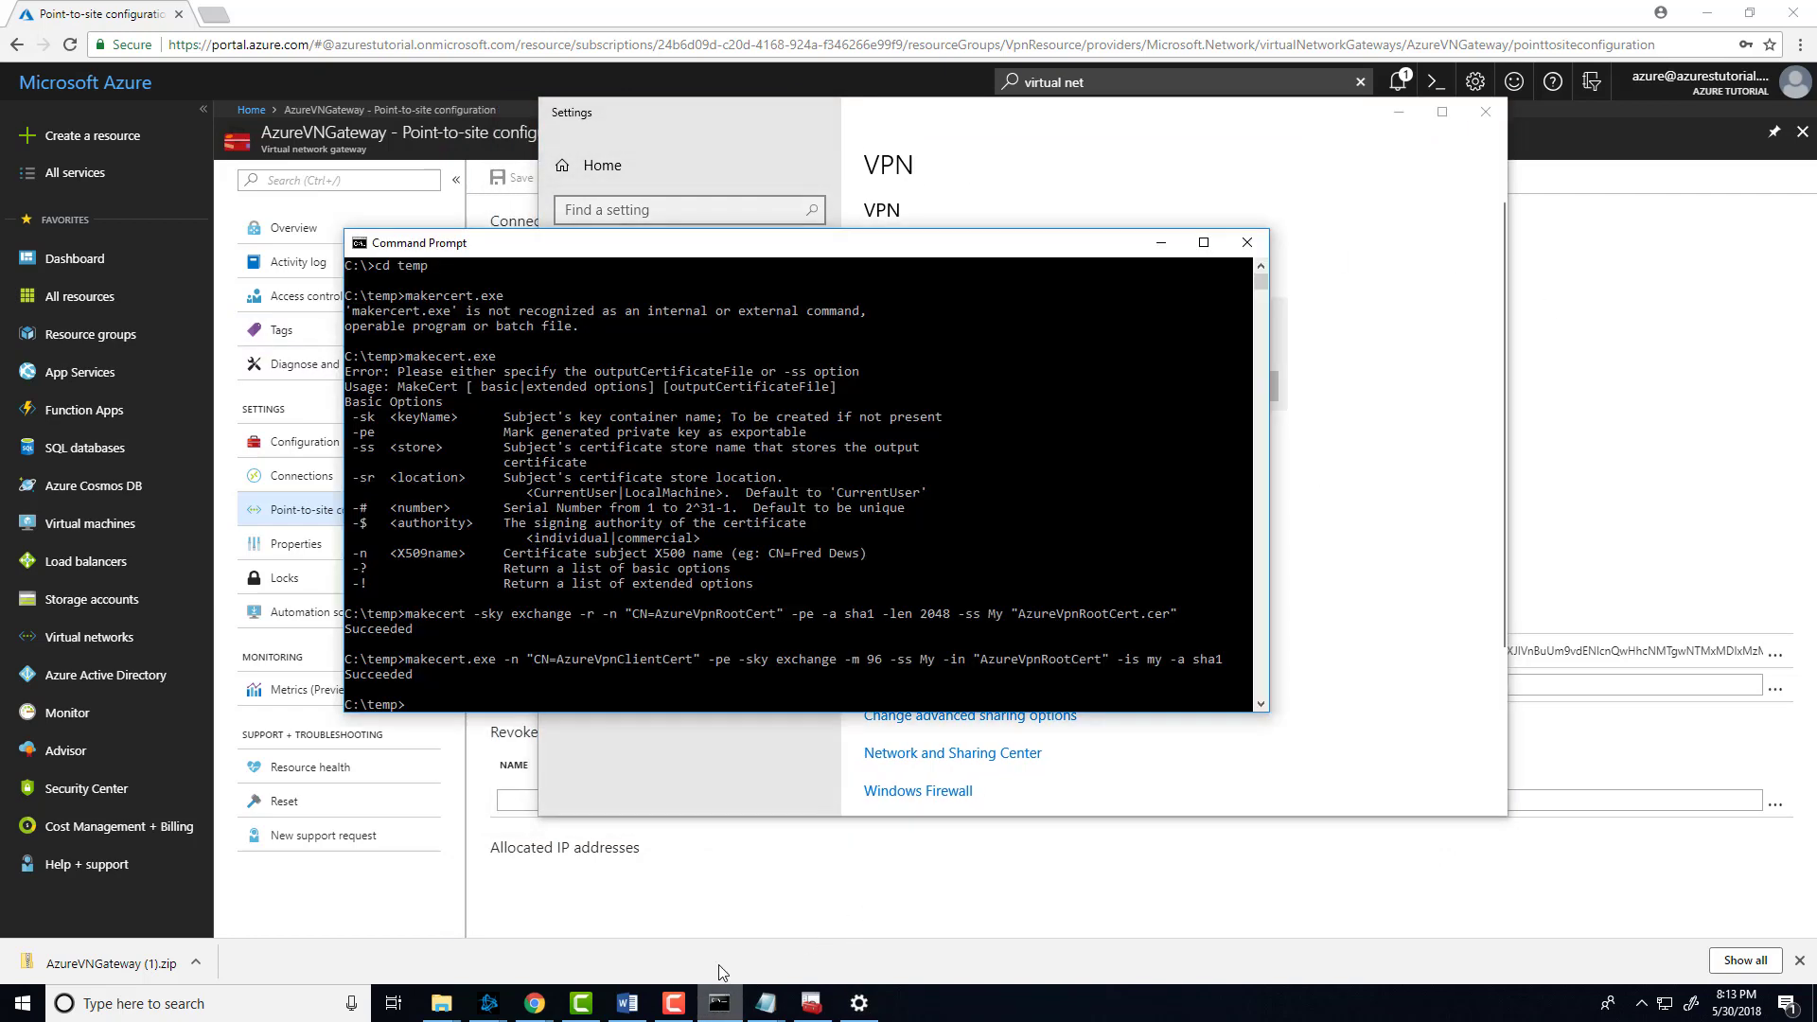
type("ipconfig")
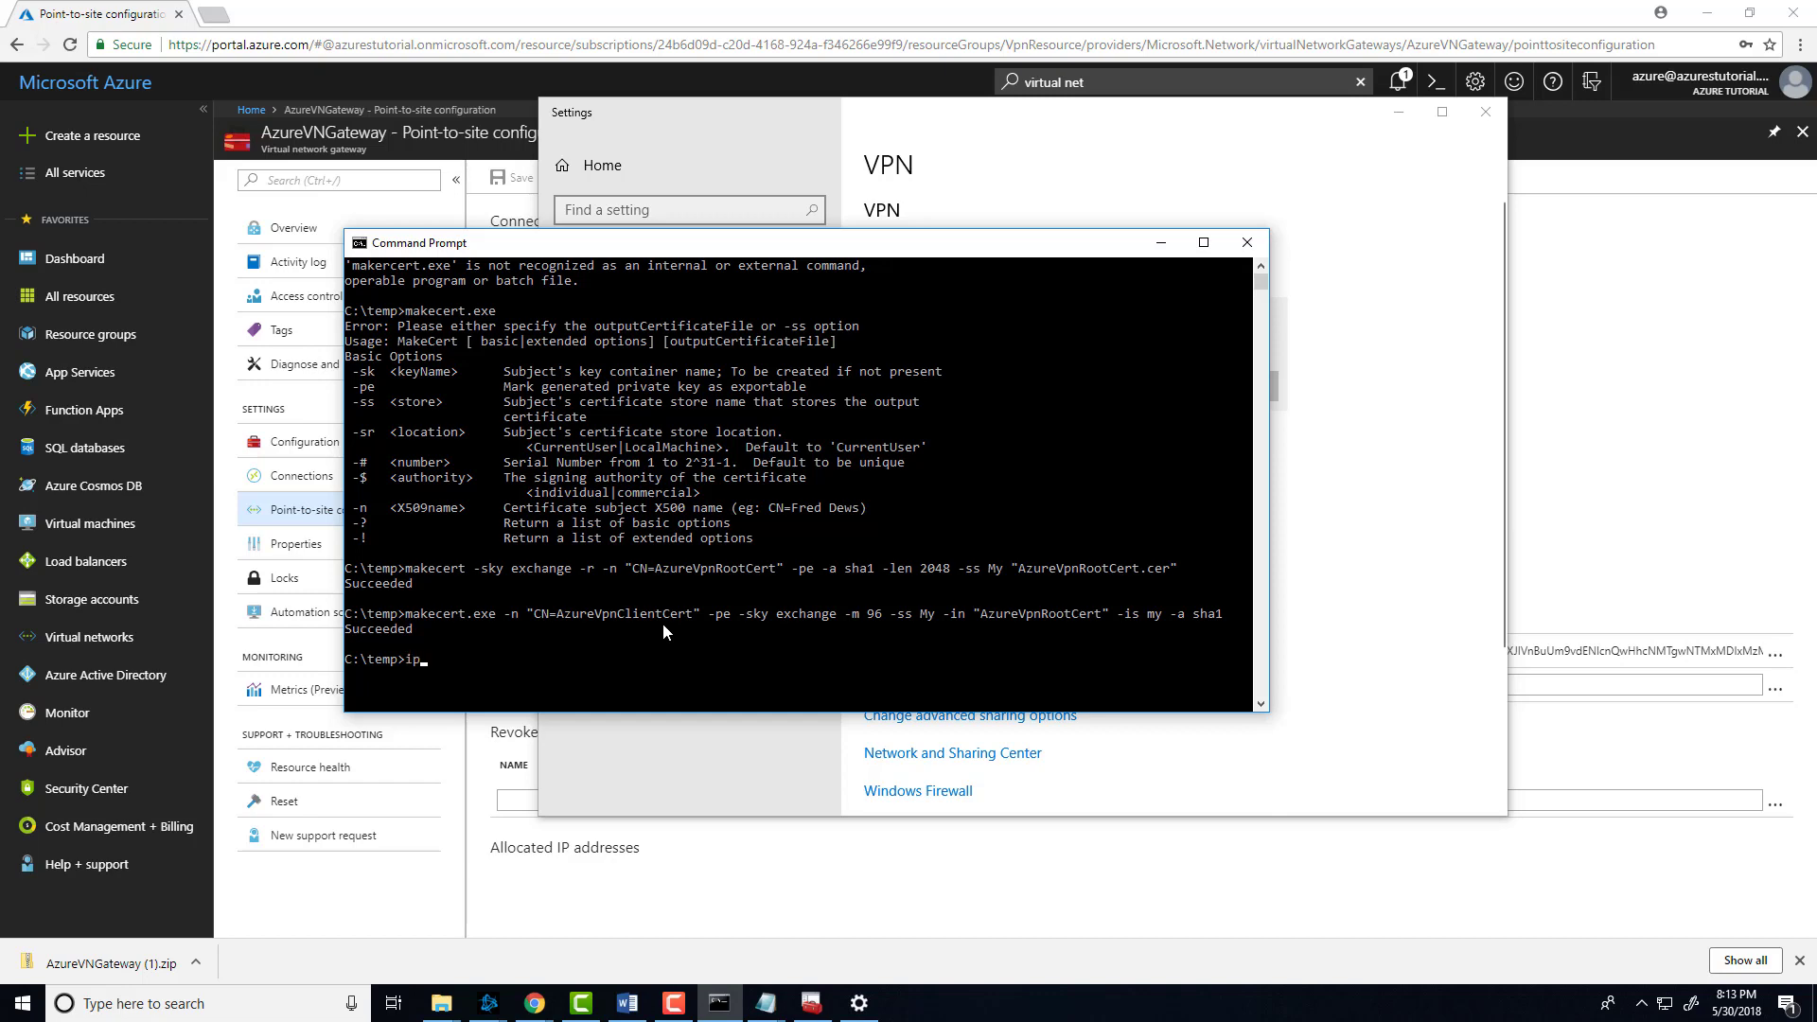
key("Return")
scroll(644, 604, "up", 2)
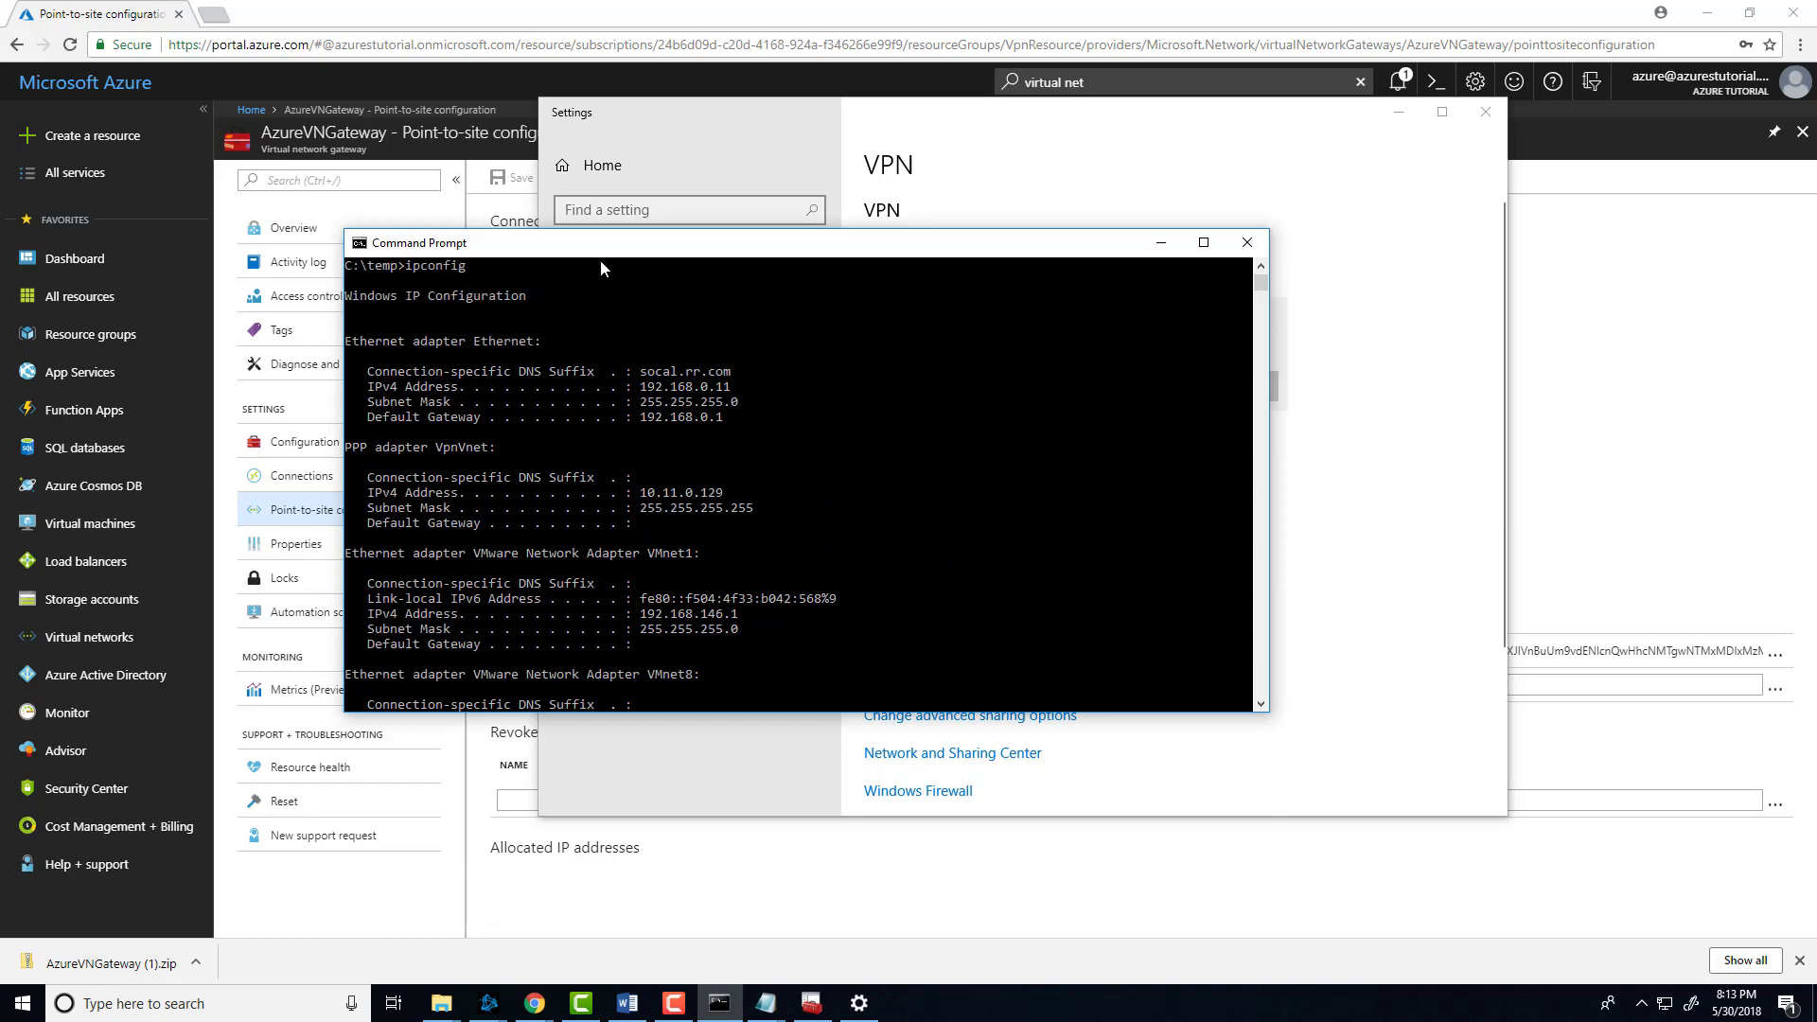
left_click(1398, 112)
left_click_drag(685, 263, 1141, 263)
scroll(1144, 605, "down", 6)
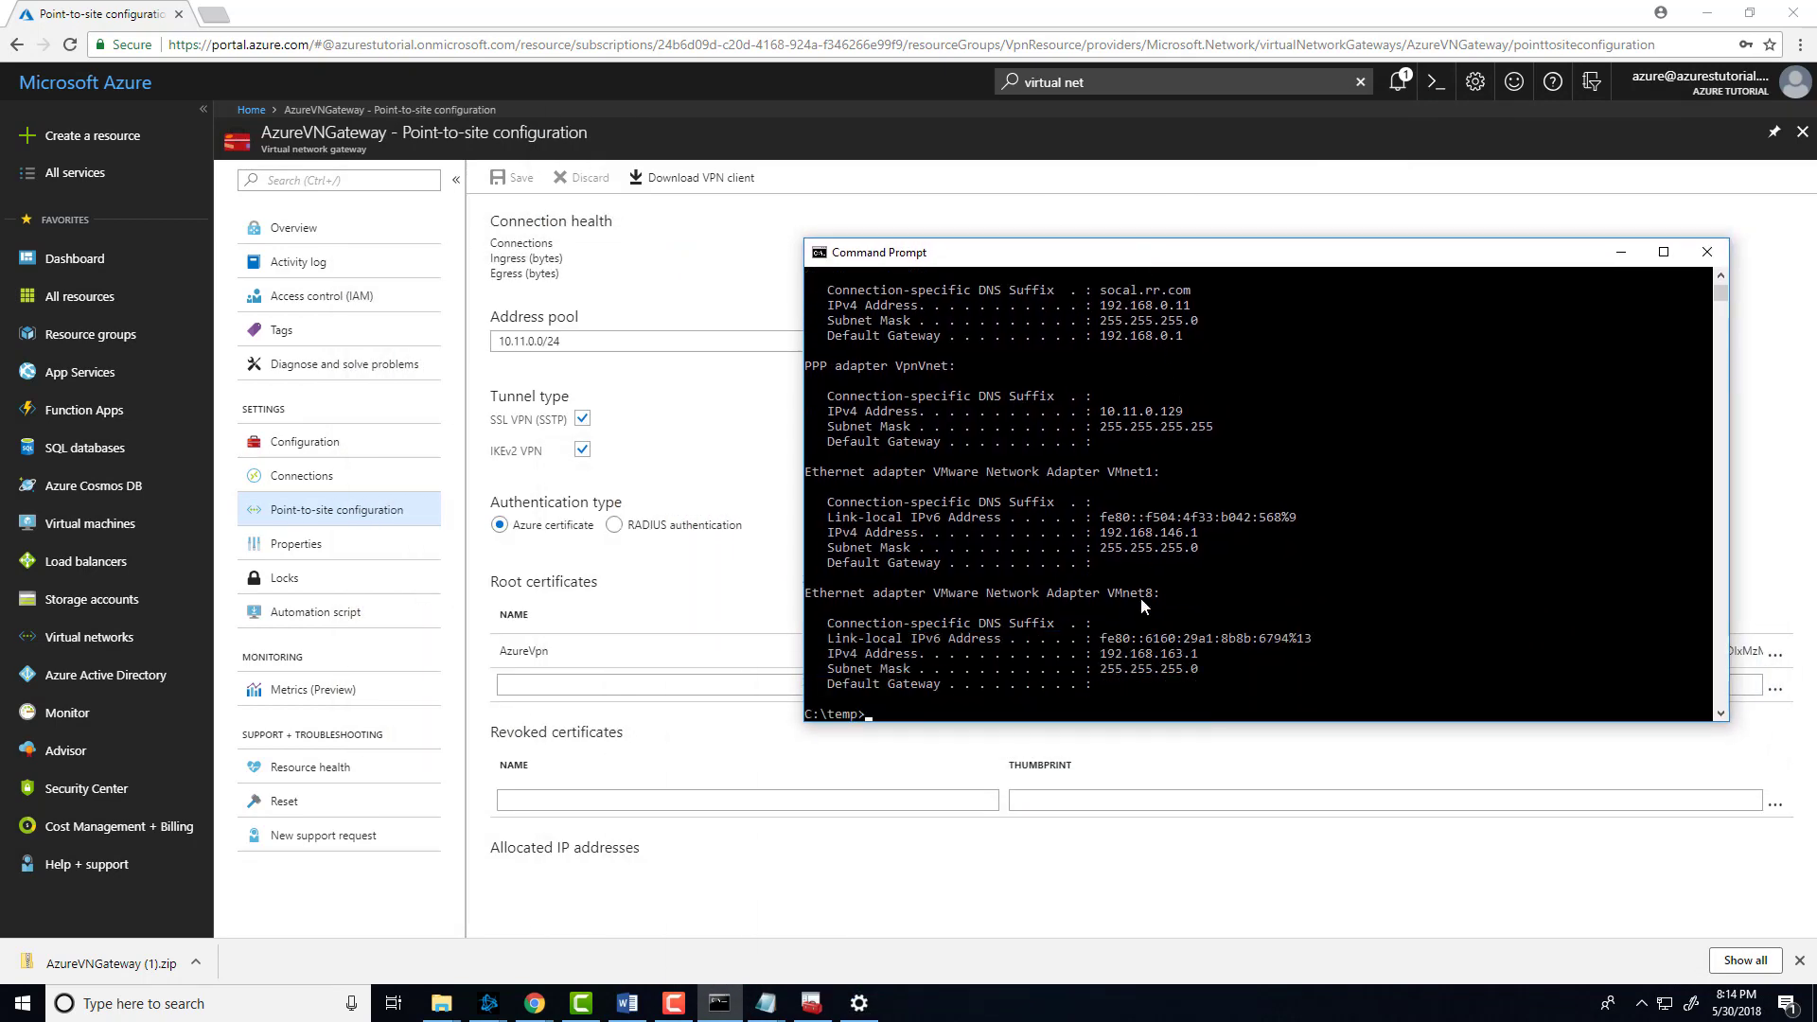
scroll(1142, 605, "up", 8)
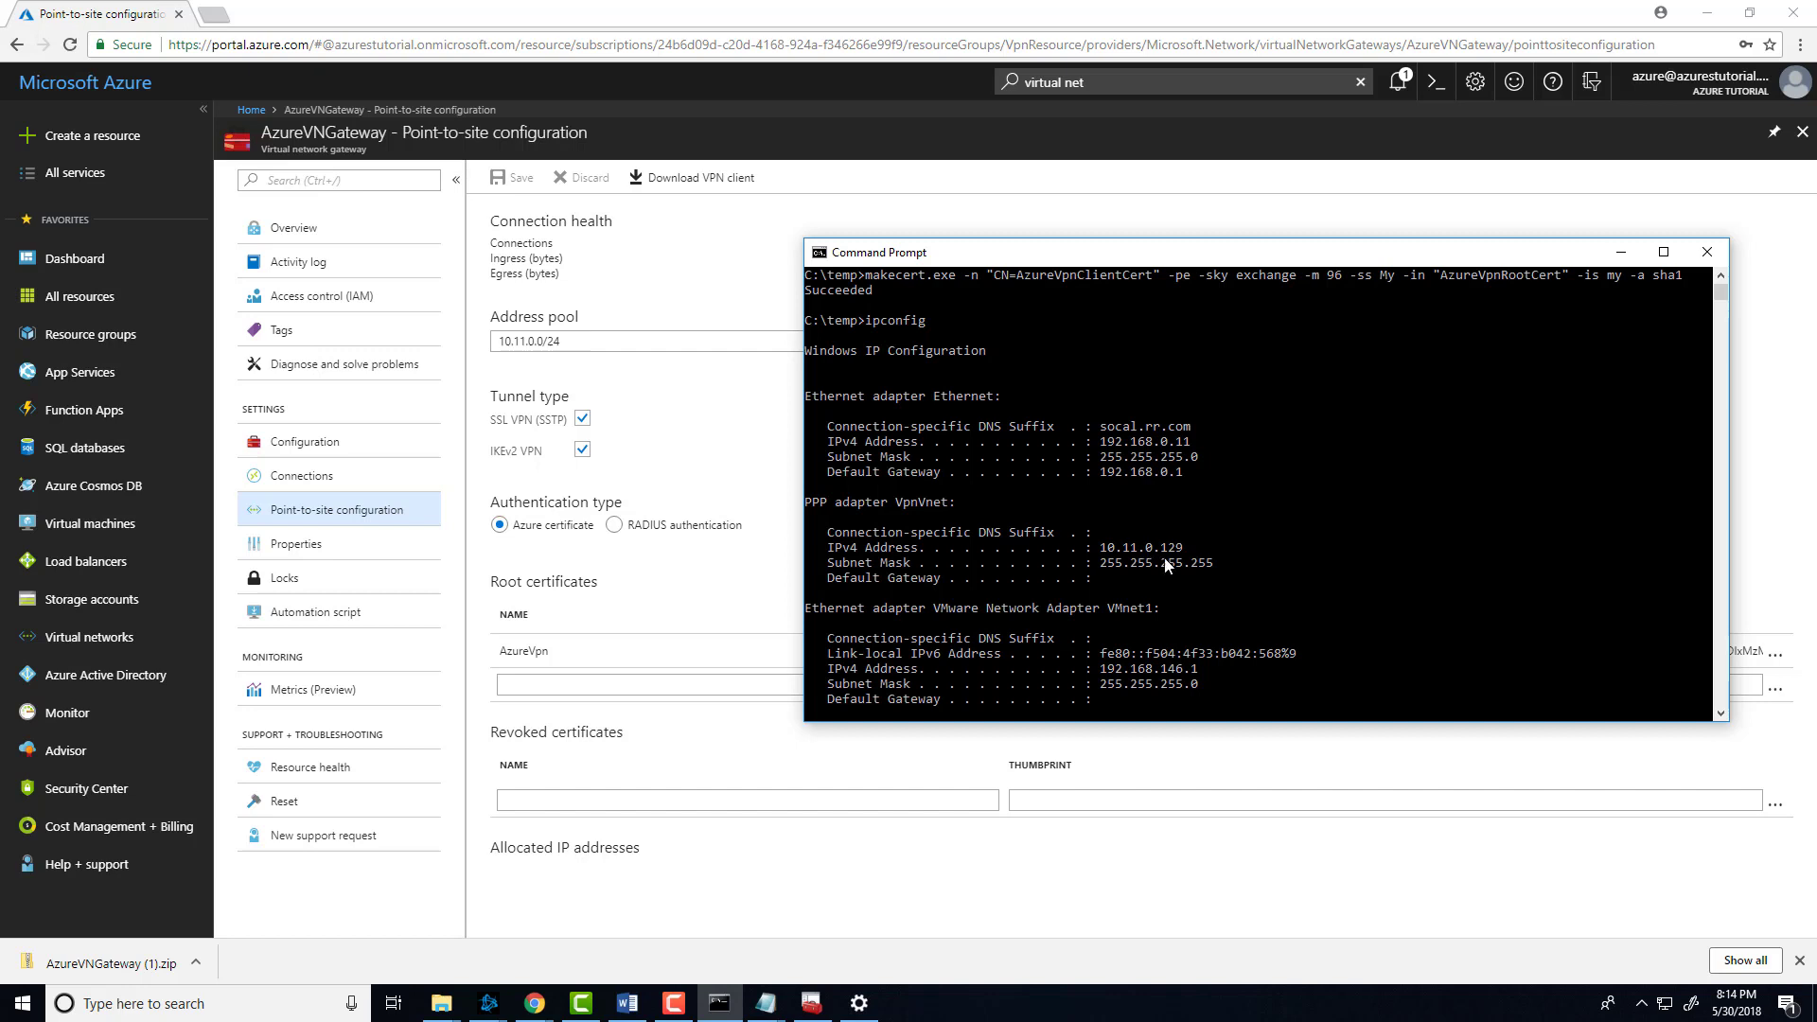
Step: Open the networking settings of the TestVM virtual machine in the Azure portal to find its private IP address
left_click(734, 393)
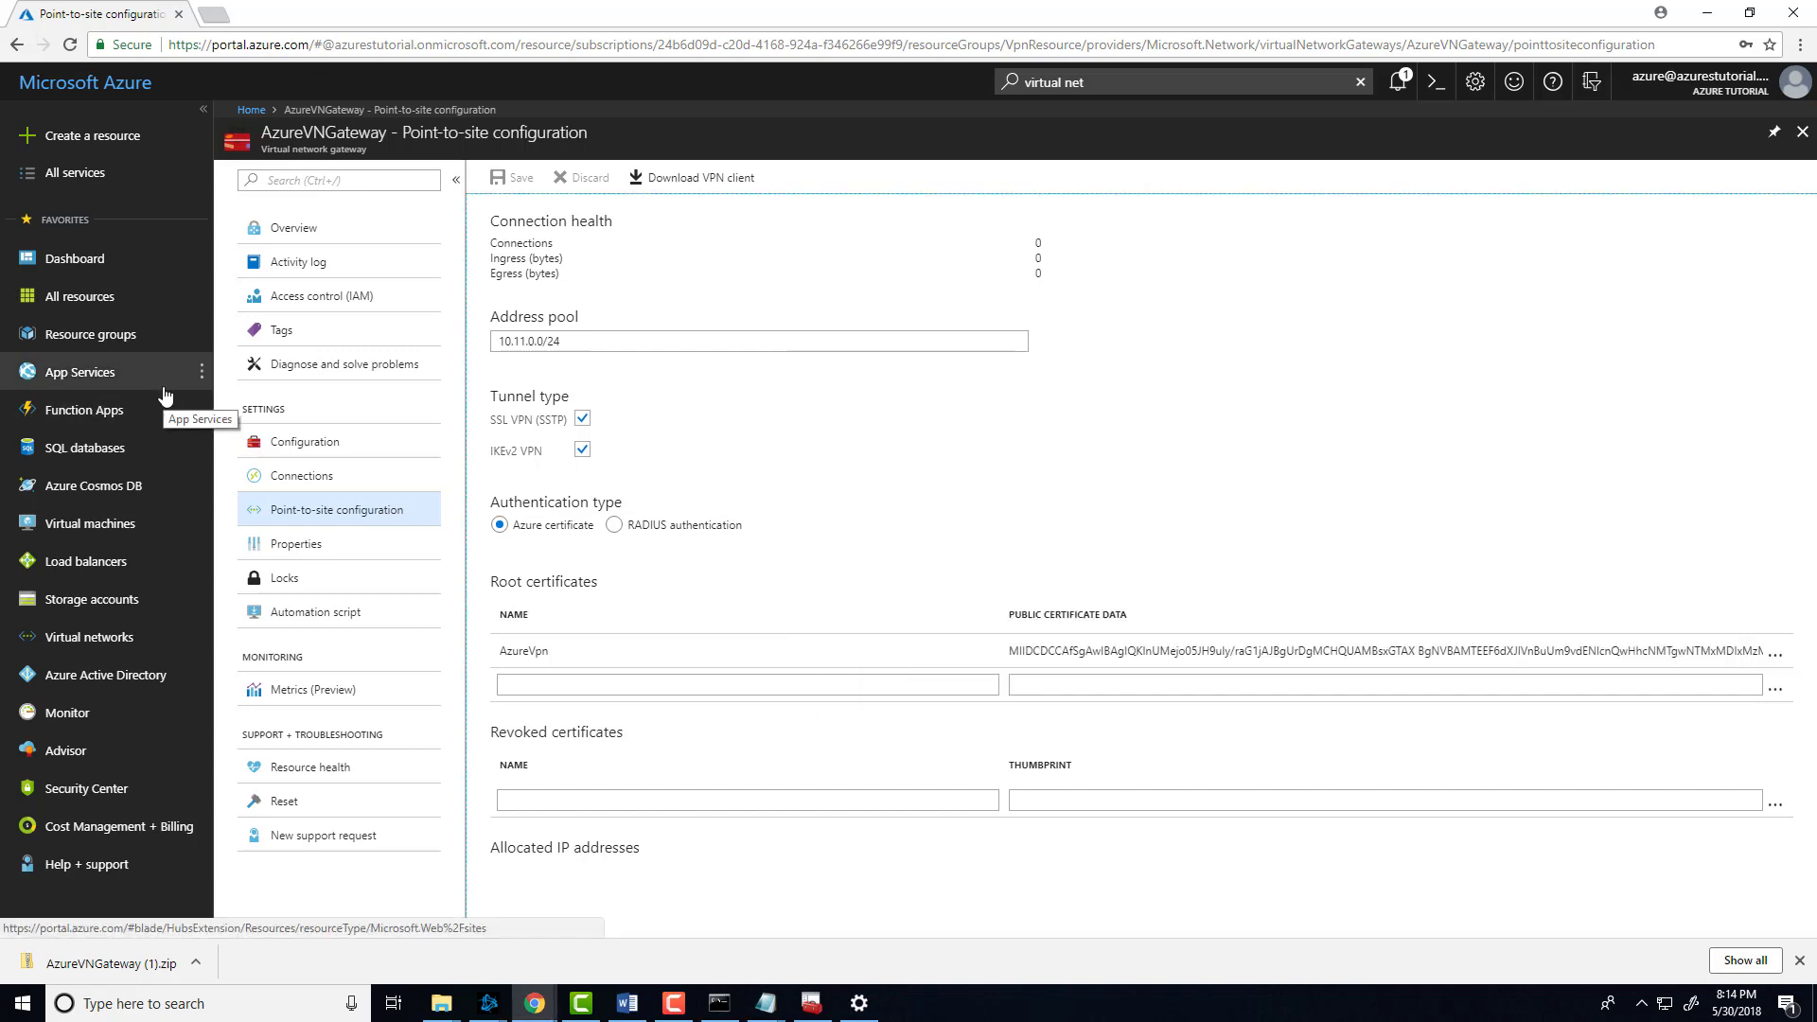
left_click(94, 523)
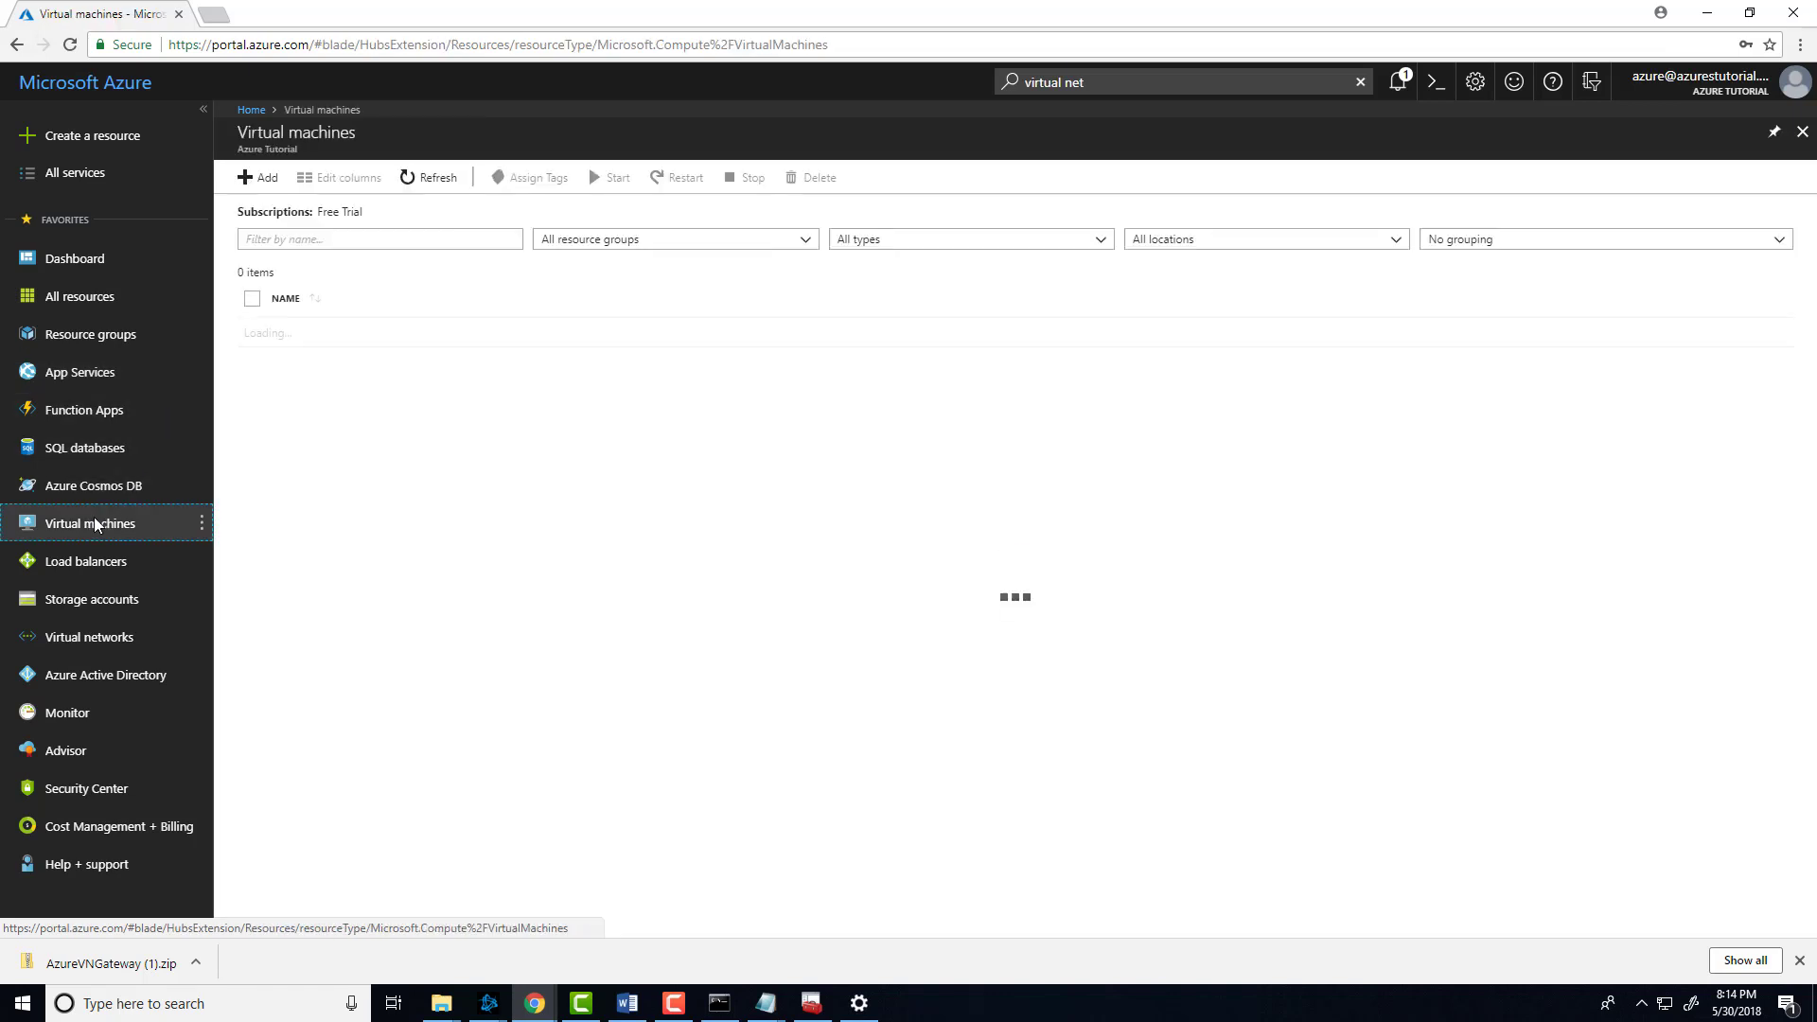
left_click(331, 338)
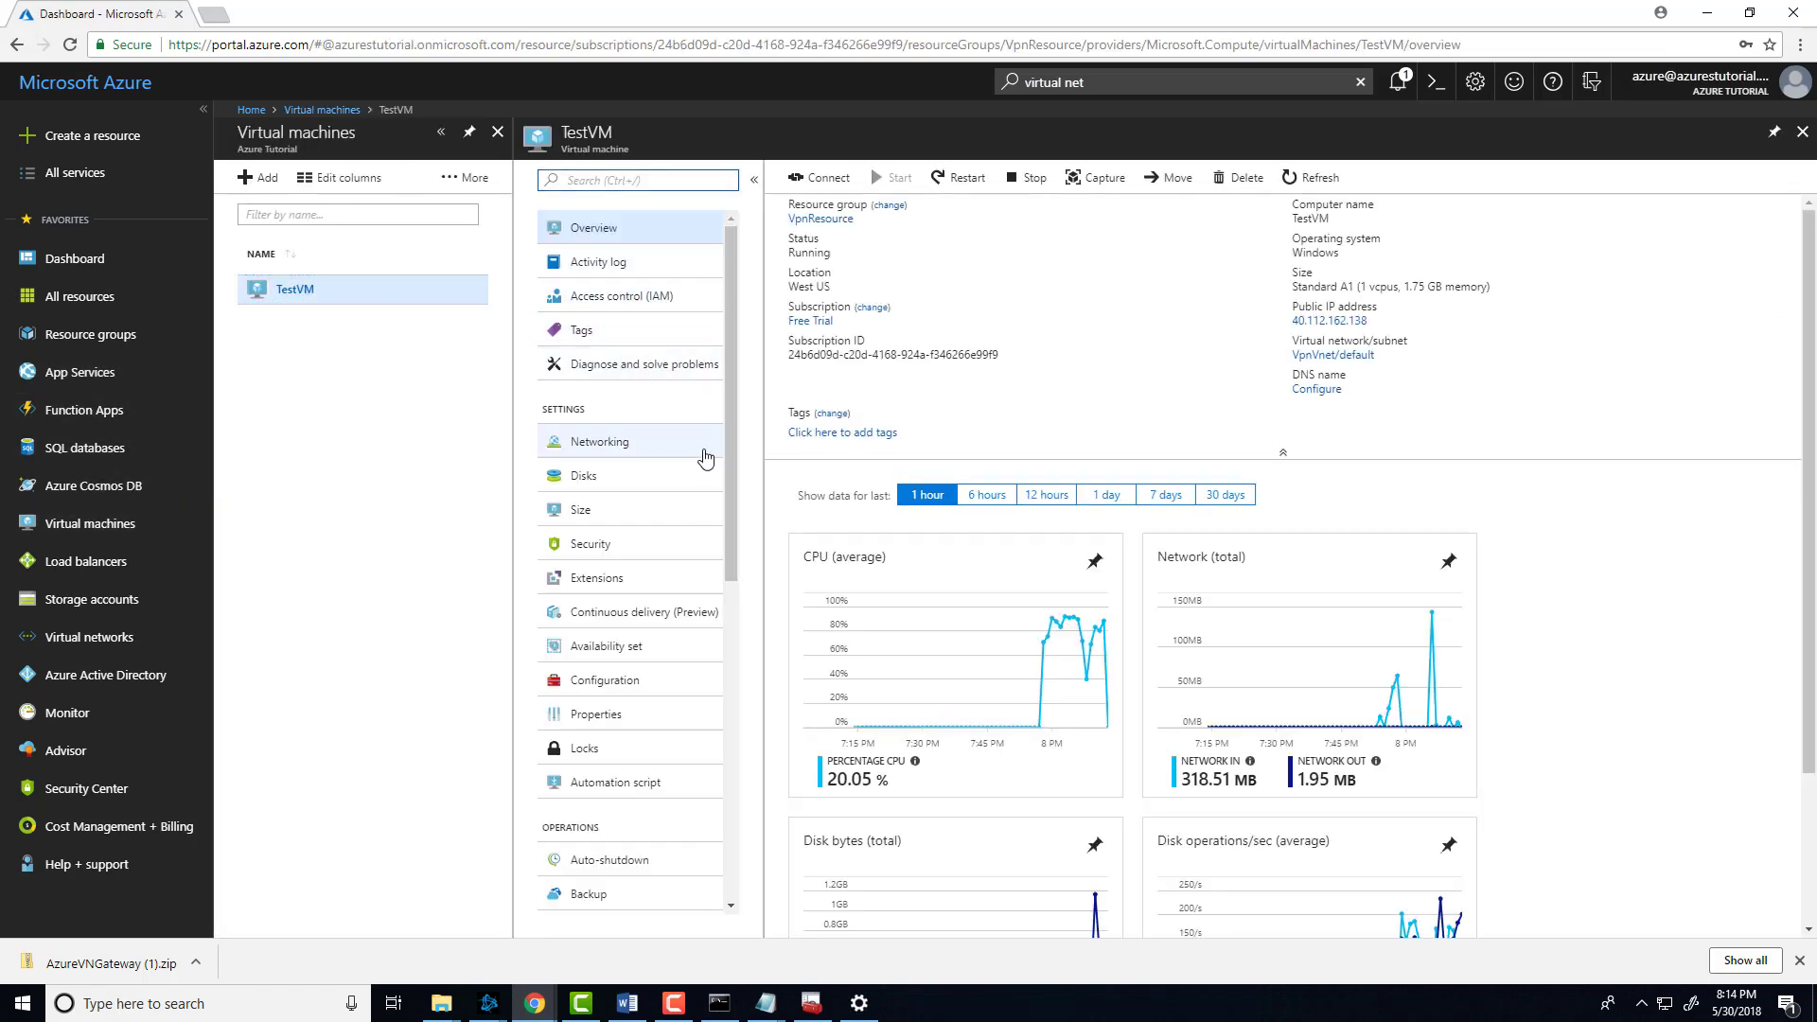
left_click_drag(729, 541, 730, 465)
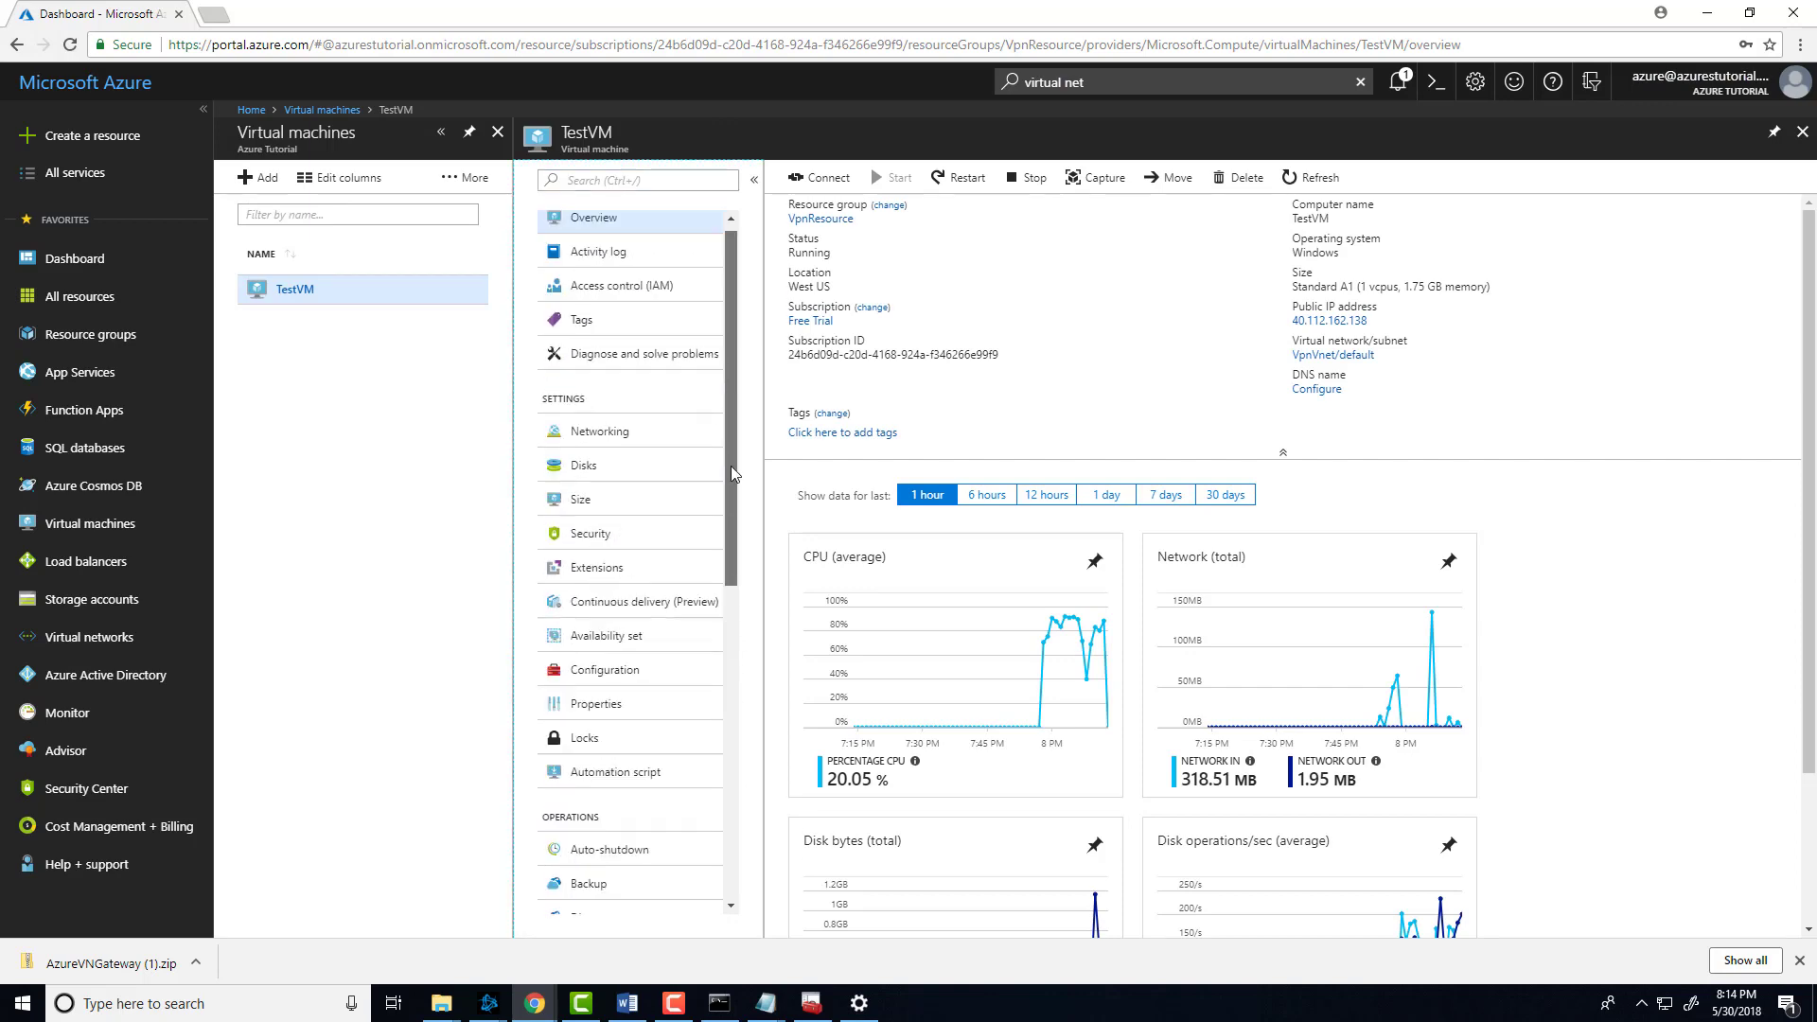
left_click(659, 442)
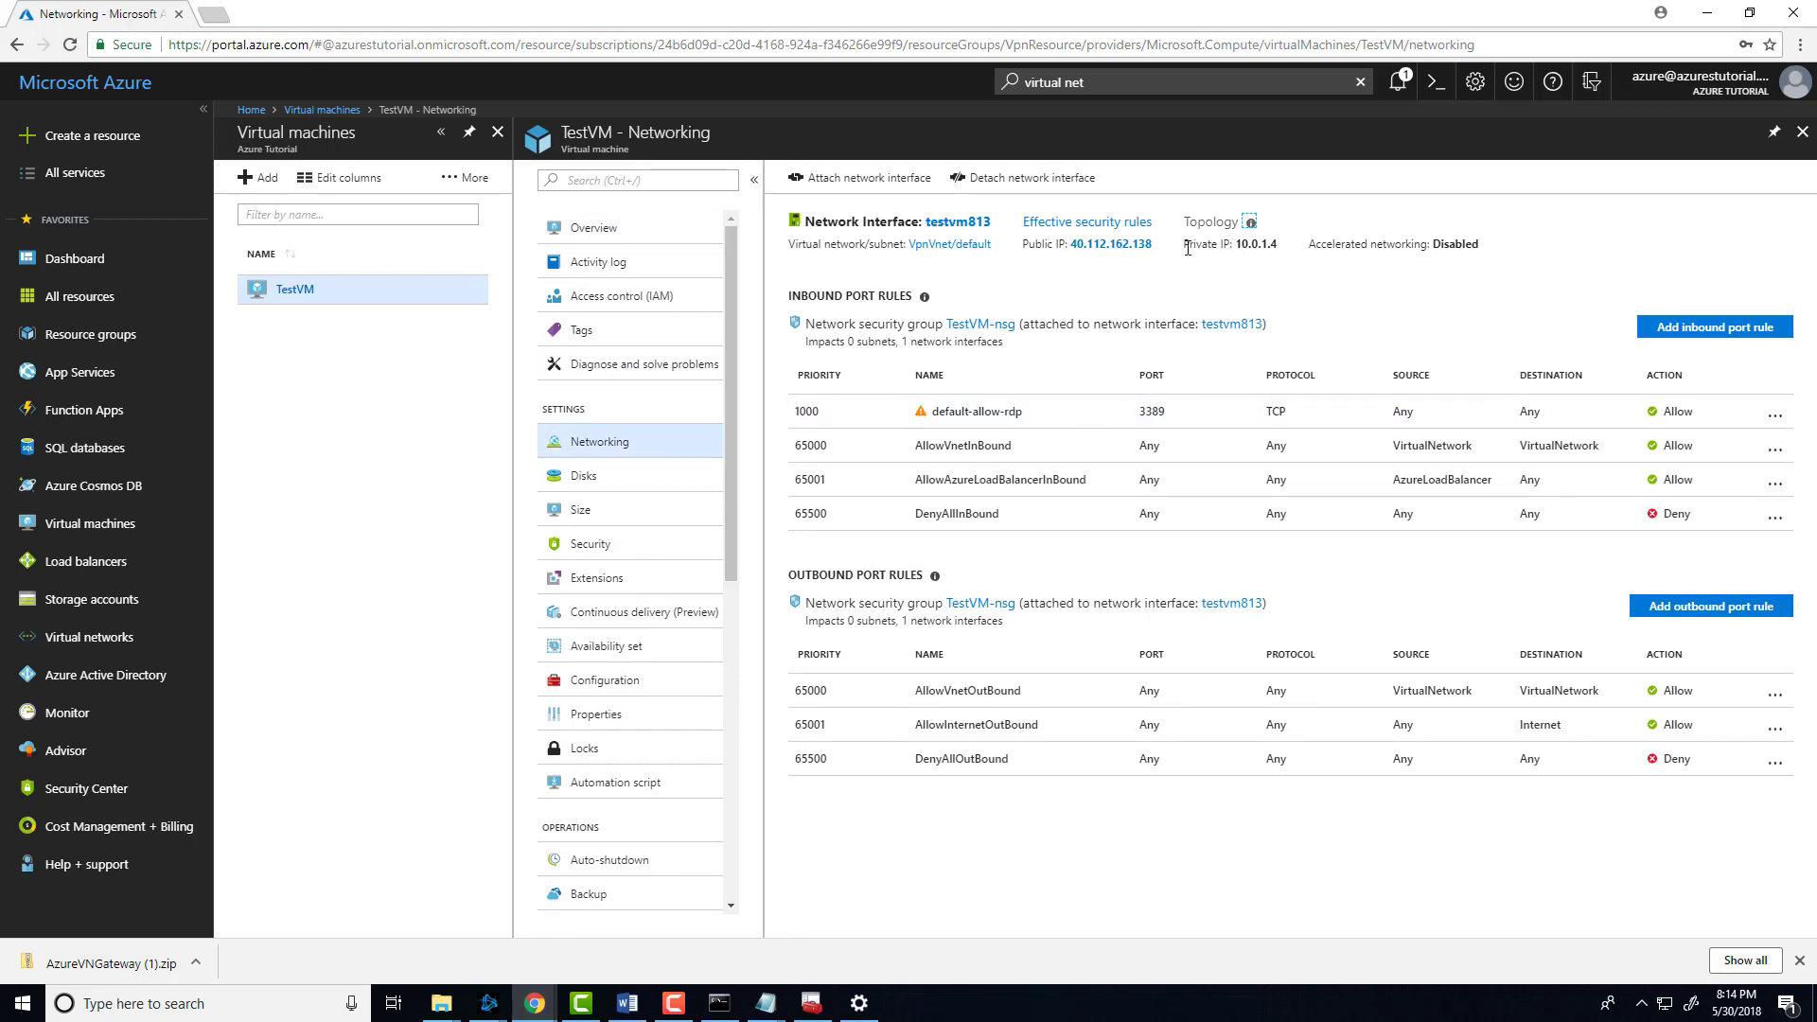
Step: Switch to Command Prompt and start writing a ping command, keeping TestVM's private IP address in view
left_click(719, 1002)
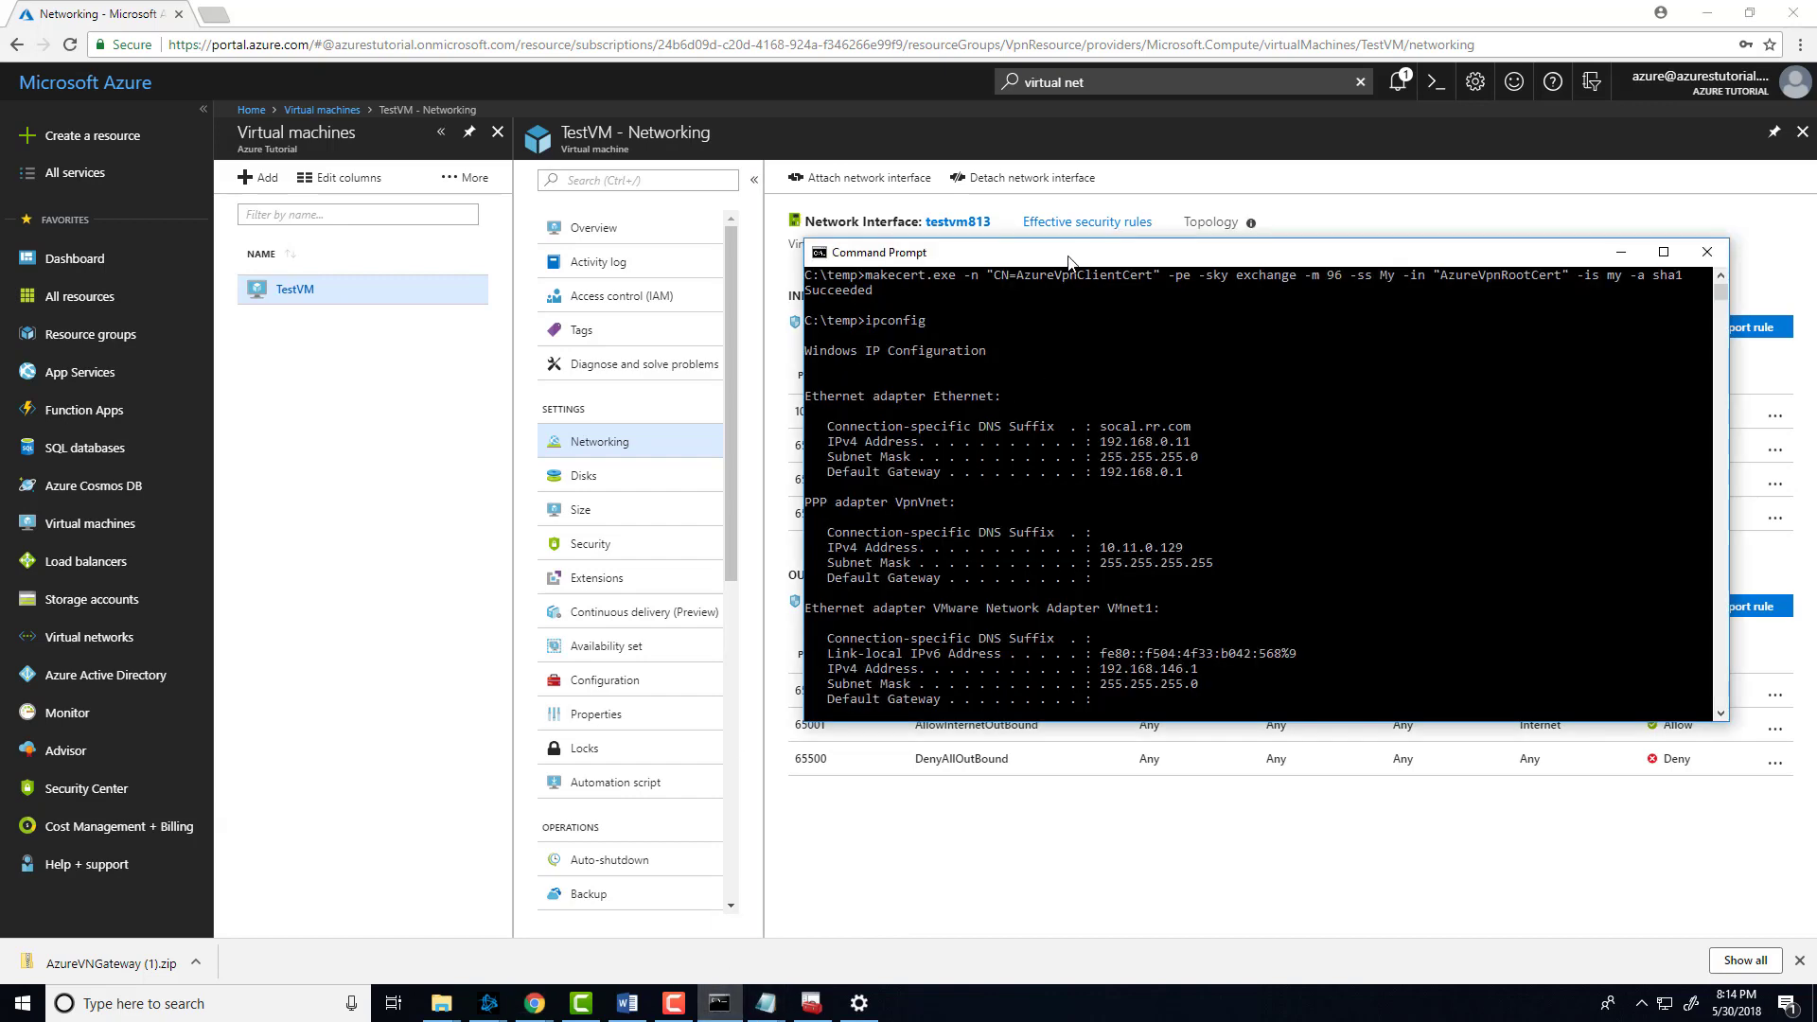
left_click_drag(1069, 262, 317, 192)
scroll(458, 497, "down", 8)
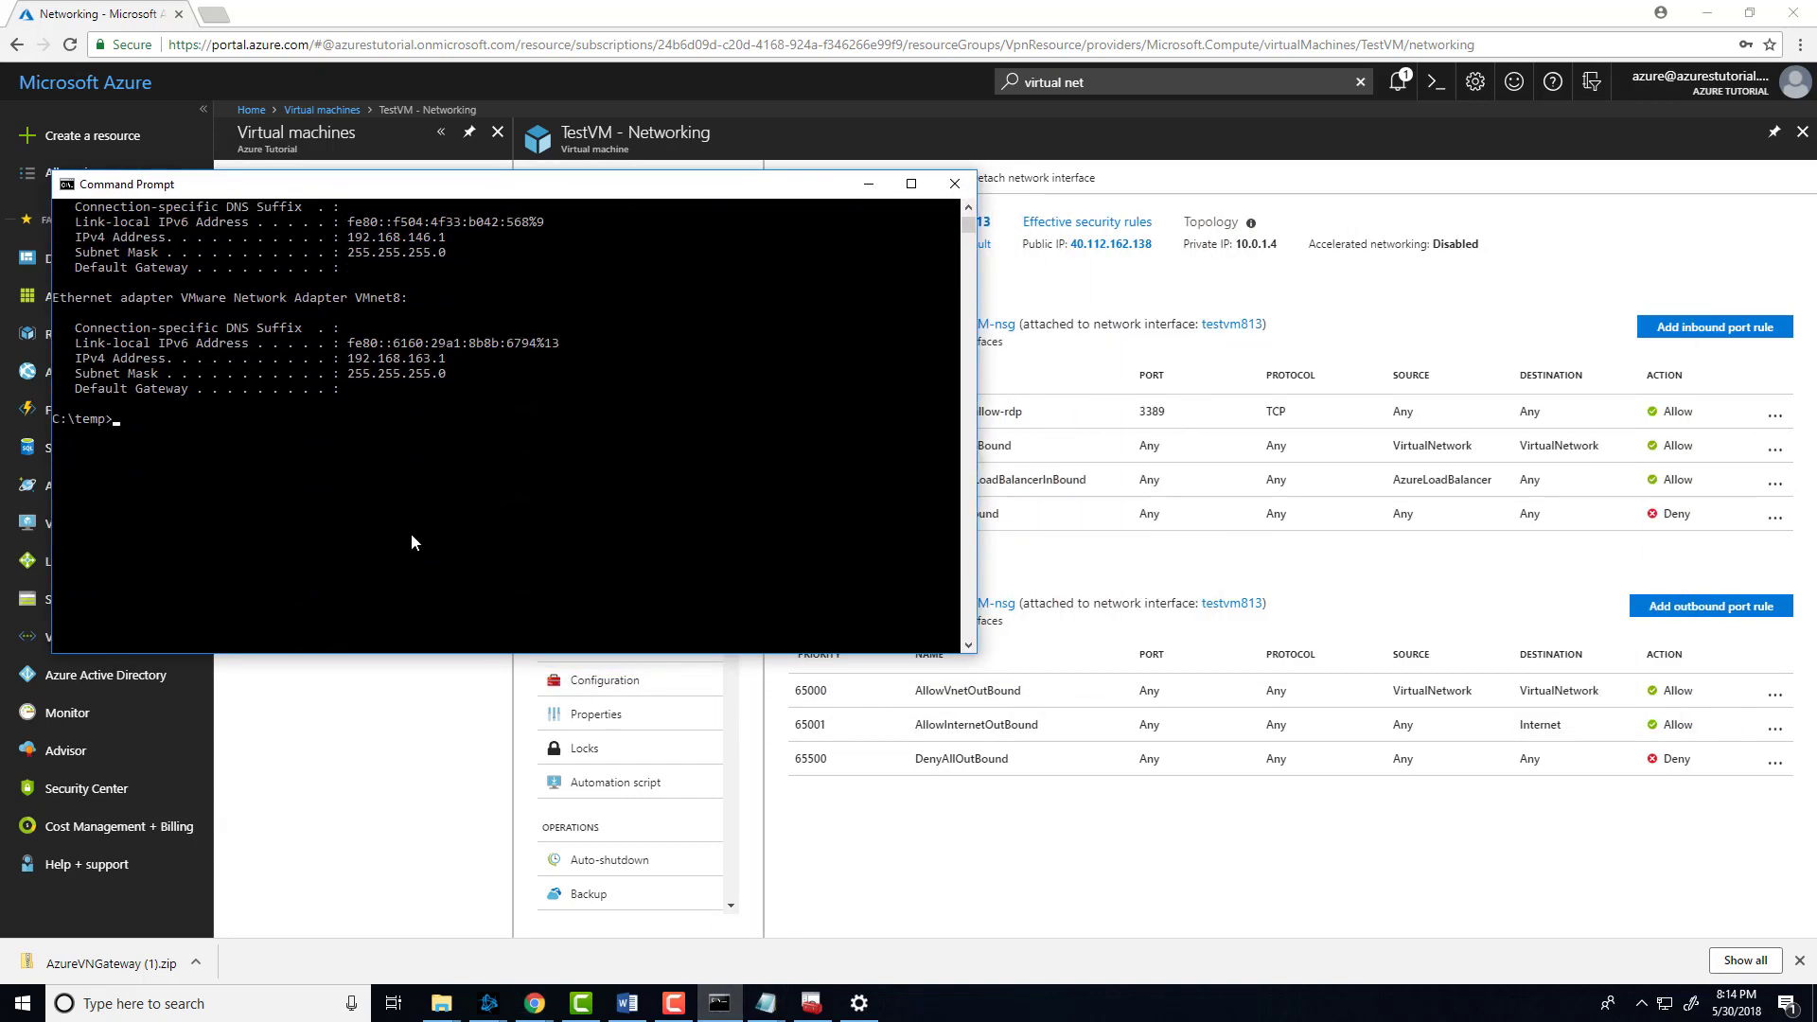
type("ping")
left_click_drag(757, 189, 745, 309)
left_click(1322, 302)
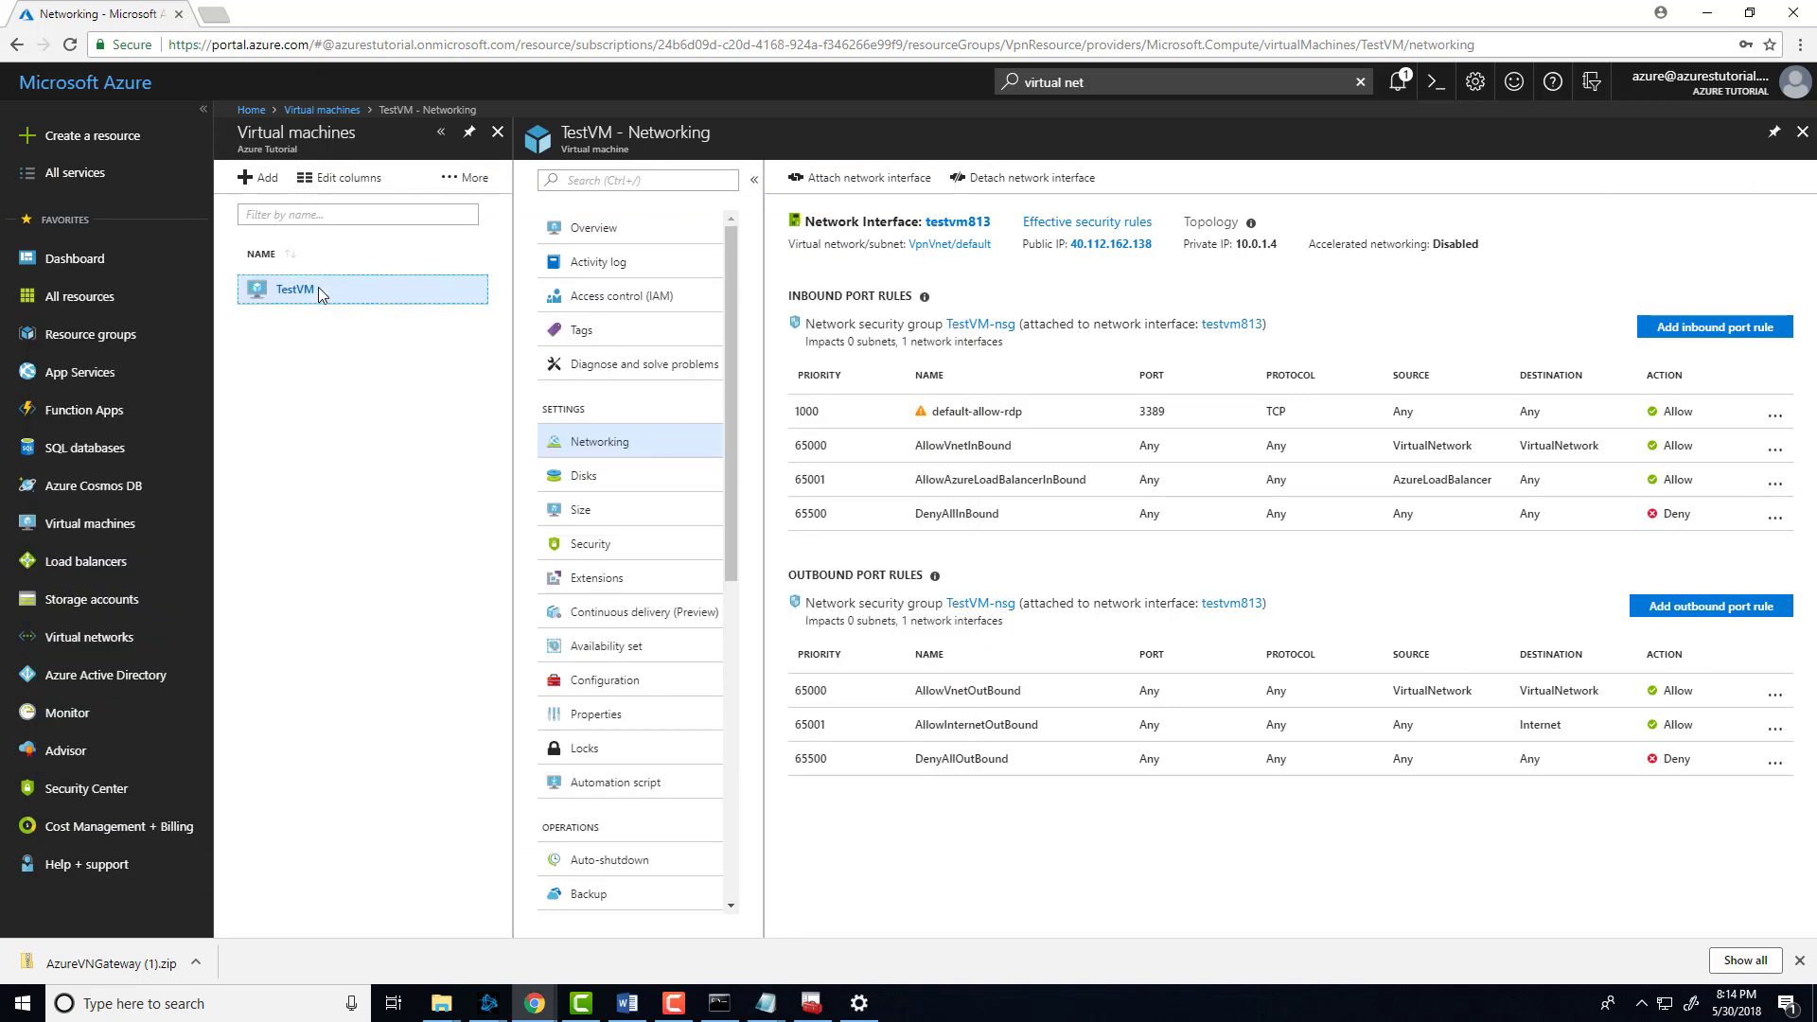
right_click(290, 294)
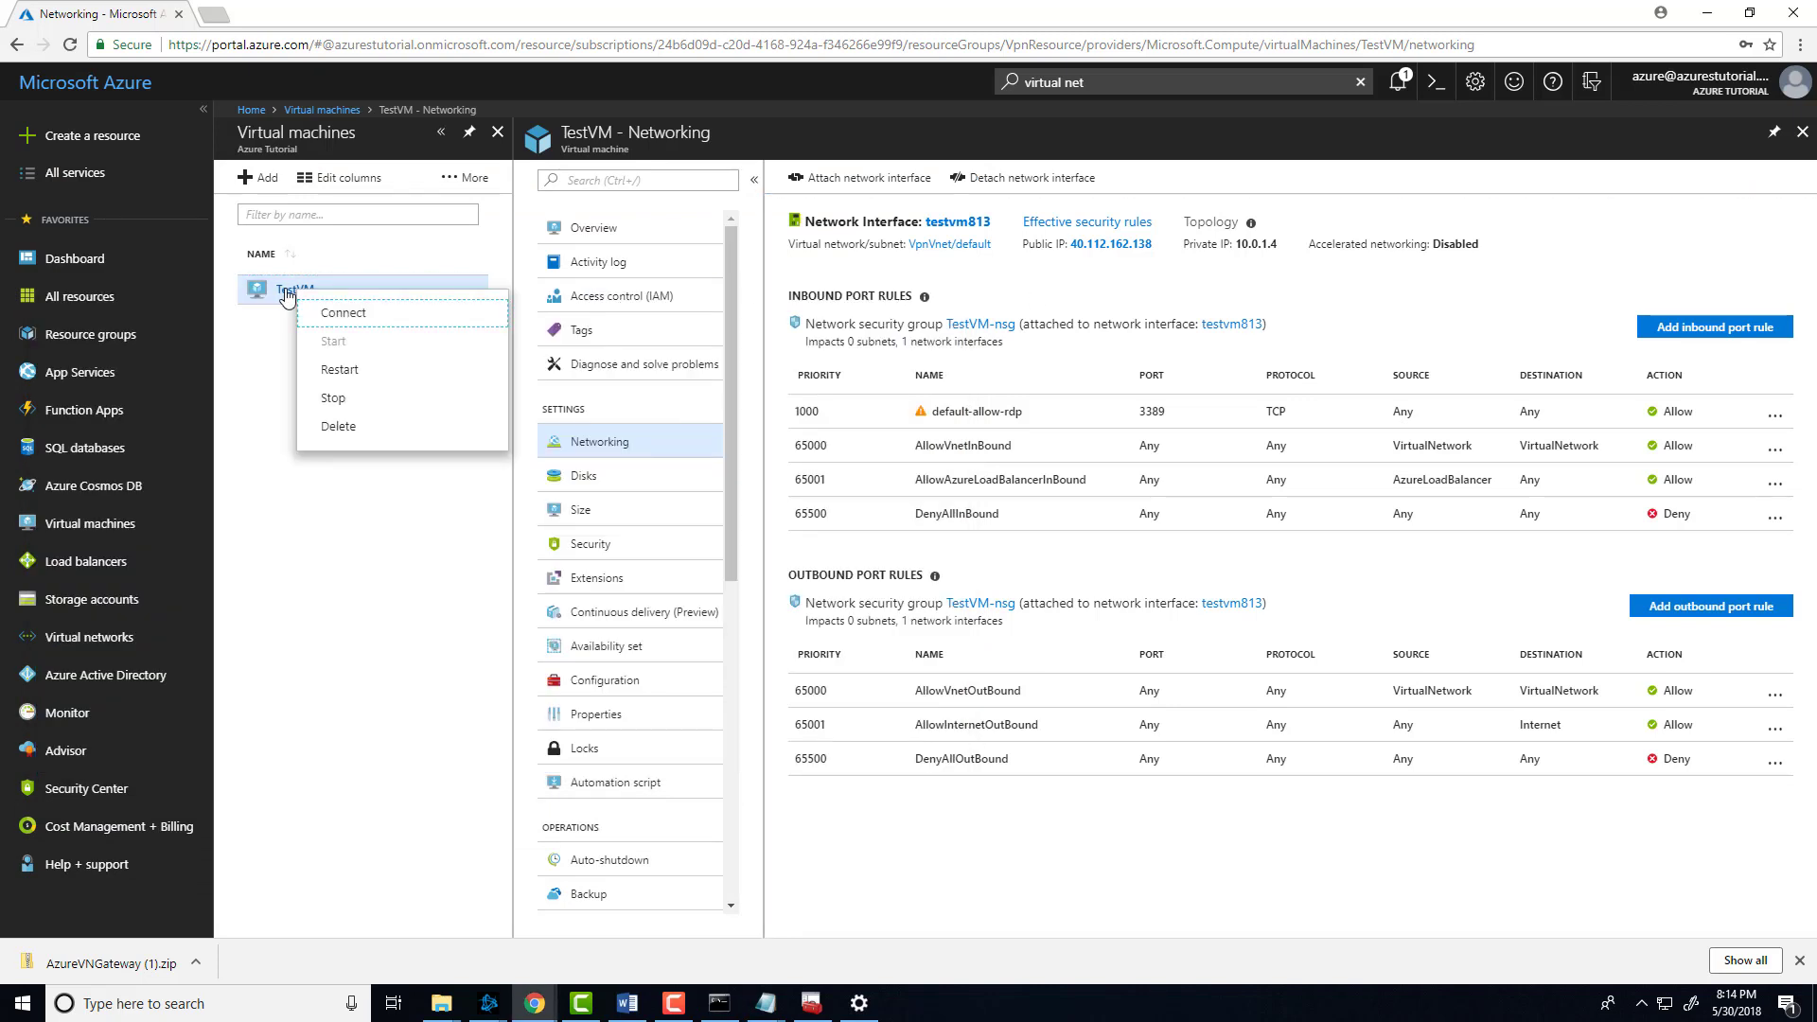
left_click(260, 405)
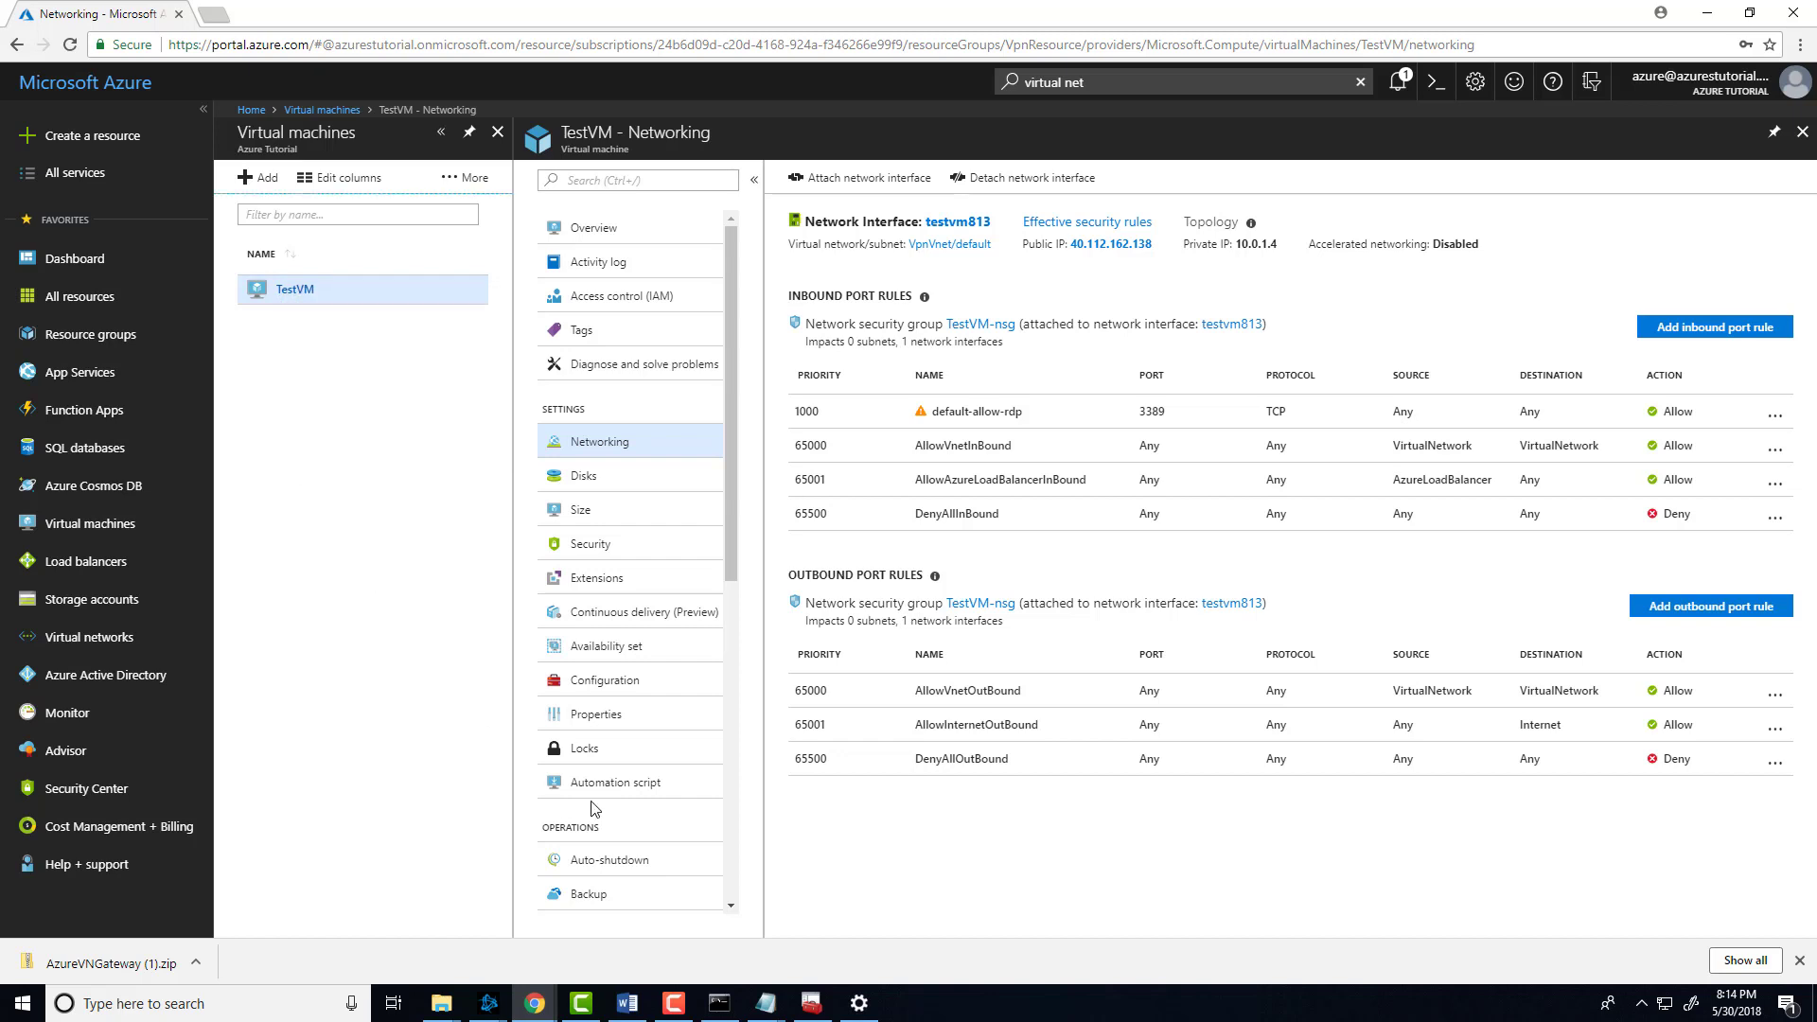
left_click(739, 1001)
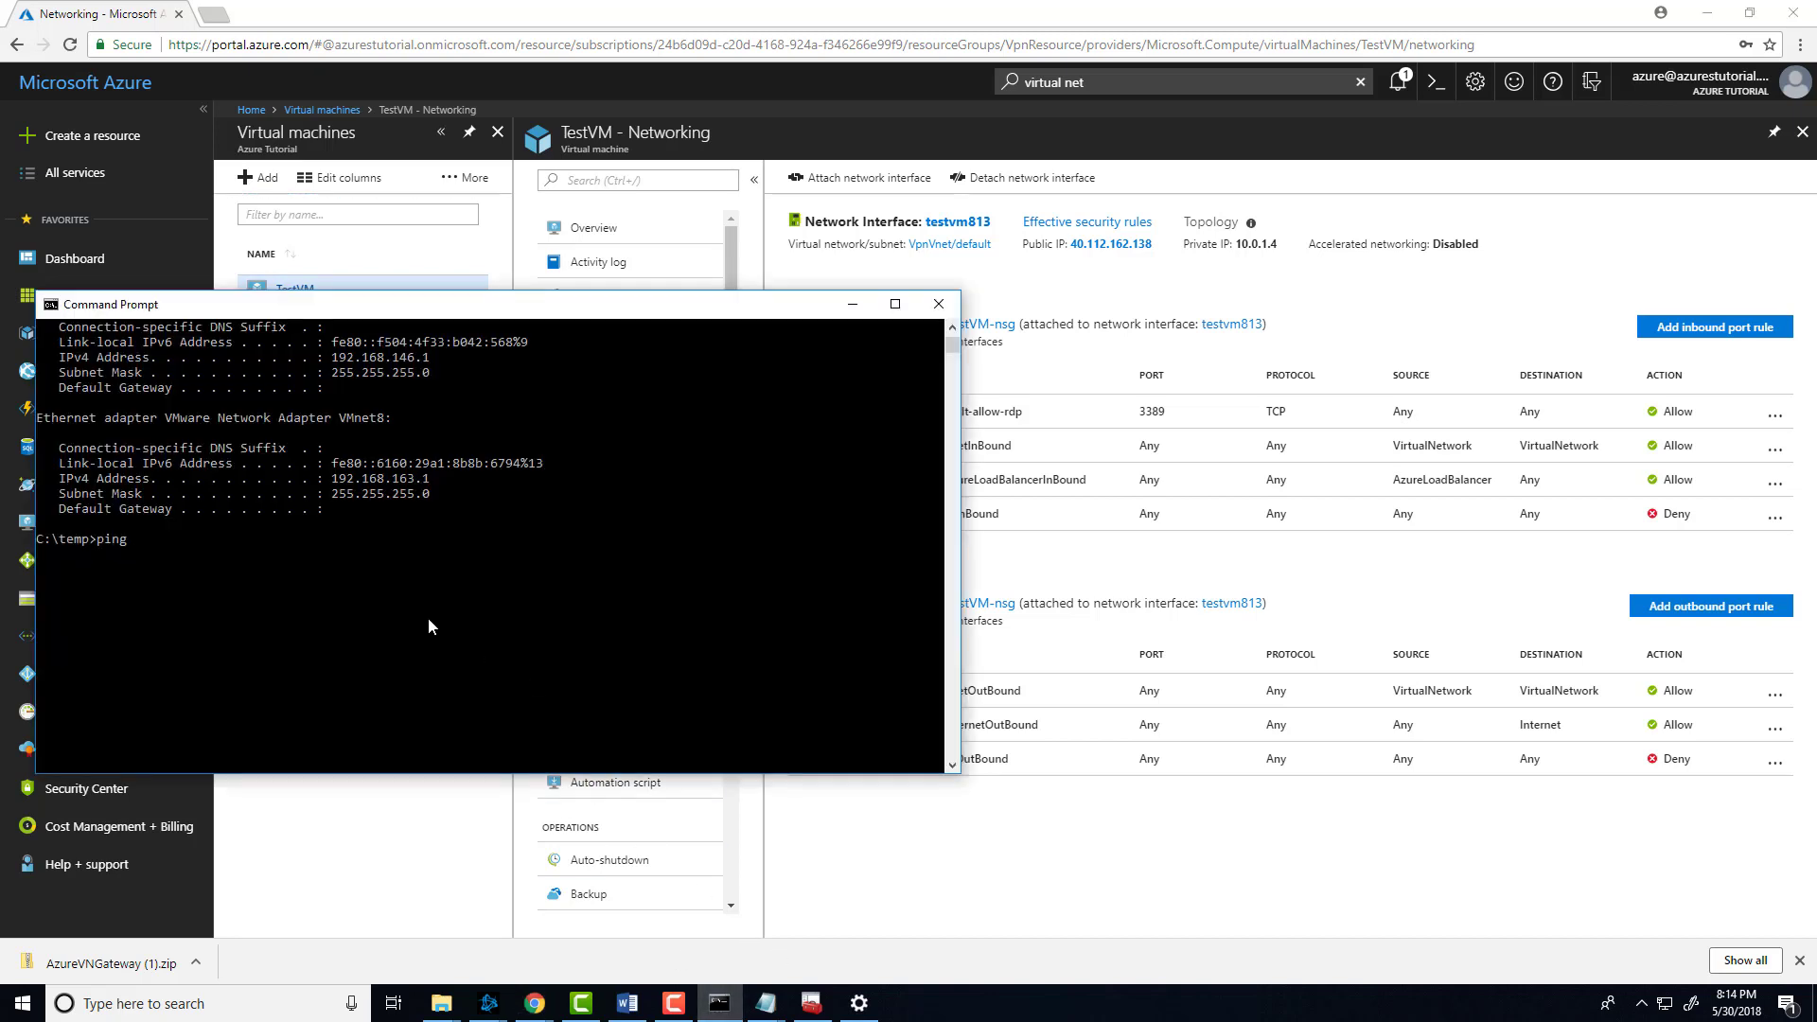
Step: Ping TestVM's private IP address 10.0.1.4, and repeat it as a continuous ping with the -t option
type("ping 10.0.1.4")
key("Return")
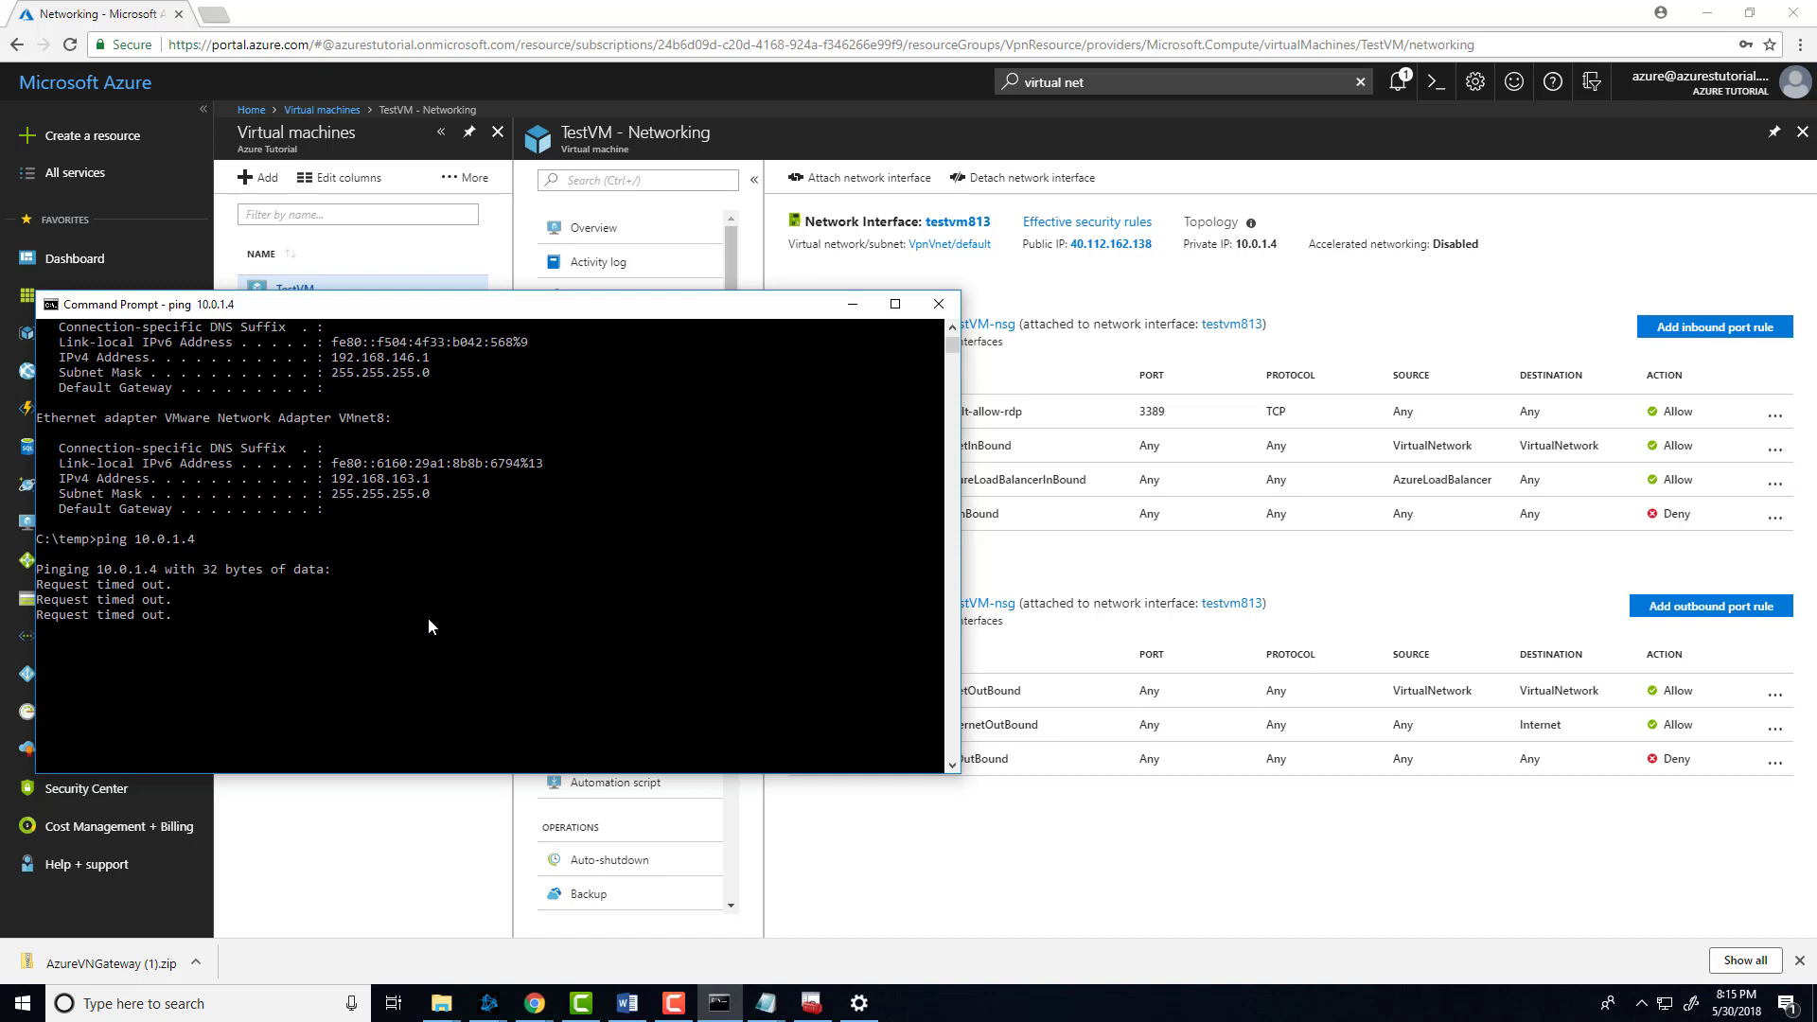
type("cspi")
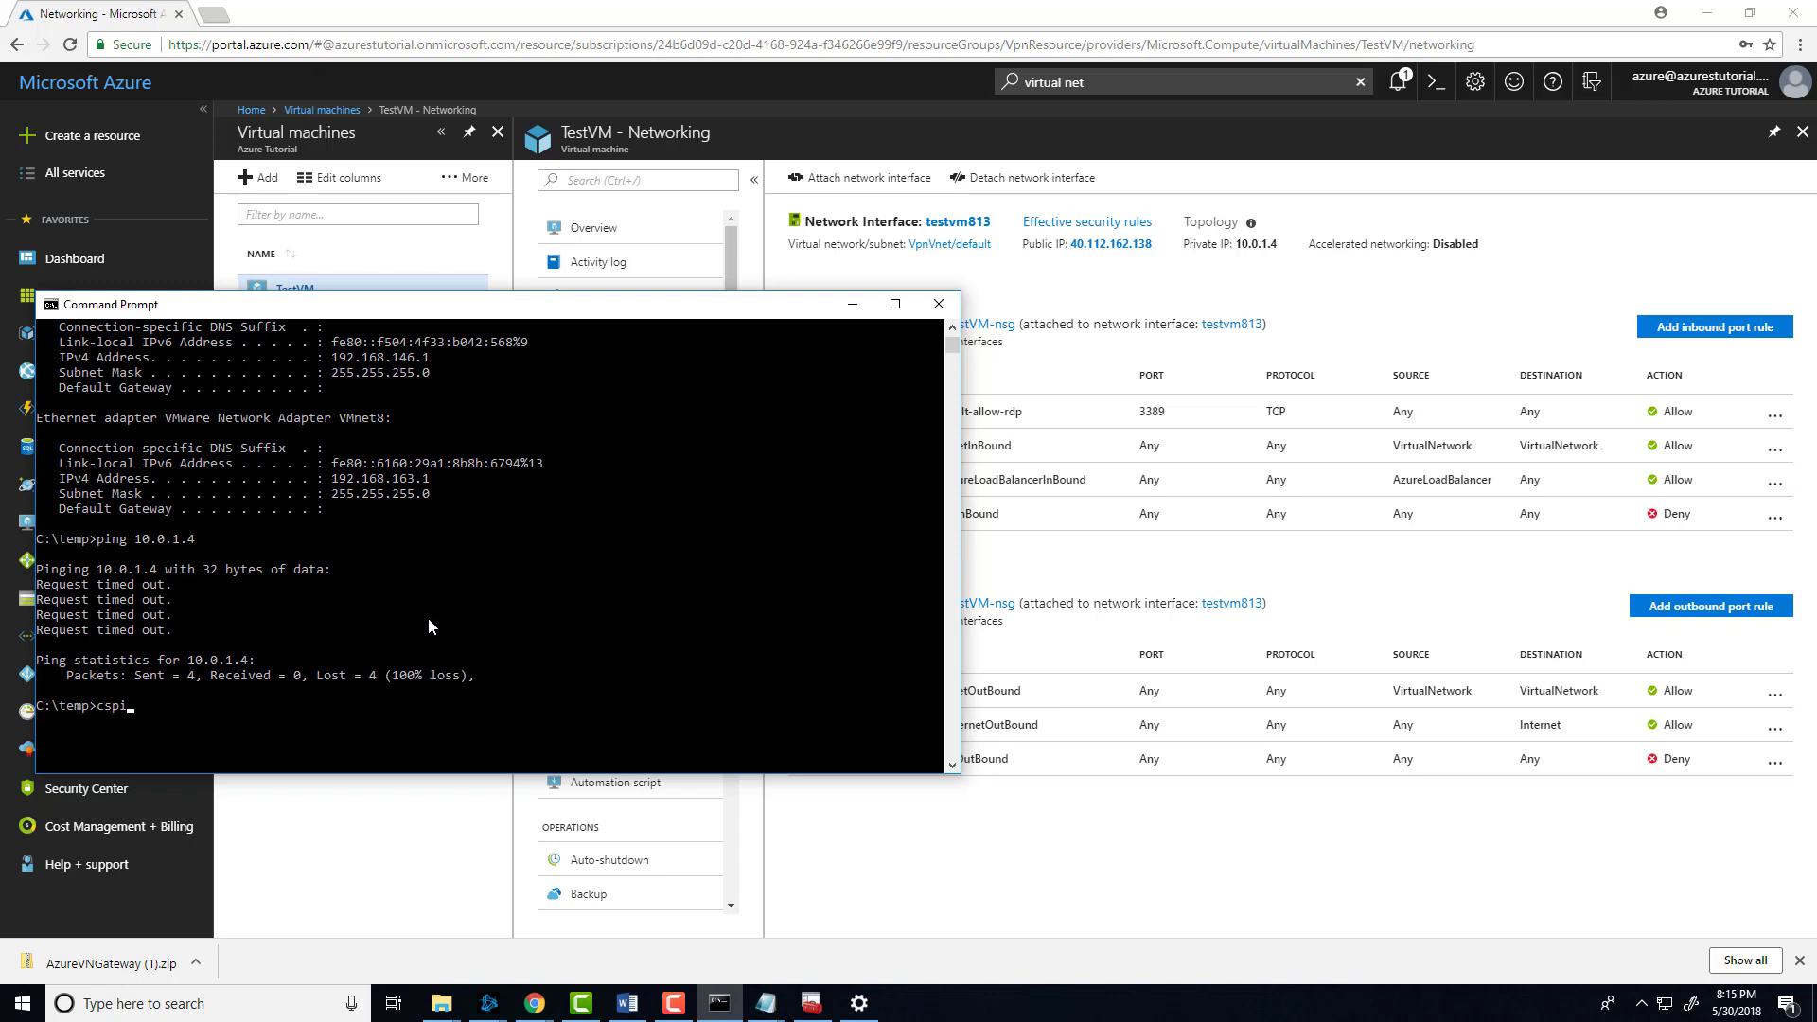
key("BackSpace")
key("BackSpace")
key("BackSpace")
type("ping 10.1.1")
key("BackSpace")
key("BackSpace")
key("BackSpace")
type("0.1.4 -t")
key("Return")
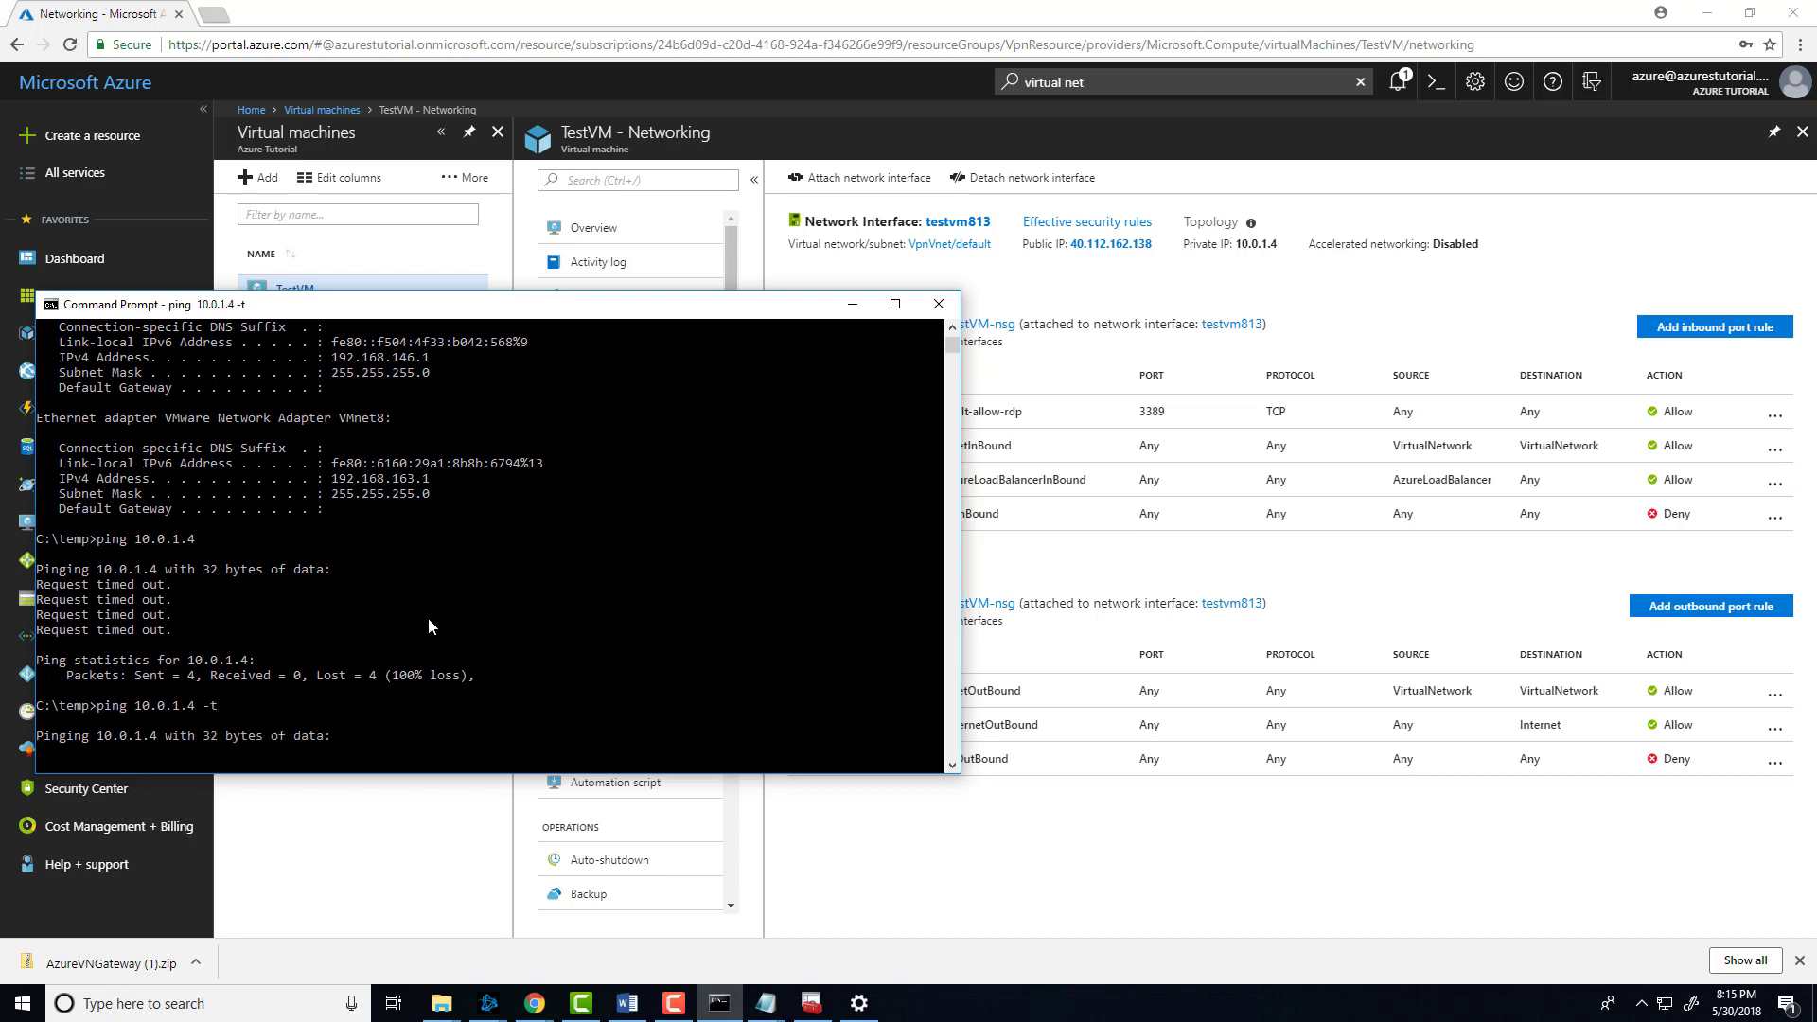
Step: Issue a start command for TestVM from the Azure portal's virtual machines list and check its progress in the notifications
left_click_drag(516, 304, 1153, 179)
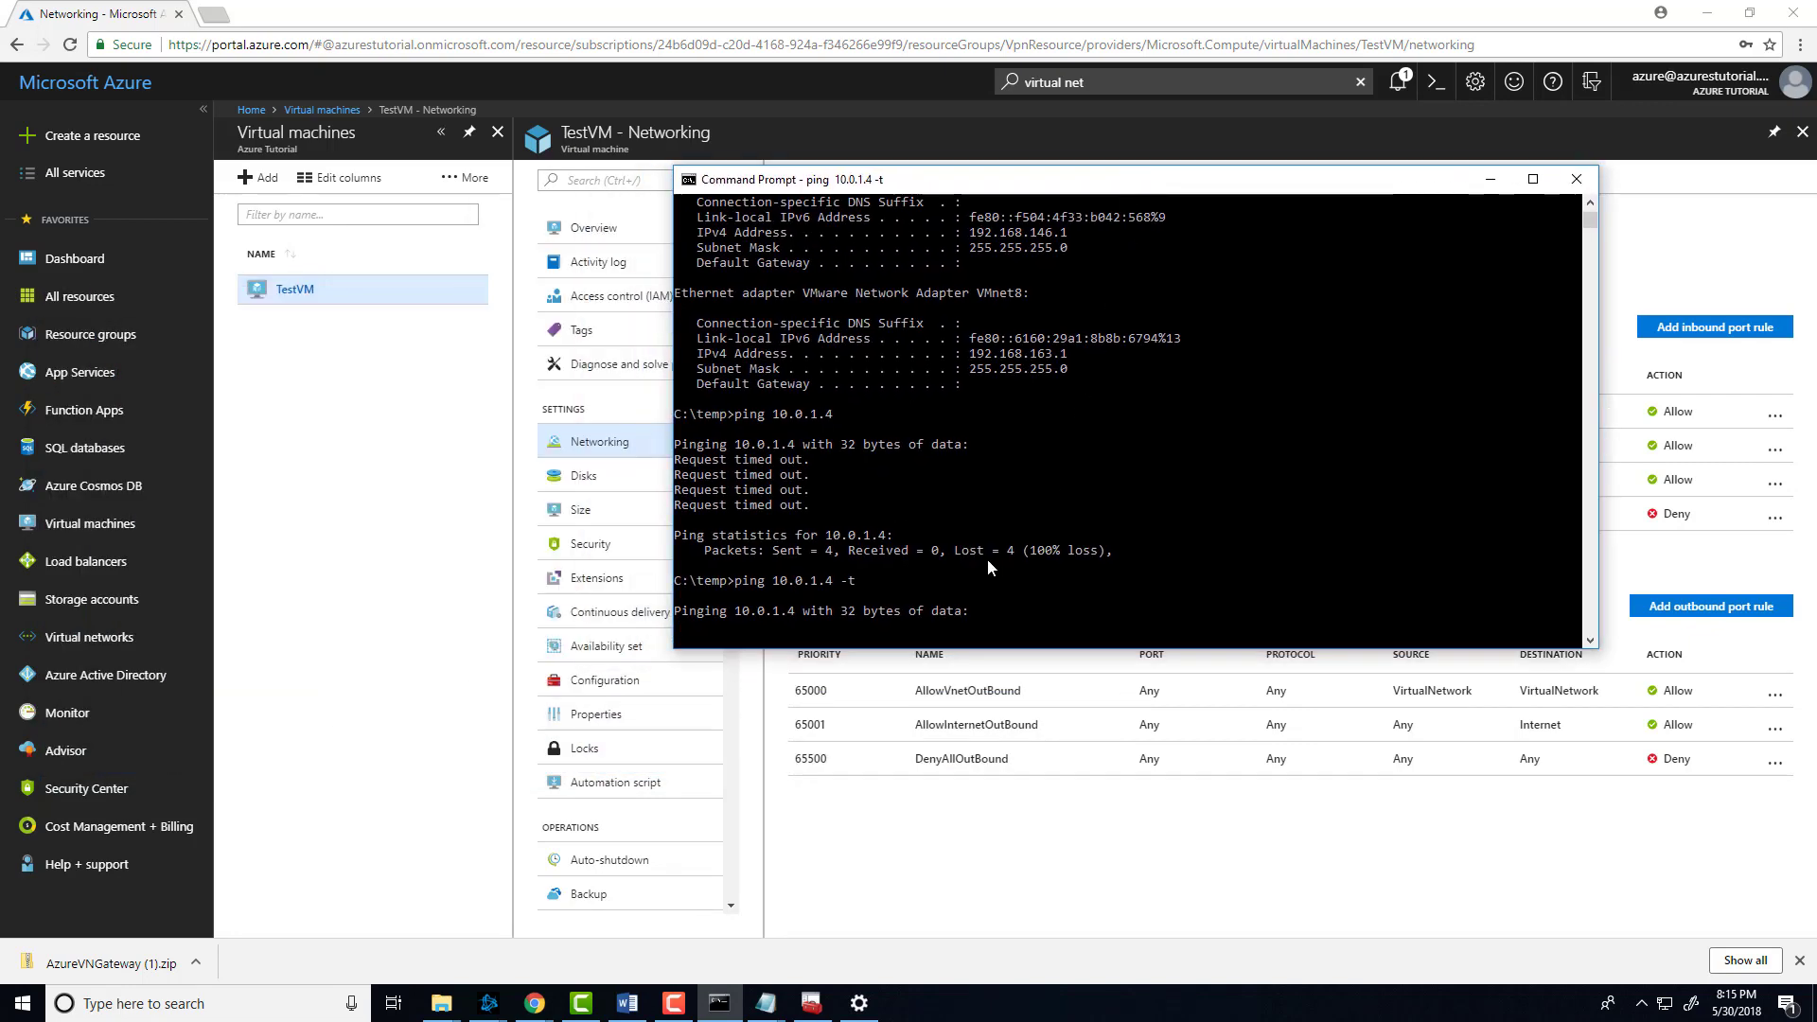
left_click(390, 465)
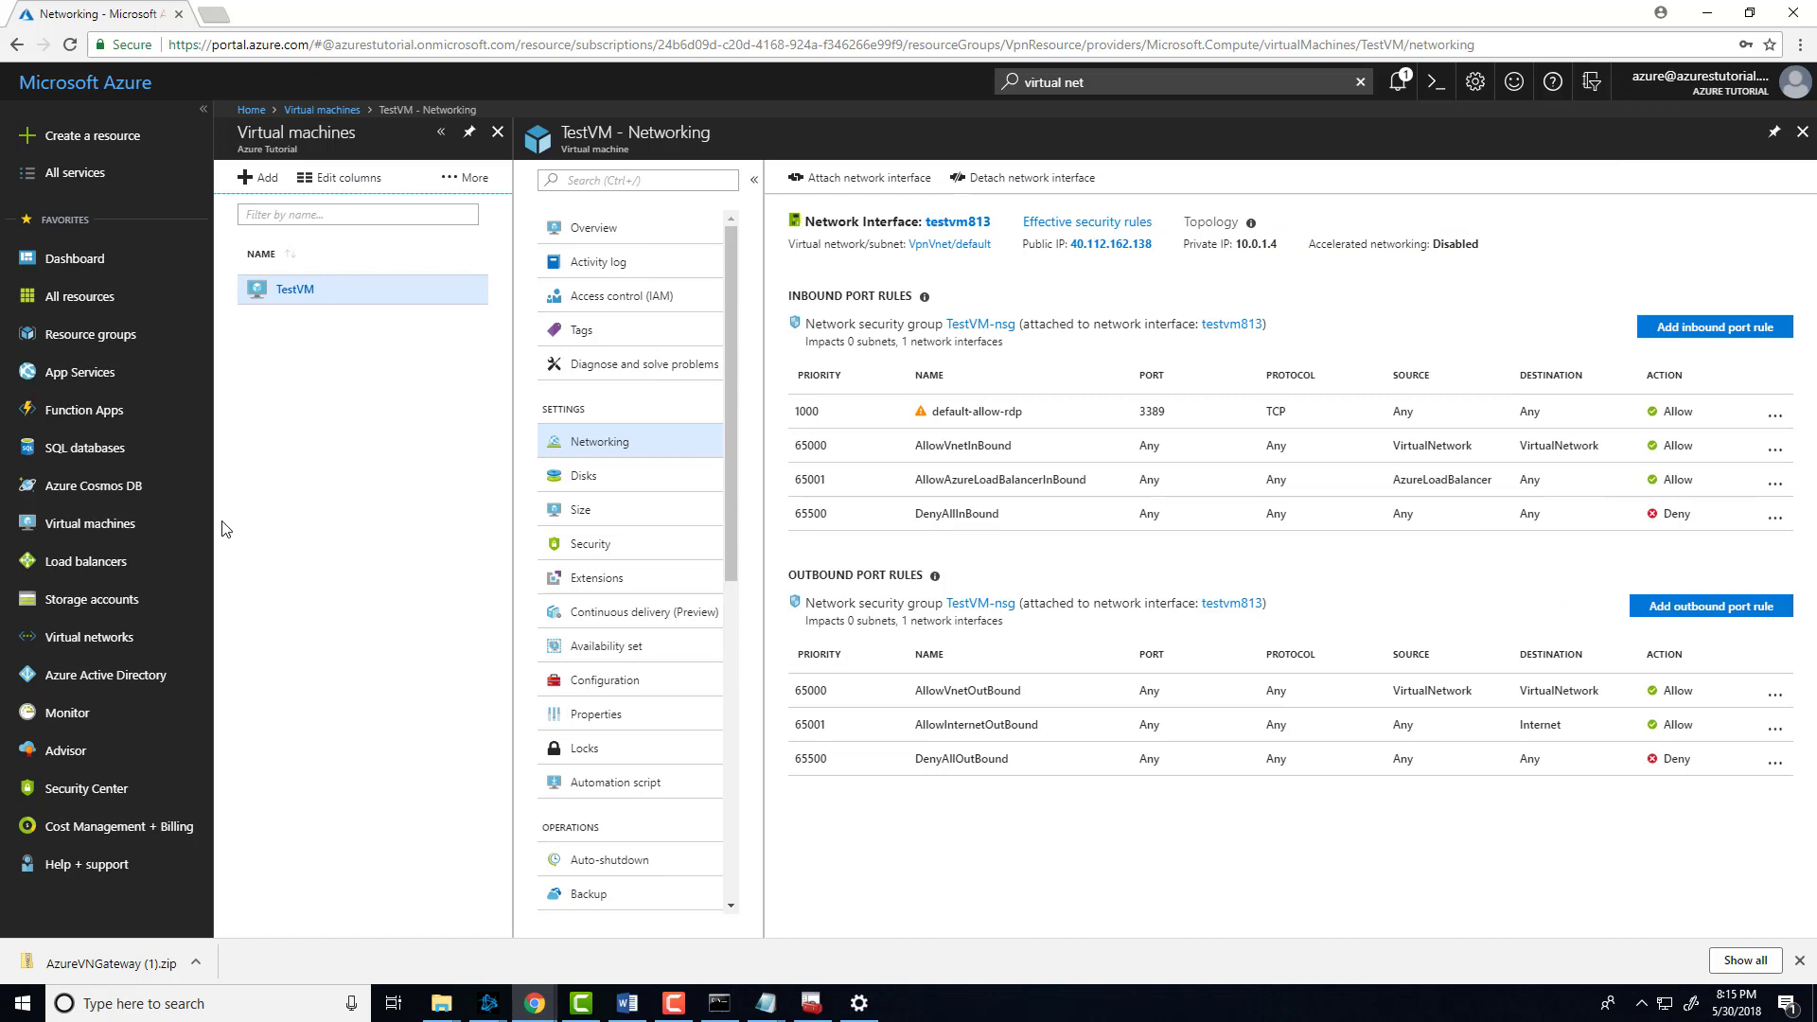
left_click(105, 527)
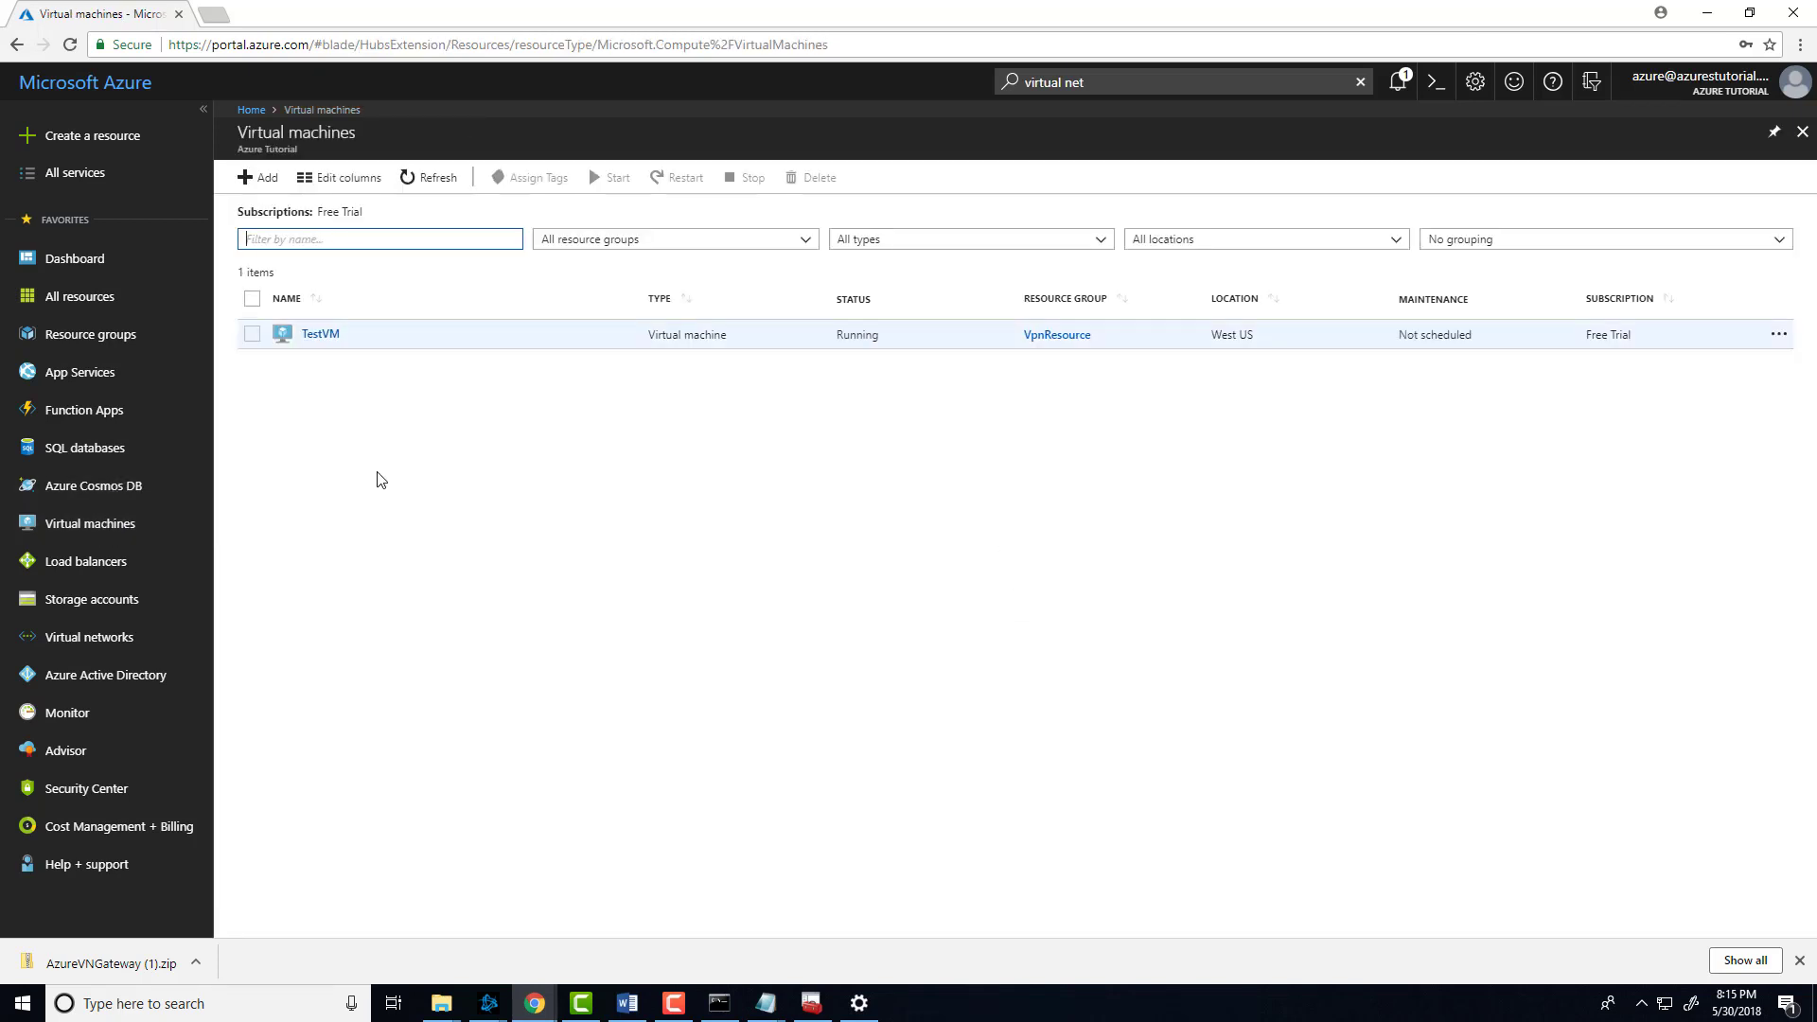
left_click(250, 336)
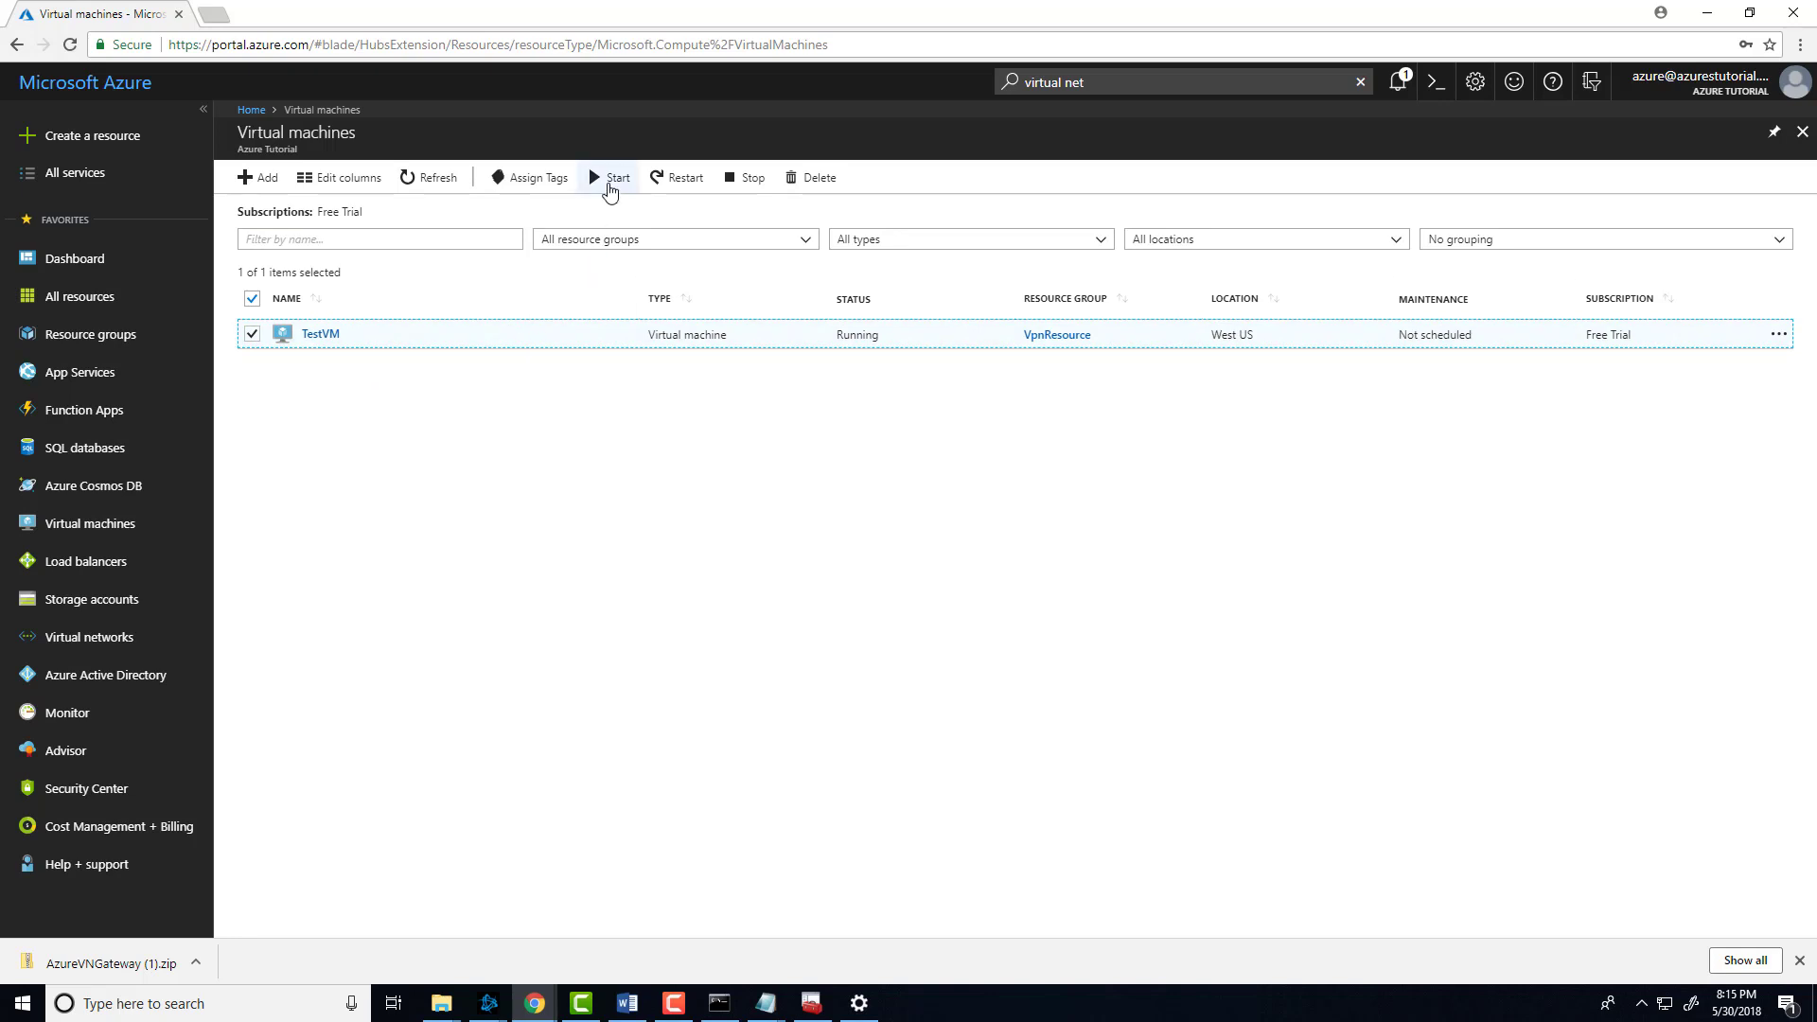
left_click(611, 184)
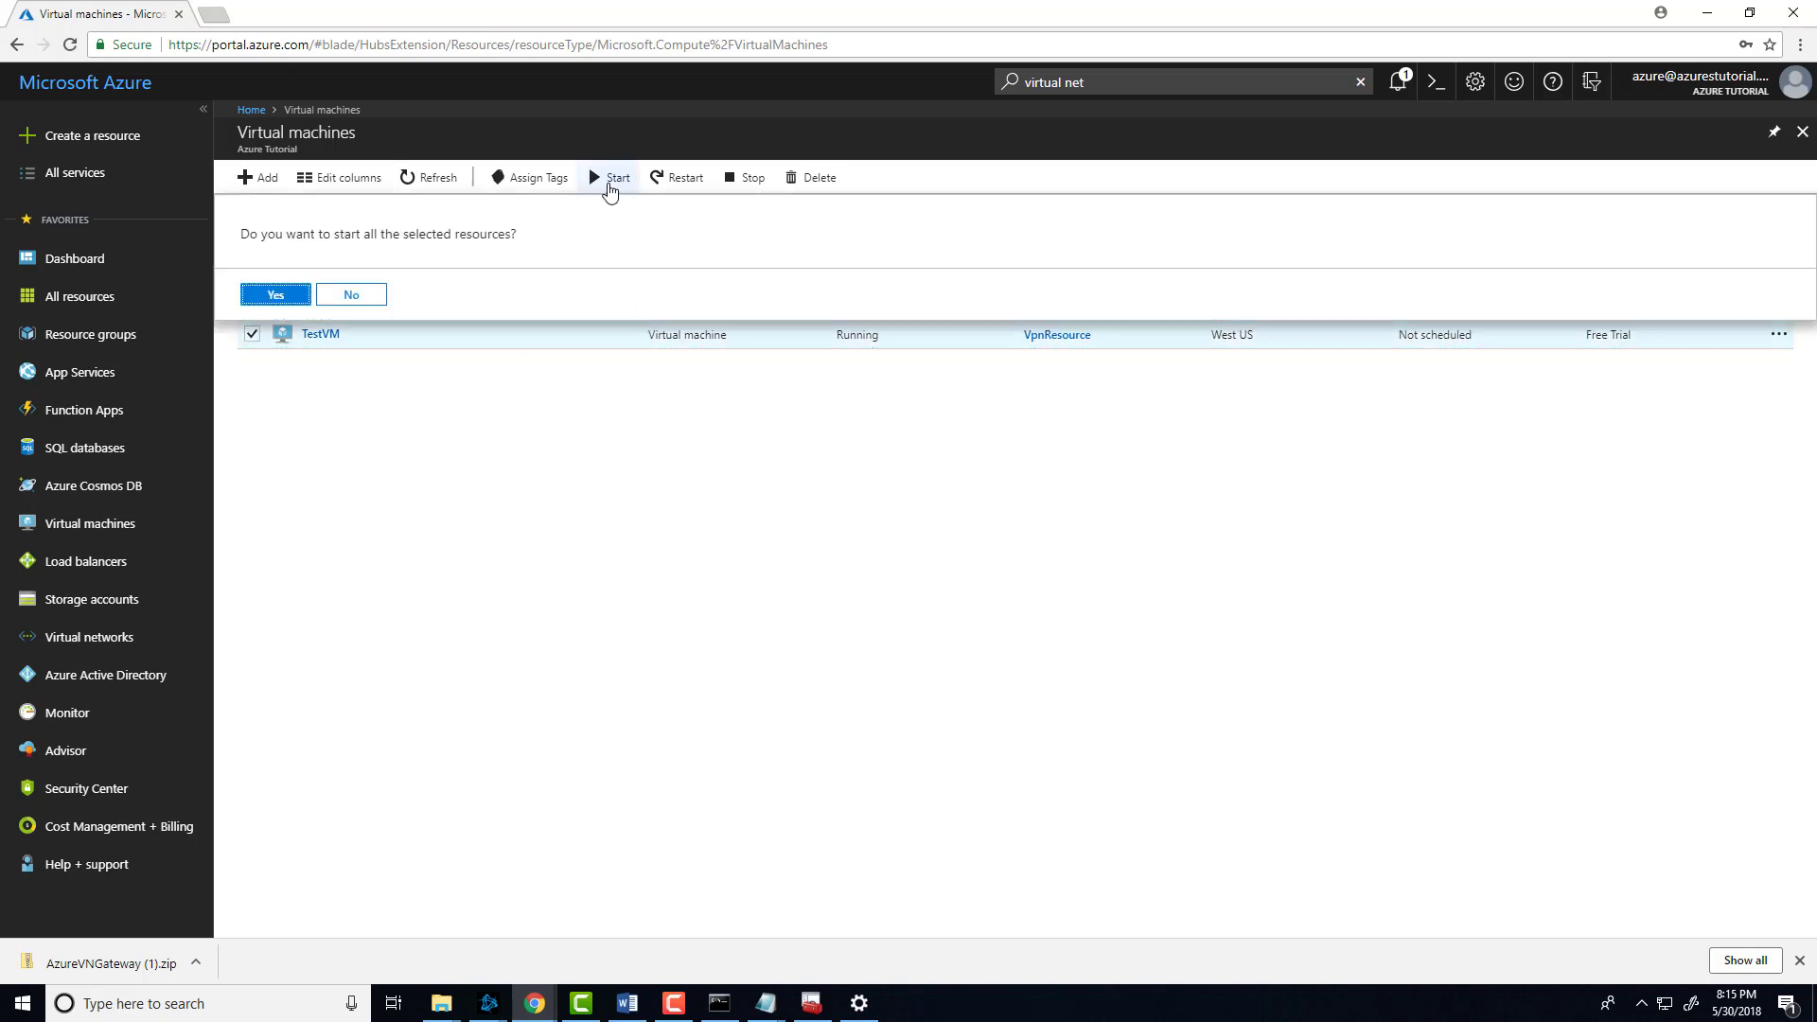
left_click(276, 294)
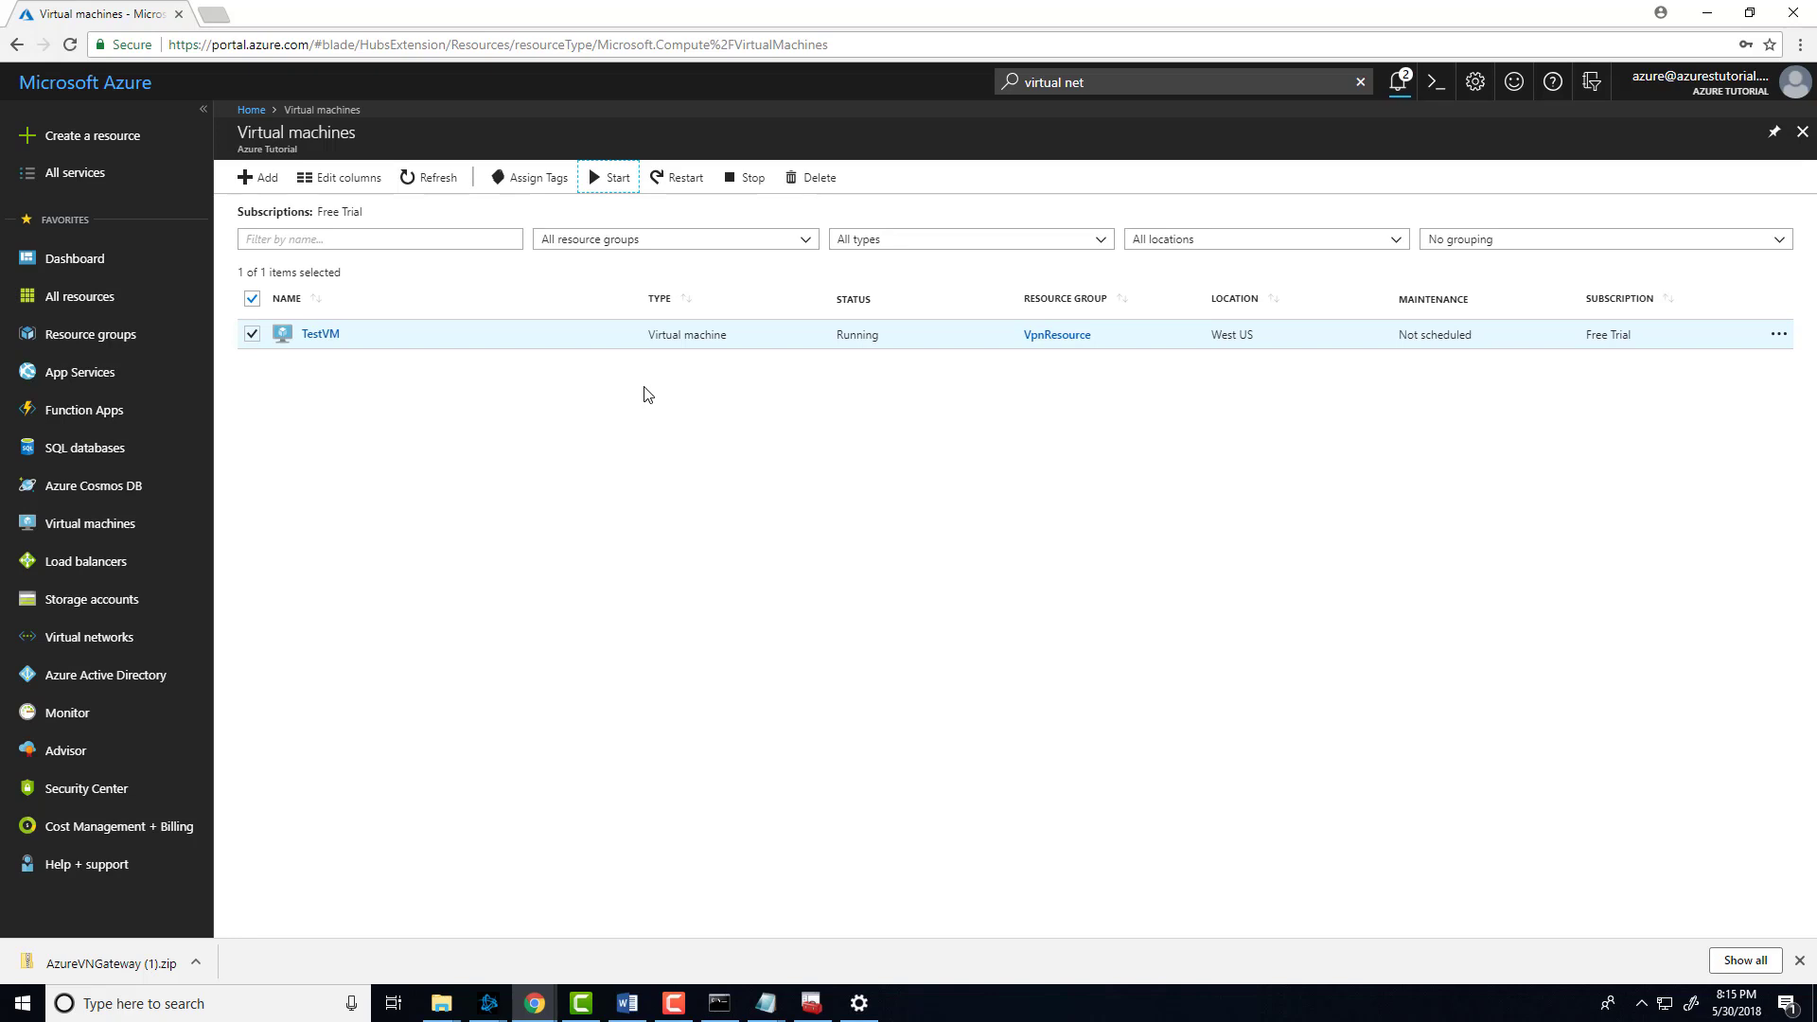
left_click(1397, 81)
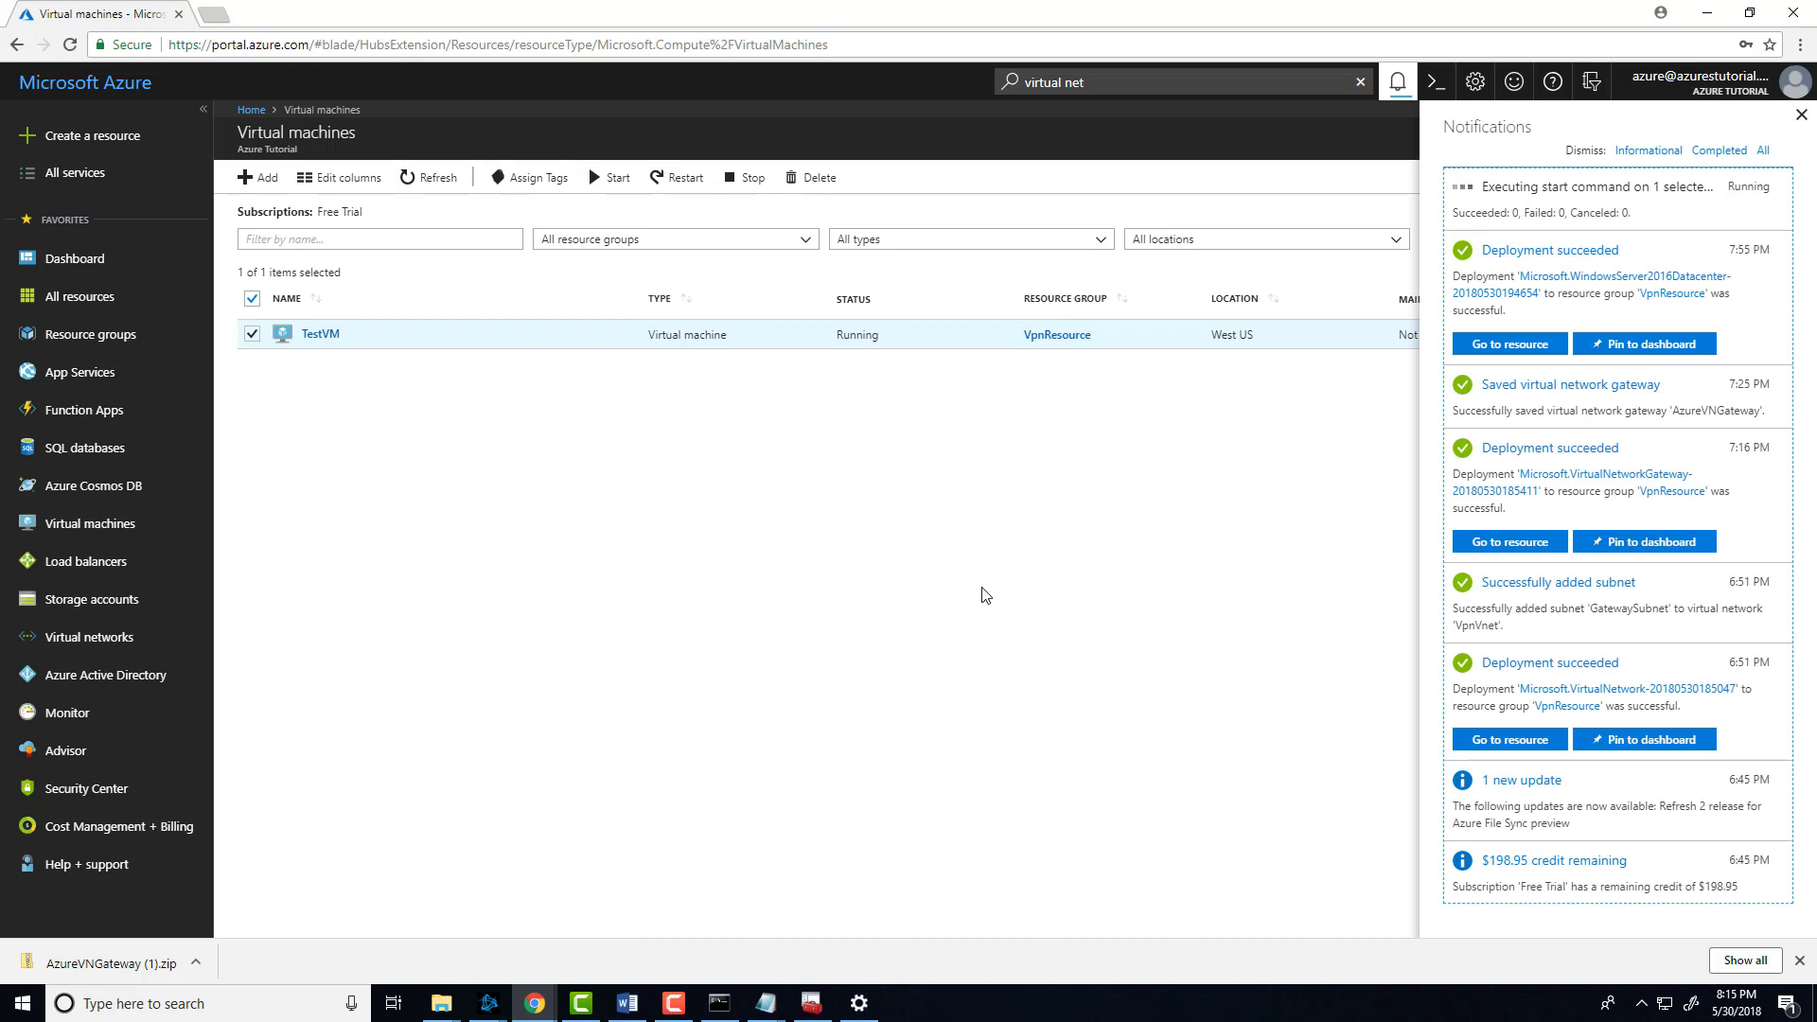
left_click(724, 999)
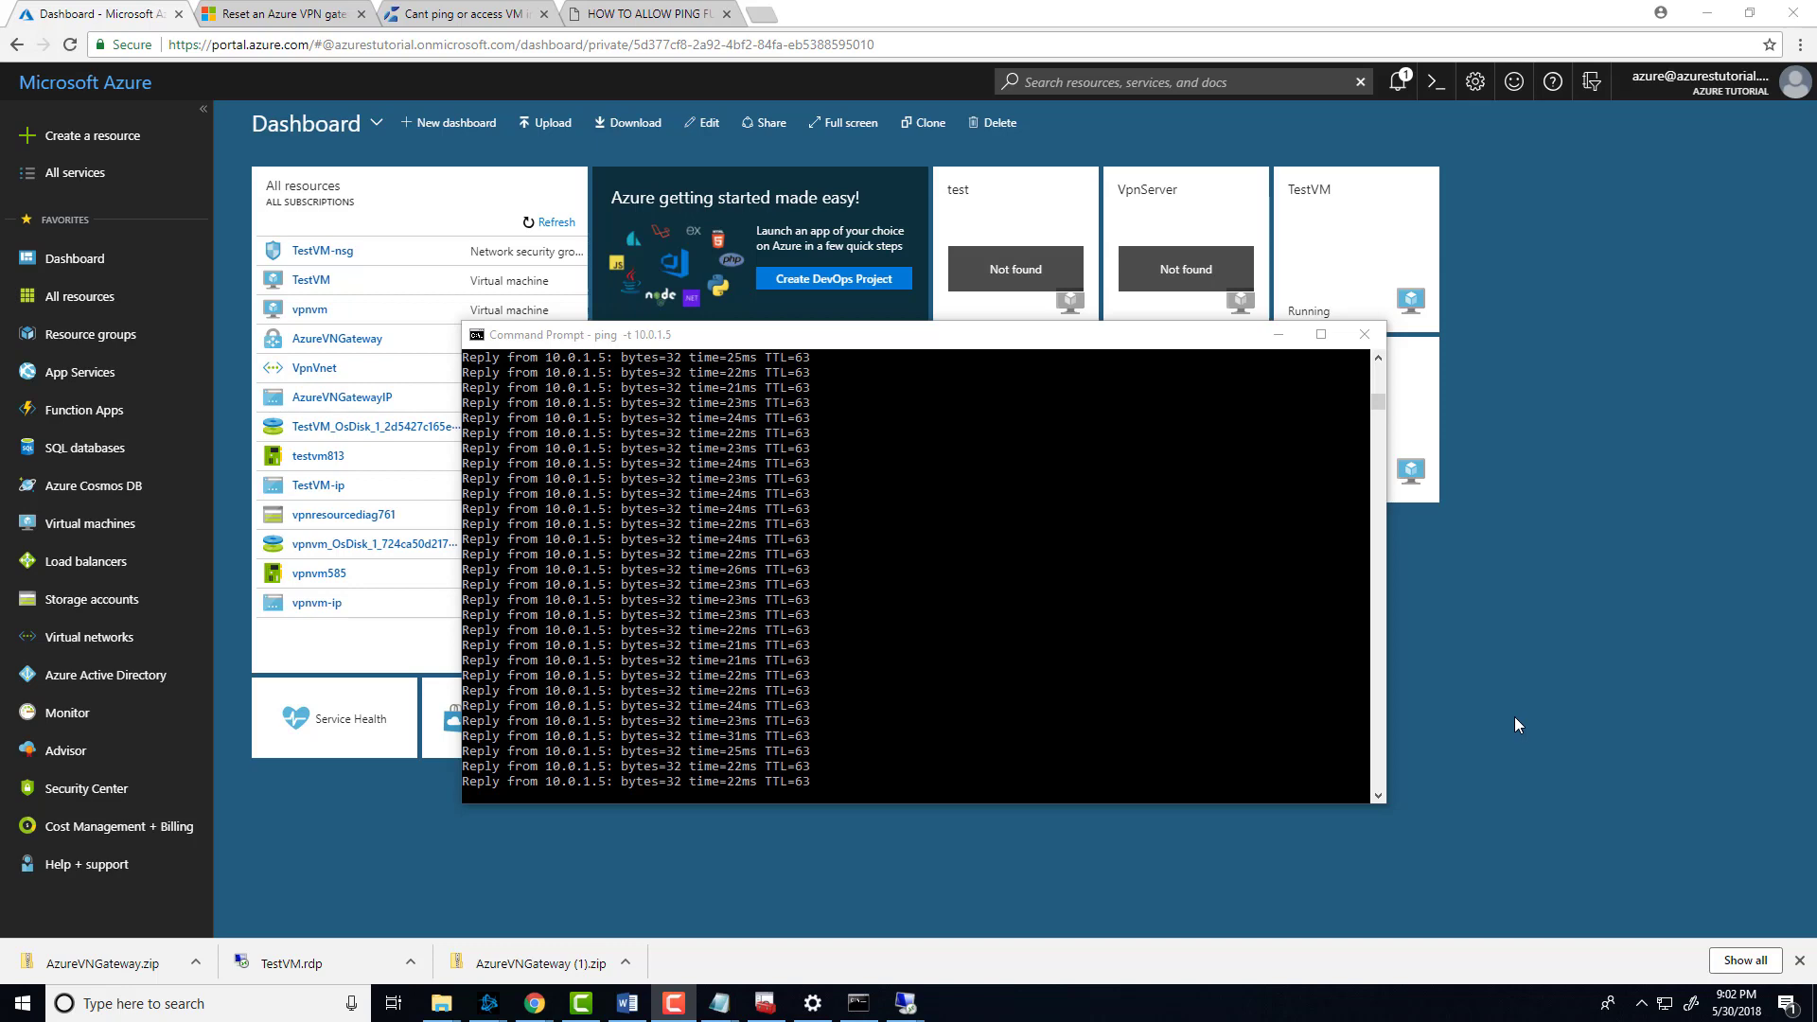
Step: Compare vpnvm's private IP address in its networking settings with the target of the running ping, and close Command Prompt
left_click_drag(704, 337, 978, 306)
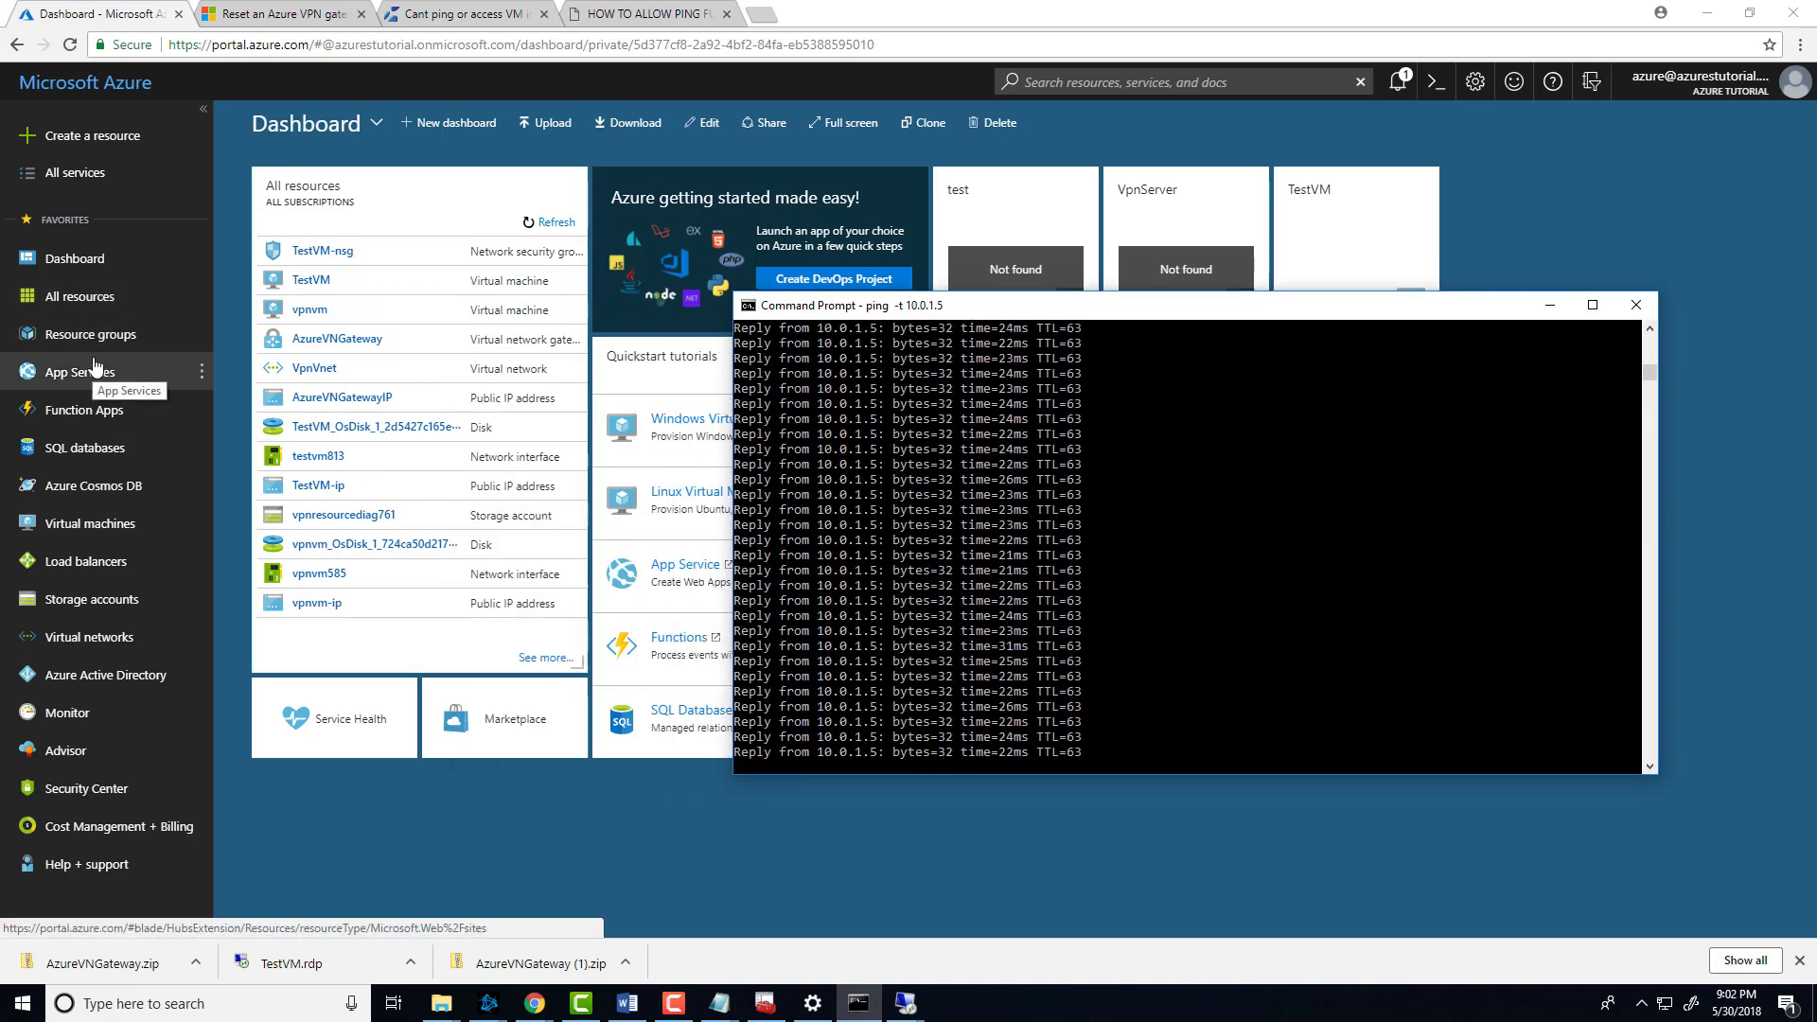
left_click(88, 527)
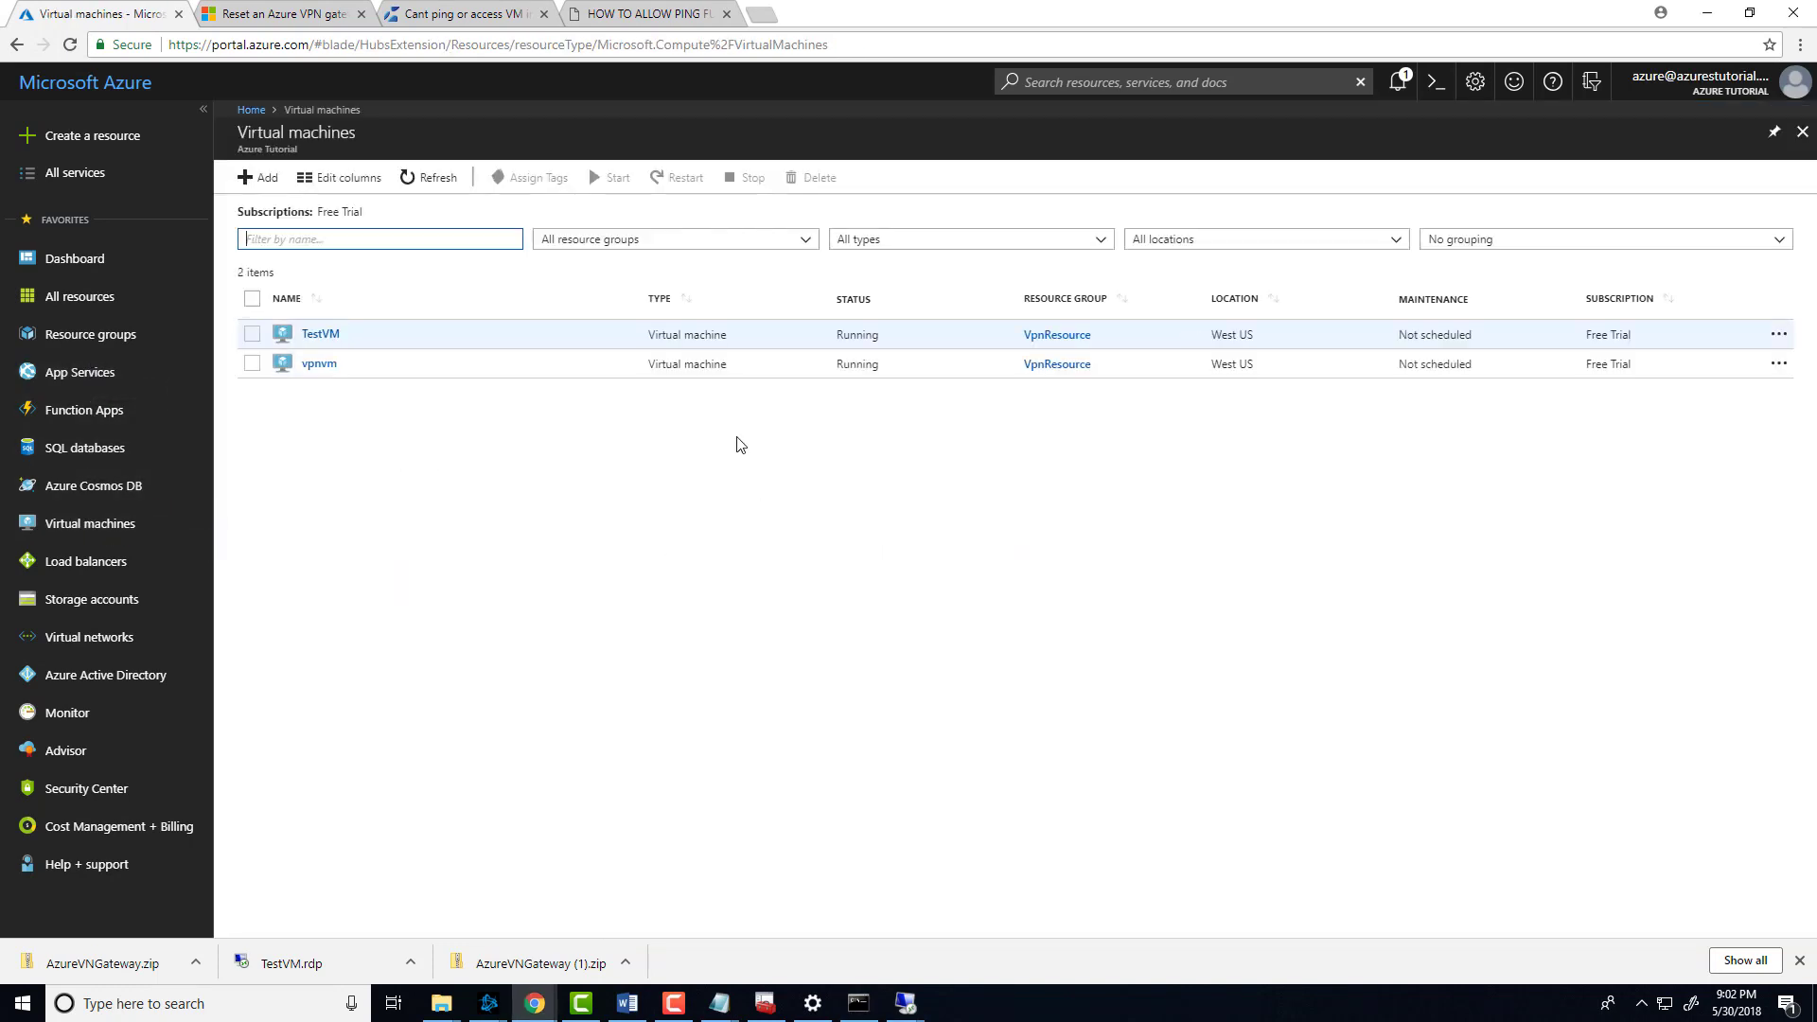
left_click(869, 1001)
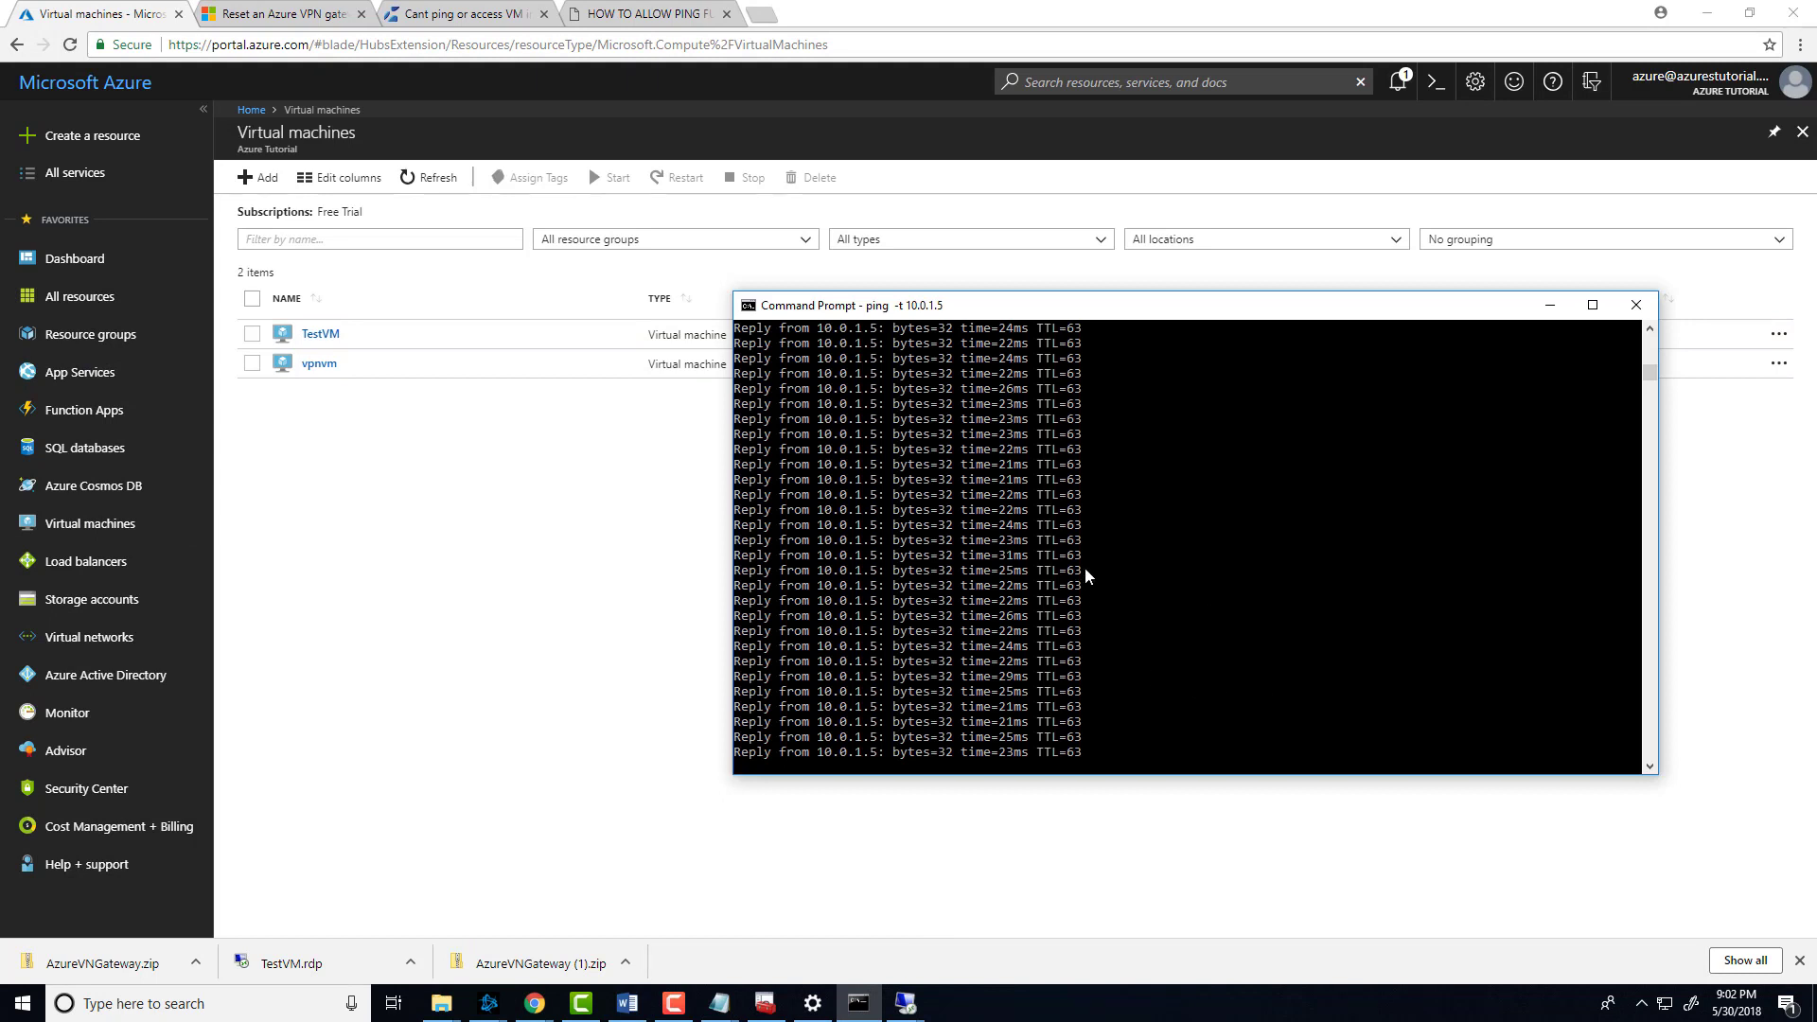
left_click_drag(995, 304, 982, 255)
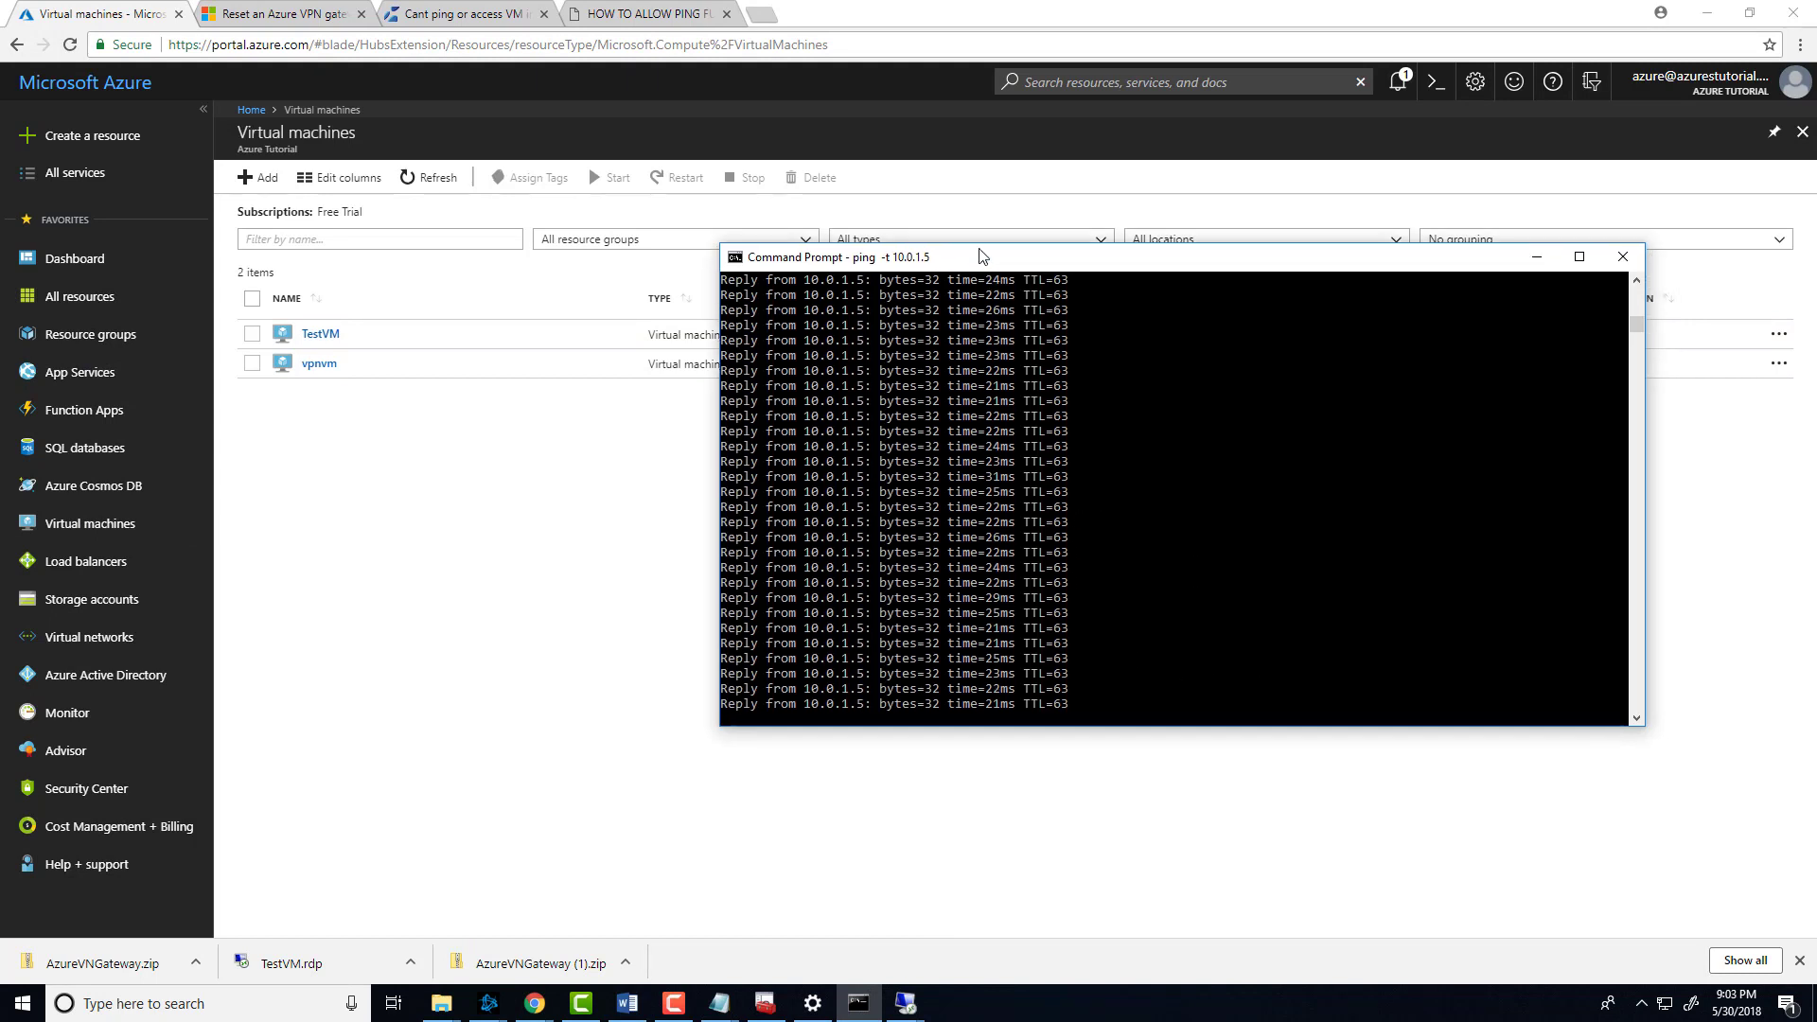
left_click(326, 371)
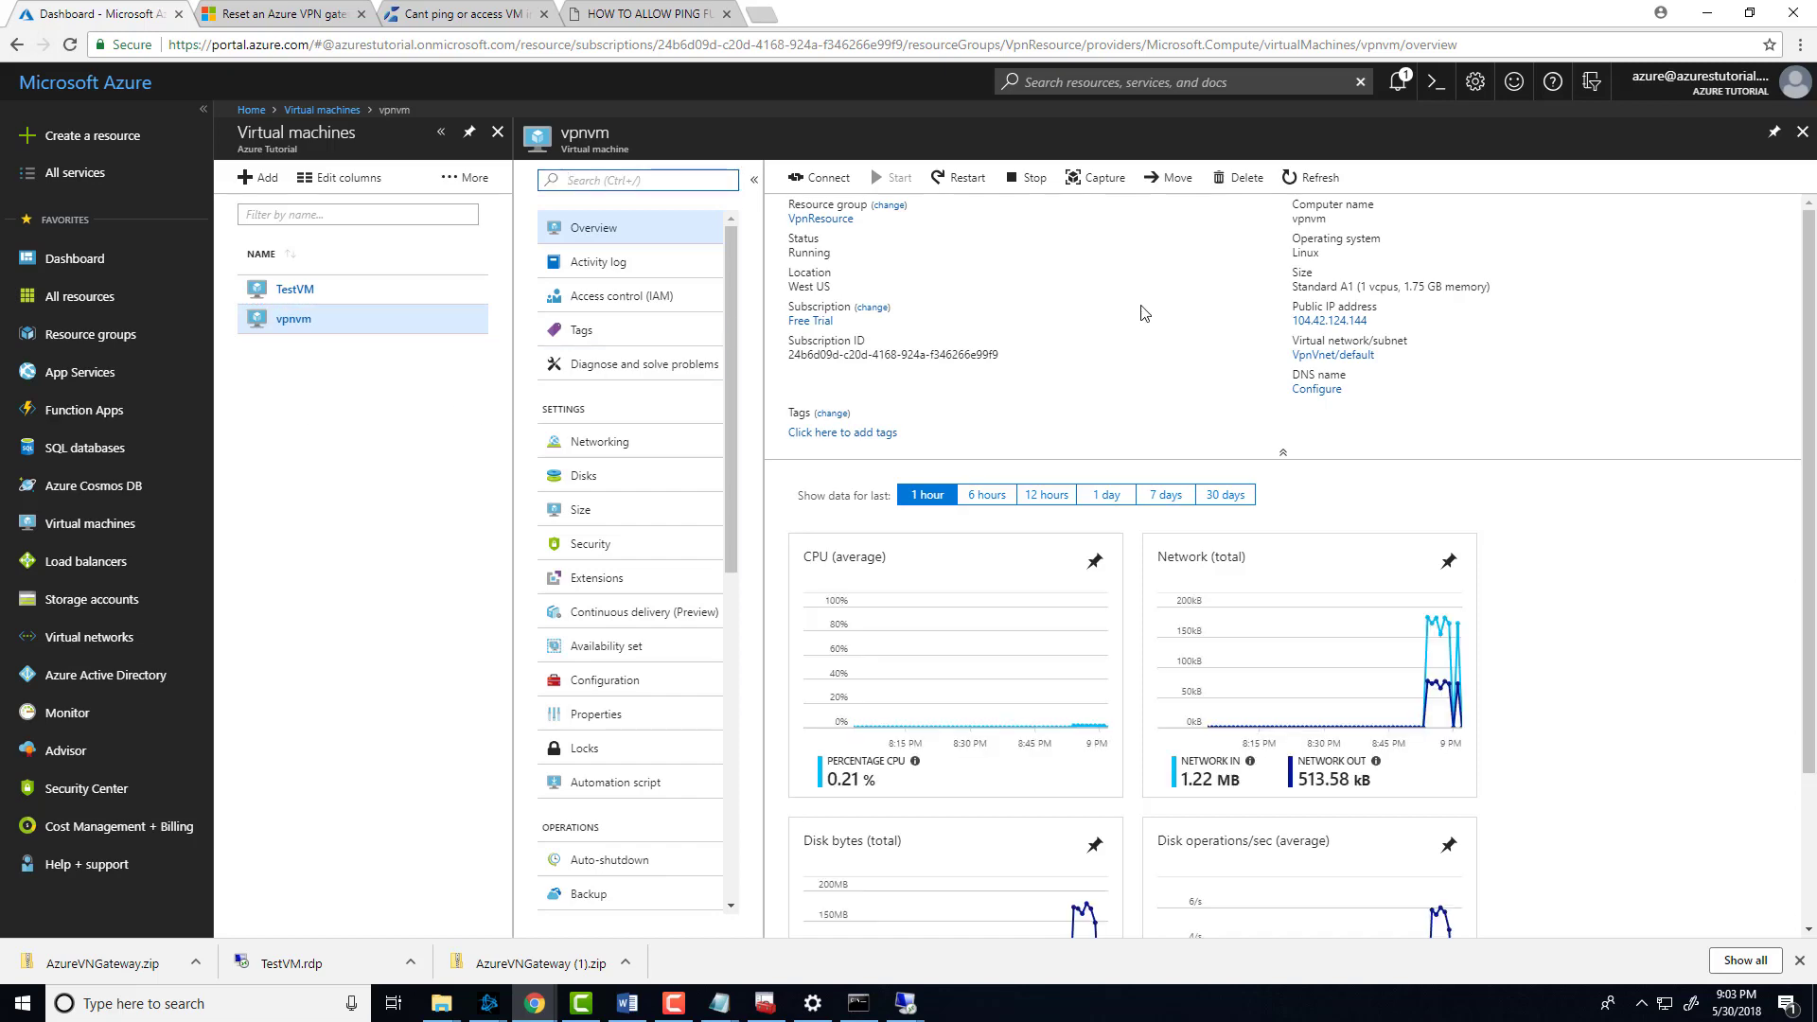
left_click(583, 448)
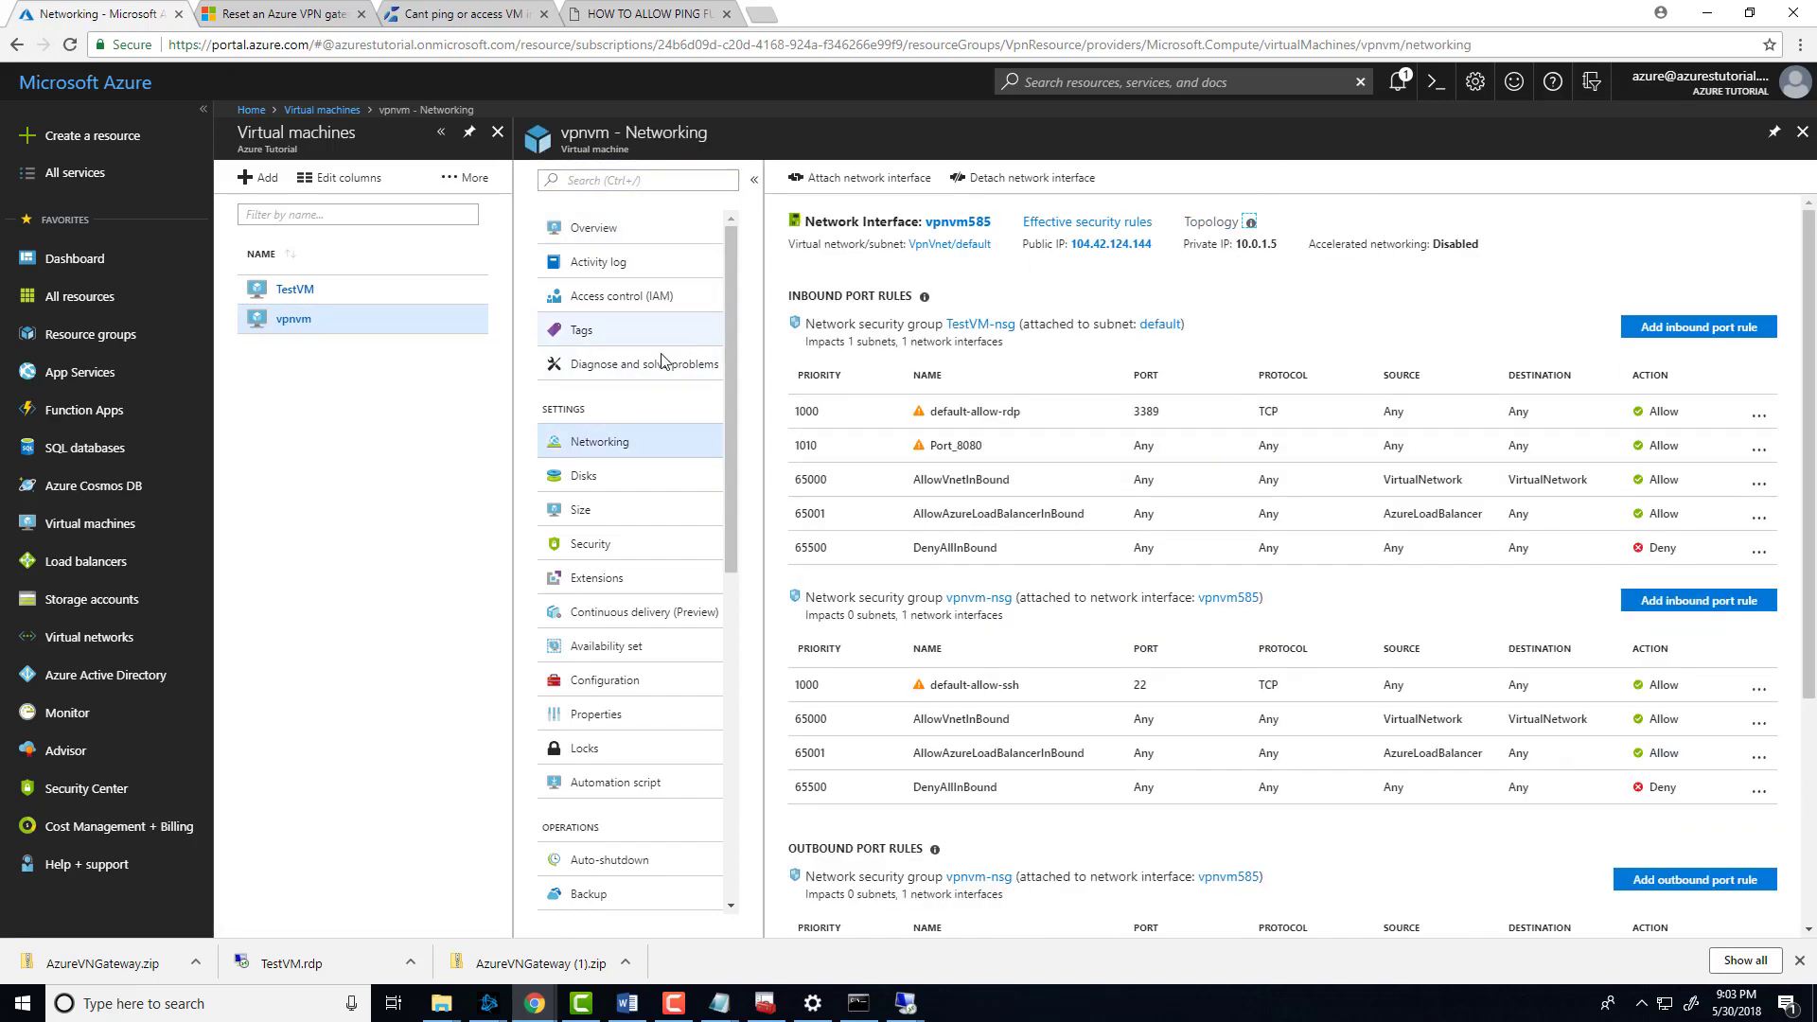
left_click(858, 1002)
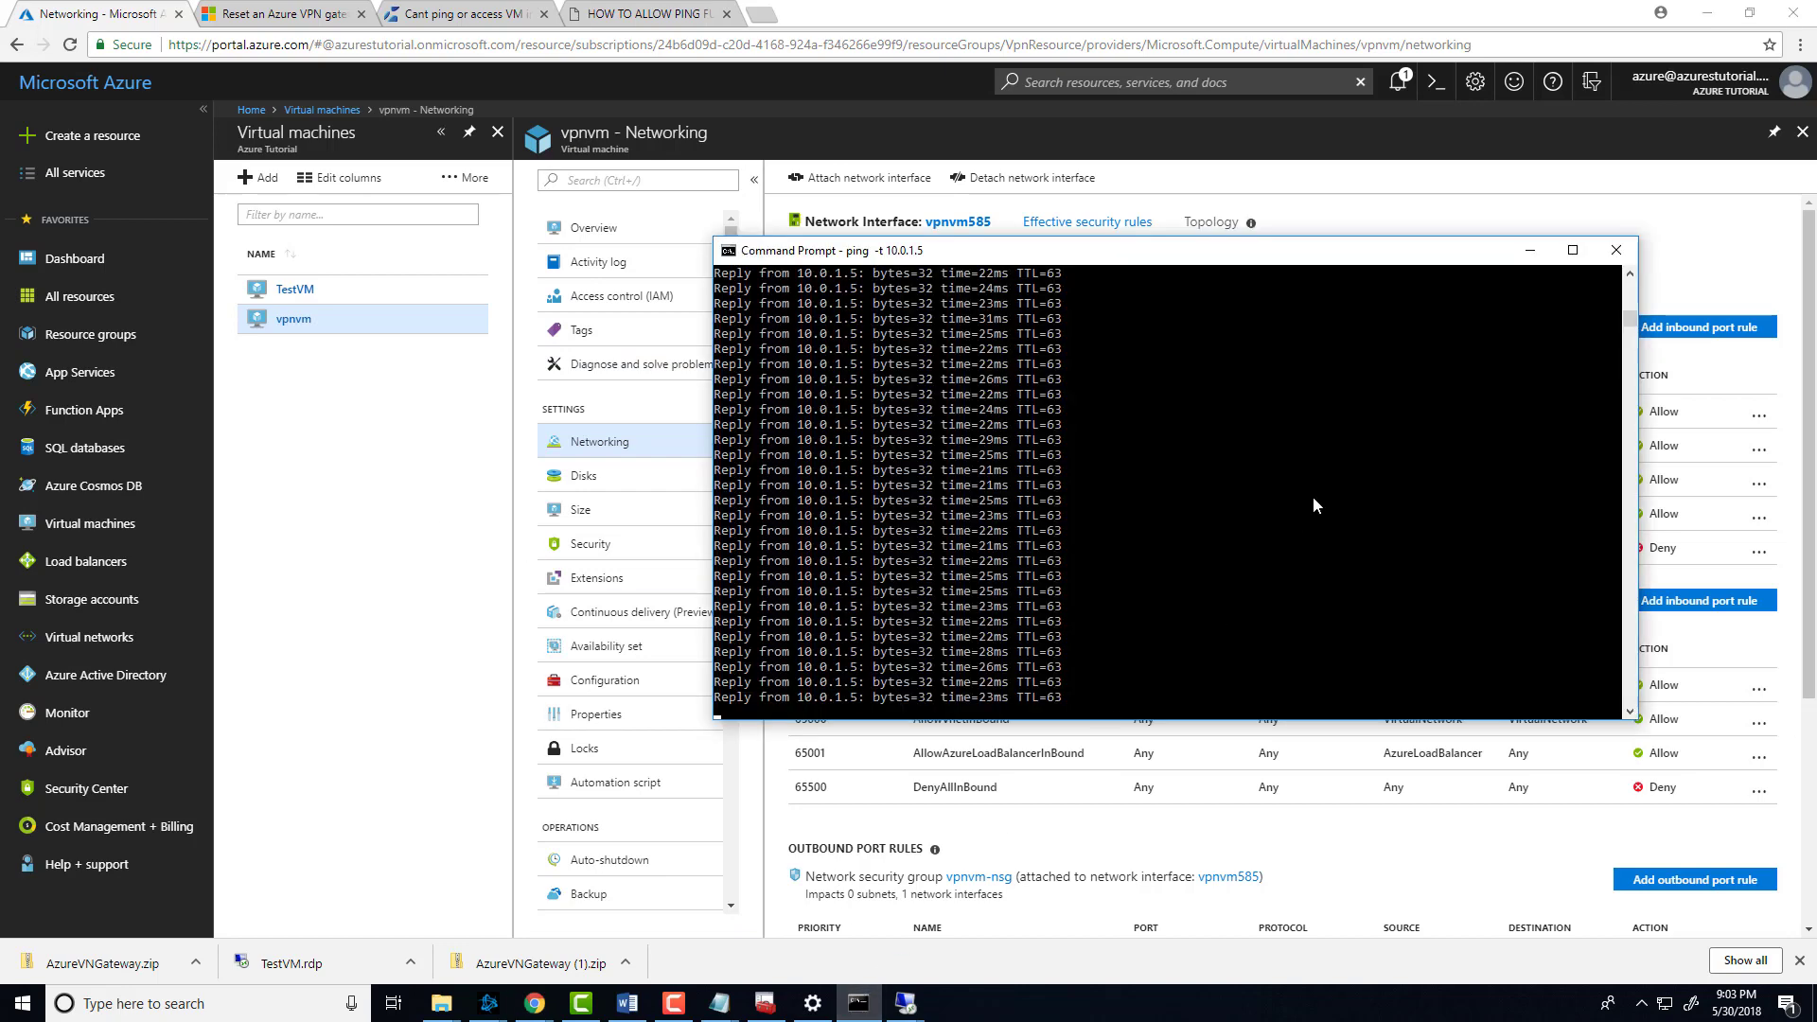
left_click(1615, 250)
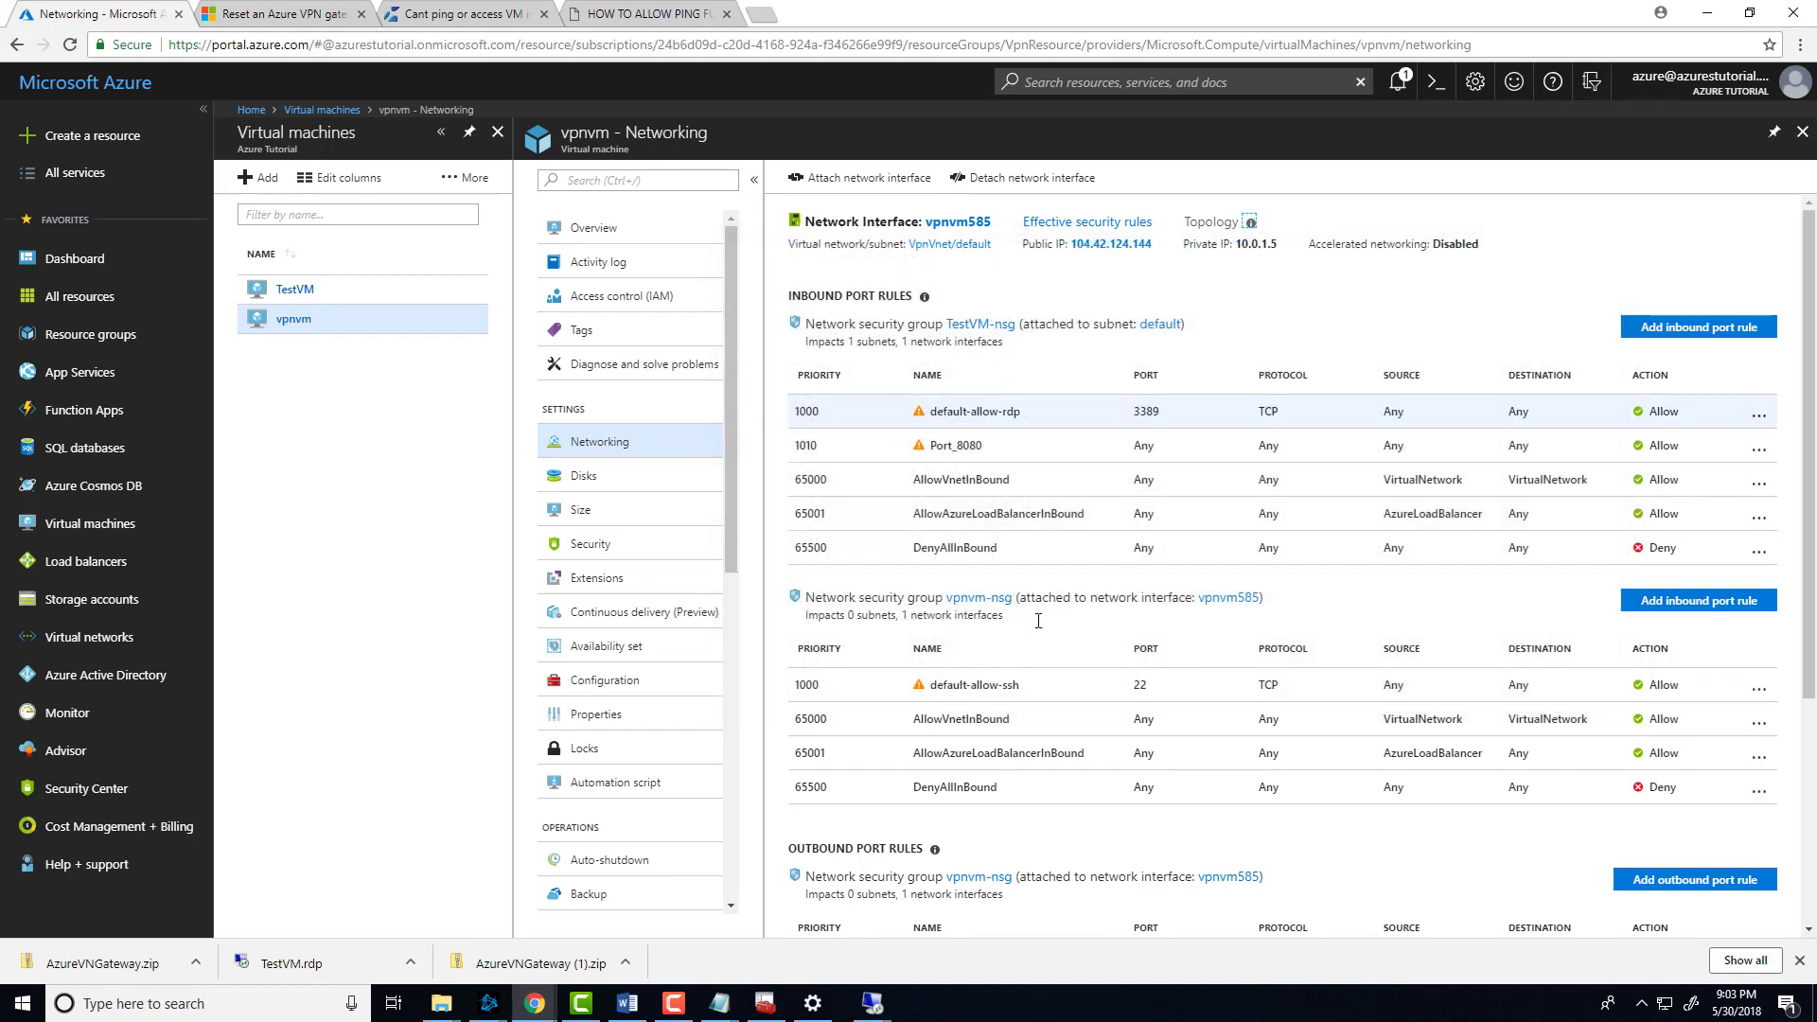
Step: Bring up the Remote Desktop Connection for 10.0.1.4:3389 and check its address against TestVM's private IP in the portal's networking settings
mouse_move(858, 1002)
left_click(925, 952)
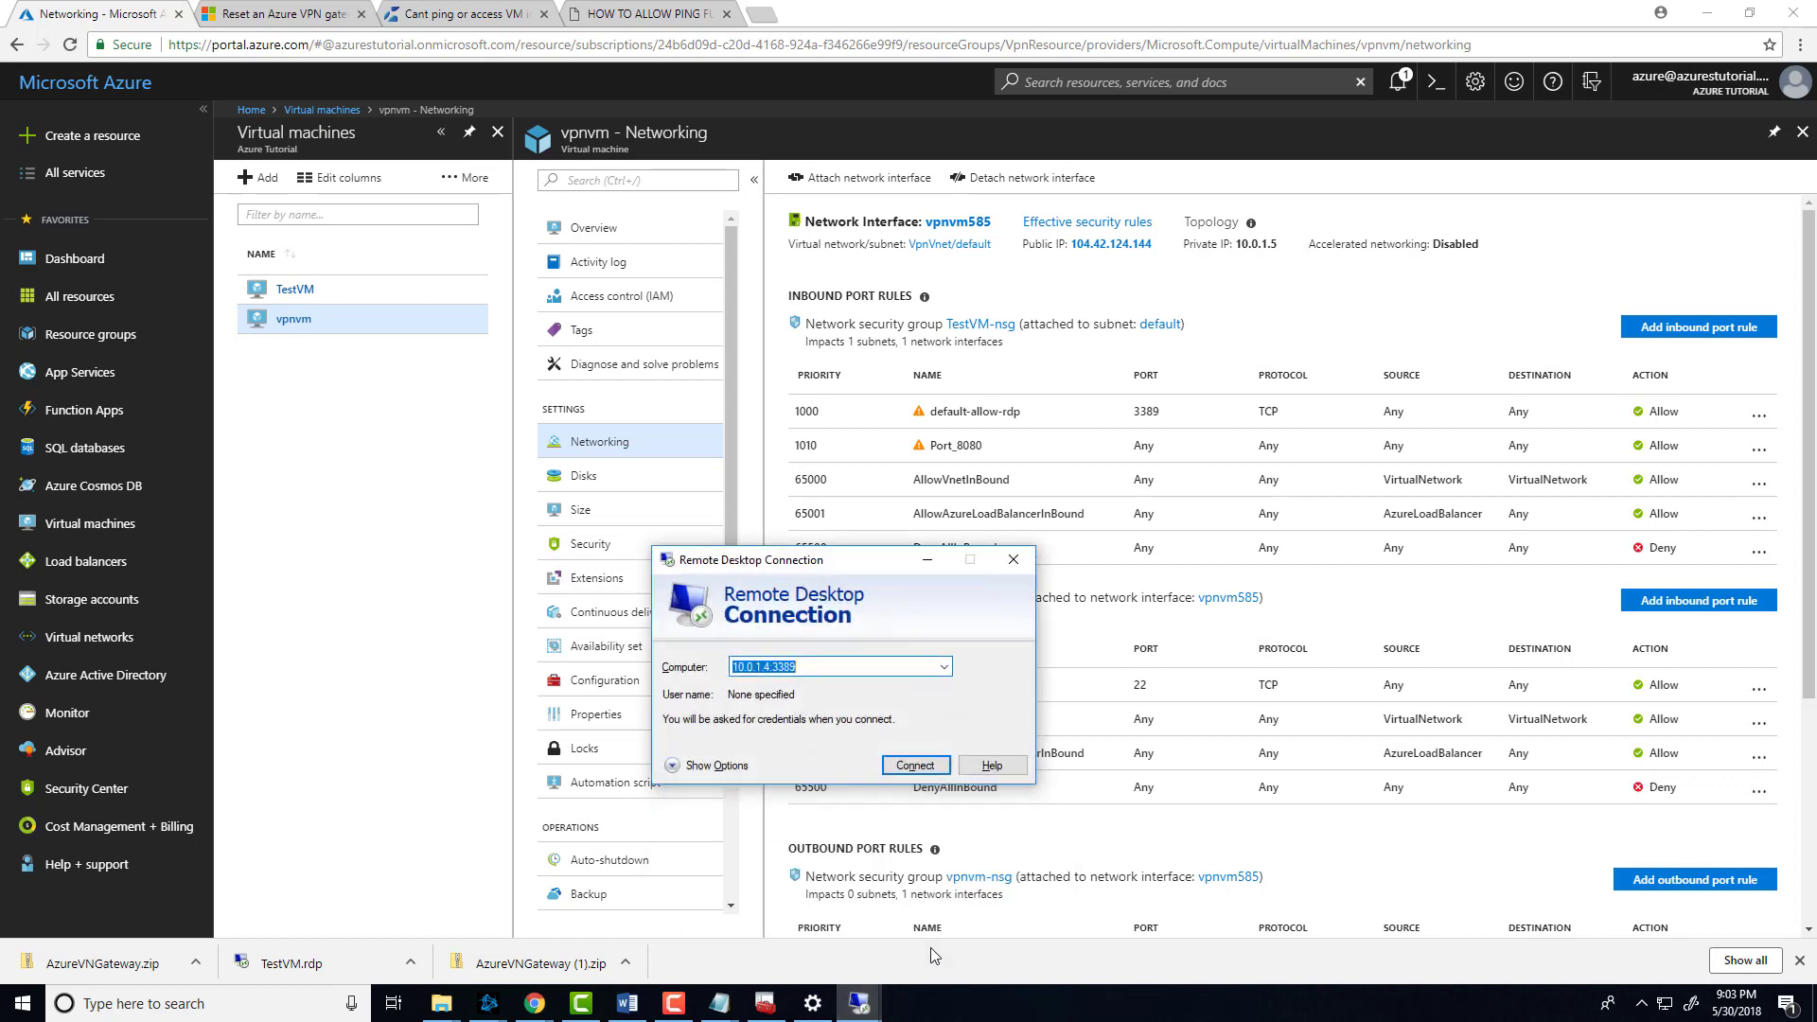
left_click_drag(828, 555, 866, 351)
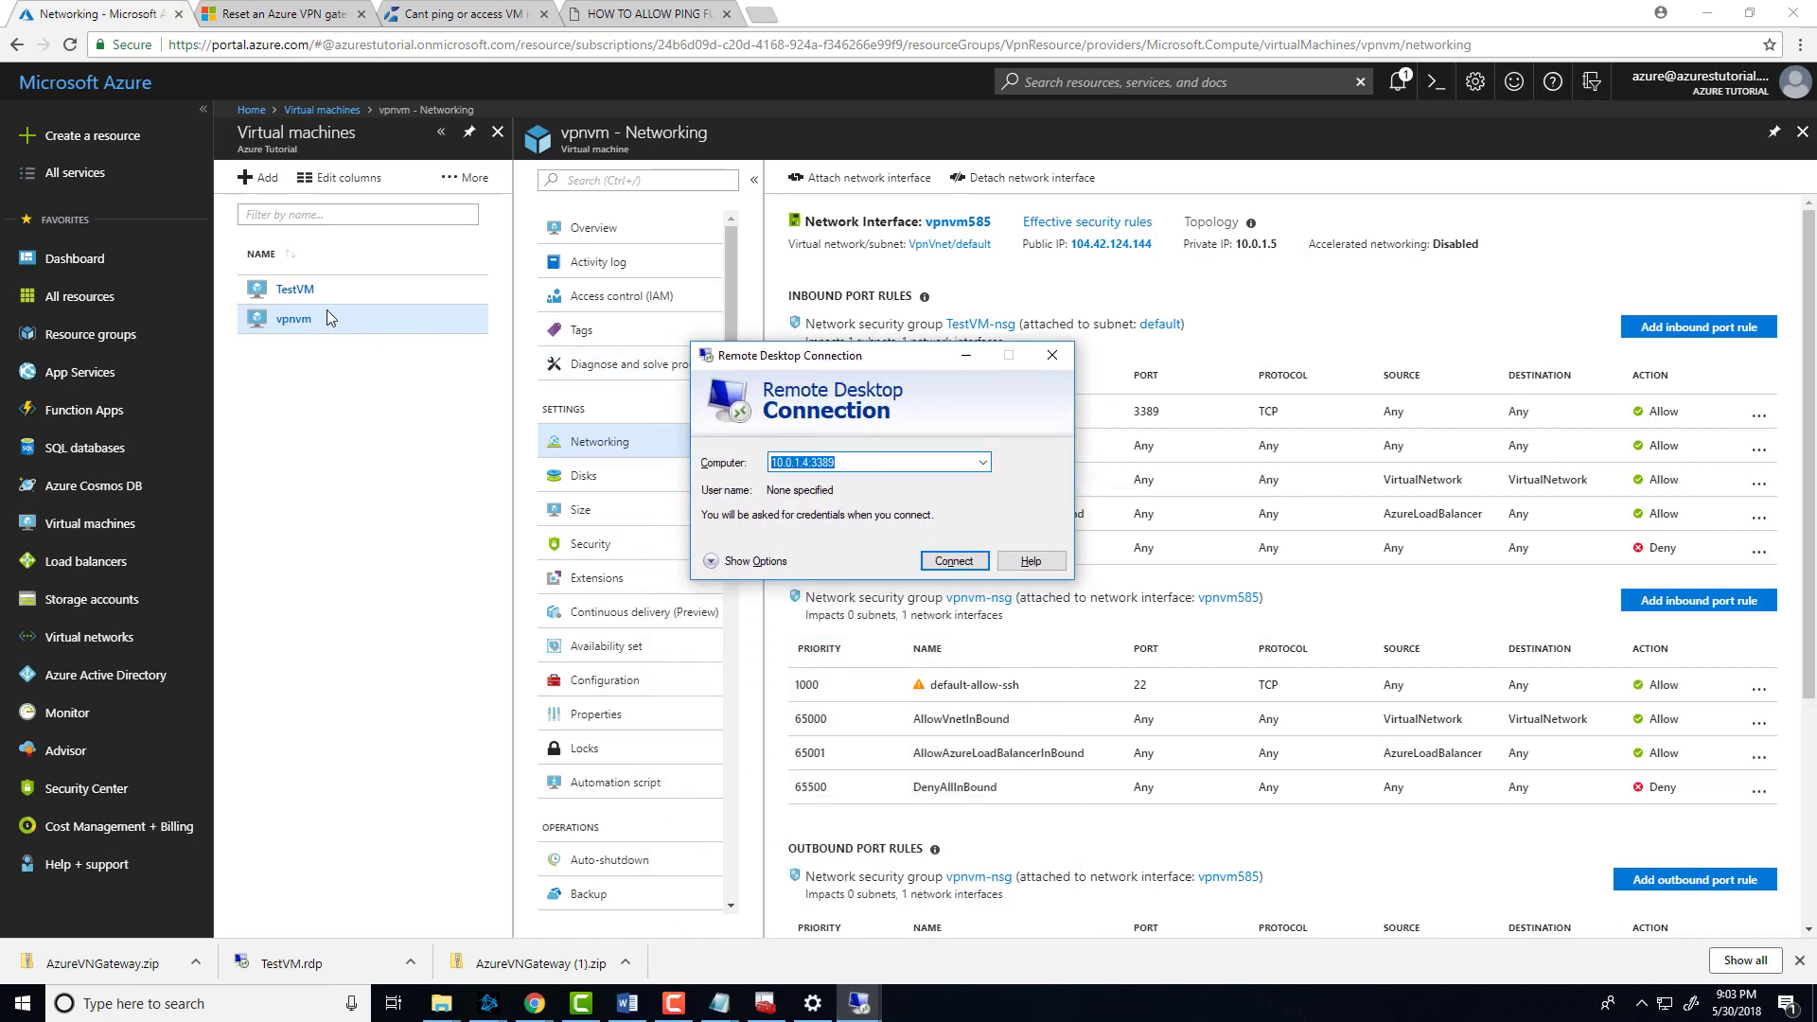
left_click(294, 289)
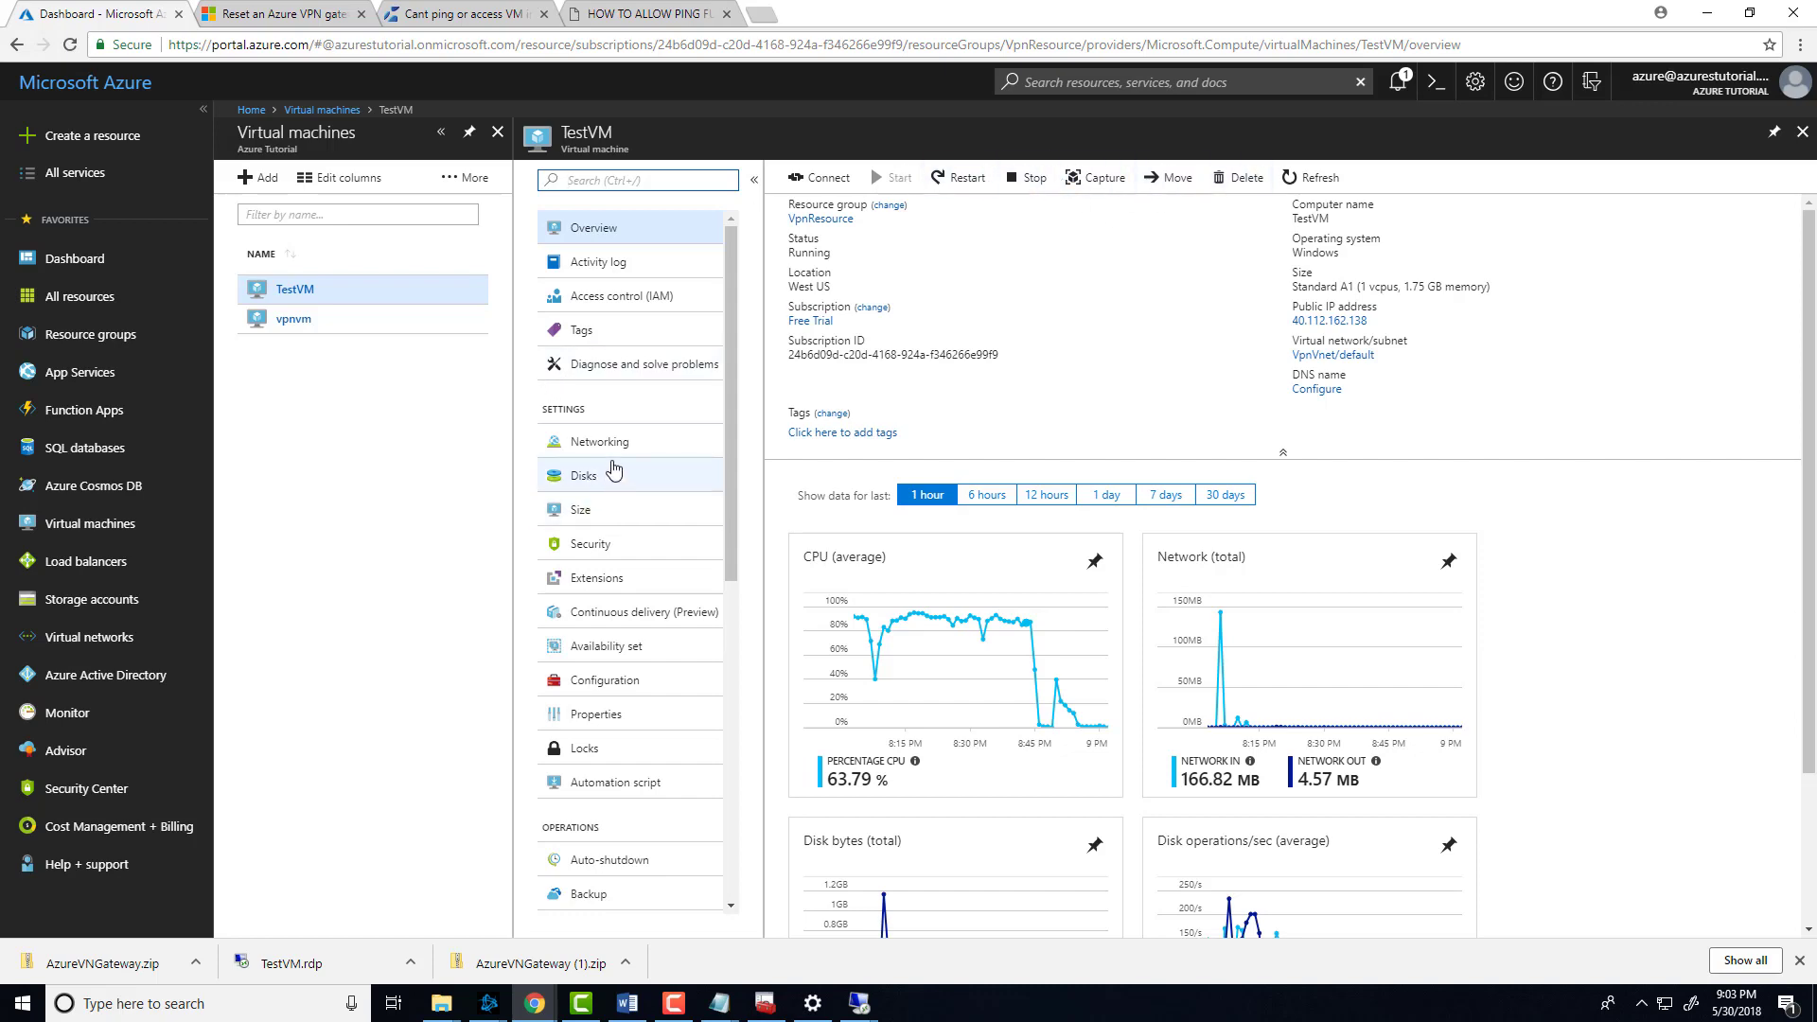
left_click(615, 442)
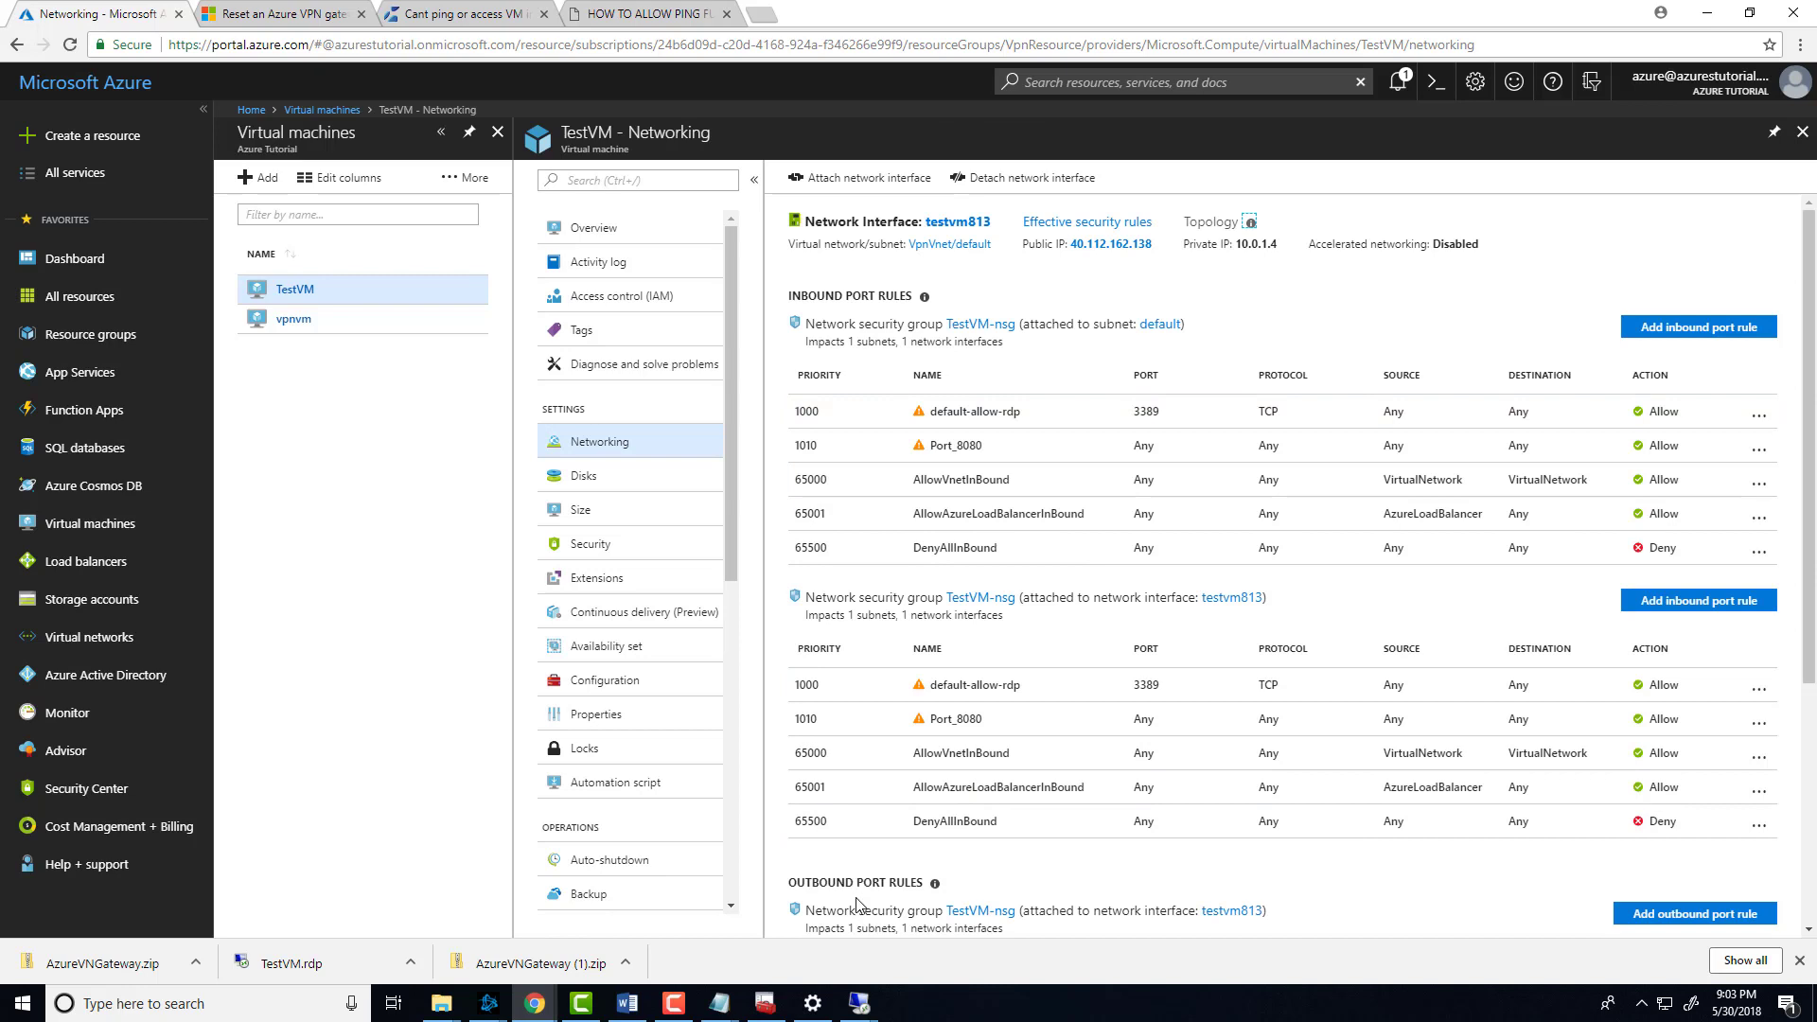
Step: Connect to 10.0.1.4:3389 through Remote Desktop as testadmin, enter the account password until it is accepted, and accept the untrusted certificate
mouse_move(859, 1003)
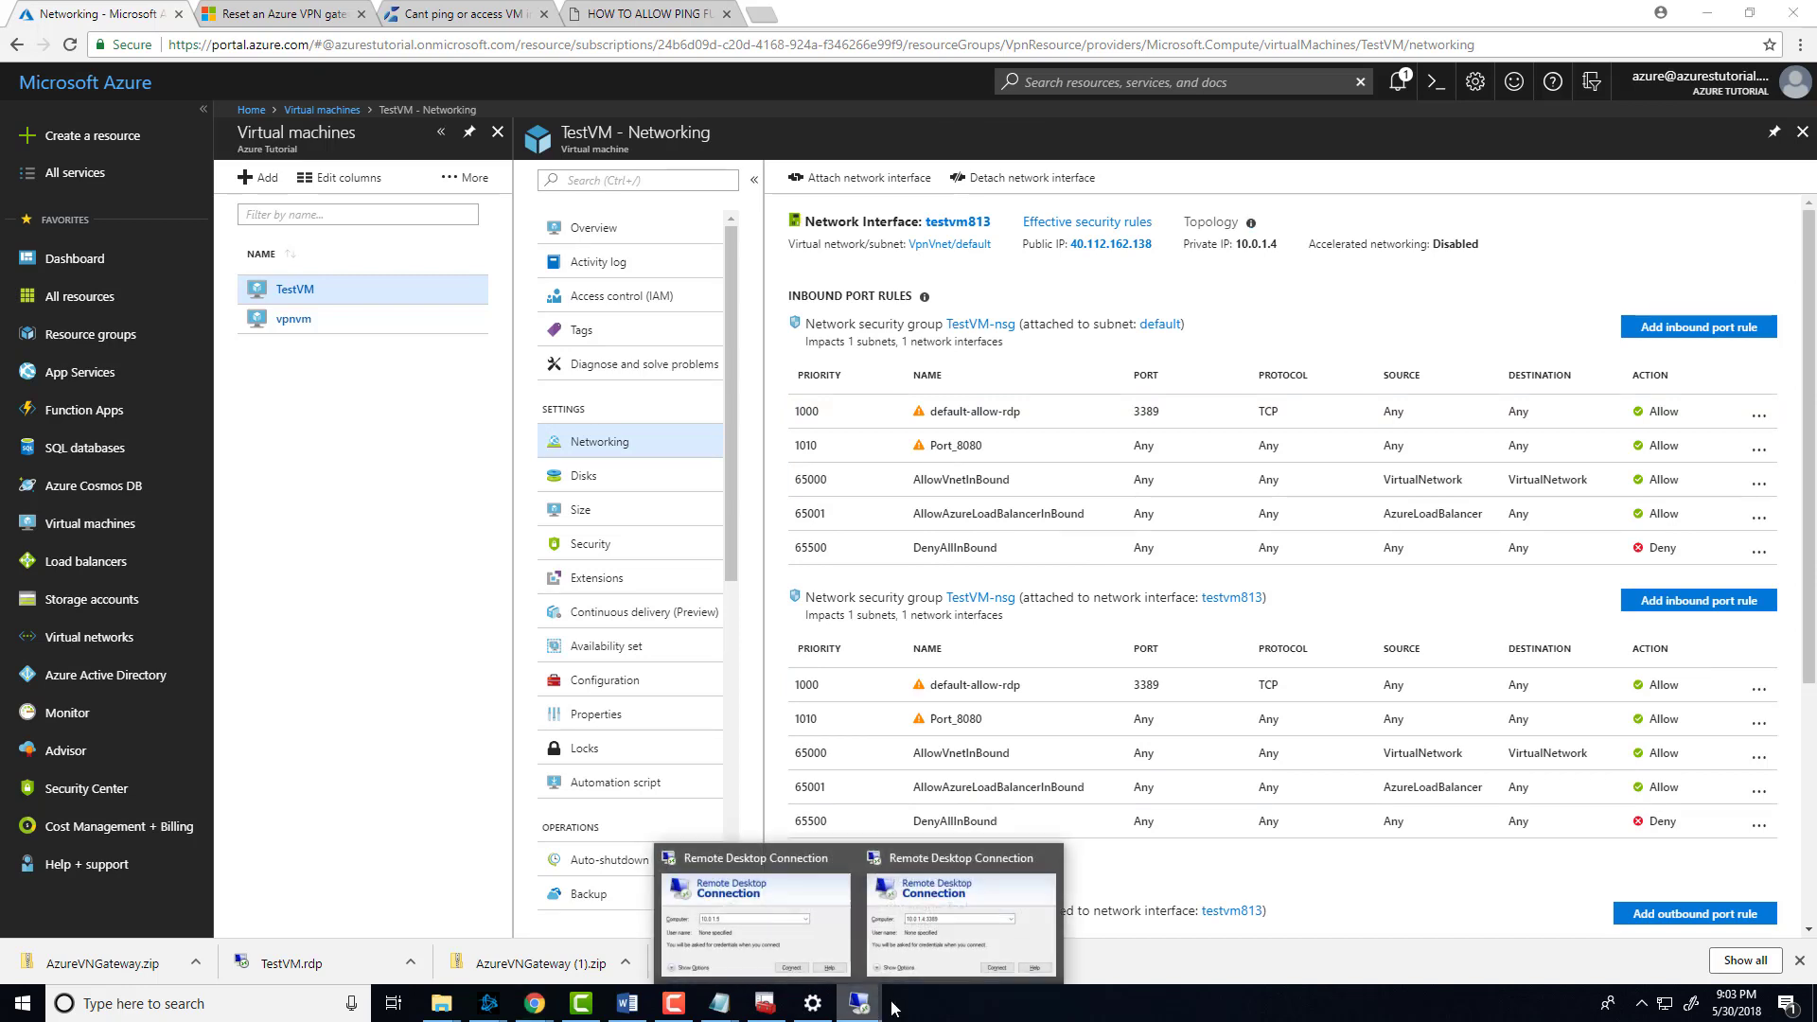
left_click(863, 842)
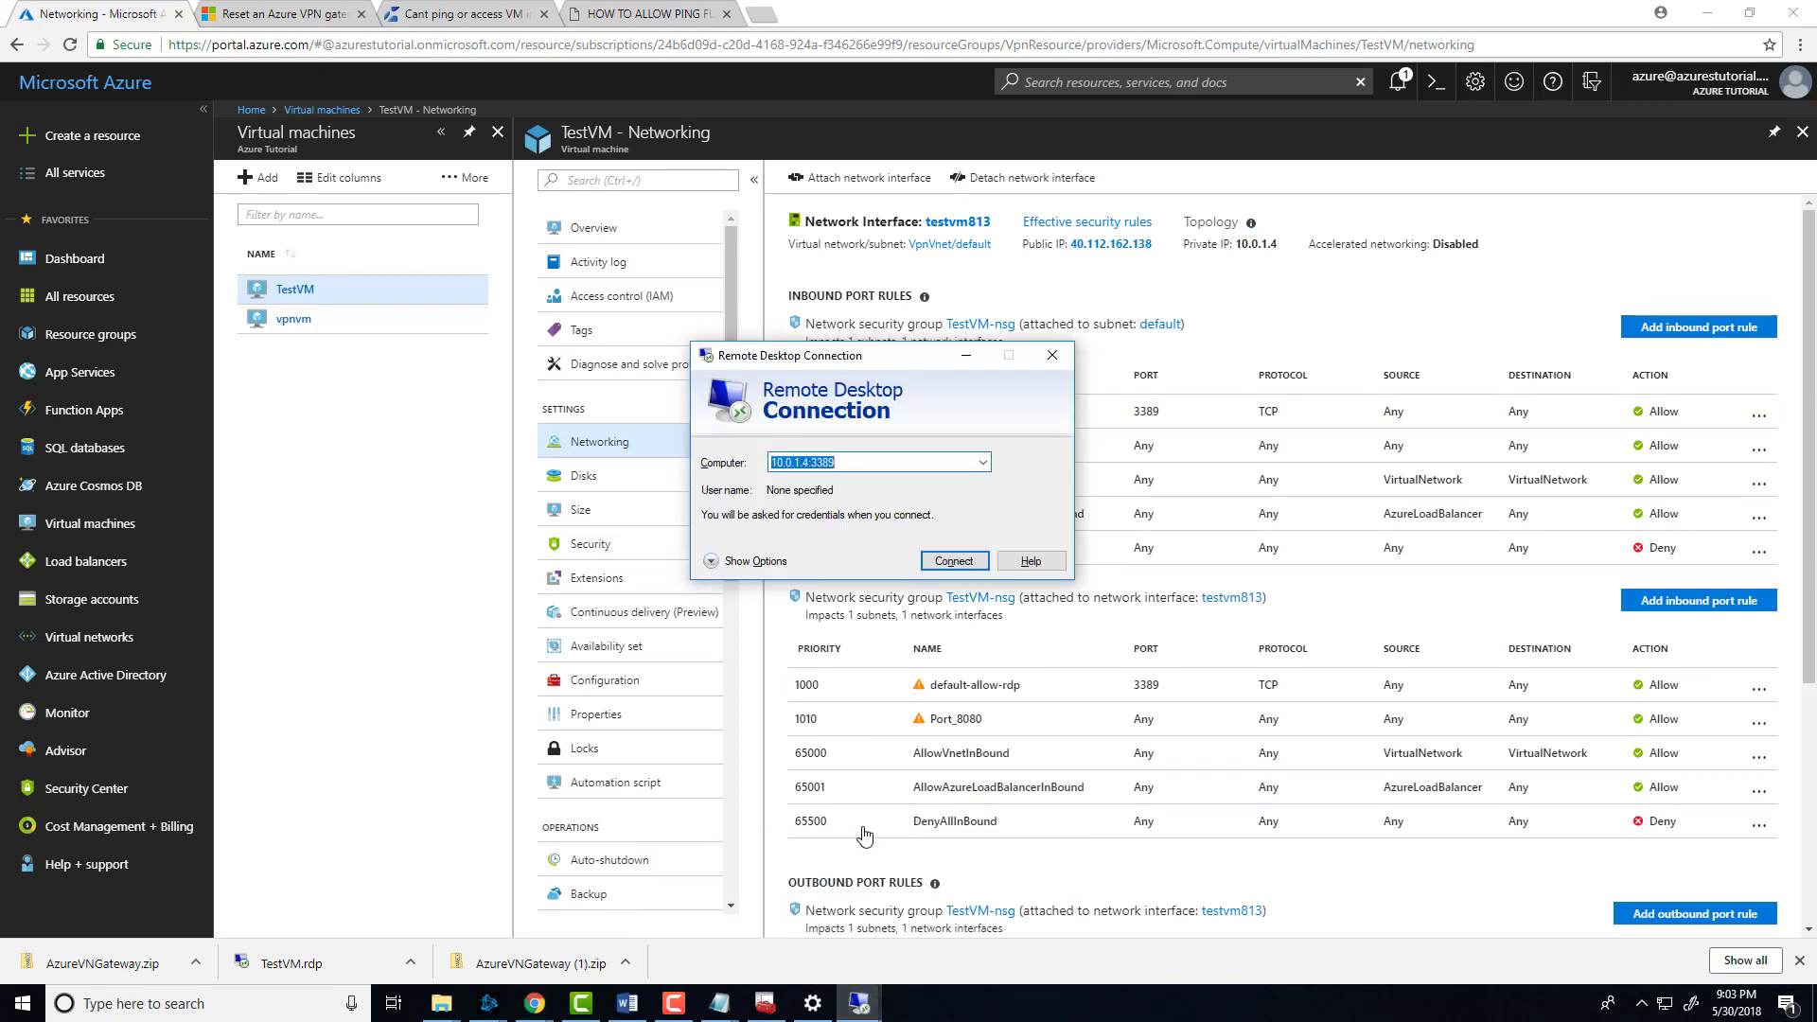
left_click(952, 561)
type("testadmin")
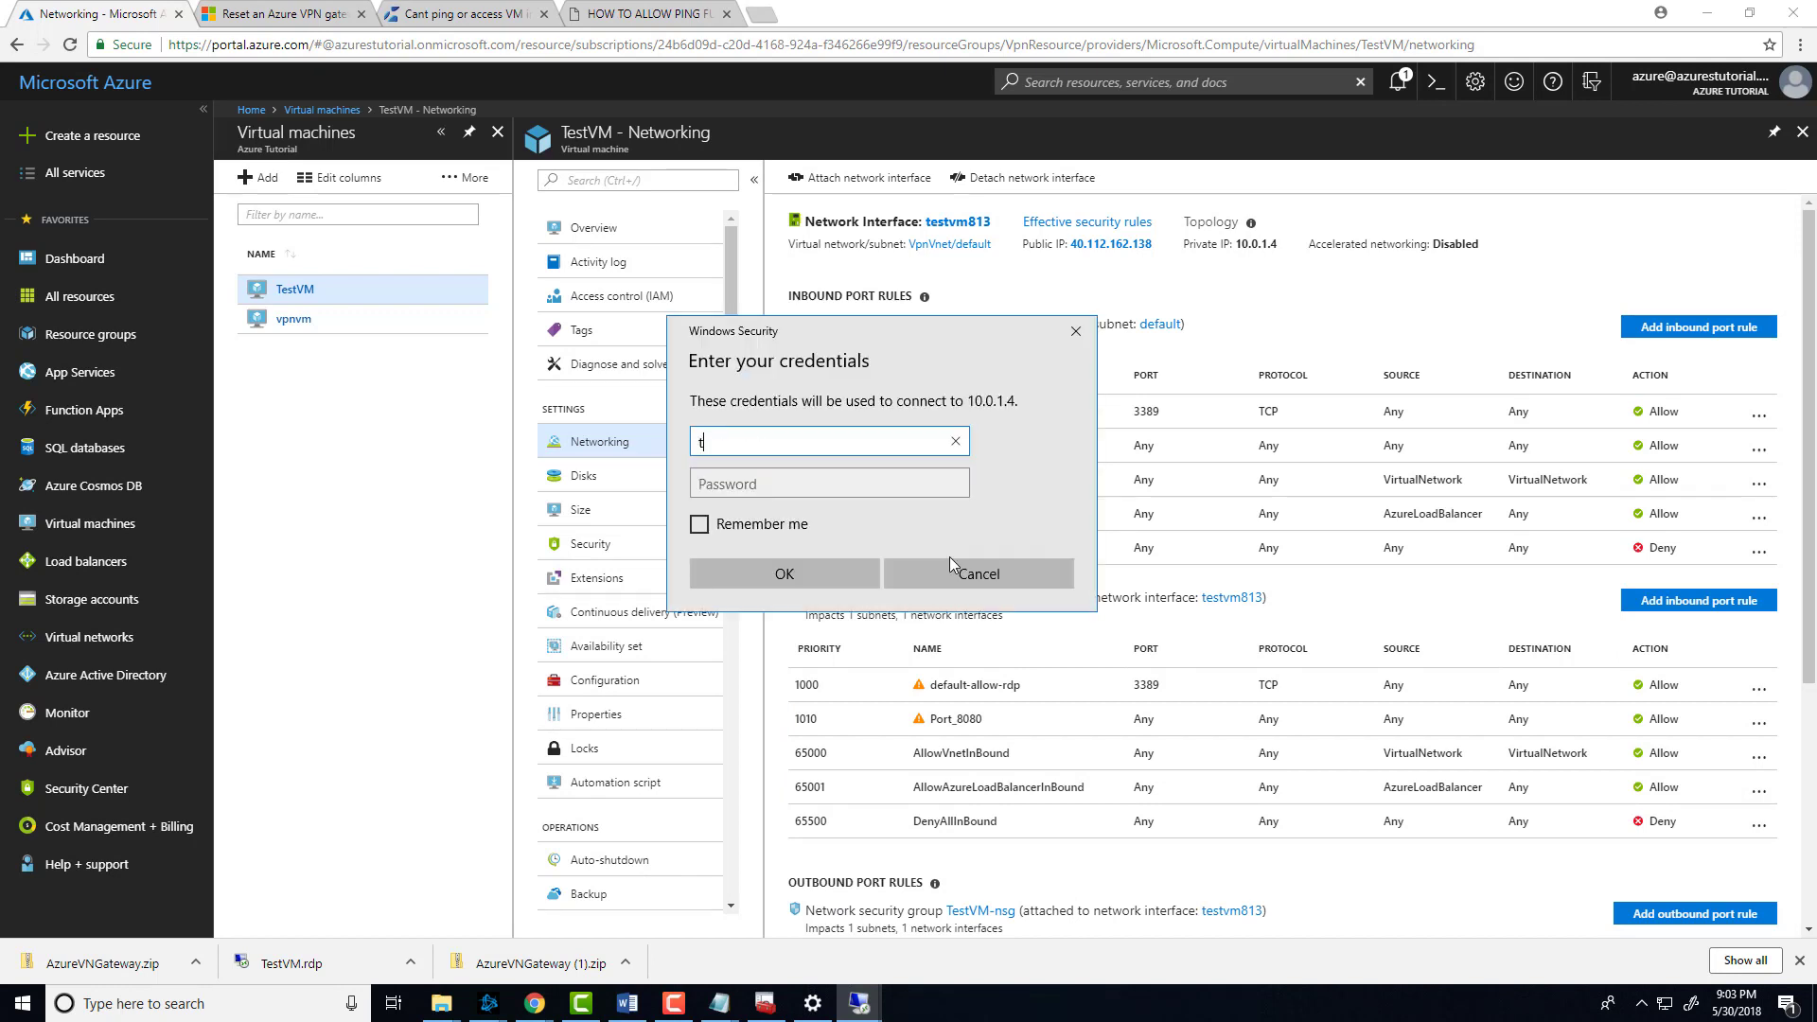
key("Tab")
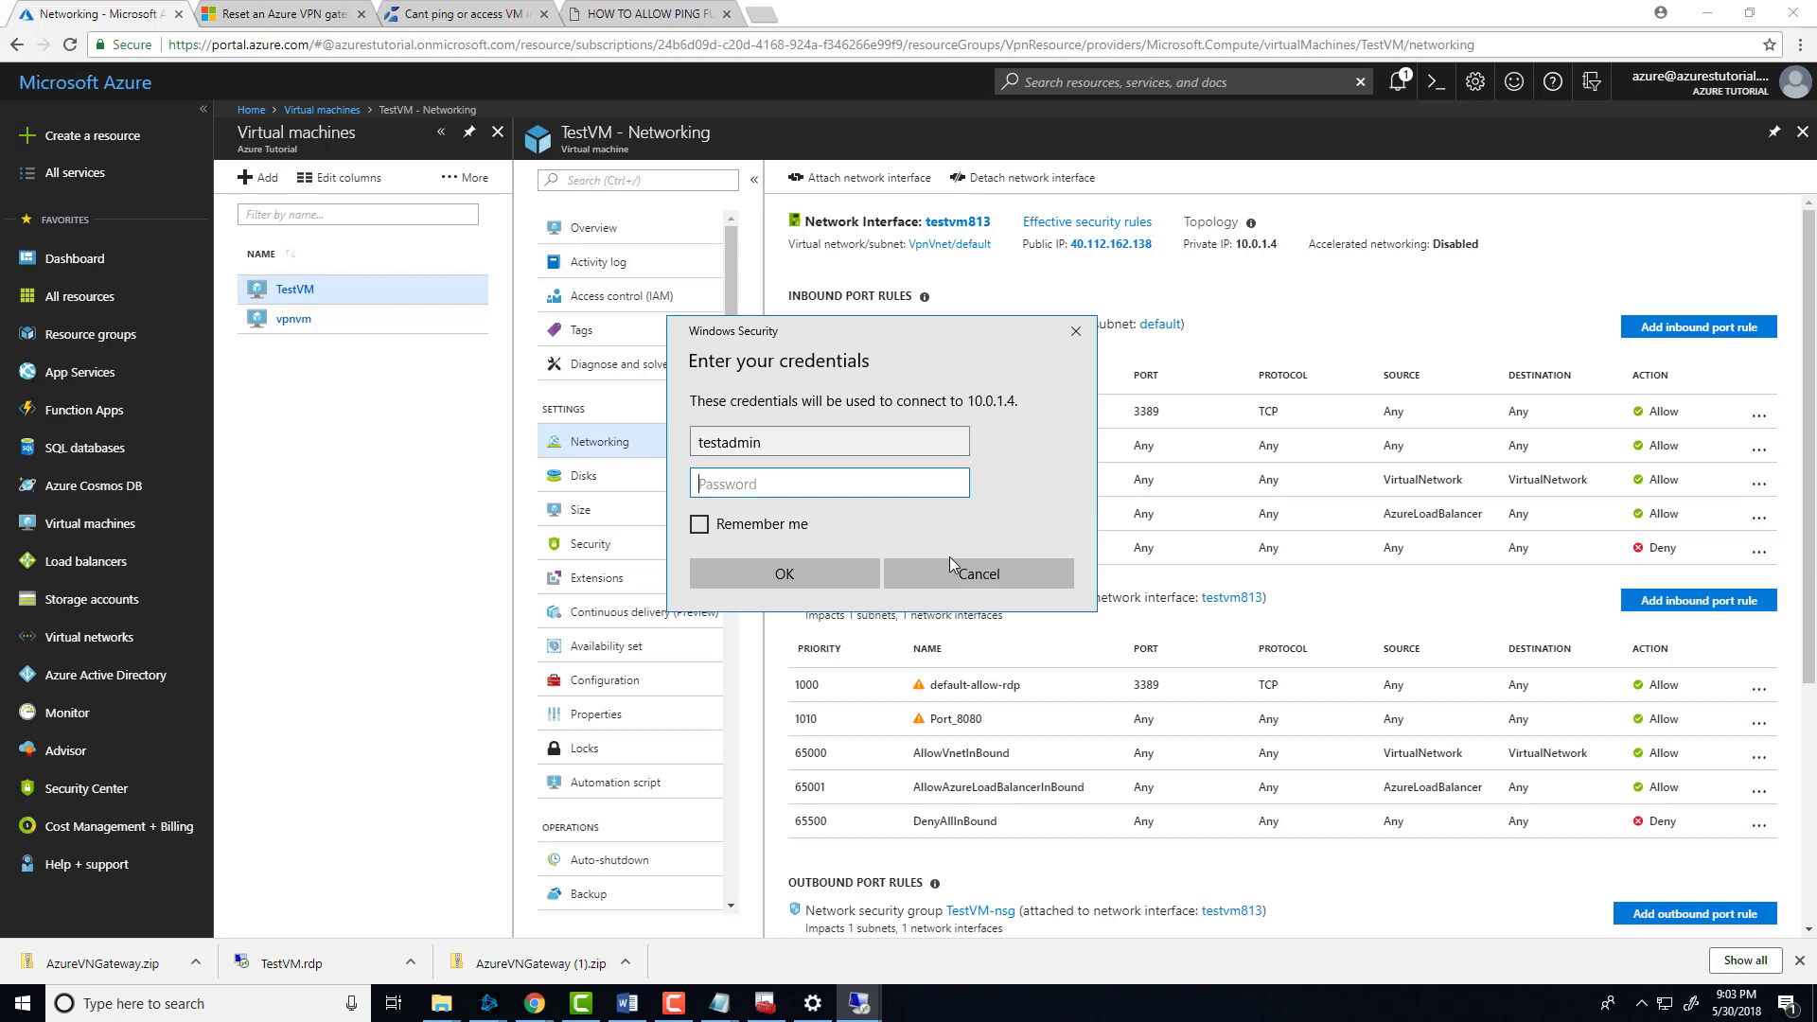
type("***********")
key("Return")
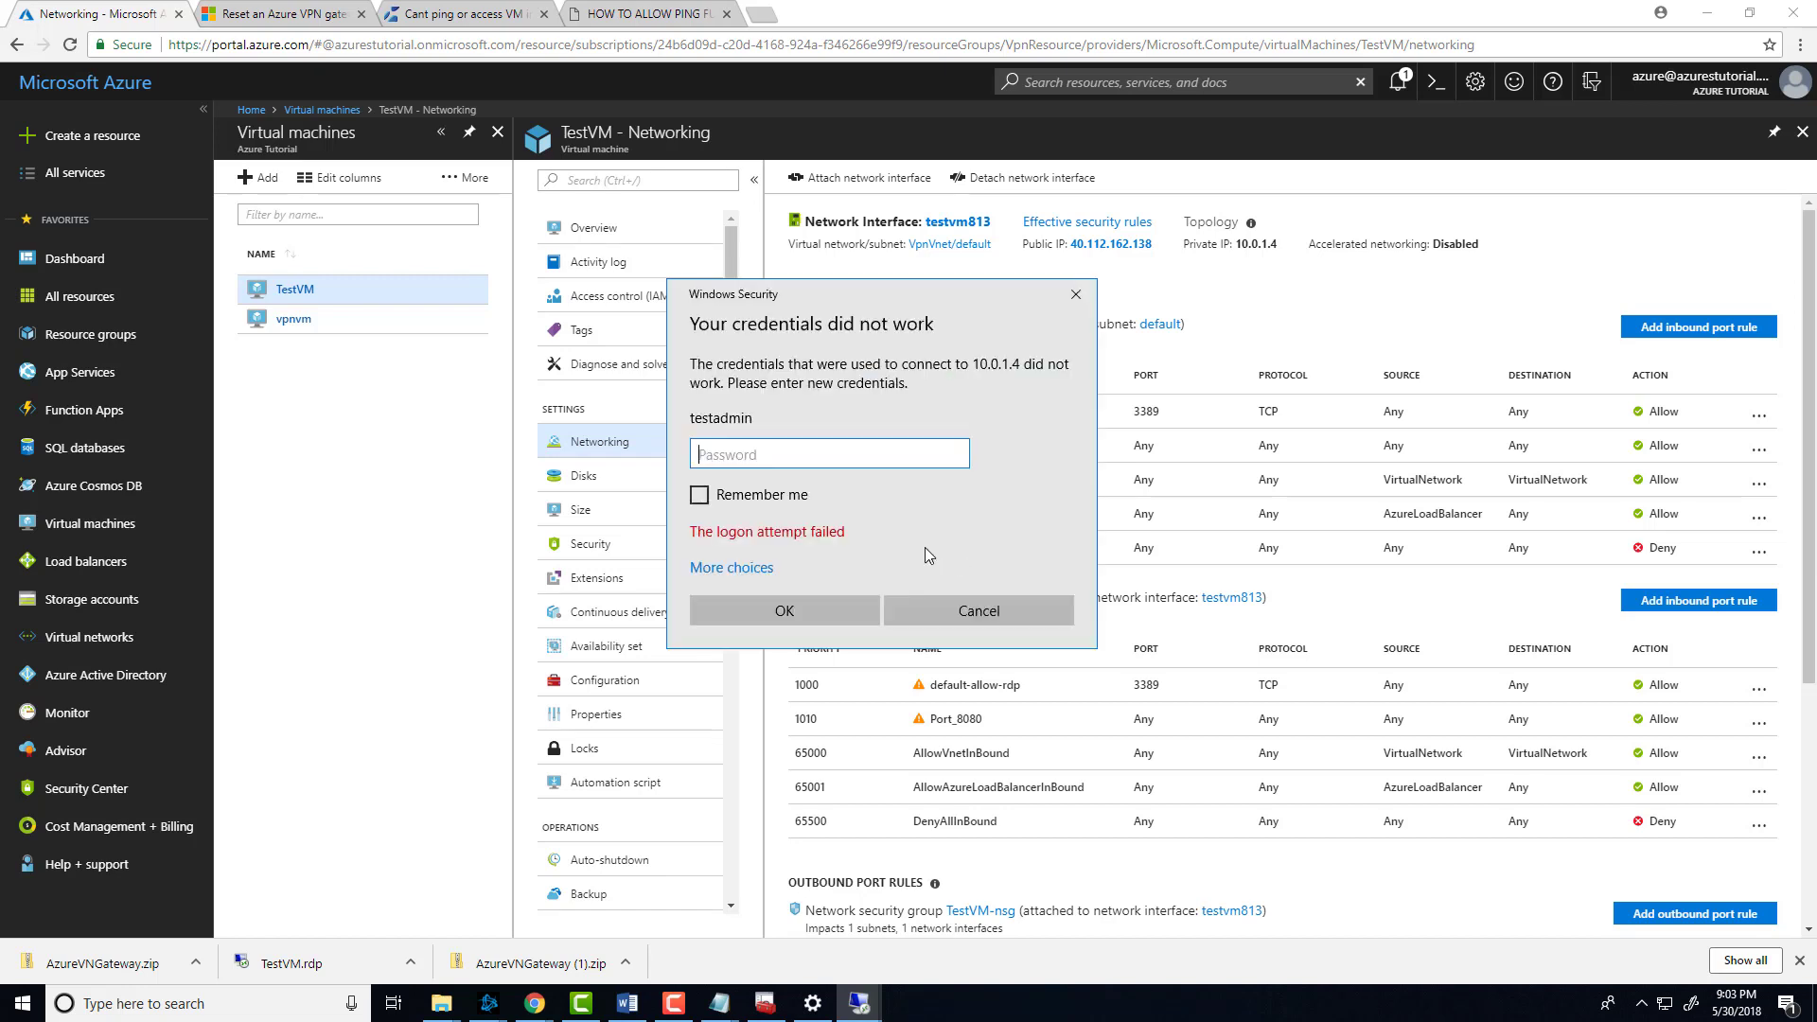
type("************")
key("Return")
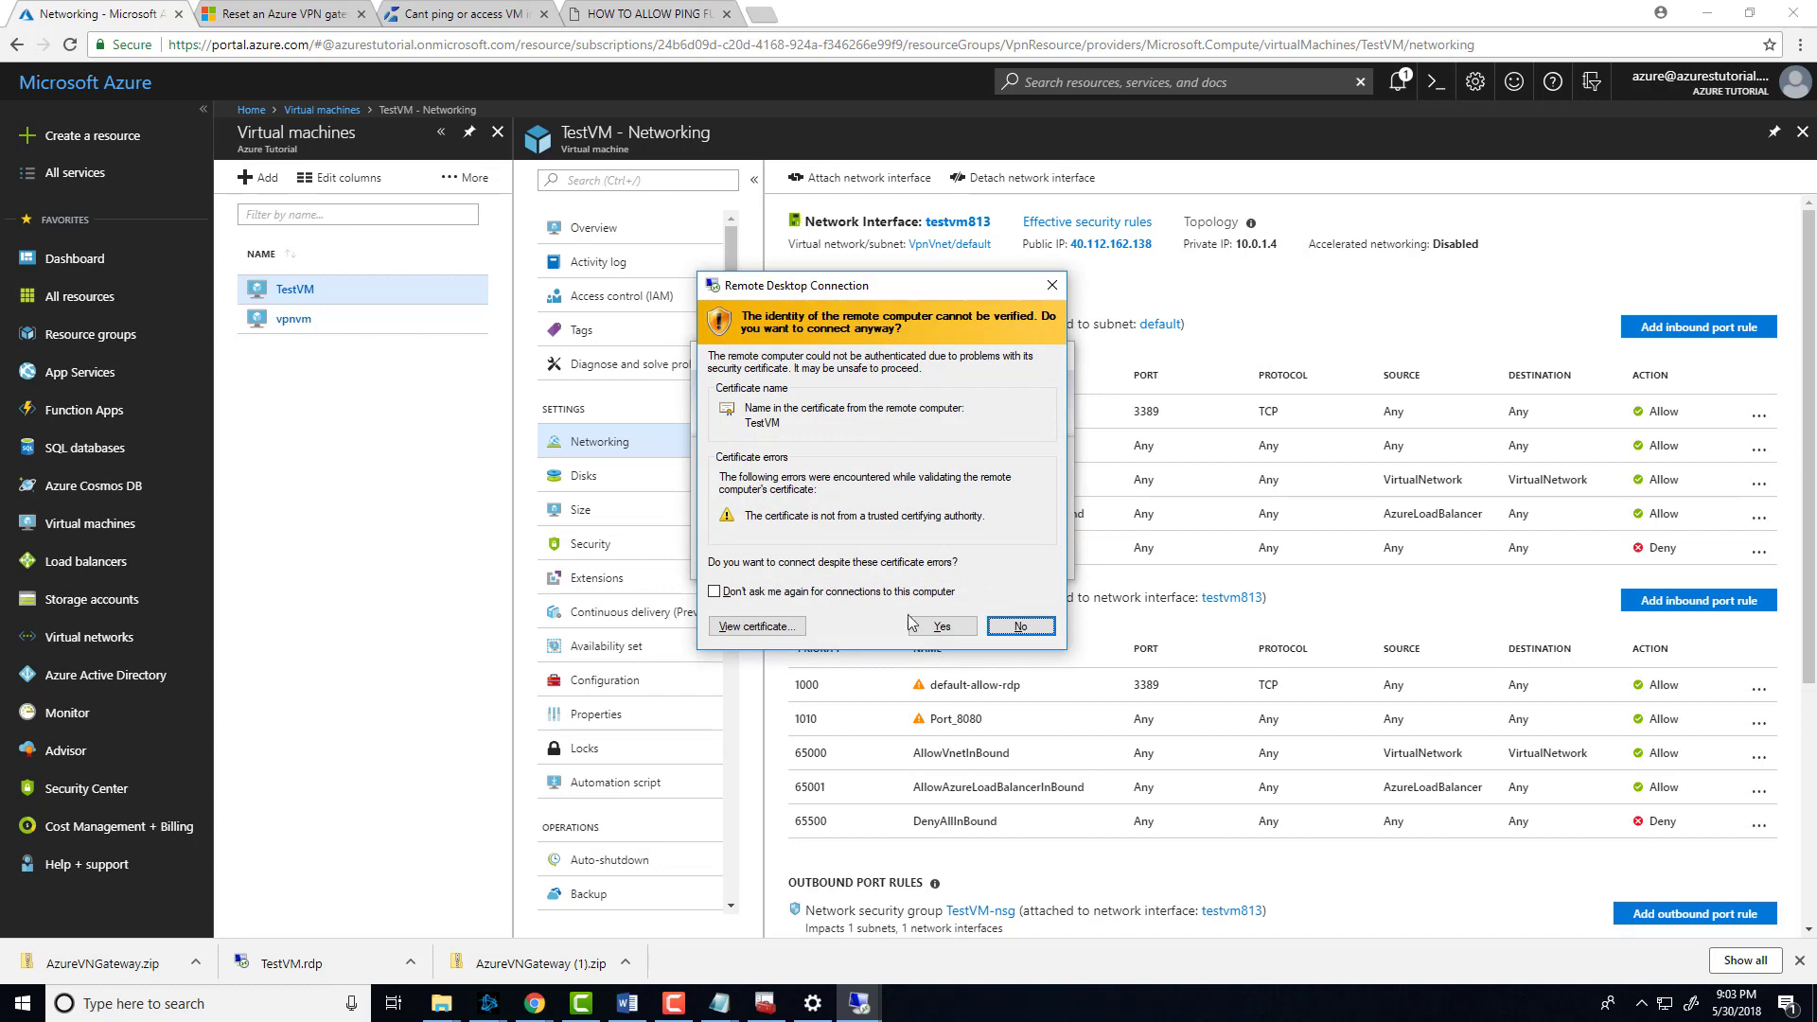
left_click(940, 622)
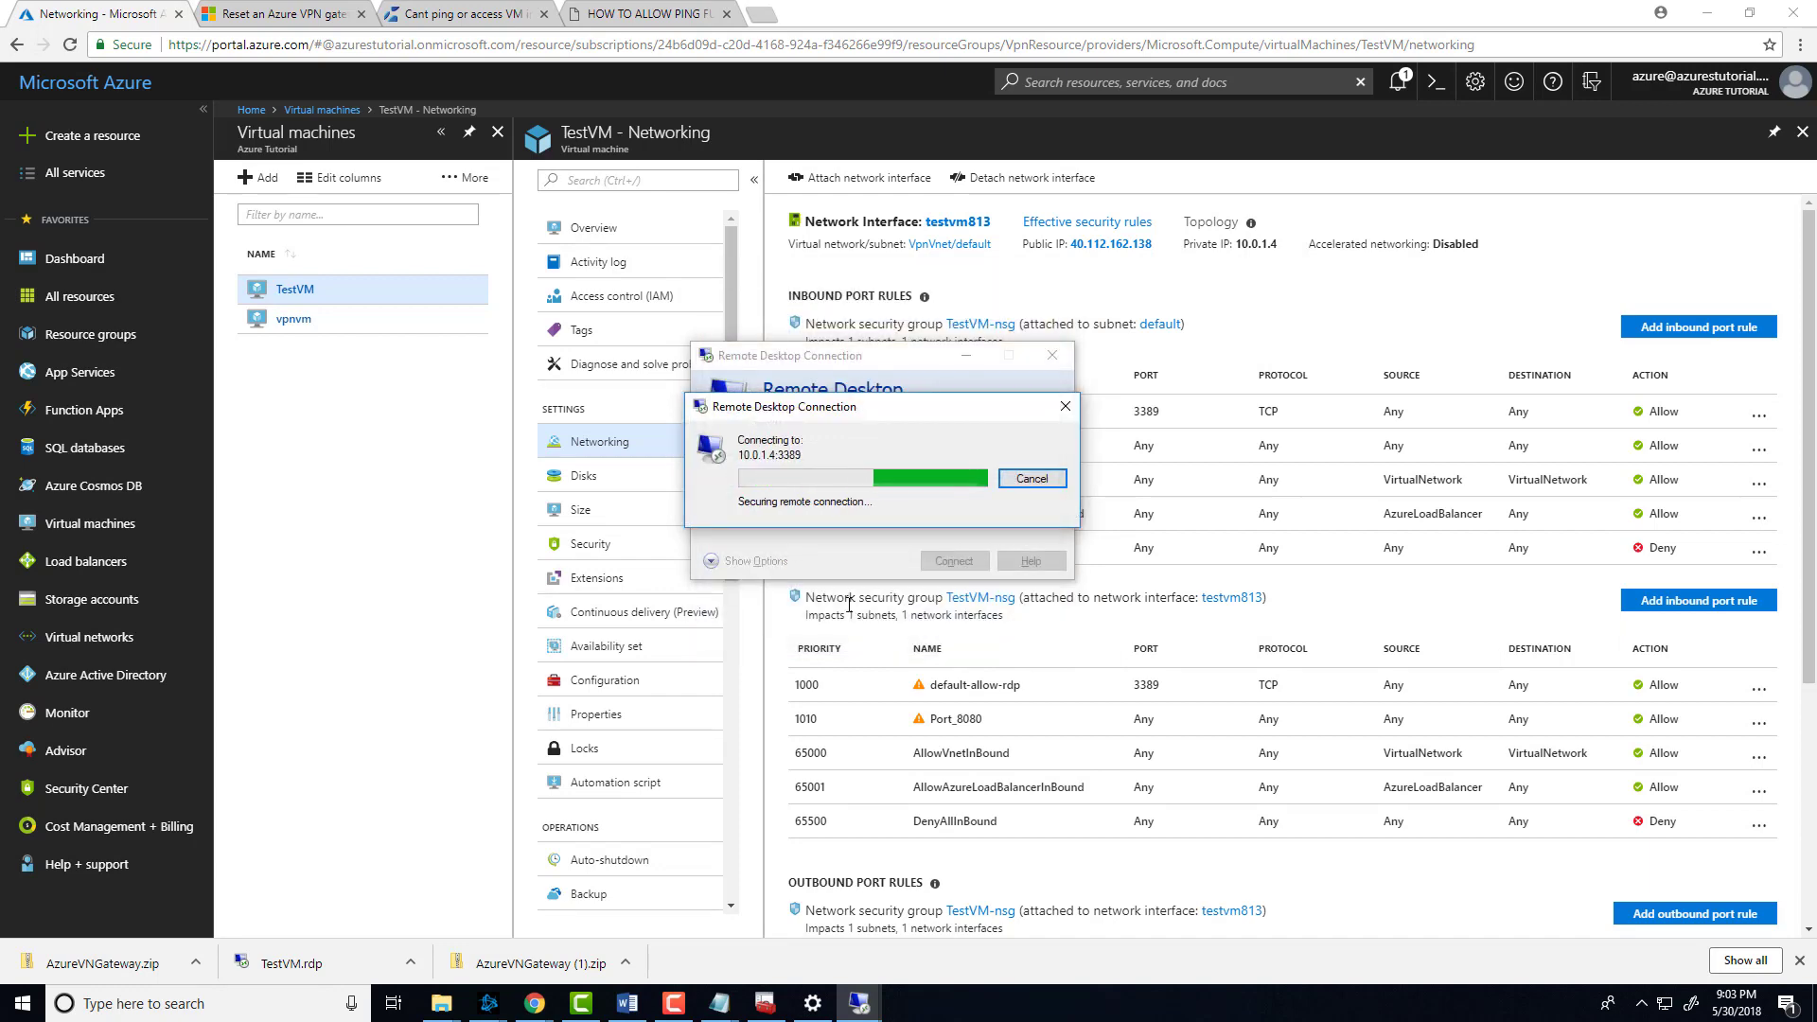